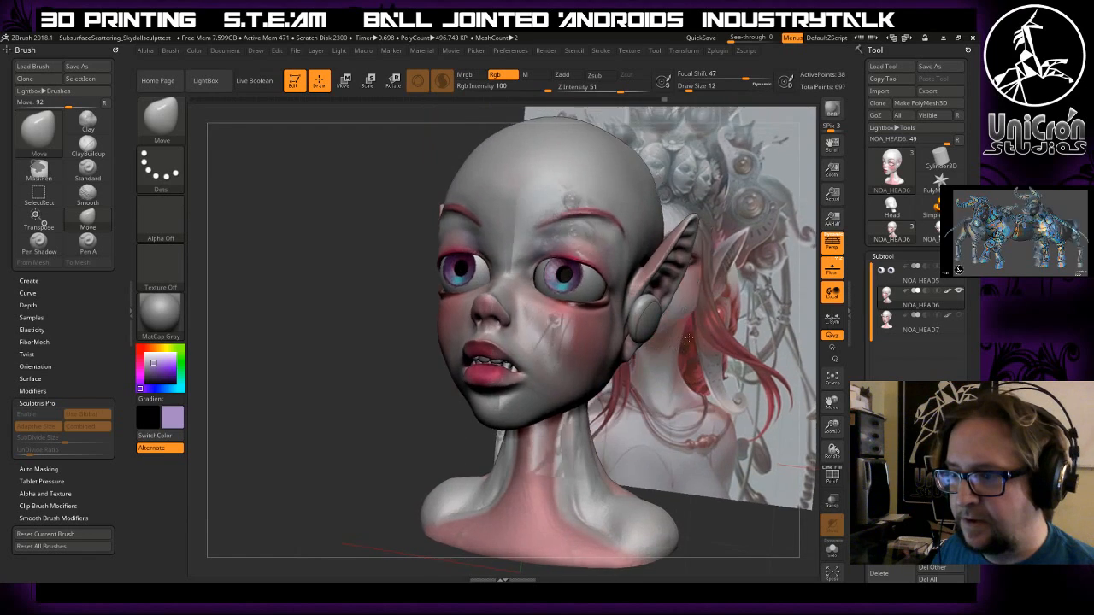
- Compare the NOA_HEAD6 and NOA_HEAD7 head versions beside the reference artwork by switching their subtool visibility
drag(787, 294, 700, 324)
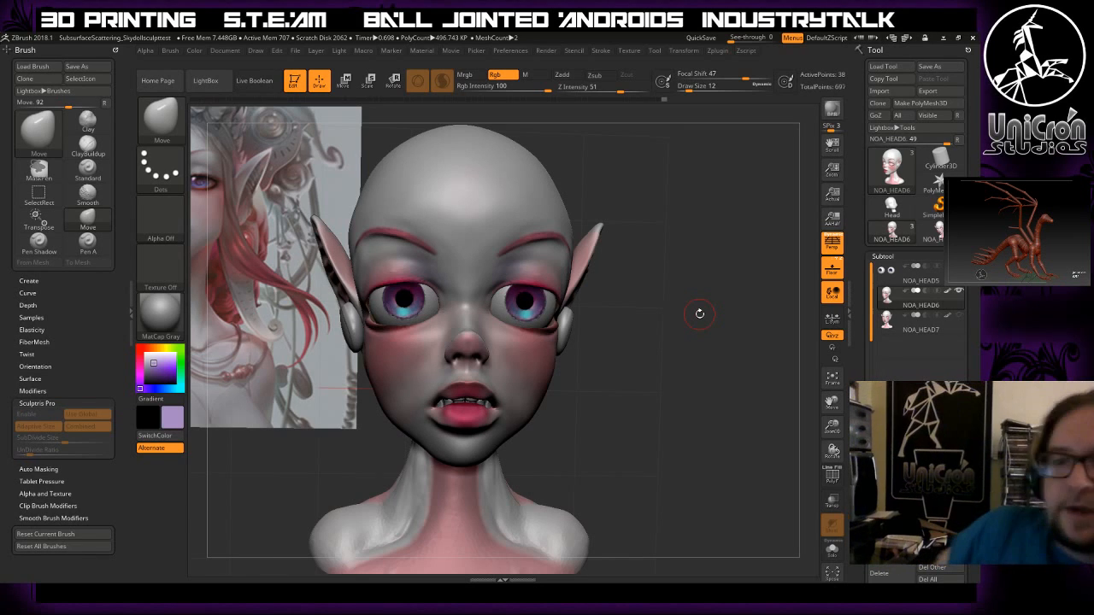
alt+drag(701, 302, 895, 370)
alt+drag(466, 405, 503, 410)
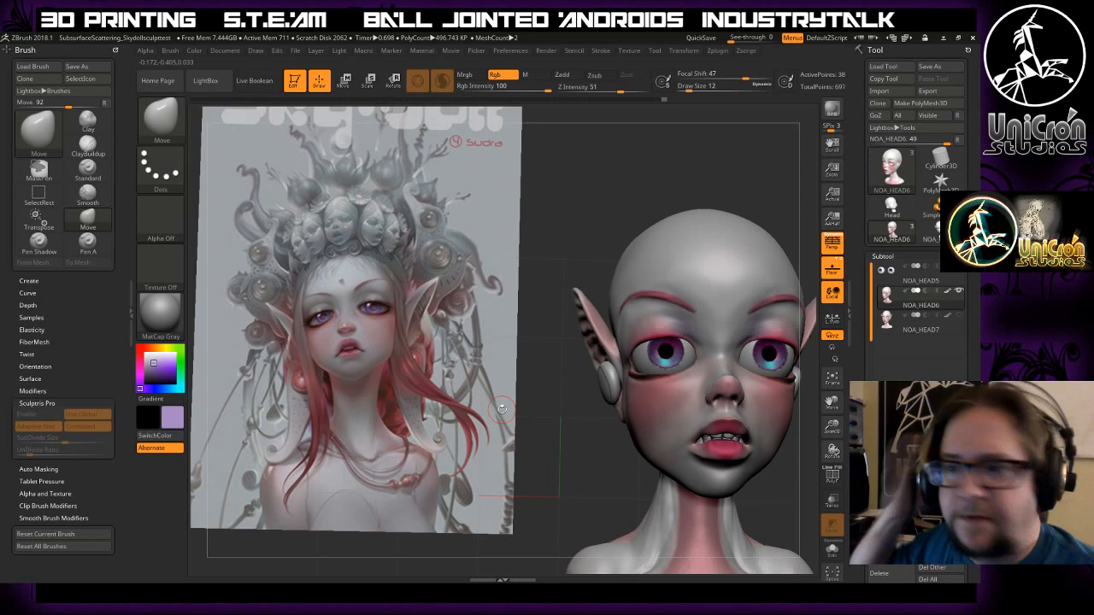
drag(763, 182, 765, 212)
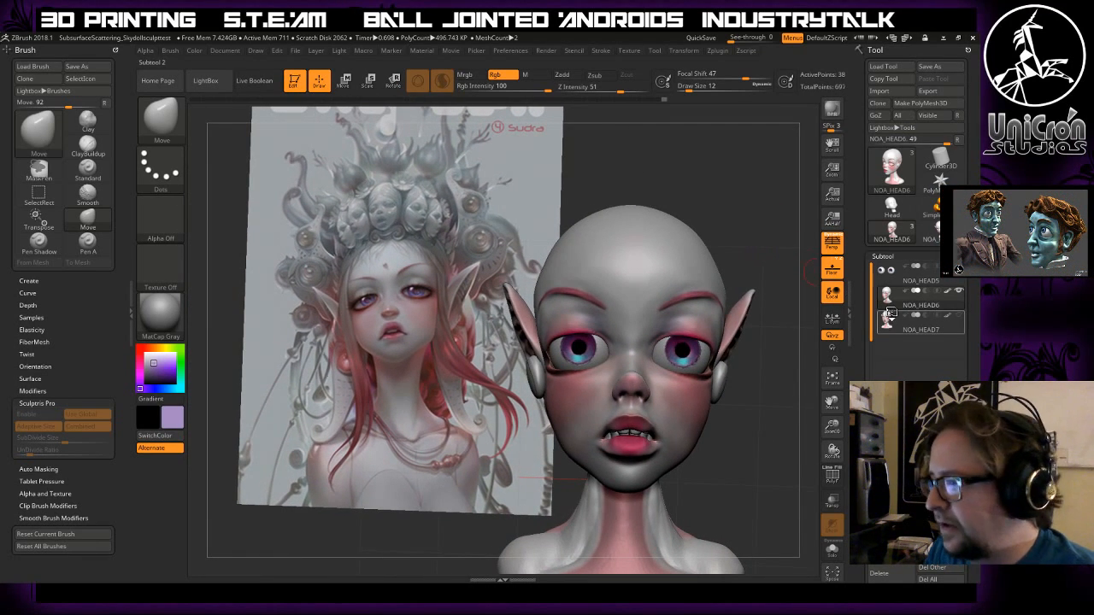
mouse_move(901, 297)
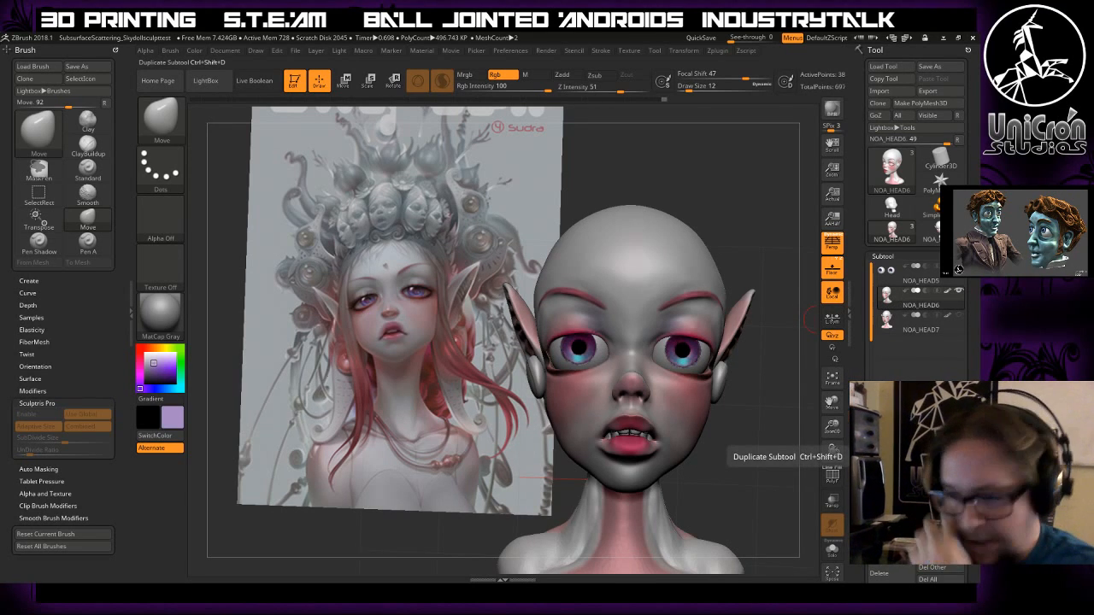
click(938, 318)
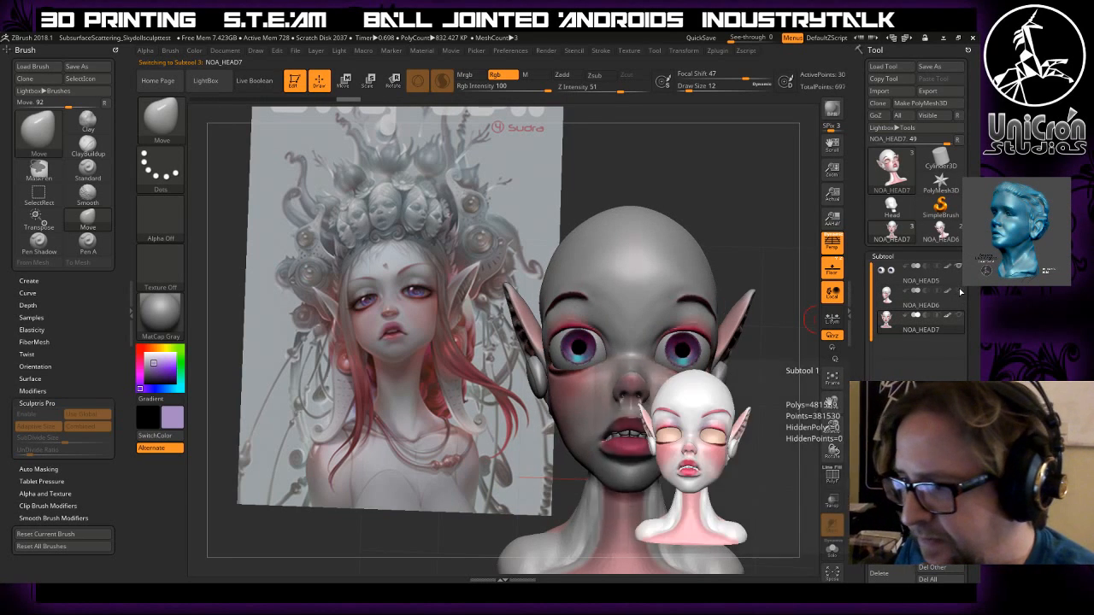
drag(749, 439, 807, 394)
click(948, 291)
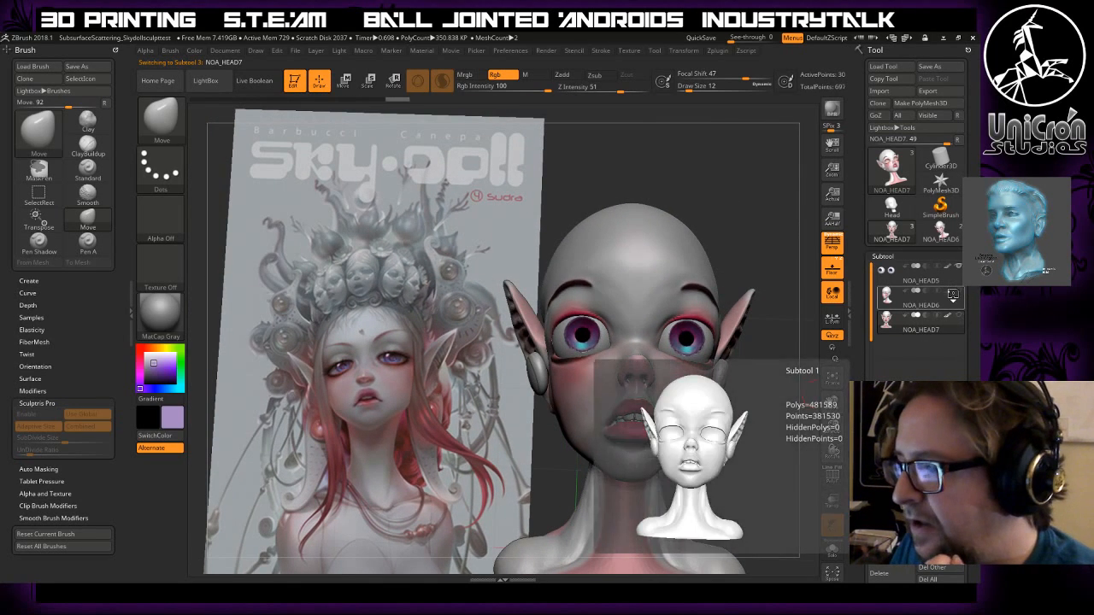
click(940, 296)
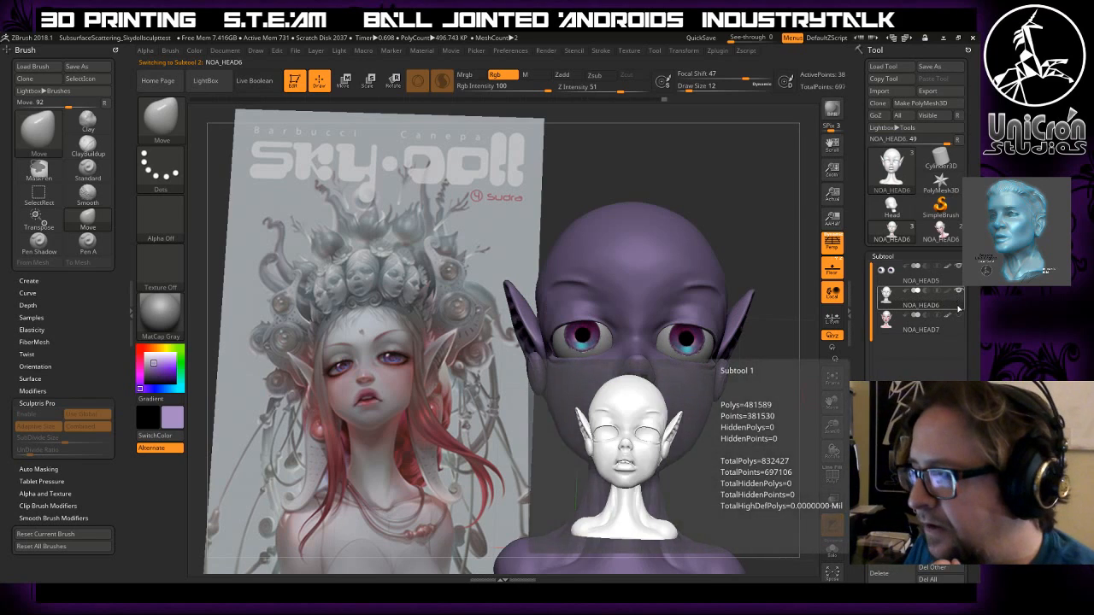
click(947, 292)
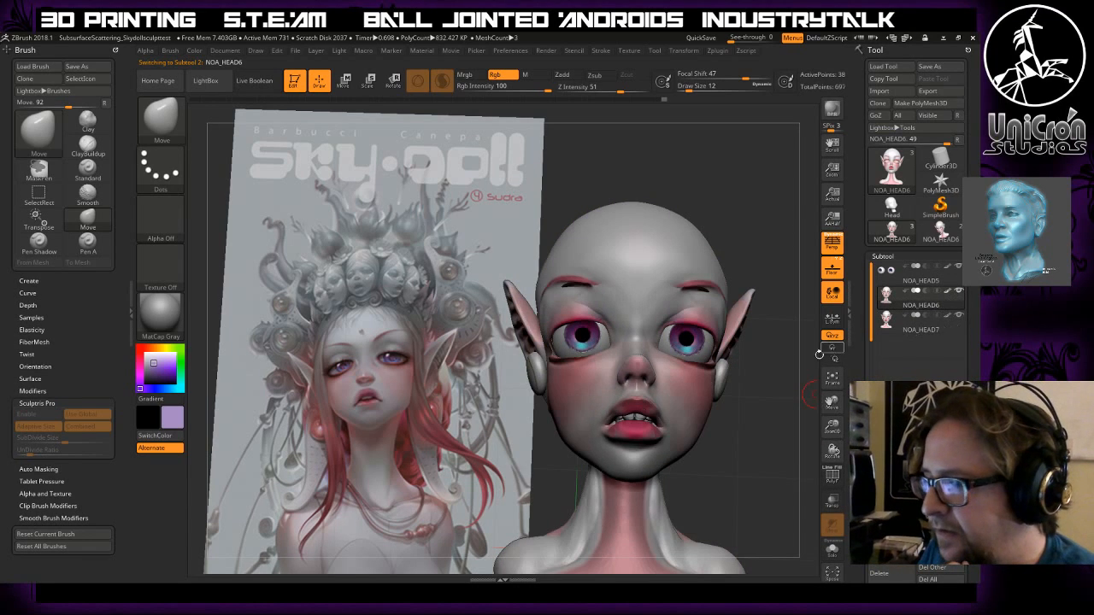
- Hide the NOA_HEAD7 subtool so that only NOA_HEAD6 and the eyes are shown beside the reference artwork
drag(739, 447, 747, 450)
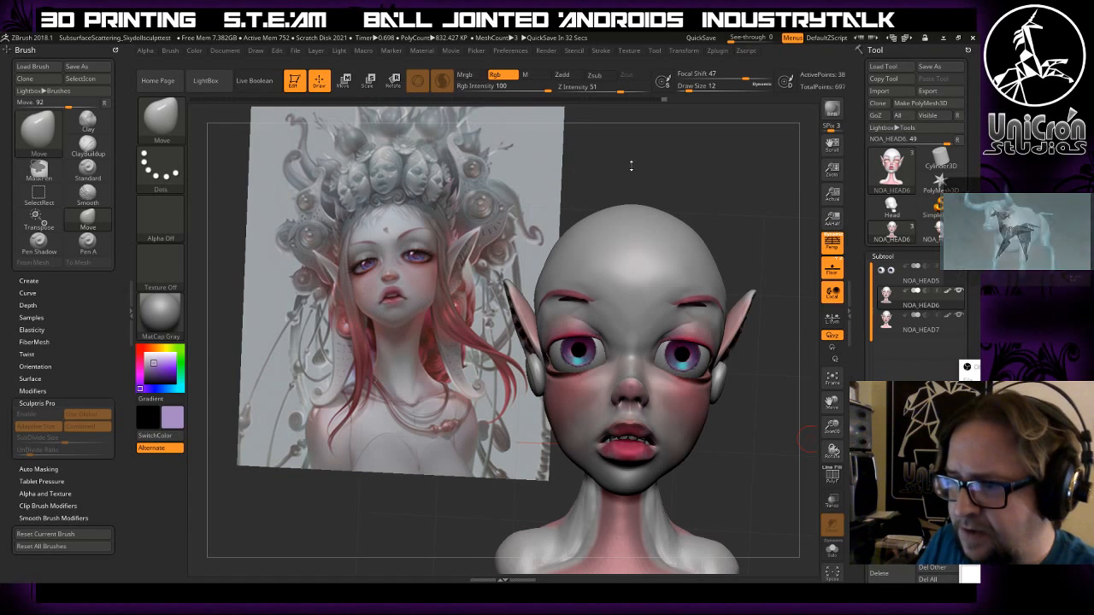
mouse_move(754, 201)
mouse_down()
mouse_move(690, 198)
mouse_move(767, 196)
mouse_up()
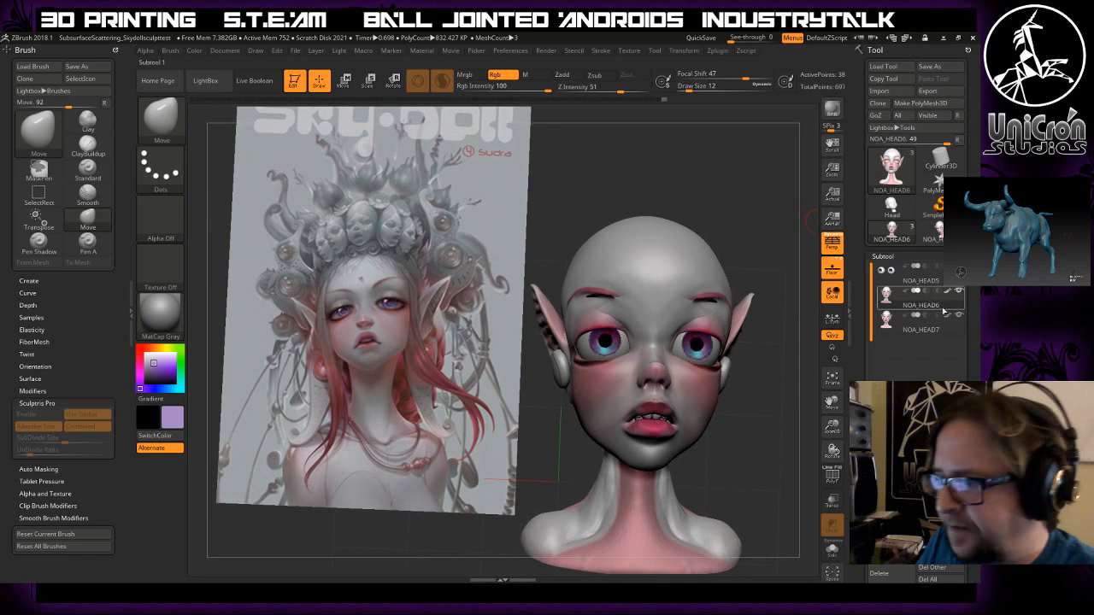
click(959, 306)
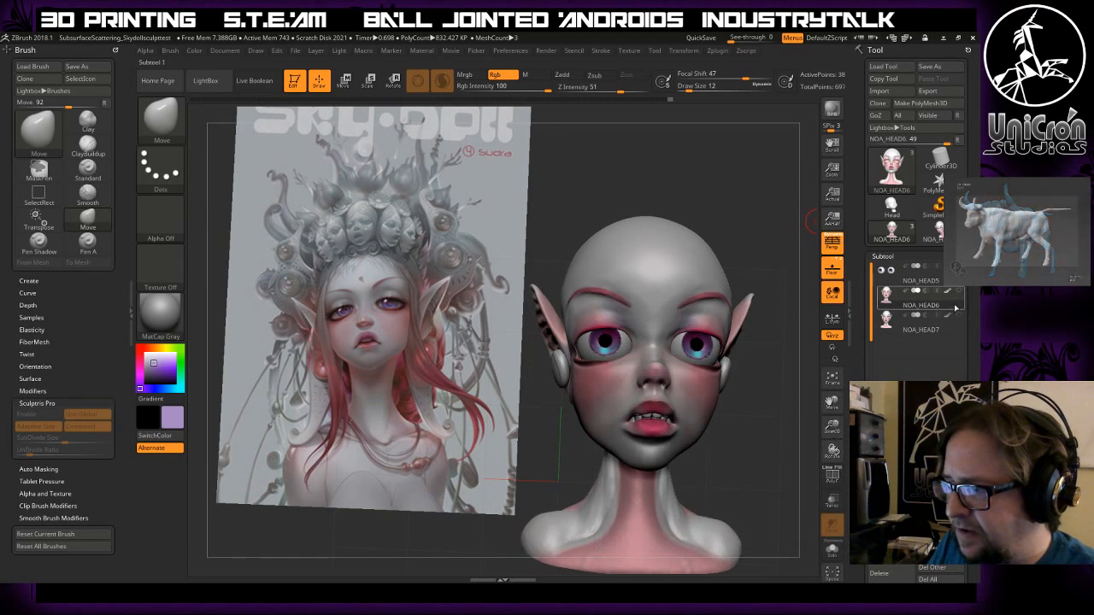
click(960, 318)
mouse_move(764, 324)
alt+mouse_down()
mouse_move(769, 412)
mouse_move(776, 353)
mouse_move(733, 354)
mouse_move(765, 385)
mouse_move(772, 317)
mouse_move(760, 339)
alt+mouse_up()
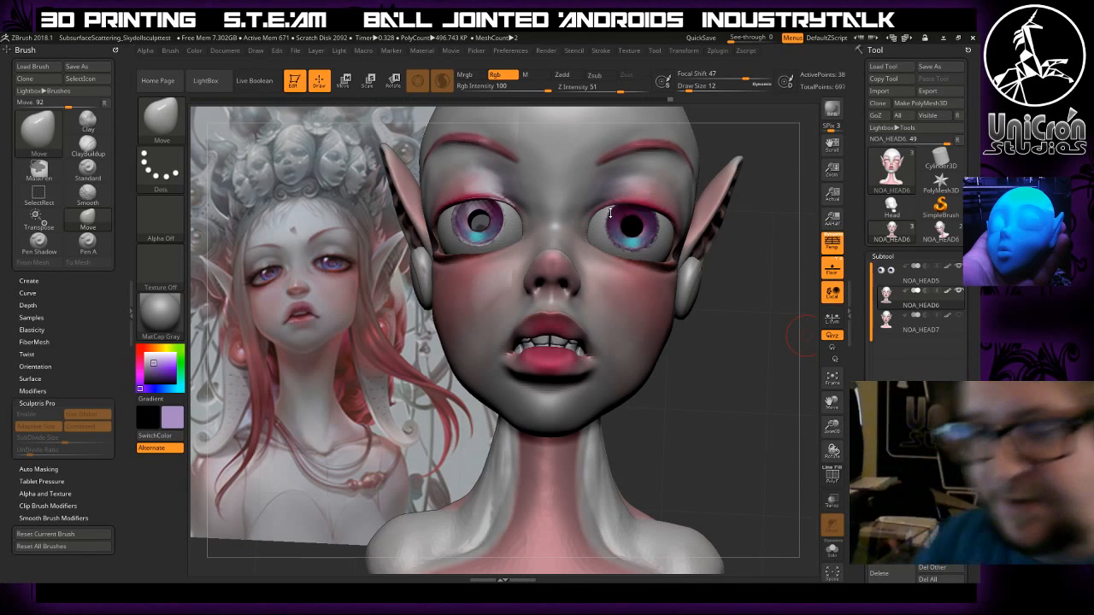
- Examine the floor grid's Front-Back map settings for the reference image and the textures available for it
drag(690, 351, 708, 350)
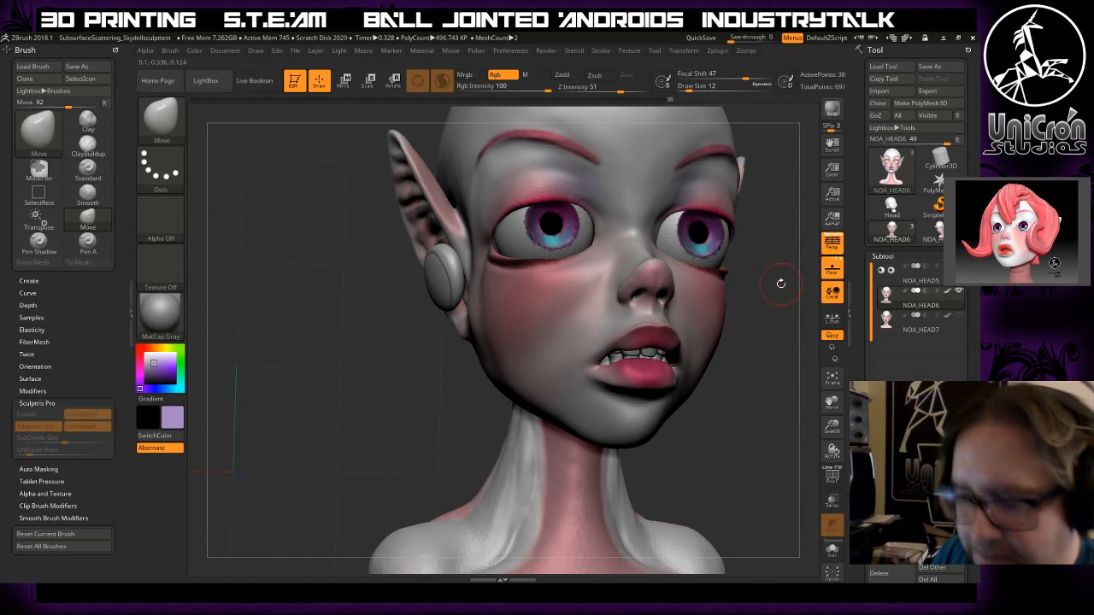
drag(784, 290, 745, 349)
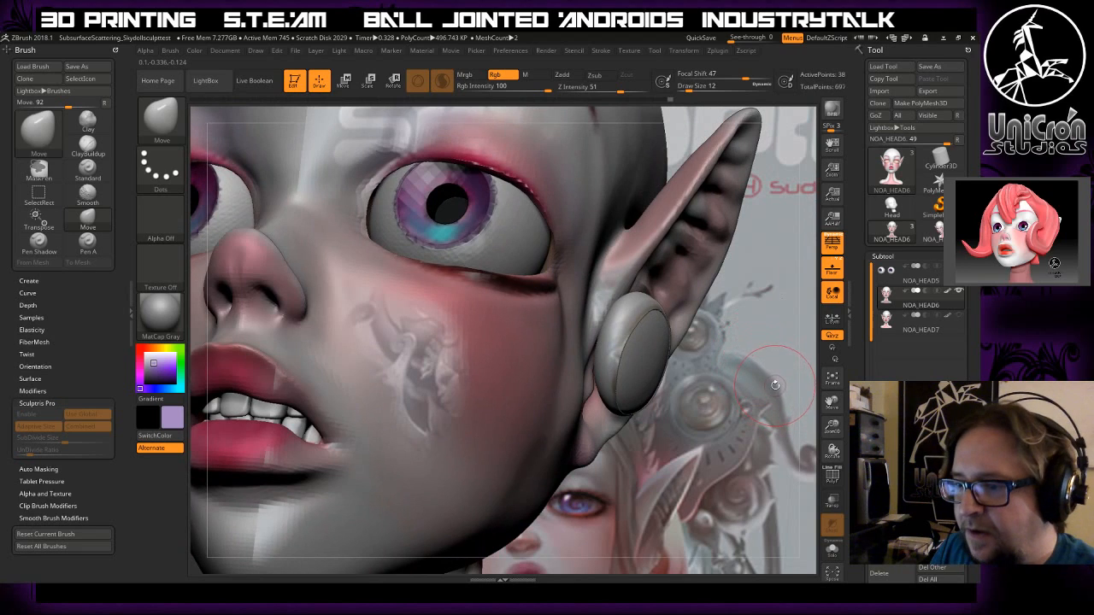
alt+drag(781, 382, 733, 383)
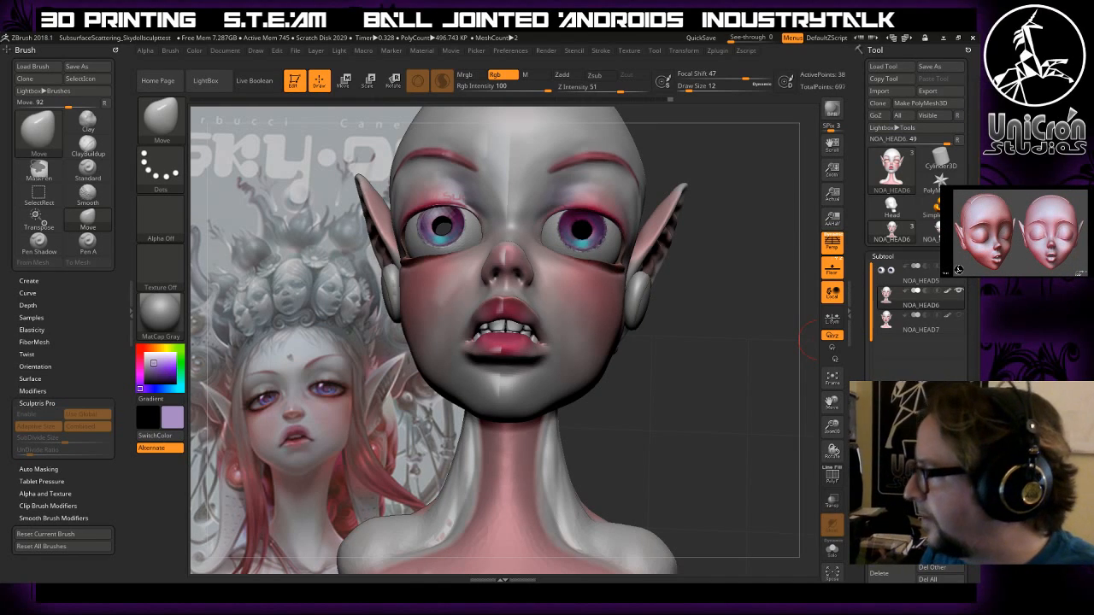
drag(735, 330, 681, 335)
click(225, 50)
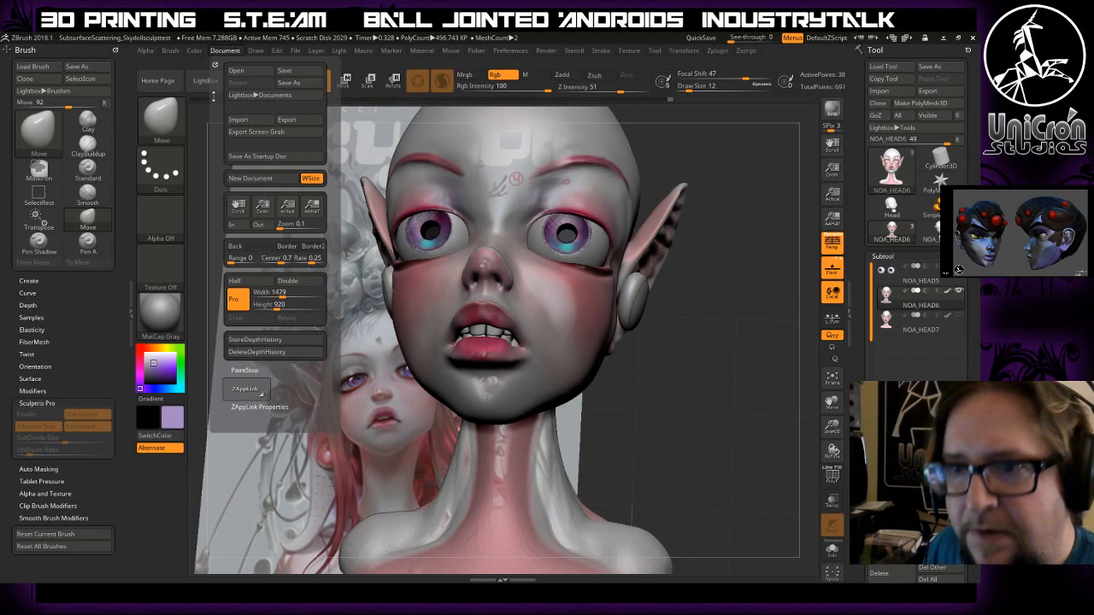
click(255, 50)
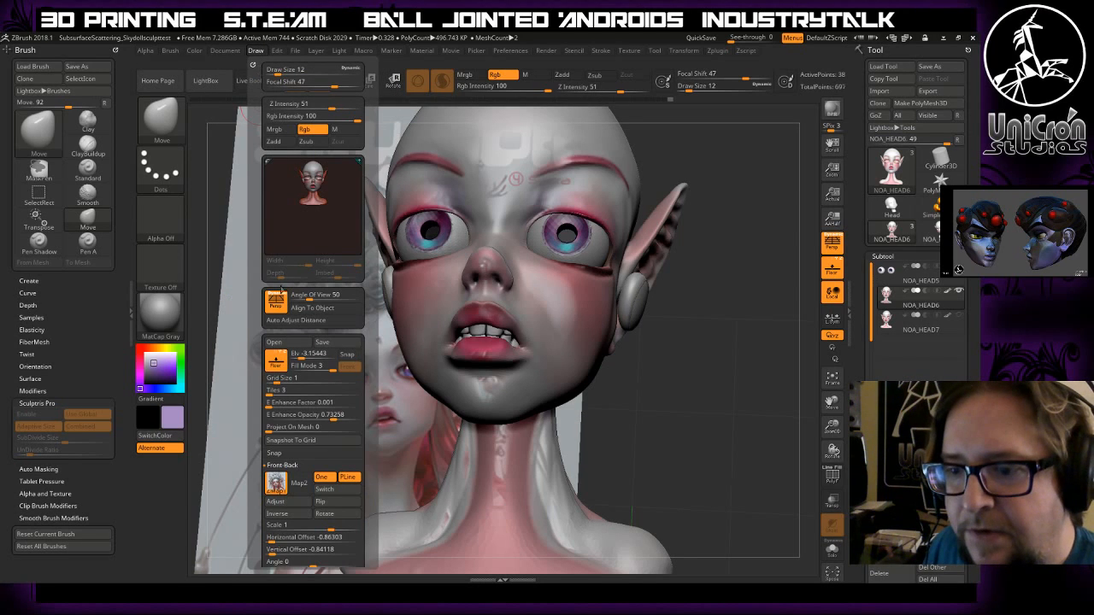
click(275, 483)
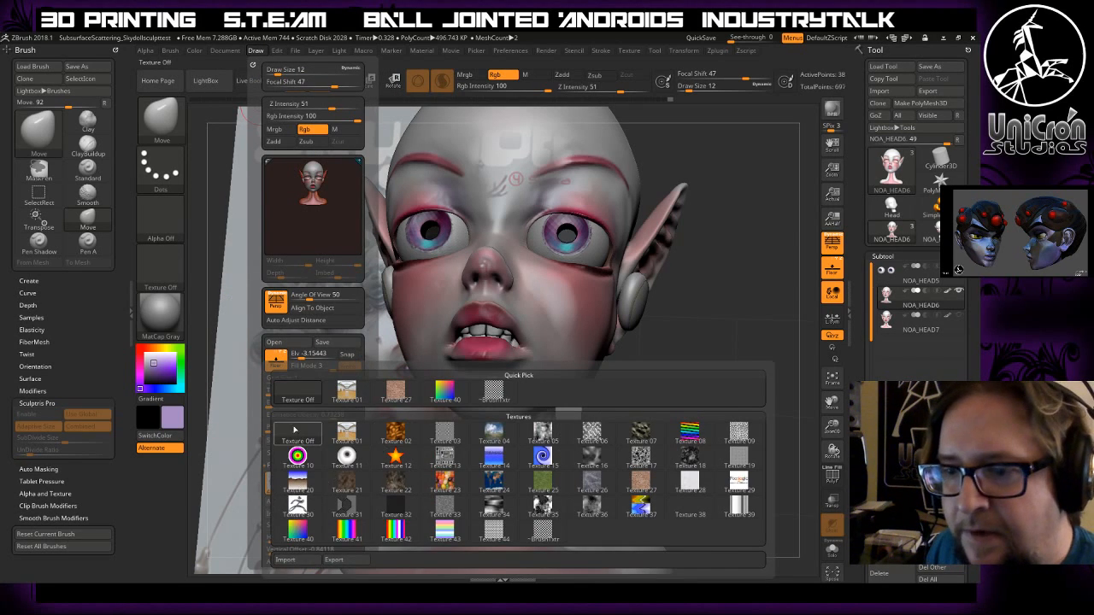
click(284, 481)
click(285, 484)
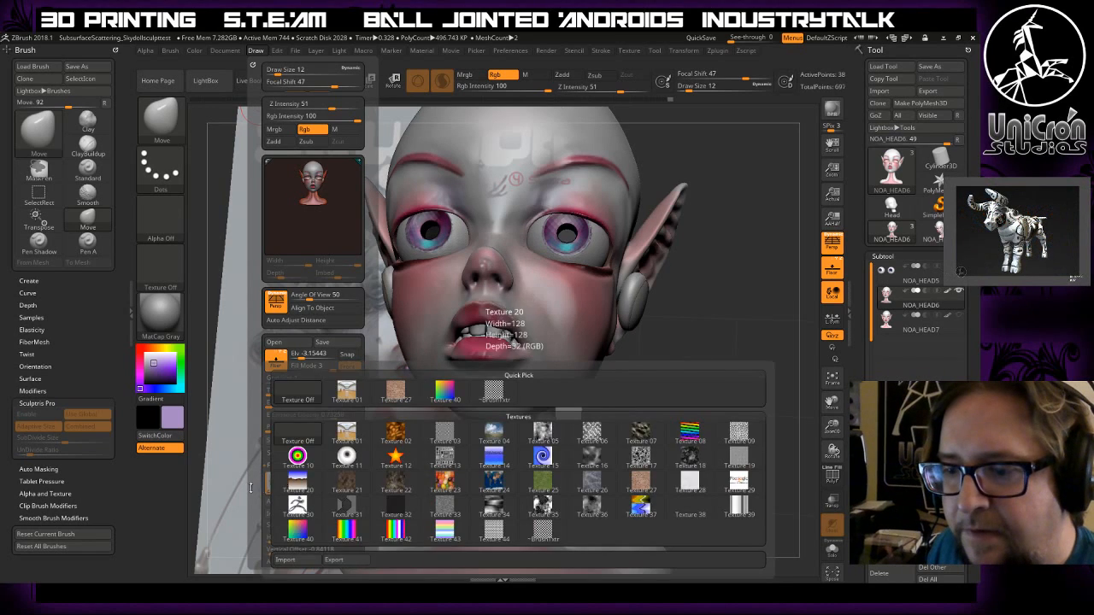
click(285, 485)
click(325, 480)
click(323, 477)
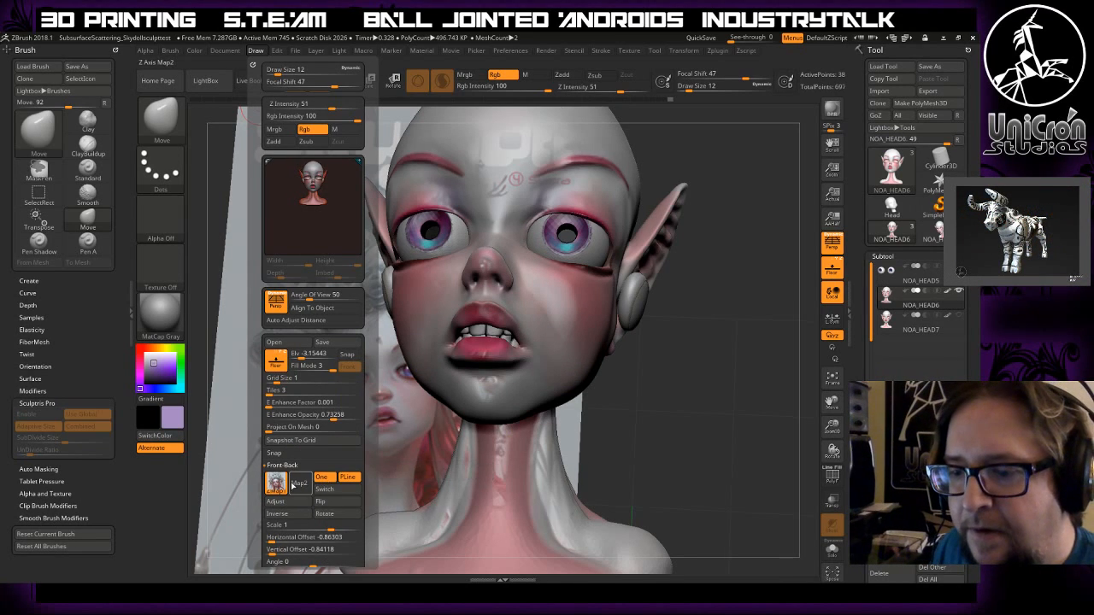
click(275, 483)
click(275, 483)
click(285, 488)
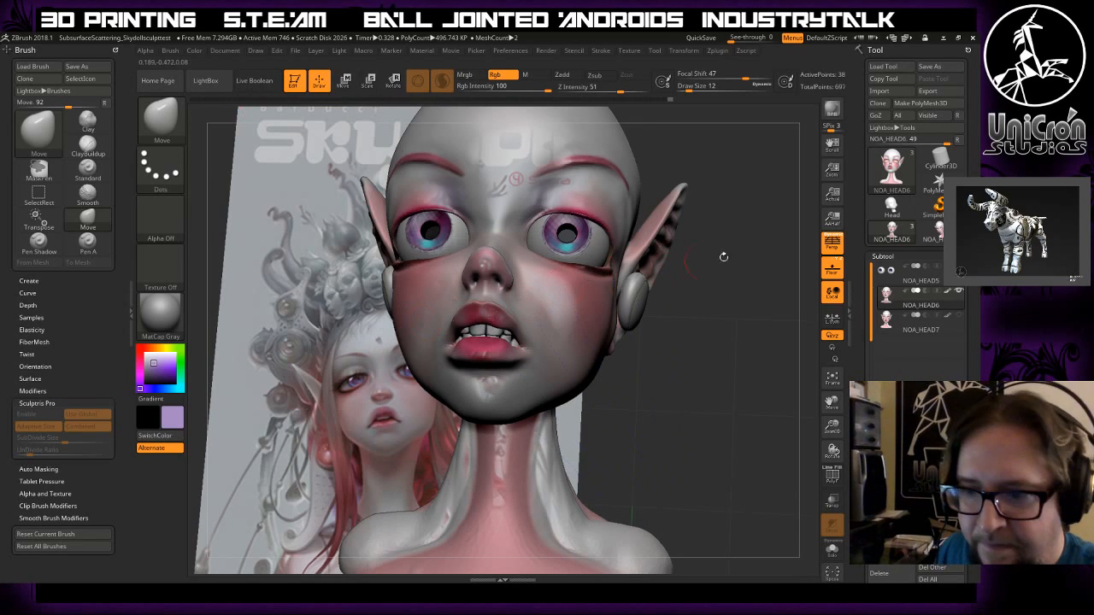
- Toggle perspective distortion and the floor reference image off and on to compare the views of the head
click(834, 242)
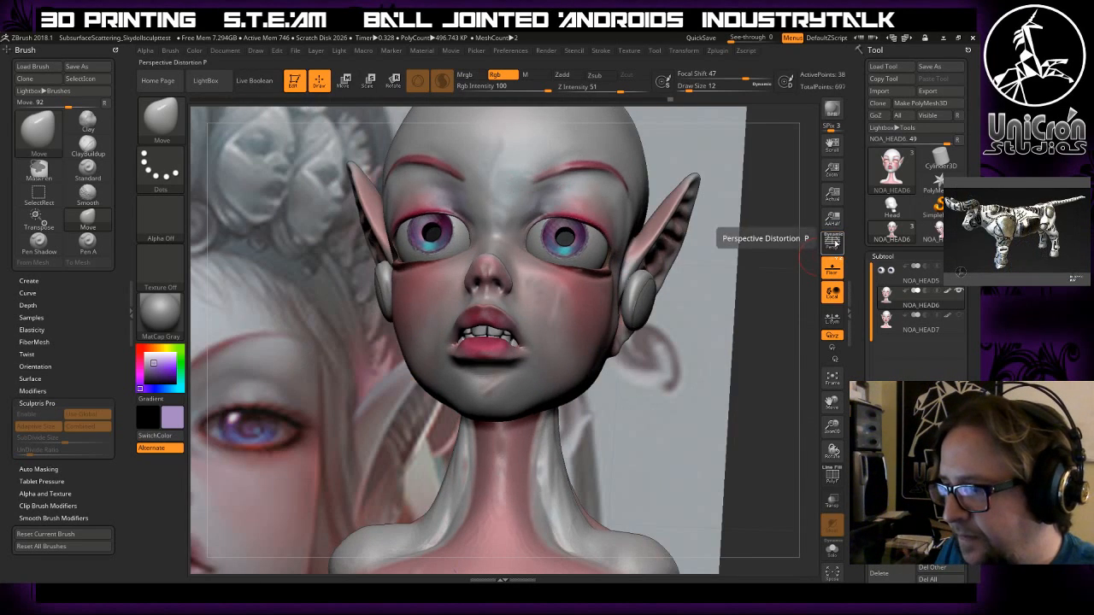
click(834, 242)
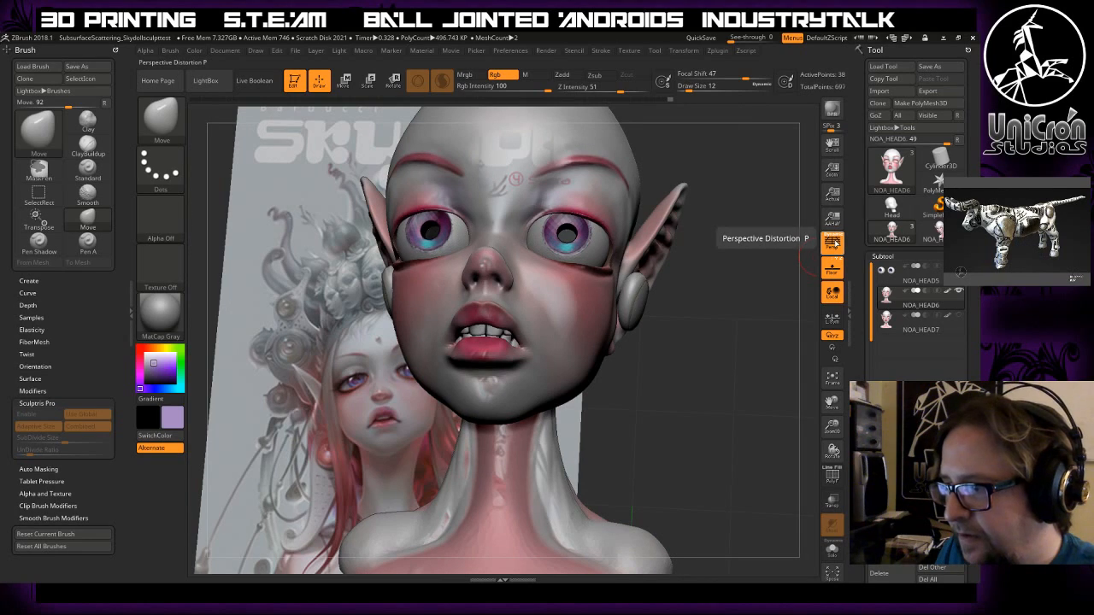
click(834, 274)
drag(764, 394, 739, 385)
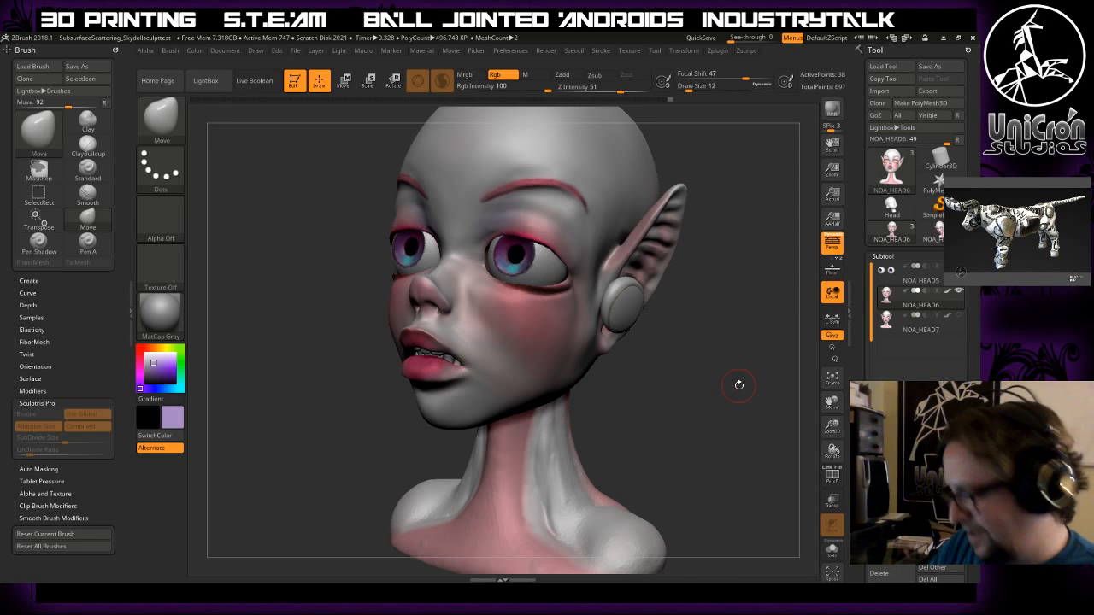
mouse_move(729, 313)
mouse_down()
mouse_move(710, 308)
mouse_move(708, 317)
mouse_move(590, 342)
mouse_move(716, 321)
mouse_up()
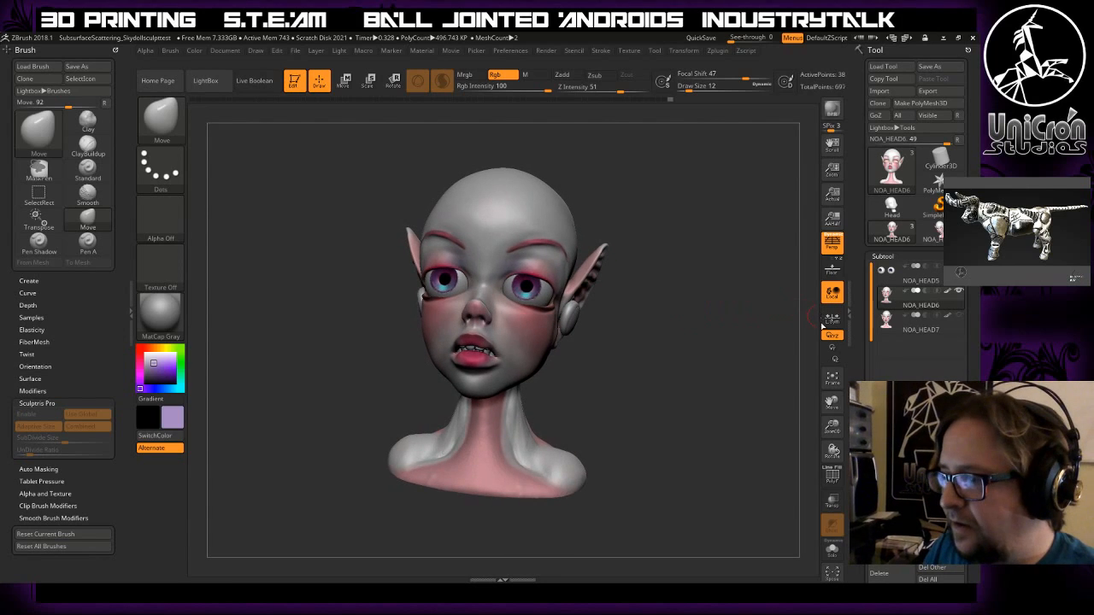
click(833, 271)
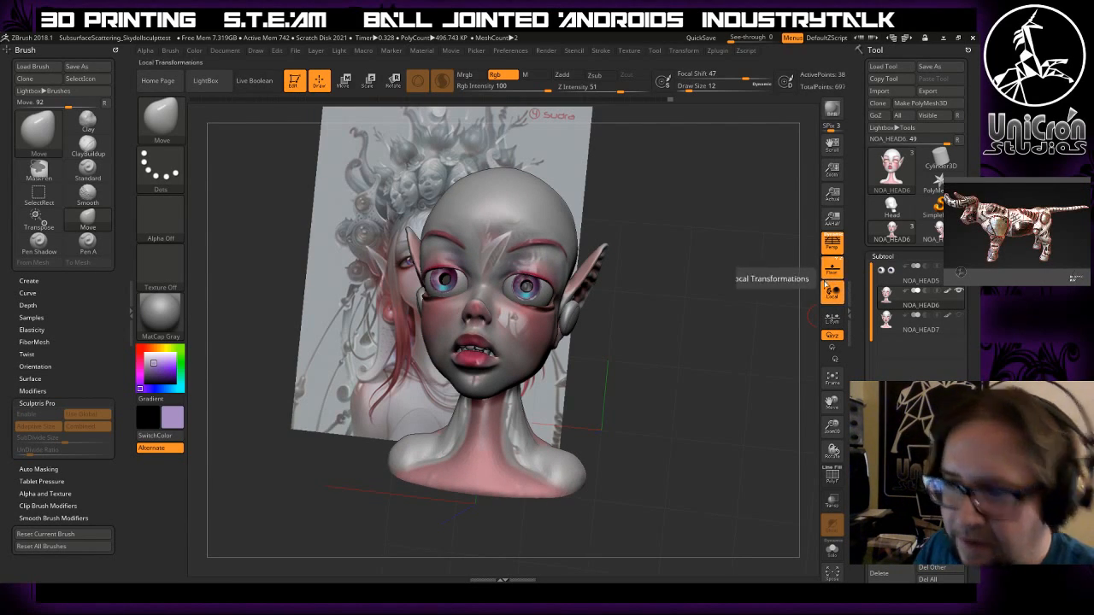
- Set the Move brush's draw size to 48 and reshape the lower eyelids of NOA_HEAD6 against the reference artwork
drag(745, 307, 751, 310)
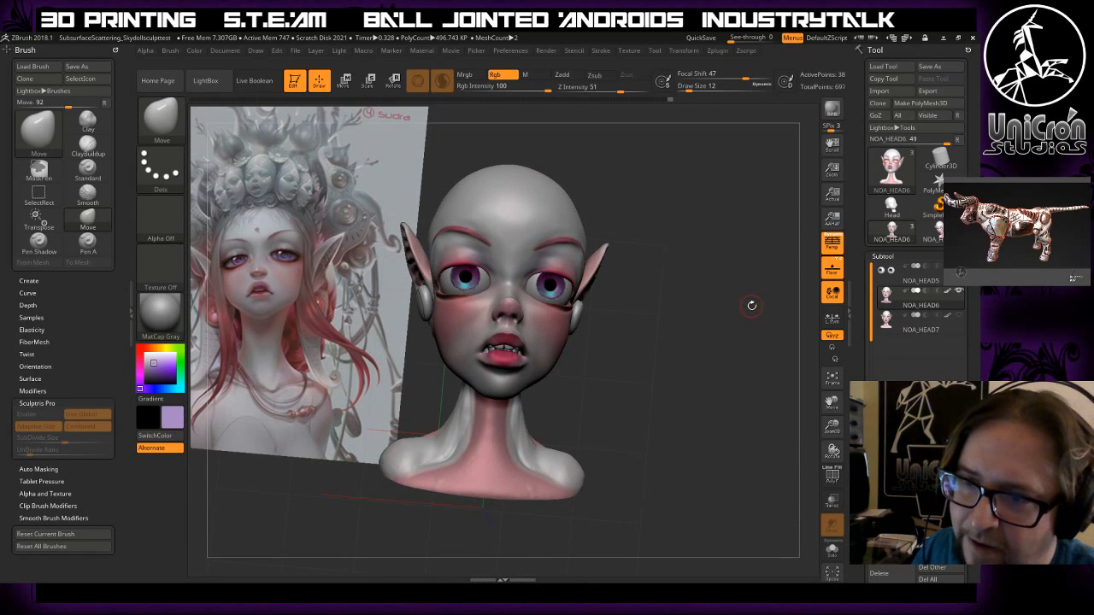
drag(757, 304, 851, 348)
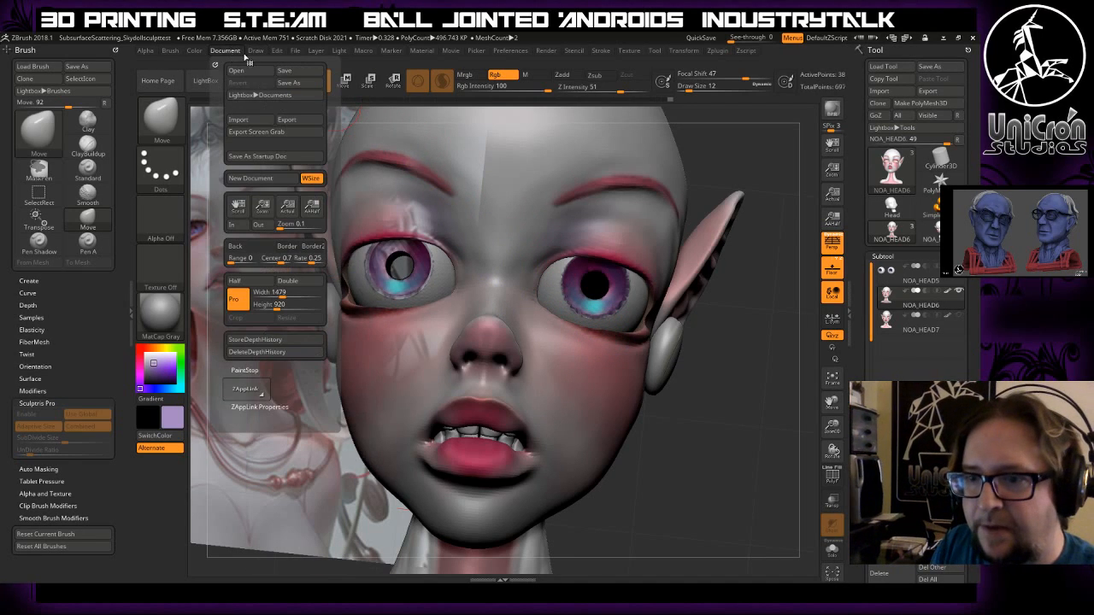
mouse_move(261, 55)
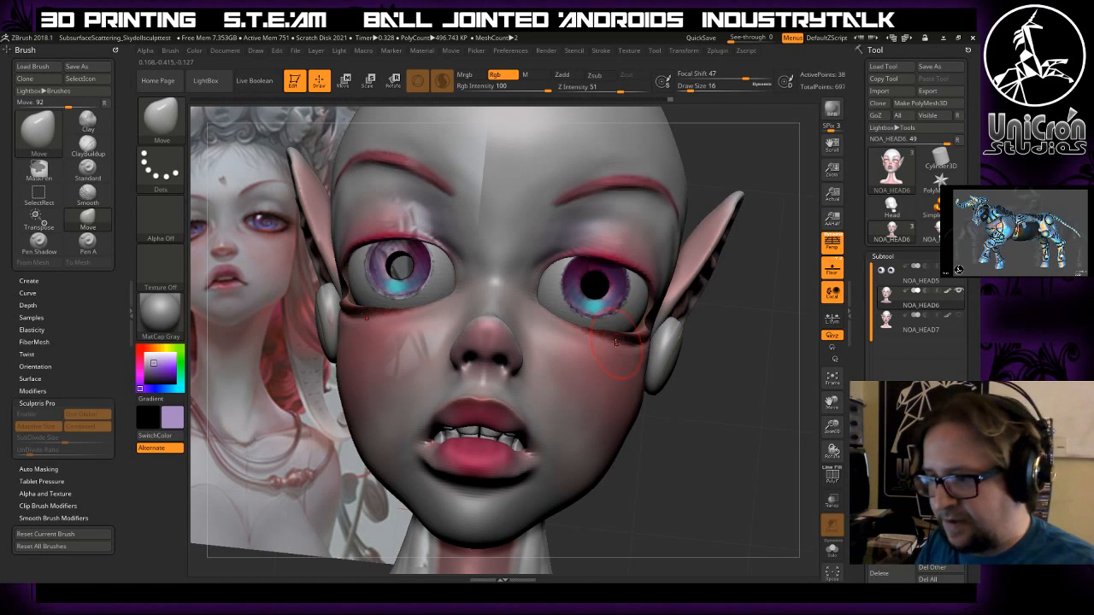
key(bracketright)
key(bracketright)
key(bracketright)
key(bracketright)
key(bracketright)
key(bracketright)
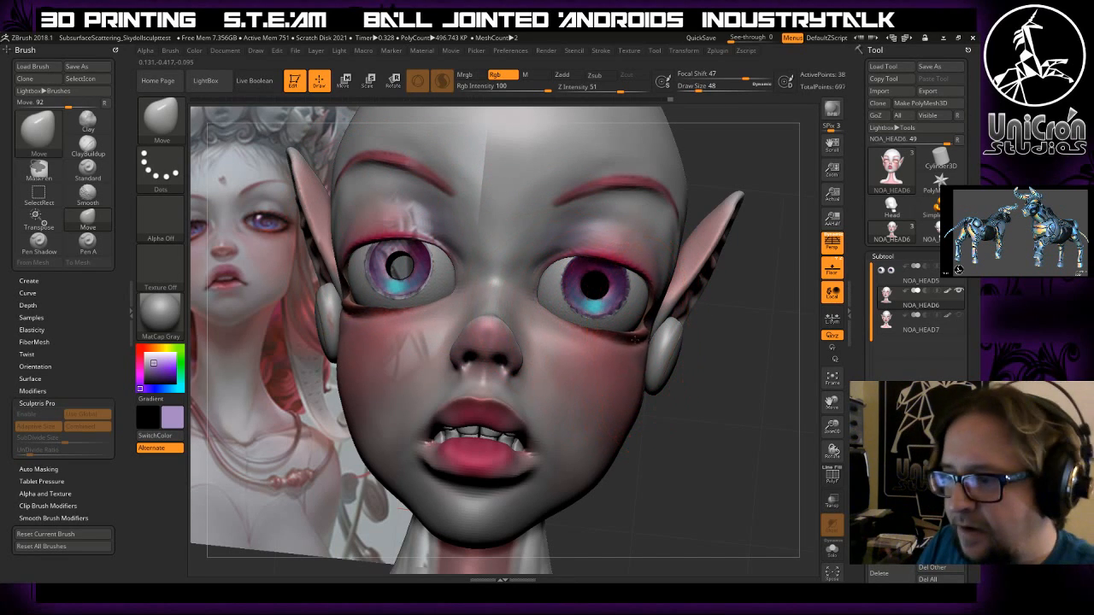
drag(727, 335, 619, 337)
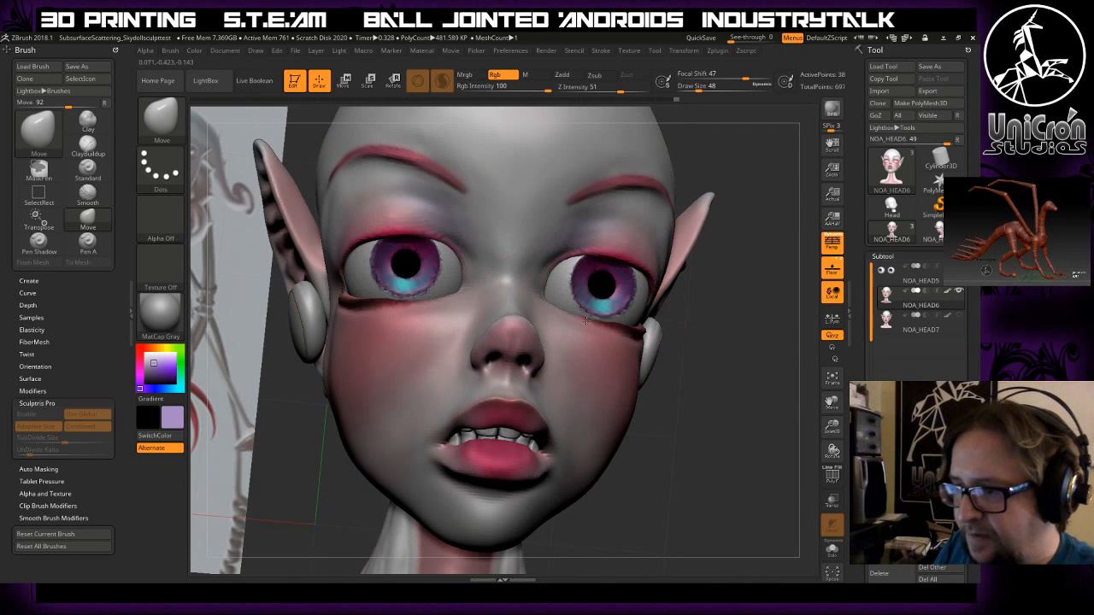
- Reshape the upper eyelids toward the inner eye corners with the Move brush to match the reference's drooping gaze
drag(730, 328, 752, 377)
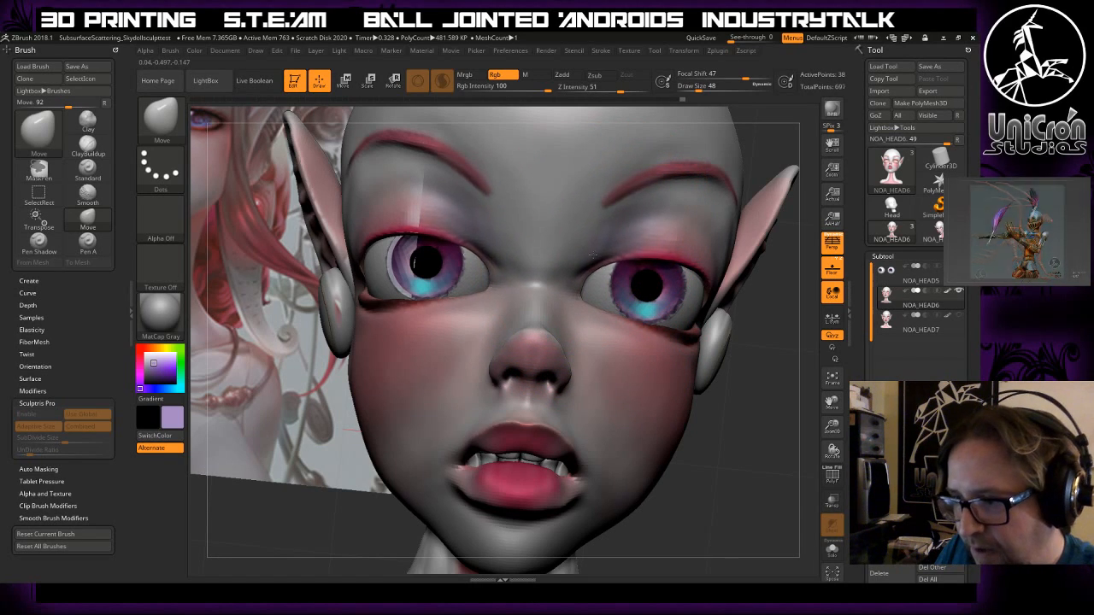
mouse_move(775, 420)
mouse_down()
mouse_move(688, 417)
mouse_move(780, 421)
mouse_move(777, 439)
mouse_move(779, 426)
mouse_up()
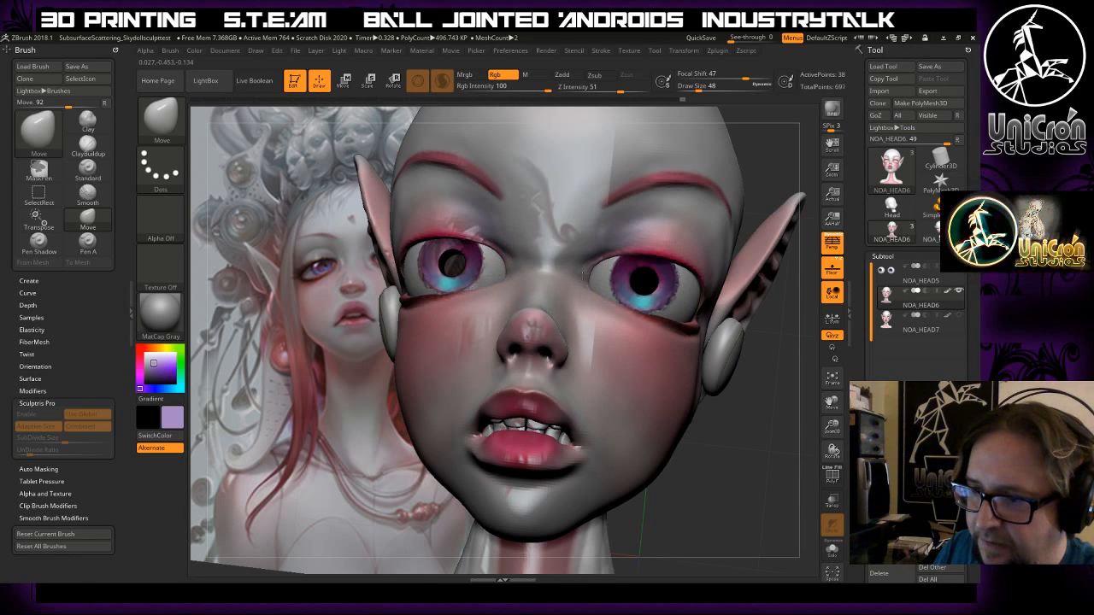
drag(583, 273, 590, 300)
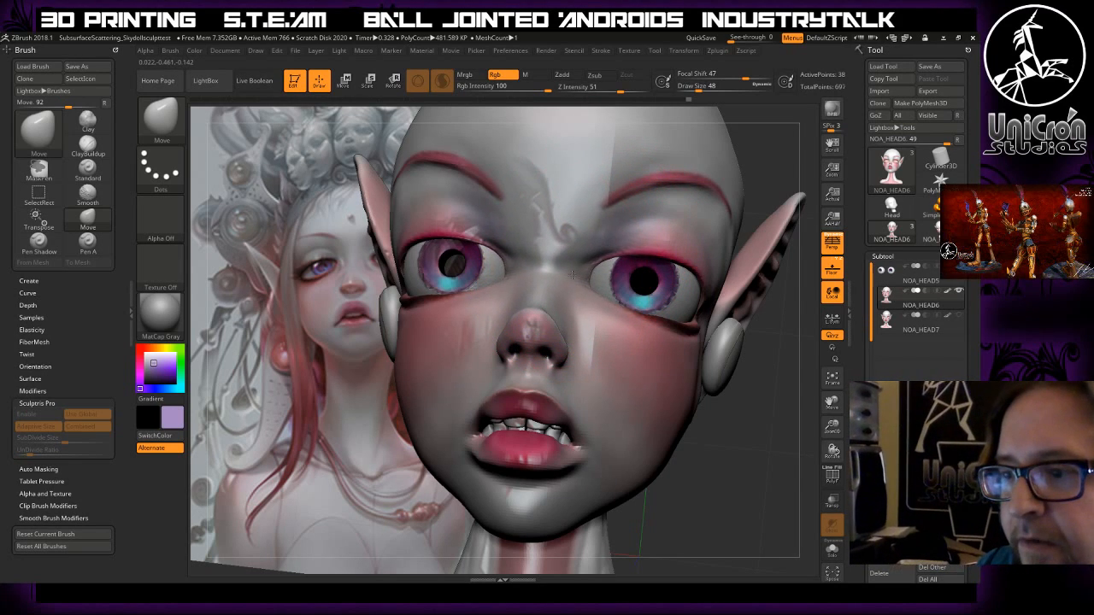
drag(797, 411, 798, 423)
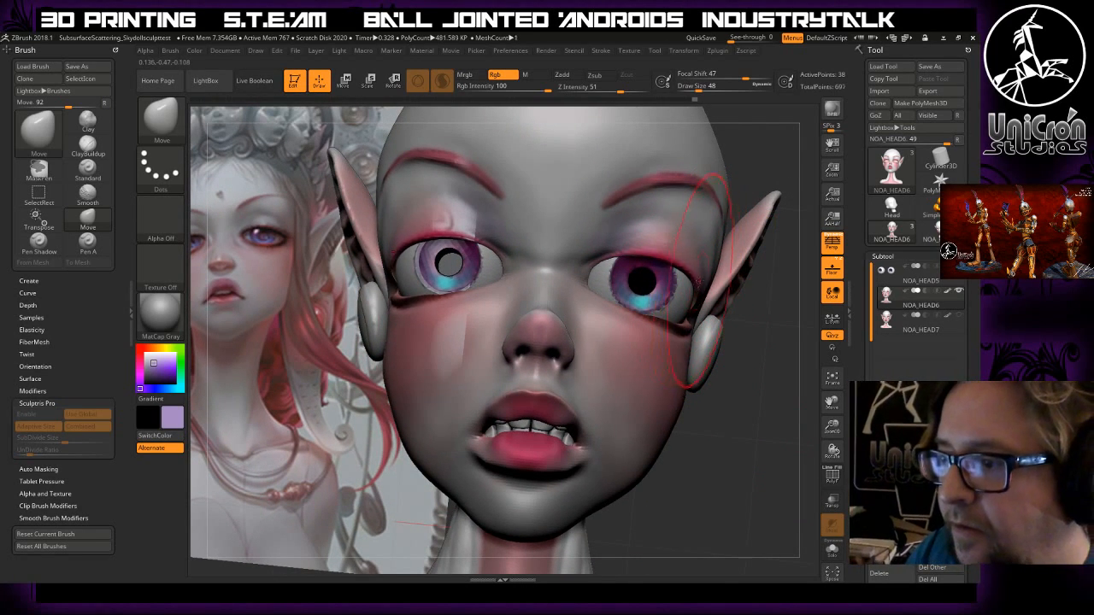
mouse_move(788, 399)
mouse_down()
mouse_move(722, 412)
mouse_move(775, 400)
mouse_up()
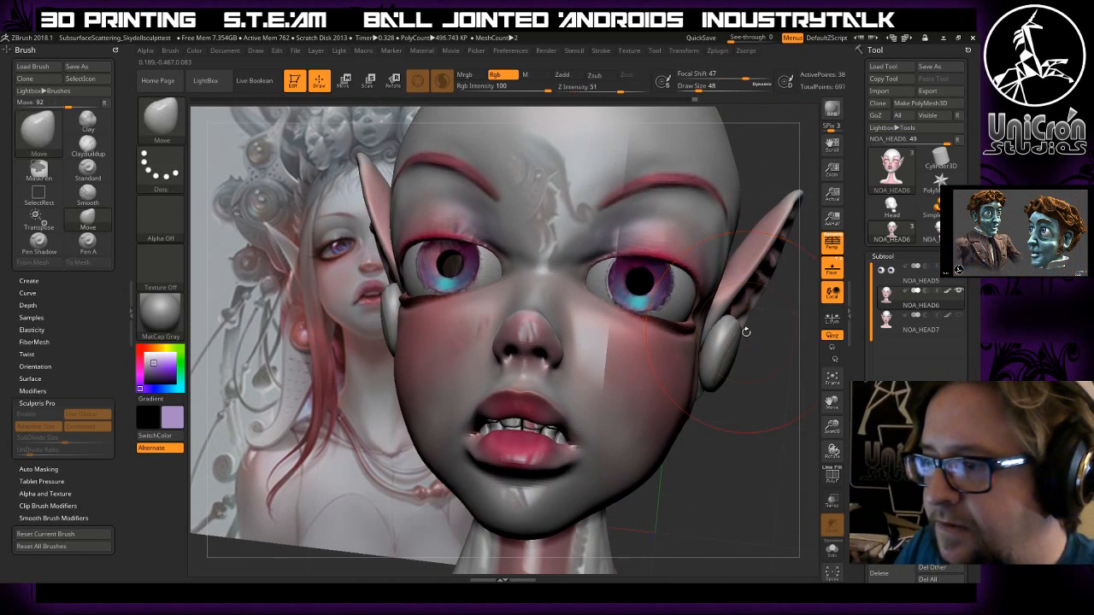
- Refine the inner eye corners beside the nose bridge with the Move brush, reducing the draw size to 33 and 17
key(space)
click(696, 293)
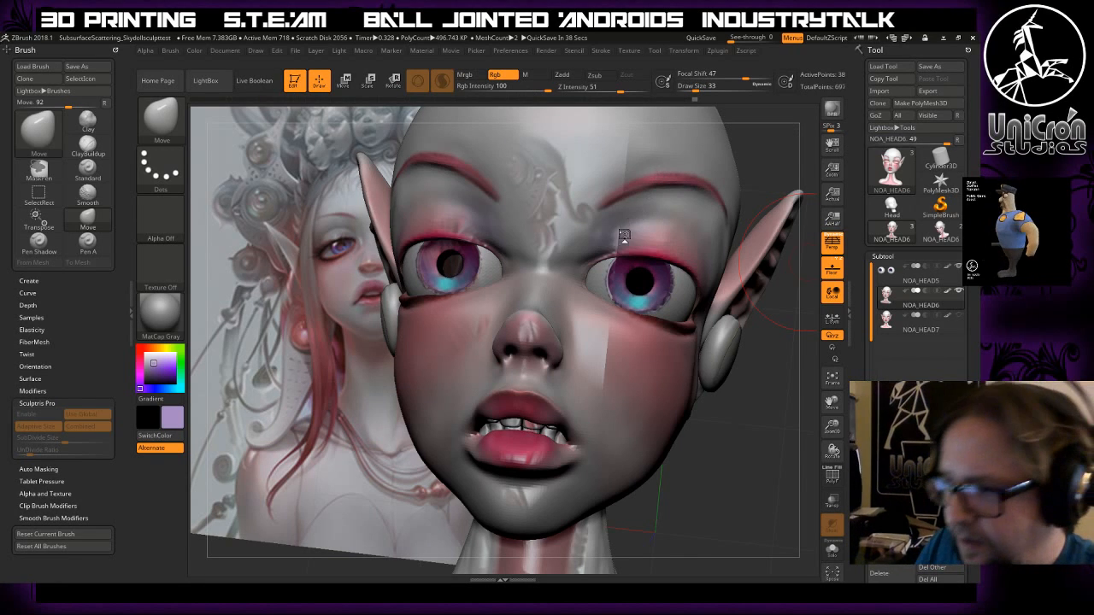
drag(760, 467, 807, 469)
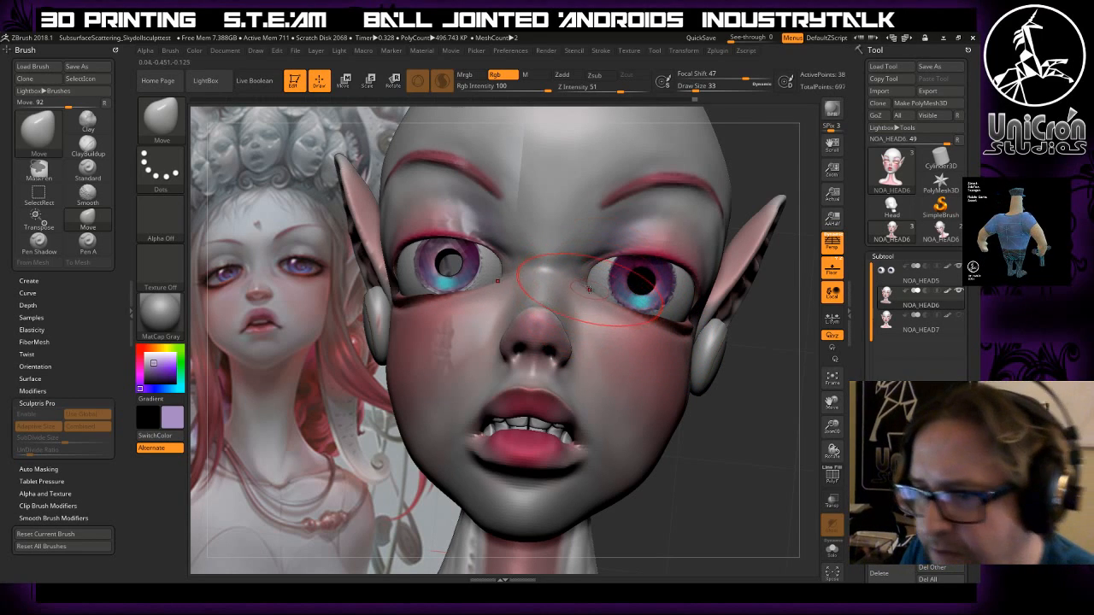
key(bracketleft)
key(bracketleft)
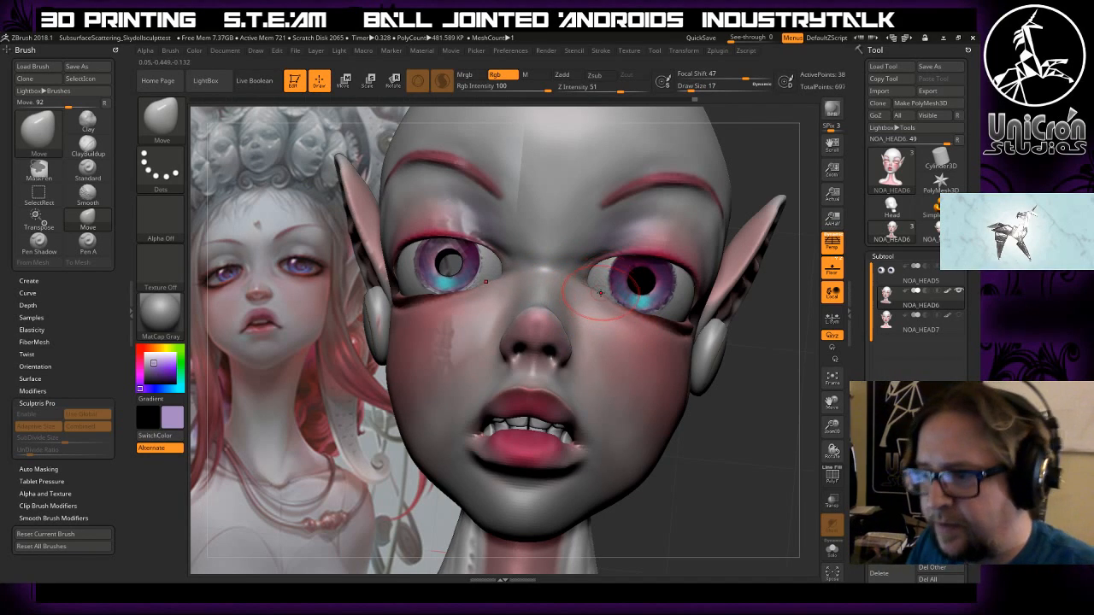
- Adjust the upper lids and outer eye corners with the Move brush at draw size 41
key(bracketright)
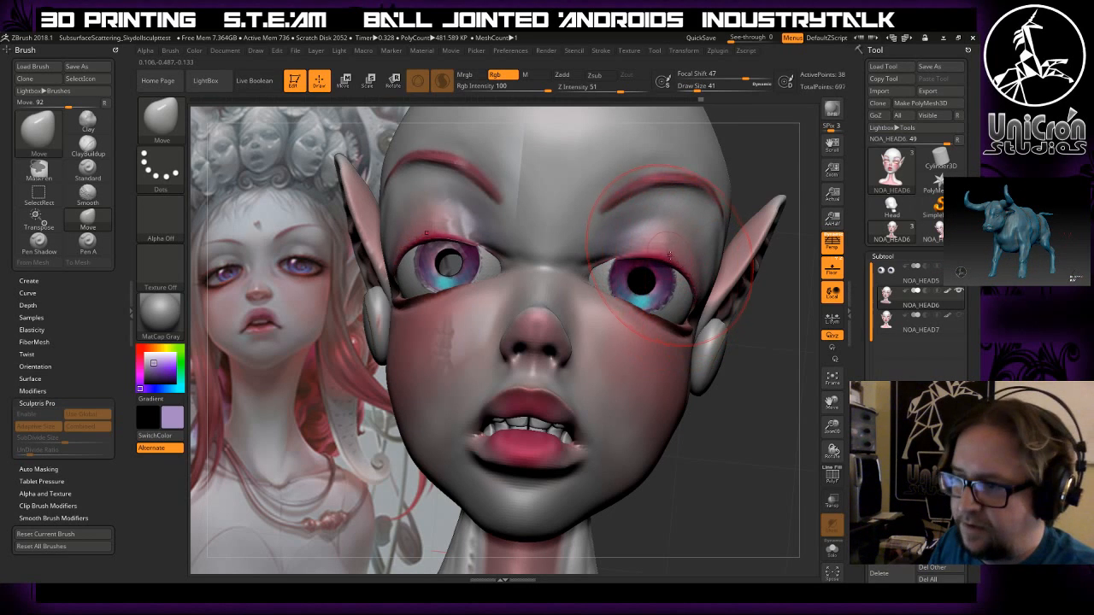
drag(778, 391, 664, 299)
drag(461, 307, 543, 334)
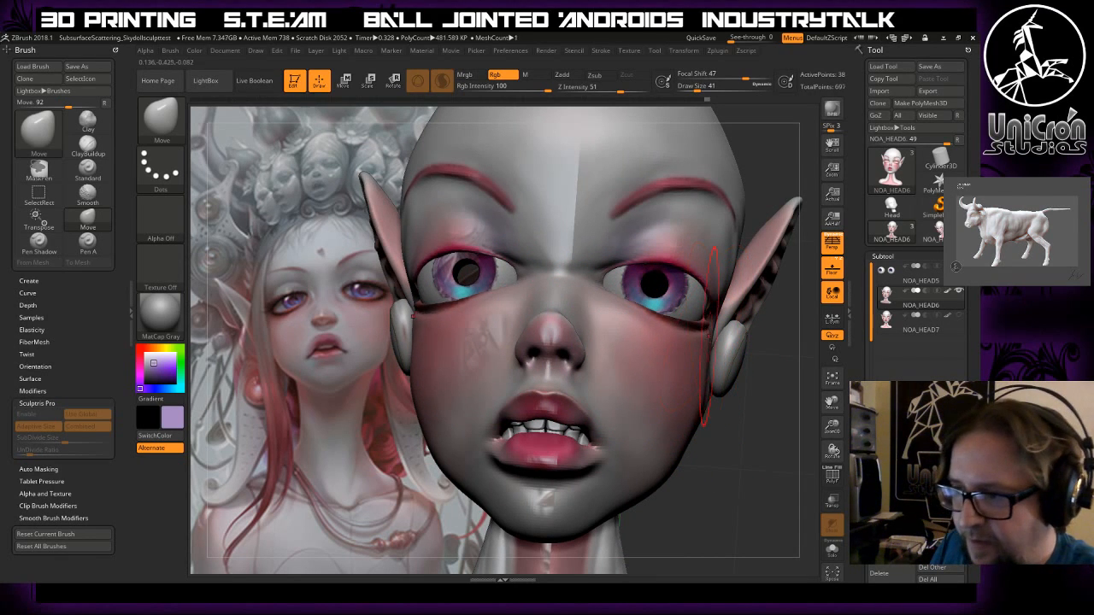
drag(747, 413, 630, 397)
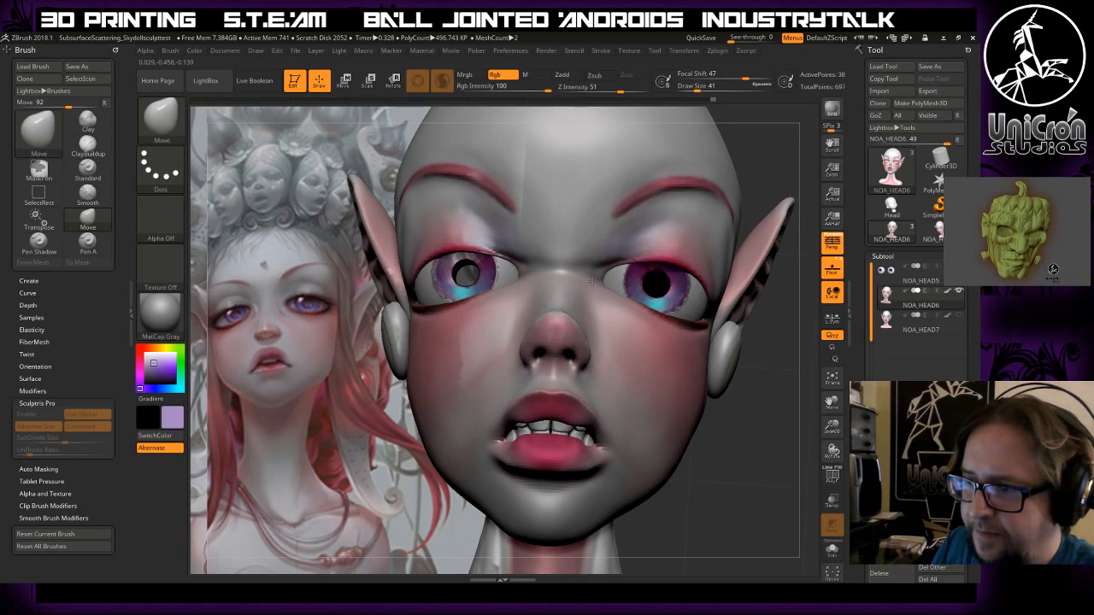
- Set the Move brush to focal shift 68 and draw size 23 and fine-tune the inner eye corners
key(space)
drag(589, 278, 655, 291)
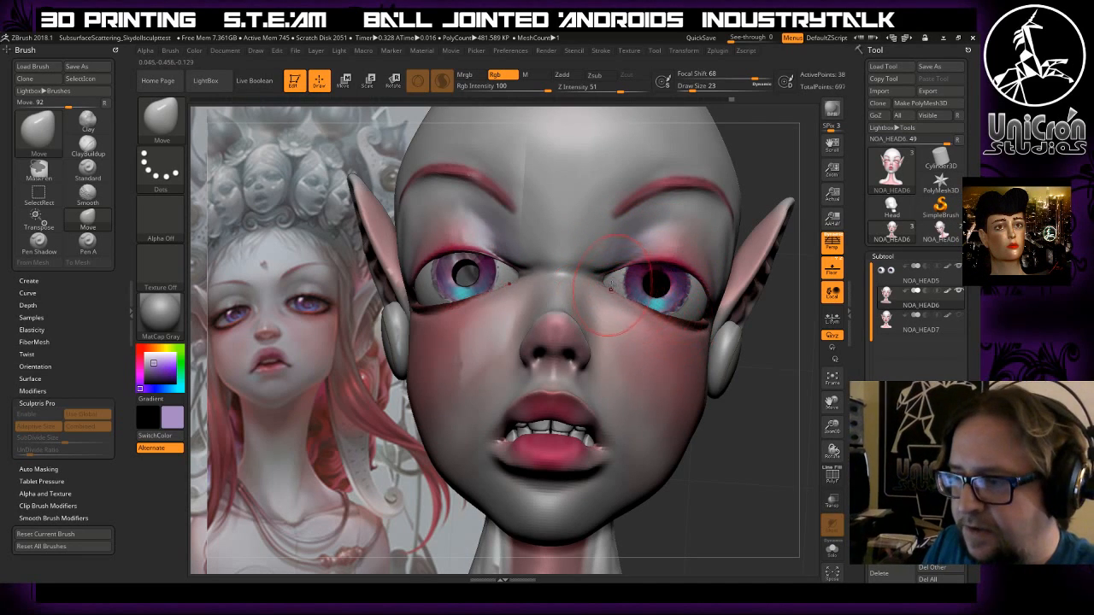
mouse_move(762, 367)
mouse_down()
mouse_move(667, 388)
mouse_move(761, 415)
mouse_move(758, 383)
mouse_move(709, 380)
mouse_move(738, 293)
mouse_up()
- Shape the outer eye and brow area from the side at draw size 44, undoing the last stroke
key(space)
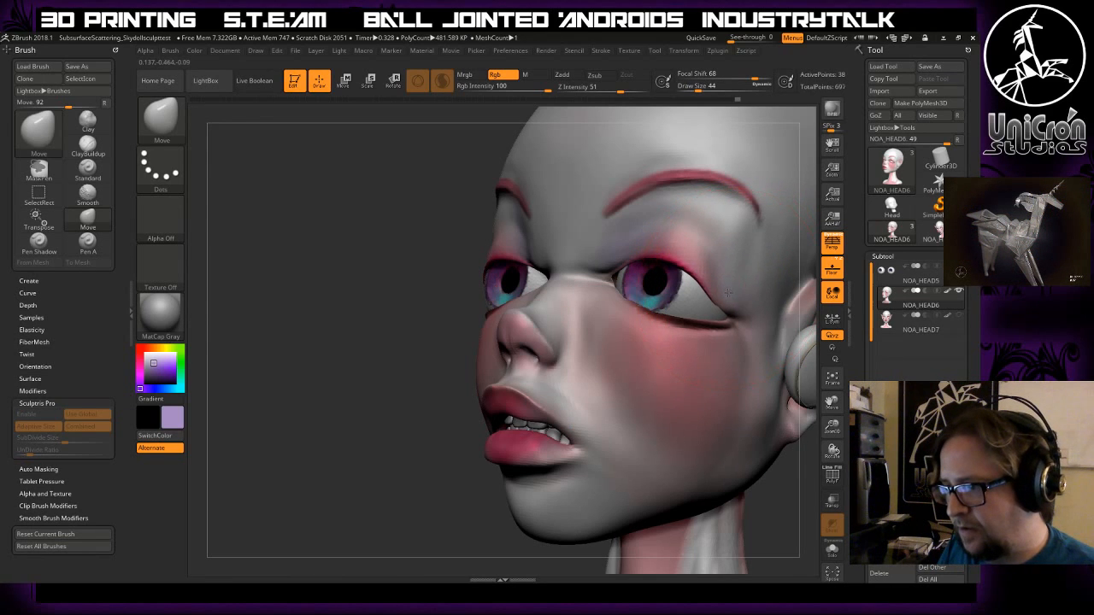
drag(358, 341, 407, 269)
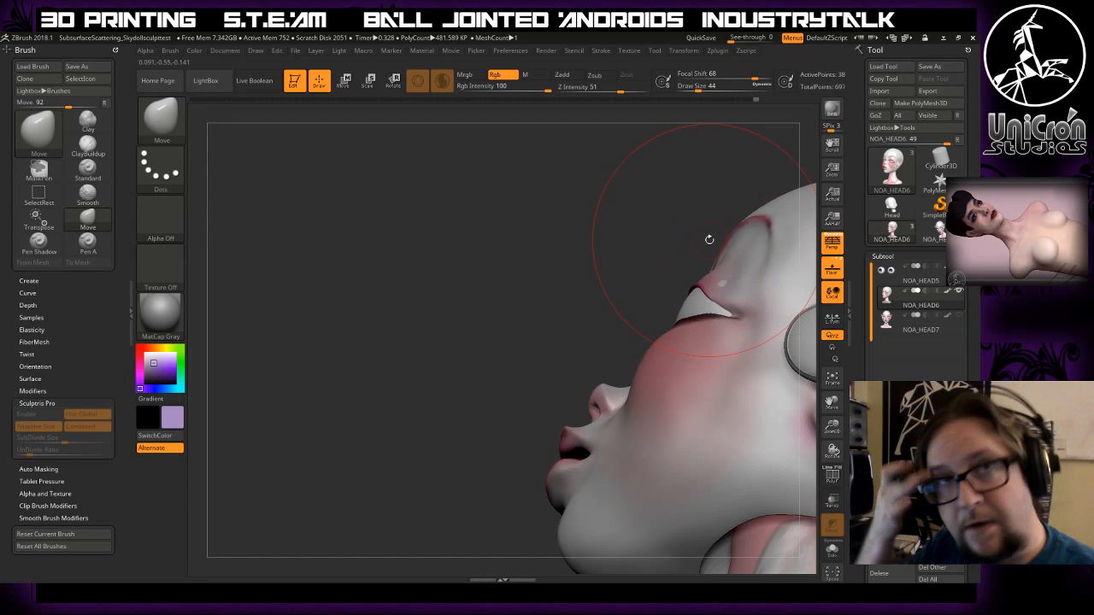
mouse_move(600, 269)
alt+mouse_down()
mouse_move(551, 310)
mouse_move(536, 364)
mouse_move(550, 360)
alt+mouse_up()
key(ctrl+z)
mouse_move(681, 341)
mouse_down()
mouse_move(668, 340)
mouse_move(658, 313)
mouse_move(688, 284)
mouse_up()
- Reshape the upper eyelid and the socket below the eyebrow from several side angles with the Move brush at draw size 31
key(space)
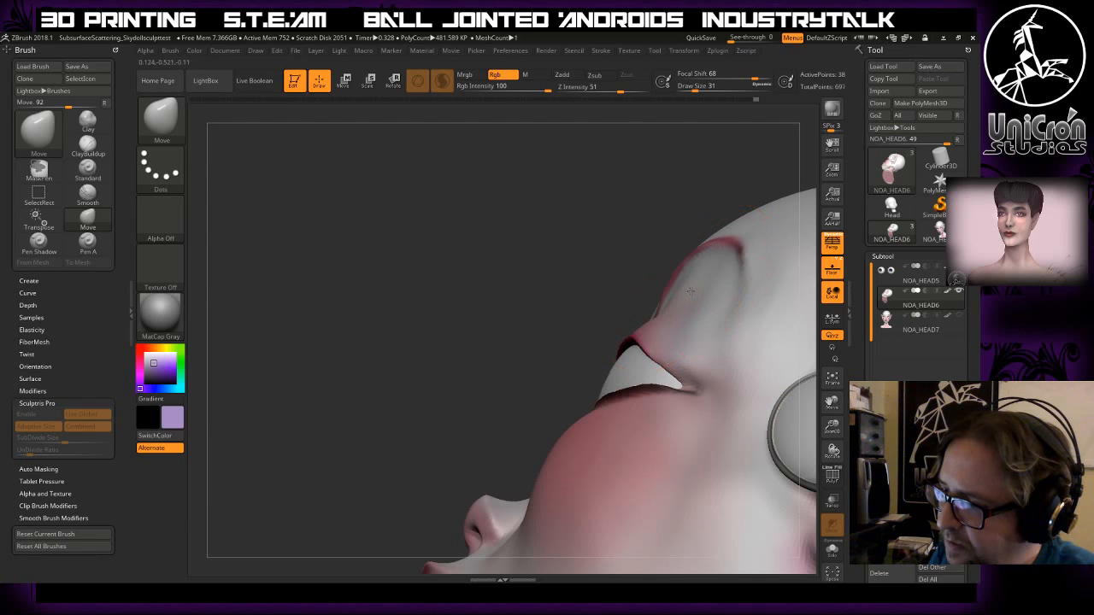
drag(607, 287, 597, 325)
mouse_move(588, 273)
mouse_down()
mouse_move(599, 298)
mouse_move(673, 311)
mouse_up()
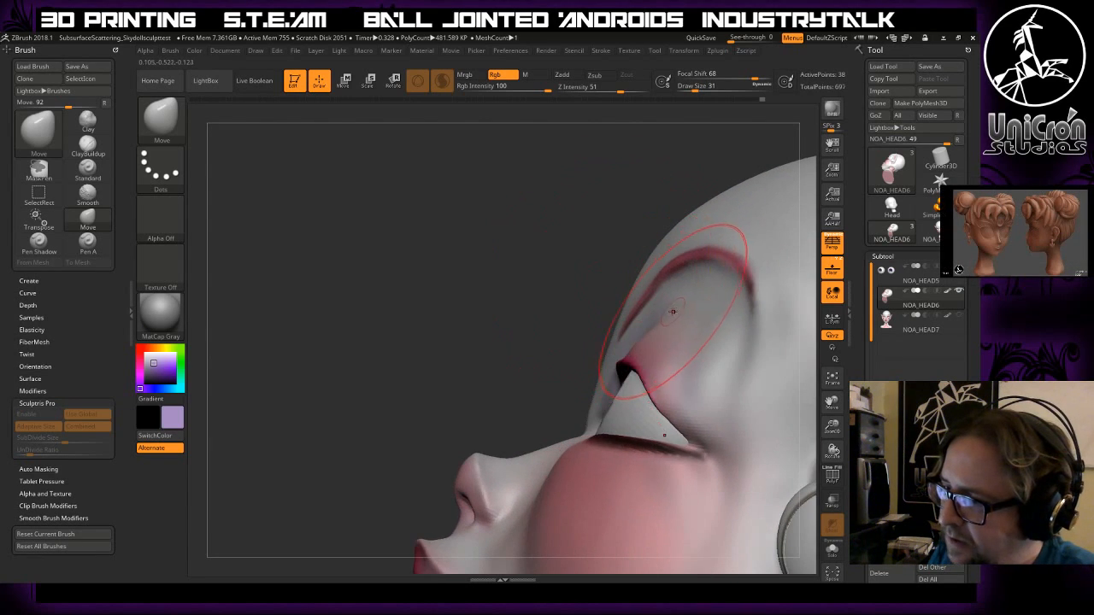
drag(566, 316, 640, 320)
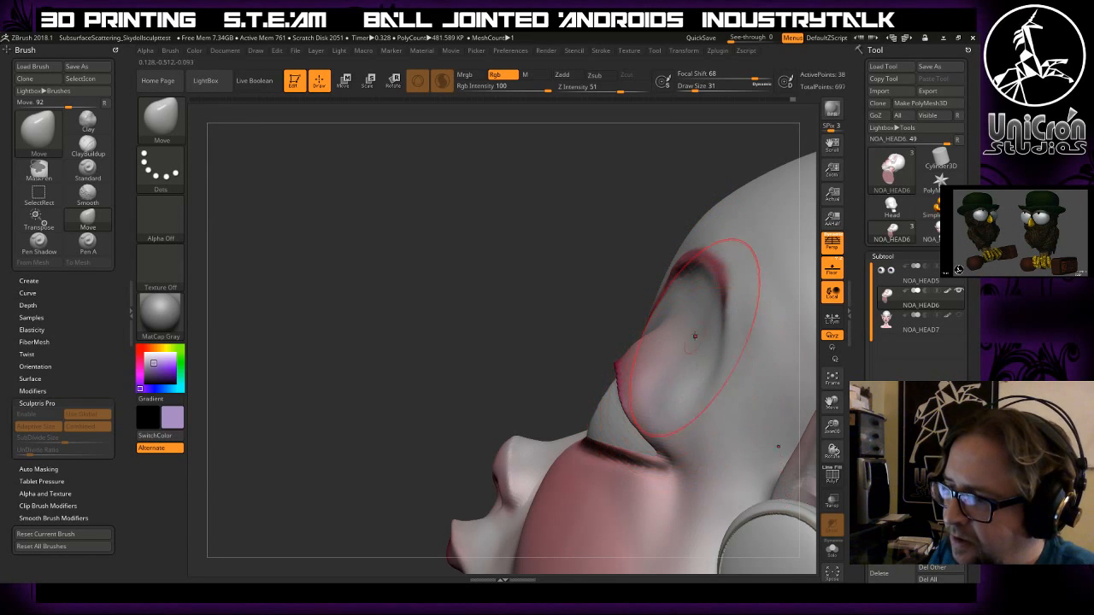
drag(535, 284, 588, 280)
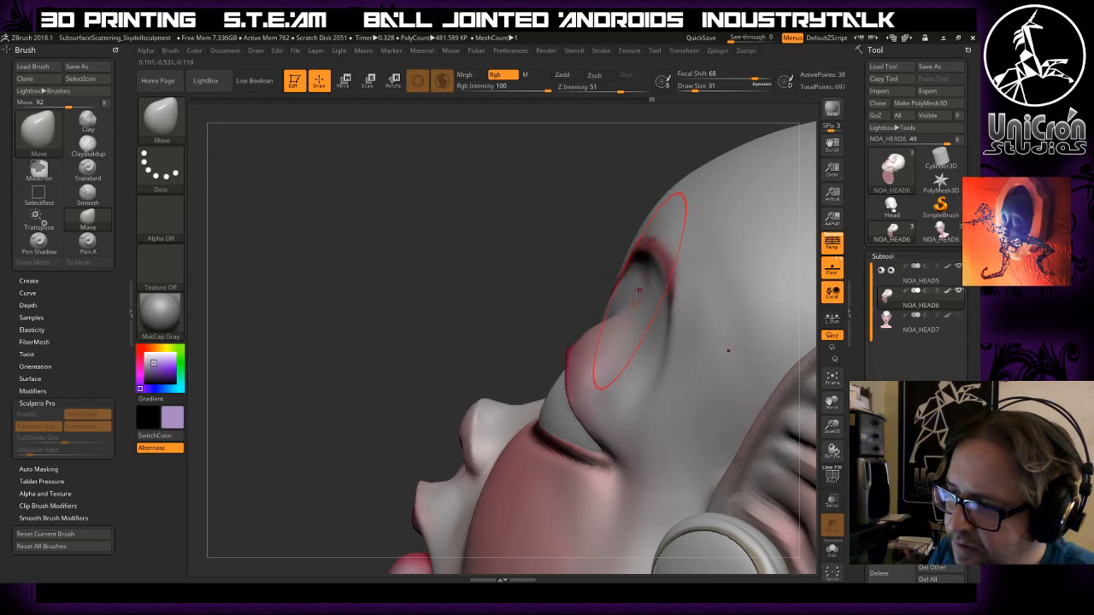
drag(538, 259, 605, 240)
drag(761, 215, 653, 227)
drag(719, 183, 776, 337)
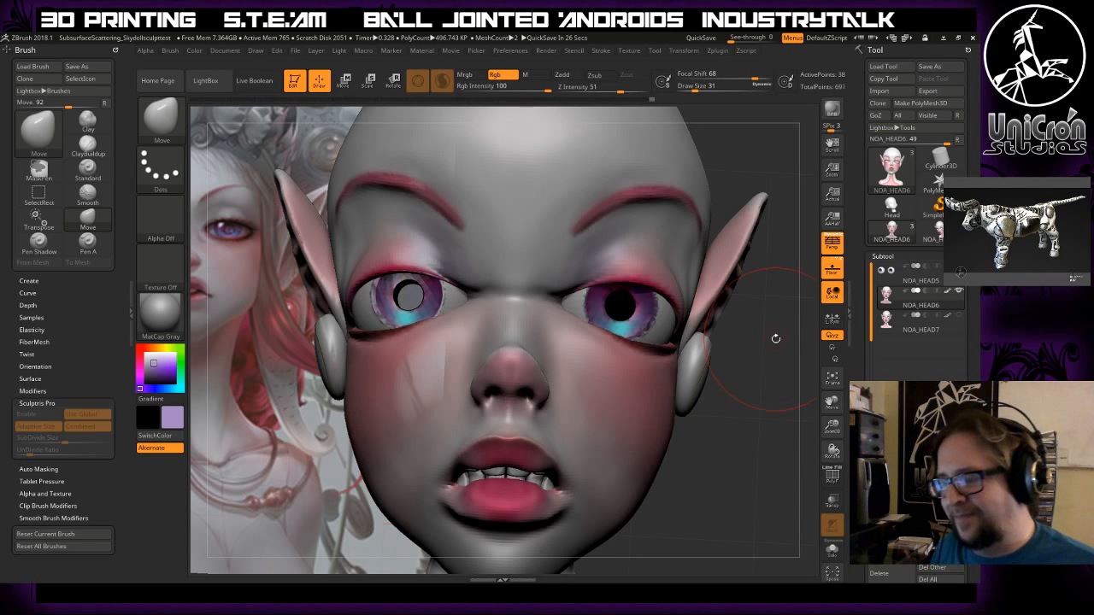
- Compare the face with the reference artwork and reduce the Move brush's draw size to 7 for the upper eyelids
drag(788, 346, 763, 372)
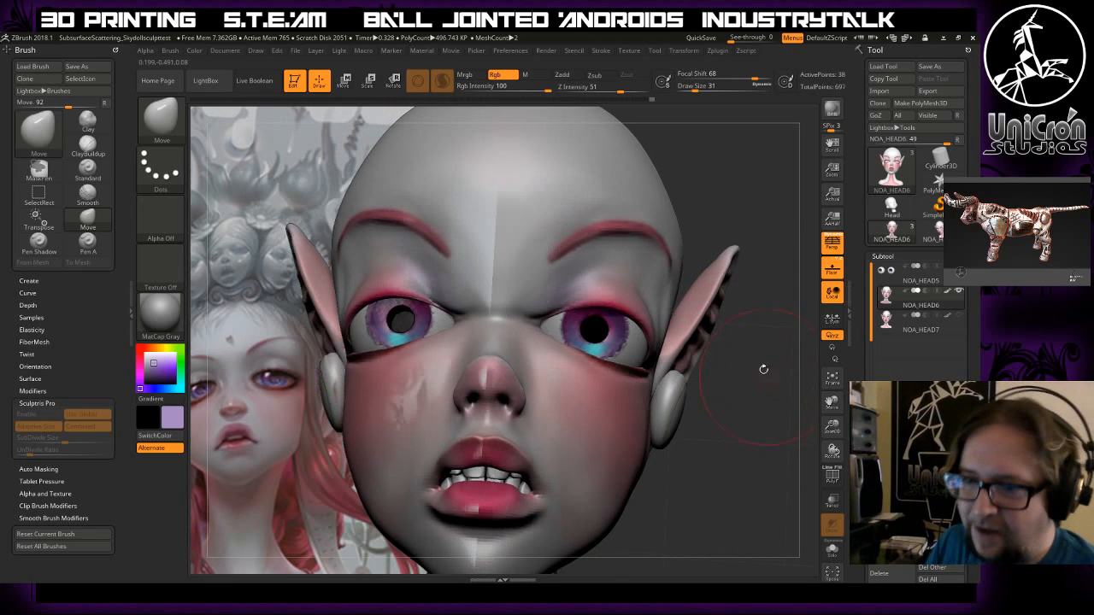
mouse_move(740, 186)
alt+mouse_down()
mouse_move(742, 205)
mouse_move(758, 203)
alt+mouse_up()
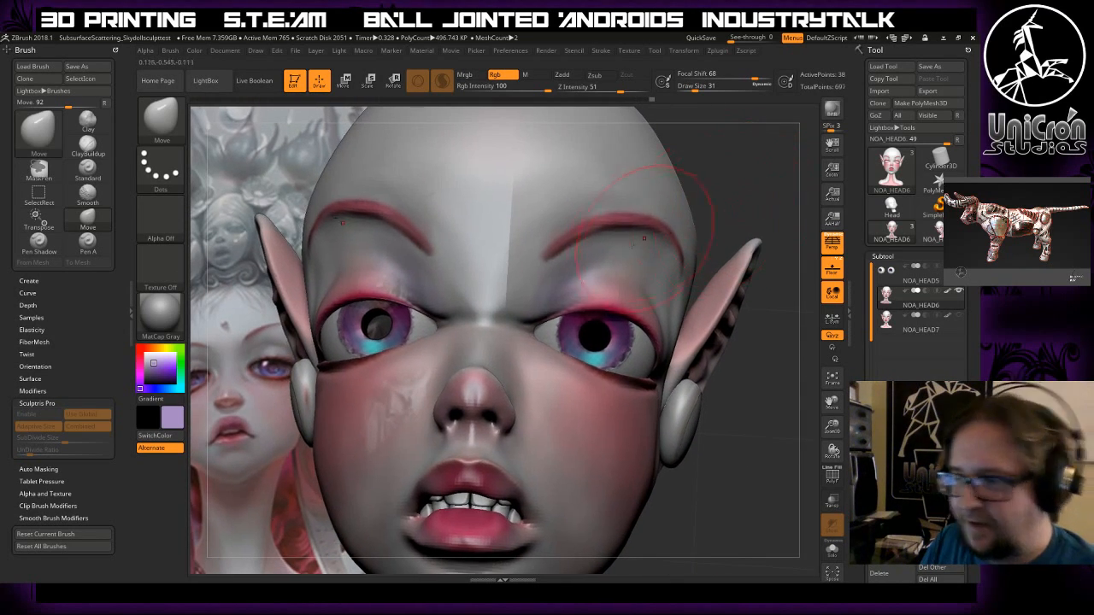
key([)
key([)
key([)
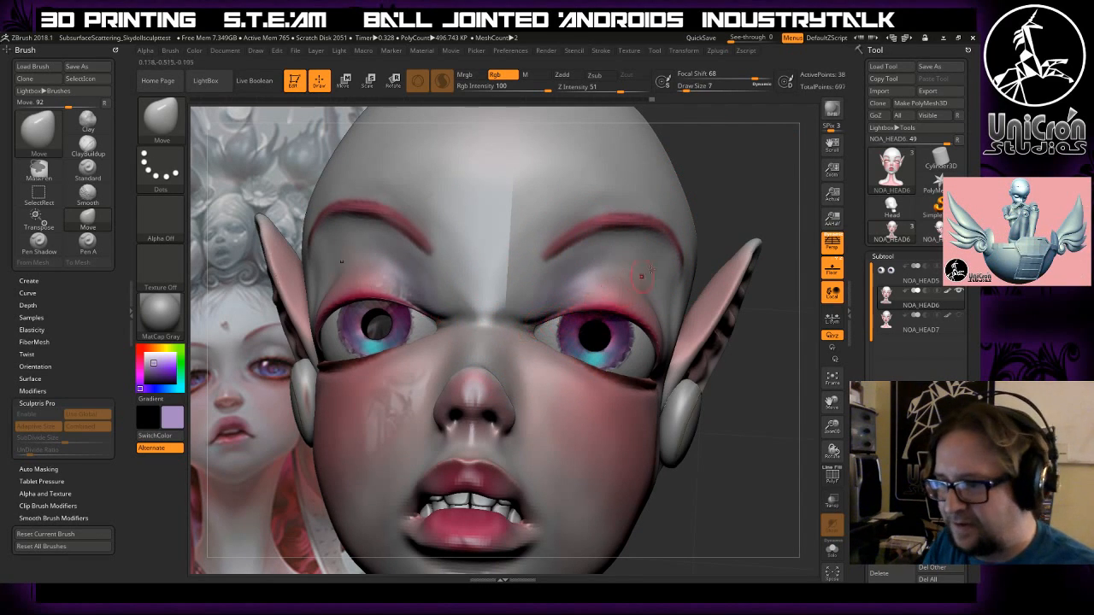
- Load the SK_ClayFill brush from the SankakuBrushes folder in the LightBox brush library
click(160, 124)
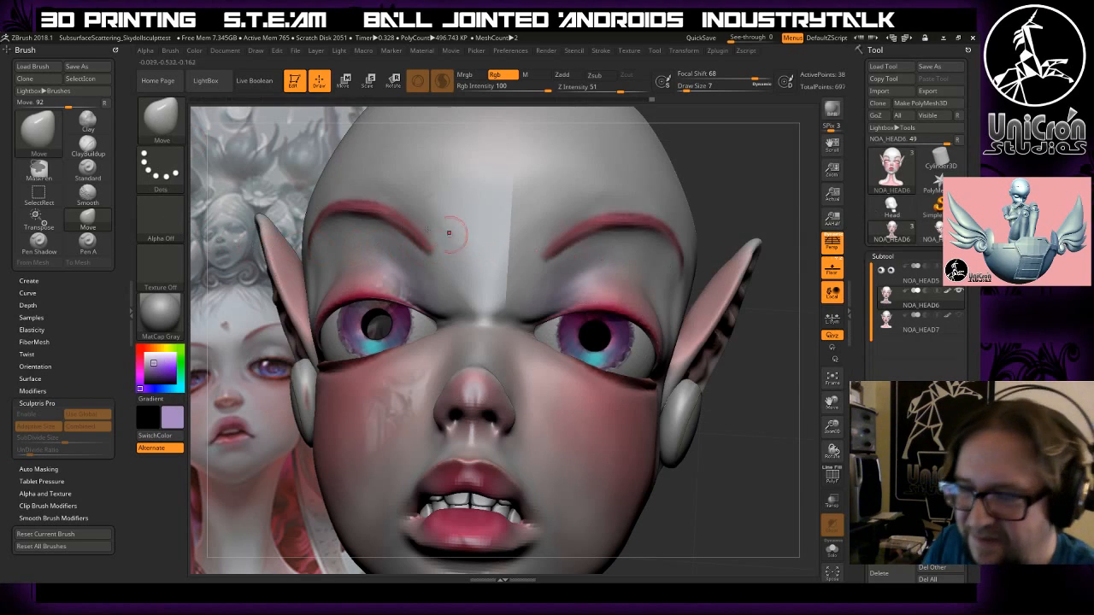
click(160, 126)
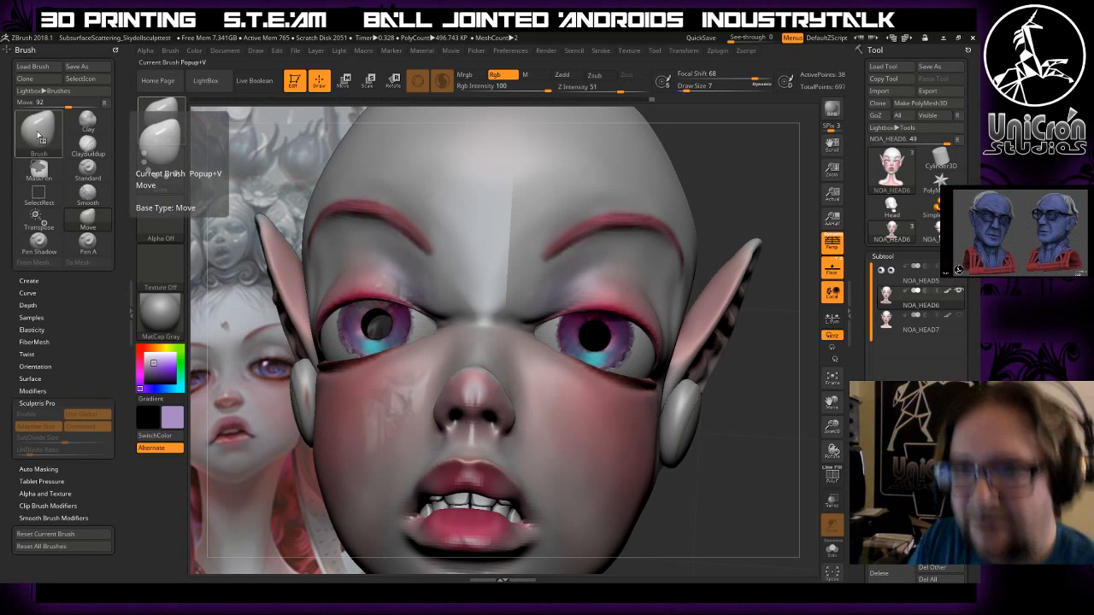
click(37, 135)
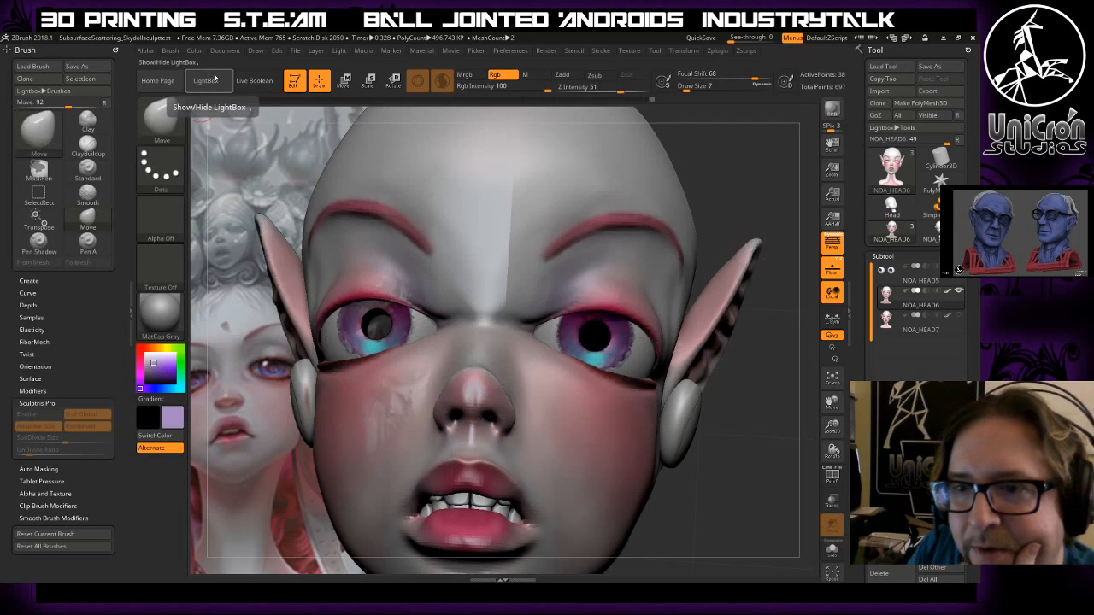
click(220, 81)
click(220, 82)
click(229, 81)
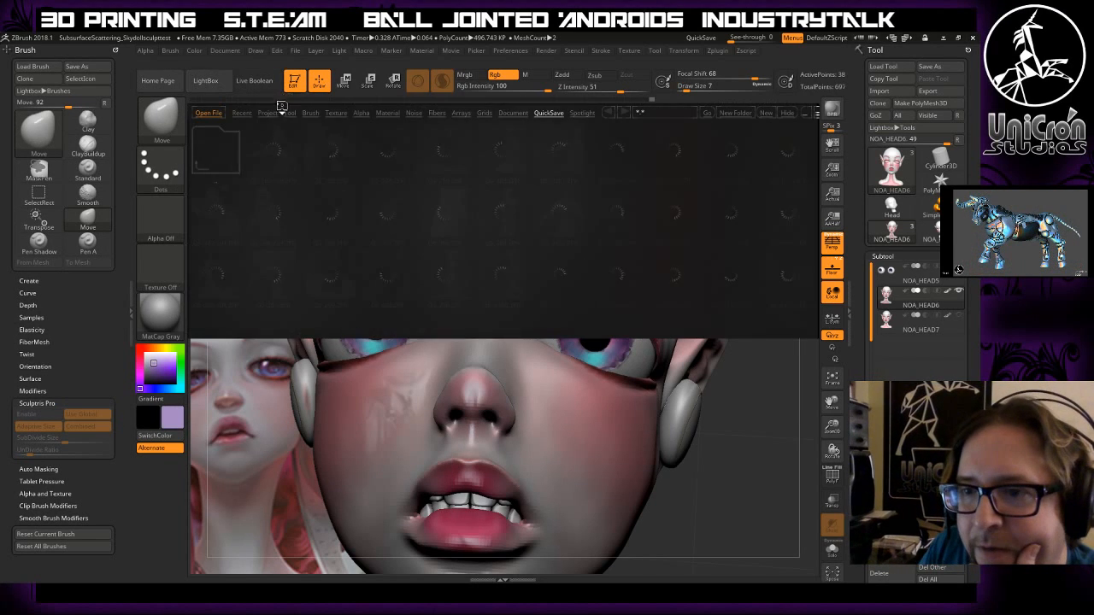
click(267, 113)
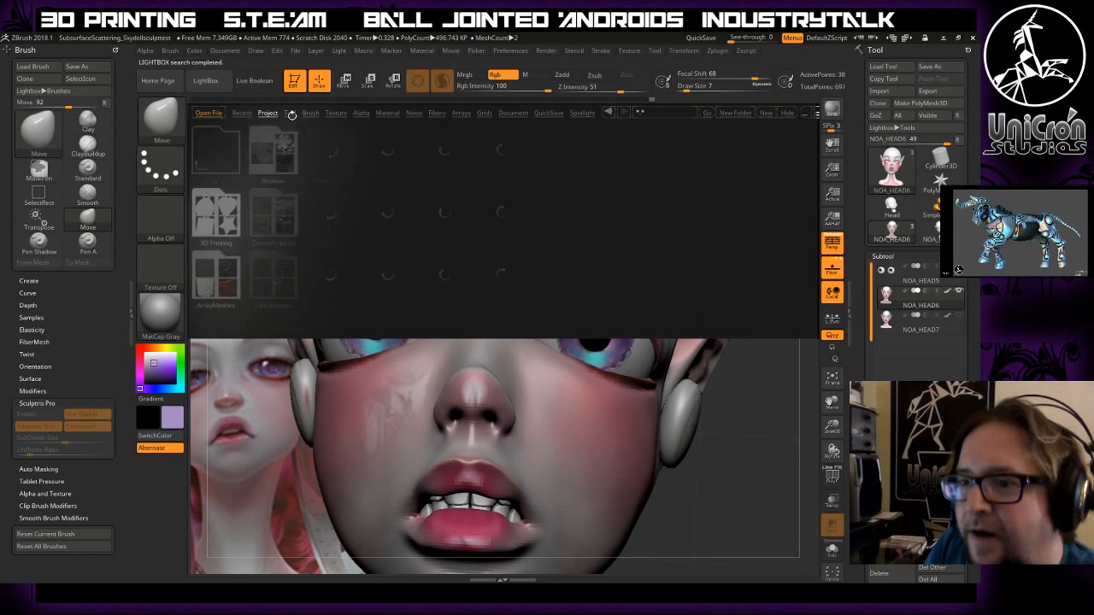
click(290, 113)
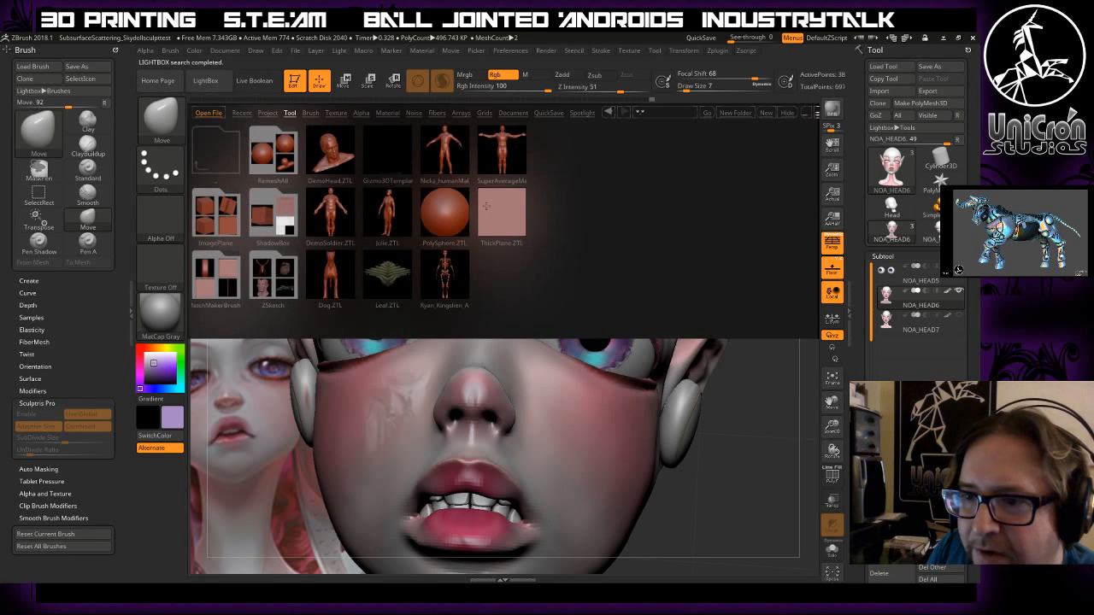
click(310, 112)
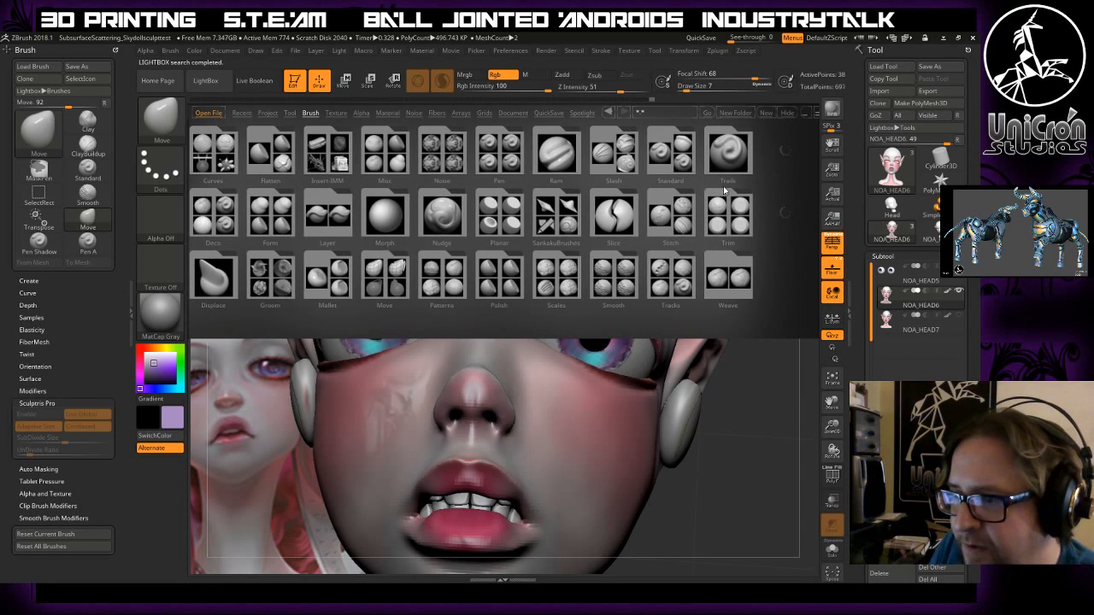
click(572, 225)
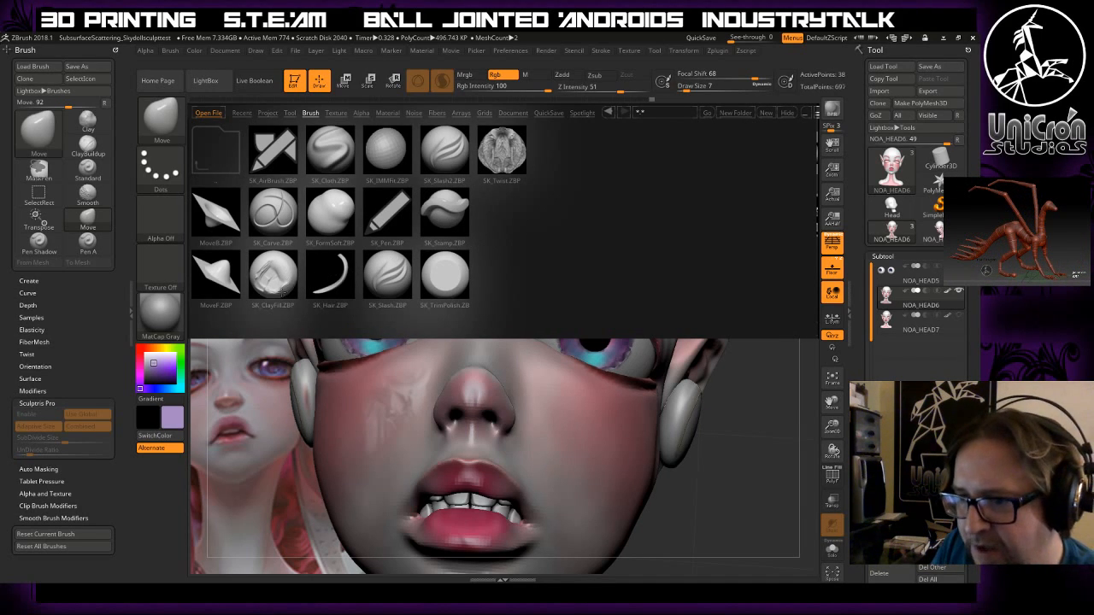
click(275, 280)
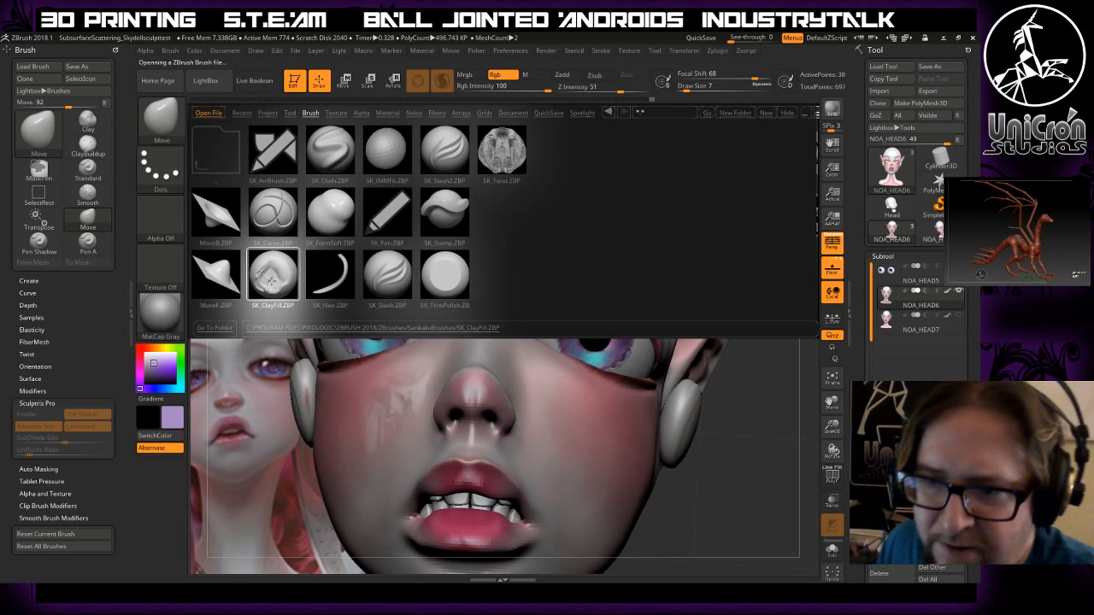
double_click(271, 282)
- Build up the area around the upper eyelid and brow from the side with SK_ClayFill at draw size 7 and Z intensity 10
drag(778, 177, 752, 177)
drag(534, 218, 622, 182)
drag(760, 154, 651, 220)
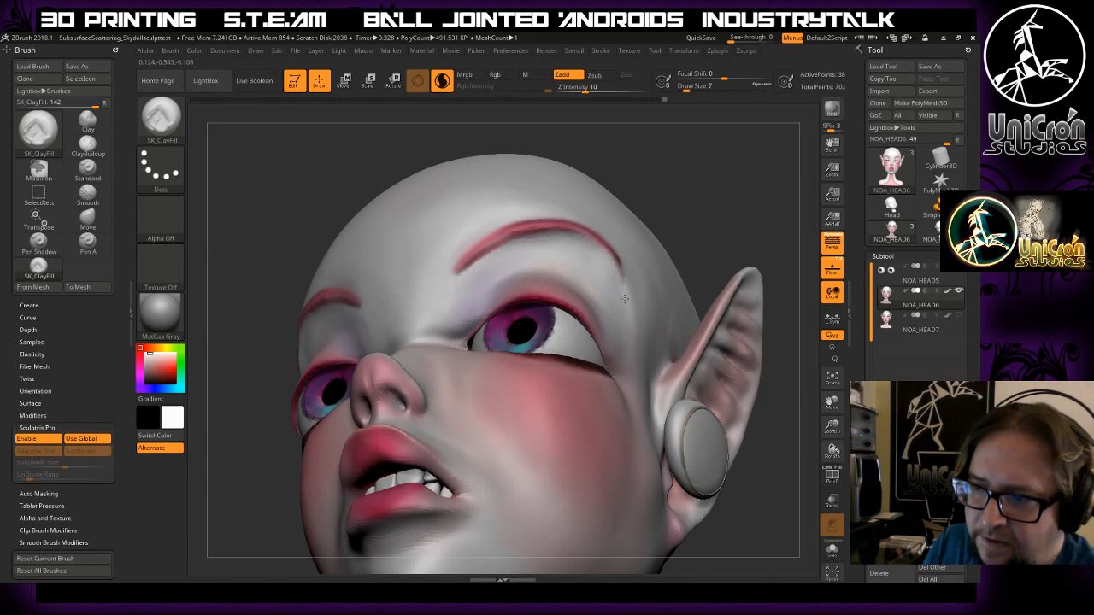
drag(718, 186, 557, 268)
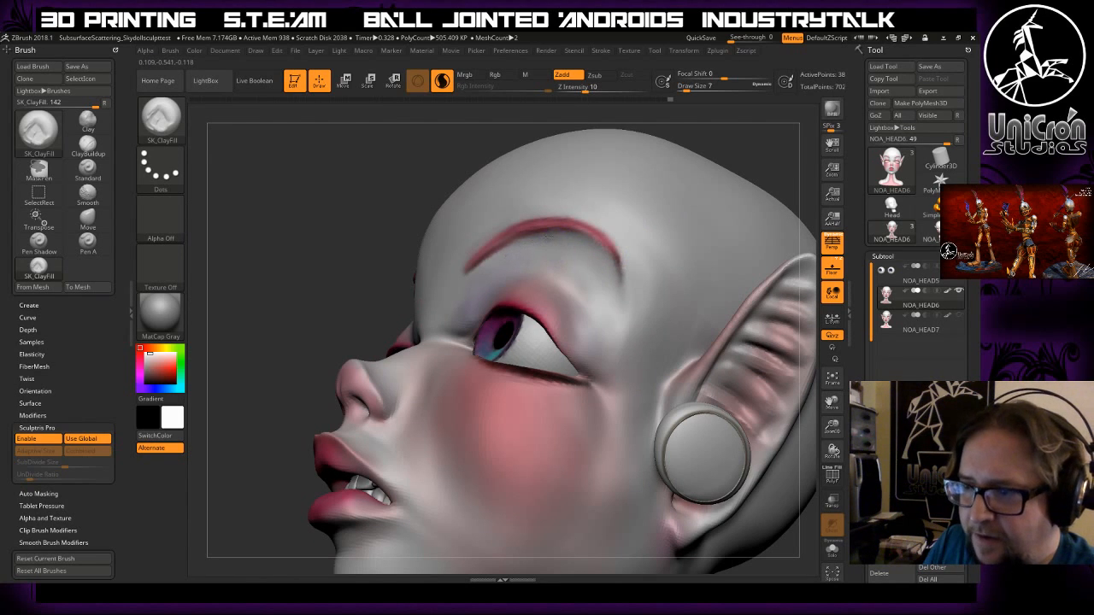
drag(621, 201, 314, 209)
mouse_move(743, 156)
mouse_down()
mouse_move(803, 256)
mouse_move(781, 316)
mouse_move(750, 324)
mouse_move(749, 265)
mouse_move(718, 273)
mouse_move(737, 271)
mouse_up()
- Turn off the painted colours of NOA_HEAD6 and hide the floor grid together with the reference artwork
click(950, 292)
drag(727, 342, 546, 323)
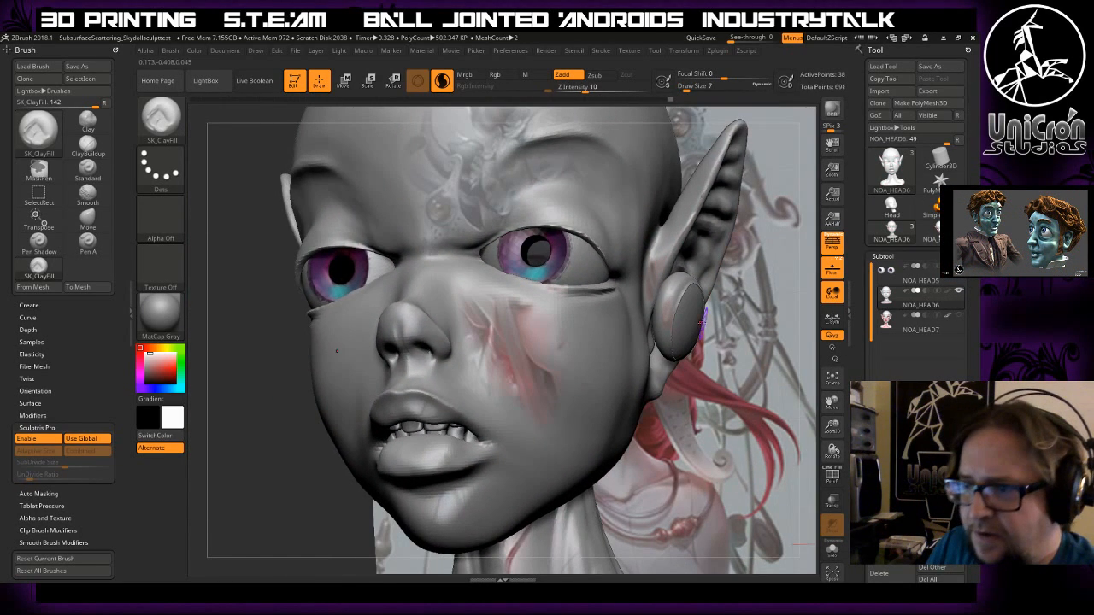
click(832, 270)
drag(719, 309, 748, 308)
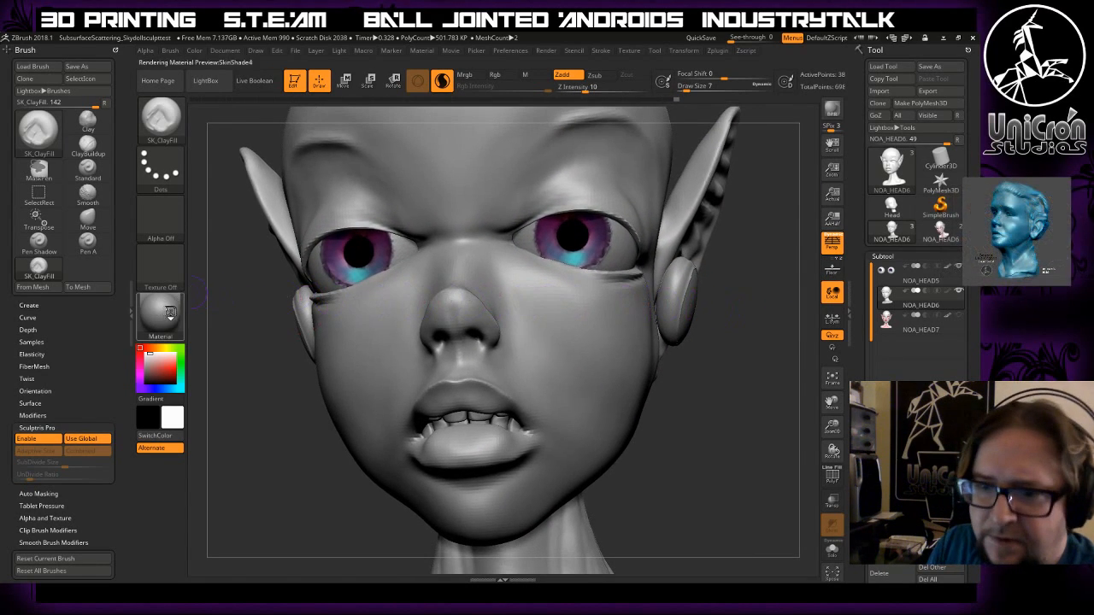
- Switch the head's display material to the Green Metallic MatCap
click(160, 316)
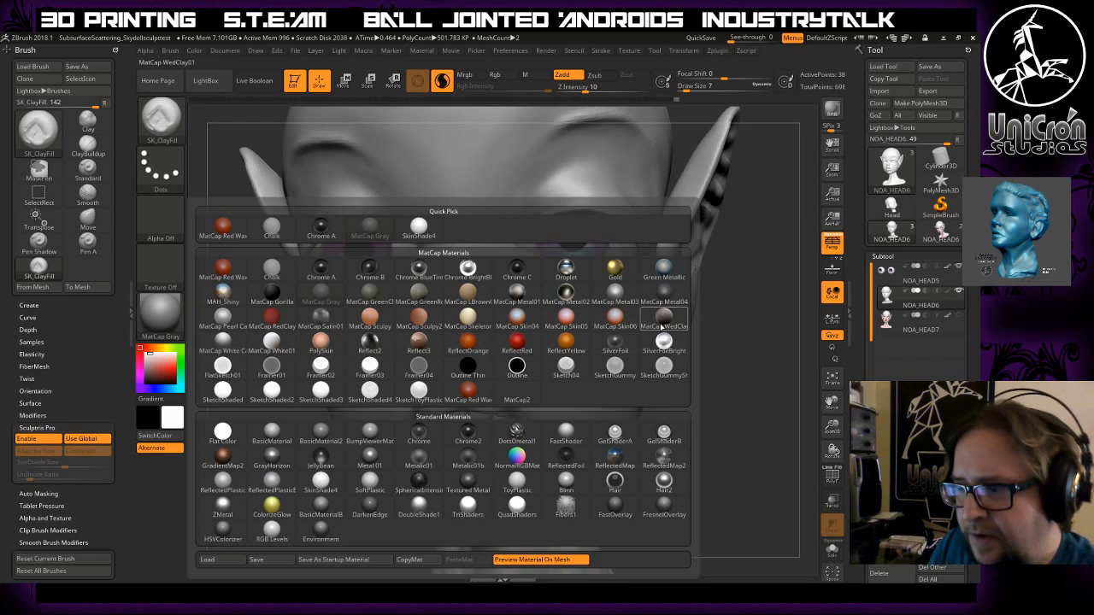
mouse_move(668, 274)
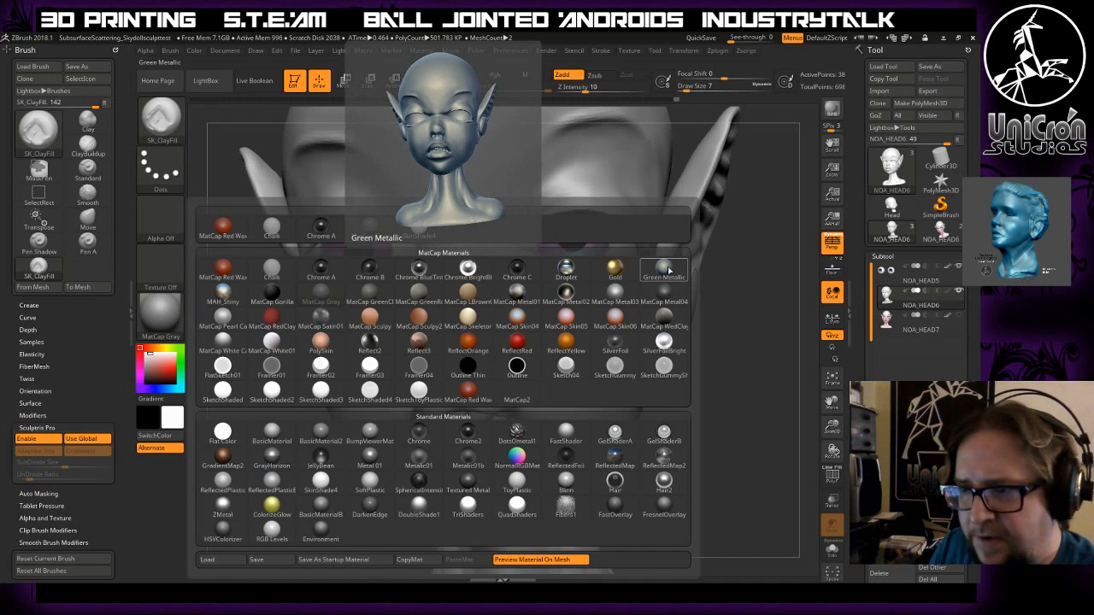
click(666, 271)
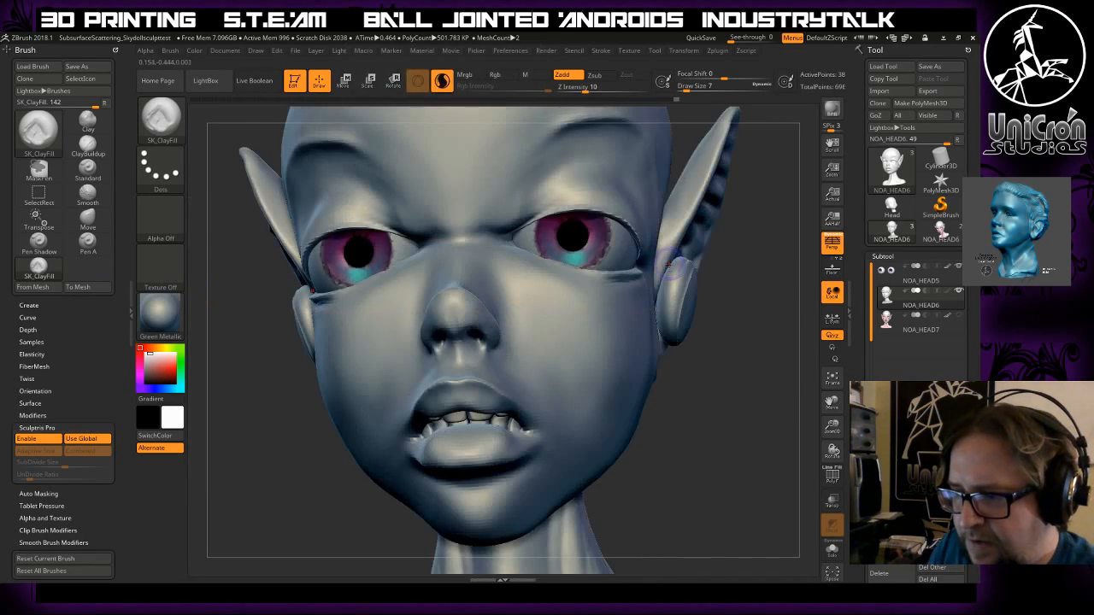
- Try smoothing the outer corner of the eye from a close side view and undo the stroke
drag(734, 335, 720, 354)
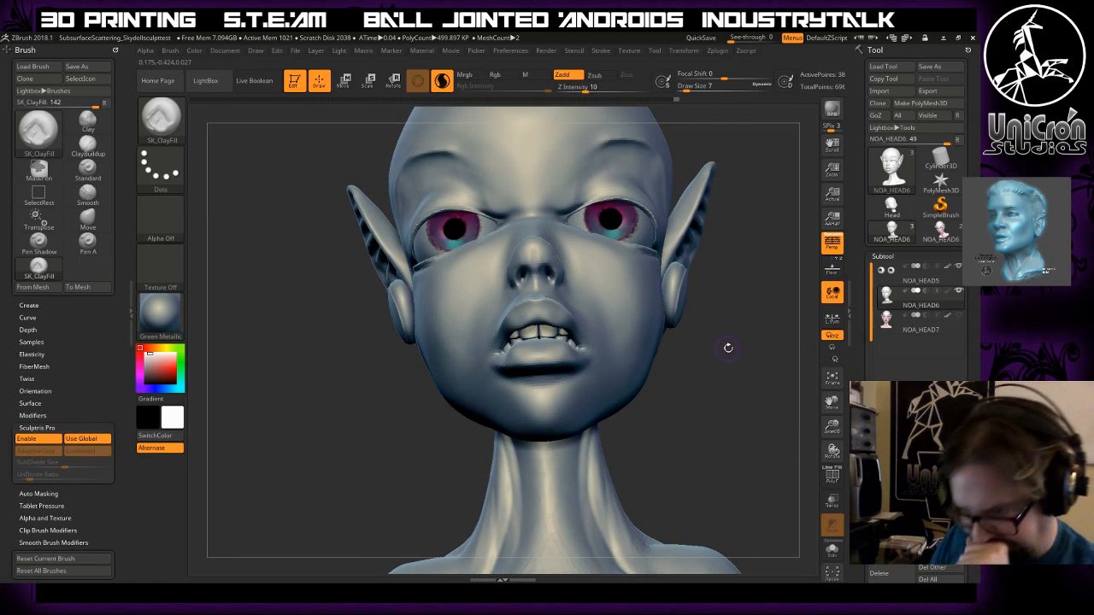
drag(731, 336, 697, 367)
drag(773, 303, 732, 225)
mouse_move(733, 187)
mouse_down()
mouse_move(737, 196)
mouse_move(754, 181)
mouse_move(750, 194)
mouse_up()
alt+drag(730, 149, 725, 209)
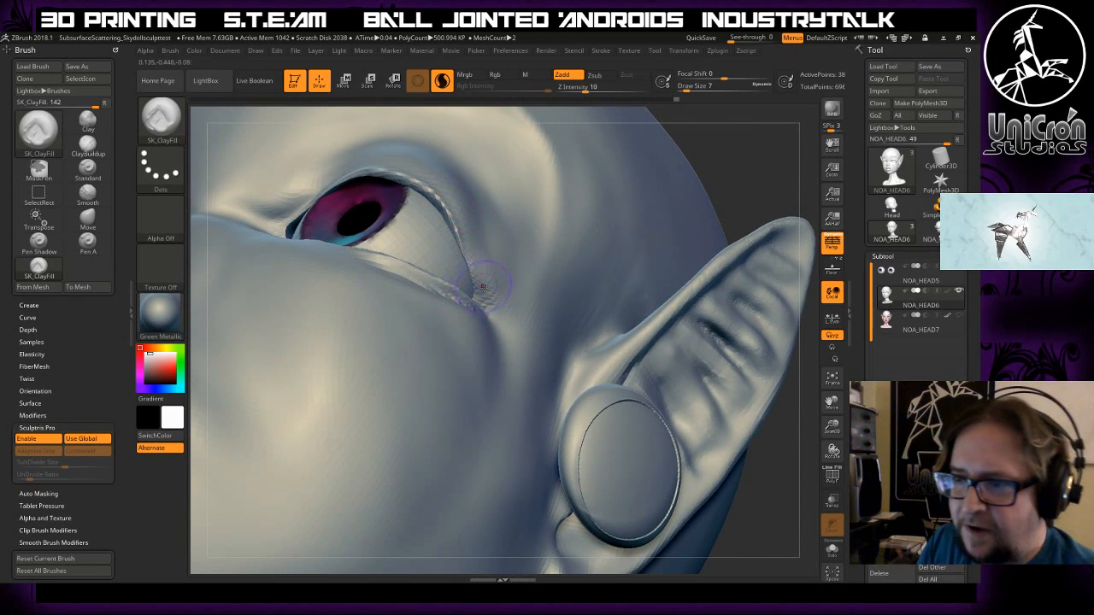
key(shift)
key(ctrl+z)
key(shift)
key(shift)
key(shift)
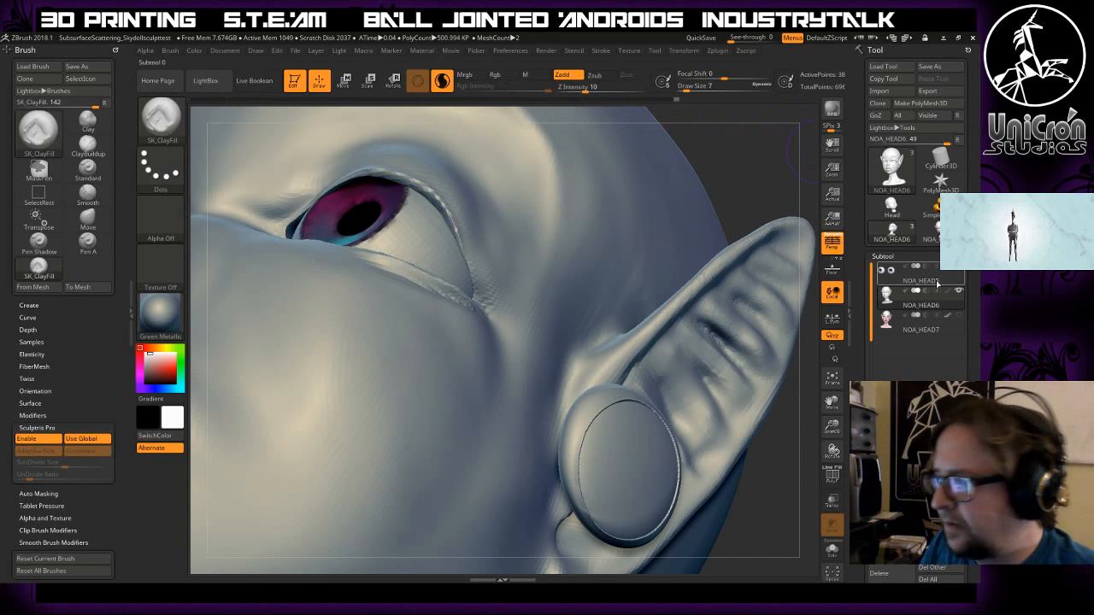
key(shift)
mouse_move(951, 296)
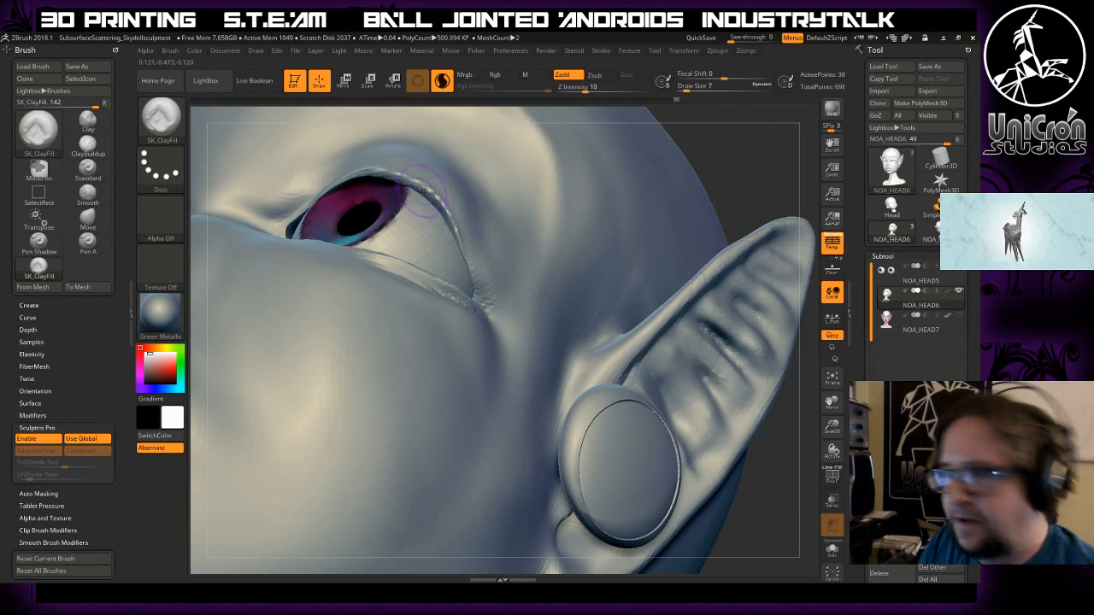
- Smooth the rim of the upper eyelid down to the outer corner and along the lower eyelid
key(shift)
mouse_move(470, 236)
shift+mouse_down()
mouse_move(487, 297)
mouse_move(456, 310)
shift+mouse_up()
drag(786, 150, 752, 213)
key(shift)
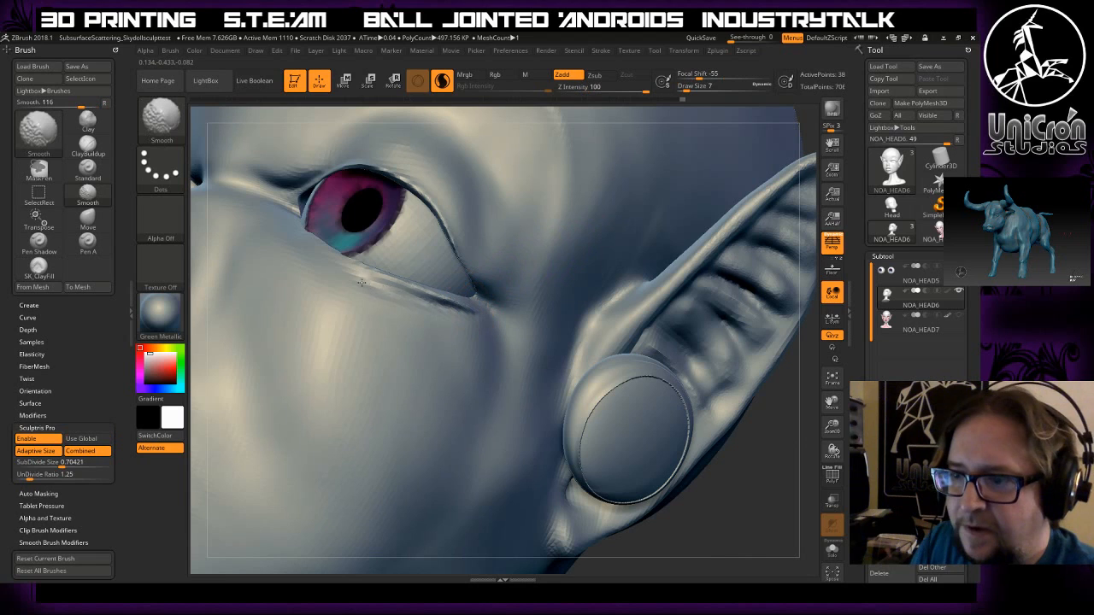
shift+drag(363, 283, 475, 311)
drag(750, 451, 628, 399)
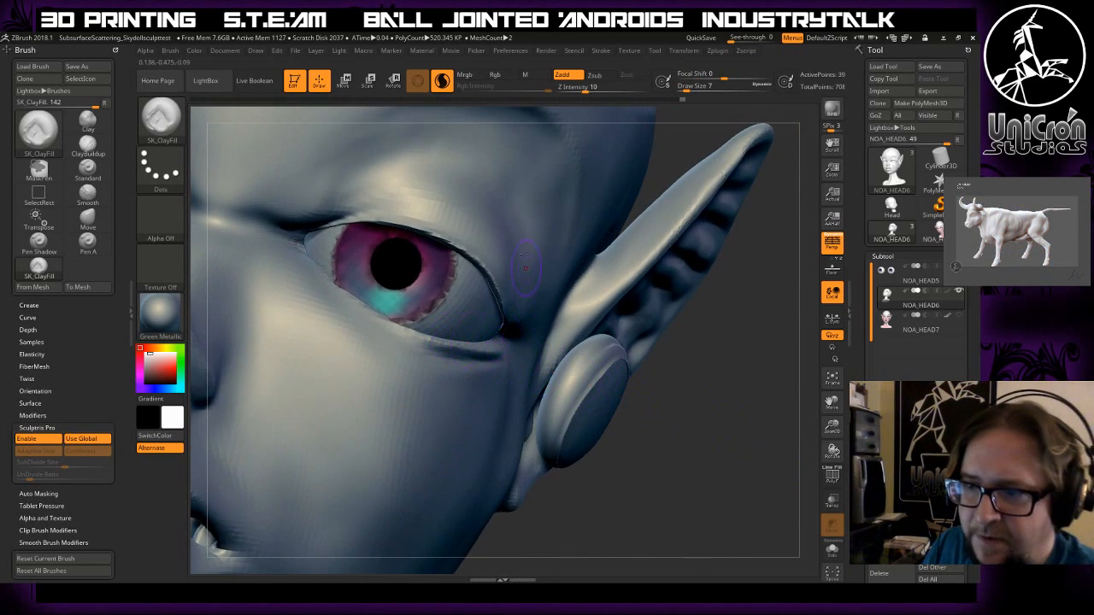
- Switch SK_ClayFill from global to its own Sculptris Pro settings and set its SubDivide Size to 0.2459
click(442, 80)
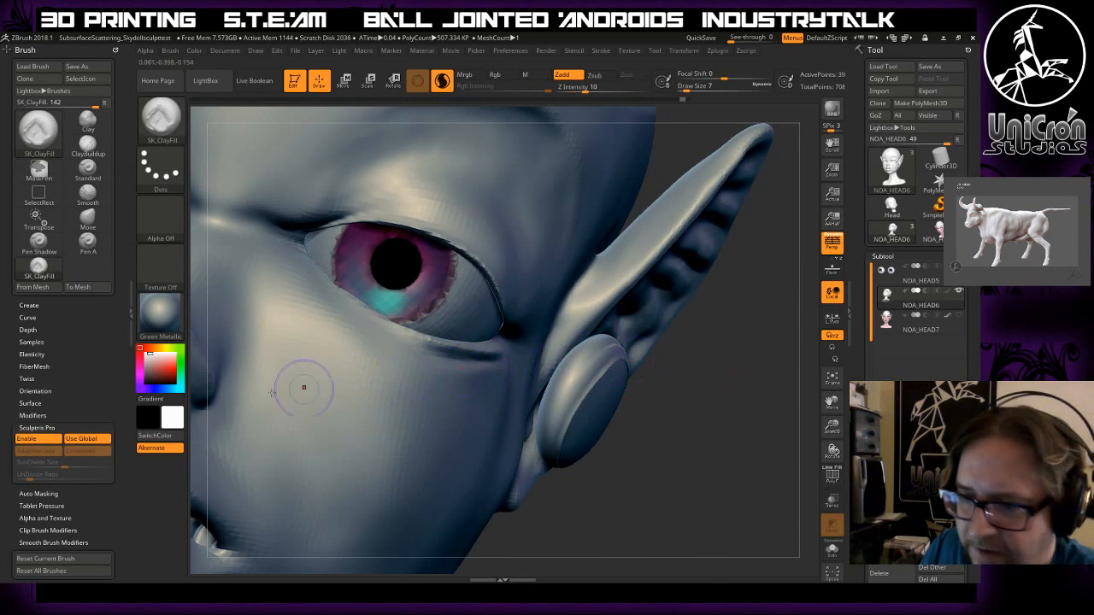
drag(77, 395, 77, 386)
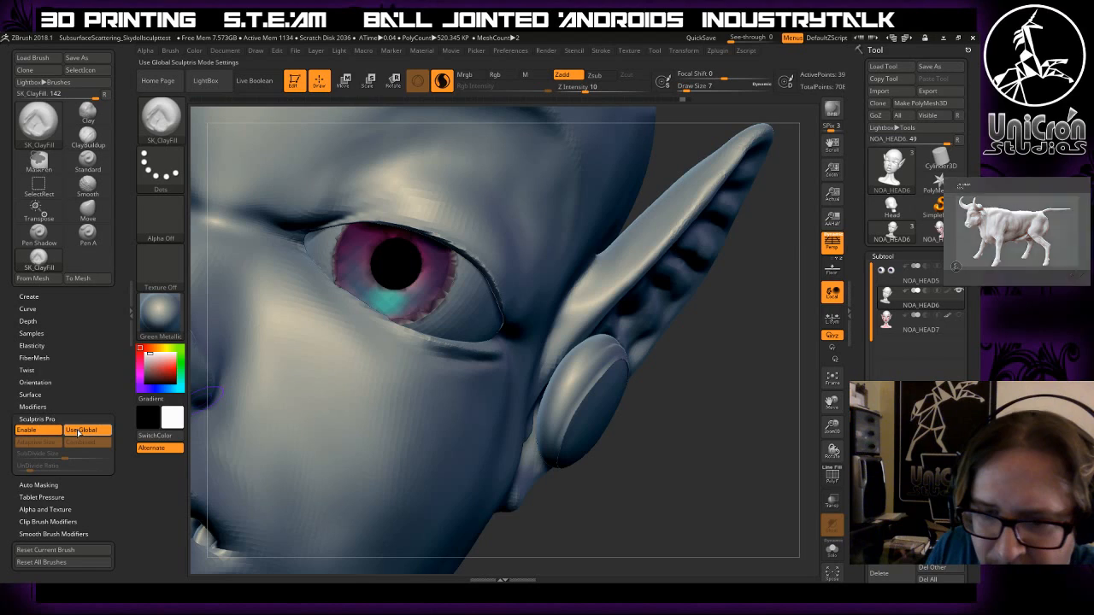
click(79, 429)
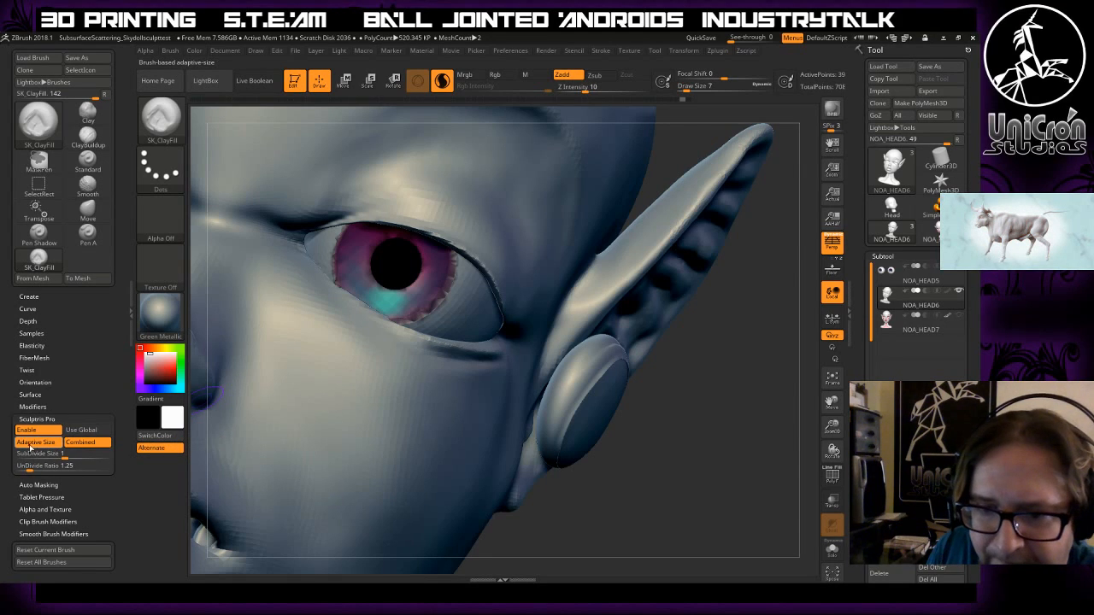
drag(62, 454, 49, 454)
- Try smoothing the outer edge of the upper eyelid and undo the stroke
key(shift)
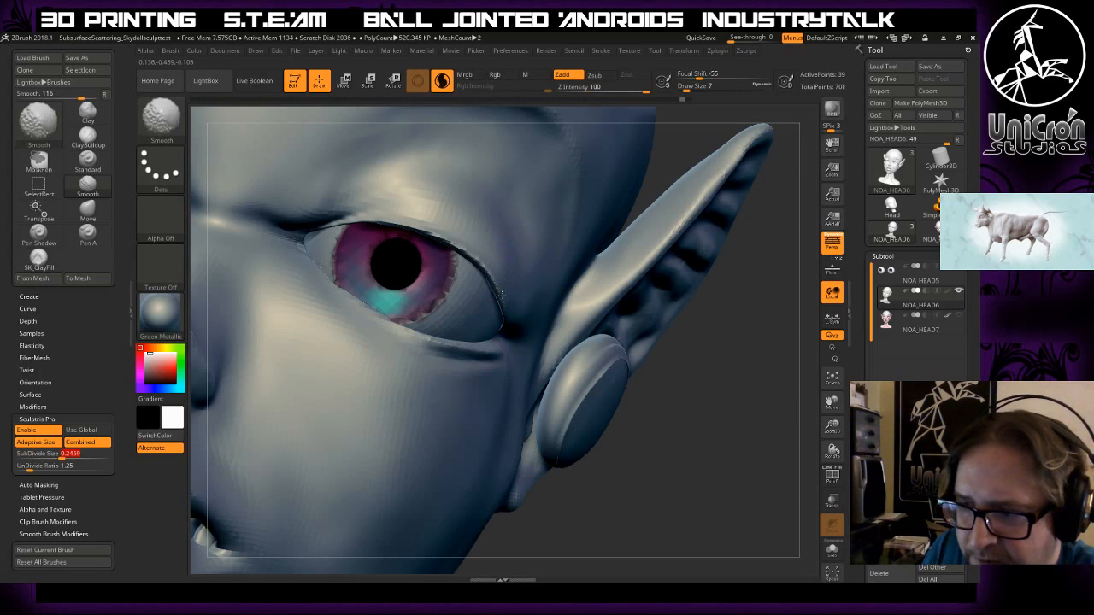
shift+drag(472, 254, 466, 249)
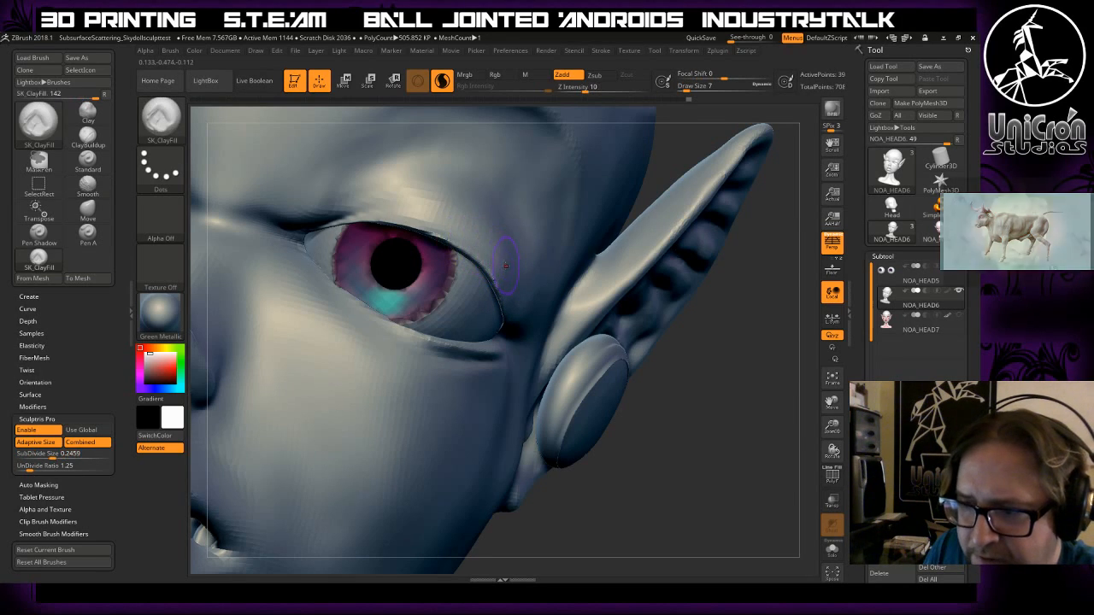
key(ctrl+z)
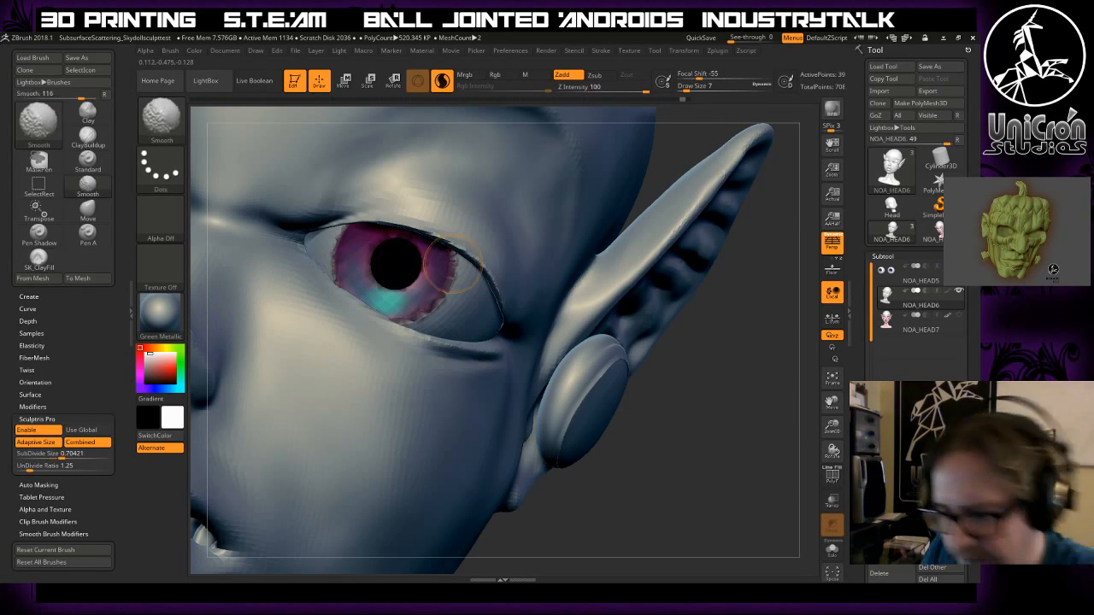
- Show the wireframe on the head around the eye and lower the brush's SubDivide Size to 0.19331
key(shift+f)
drag(715, 366, 455, 239)
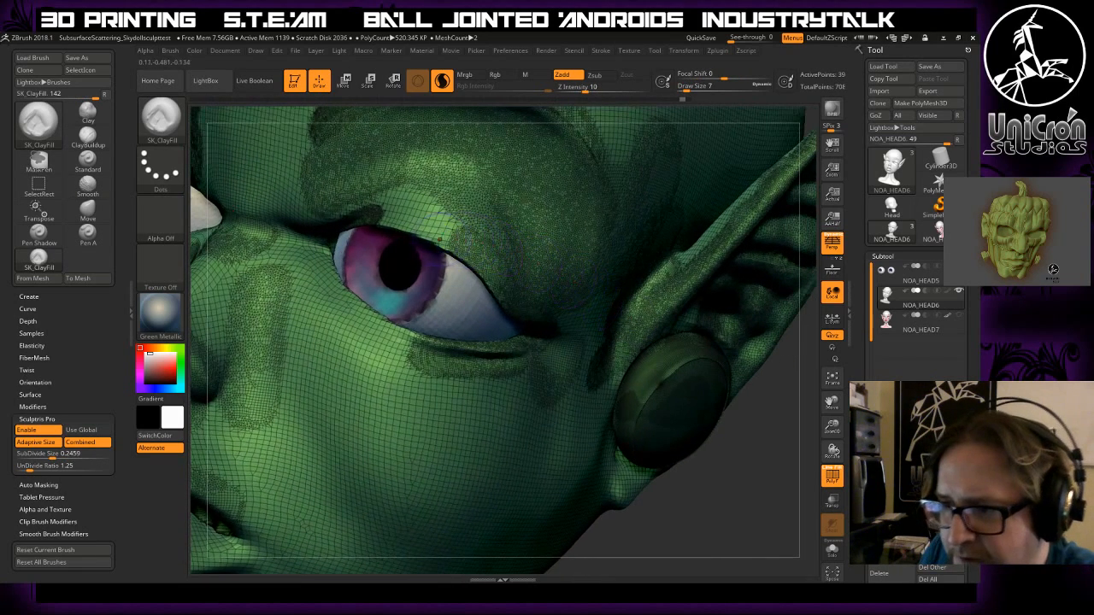
drag(54, 454, 52, 454)
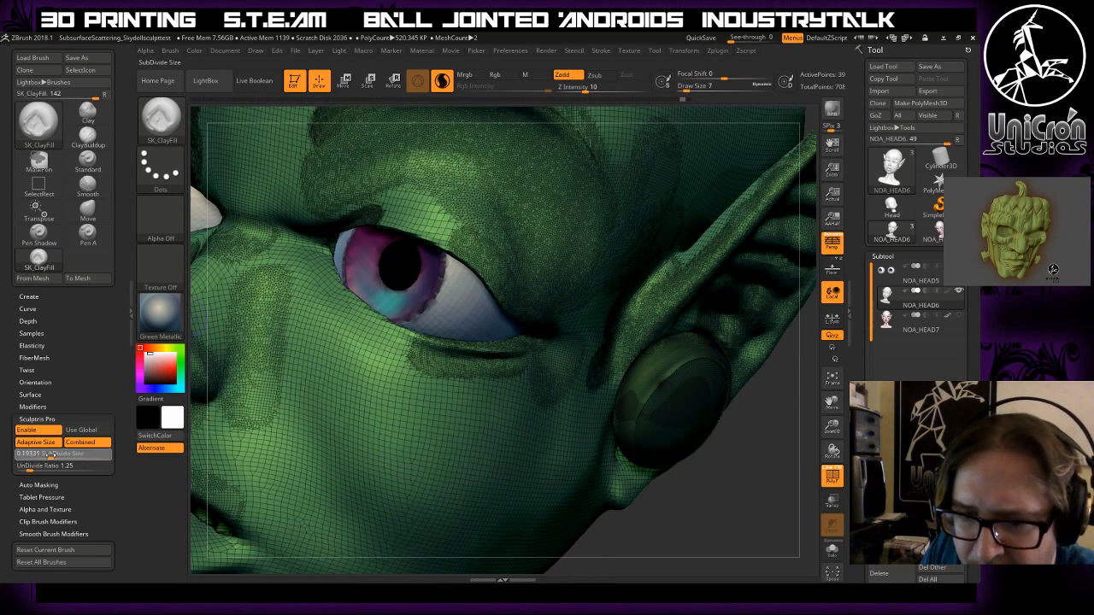
- Test smoothing strokes on the upper eyelid edge while reducing the SubDivide Size to 0.07044, and undo the strokes
key(shift)
shift+drag(468, 249, 420, 217)
drag(67, 453, 47, 454)
key(shift)
shift+drag(451, 251, 419, 228)
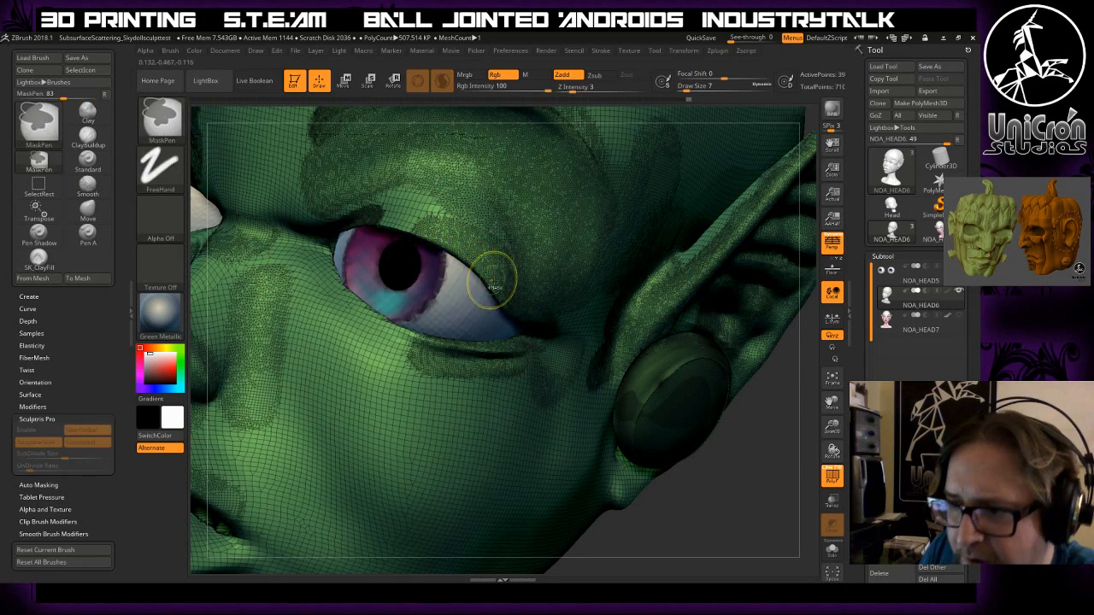
key(ctrl+z)
key(ctrl+z)
key(ctrl+z)
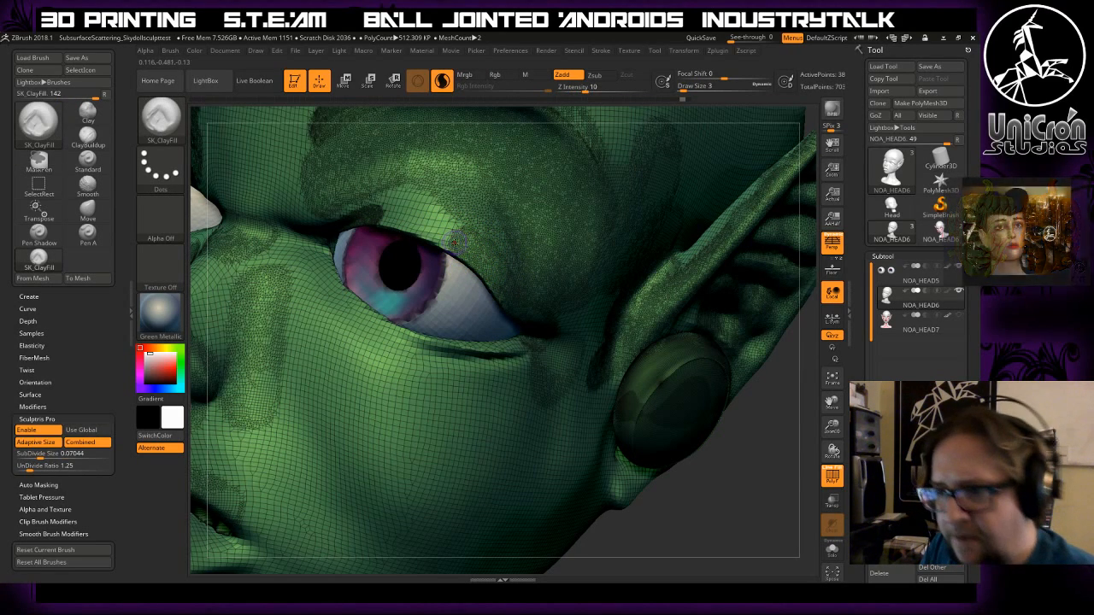
- Try a stroke on the upper eyelid at draw size 3, undo it, and smooth the lid edge at draw size 6
key(shift)
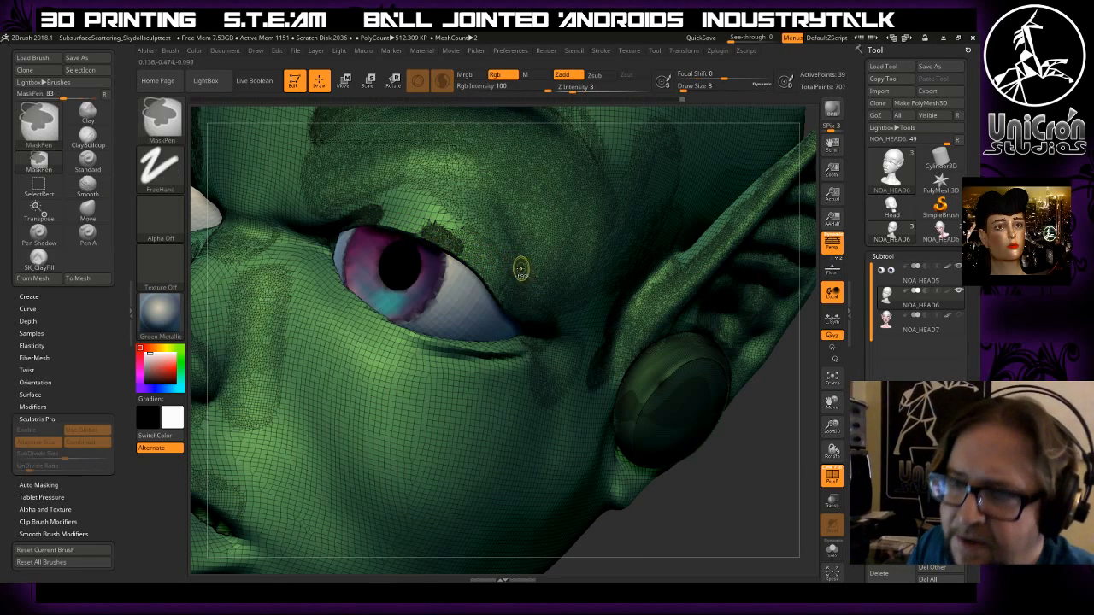
key(ctrl+z)
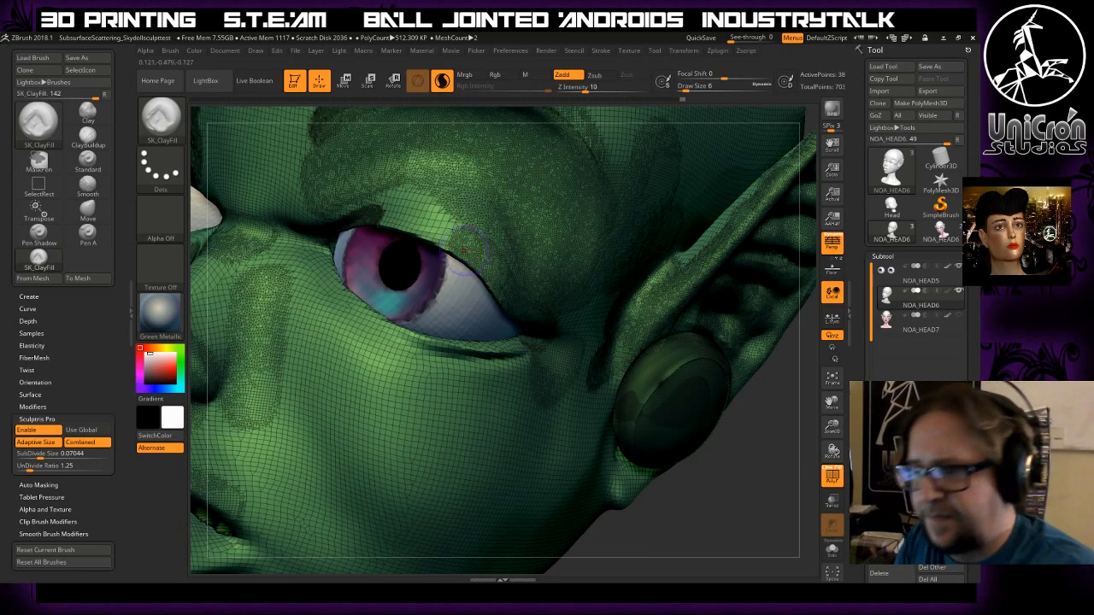
key(shift)
shift+drag(397, 220, 373, 217)
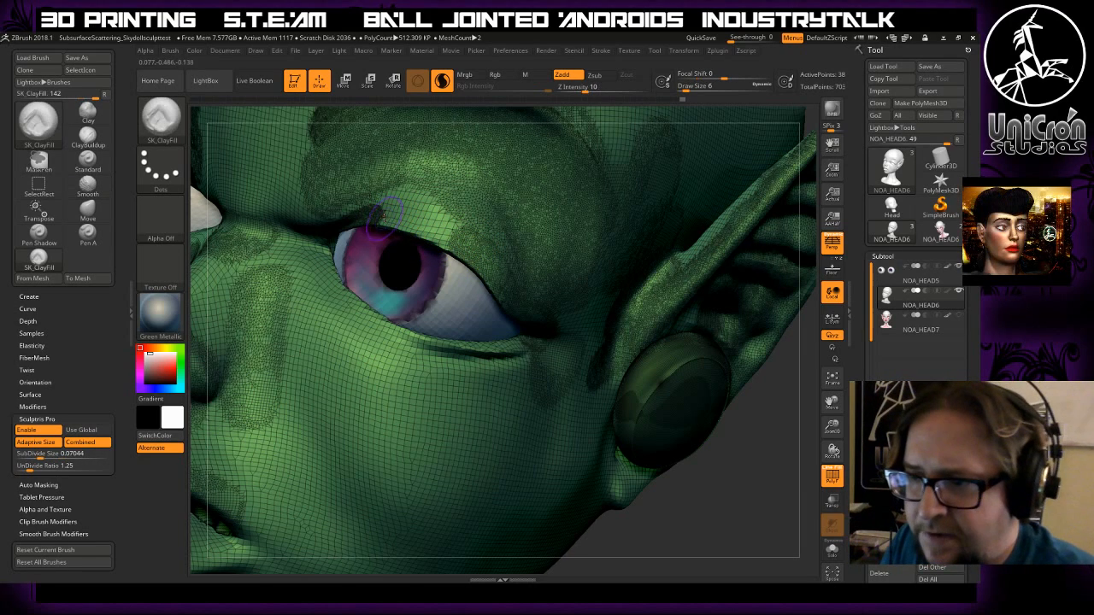
- Hide the wireframe and smooth the upper eyelid from above the iris to the outer corner, then its inner end
key(shift)
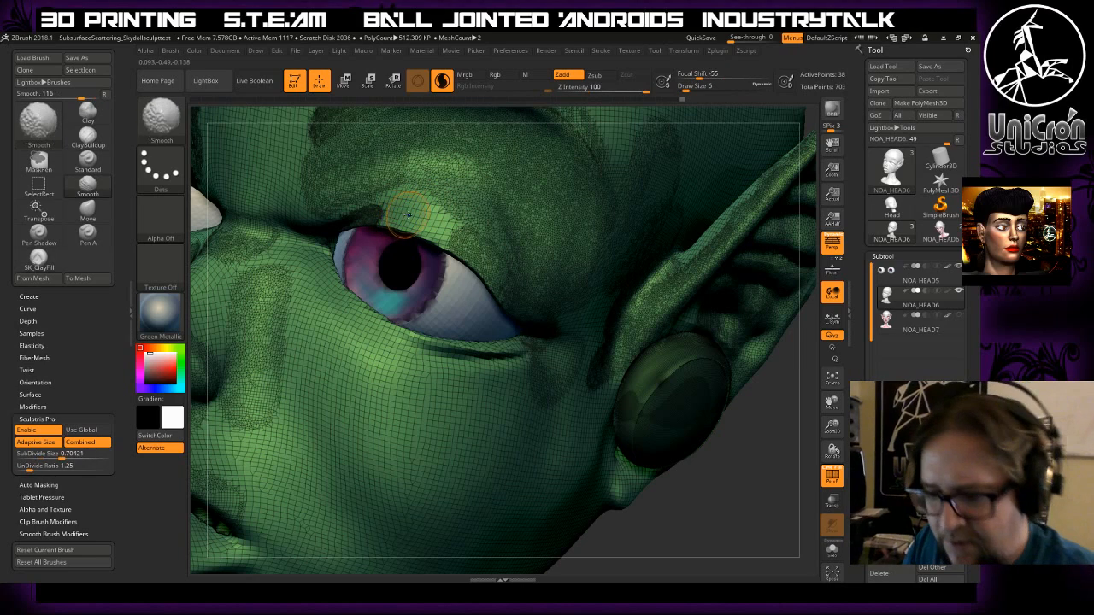
key(shift+f)
mouse_move(407, 224)
shift+mouse_down()
mouse_move(376, 218)
mouse_move(444, 216)
mouse_move(510, 266)
shift+mouse_up()
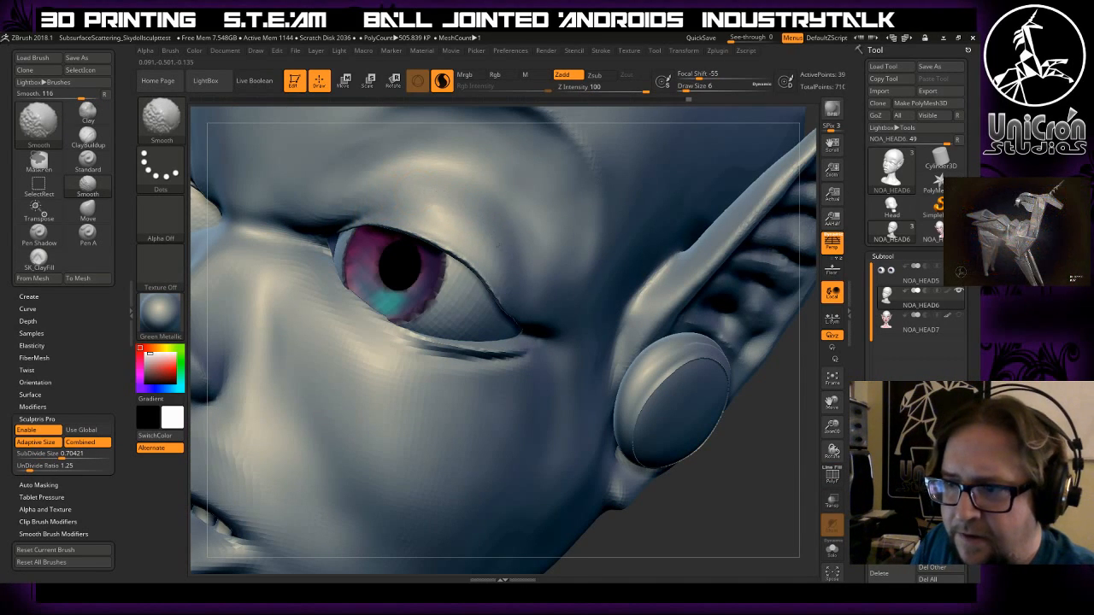
key(shift)
shift+drag(311, 220, 359, 221)
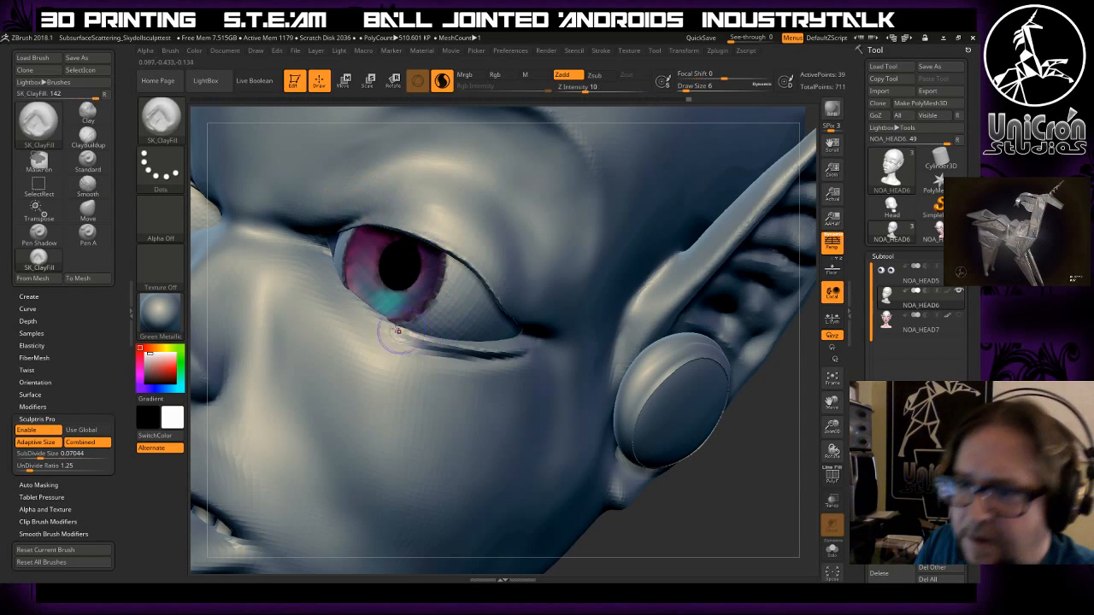
- Smooth the skin from beside the nose to the cheek beneath the lower eyelid
shift+drag(361, 374, 324, 330)
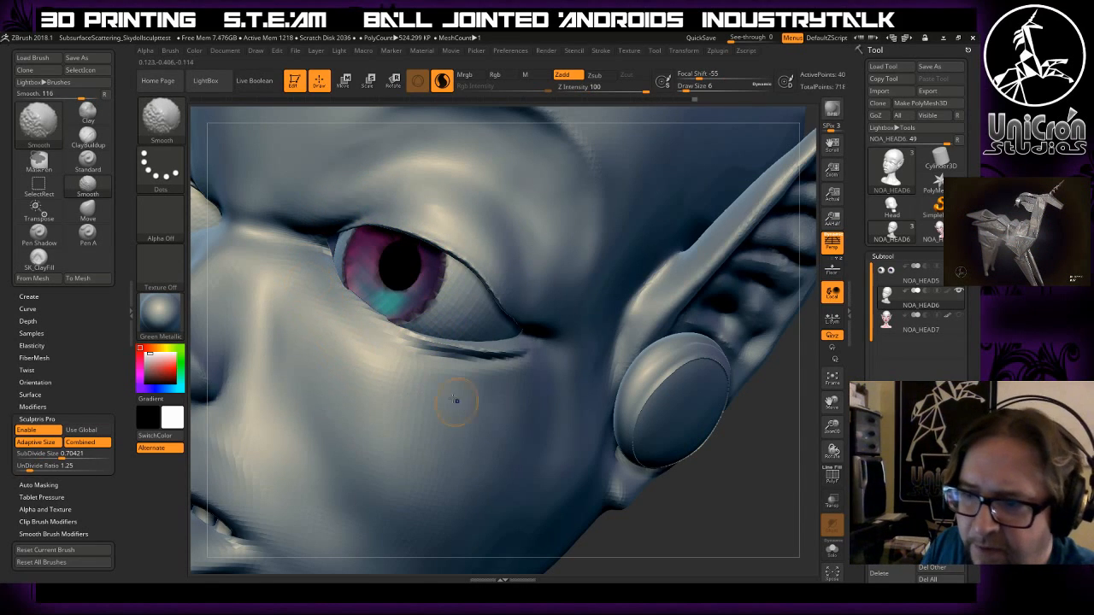
mouse_move(453, 383)
shift+mouse_down()
mouse_move(390, 368)
mouse_move(478, 367)
shift+mouse_up()
drag(773, 499, 578, 307)
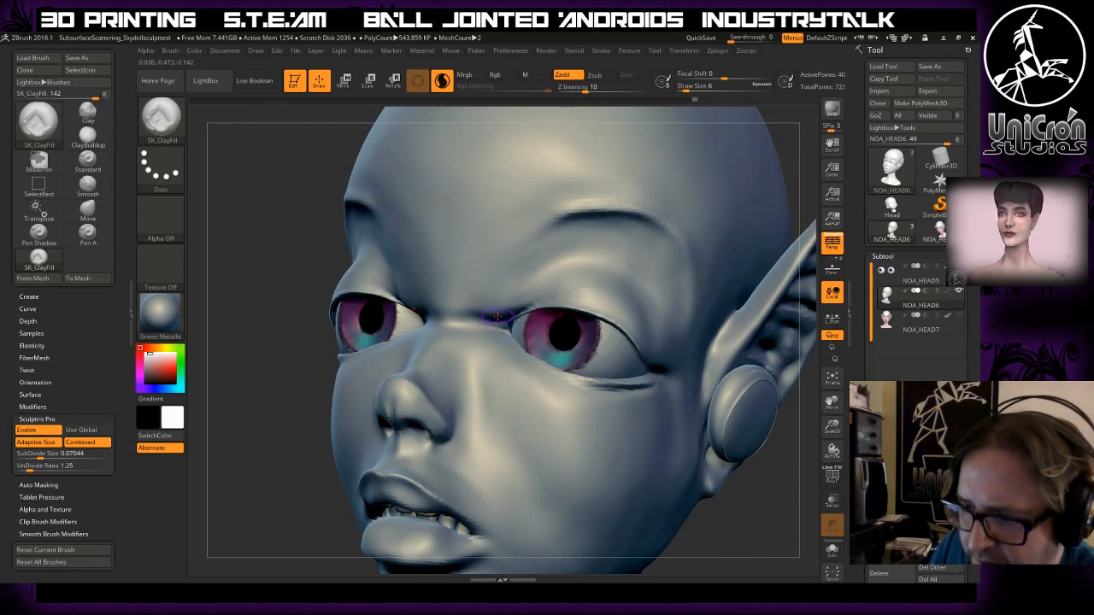
drag(239, 379, 264, 379)
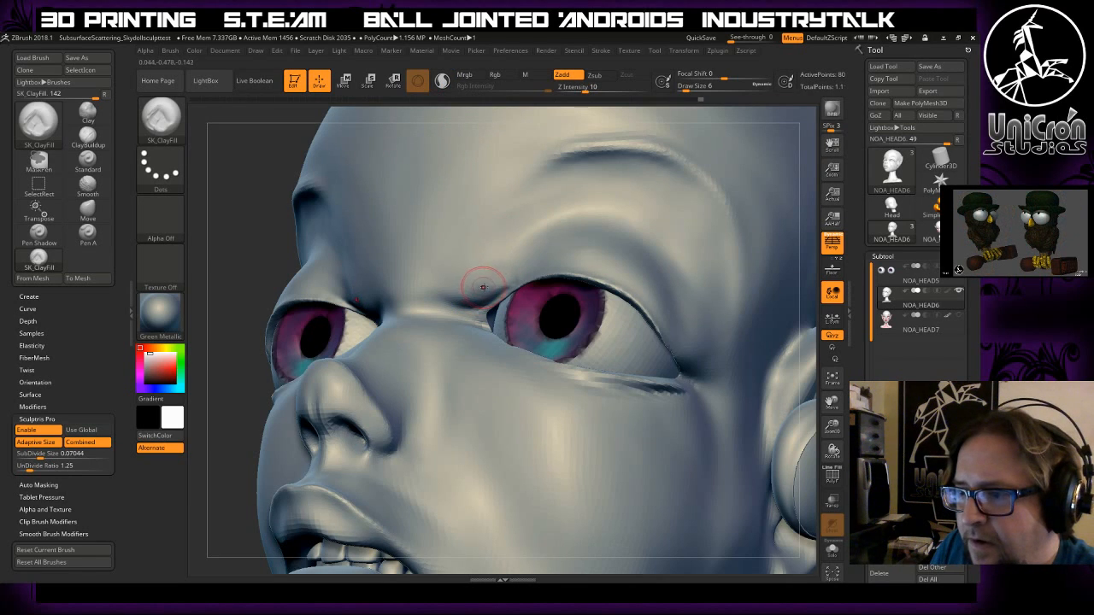
- Try smoothing the inner part of the upper eyelid with Sculptris Pro off, undo it, and check the mesh density in wireframe
mouse_move(305, 224)
right_down()
mouse_move(410, 267)
mouse_move(325, 241)
right_up()
mouse_move(511, 266)
shift+mouse_down()
mouse_move(506, 276)
mouse_move(523, 269)
shift+mouse_up()
key(ctrl)
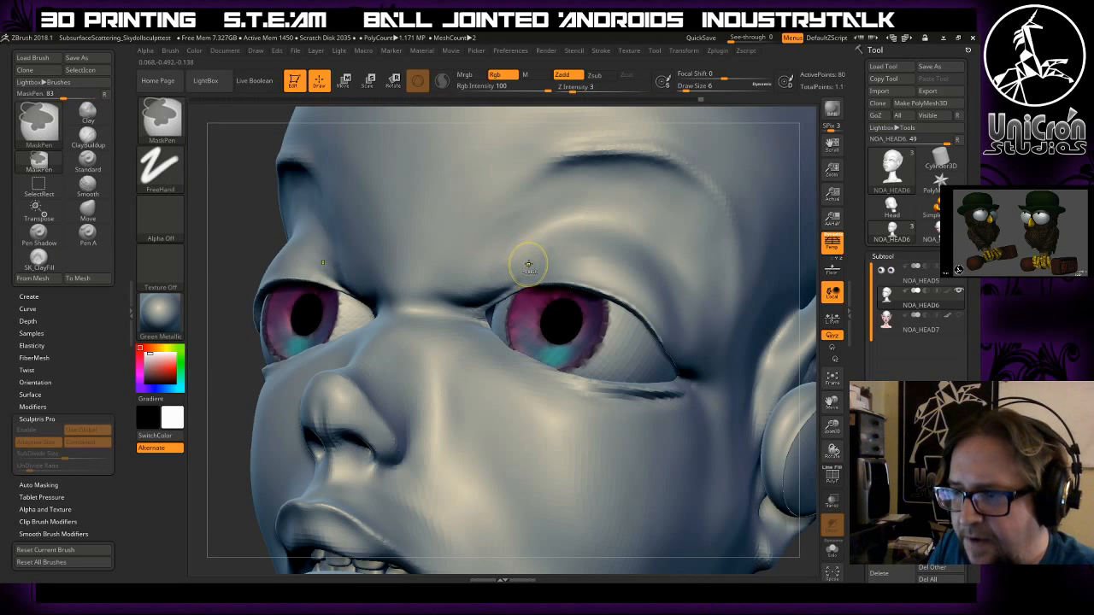
key(shift+f)
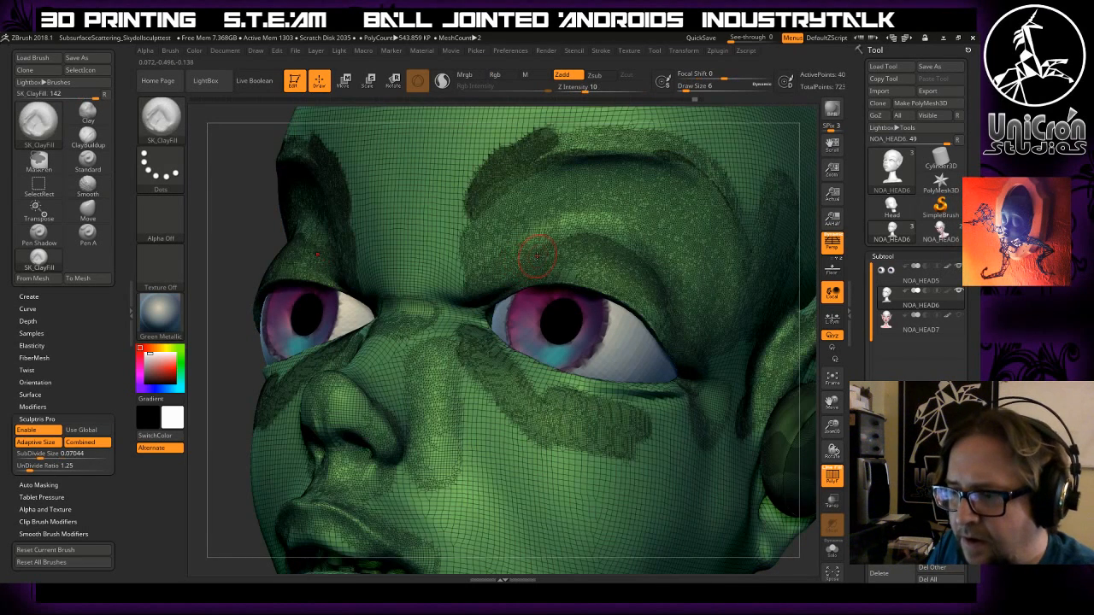
key(shift+f)
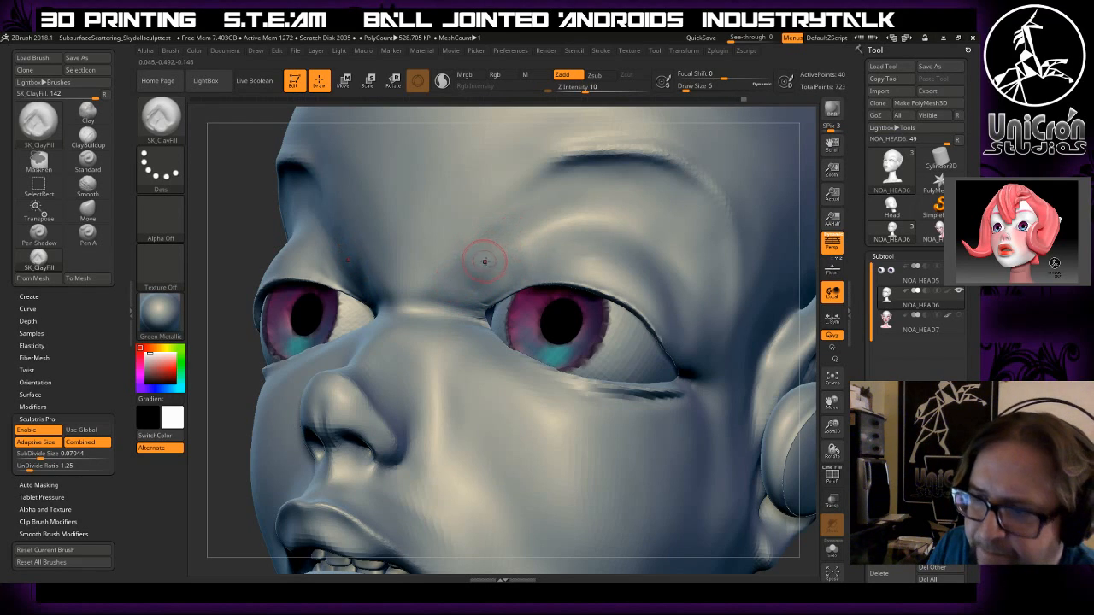
drag(242, 261, 211, 277)
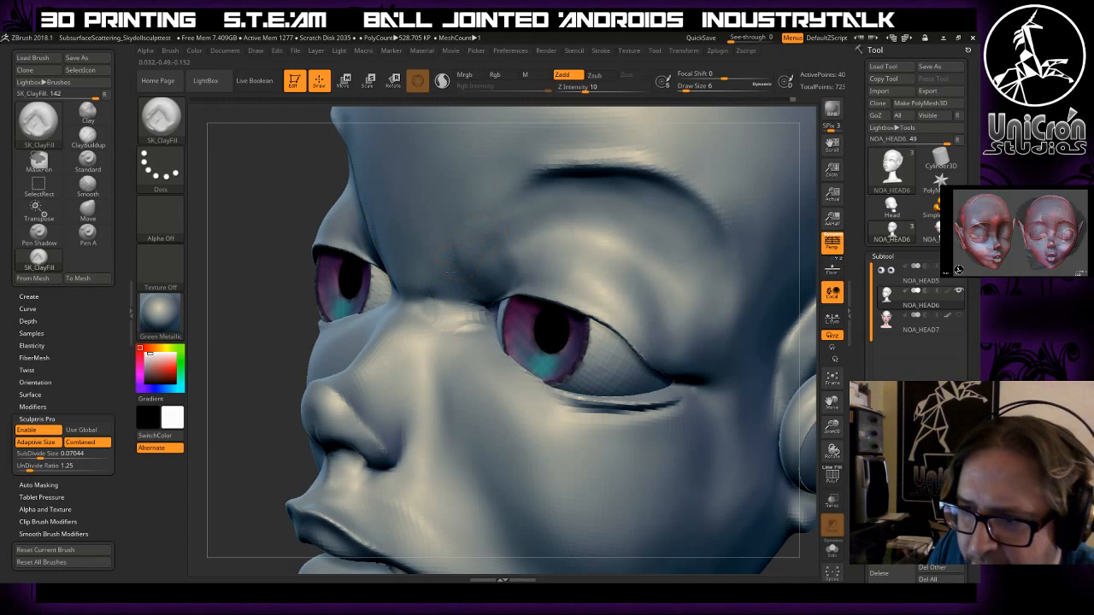
- Try smoothing the inner brow while raising the Smooth brush's SubDivide Size to 2.34849 and 5.54351, and undo the stroke
key(shift)
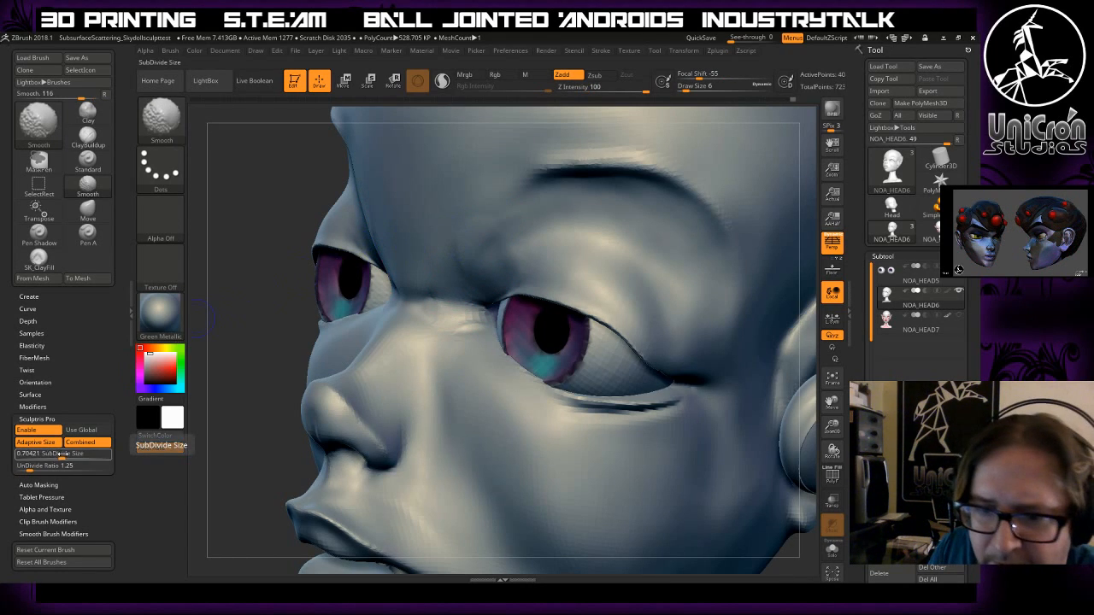
click(73, 455)
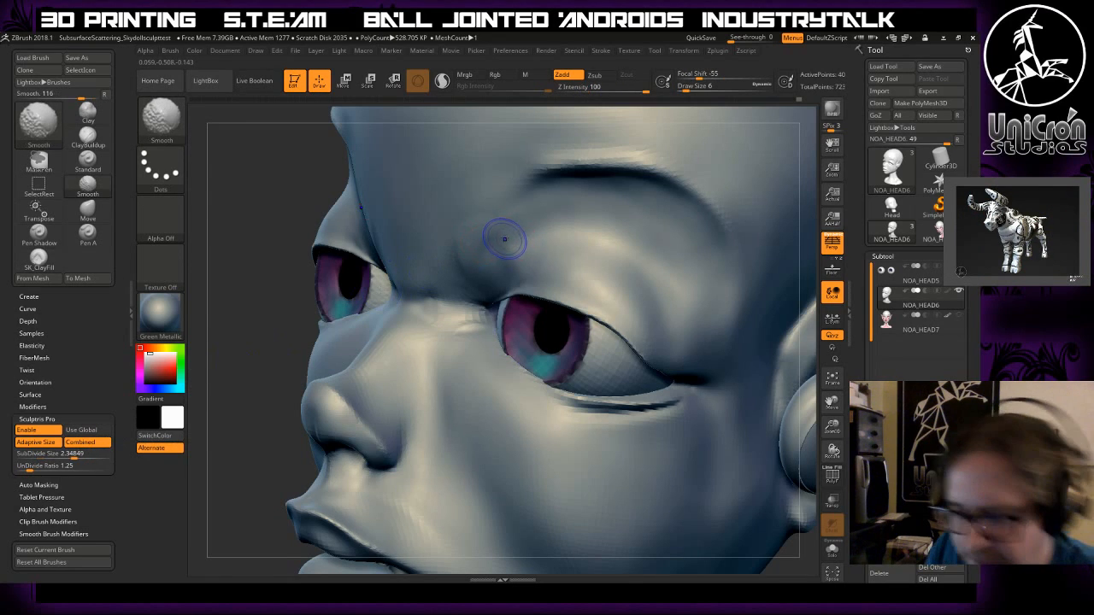
key(shift+f)
shift+drag(506, 240, 491, 252)
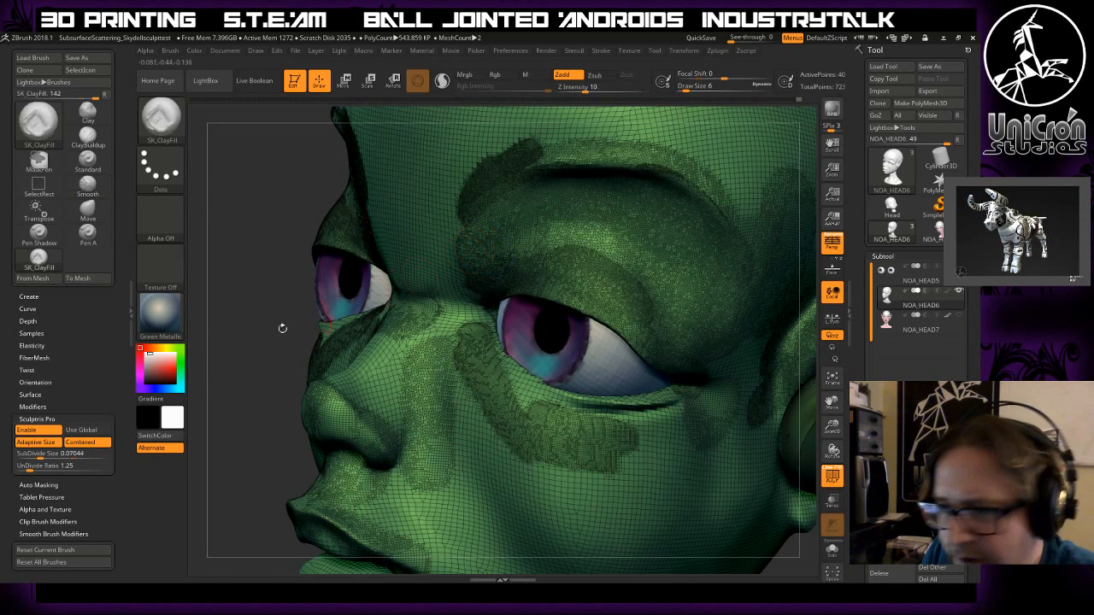
click(82, 454)
click(83, 455)
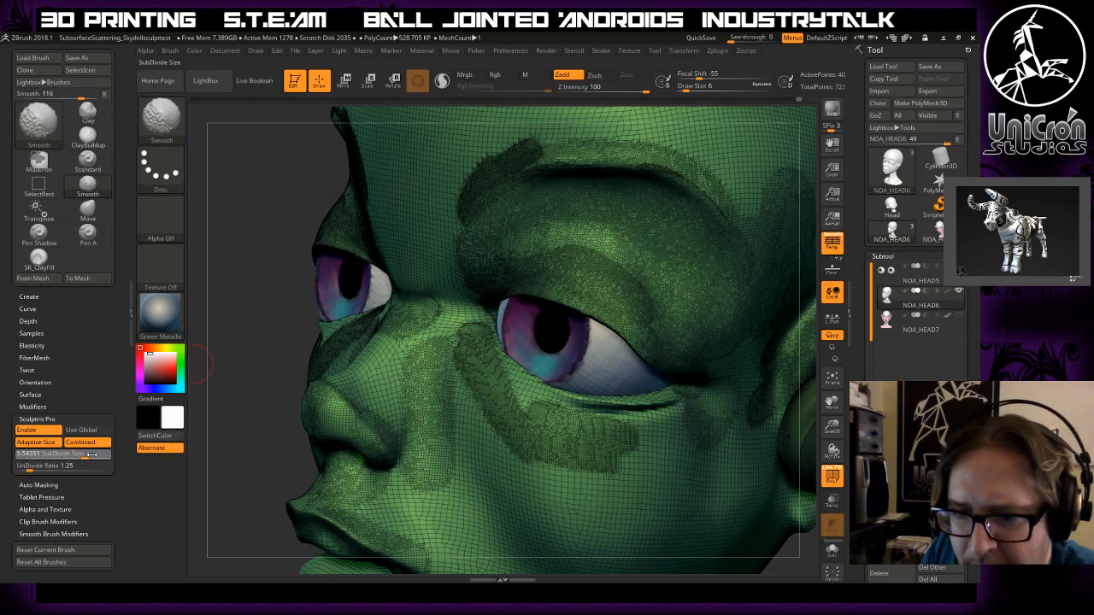
key(ctrl+z)
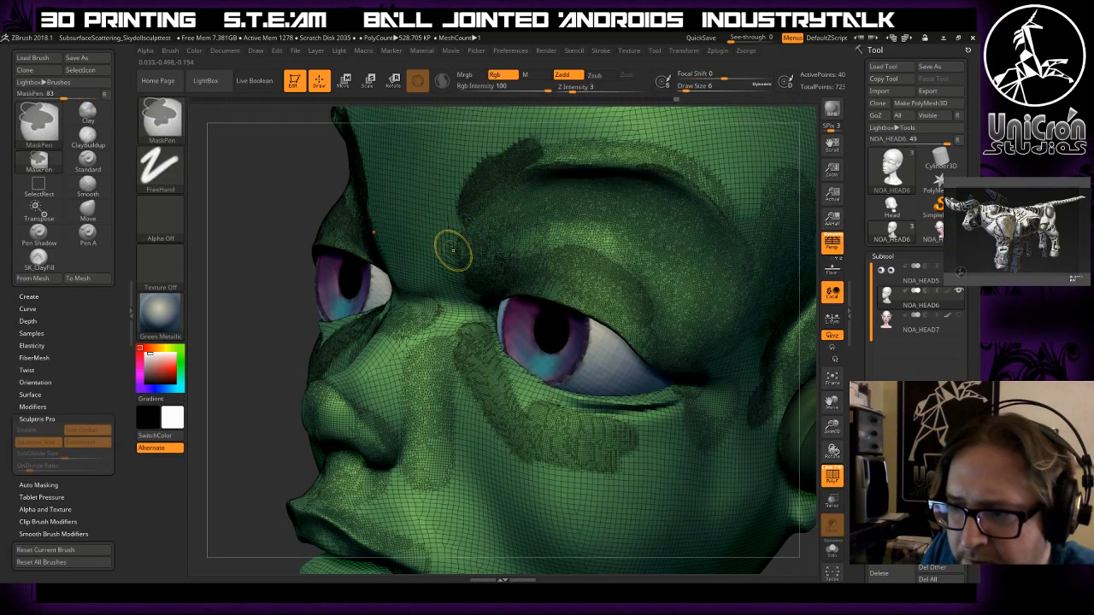
- Enable Sculptris Pro, test smoothing the inner brow with the Smooth brush's SubDivide Size reduced to 1.46401, and undo the strokes
click(443, 83)
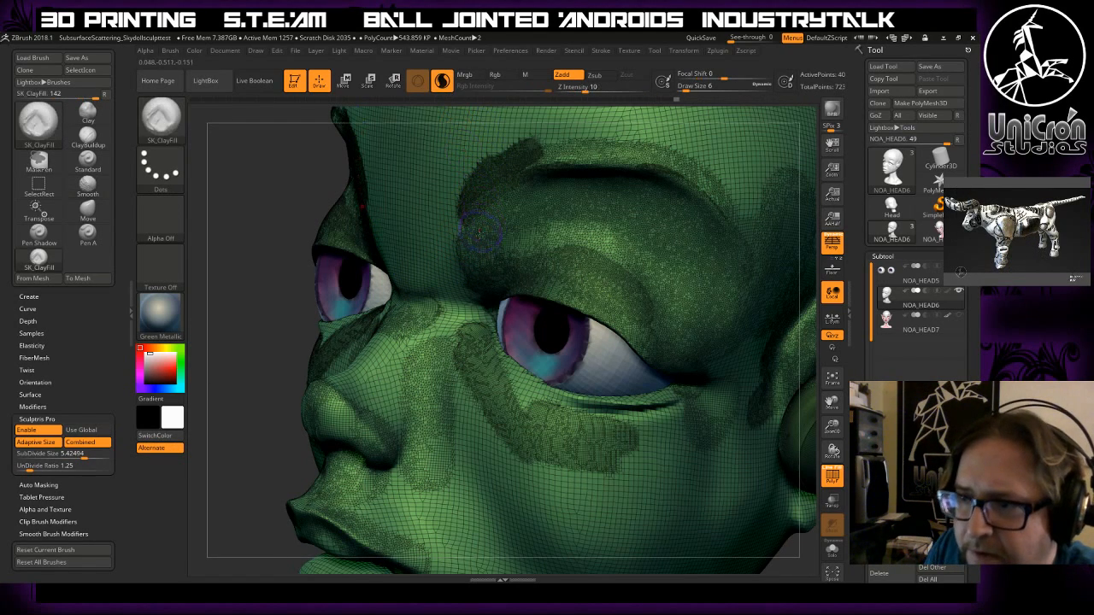
shift+drag(470, 241, 468, 270)
key(ctrl)
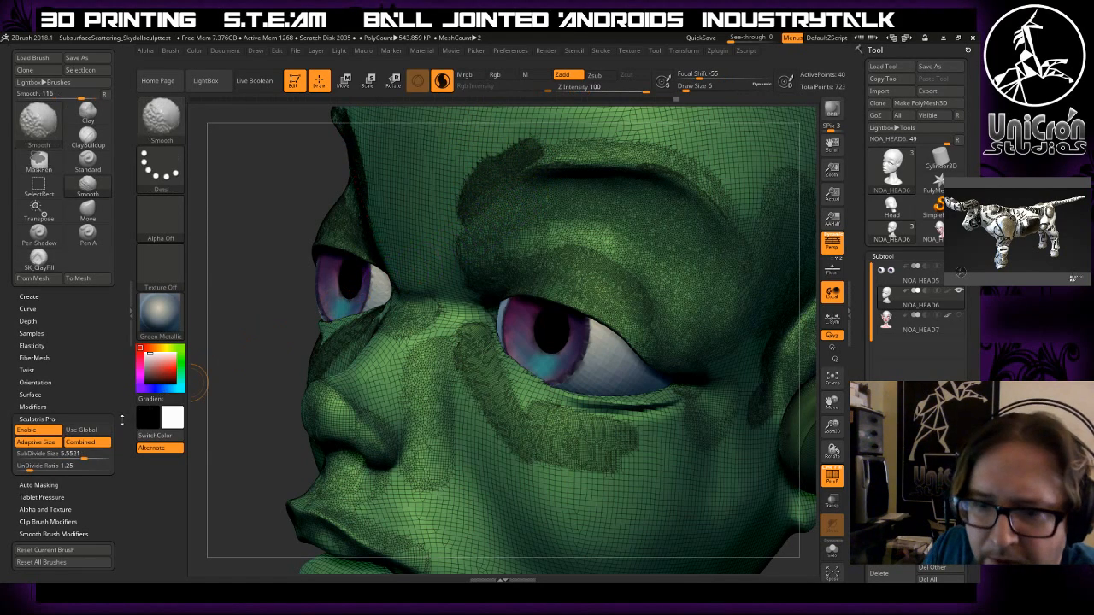
shift+drag(78, 455, 70, 454)
shift+drag(467, 258, 466, 282)
key(ctrl+z)
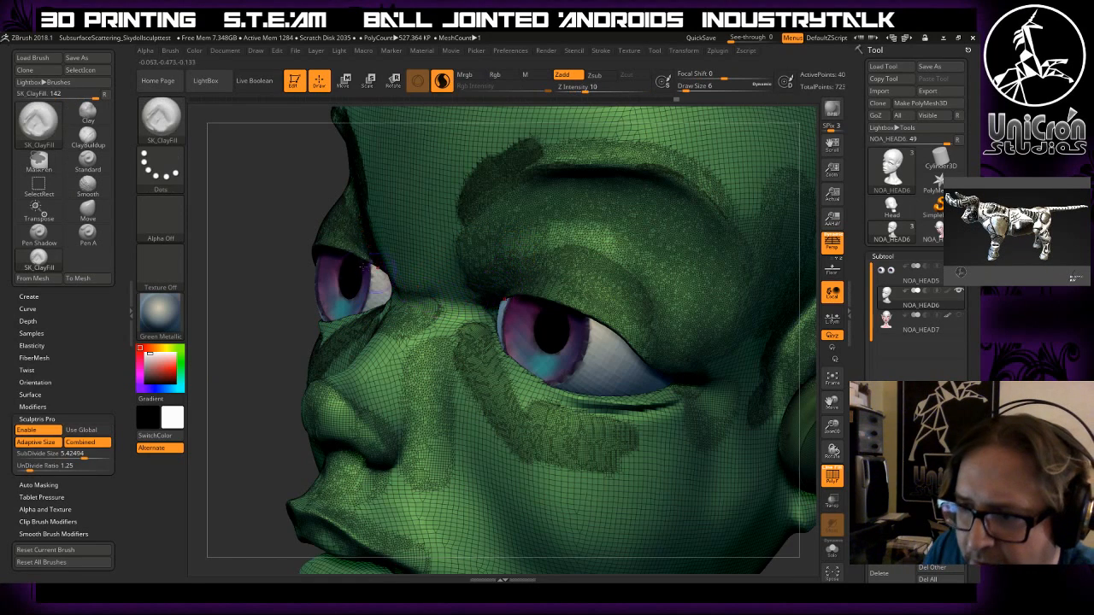
- Set ClayFill's SubDivide Size to 7.06444 and smooth the inner brow area above the eye corner, enlarging the draw size to 10
drag(268, 322, 350, 299)
shift+drag(497, 241, 469, 284)
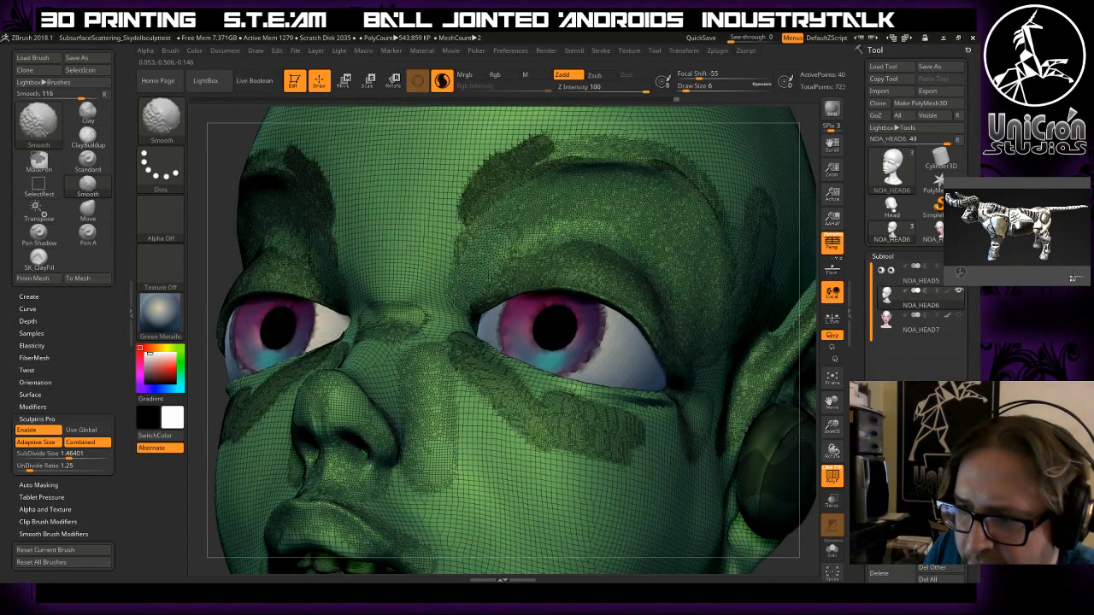
shift+drag(468, 234, 462, 260)
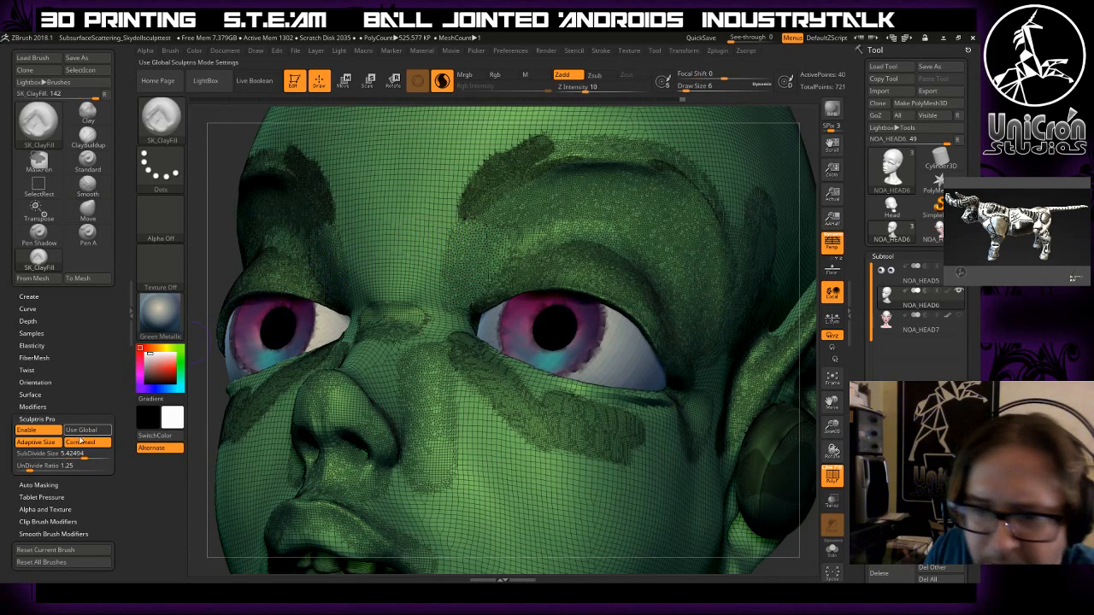
drag(82, 455, 88, 455)
shift+drag(468, 246, 489, 210)
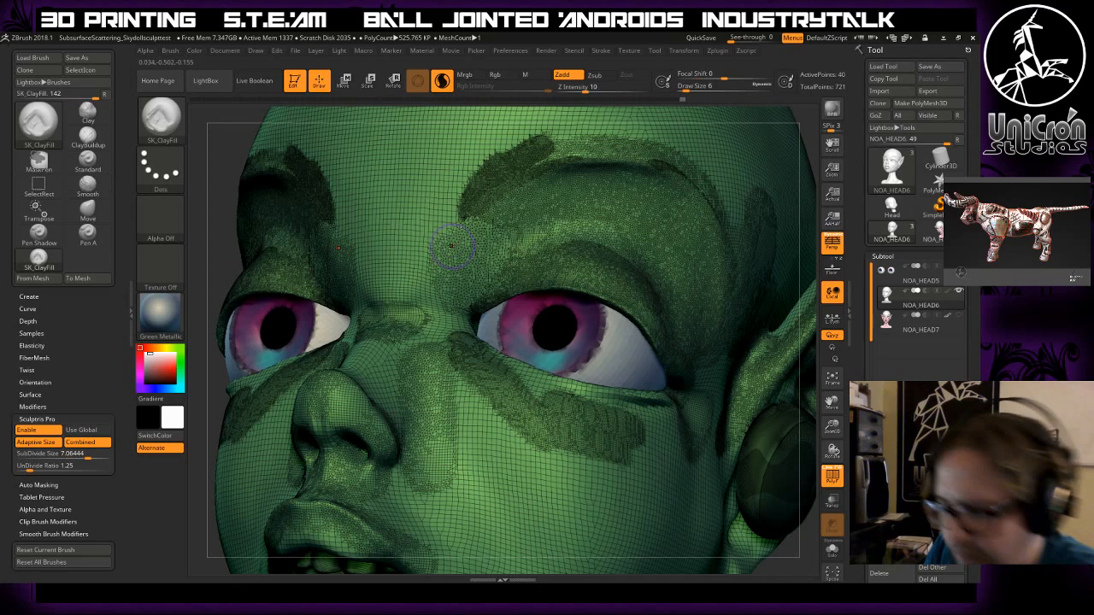
key(shift)
mouse_move(461, 247)
shift+mouse_down()
mouse_move(446, 270)
mouse_move(449, 247)
mouse_move(470, 267)
mouse_move(511, 260)
shift+mouse_up()
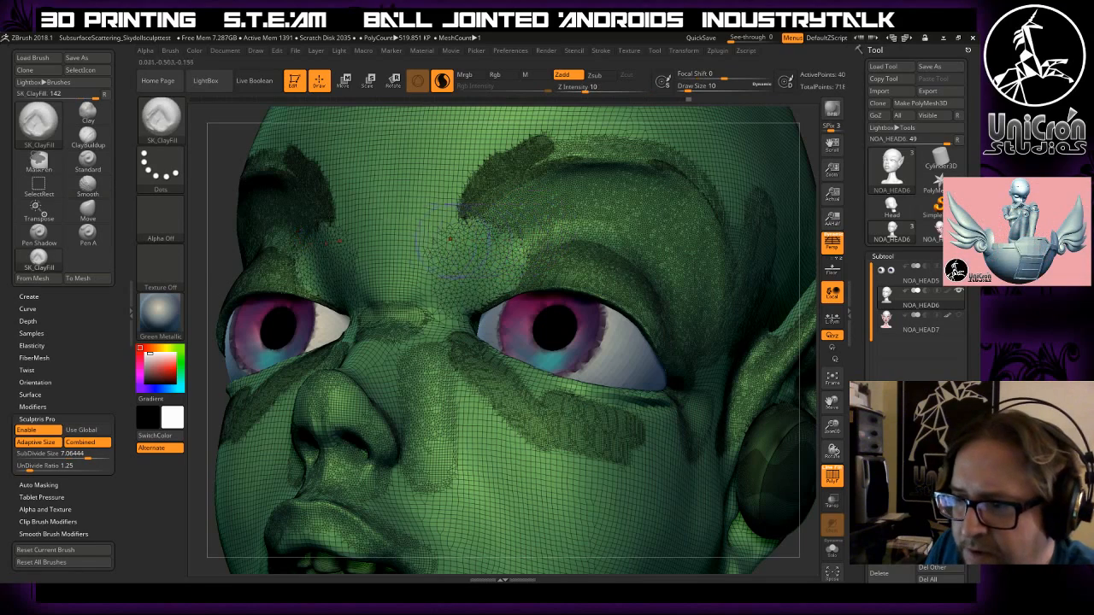
- Reduce the draw size to 3 and smooth the dense inner end of the eyebrow
drag(223, 244, 232, 294)
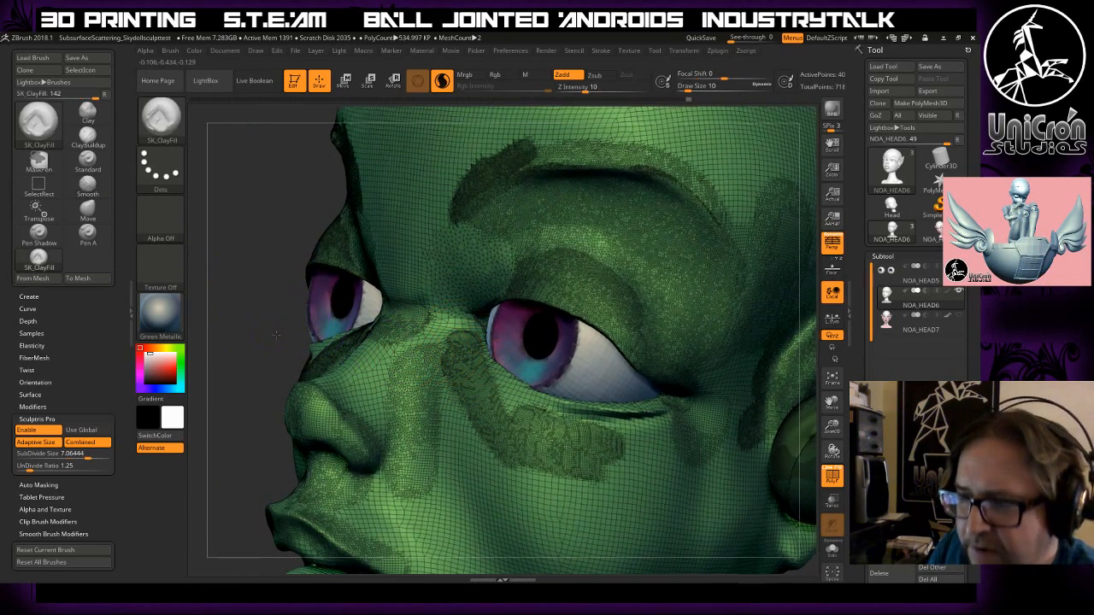
drag(273, 336, 384, 340)
drag(785, 182, 666, 172)
drag(733, 150, 622, 156)
mouse_move(540, 133)
shift+mouse_down()
mouse_move(544, 145)
mouse_move(481, 174)
shift+mouse_up()
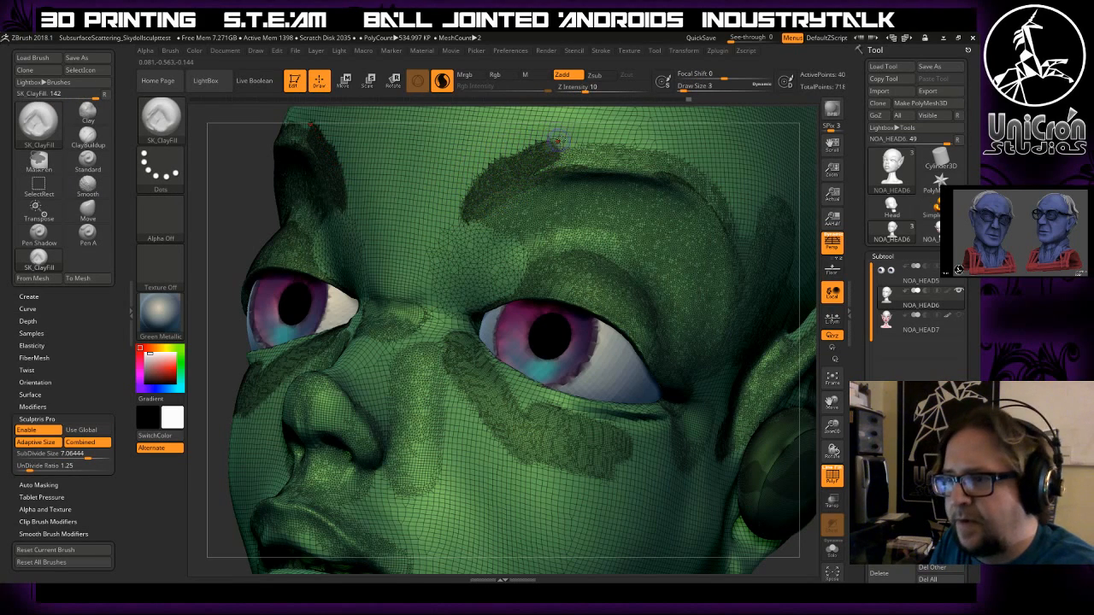
- Show the painted colours on NOA_HEAD6 and compare the brow area with the wireframe on and off
click(948, 292)
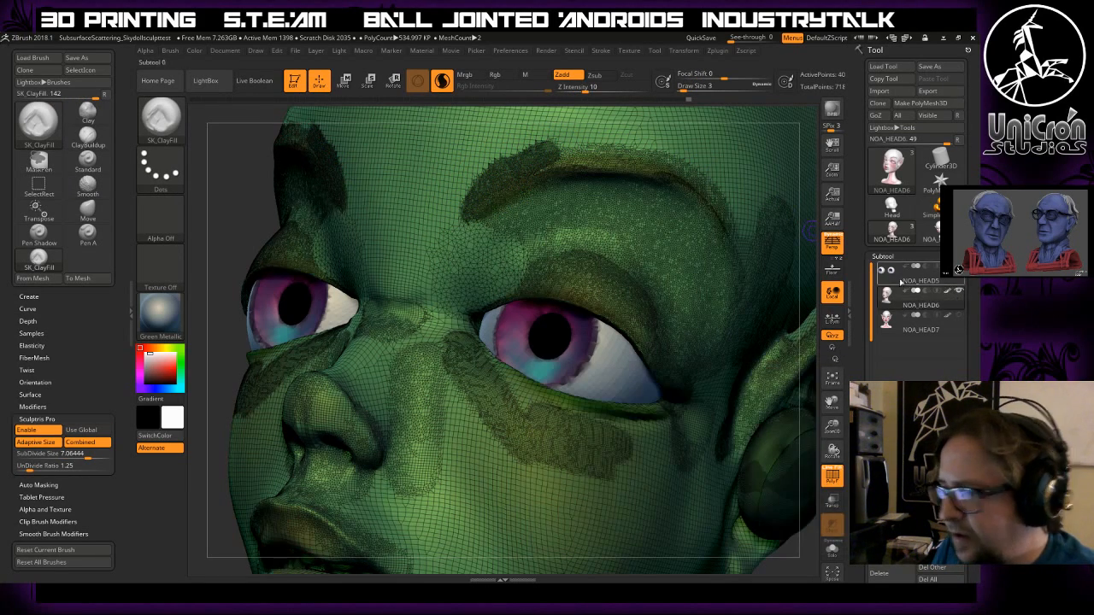
key(shift+f)
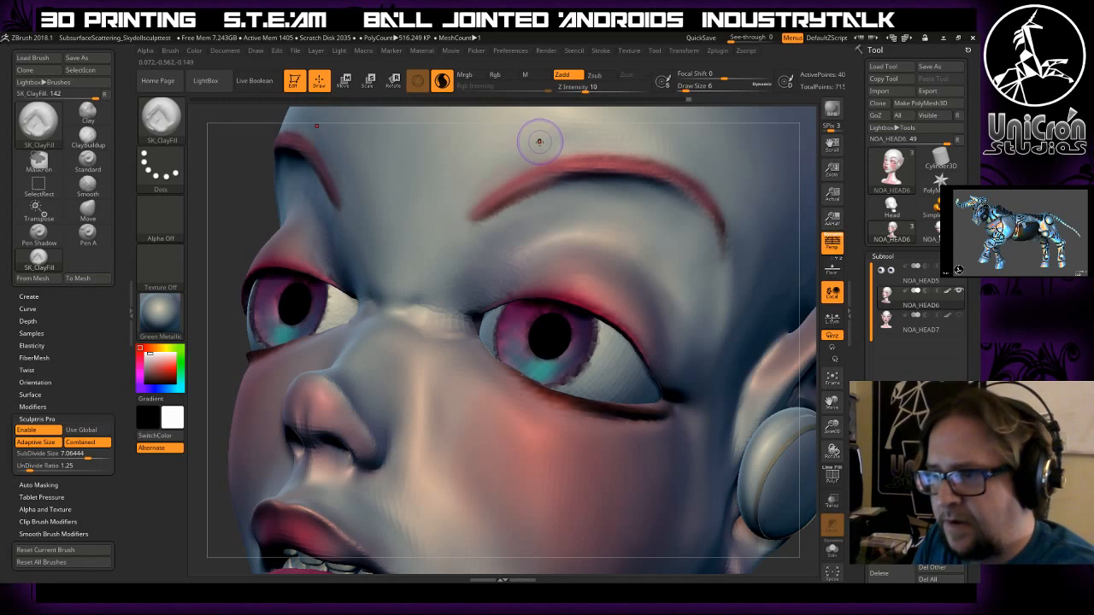
key(shift)
key(shift+f)
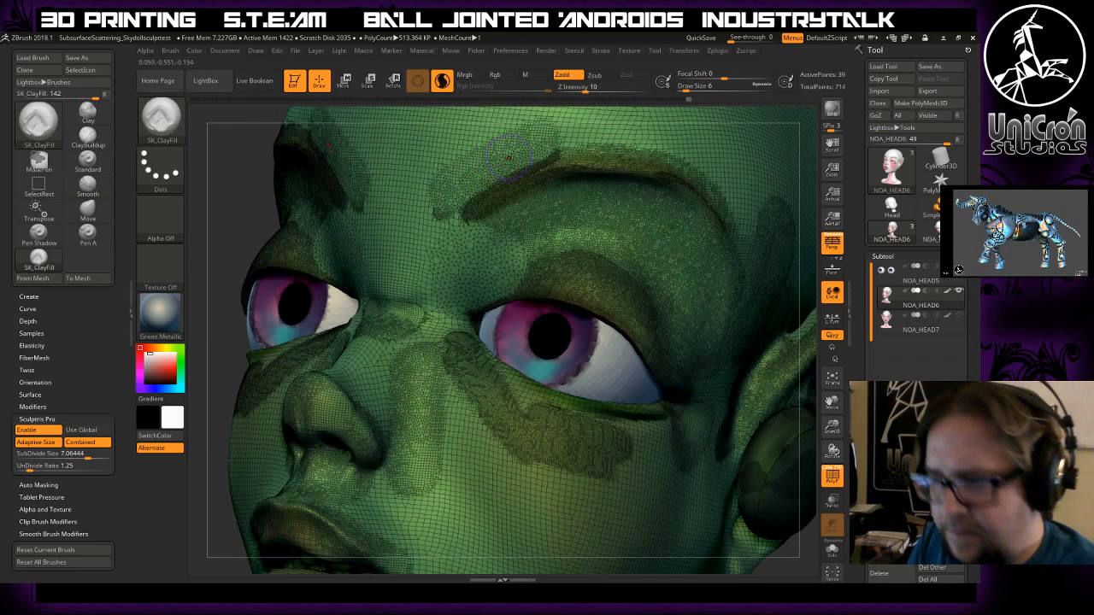
key(shift+f)
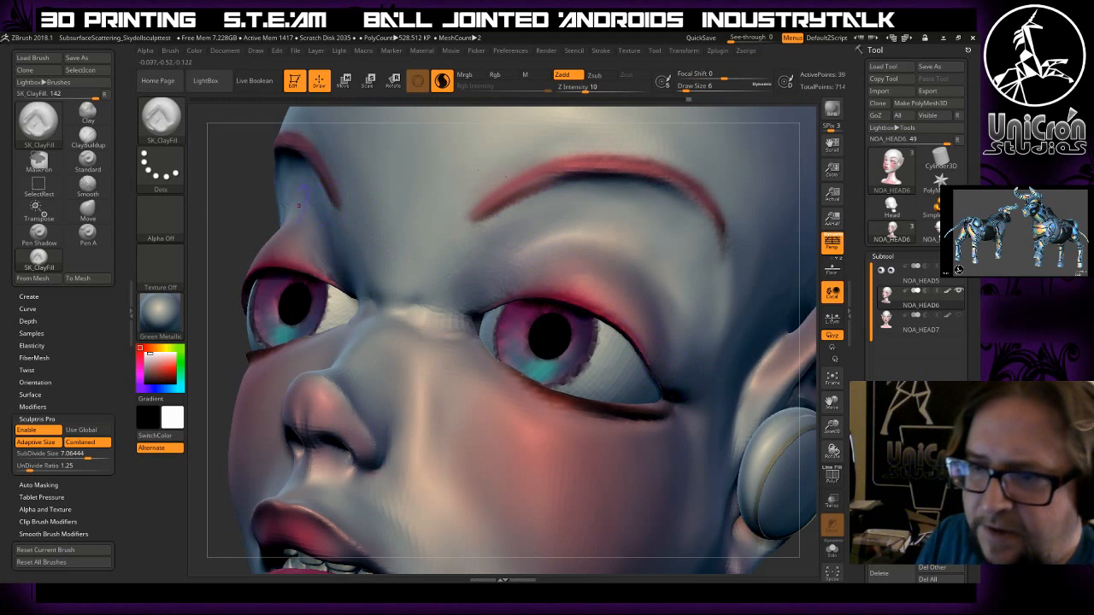
- Lower the Smooth brush's SubDivide Size, try a ClayFill stroke on the nose bridge, and undo the stroke
drag(228, 204, 493, 270)
drag(748, 343, 509, 267)
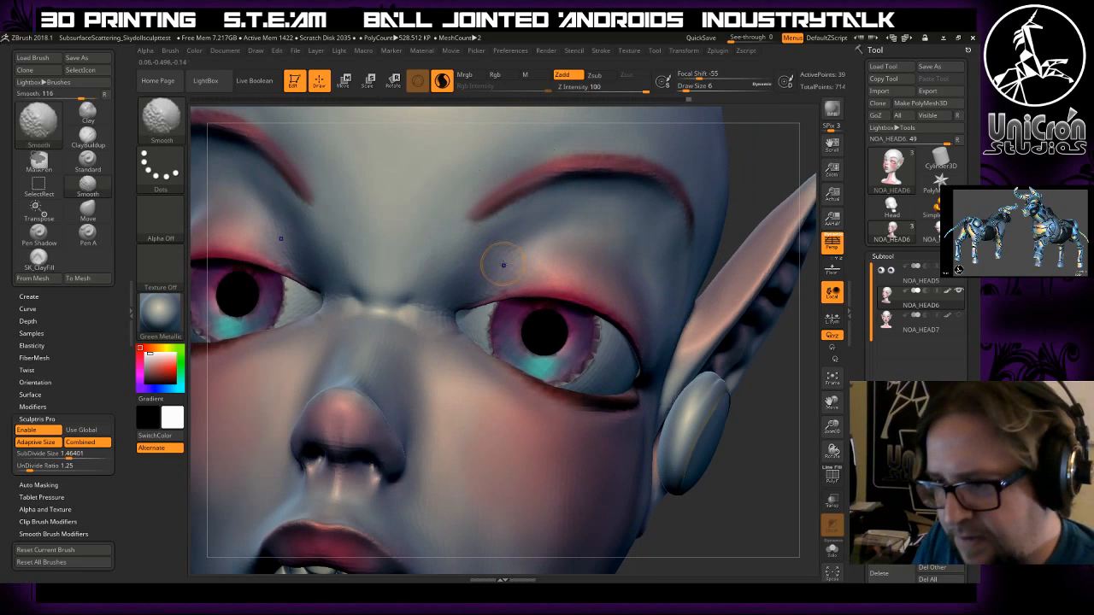
drag(68, 455, 56, 454)
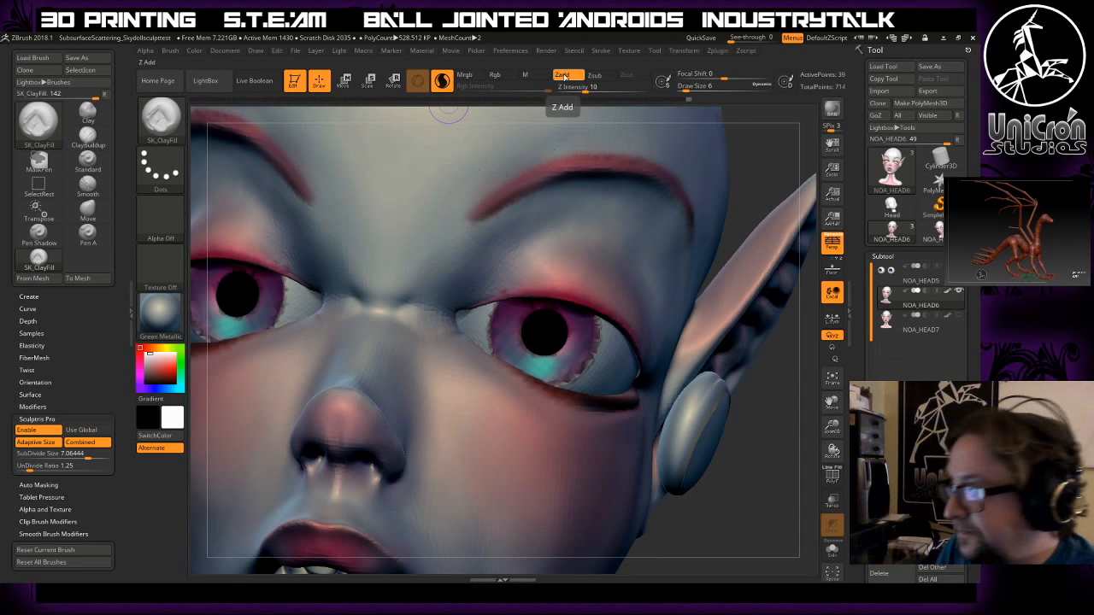
mouse_move(731, 494)
mouse_down()
mouse_move(671, 531)
mouse_move(665, 511)
mouse_up()
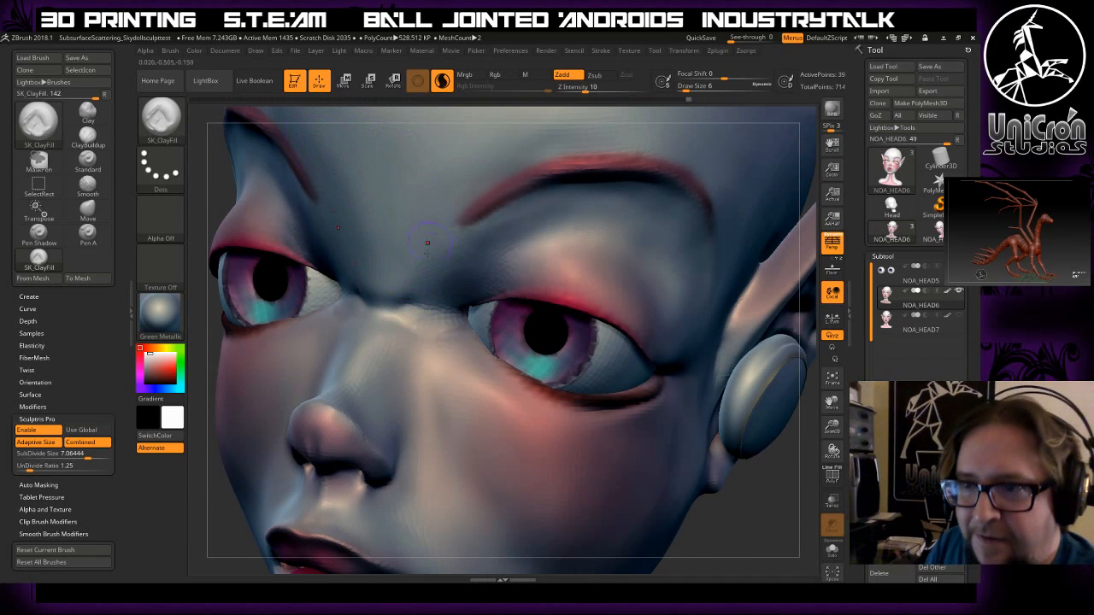
drag(399, 310, 411, 308)
key(ctrl+z)
- Set ClayFill's SubDivide Size to 0.66619 and fill the nose bridge and the area beside the inner eye corner
drag(84, 456, 47, 456)
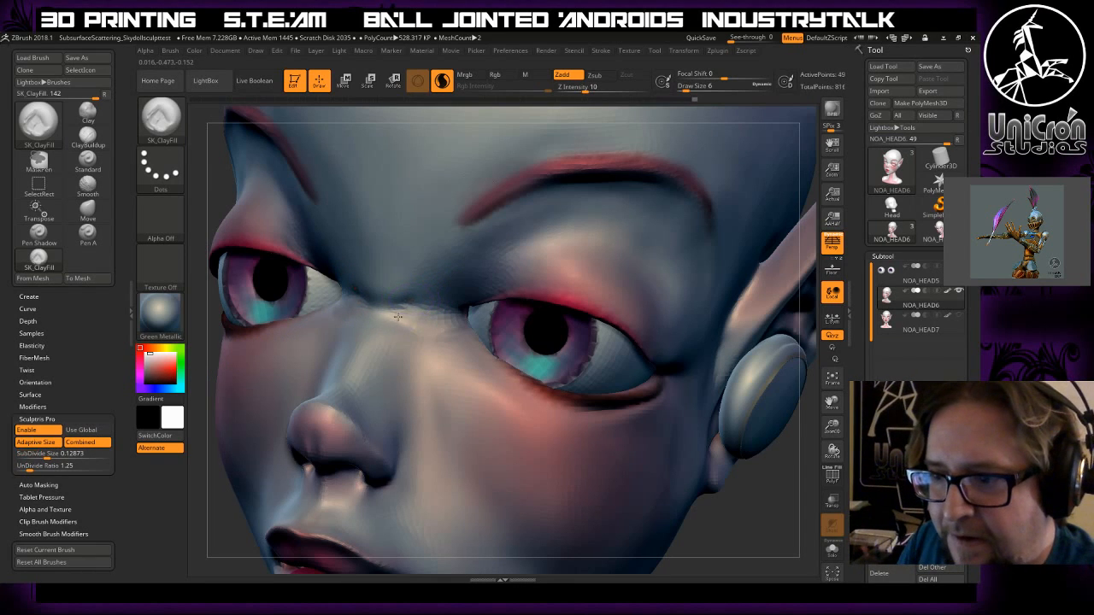
drag(47, 456, 60, 456)
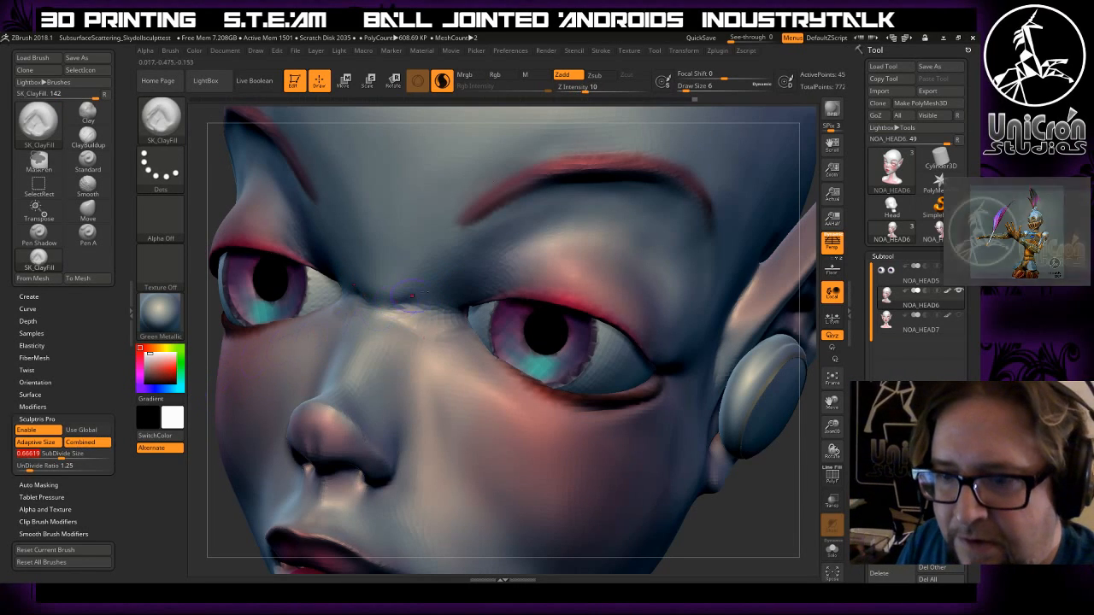
key(ctrl+z)
mouse_move(389, 316)
mouse_down()
mouse_move(417, 321)
mouse_move(376, 302)
mouse_move(388, 308)
mouse_up()
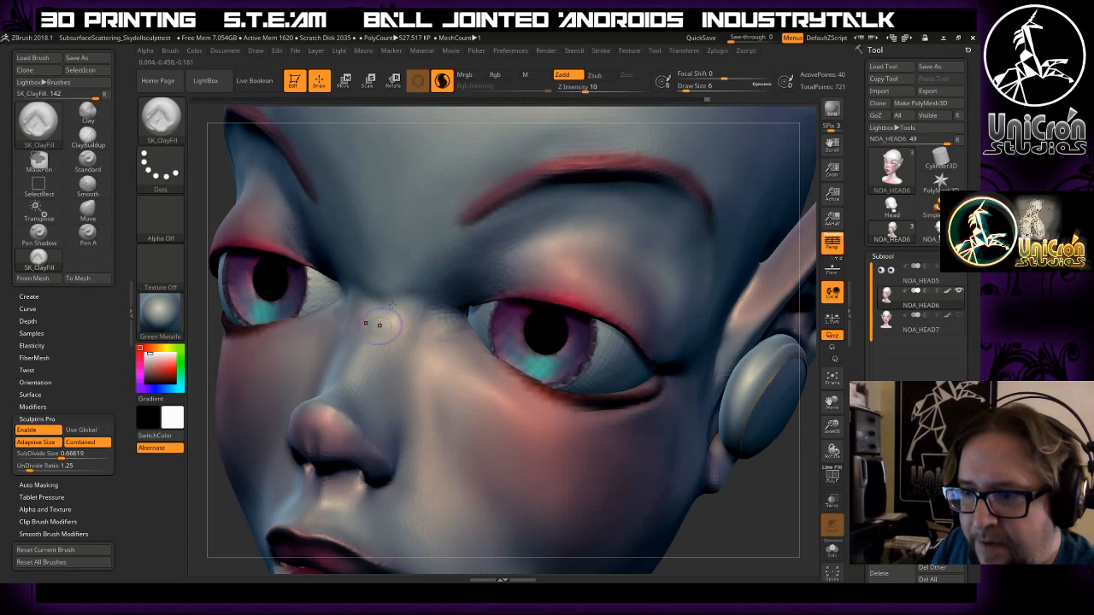
drag(454, 342, 428, 333)
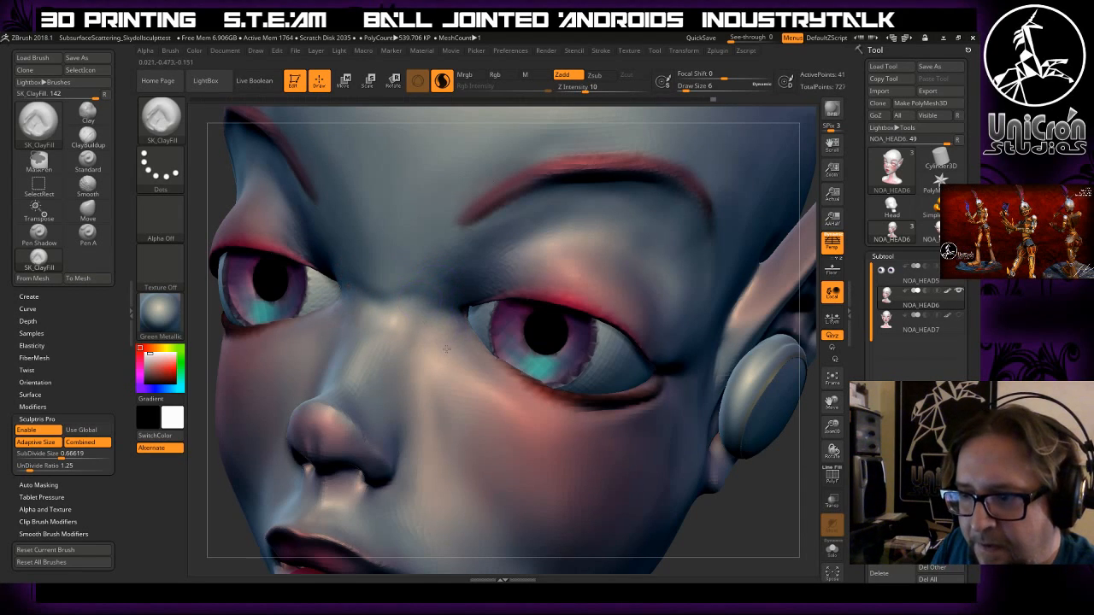
- Add ClayFill to the nose bridge between the eyes, lower the SubDivide Size to 0.27744 and smooth the bridge
drag(410, 308, 407, 292)
key(shift)
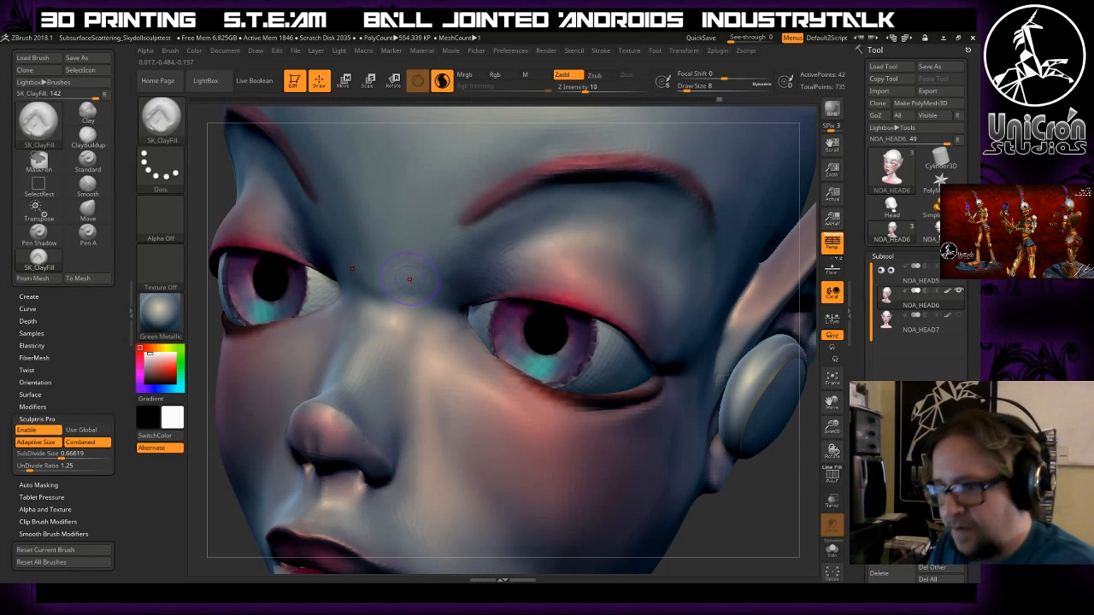
key(shift)
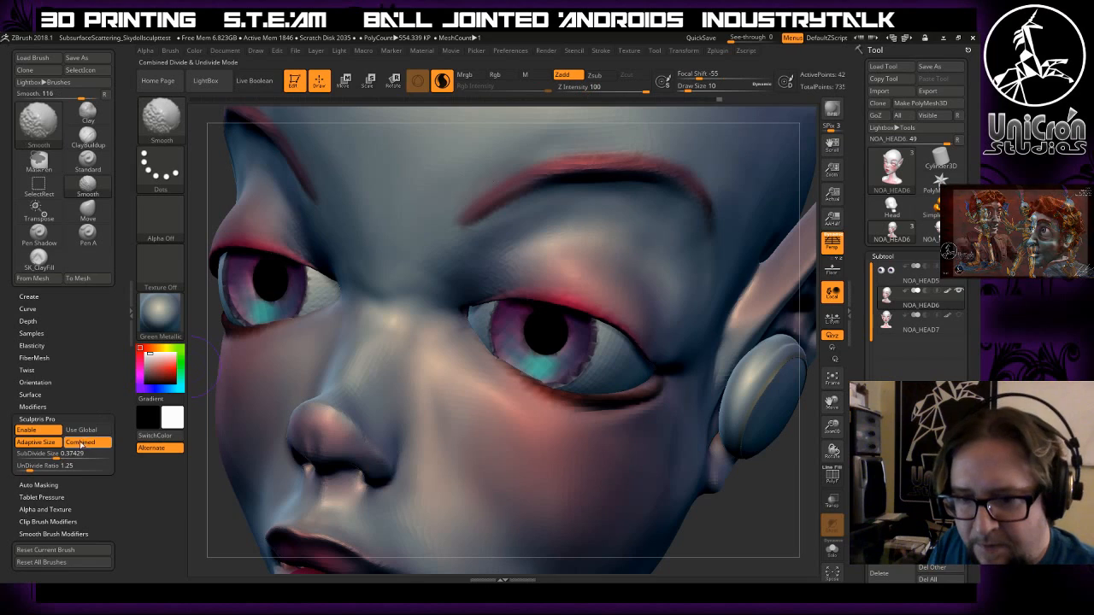
mouse_move(388, 255)
shift+mouse_down()
mouse_move(410, 259)
mouse_move(423, 304)
shift+mouse_up()
drag(64, 454, 57, 456)
key(shift)
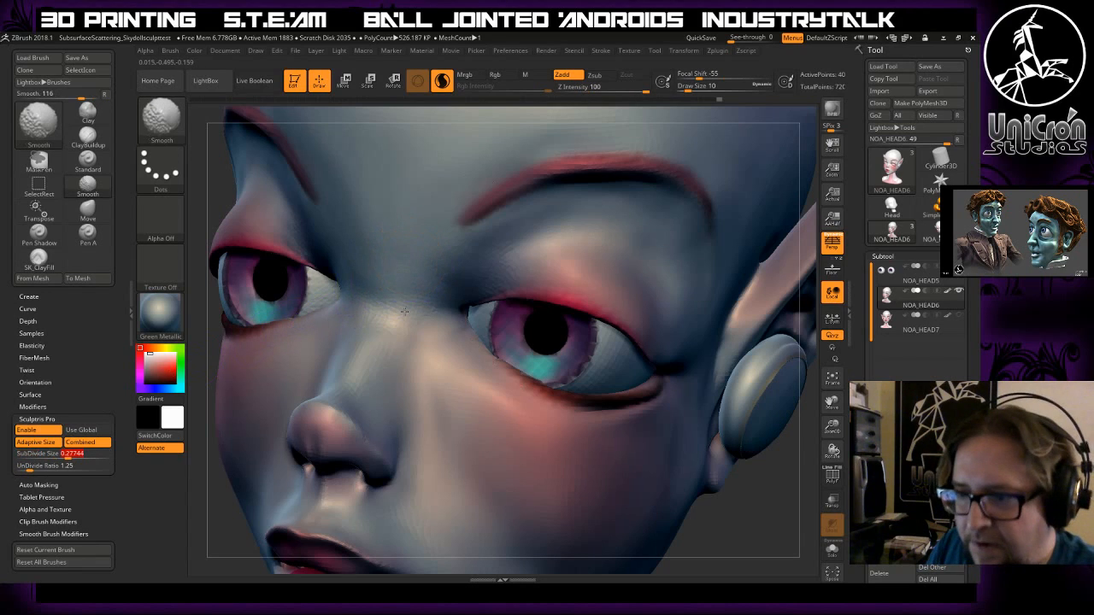
shift+drag(422, 287, 435, 350)
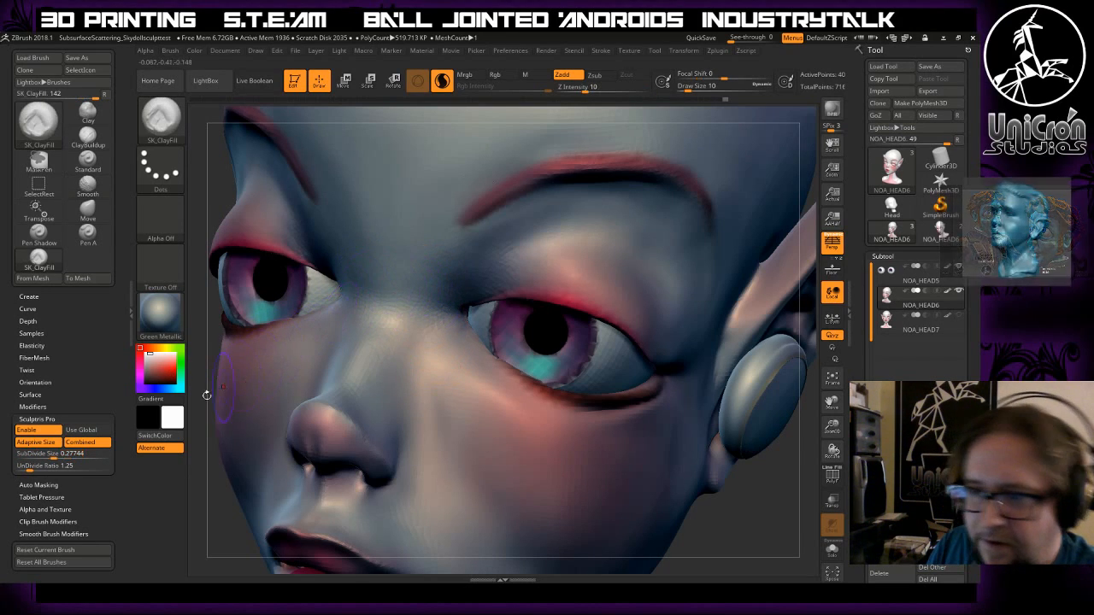
- Lower the SubDivide Size to 0.20524, then the Smooth brush's to 0.17164, while smoothing the nose bridge and upper nose
drag(53, 455, 47, 455)
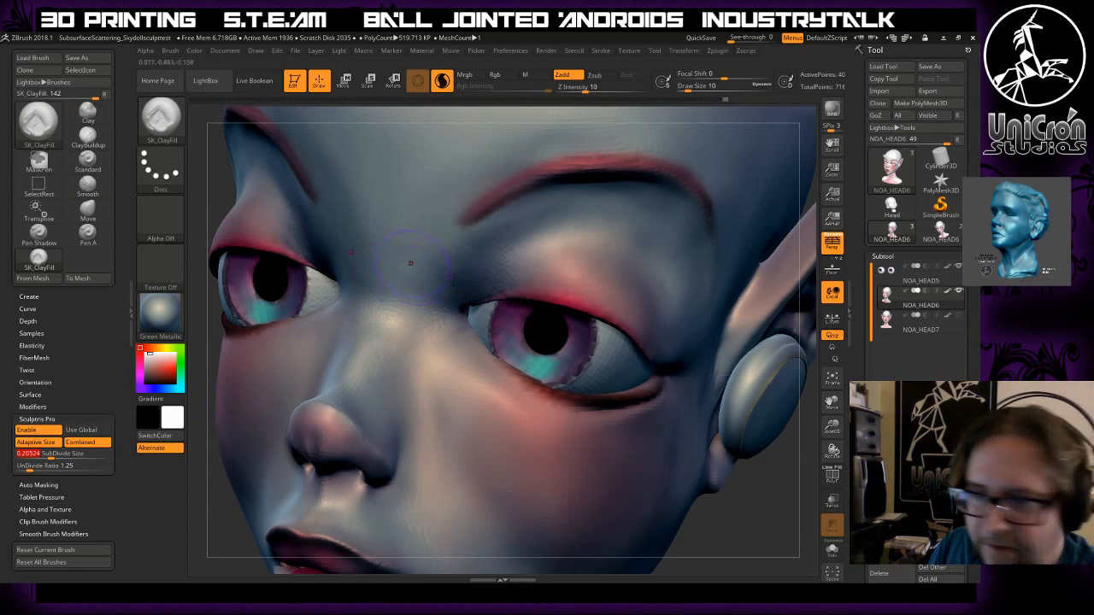
key(shift)
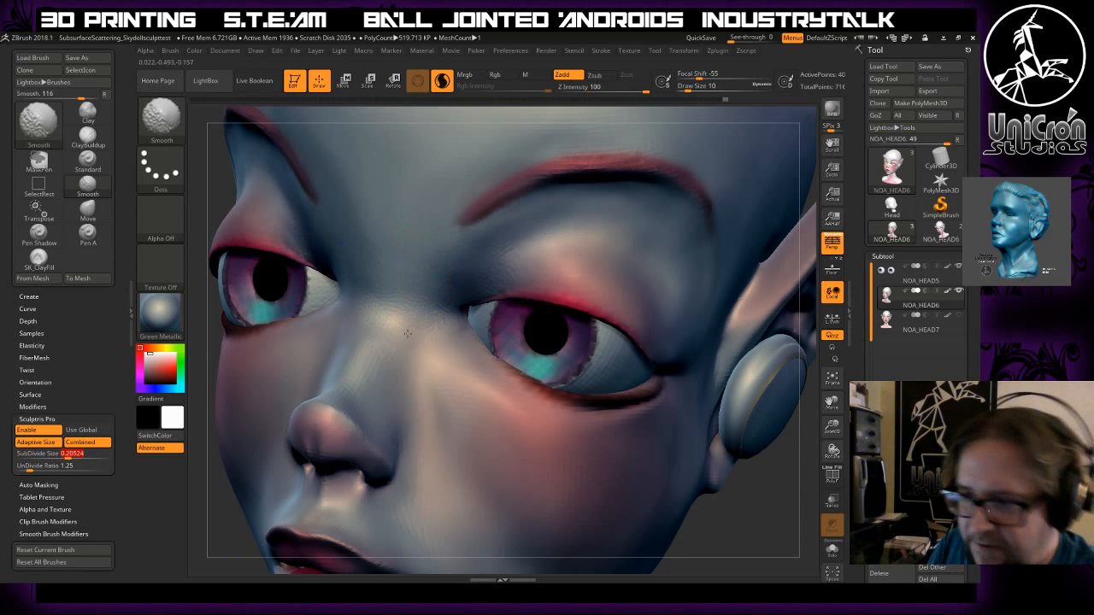
shift+drag(406, 344, 400, 338)
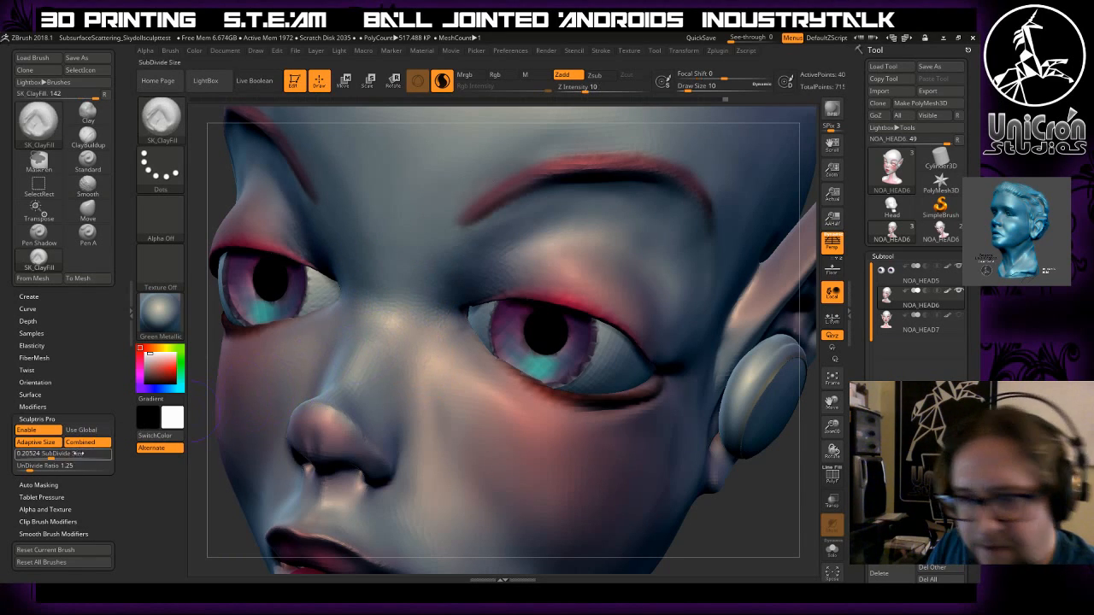
shift+drag(54, 454, 50, 455)
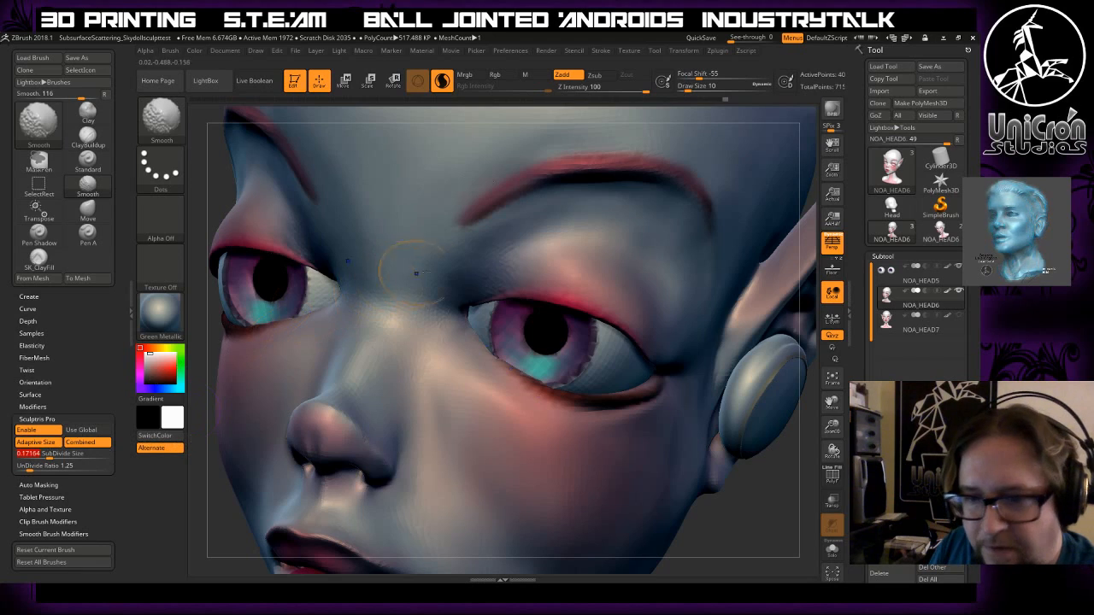
shift+drag(389, 323, 427, 384)
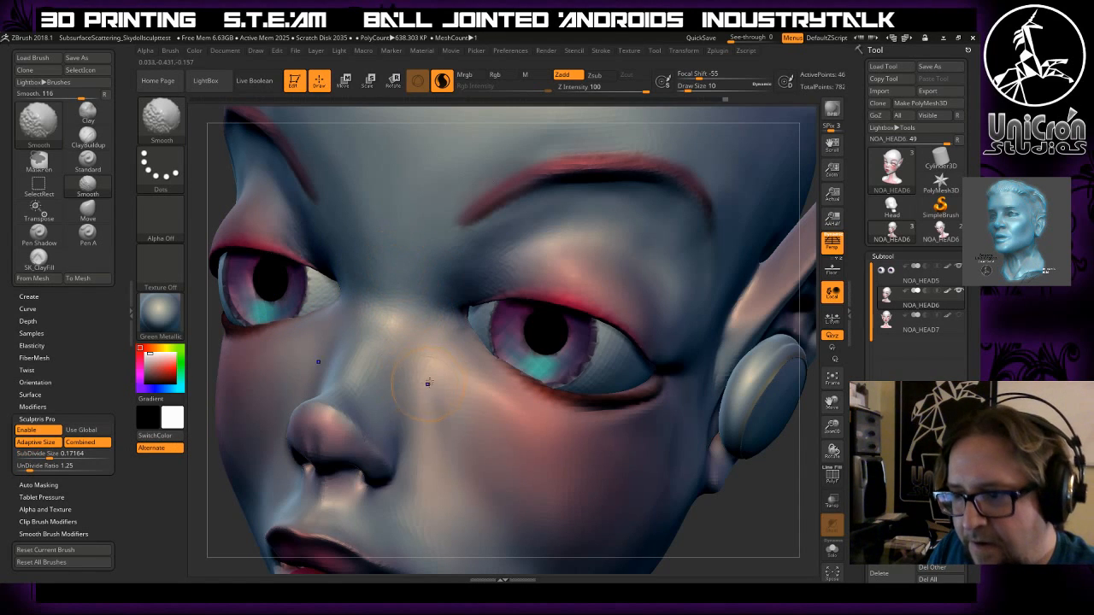
- Merge the visible subtools with SubTool Master, using Merge only and leaving existing polygroups unpreserved
mouse_move(780, 504)
mouse_down()
mouse_move(814, 483)
mouse_move(768, 493)
mouse_move(799, 486)
mouse_move(786, 472)
mouse_up()
key(f)
drag(769, 359, 686, 334)
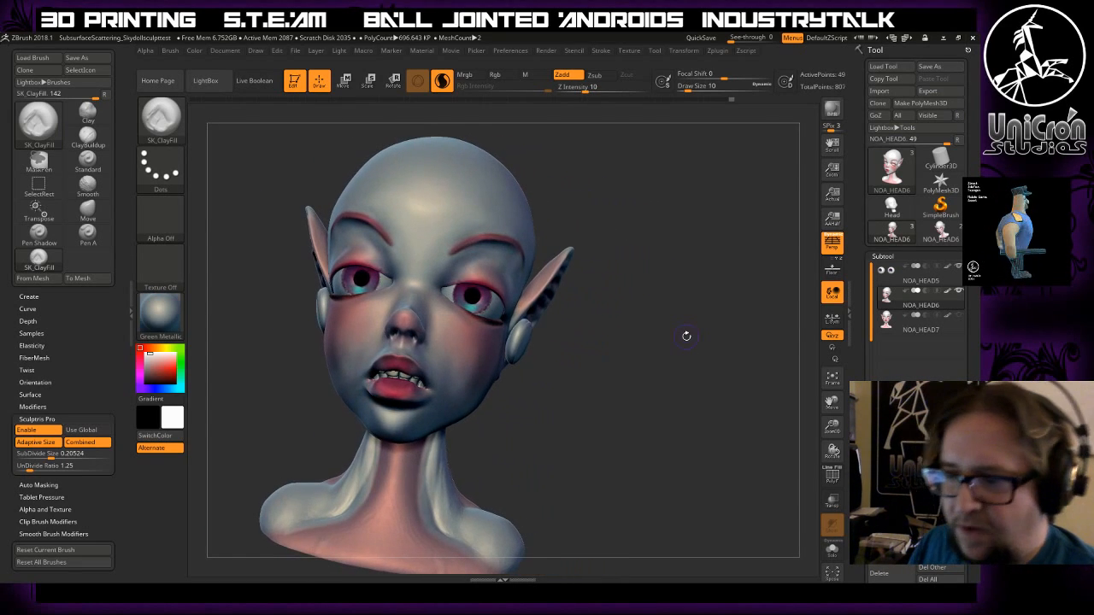
drag(669, 288, 582, 313)
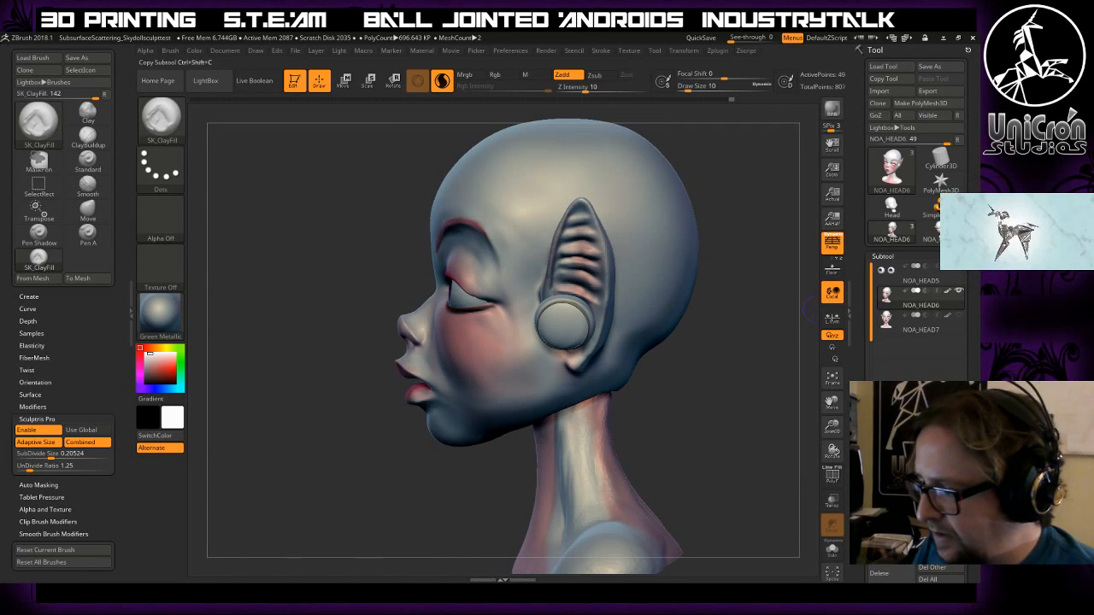
mouse_move(899, 282)
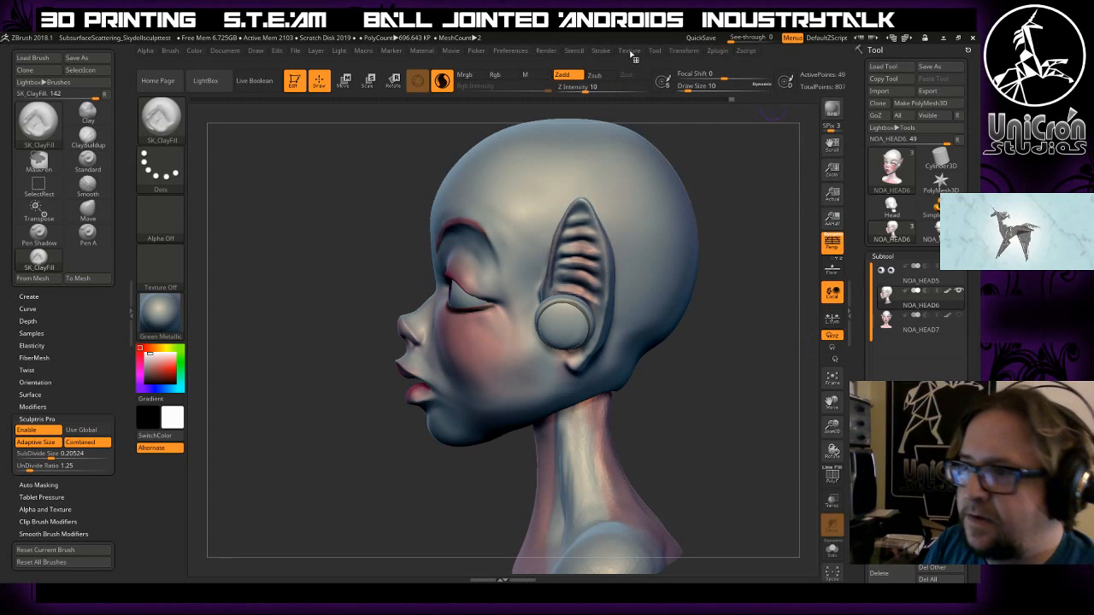
click(683, 51)
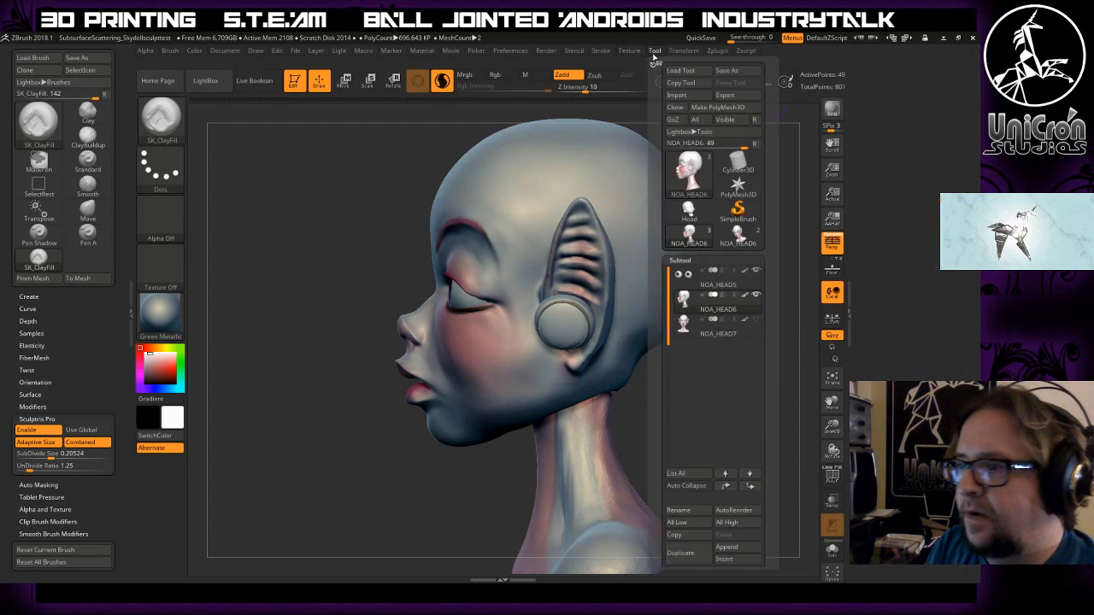
mouse_move(718, 53)
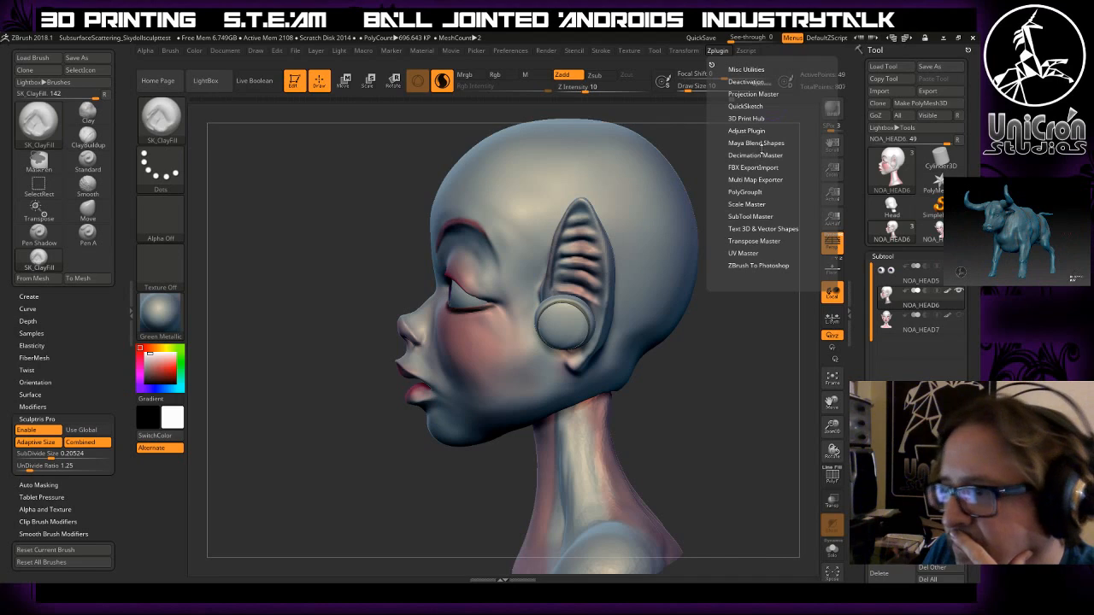
click(746, 204)
click(747, 203)
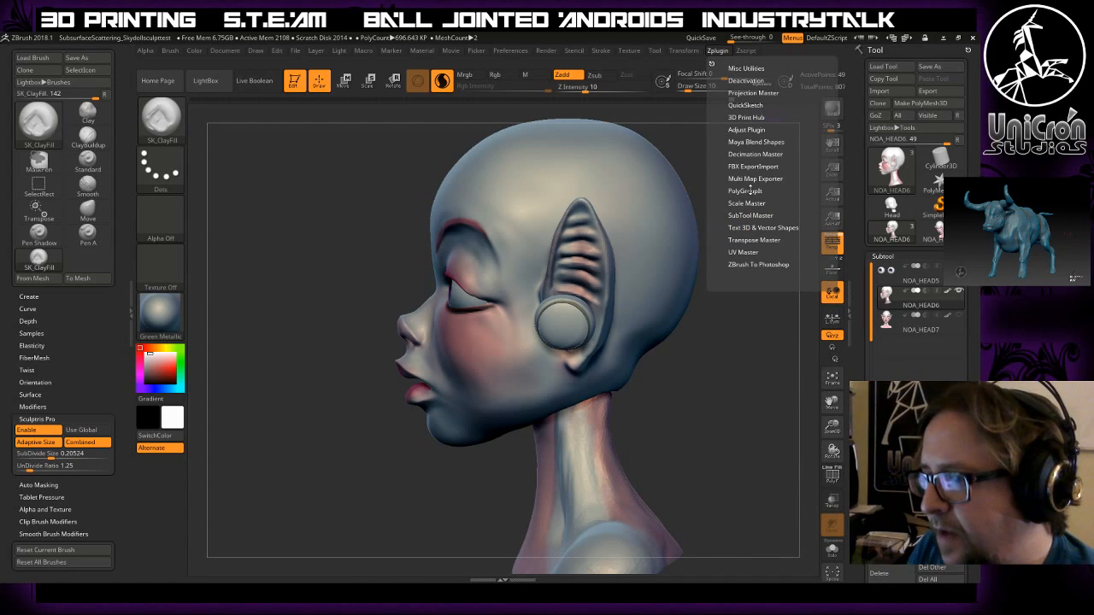
click(747, 215)
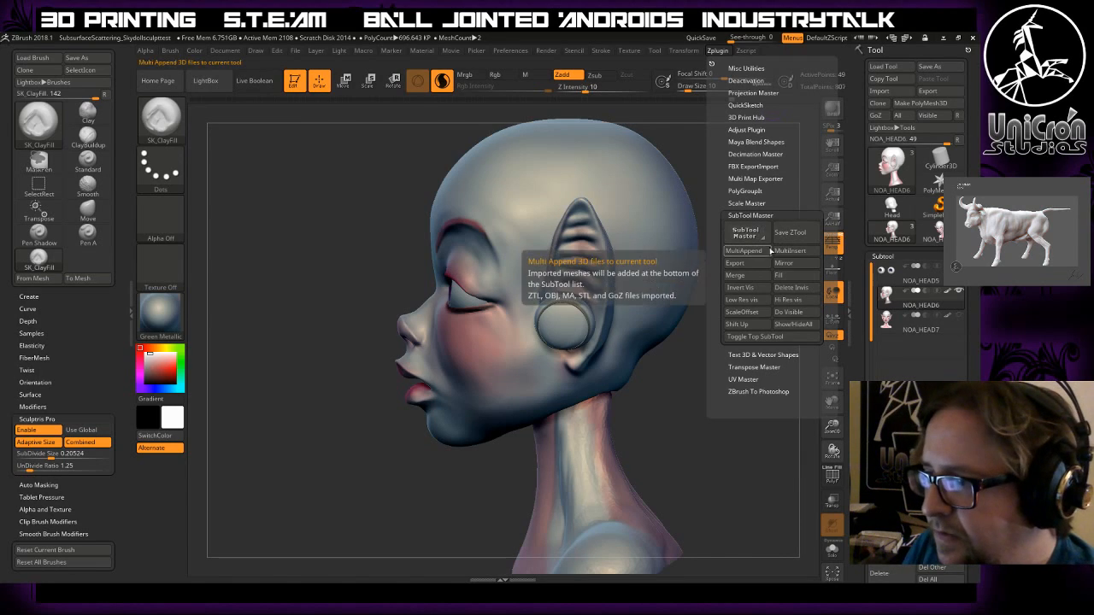
click(746, 280)
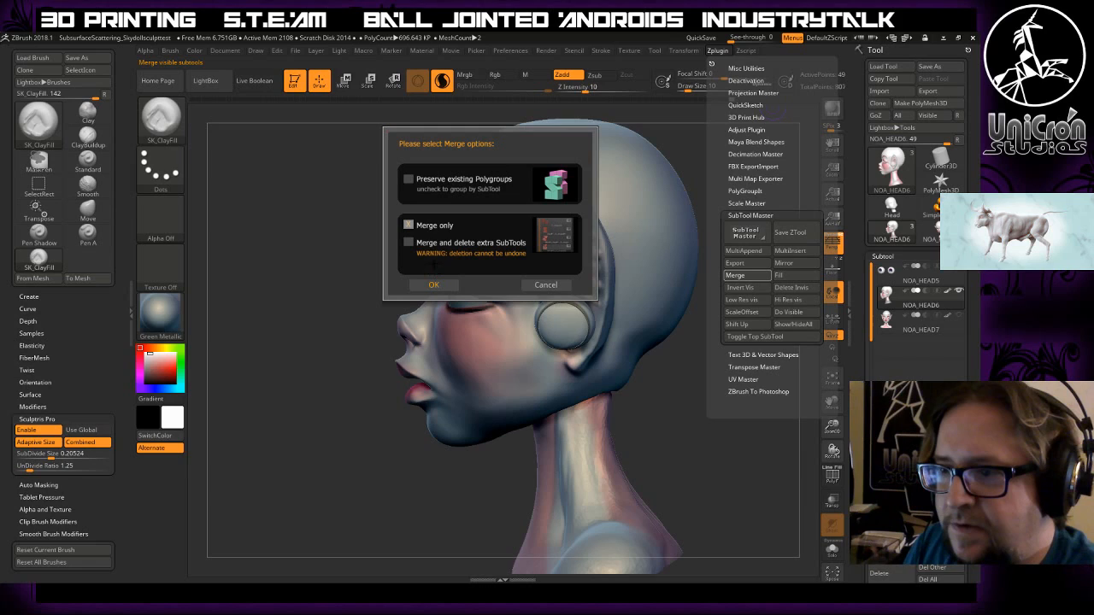
click(433, 286)
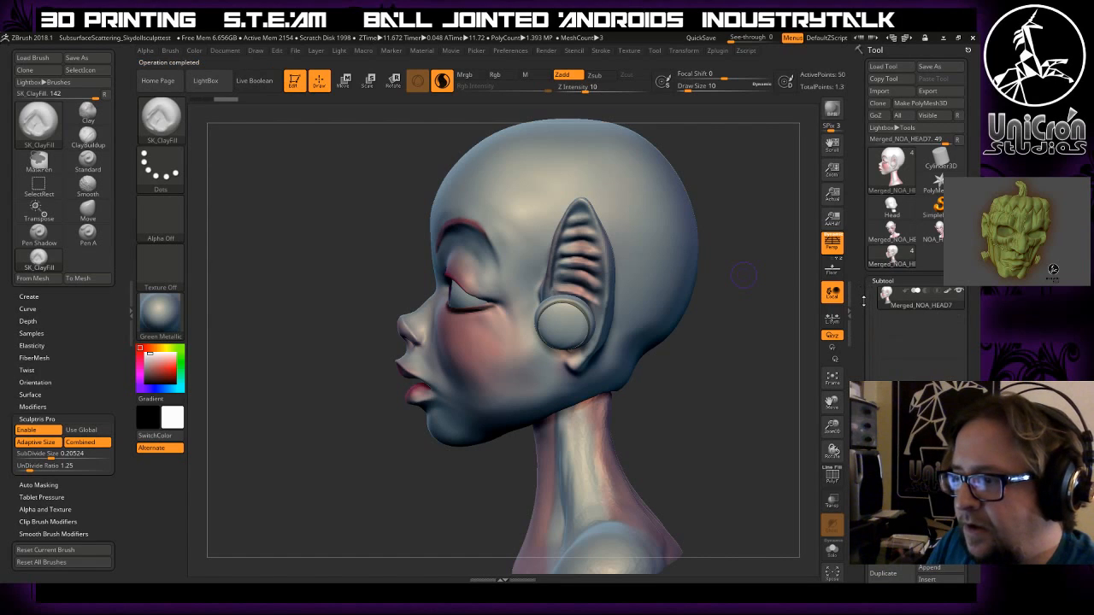
- Look through the NOA_HEAD6, Merged_NOA_HEAD6 and Head tools, and return to the Merged_NOA_HEAD7 tool
drag(736, 343, 802, 350)
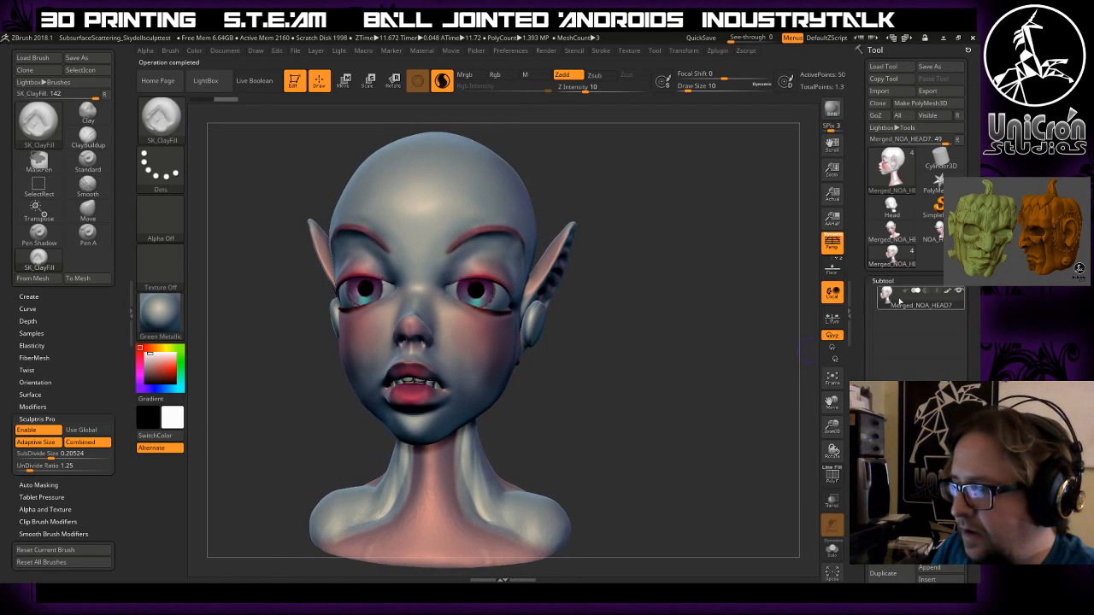
click(886, 261)
click(925, 232)
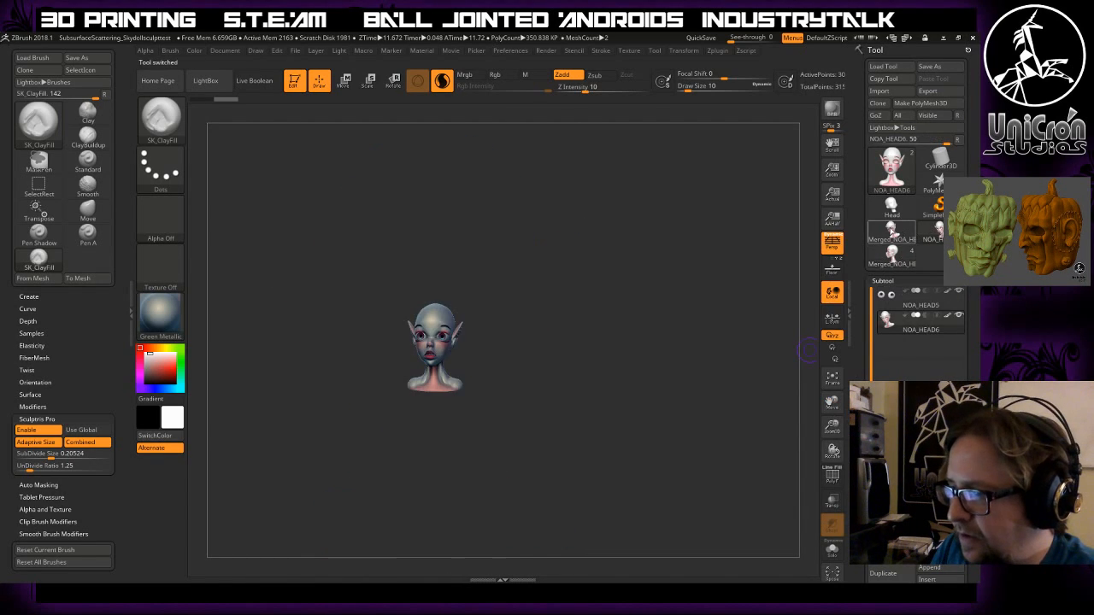
click(898, 228)
click(895, 177)
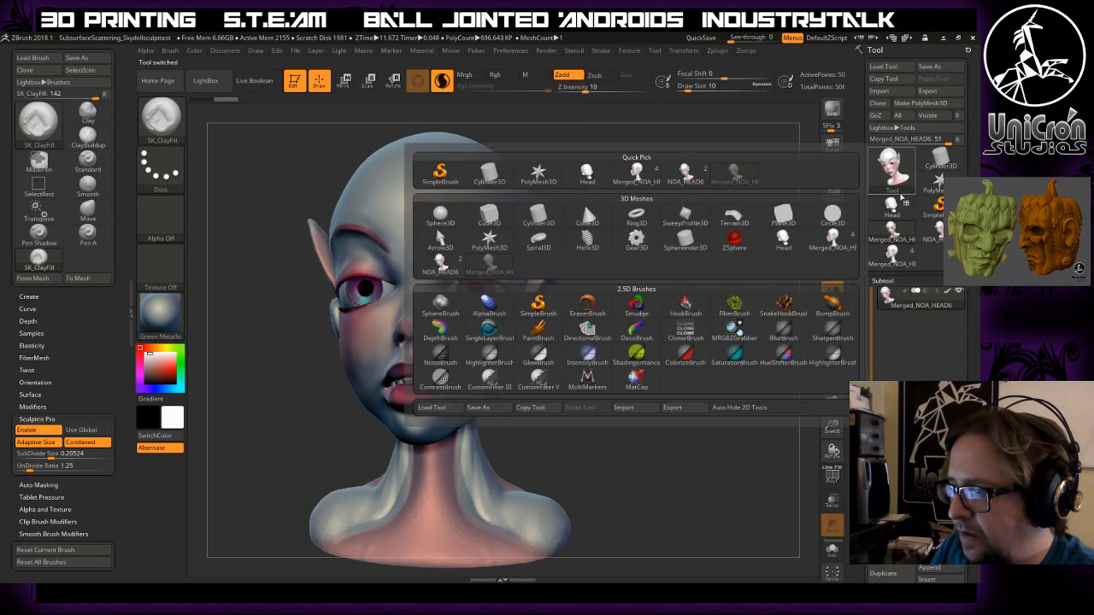
click(899, 208)
click(940, 206)
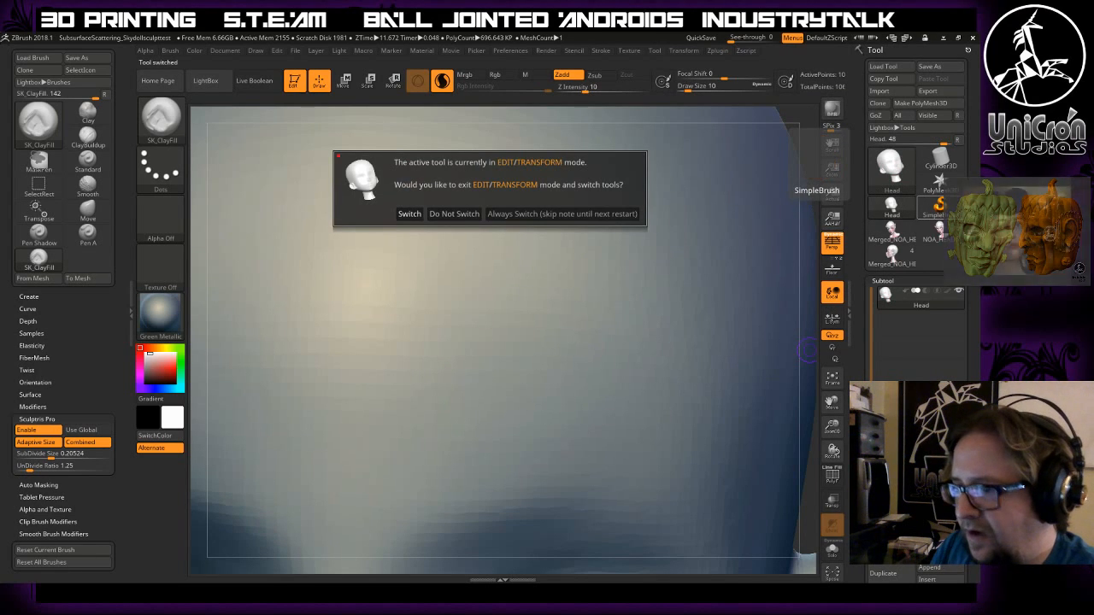
click(444, 213)
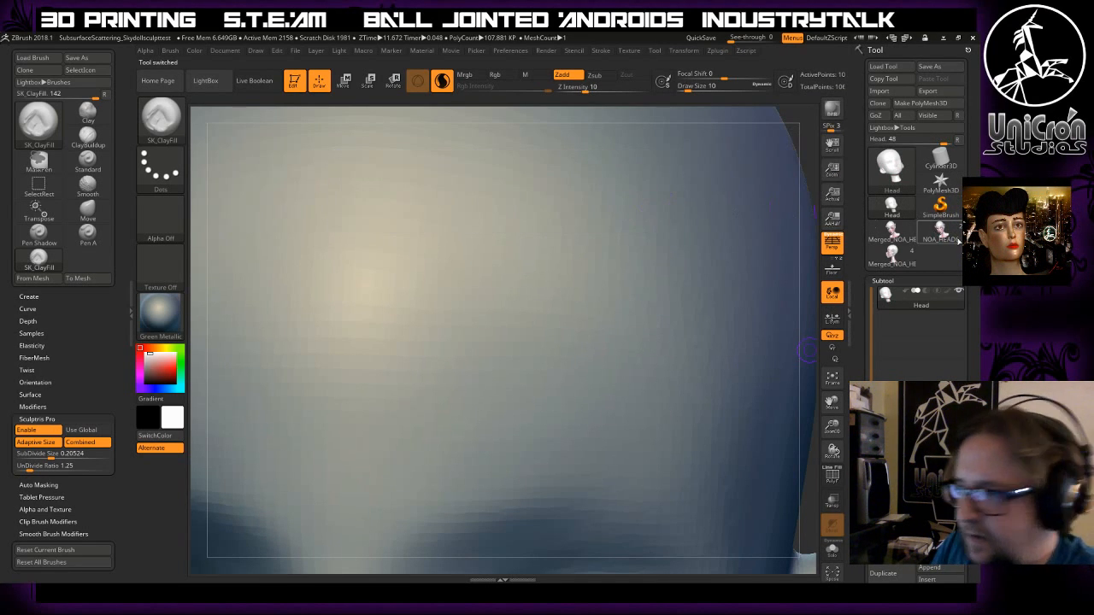
click(940, 233)
click(891, 230)
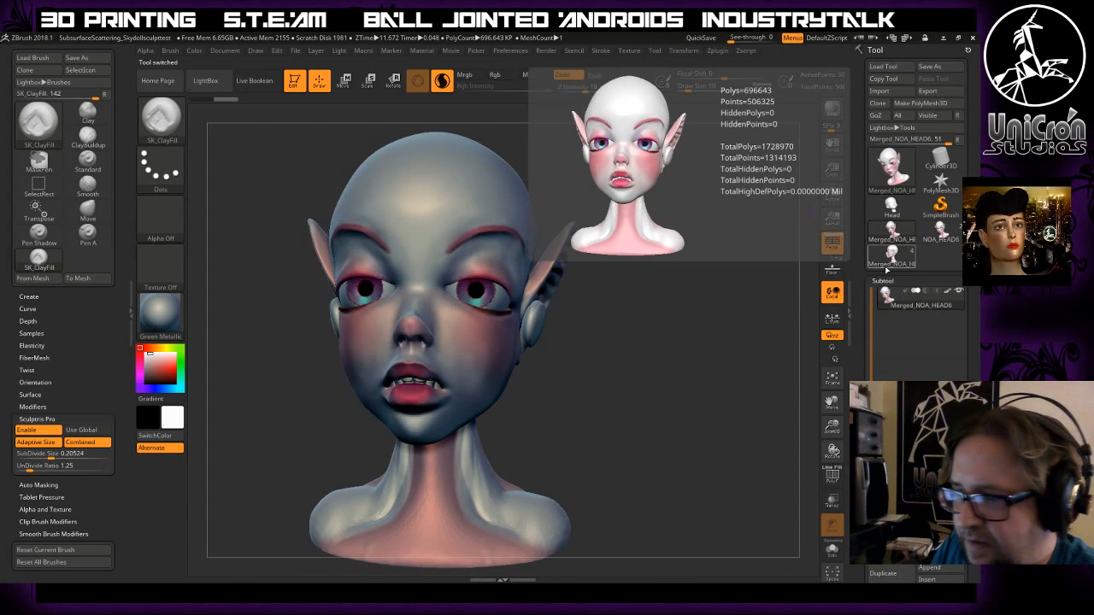
click(894, 258)
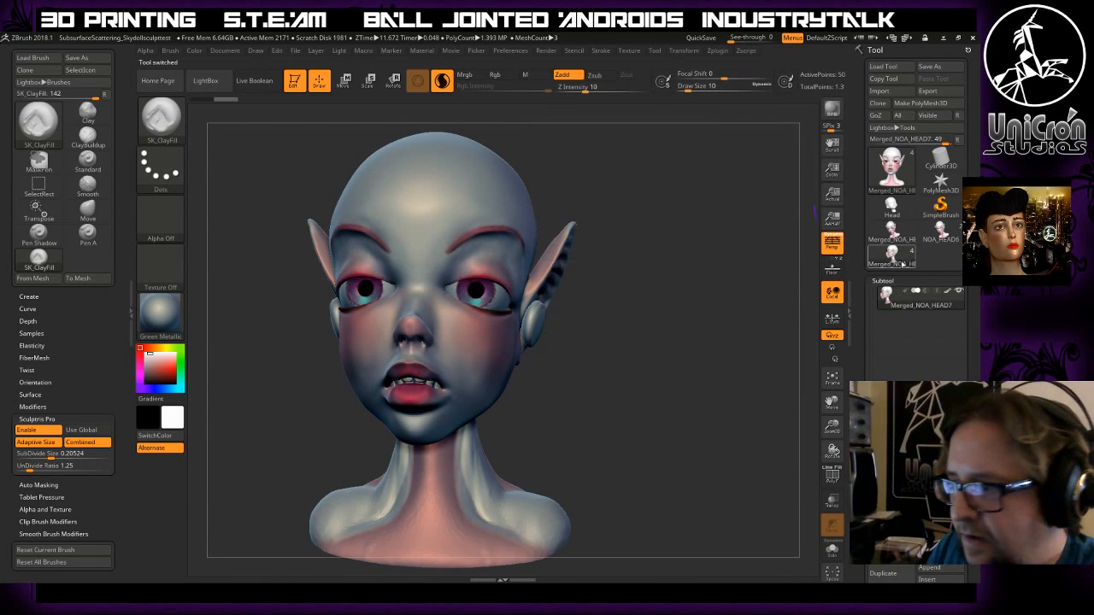
- Try to hide part of the merged head around the ear with rectangular selections
drag(715, 327, 683, 327)
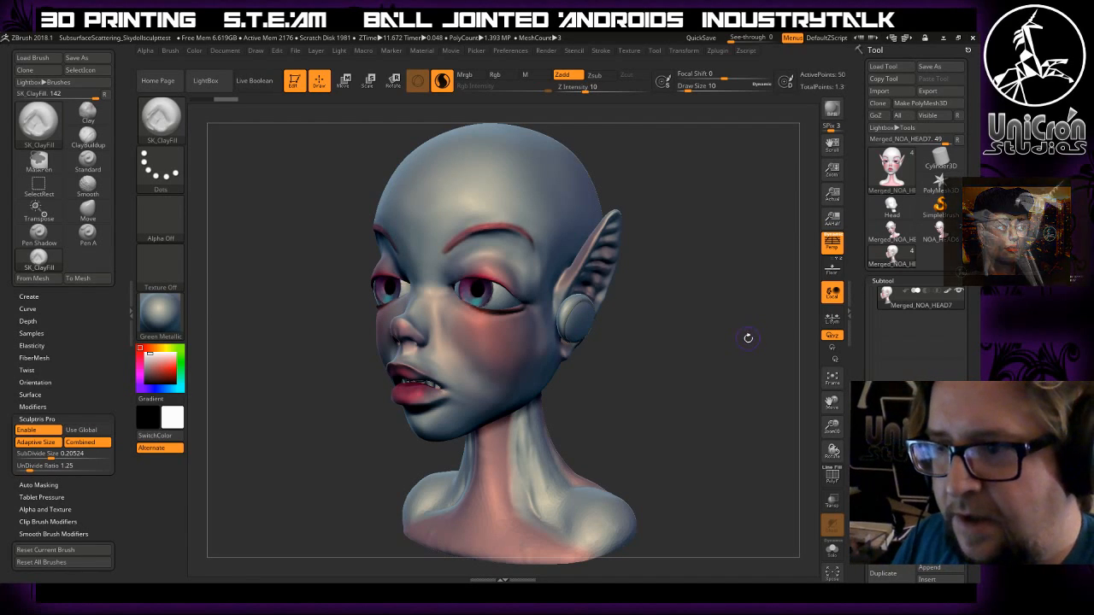
drag(697, 335, 644, 307)
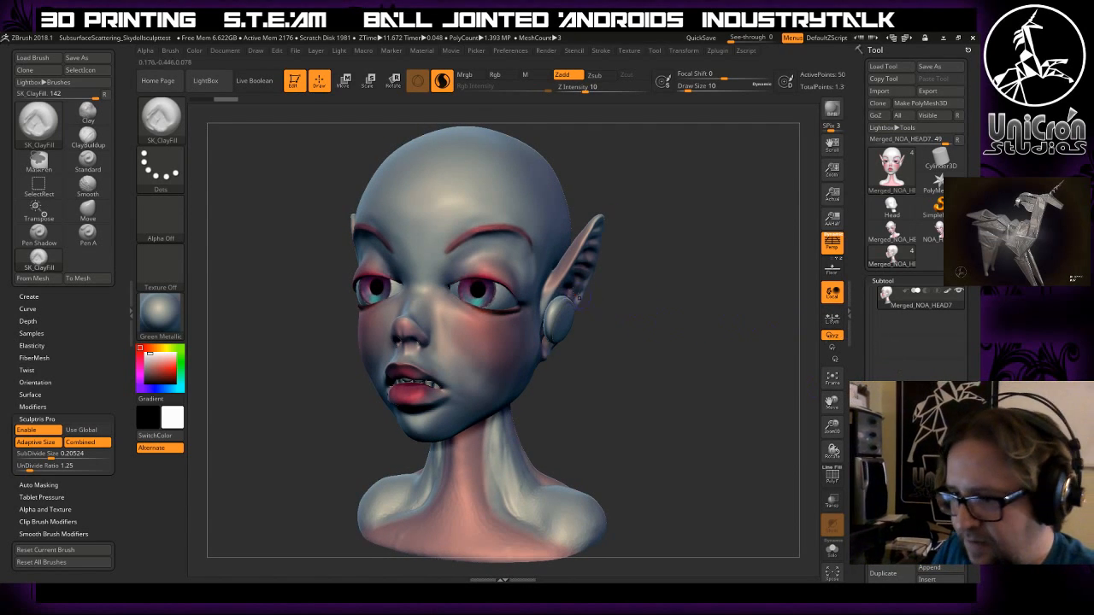
ctrl+shift+drag(634, 186, 572, 287)
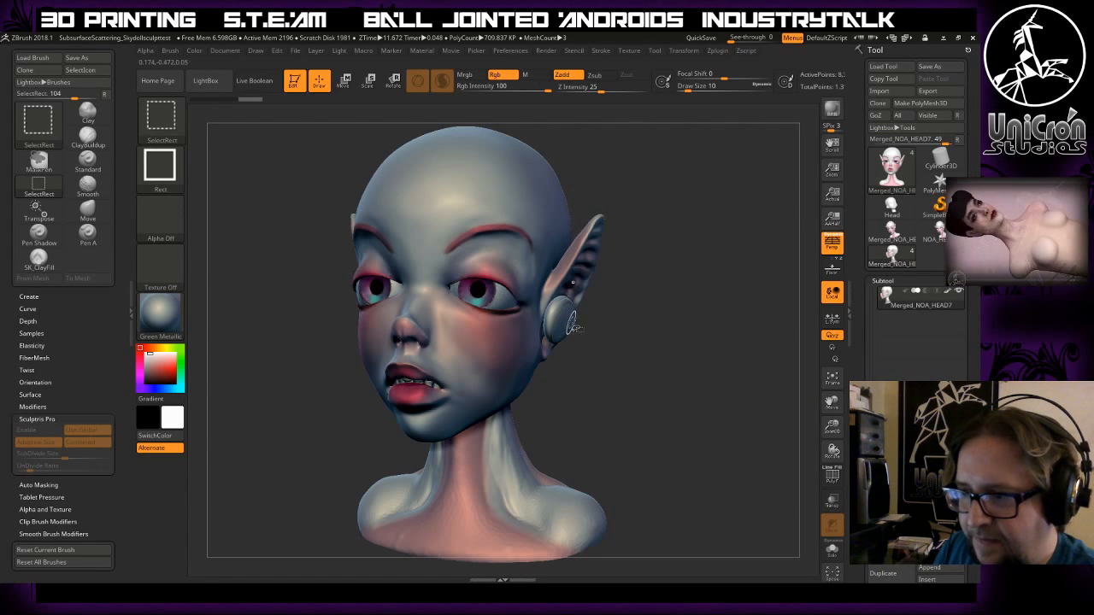
mouse_move(682, 302)
mouse_down()
mouse_move(672, 208)
mouse_move(572, 349)
mouse_move(574, 366)
mouse_up()
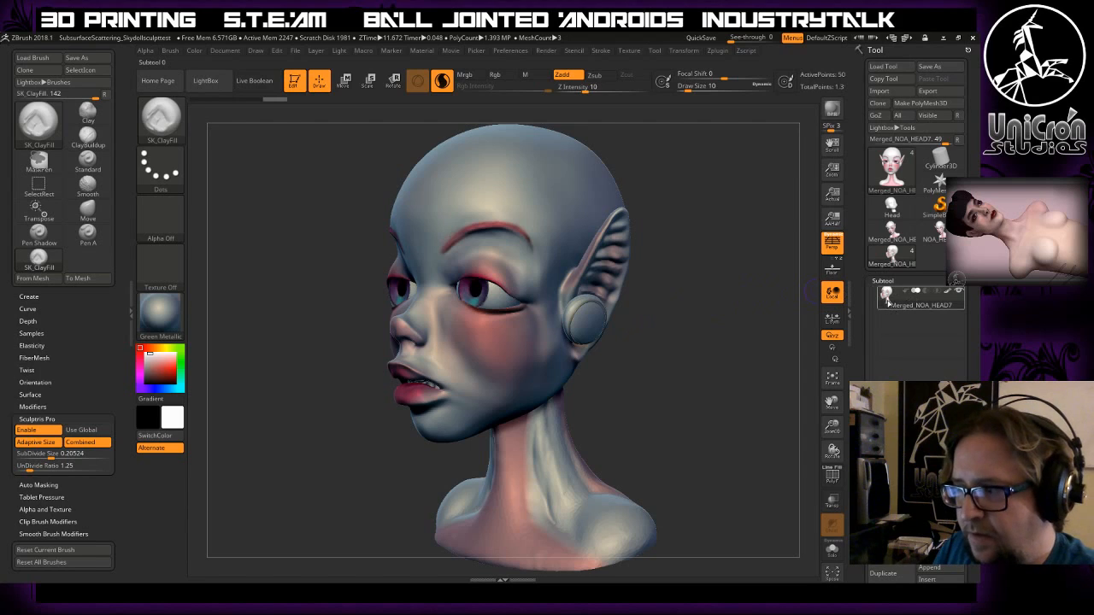
mouse_move(714, 213)
ctrl+shift+mouse_down()
mouse_move(578, 371)
mouse_move(680, 313)
ctrl+shift+mouse_up()
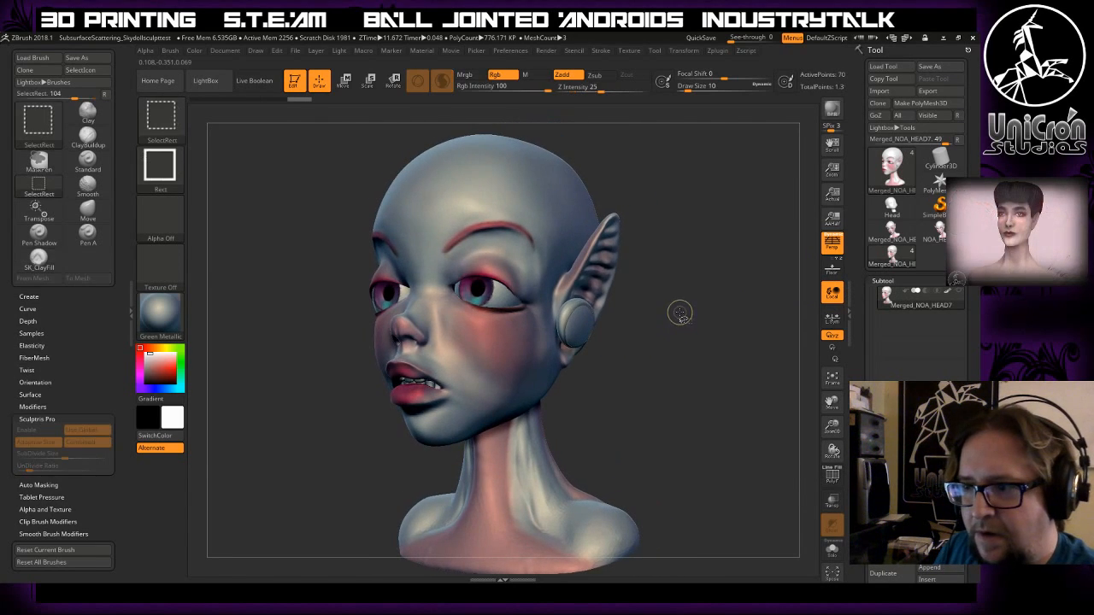
mouse_move(676, 189)
ctrl+shift+mouse_down()
mouse_move(505, 385)
mouse_move(371, 574)
ctrl+shift+mouse_up()
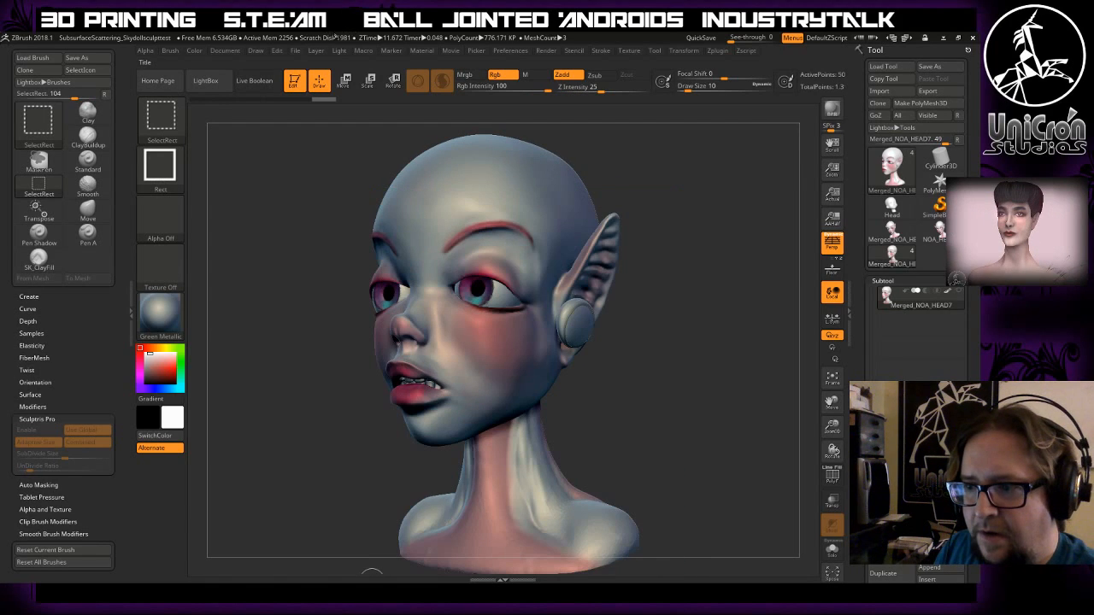
ctrl+shift+drag(623, 384, 455, 388)
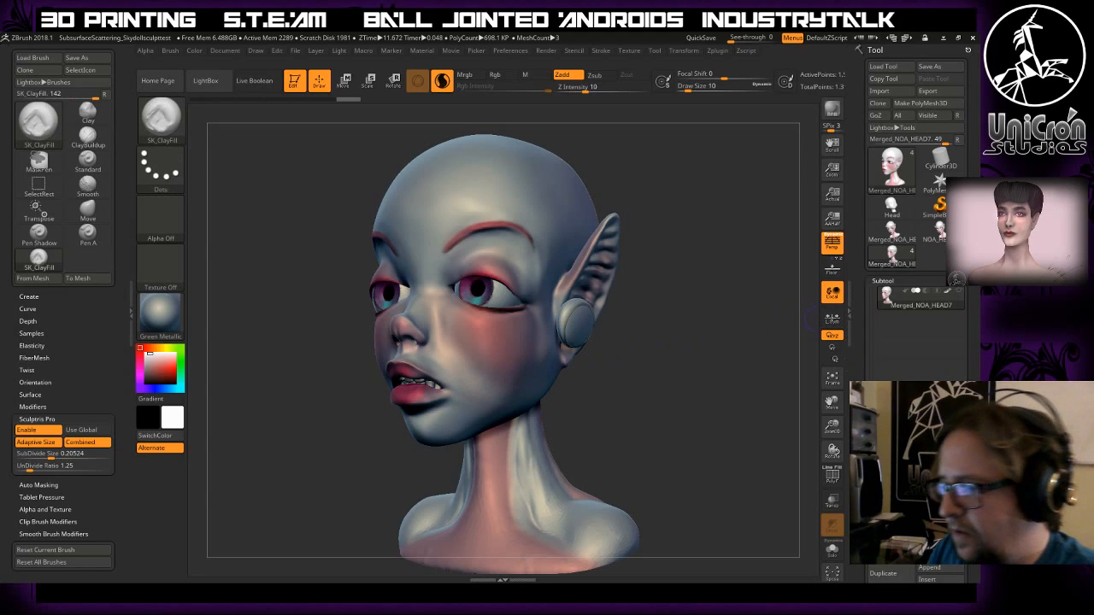
- Select the Merged_NOA_HEAD7 subtool and hide a rectangular region on the side of the head around the ear
drag(874, 369, 877, 307)
click(929, 302)
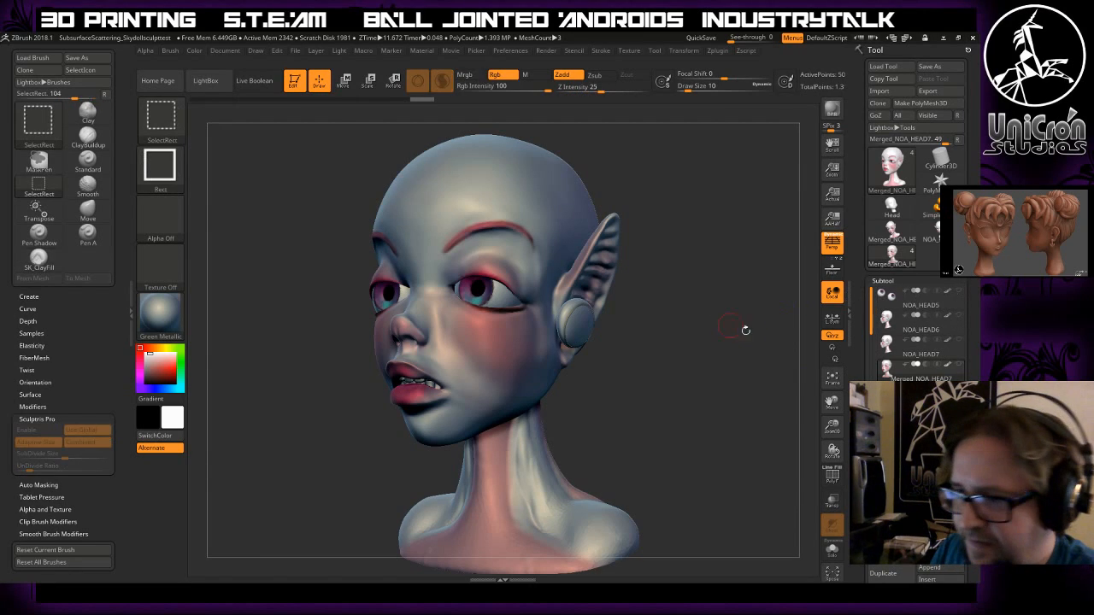
click(903, 375)
key(ctrl+shift)
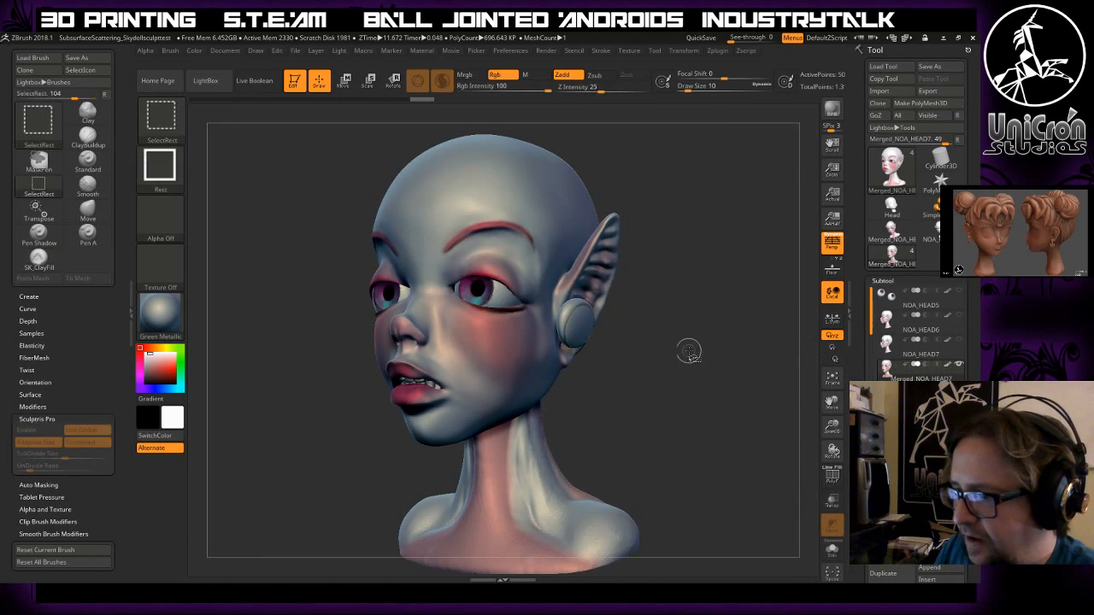
ctrl+shift+drag(693, 355, 542, 214)
mouse_move(711, 297)
ctrl+shift+mouse_down()
mouse_move(736, 348)
mouse_move(714, 358)
mouse_move(737, 370)
ctrl+shift+mouse_up()
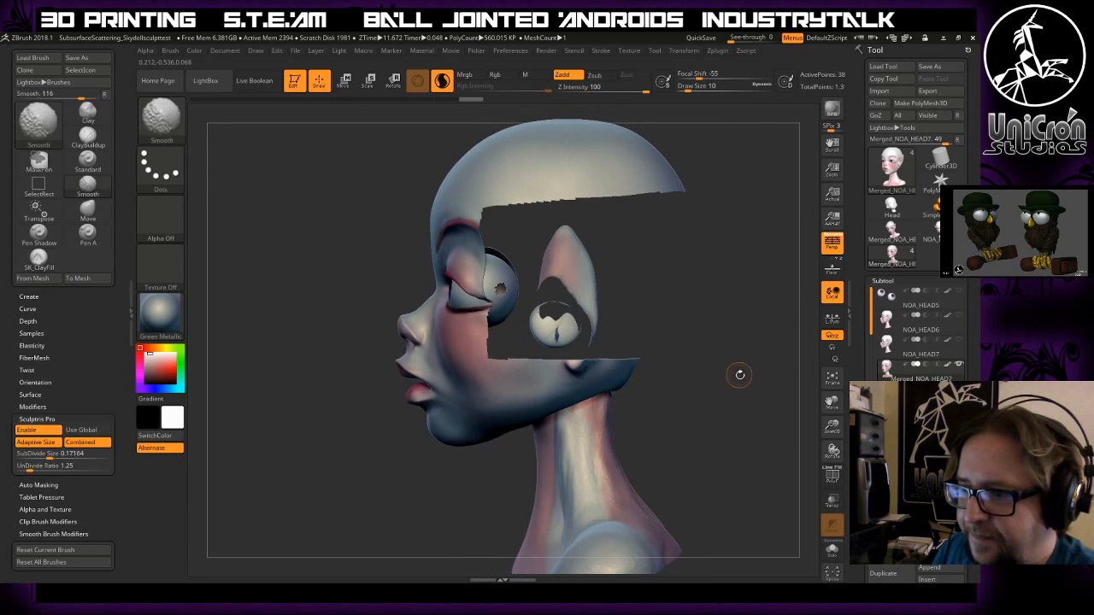
- Unhide the region around the ear to show the whole merged head, and check it from the side
key(ctrl)
ctrl+shift+click(757, 397)
click(912, 340)
drag(700, 397, 689, 359)
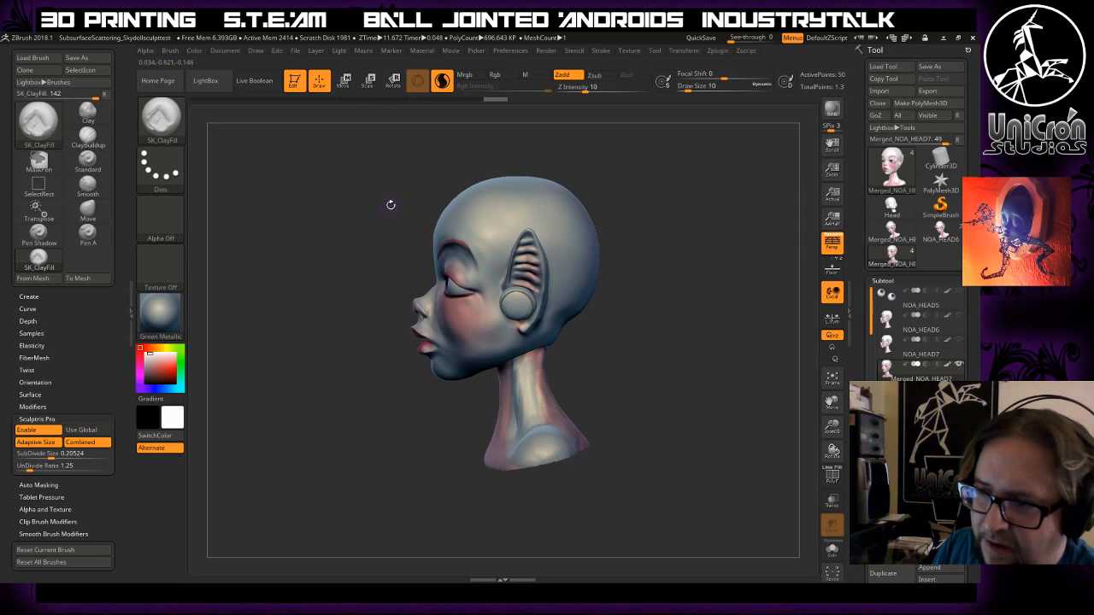
drag(684, 260, 766, 267)
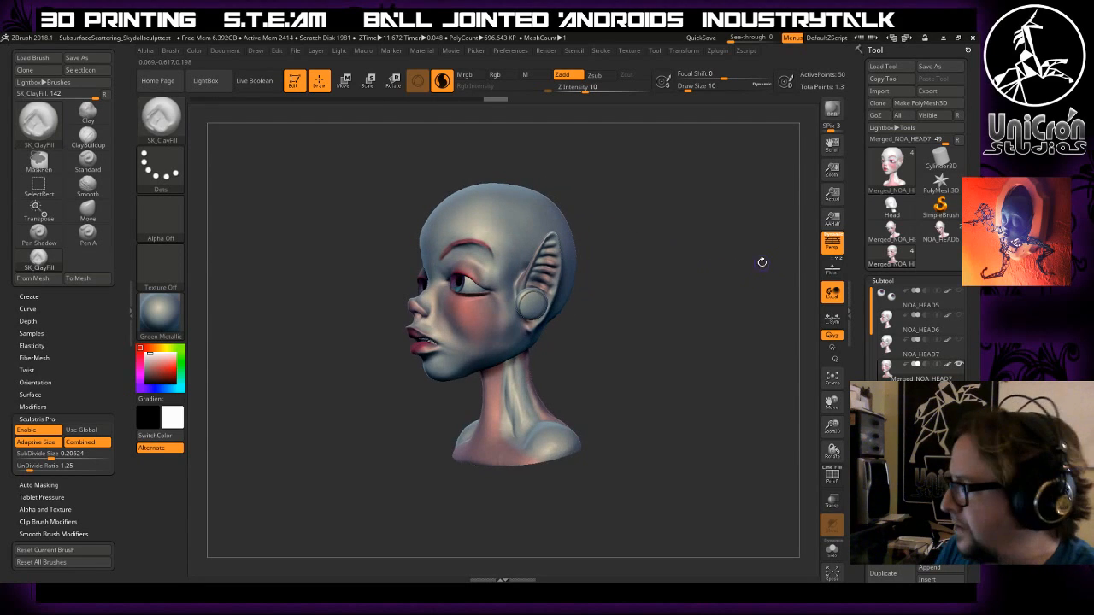
- Turn on the floor grid with its Sky Doll reference image and compare the head with it from the front and side
click(830, 267)
drag(682, 290, 718, 290)
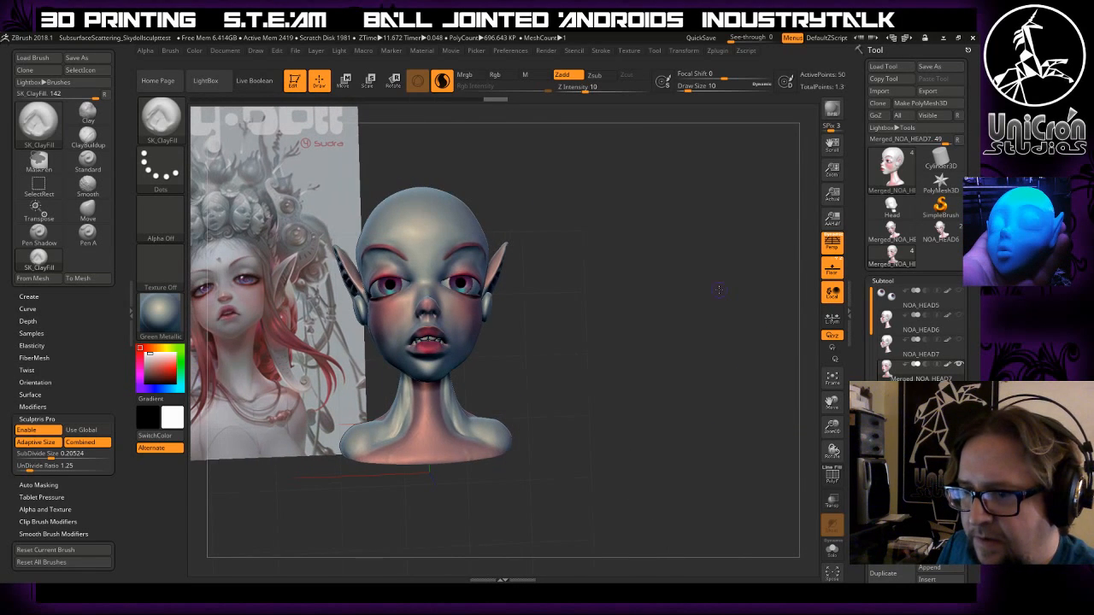
drag(661, 301, 648, 300)
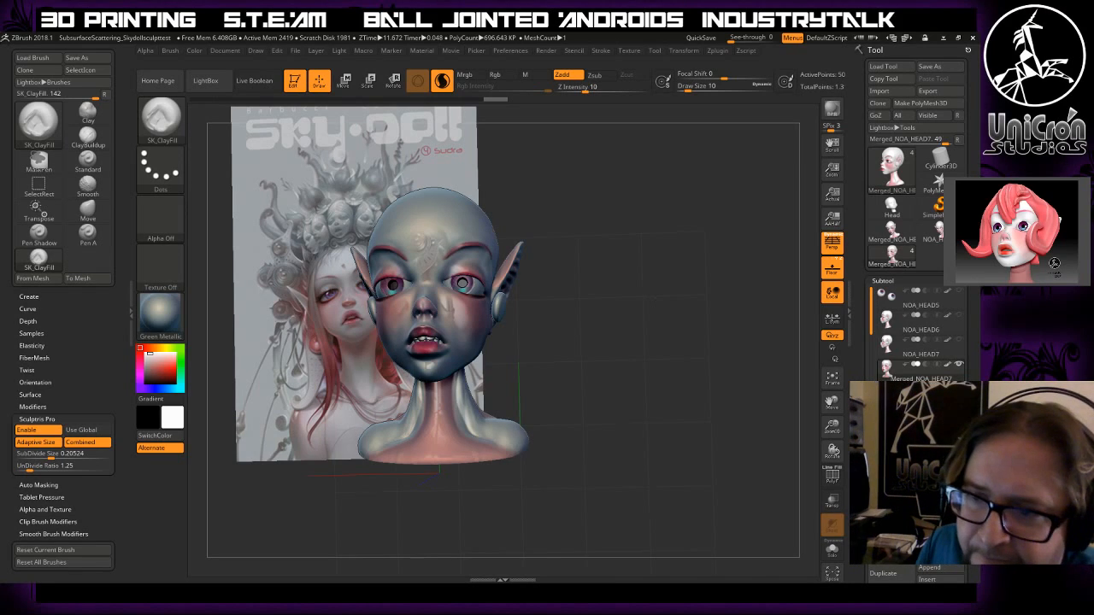
drag(655, 298, 655, 301)
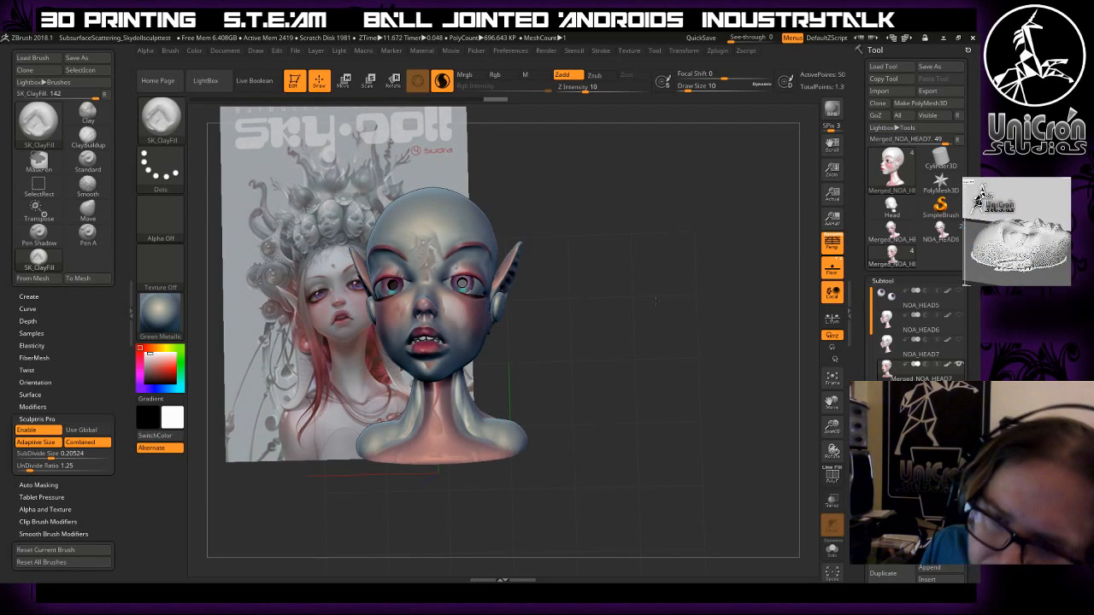
drag(656, 302, 656, 301)
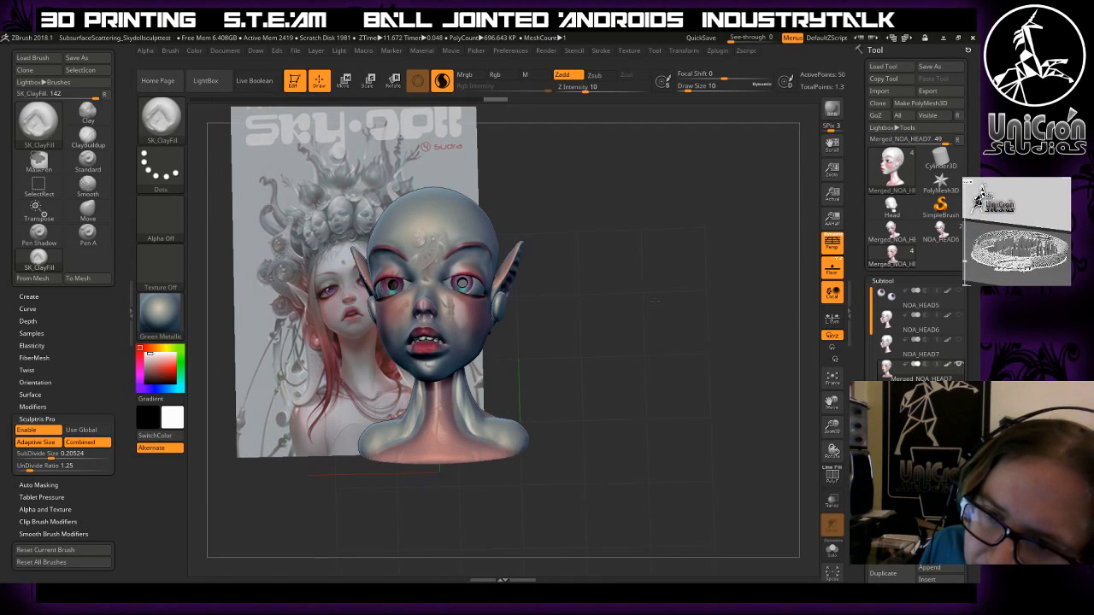
mouse_move(655, 302)
mouse_down()
mouse_move(615, 306)
mouse_move(658, 304)
mouse_up()
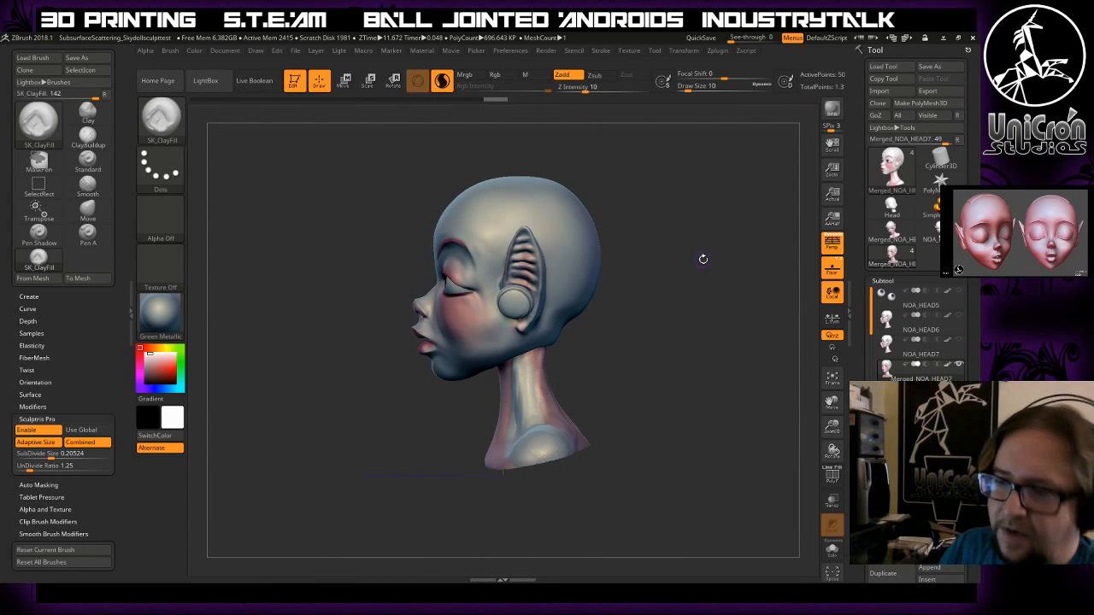
- Try isolating the front of the face with a rectangular selection, and show the whole head again
mouse_move(337, 173)
ctrl+shift+mouse_down()
mouse_move(466, 433)
mouse_move(490, 425)
mouse_move(479, 383)
ctrl+shift+mouse_up()
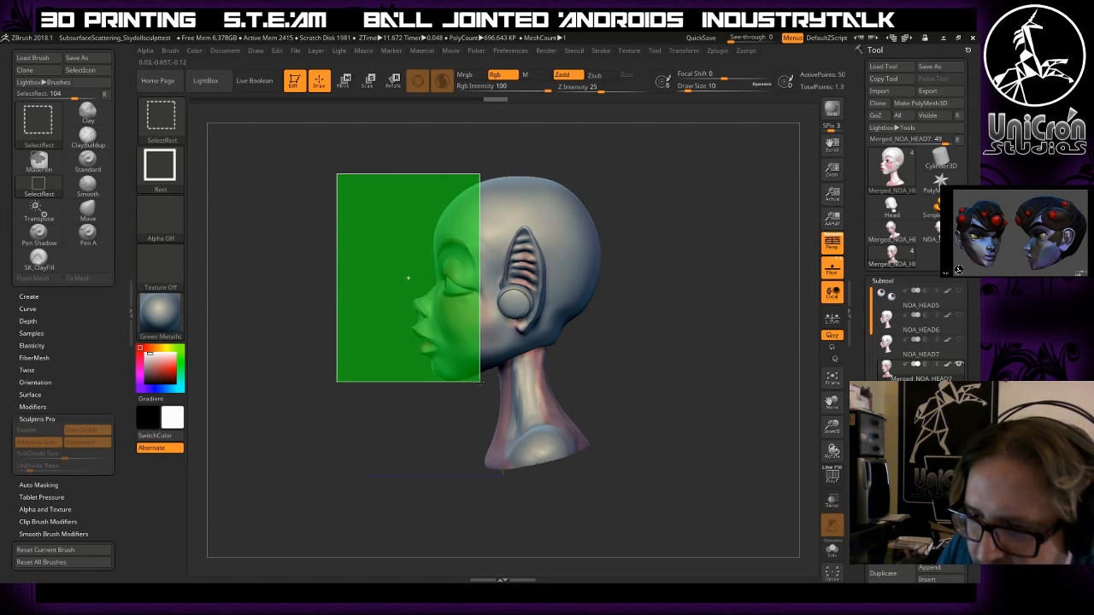
ctrl+shift+drag(479, 382, 462, 413)
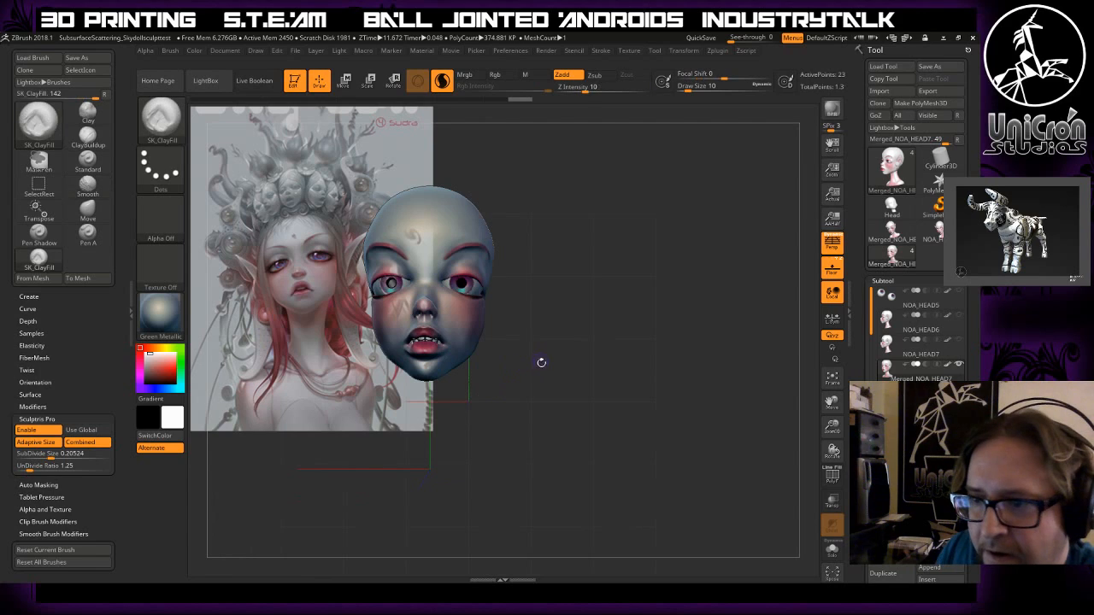
mouse_move(563, 386)
mouse_down()
mouse_move(633, 378)
mouse_move(584, 384)
mouse_up()
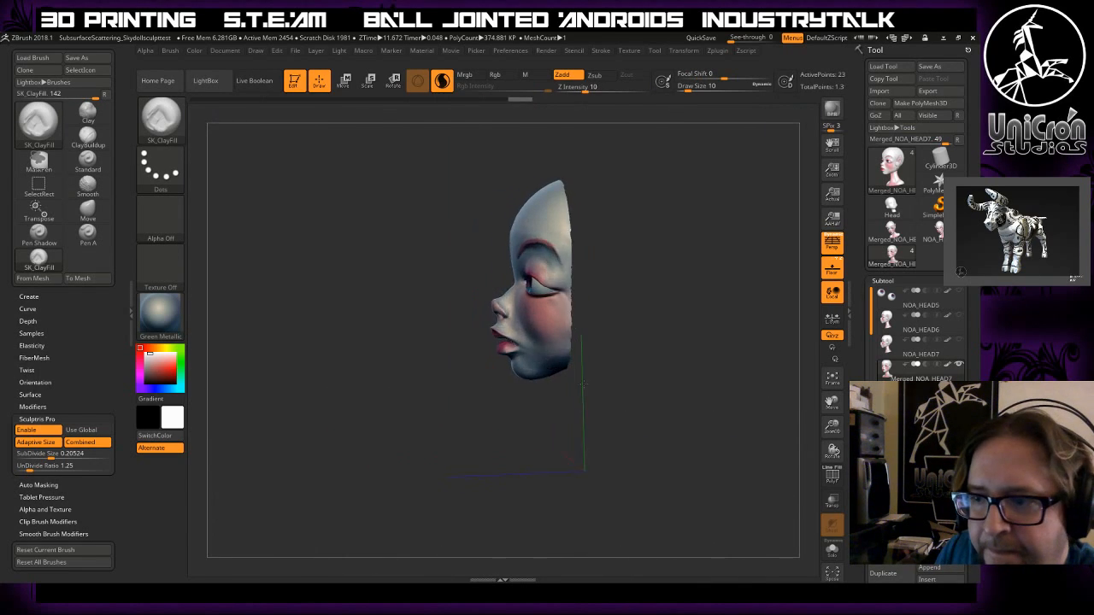
ctrl+shift+click(635, 351)
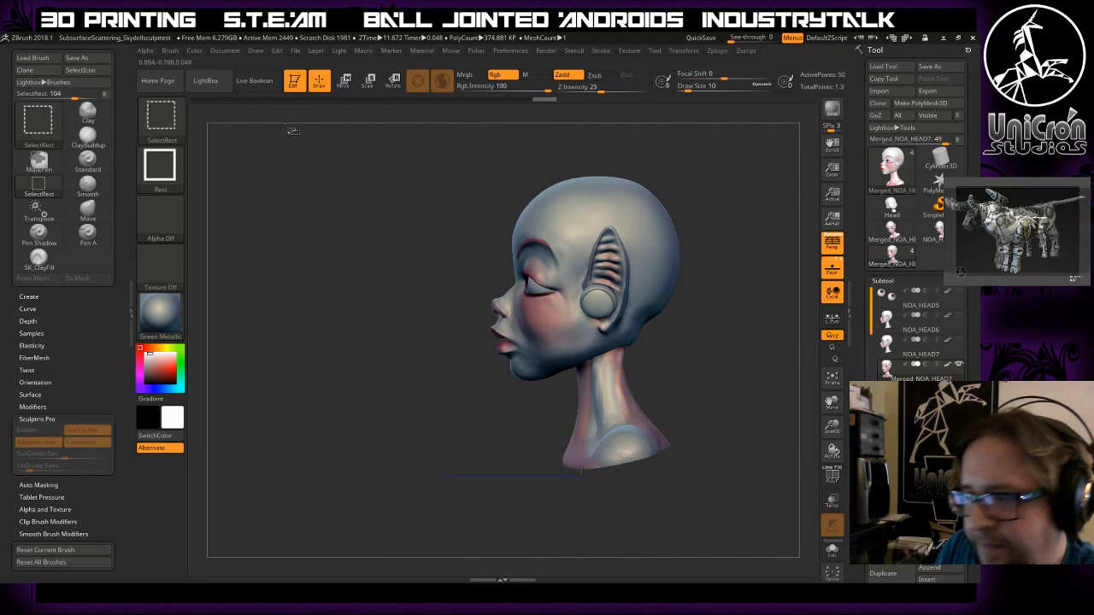
- Cut away the back of the head with TrimCurve along a vertical line between the eye and the ear
click(160, 116)
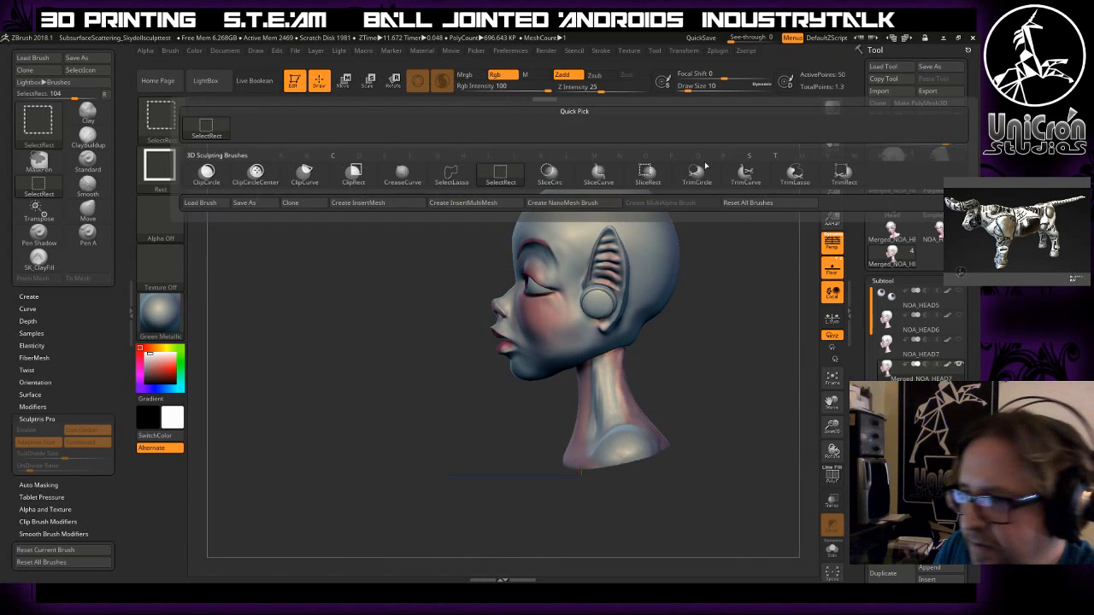
click(598, 172)
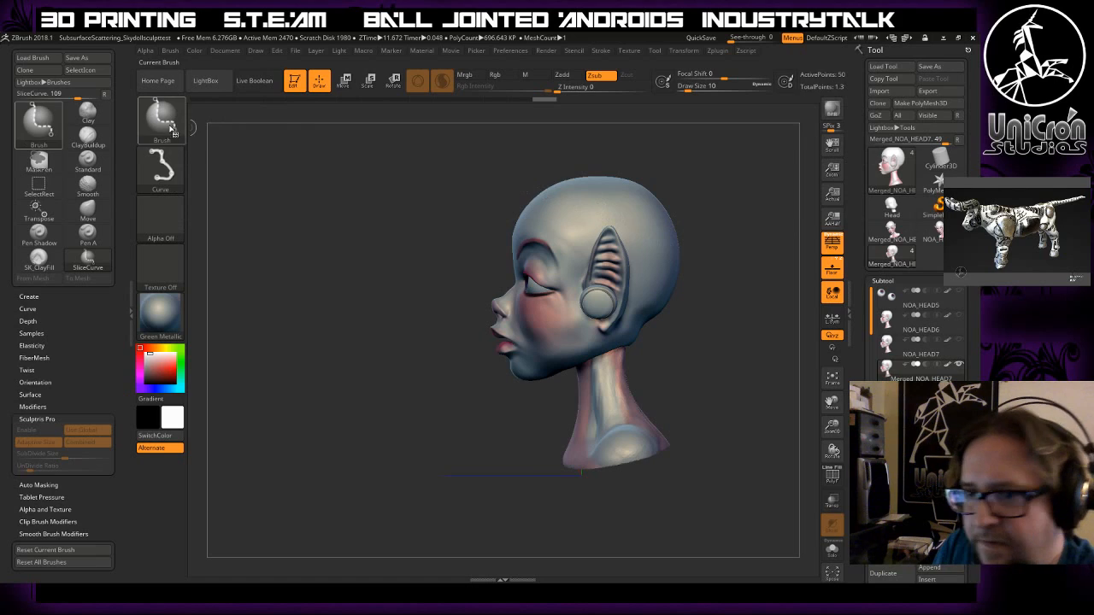
click(161, 116)
click(757, 175)
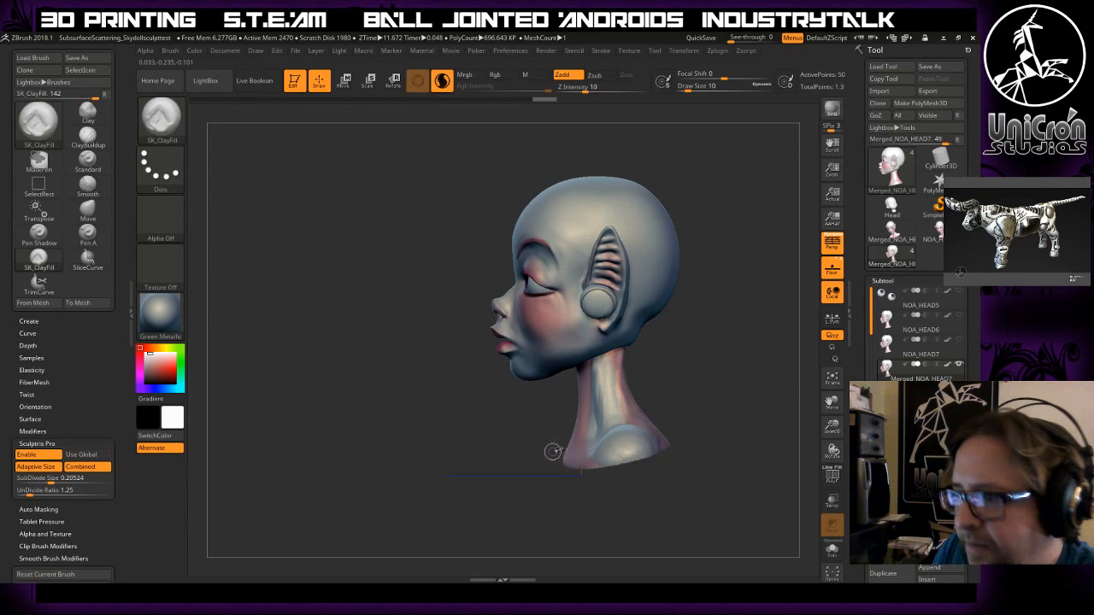
mouse_move(568, 312)
ctrl+shift+mouse_down()
mouse_move(582, 135)
mouse_move(603, 174)
mouse_move(535, 502)
mouse_move(555, 241)
mouse_move(530, 252)
mouse_move(551, 417)
mouse_move(574, 428)
ctrl+shift+mouse_up()
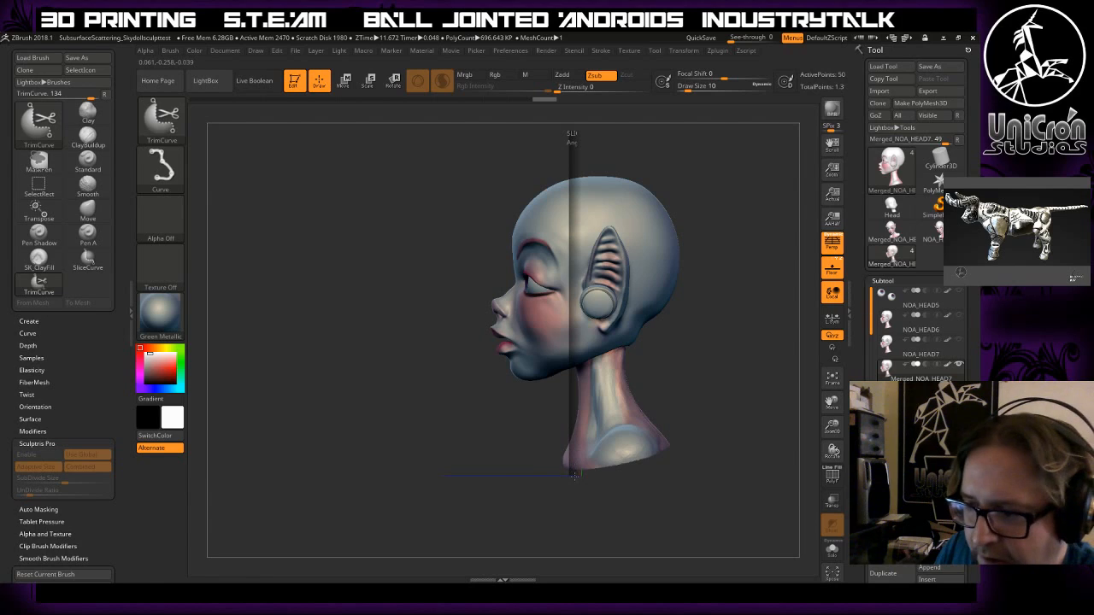
ctrl+shift+drag(581, 475, 576, 484)
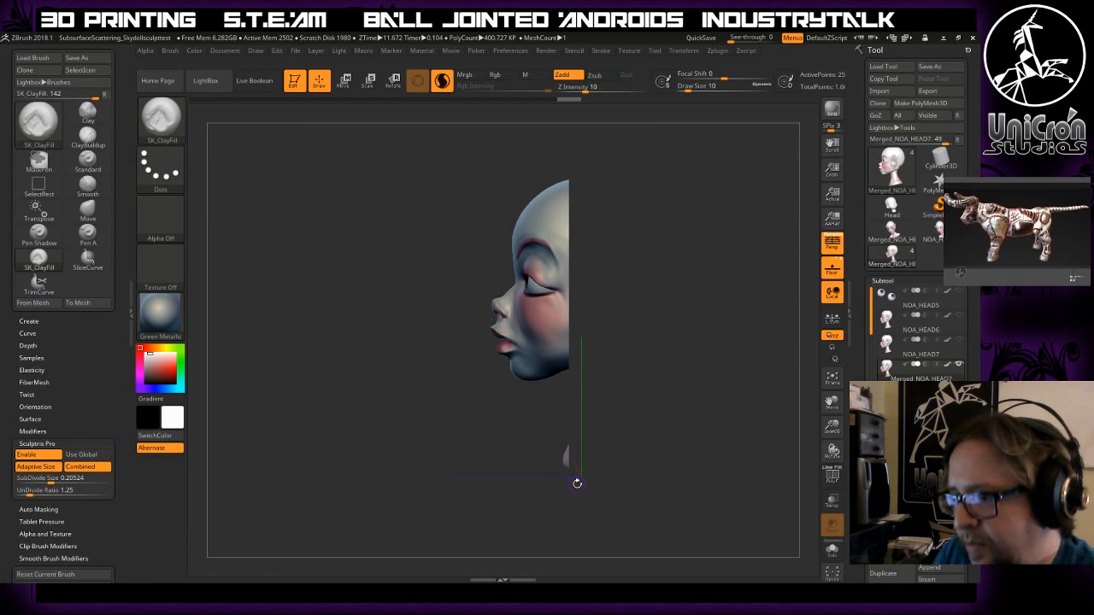
- Examine the flat cut behind the face and trim off the leftover neck fragment below the chin
drag(786, 275, 762, 262)
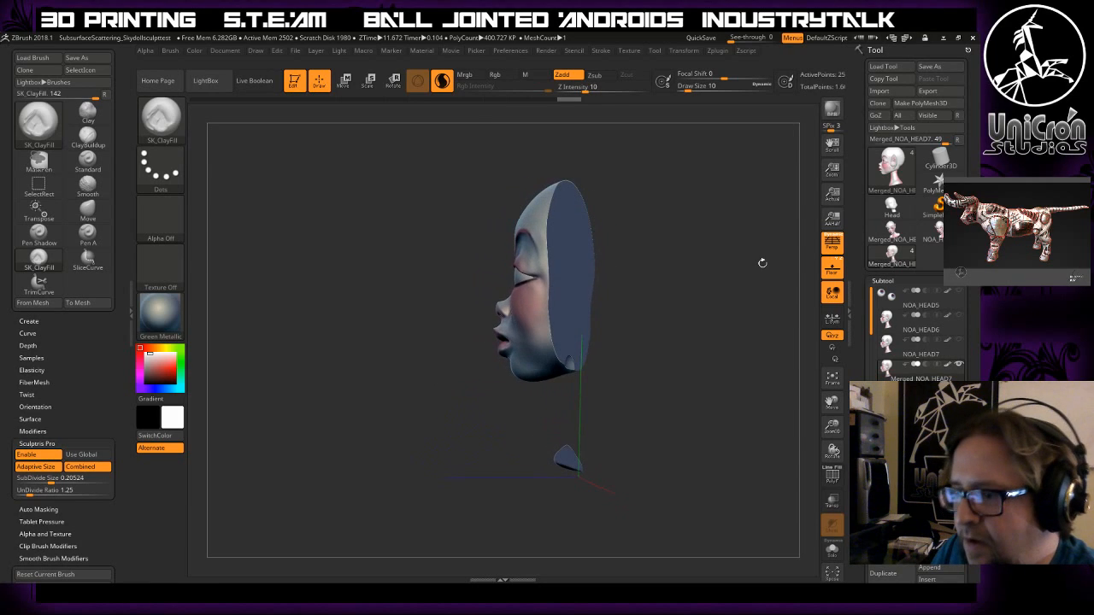
mouse_move(743, 313)
mouse_down()
mouse_move(795, 333)
mouse_move(756, 324)
mouse_up()
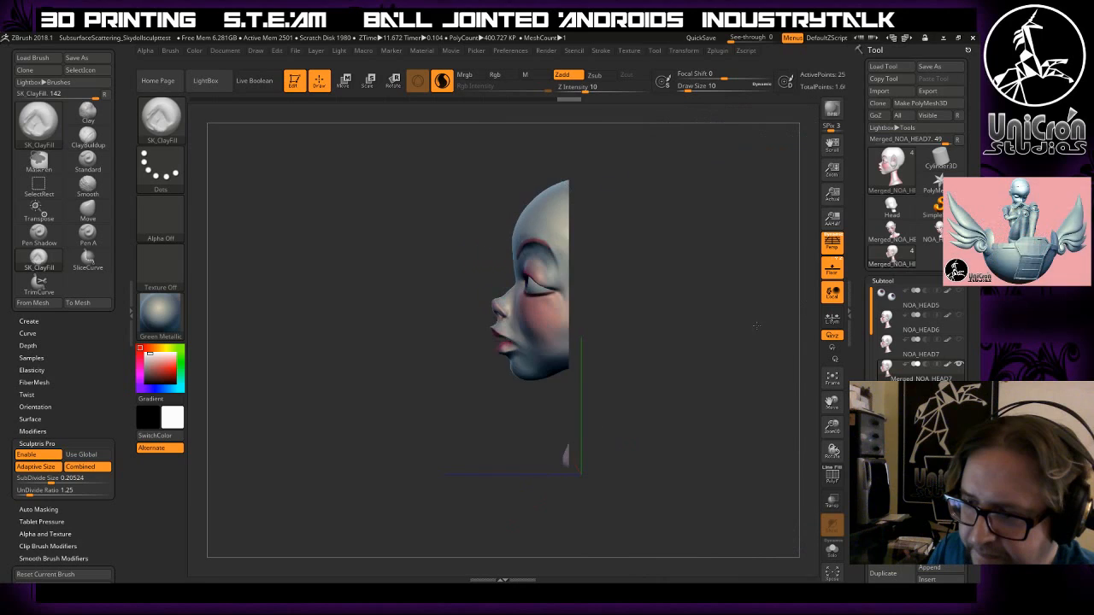
mouse_move(613, 300)
ctrl+shift+mouse_down()
mouse_move(559, 405)
mouse_move(499, 434)
ctrl+shift+mouse_up()
mouse_move(673, 351)
mouse_down()
mouse_move(611, 356)
mouse_move(686, 351)
mouse_move(697, 340)
mouse_move(627, 349)
mouse_move(682, 344)
mouse_move(681, 319)
mouse_up()
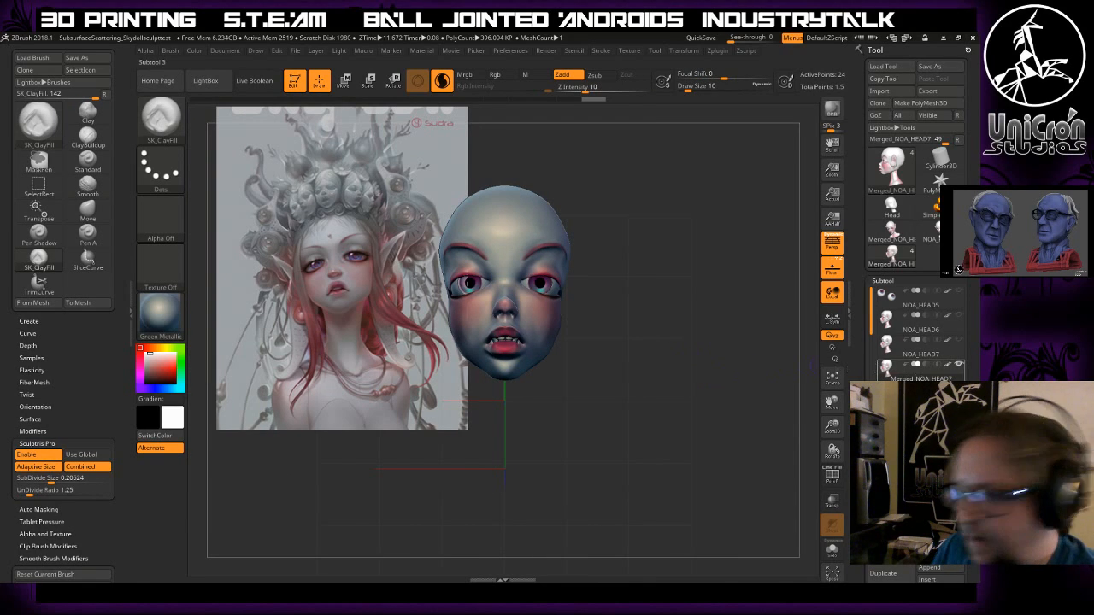
- Isolate the two eyeballs and inspect their irises up close with perspective turned off and on
alt+drag(622, 329, 670, 477)
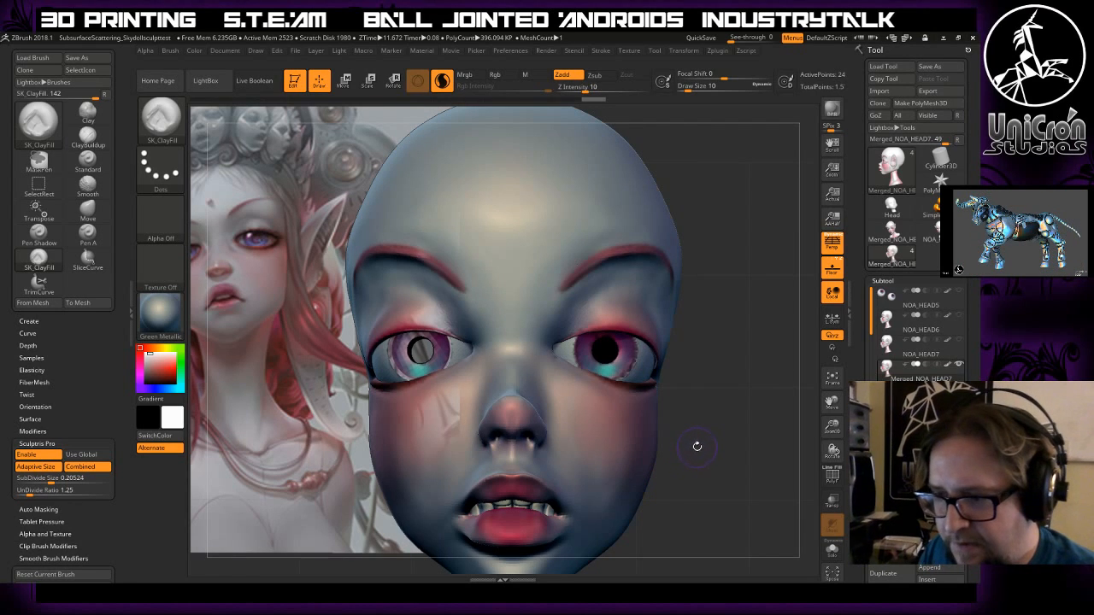
mouse_move(697, 449)
mouse_down()
mouse_move(731, 419)
mouse_move(718, 392)
mouse_move(745, 455)
mouse_move(747, 369)
mouse_move(724, 362)
mouse_move(761, 363)
mouse_move(761, 323)
mouse_move(742, 303)
mouse_move(726, 323)
mouse_move(601, 272)
mouse_move(773, 225)
mouse_up()
ctrl+shift+click(711, 296)
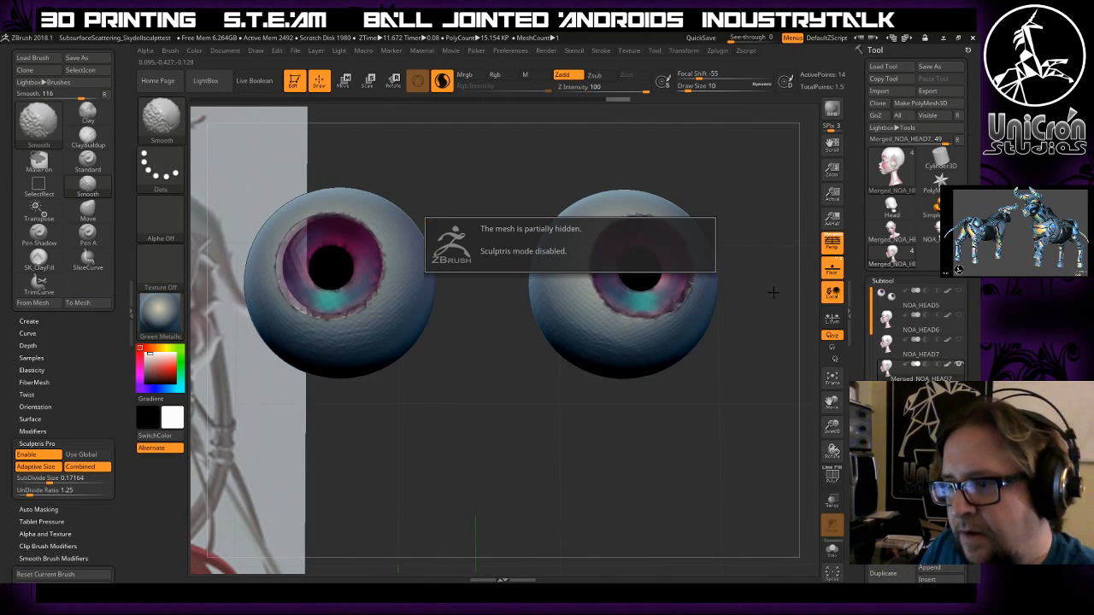
mouse_move(775, 306)
mouse_down()
mouse_move(750, 276)
mouse_move(749, 320)
mouse_up()
mouse_move(748, 360)
mouse_down()
mouse_move(740, 371)
mouse_move(742, 259)
mouse_move(746, 378)
mouse_up()
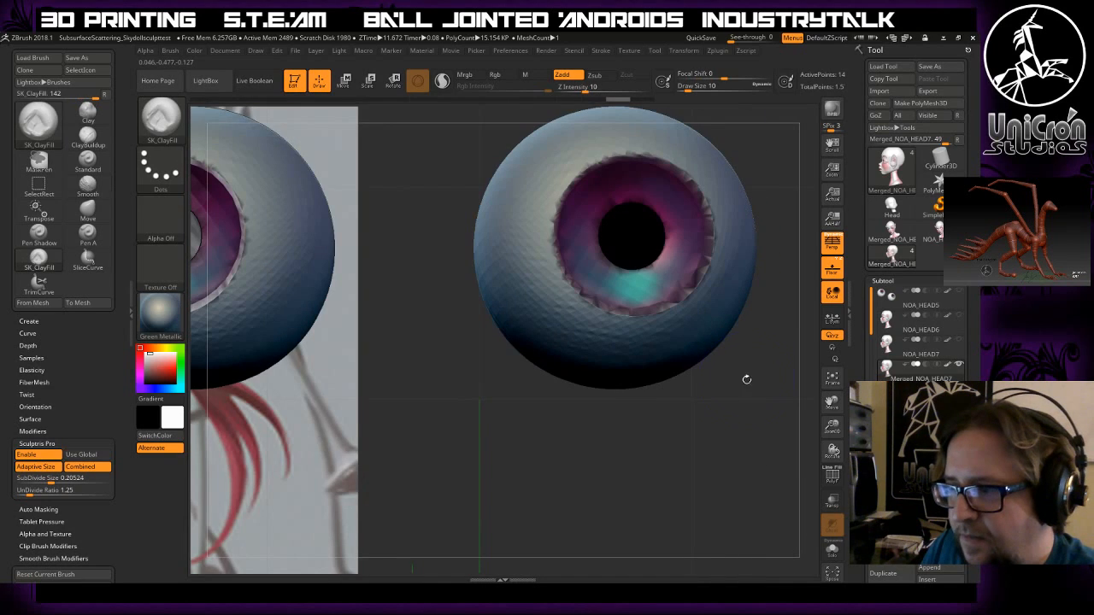
click(833, 245)
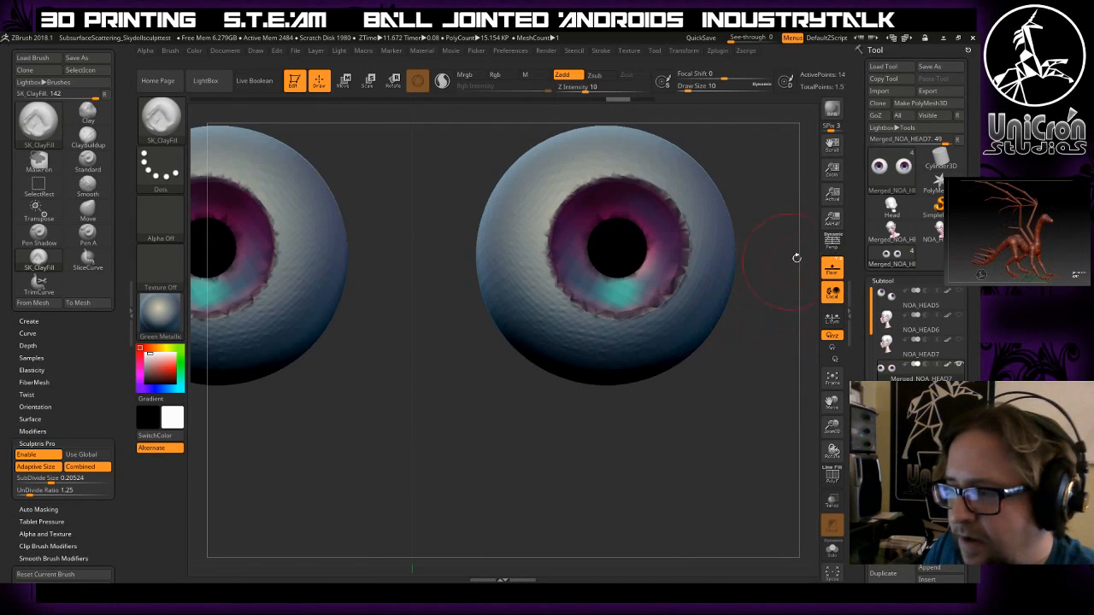
click(831, 244)
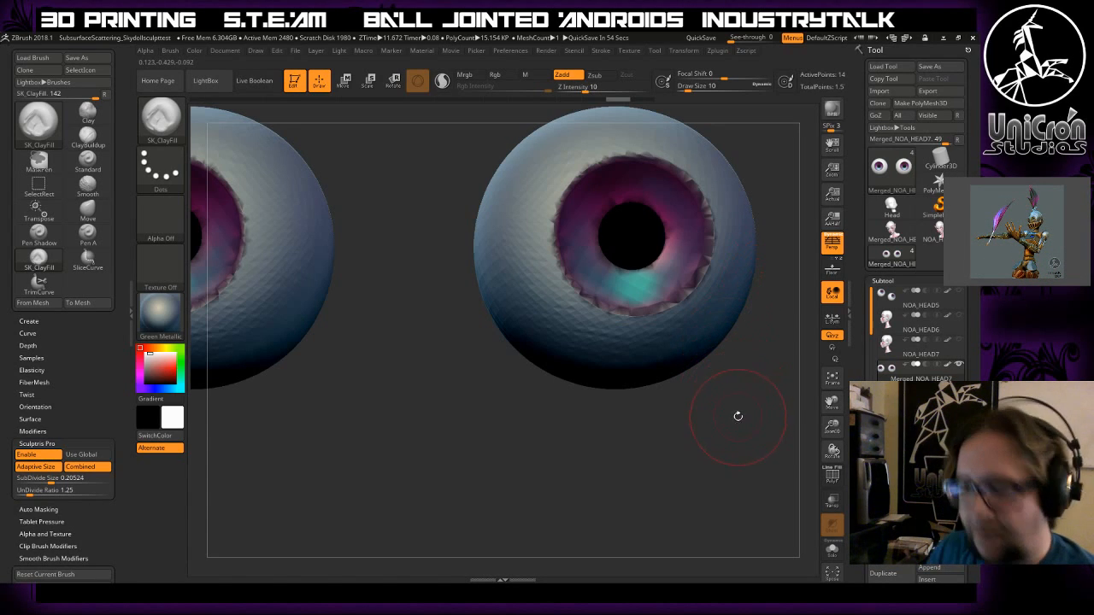
- Try smoothing the isolated eyeballs, undo the stroke, and try enabling Sculptris Pro on them
key(f)
mouse_move(743, 389)
mouse_down()
mouse_move(706, 392)
mouse_move(728, 384)
mouse_up()
shift+drag(638, 349, 640, 352)
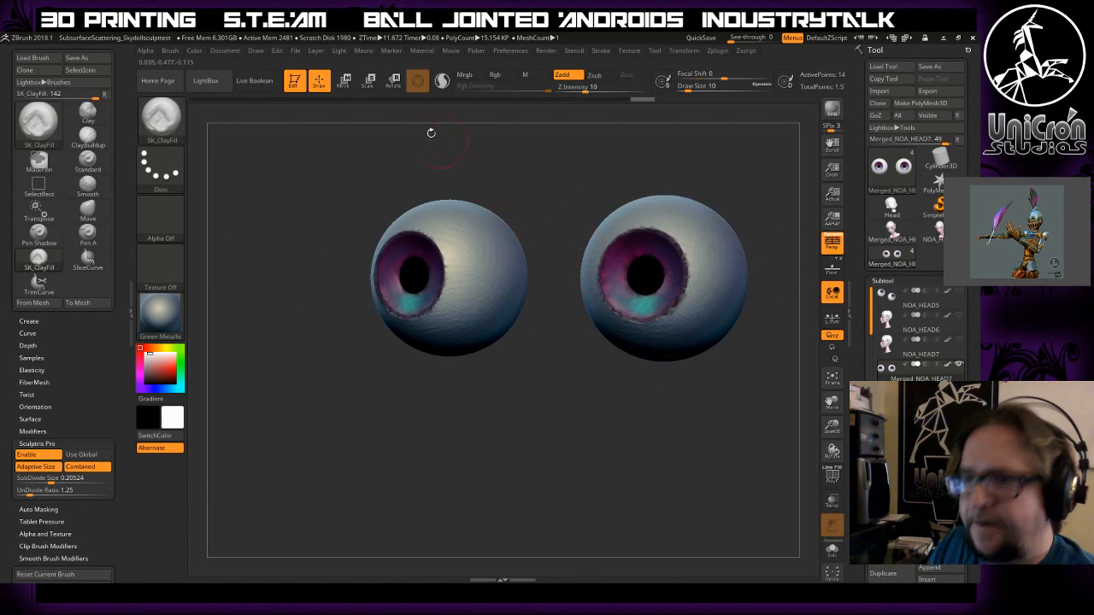
key(ctrl+z)
click(442, 81)
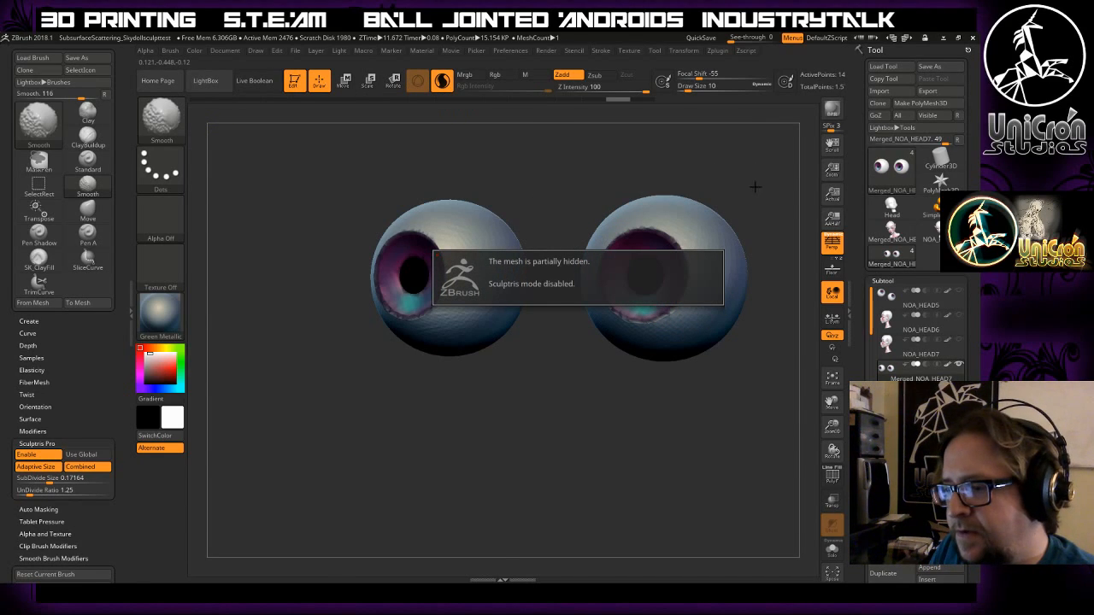
mouse_move(716, 374)
mouse_down()
mouse_move(769, 370)
mouse_move(693, 358)
mouse_move(756, 359)
mouse_up()
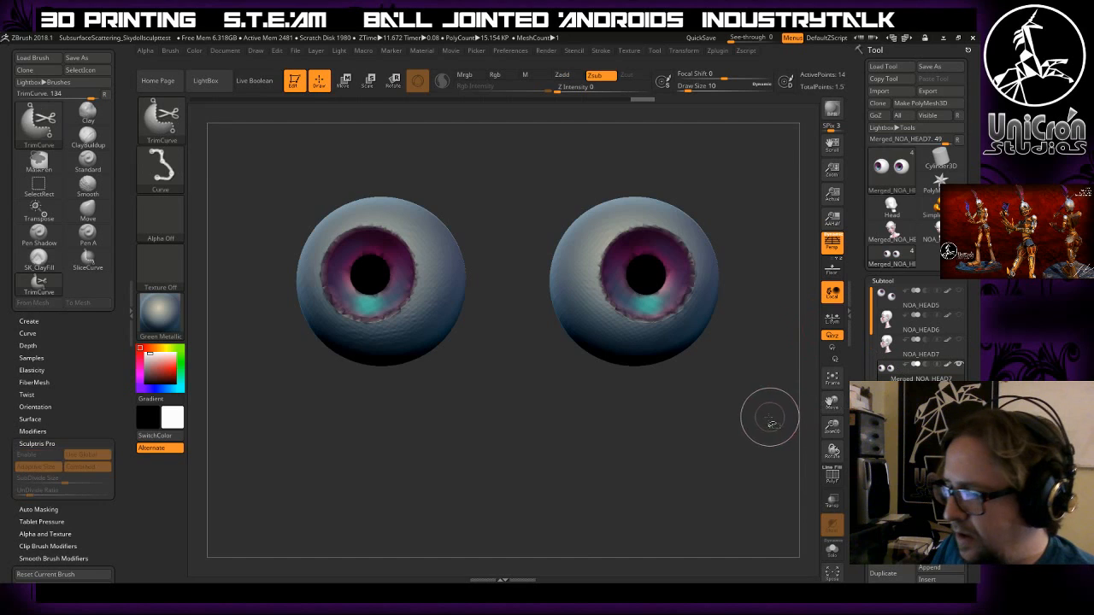
- Invert the visibility to hide the eyeballs and examine the trimmed face through its open eye sockets
ctrl+shift+click(771, 418)
ctrl+shift+click(701, 440)
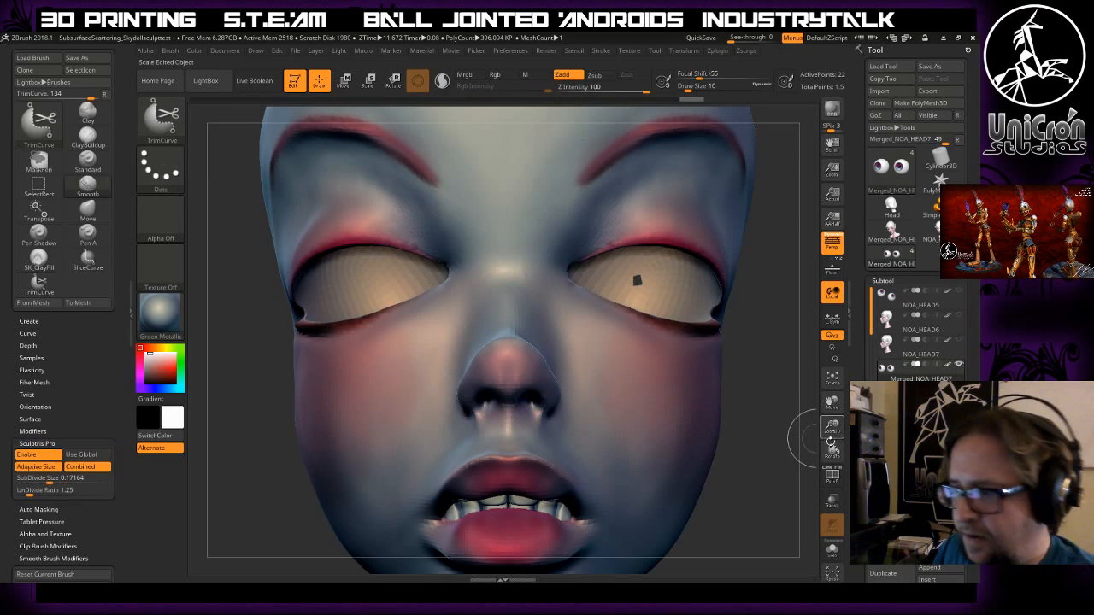
drag(790, 435, 959, 270)
drag(705, 442, 752, 368)
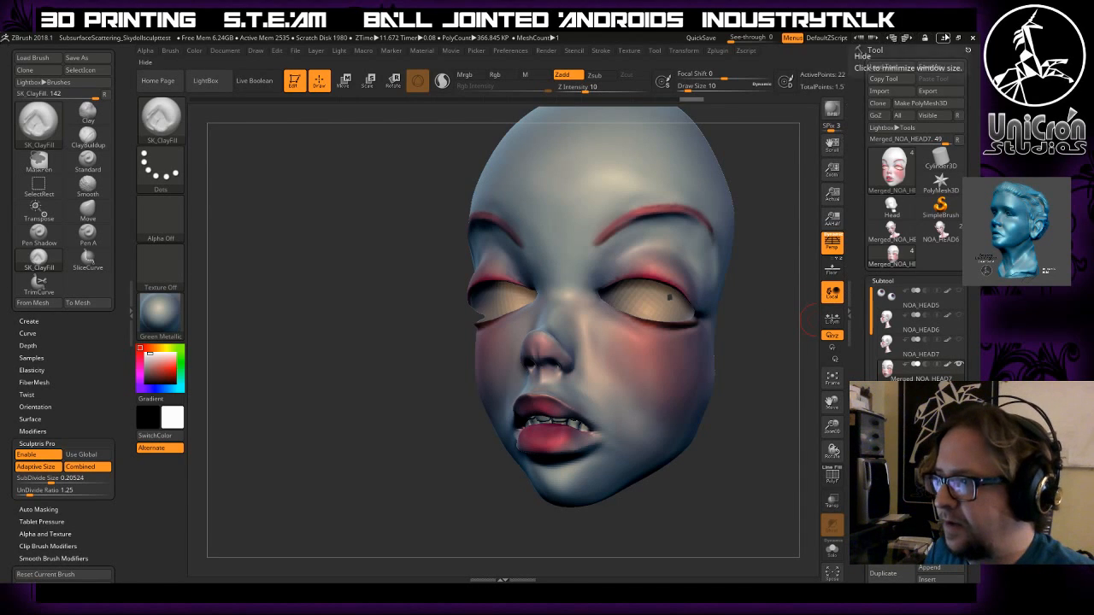
- Turn the floor grid and reference image on, and show the complete face mask with its eyeballs
click(832, 268)
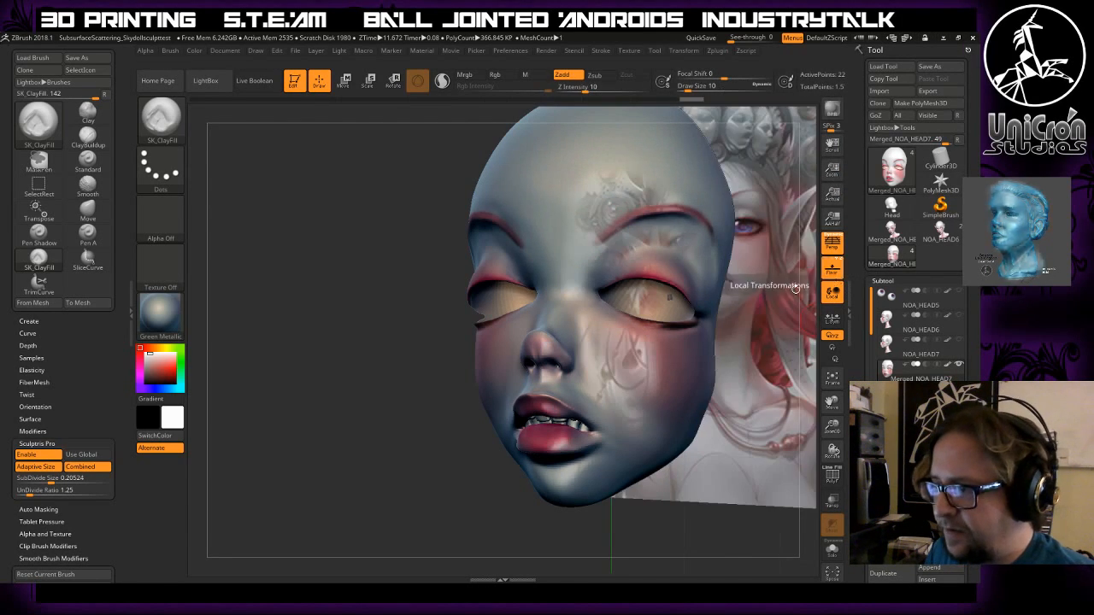
drag(400, 205, 405, 230)
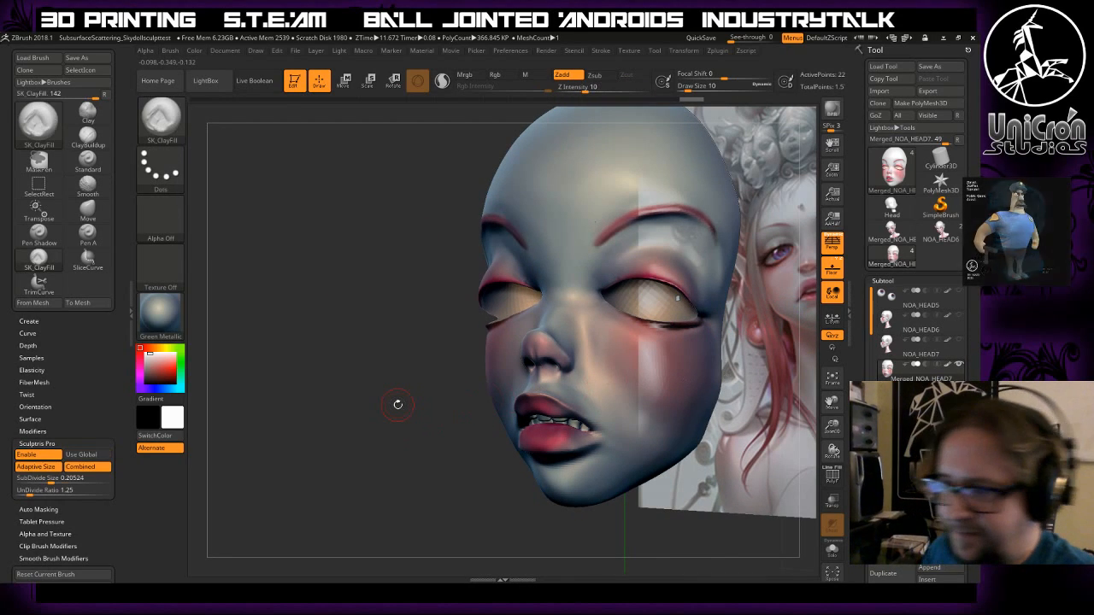
shift+drag(449, 362, 723, 347)
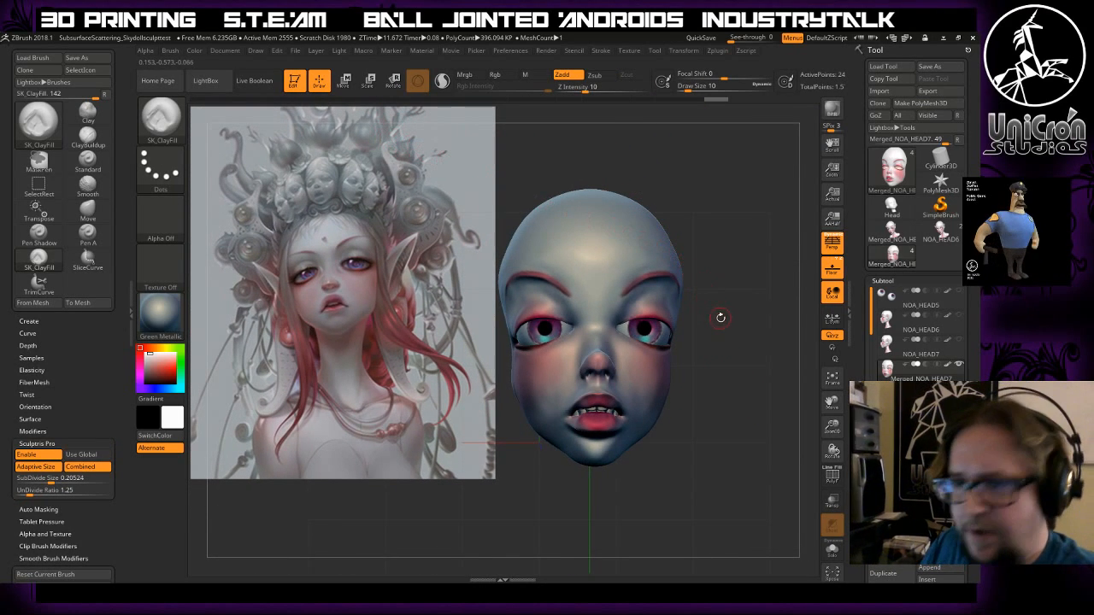
- Try remeshing the merged face mask with DynaMesh at a resolution of 1768, inspect it up close, and undo the remesh
alt+drag(724, 310, 744, 336)
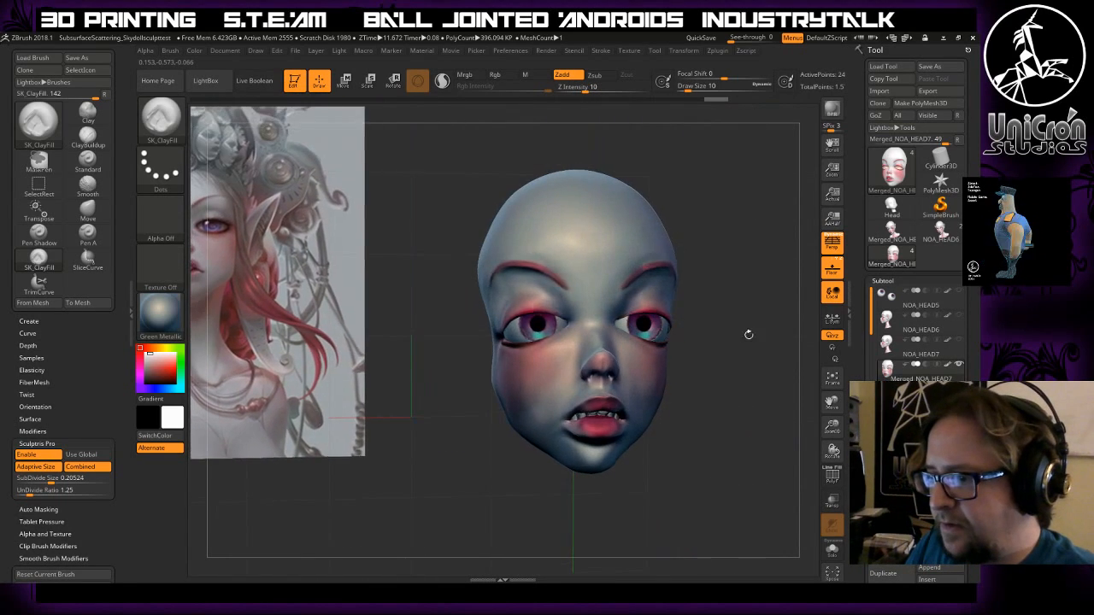
scroll(917, 371, down, 5)
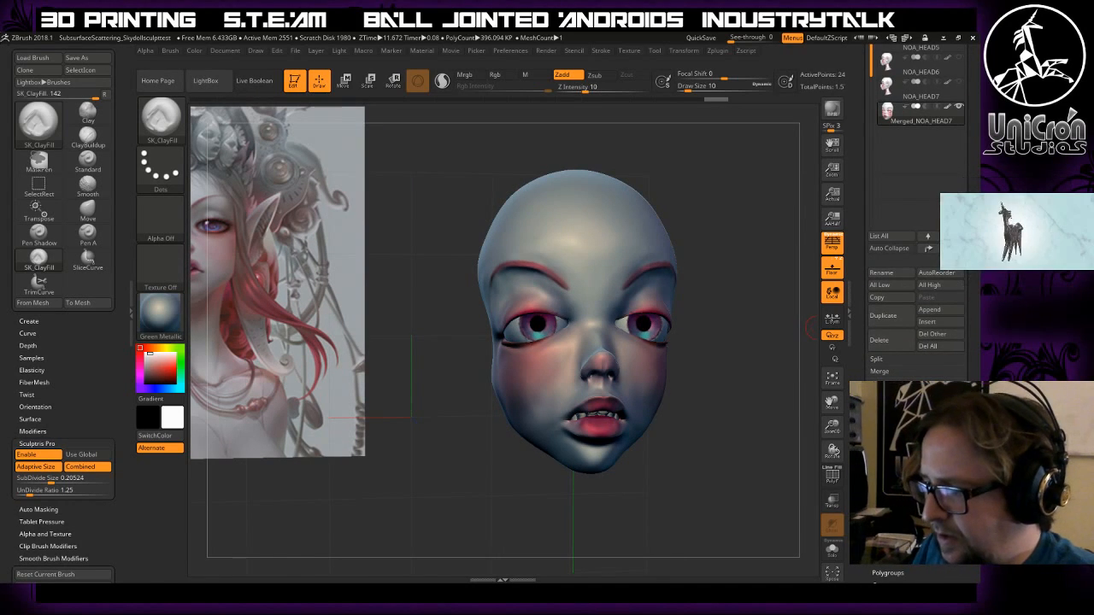
scroll(915, 256, down, 1)
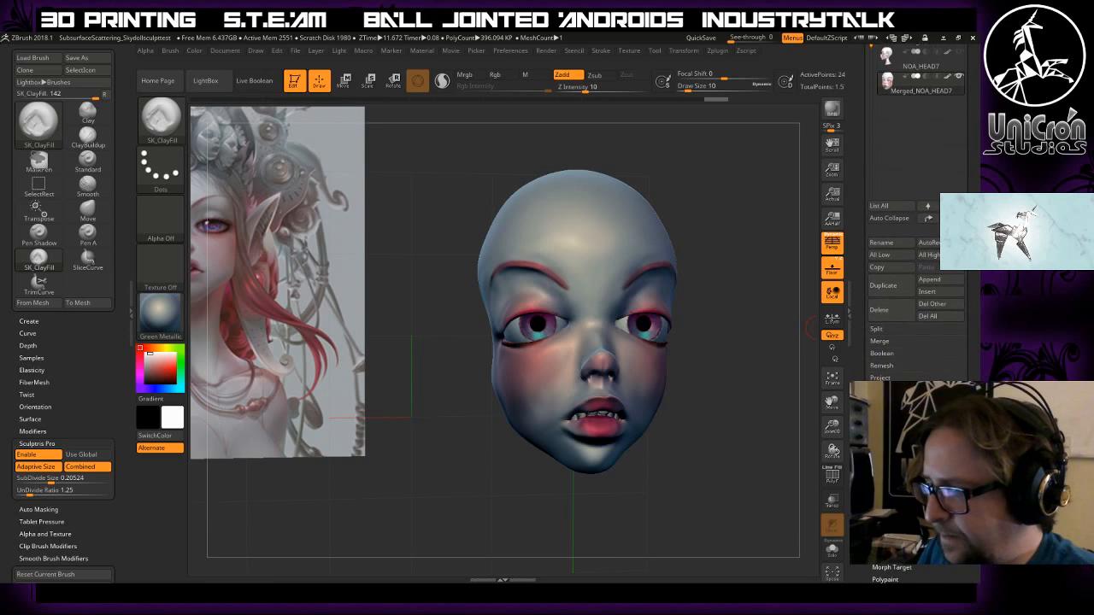
scroll(878, 301, down, 5)
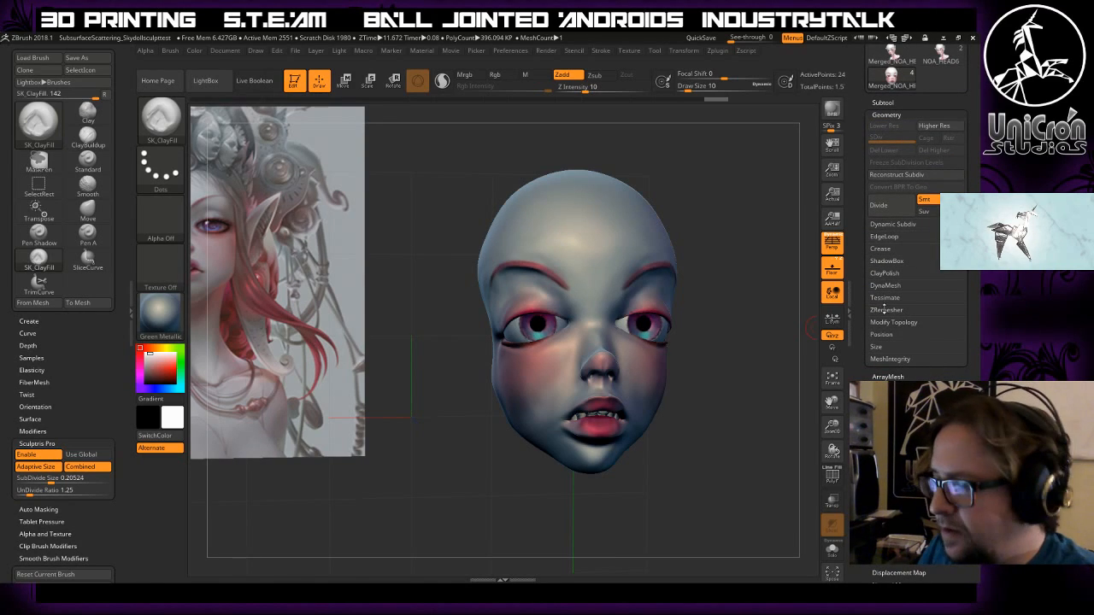
click(884, 309)
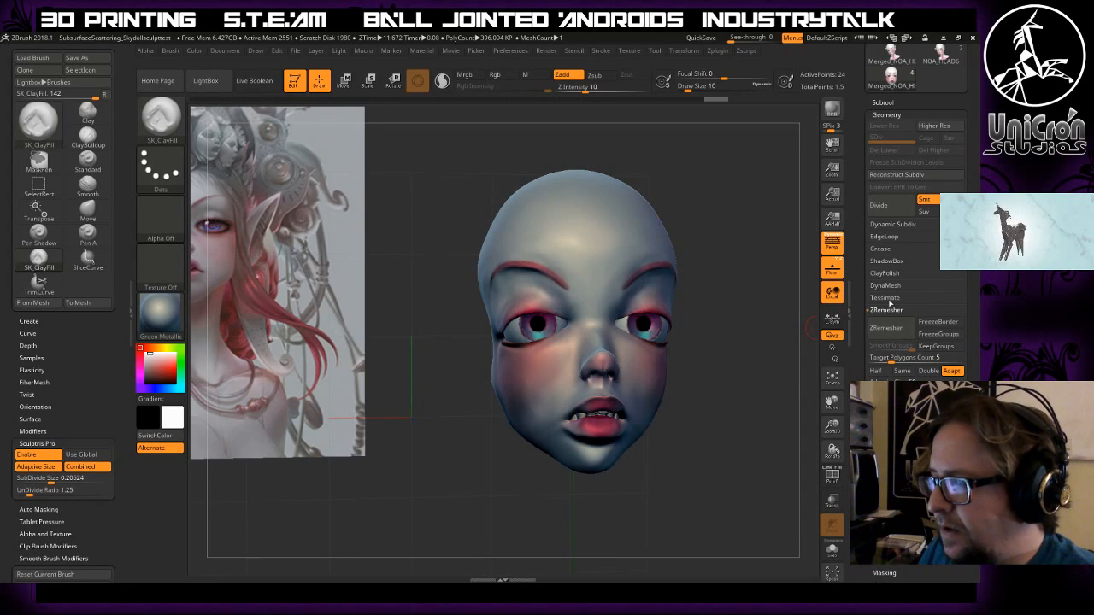
click(885, 286)
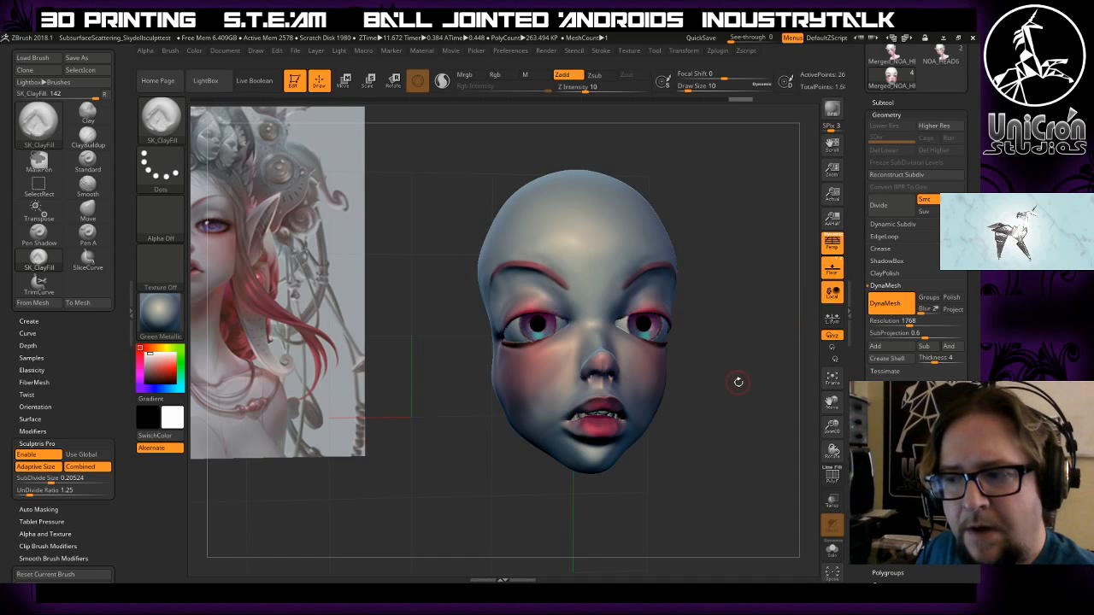
mouse_move(742, 378)
mouse_down()
mouse_move(671, 351)
mouse_move(760, 334)
mouse_move(778, 495)
mouse_move(782, 198)
mouse_up()
key(ctrl+z)
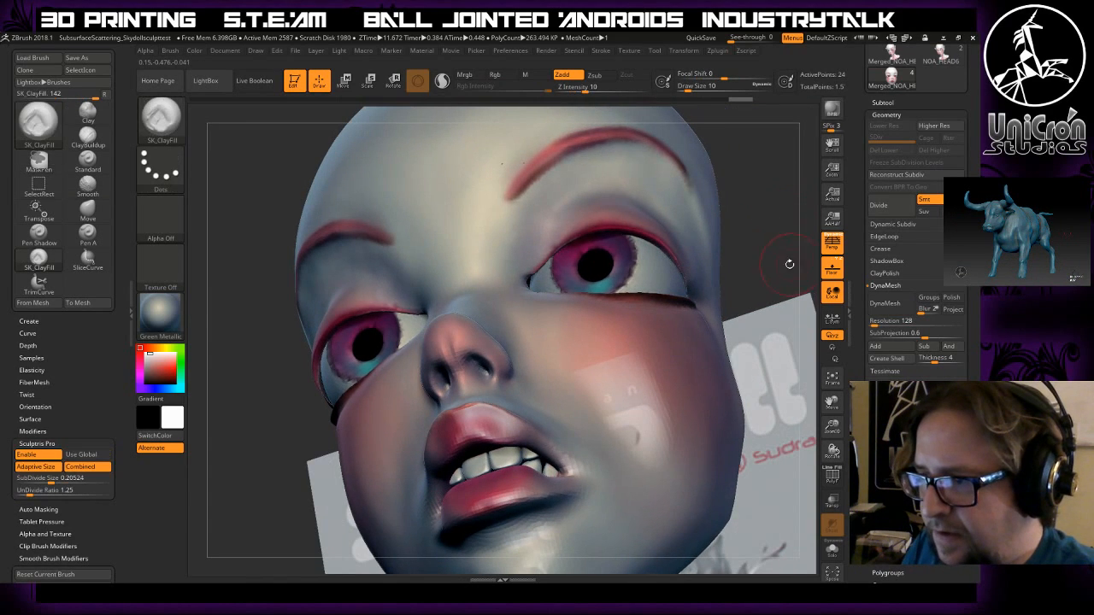
- Try DynaMesh on the face mask at a resolution of about 1200, check the surface, and undo it
drag(891, 322, 908, 322)
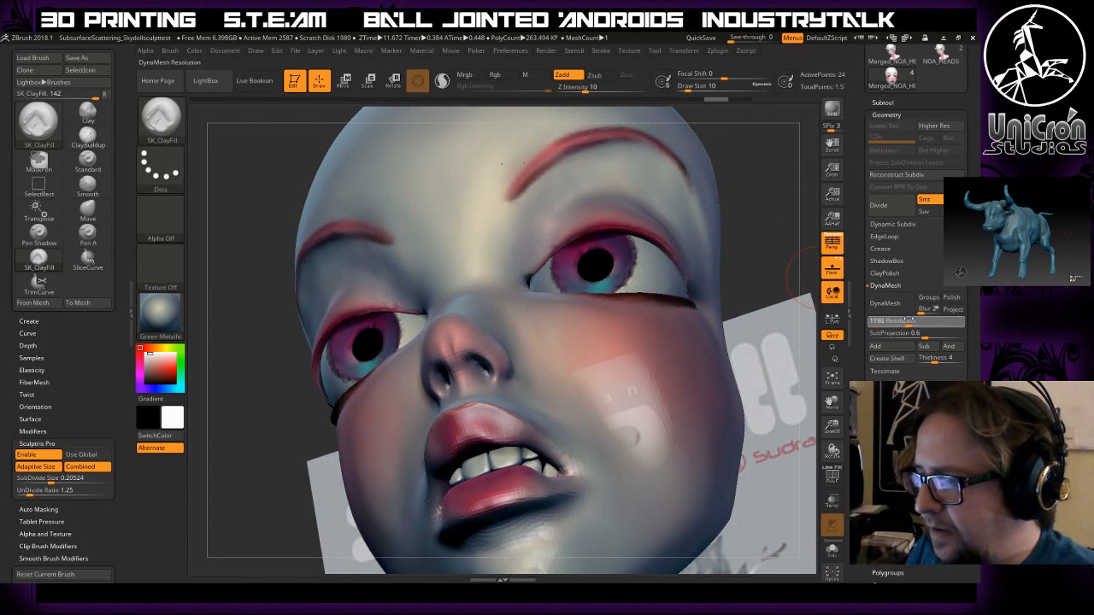
click(890, 307)
drag(755, 249, 760, 223)
key(ctrl+z)
- Remesh the face mask with DynaMesh at a resolution of 2568 and inspect the face up close
drag(890, 322, 927, 322)
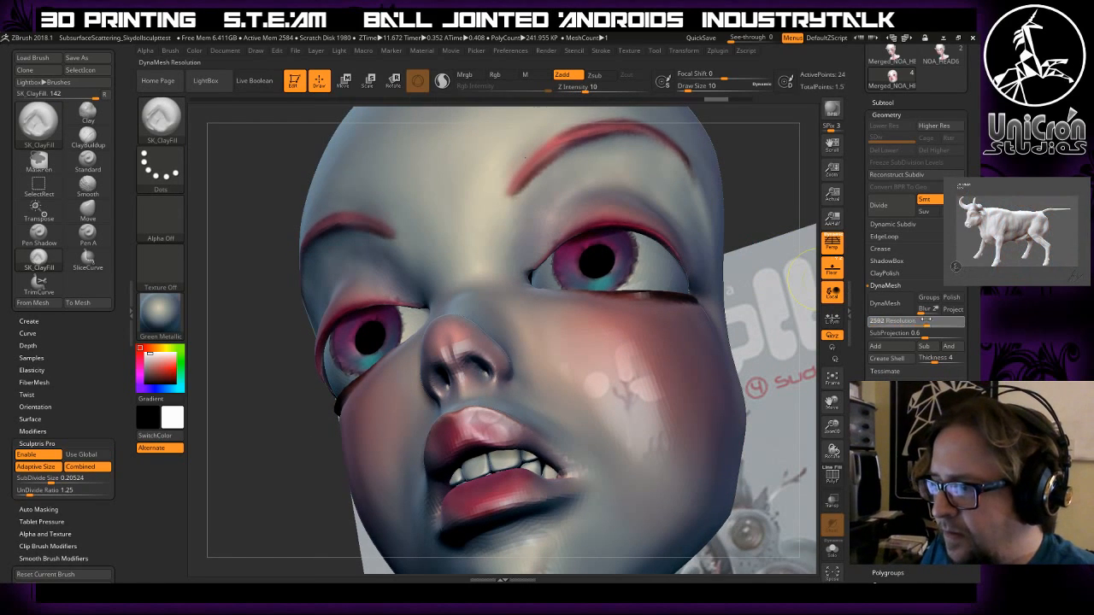
click(888, 303)
drag(765, 199, 775, 258)
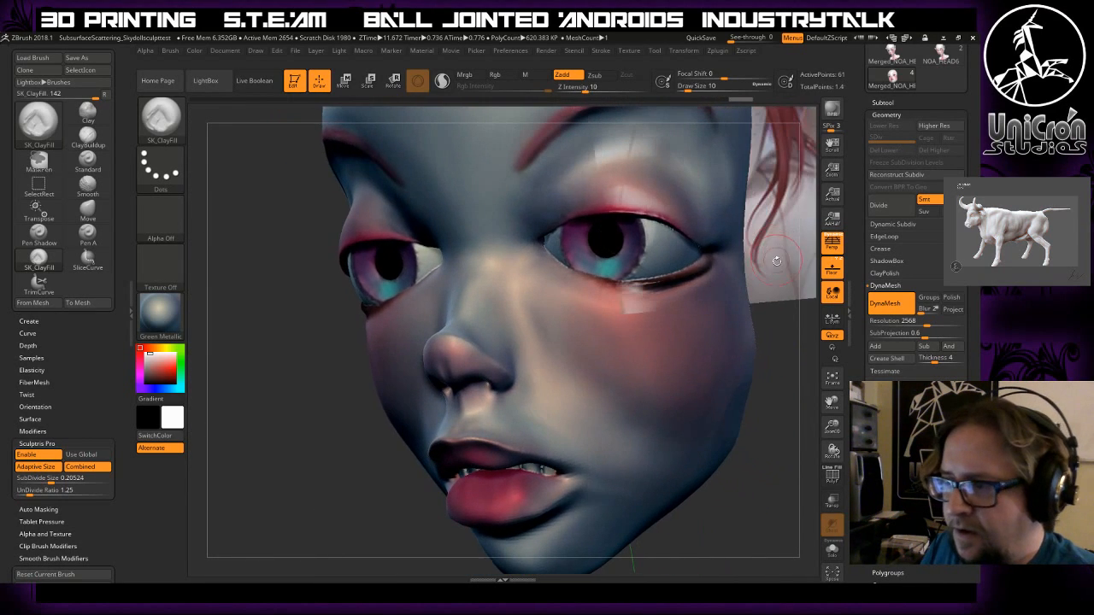
alt+drag(786, 322, 722, 361)
- Enlarge the brush to a draw size of 66 and switch the material to MatCap Gray
key(bracketright)
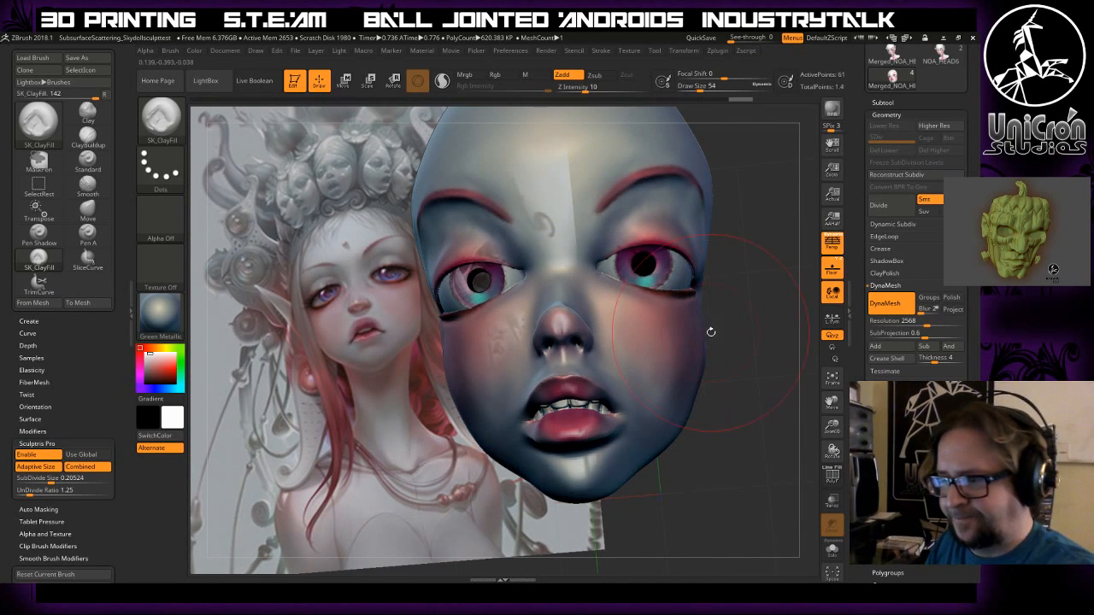
key(bracketright)
drag(767, 213, 754, 256)
click(167, 311)
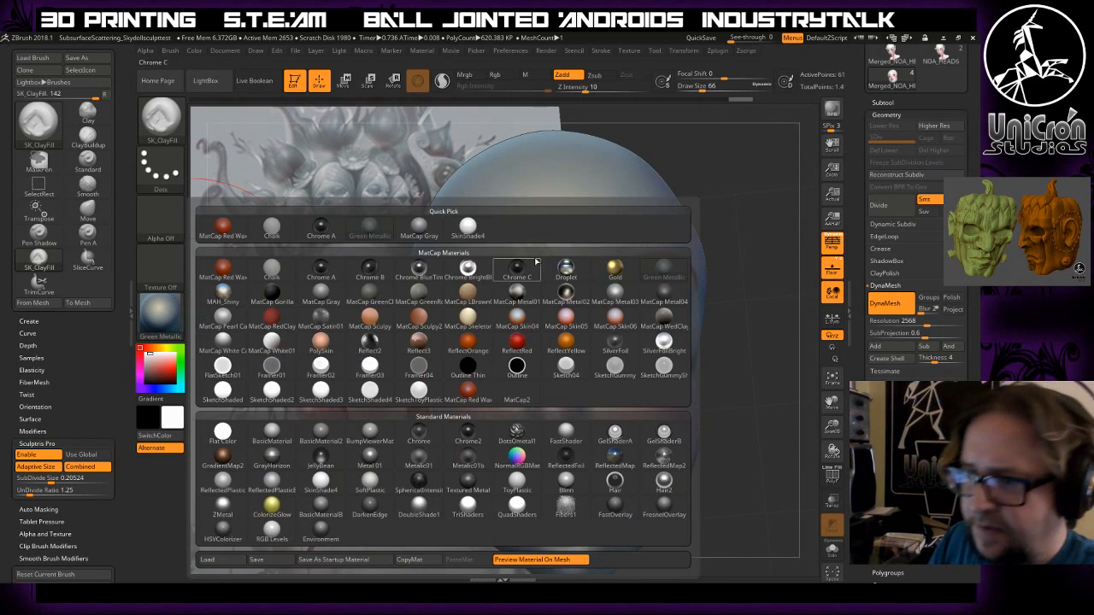
click(320, 294)
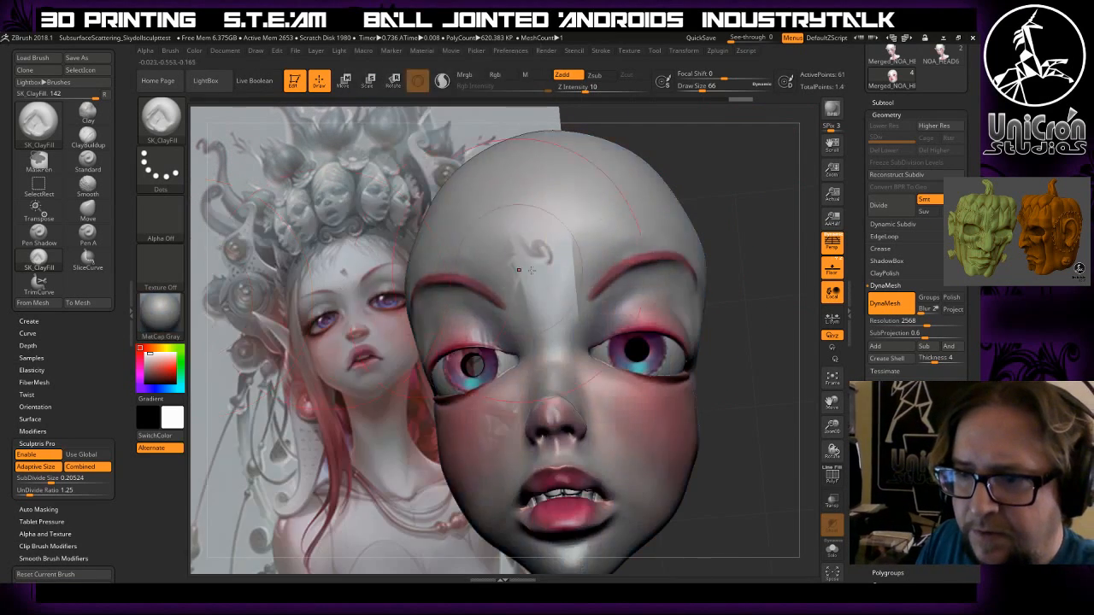
shift+drag(774, 389, 740, 352)
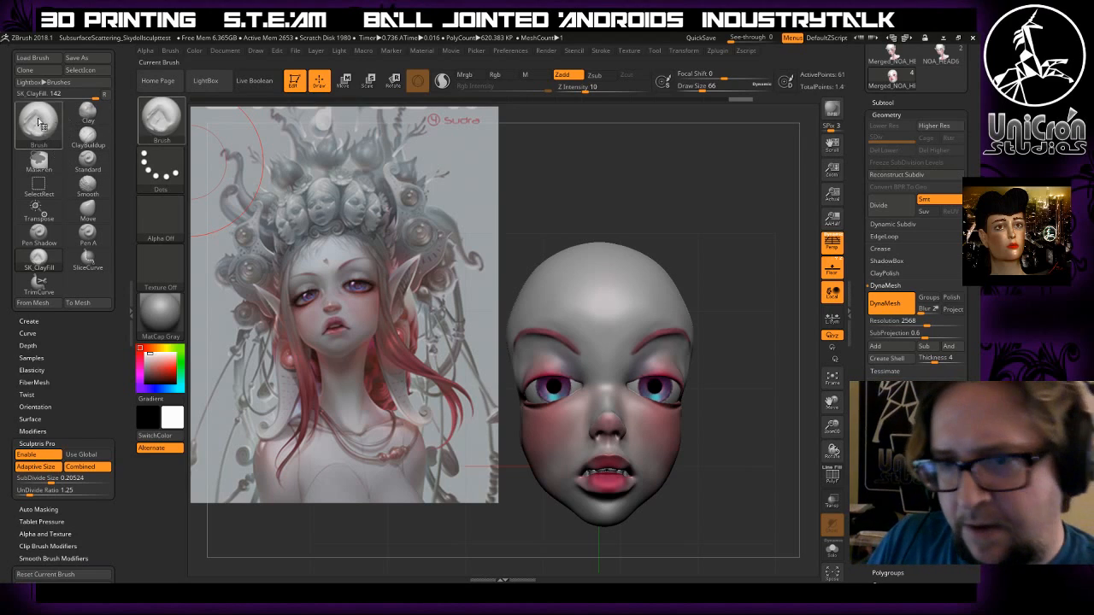
- Set up the Pen A brush to paint colour only, with Rgb on, Zsub off and a draw size of 26
click(88, 233)
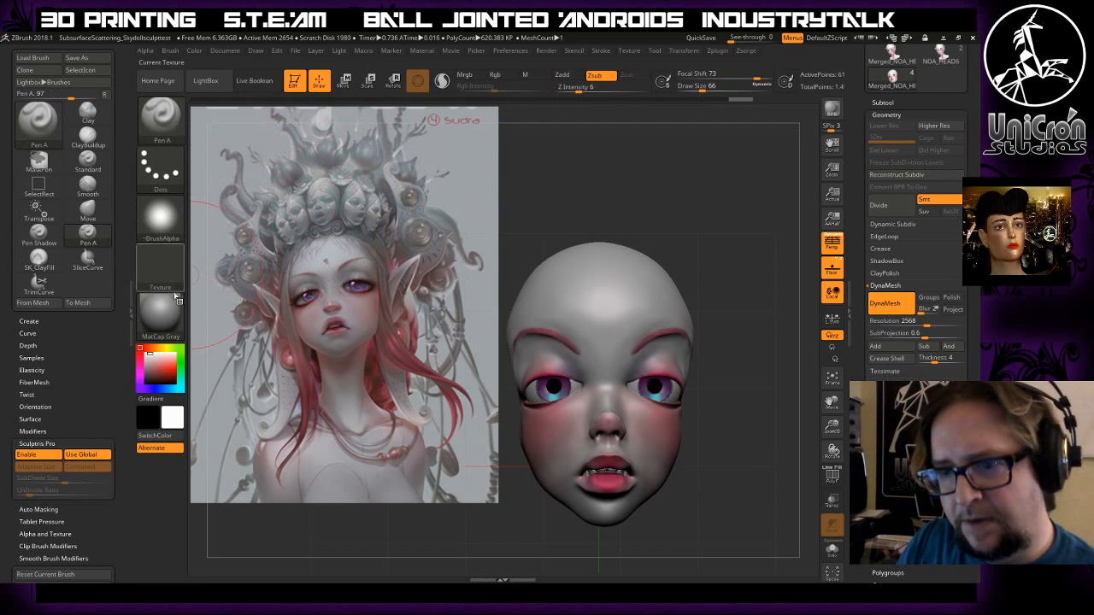
click(502, 75)
click(601, 75)
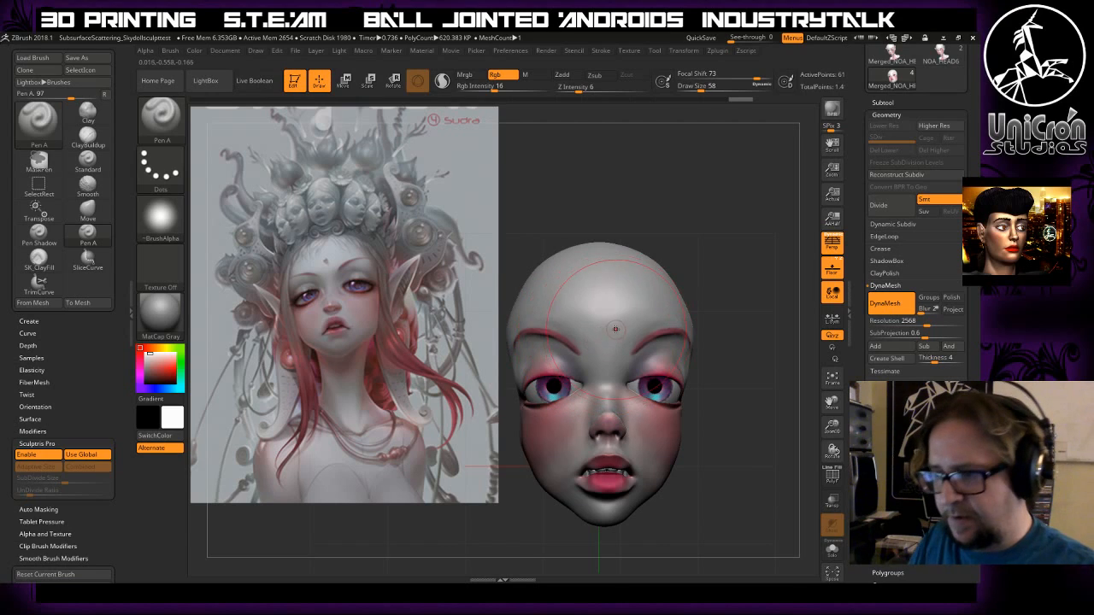
key(bracketleft)
key(bracketleft)
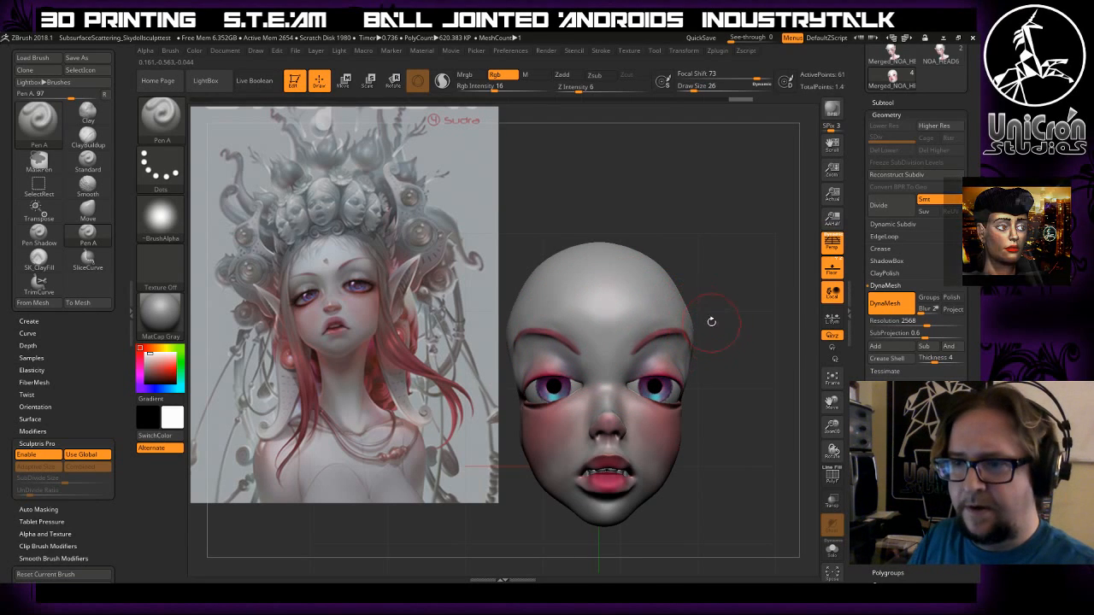
- Try painting out one eyebrow with a small brush, and undo the strokes
mouse_move(755, 349)
mouse_down()
mouse_move(726, 347)
mouse_move(742, 335)
mouse_up()
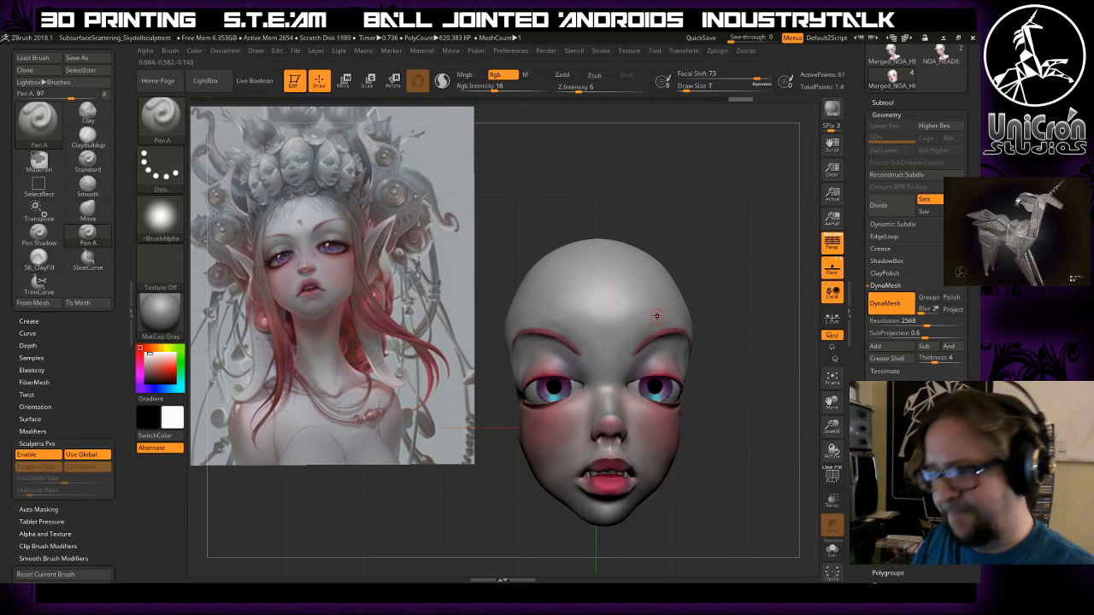
shift+drag(687, 330, 670, 330)
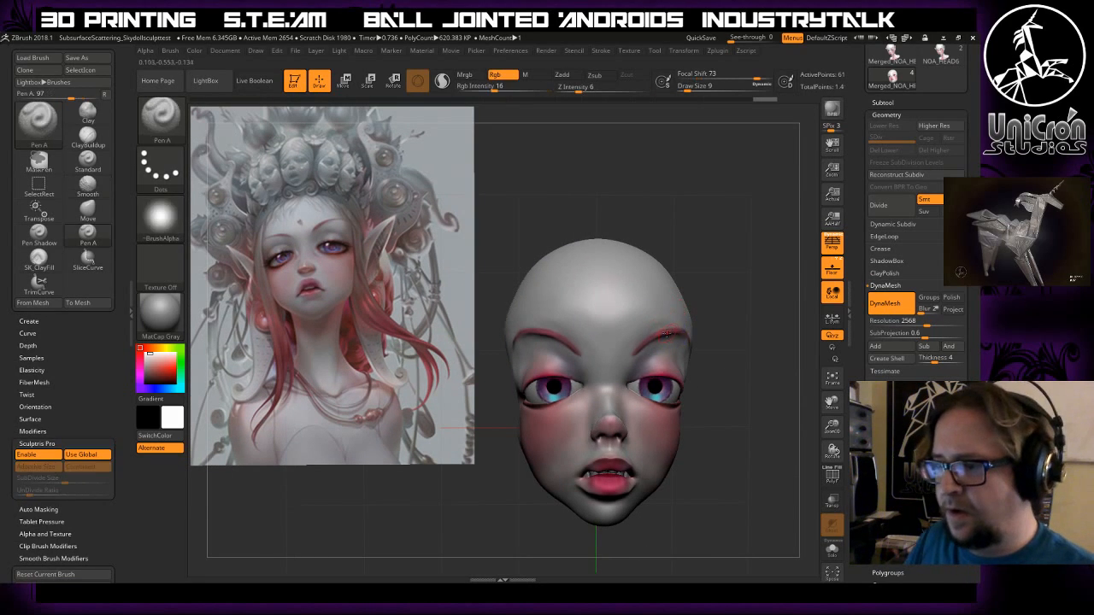
key(shift)
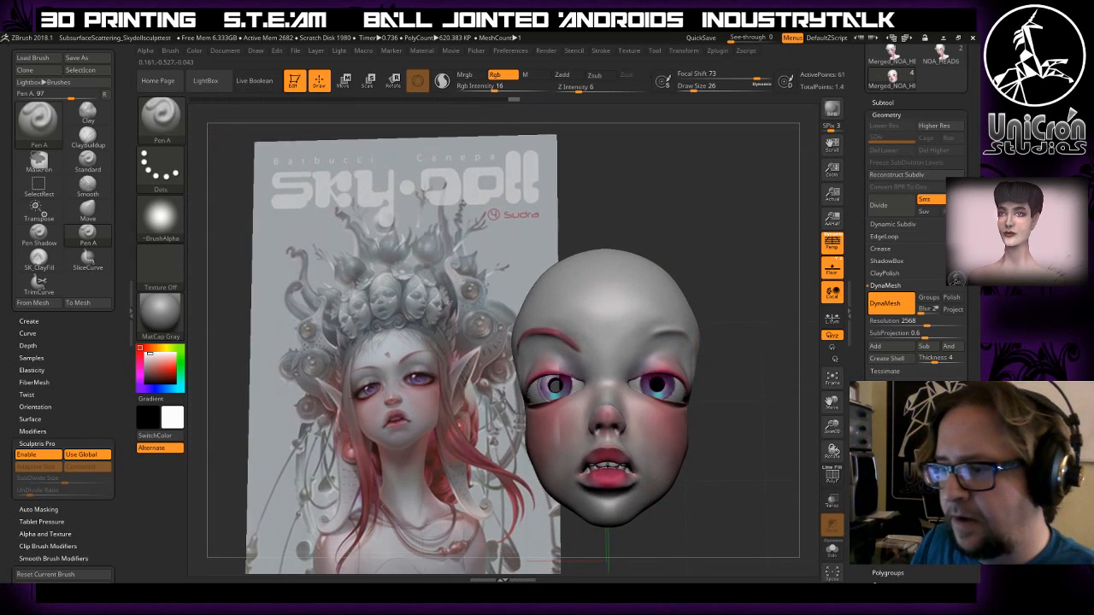
key(ctrl)
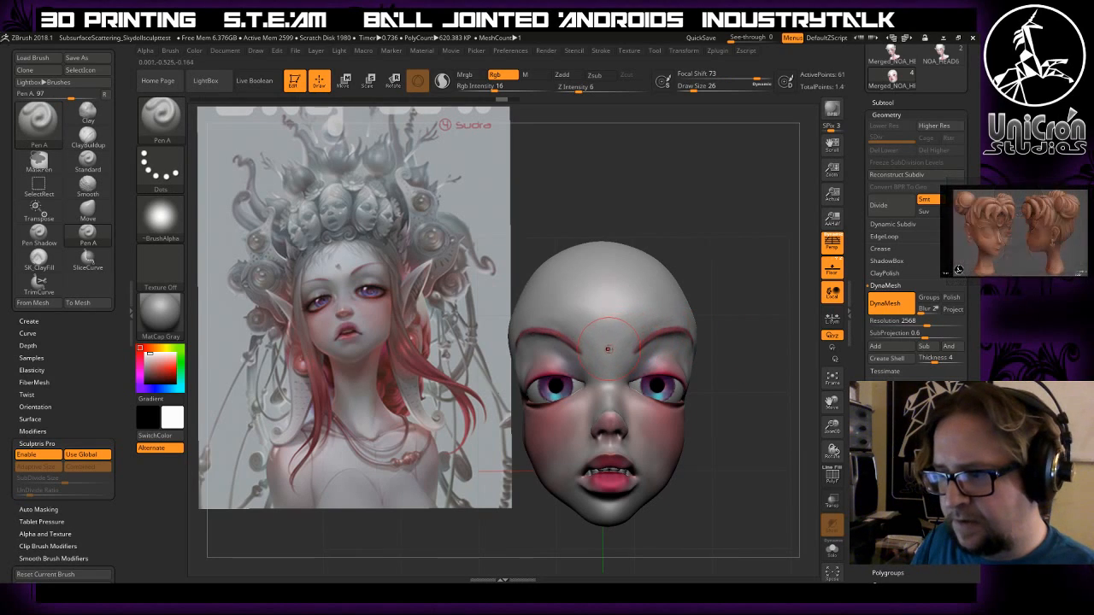
- Paint white over the eyebrows, eye shadow, irises, cheeks, nose and lips to remove all the face's colouring
drag(632, 351, 699, 335)
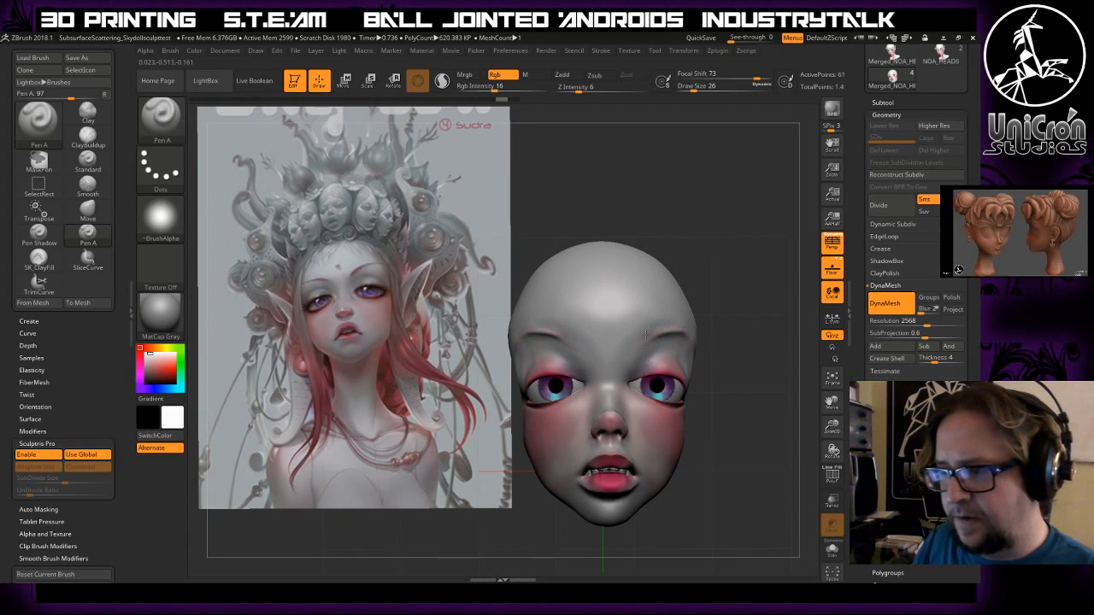
drag(640, 361, 681, 427)
mouse_move(610, 419)
mouse_down()
mouse_move(609, 479)
mouse_move(598, 482)
mouse_up()
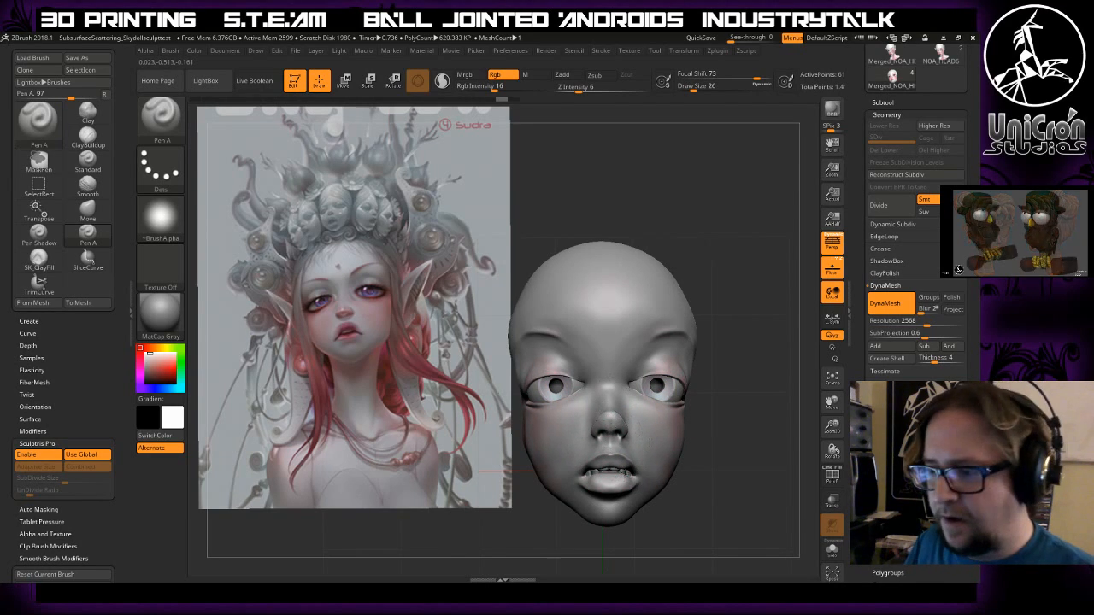
drag(559, 374, 540, 457)
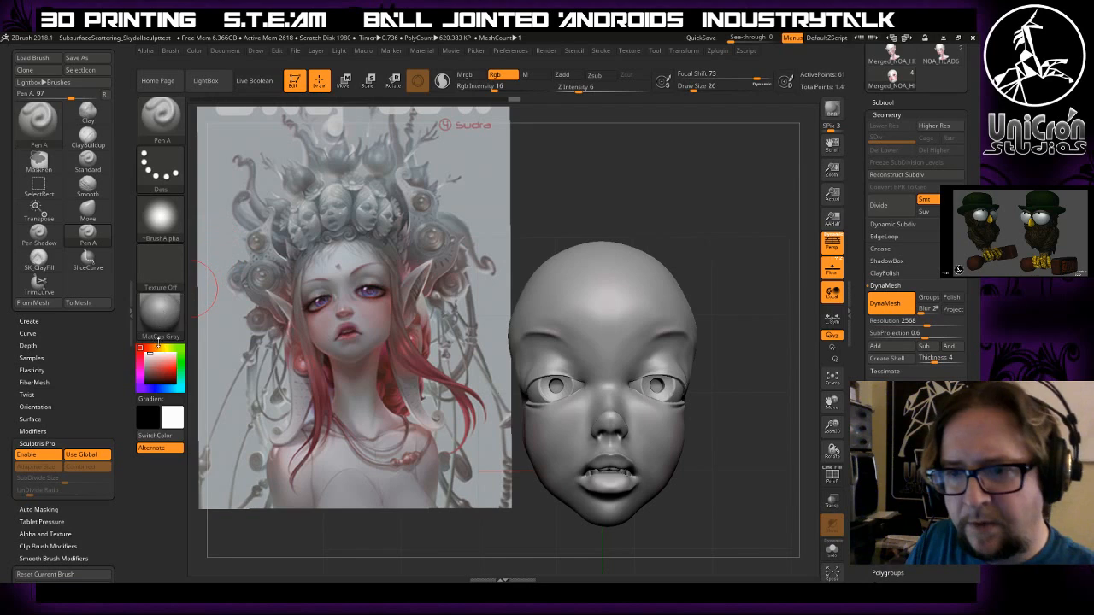
- Choose a muted blue as the current paint colour
click(148, 375)
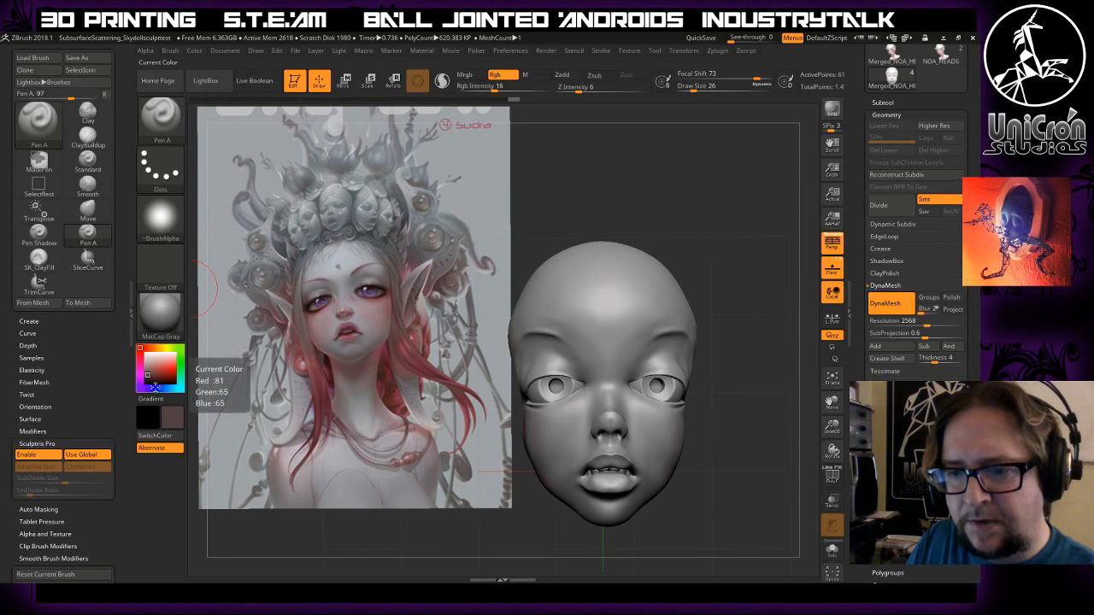
click(158, 388)
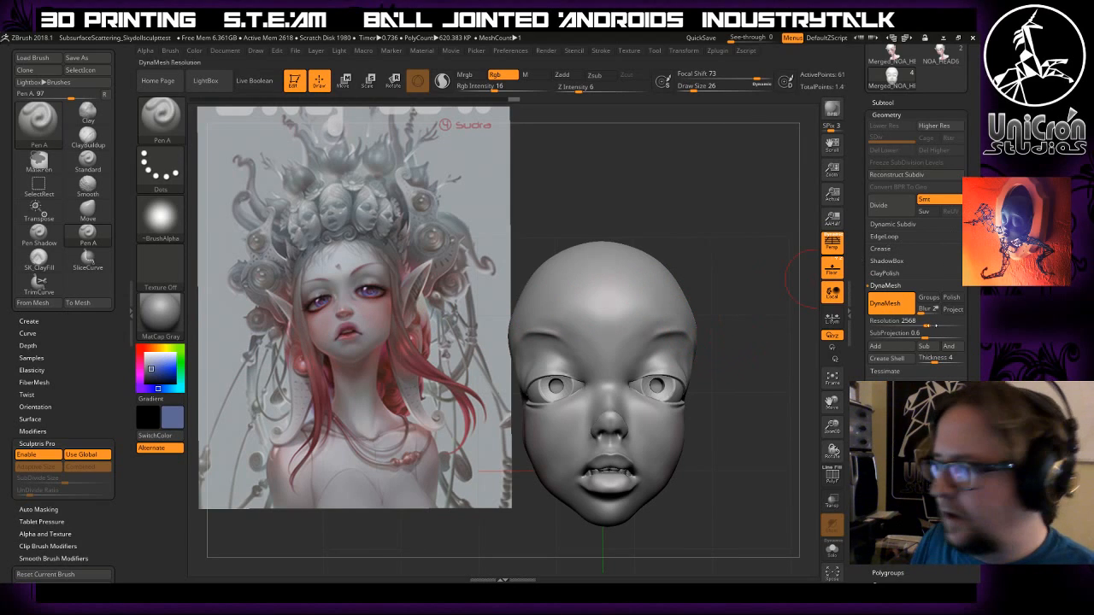
- Mask the face by cavity at intensity 100 and blur the resulting mask
scroll(906, 329, down, 5)
click(883, 324)
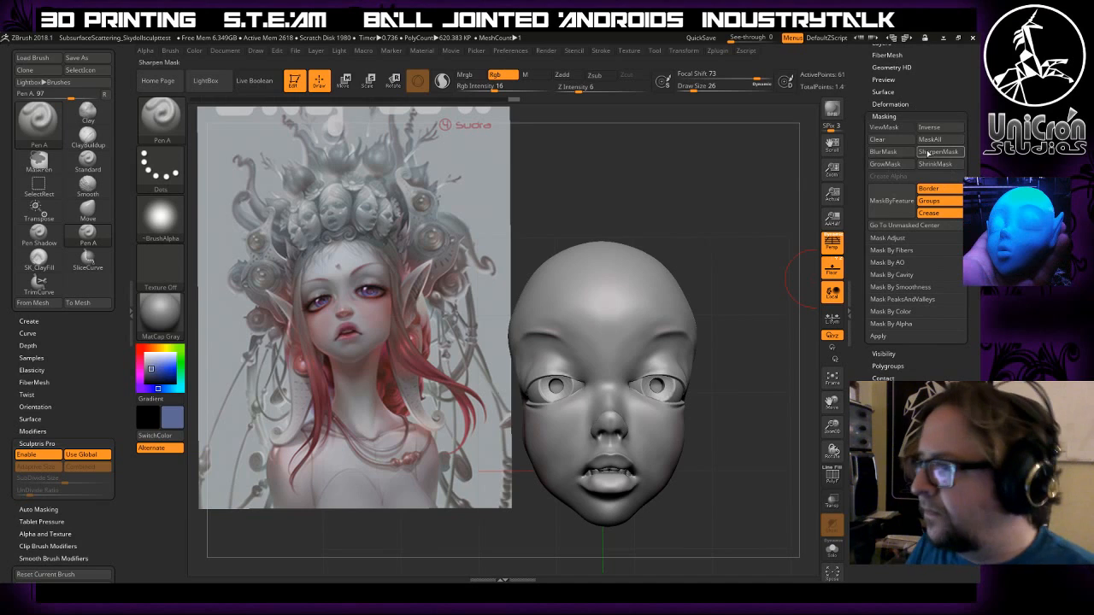
click(902, 275)
click(903, 287)
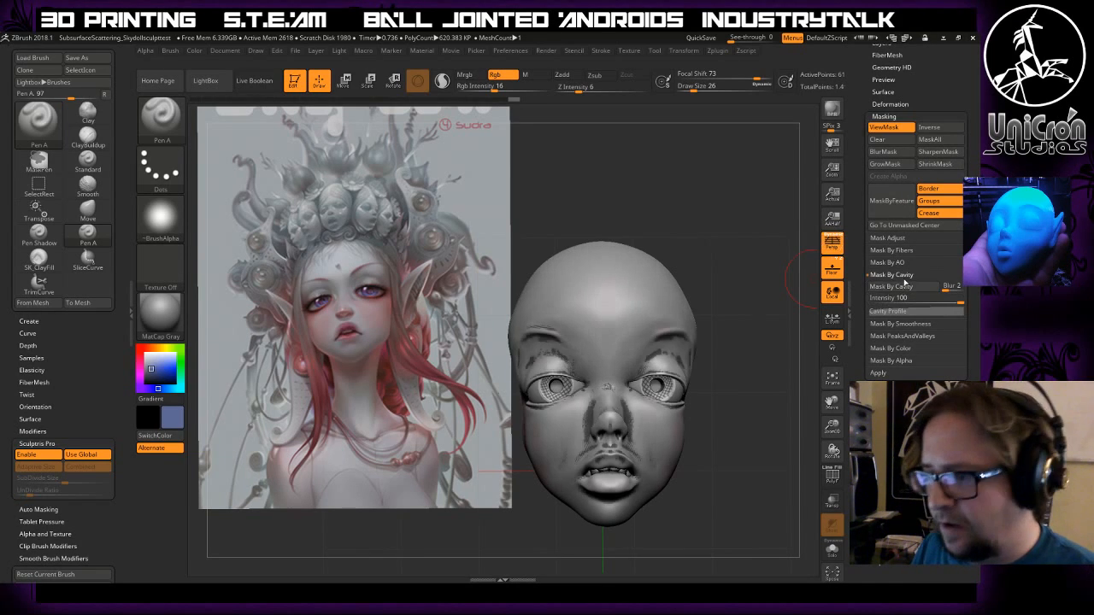
key(ctrl)
ctrl+click(679, 421)
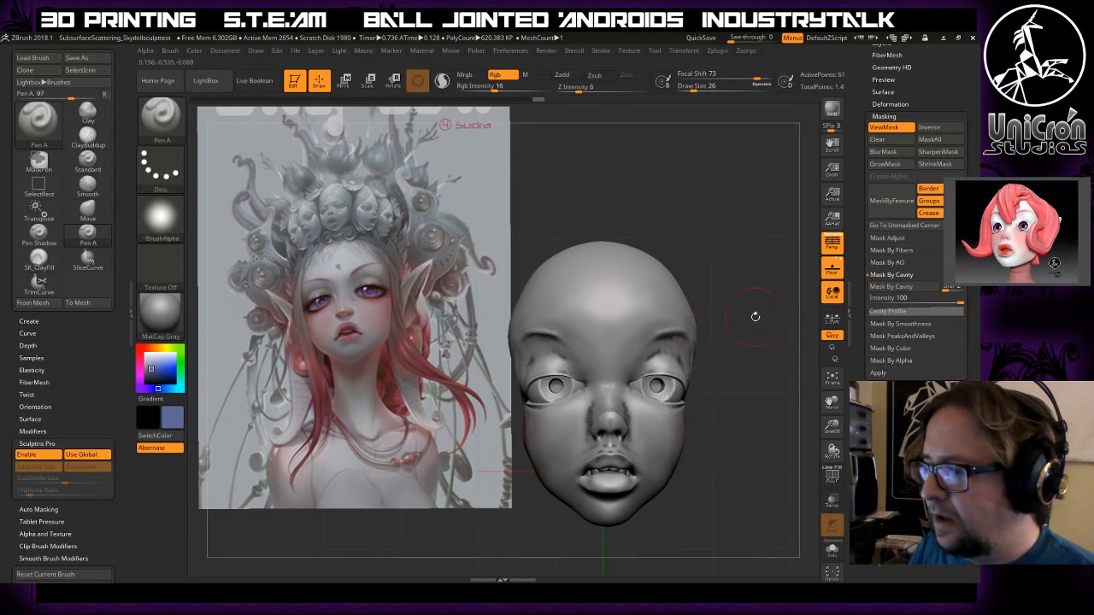
- Mask the face by ambient occlusion at occlusion intensity 1, and let the program keep calculating instead of closing it
click(894, 275)
click(897, 262)
click(899, 274)
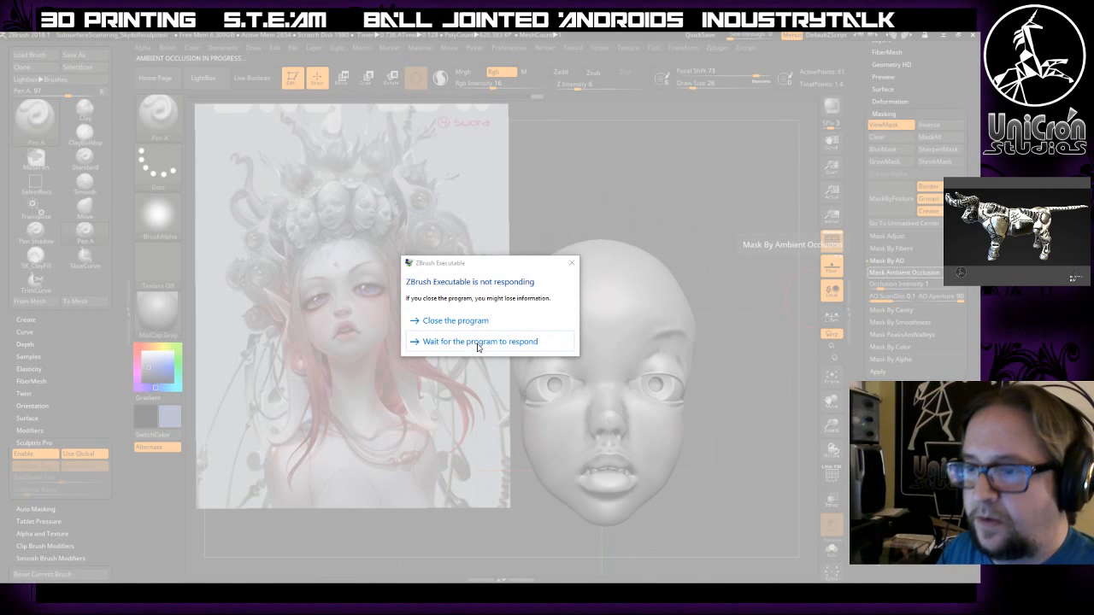
click(458, 342)
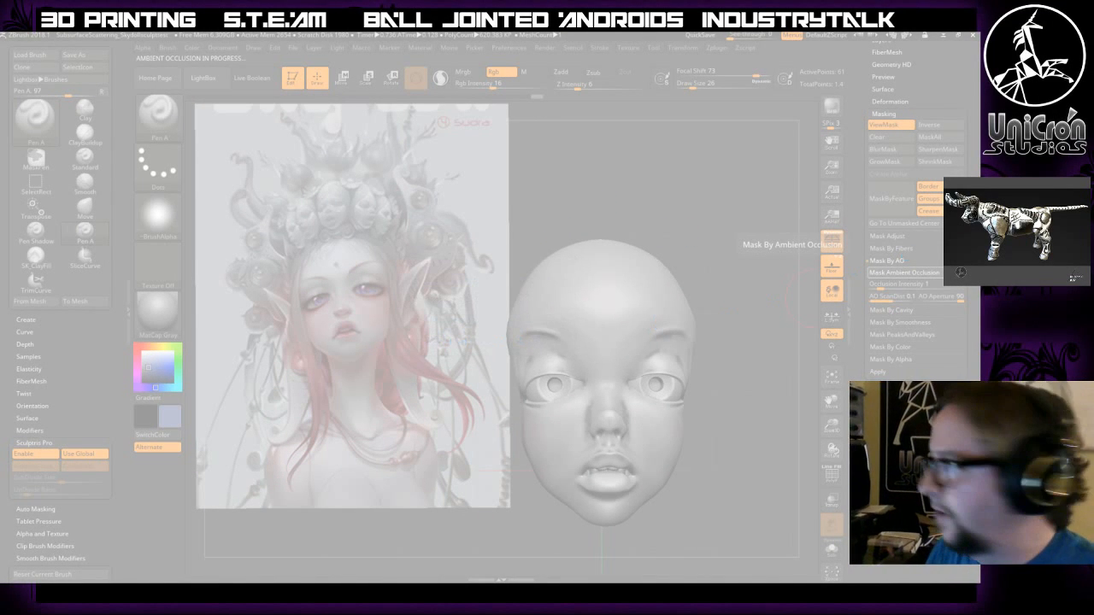
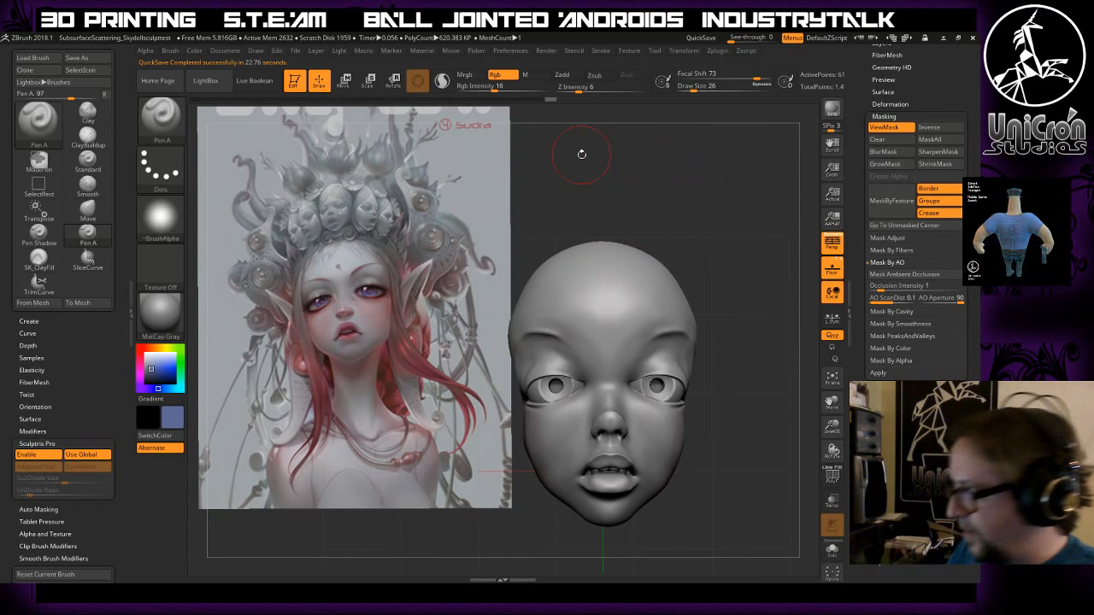
- Turn the face slightly toward the front and invert its mask
mouse_move(738, 233)
mouse_down()
mouse_move(710, 234)
mouse_move(738, 233)
mouse_up()
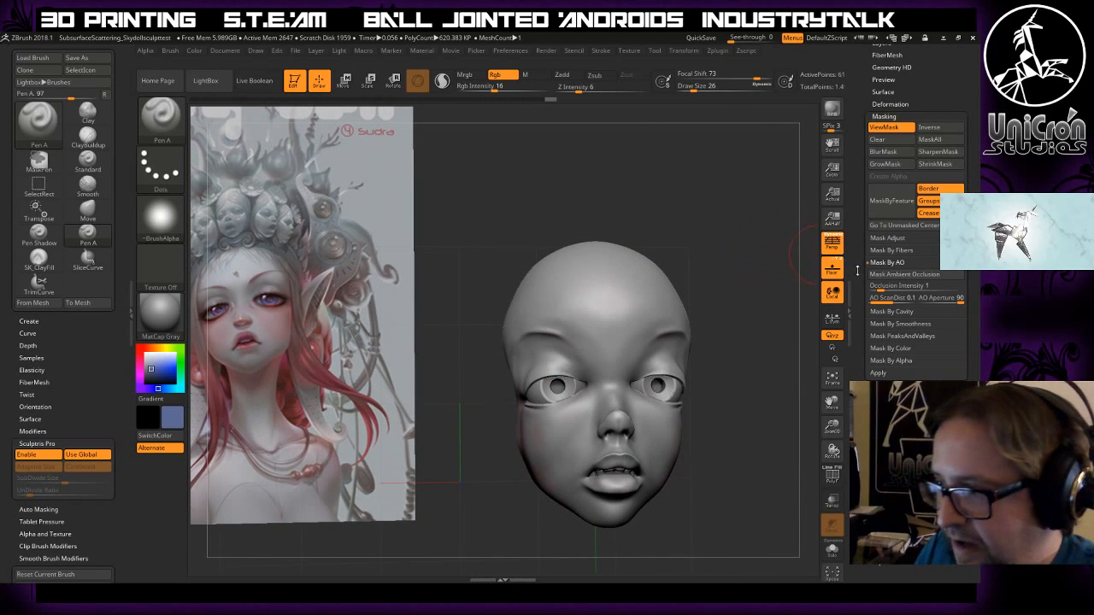
drag(773, 277, 753, 283)
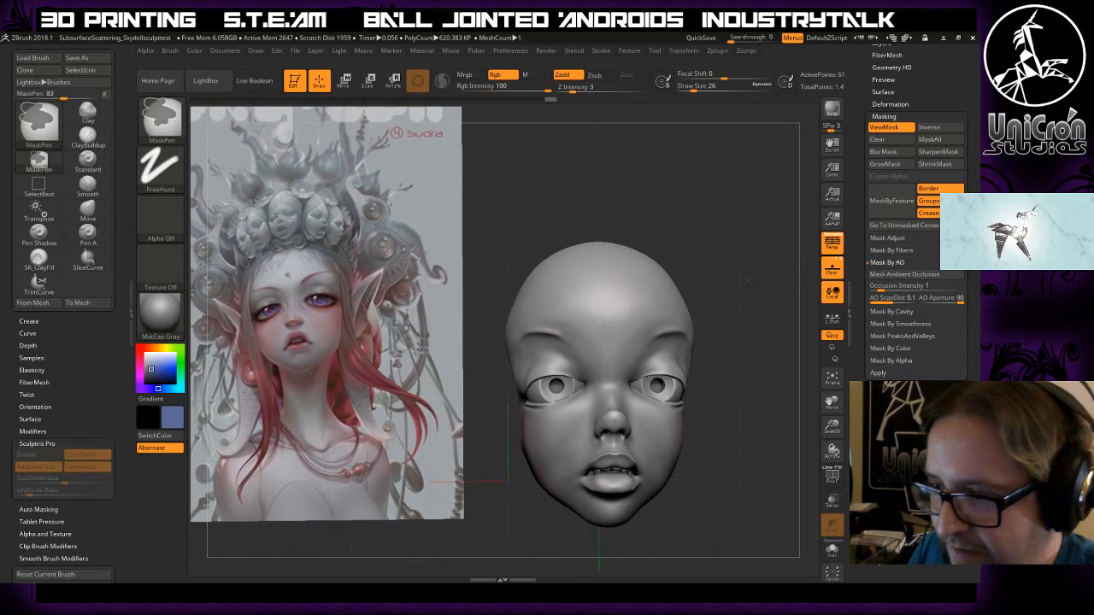
ctrl+click(753, 283)
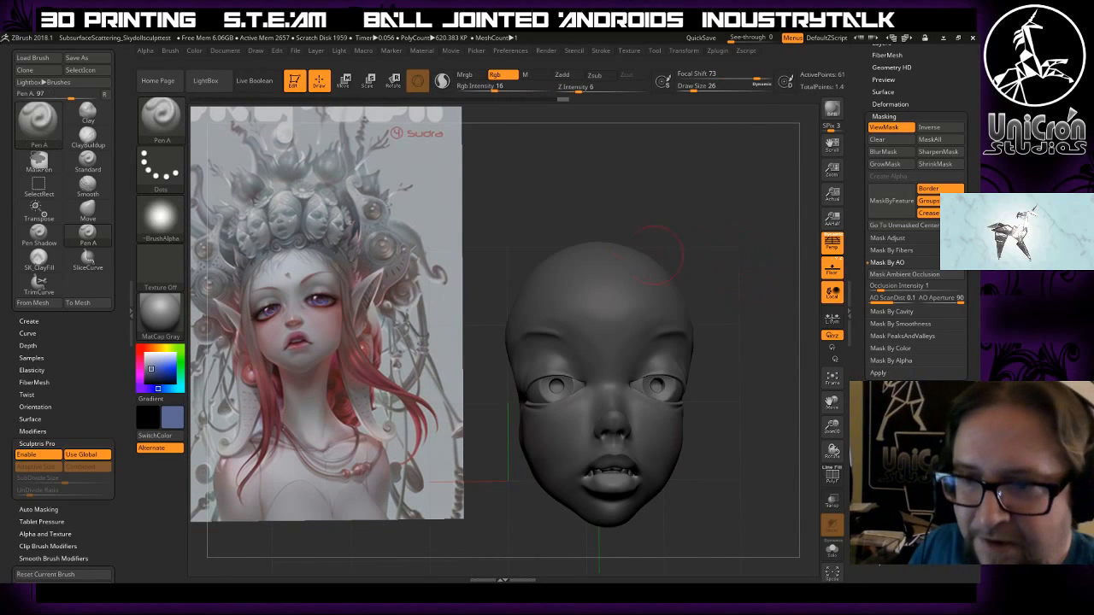
click(171, 369)
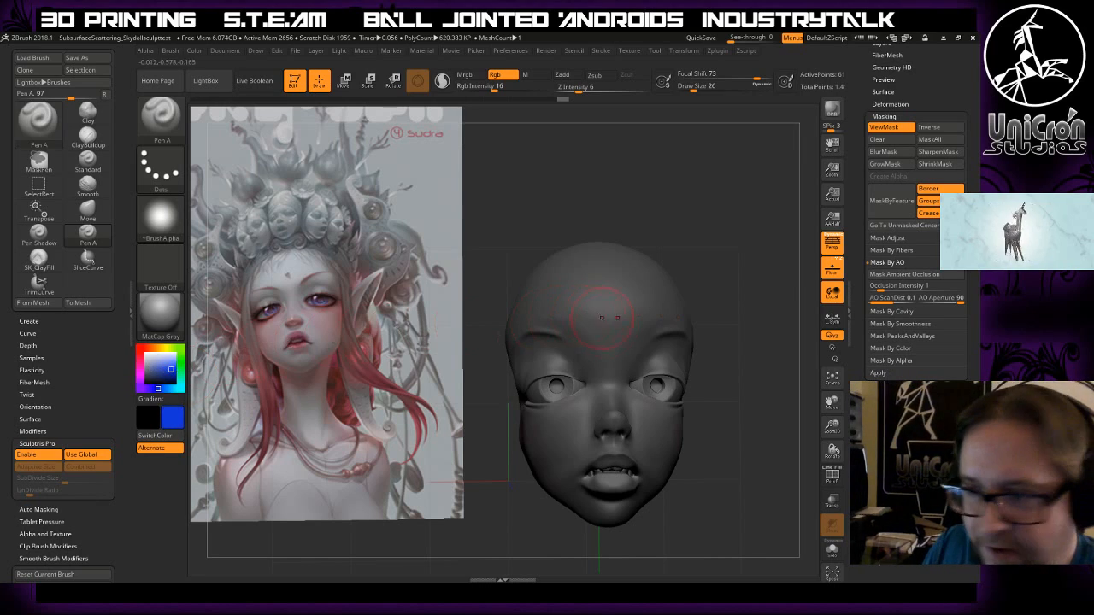
mouse_move(557, 354)
mouse_down()
mouse_move(574, 373)
mouse_move(567, 403)
mouse_move(582, 440)
mouse_up()
drag(576, 486, 611, 470)
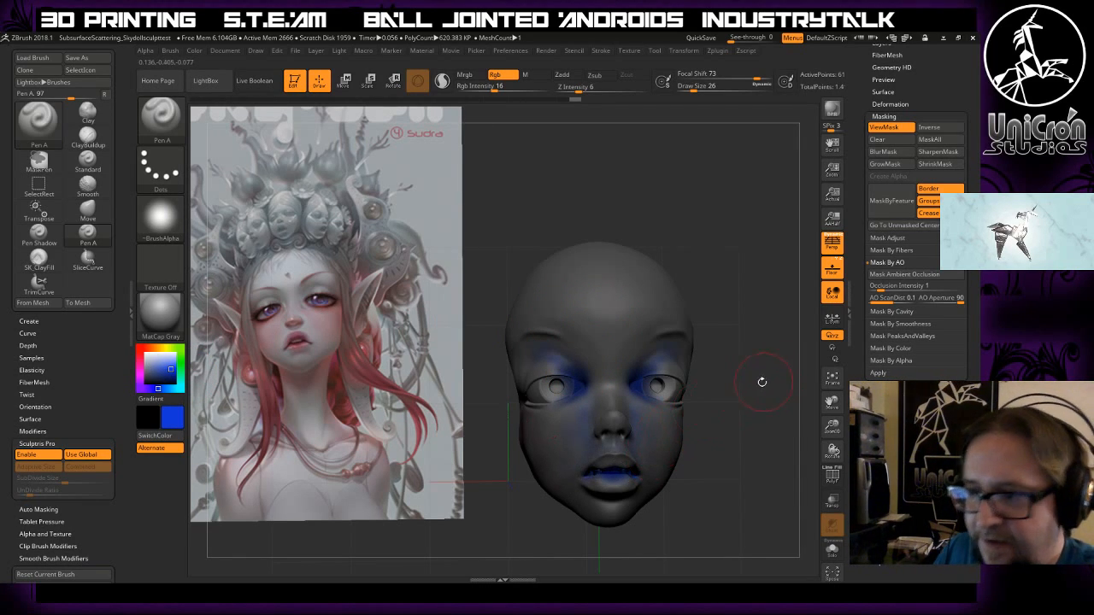
key(ctrl+z)
key(ctrl+z)
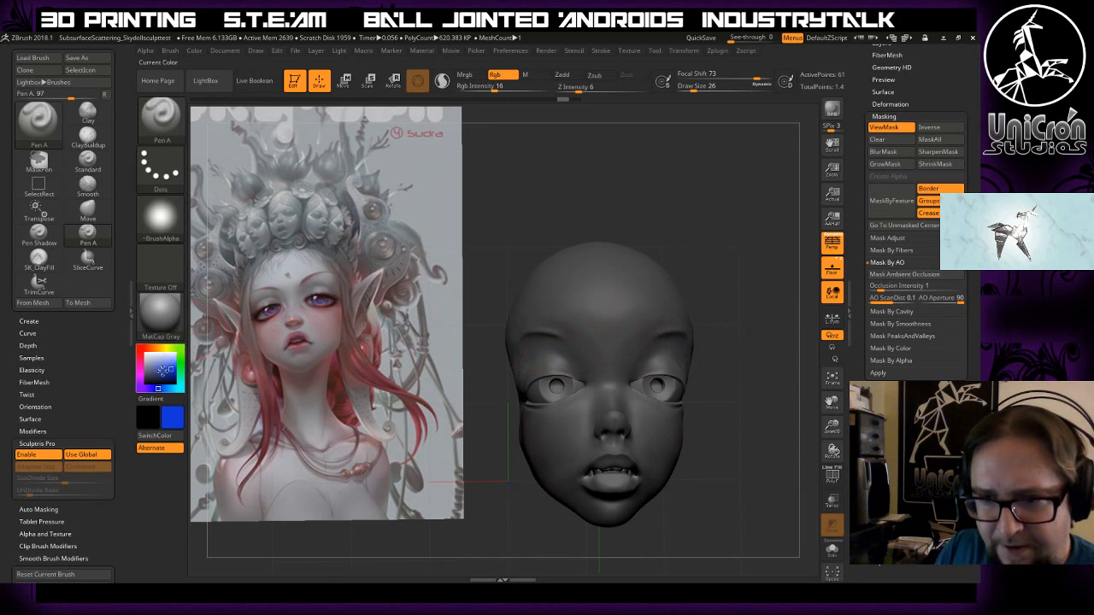
- Shade the eye sockets with muted violet, and tint the lips and sides of the nose with muted blue at RGB intensity 16
click(153, 368)
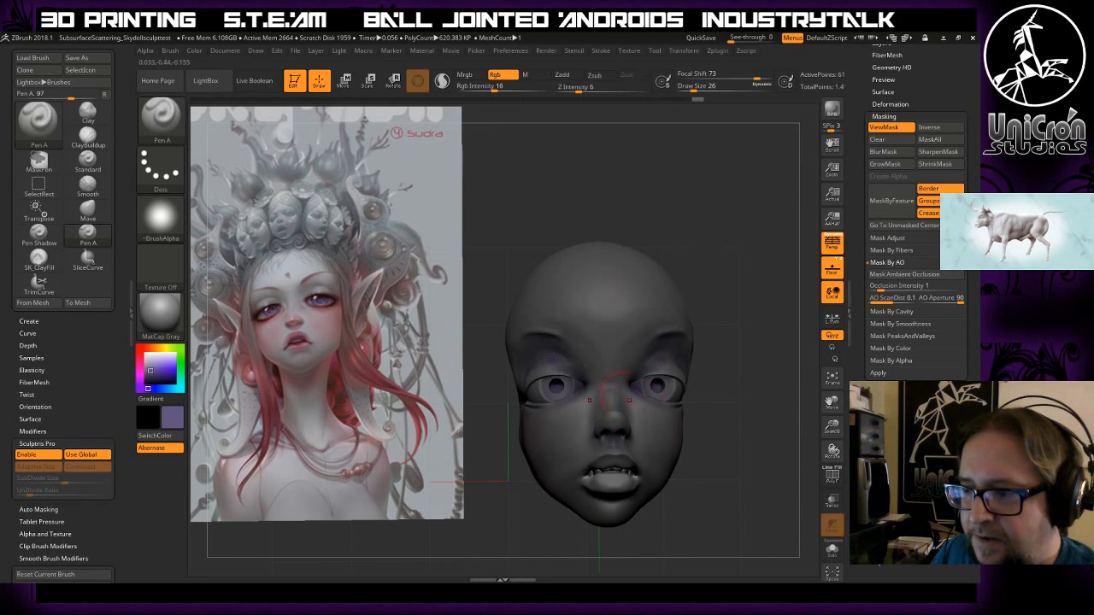
drag(149, 387, 160, 388)
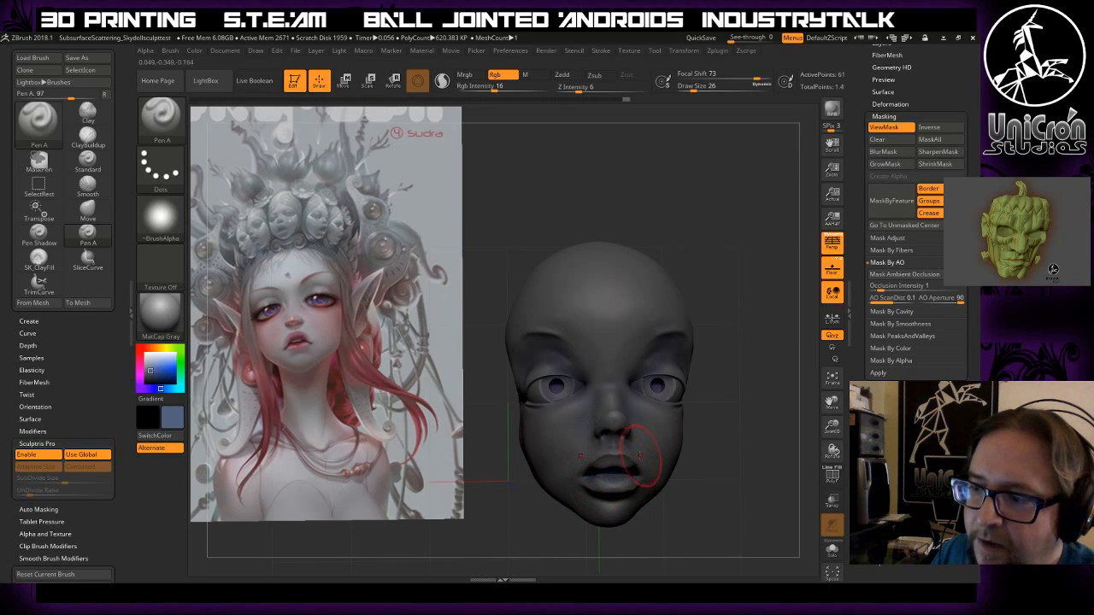
drag(745, 483, 651, 471)
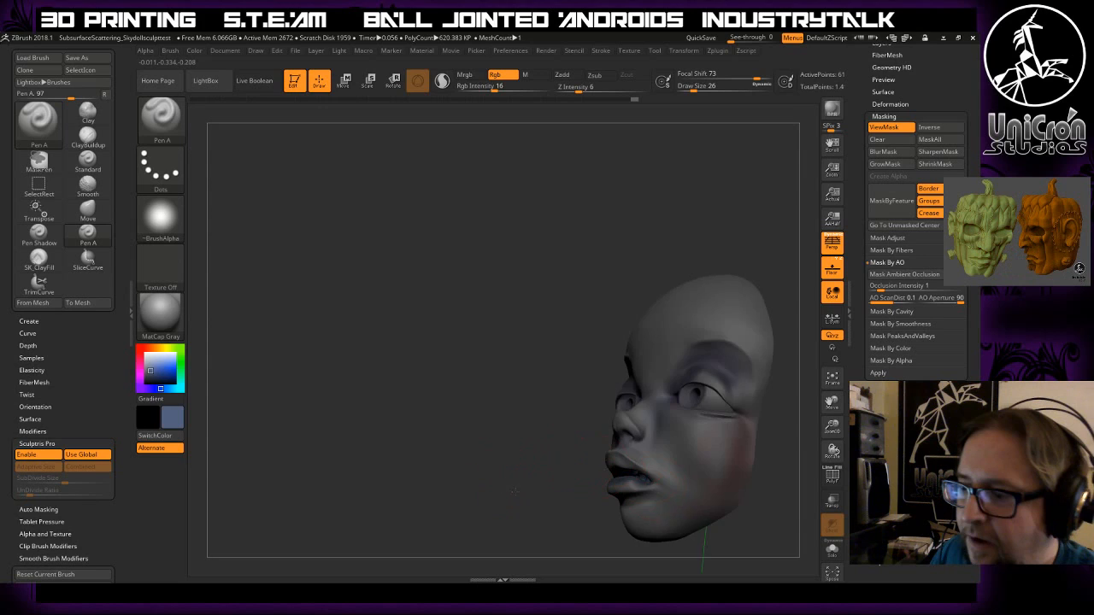
drag(516, 471, 602, 494)
mouse_move(774, 445)
mouse_down()
mouse_move(710, 481)
mouse_move(716, 466)
mouse_move(691, 506)
mouse_up()
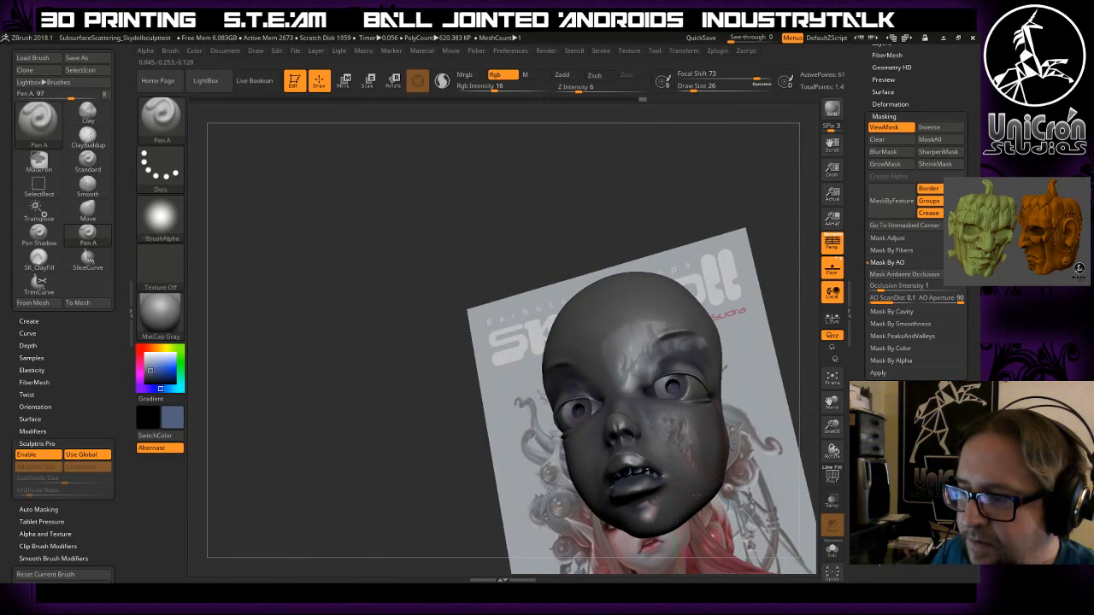
mouse_move(715, 234)
mouse_down()
mouse_move(781, 313)
mouse_move(764, 315)
mouse_move(738, 348)
mouse_move(762, 385)
mouse_move(735, 368)
mouse_up()
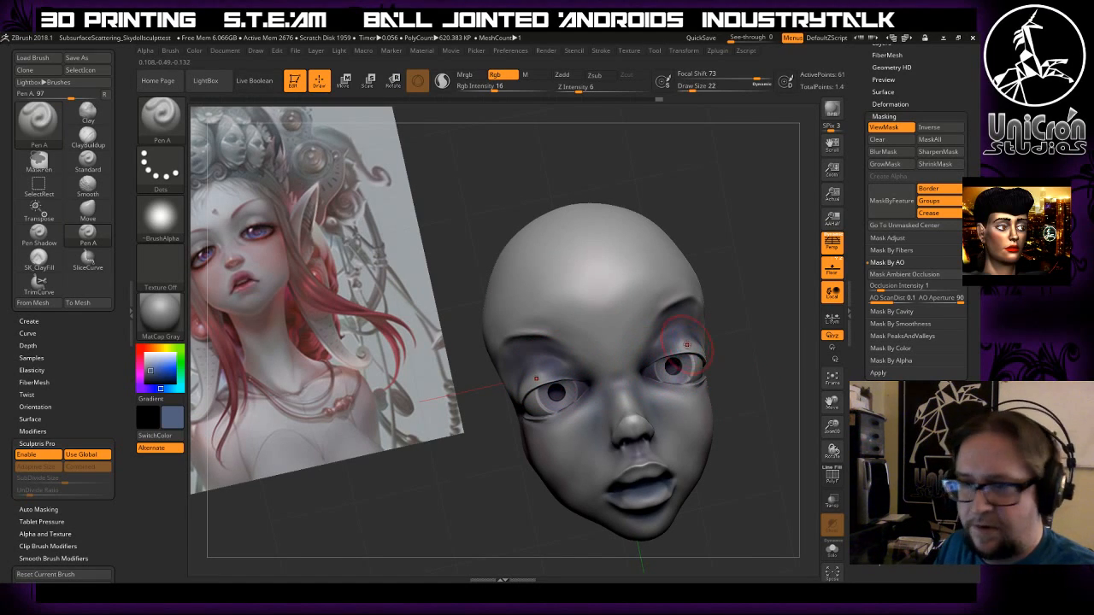
- Sample a greyish violet from the face and deepen the shading around the eyes and beside the nose
key(shift)
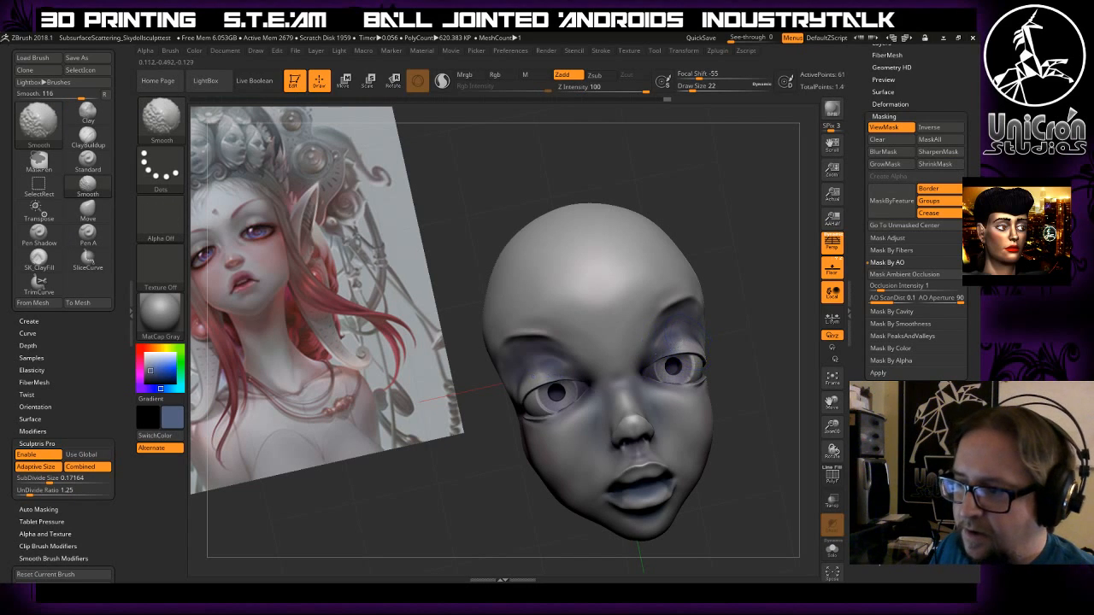
drag(726, 339, 681, 391)
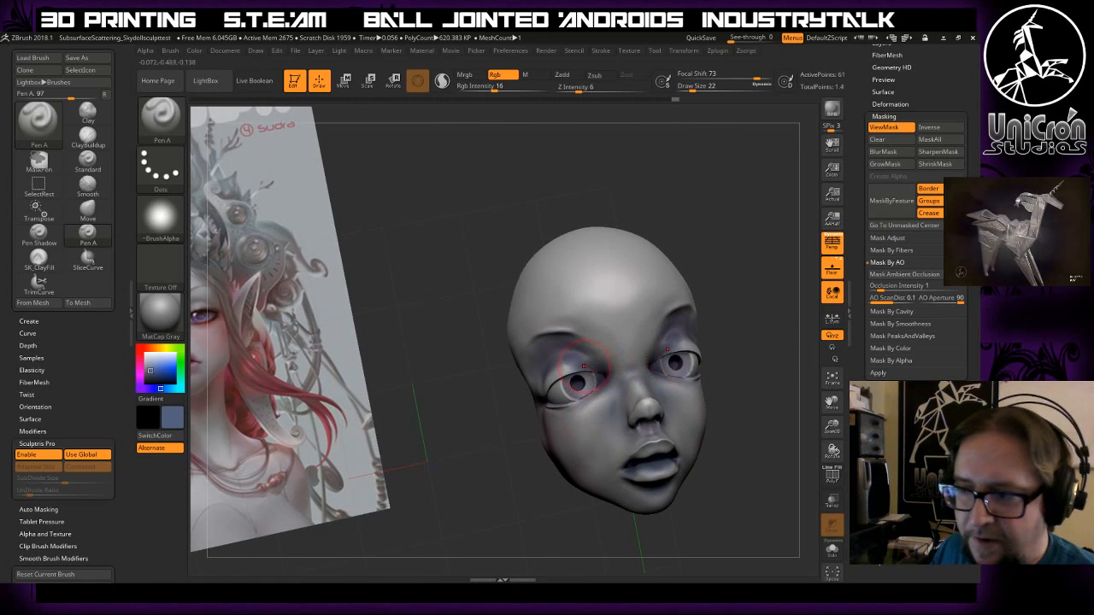
key(c)
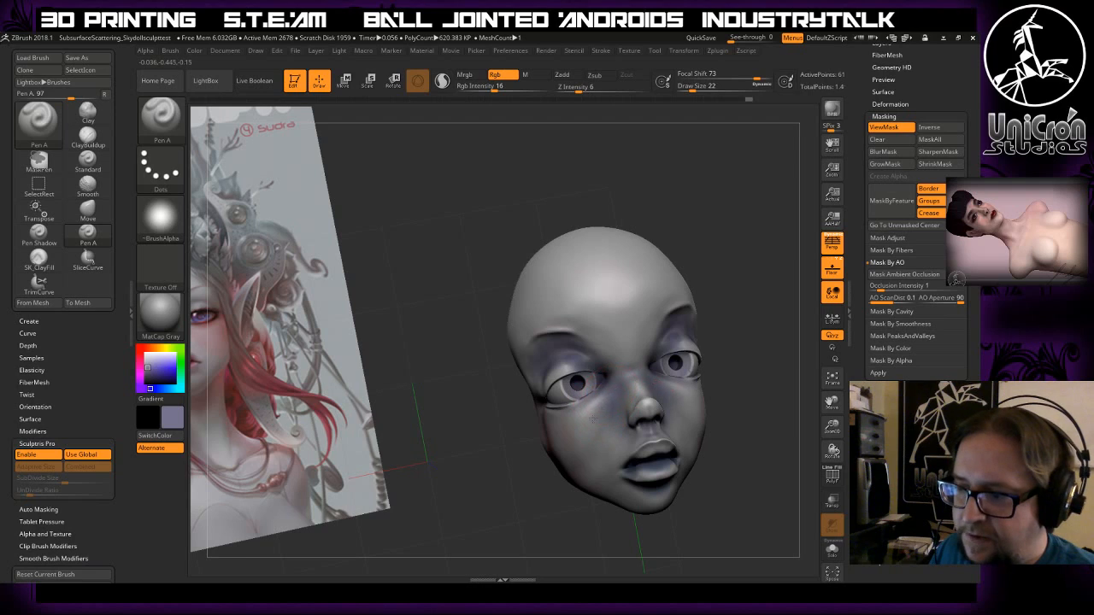
- Sample a pale pink and a greyish violet in turn, and blend them over the cheek and the outer side of the face
drag(532, 463, 594, 448)
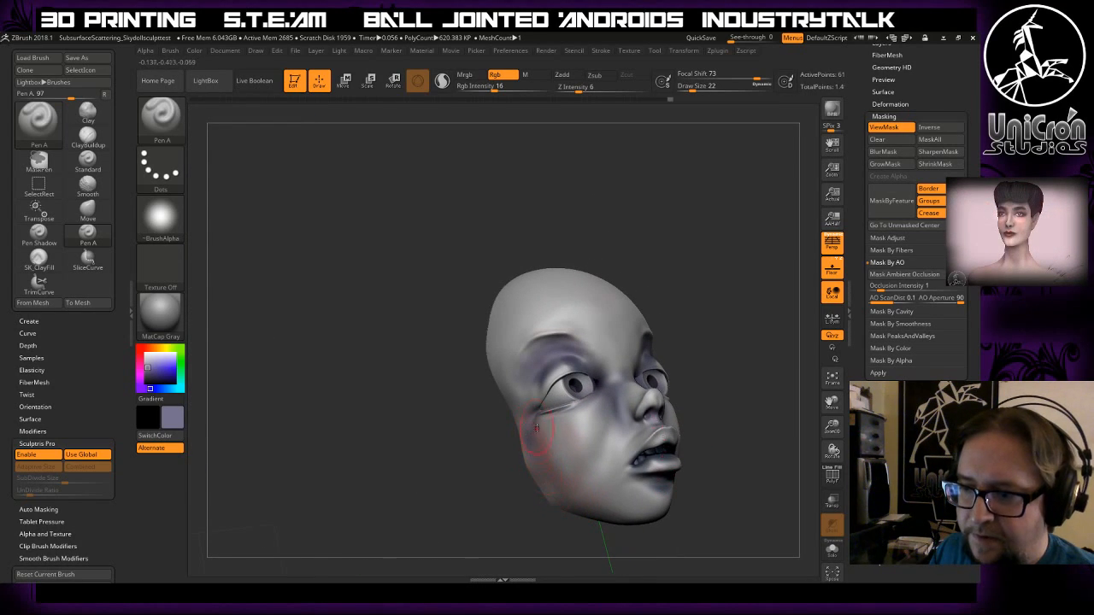
key(c)
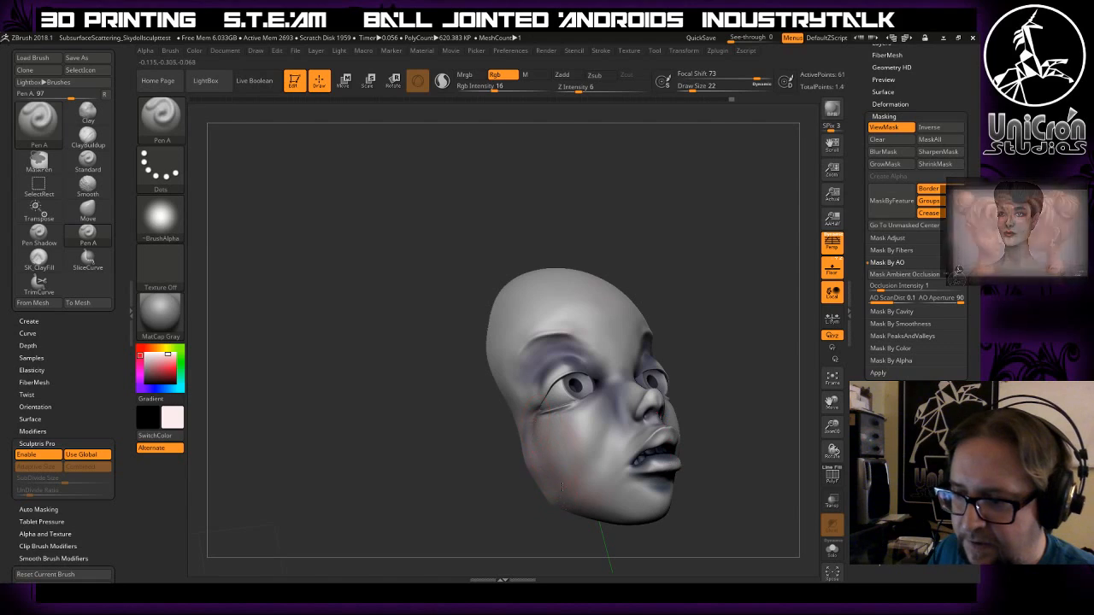
key(c)
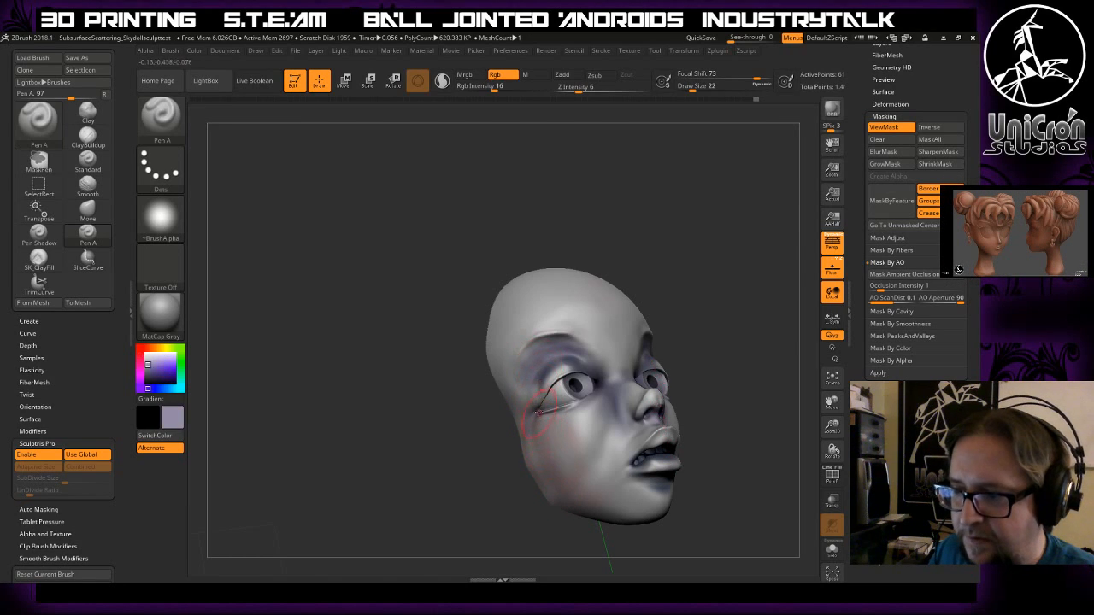
drag(567, 499, 589, 503)
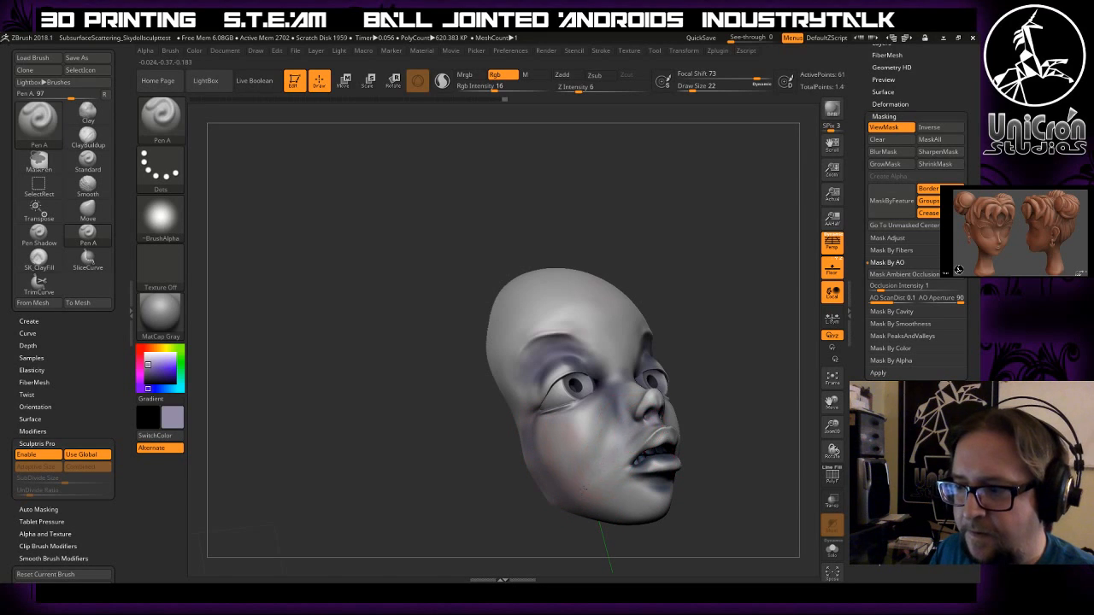
- Switch to the Move Topological brush and push the lower lip slightly forward and up in side view
drag(744, 428, 767, 434)
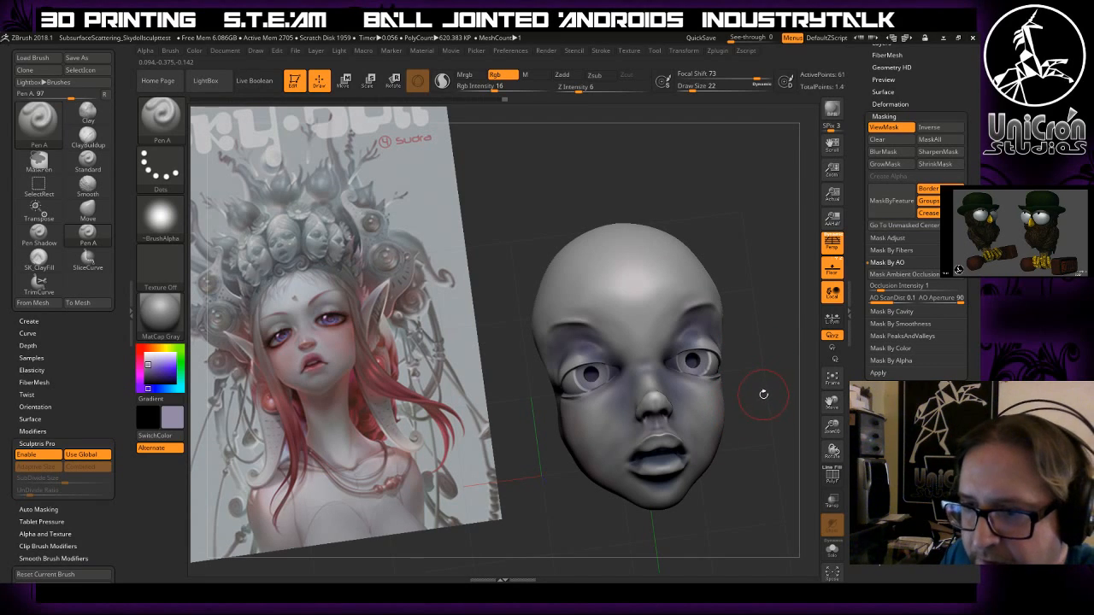
drag(764, 373, 754, 415)
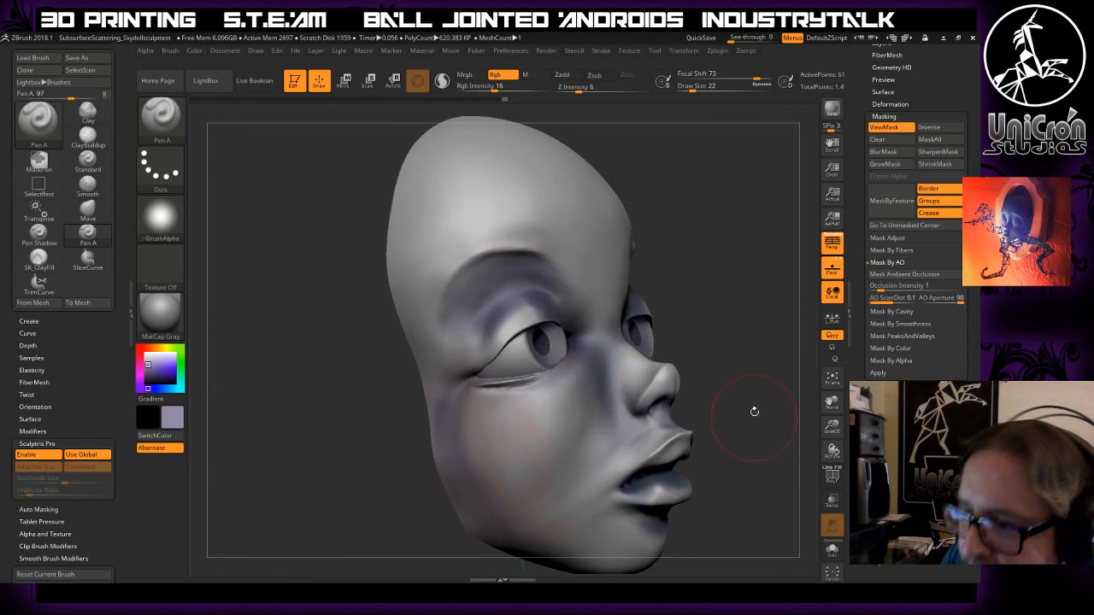
click(159, 125)
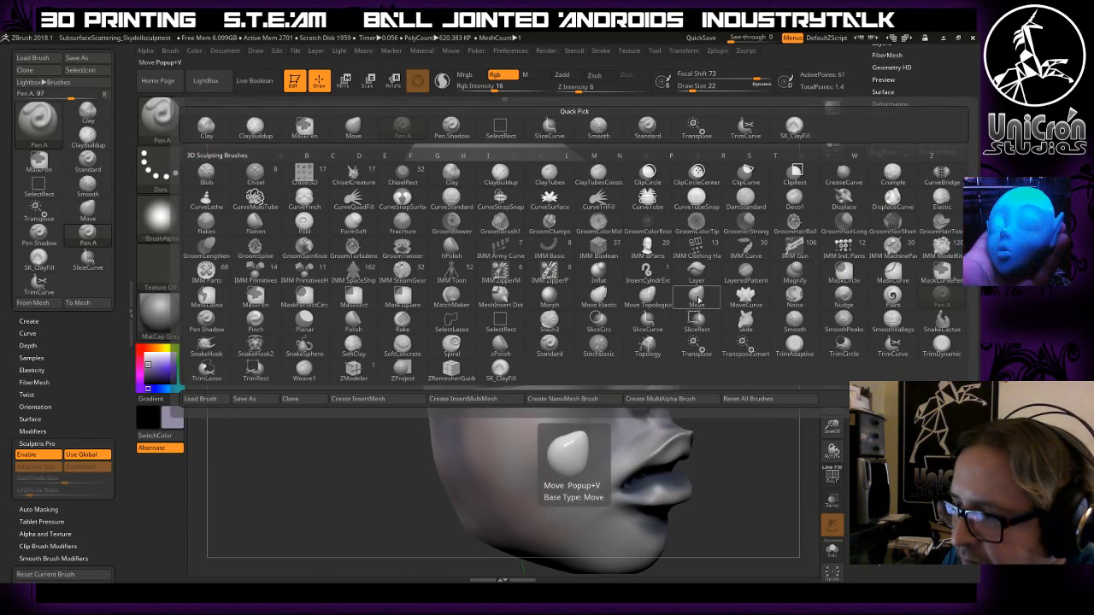
click(647, 295)
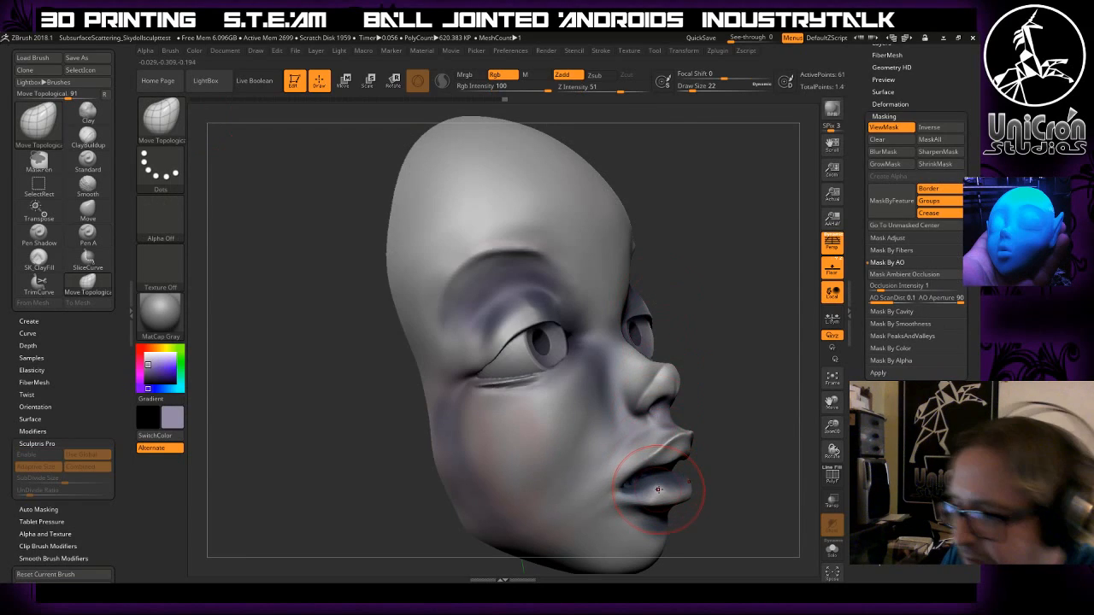
mouse_move(655, 488)
mouse_down()
mouse_move(675, 501)
mouse_move(682, 480)
mouse_up()
- Adjust the middle of the upper lip from below, and raise the lower lip with the draw size reduced to 20
mouse_move(721, 443)
mouse_down()
mouse_move(761, 422)
mouse_move(760, 410)
mouse_move(772, 459)
mouse_move(769, 396)
mouse_move(718, 350)
mouse_up()
alt+drag(354, 155, 258, 86)
drag(538, 359, 540, 368)
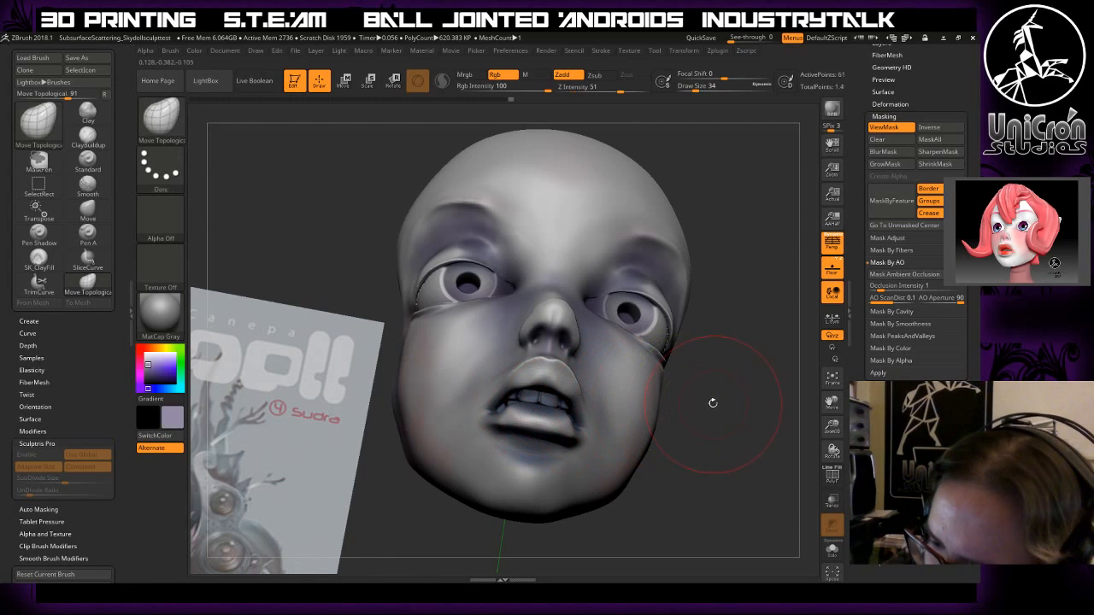
key(space)
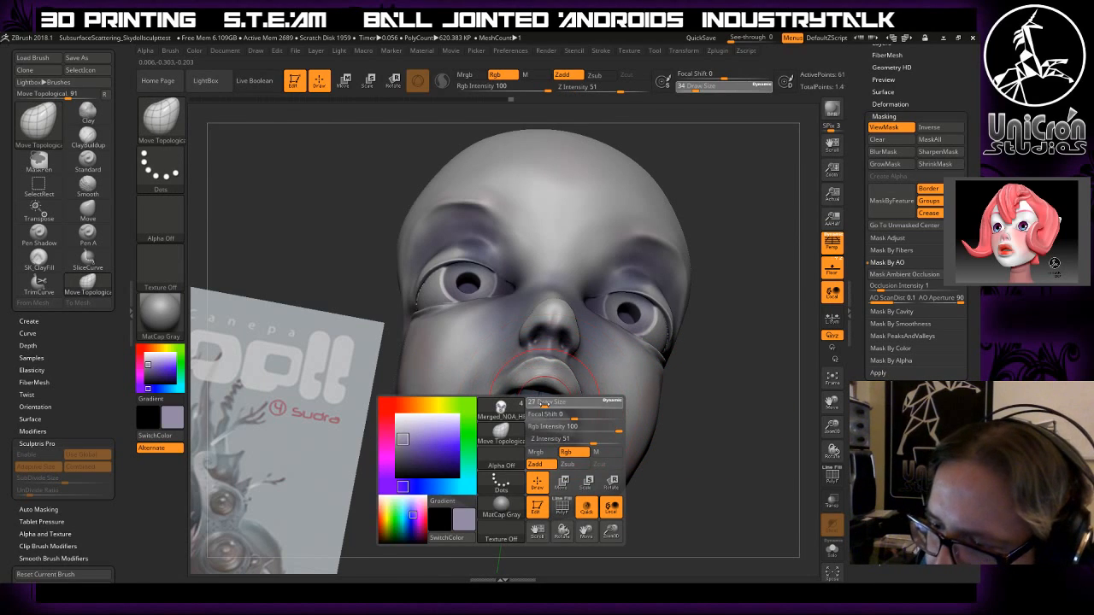
drag(541, 402, 542, 403)
drag(537, 444, 541, 426)
drag(679, 427, 698, 439)
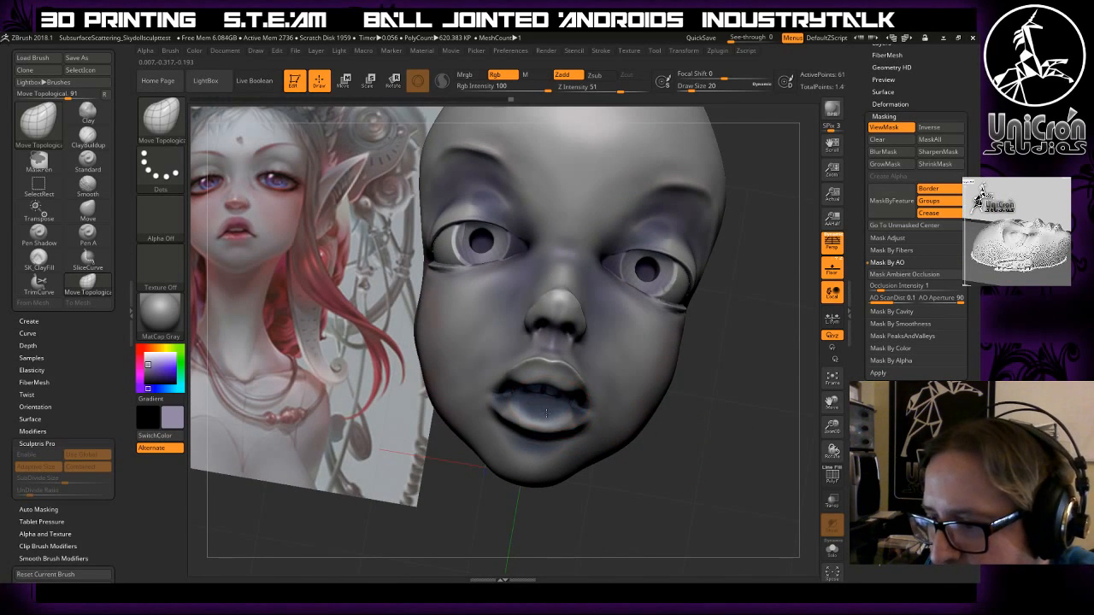
- Paint a mask over the upper lip and the skin above and beside the mouth corners
drag(703, 444, 730, 402)
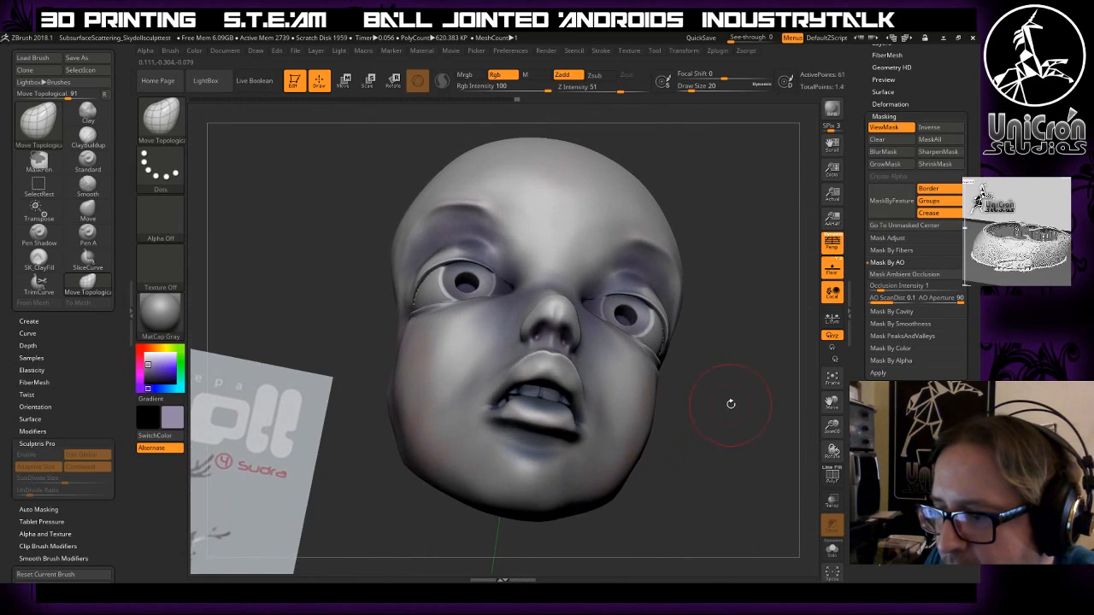
ctrl+right_drag(730, 403, 694, 420)
mouse_move(596, 381)
ctrl+mouse_down()
mouse_move(567, 332)
mouse_move(548, 323)
ctrl+mouse_up()
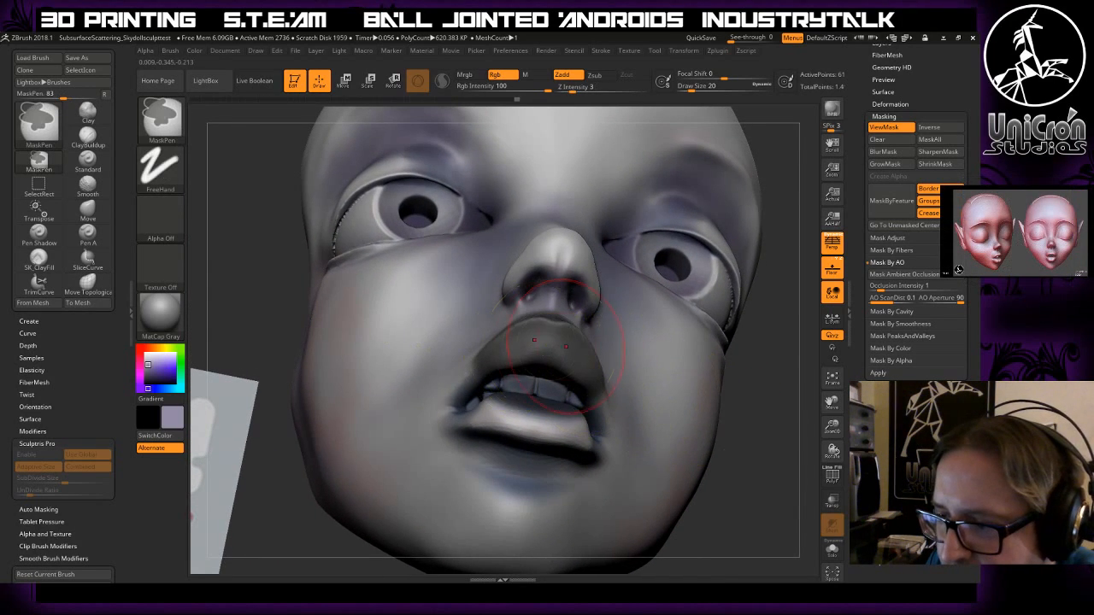
key(ctrl+z)
mouse_move(594, 376)
ctrl+mouse_down()
mouse_move(563, 333)
mouse_move(583, 368)
mouse_move(588, 356)
mouse_move(600, 397)
mouse_move(643, 396)
ctrl+mouse_up()
mouse_move(776, 409)
mouse_down()
mouse_move(756, 422)
mouse_move(771, 422)
mouse_move(761, 432)
mouse_up()
ctrl+drag(566, 371, 561, 379)
mouse_move(753, 437)
mouse_down()
mouse_move(668, 445)
mouse_move(728, 432)
mouse_up()
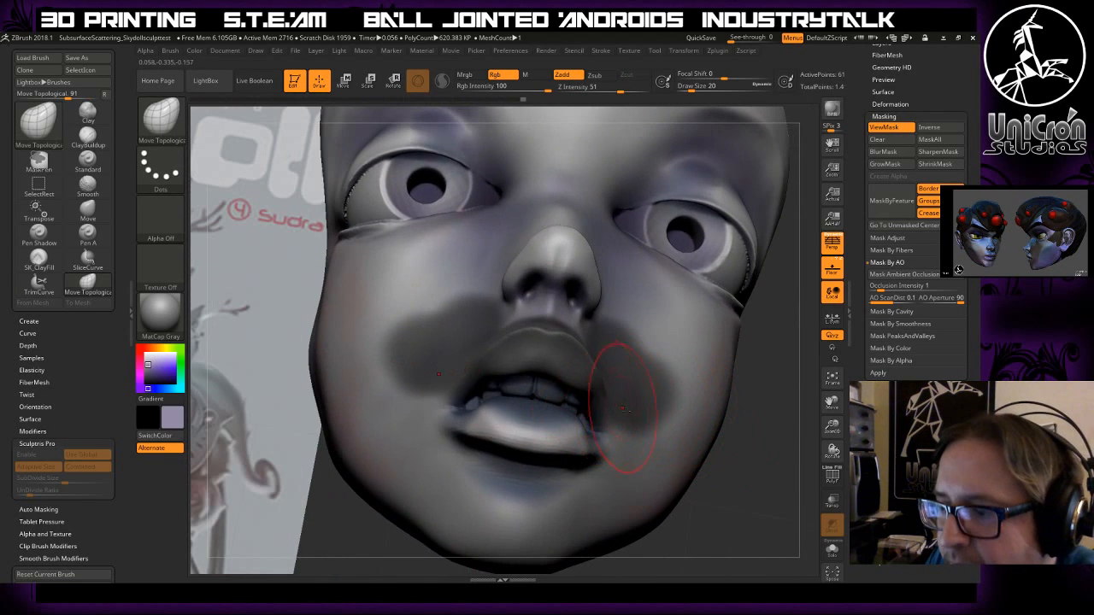
ctrl+drag(591, 384, 598, 391)
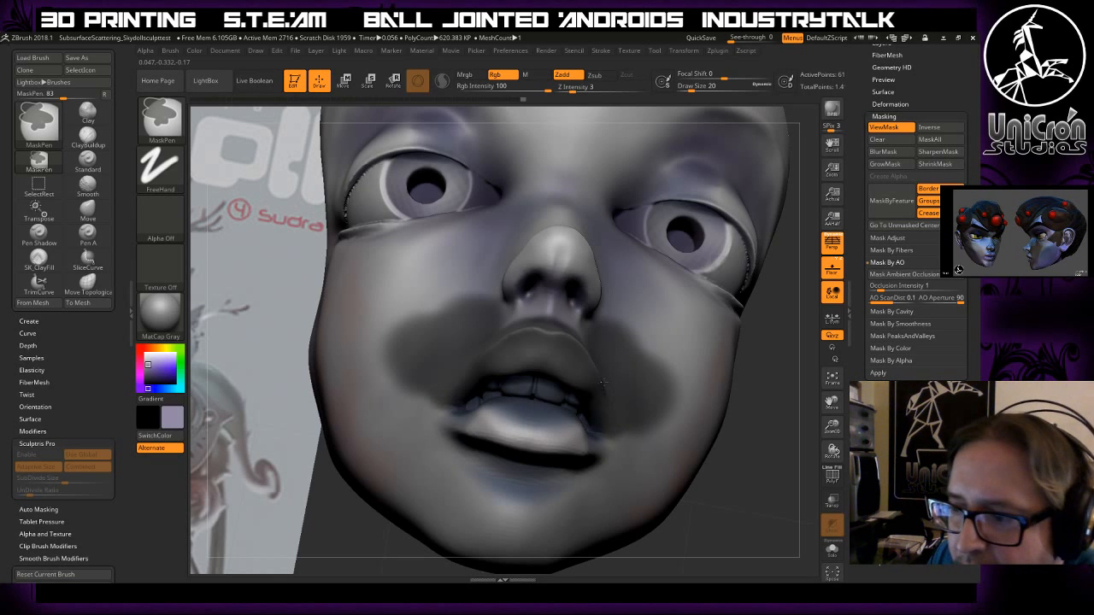
ctrl+drag(589, 387, 597, 397)
- Blur the mask around the upper lip and enlarge the brush to draw size 56
mouse_move(779, 453)
mouse_down()
mouse_move(670, 446)
mouse_move(801, 447)
mouse_move(750, 448)
mouse_move(791, 458)
mouse_move(627, 358)
mouse_up()
drag(381, 407, 484, 403)
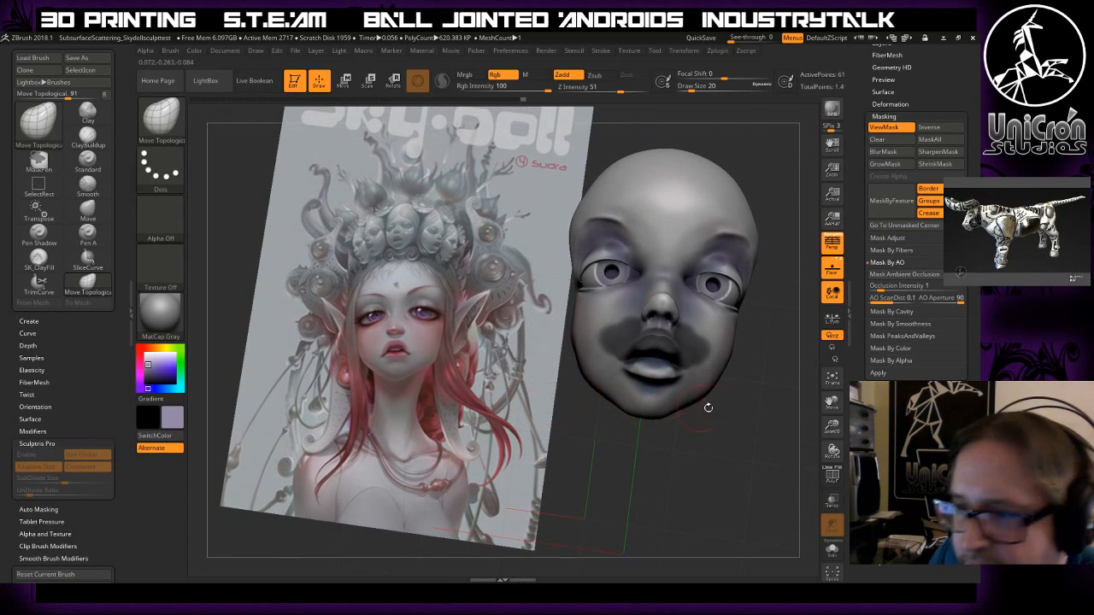
alt+drag(725, 436, 742, 500)
drag(612, 478, 777, 421)
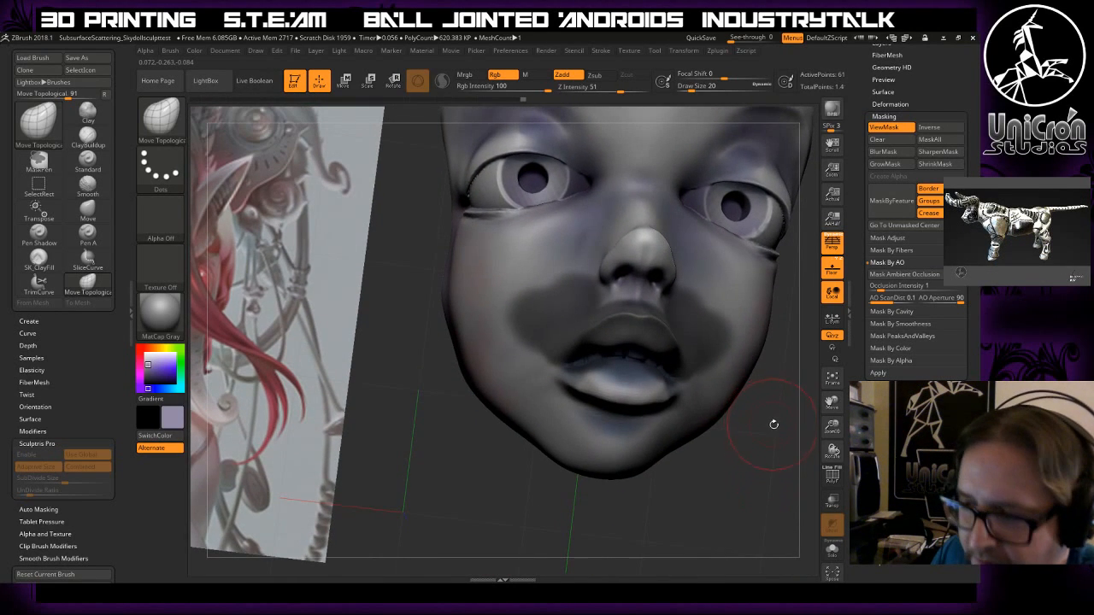
key(ctrl)
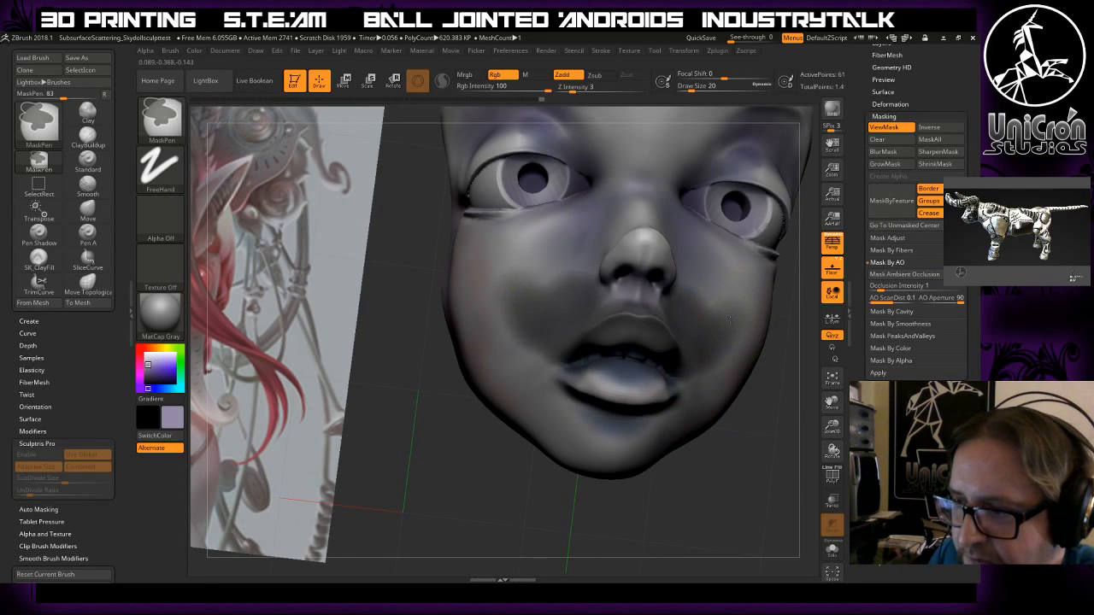
key(bracketright)
key(bracketright)
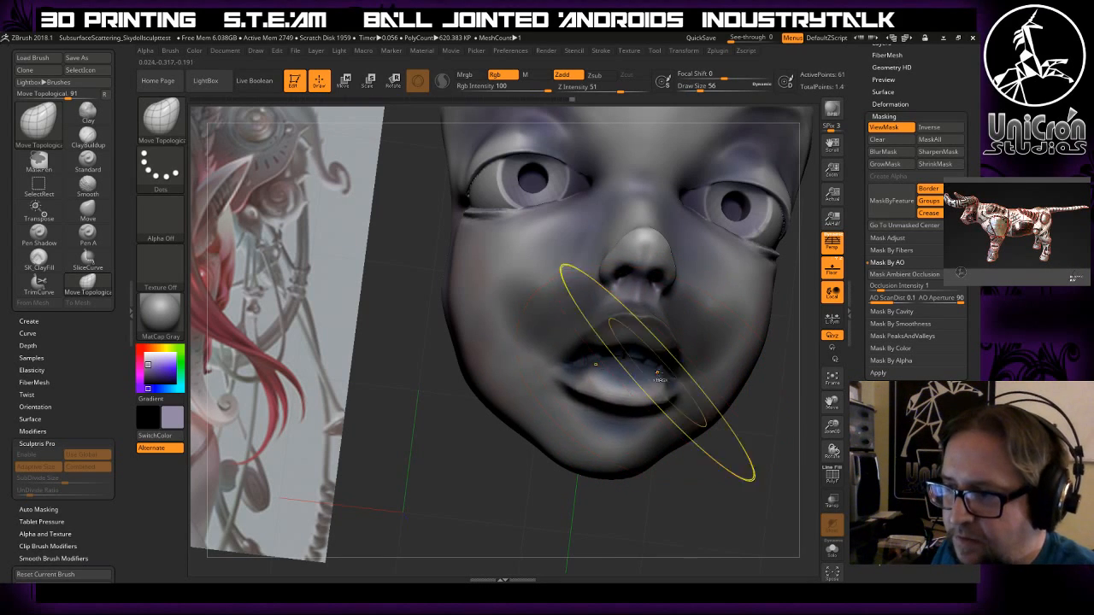
key(ctrl)
- Mask a rectangular band across the face from the eyes to above the mouth, soften its edge and extend it down the cheeks
mouse_move(782, 359)
mouse_down()
mouse_move(792, 371)
mouse_move(710, 418)
mouse_up()
ctrl+drag(772, 207, 378, 370)
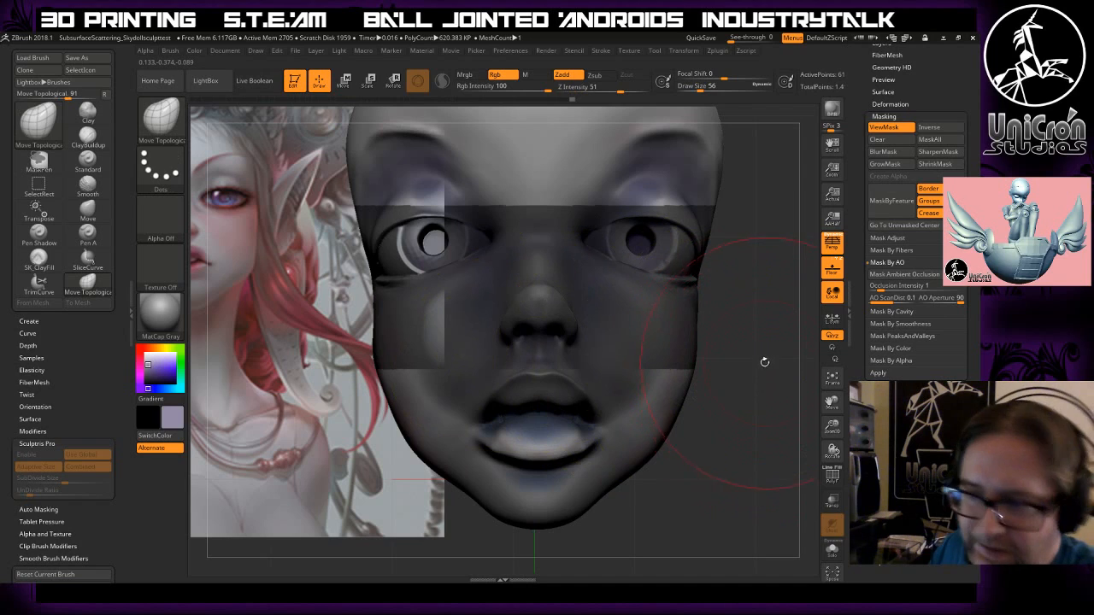
ctrl+click(688, 352)
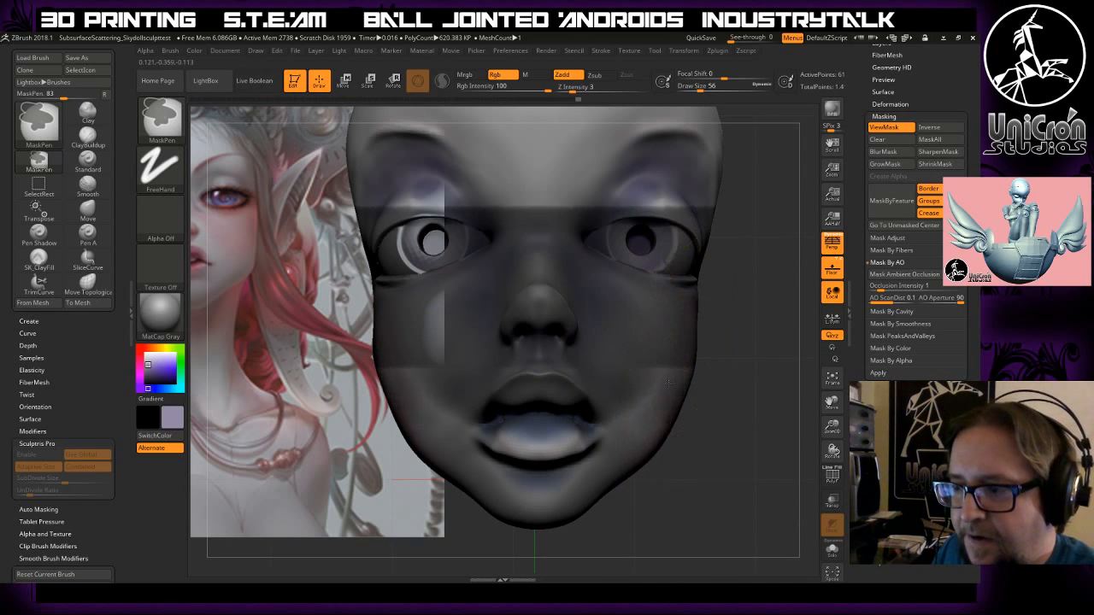
ctrl+drag(684, 348, 675, 343)
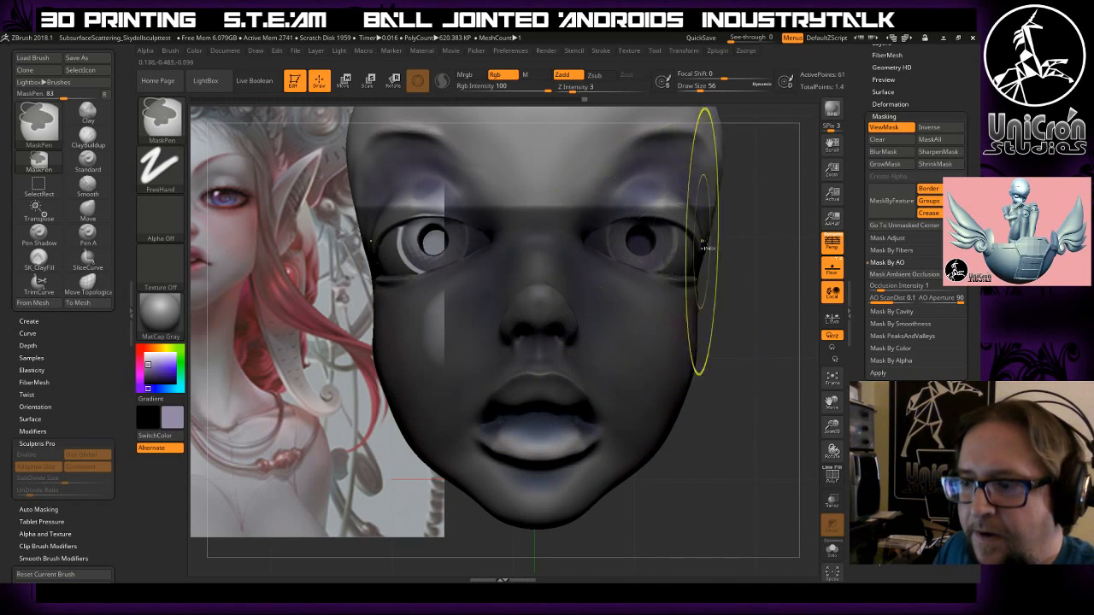
- Reduce the draw size to 12 and extend the mask over the cheek beside the mouth corner, softening its edge
mouse_move(784, 414)
alt+mouse_down()
mouse_move(805, 372)
mouse_move(761, 388)
mouse_move(763, 375)
mouse_move(766, 421)
alt+mouse_up()
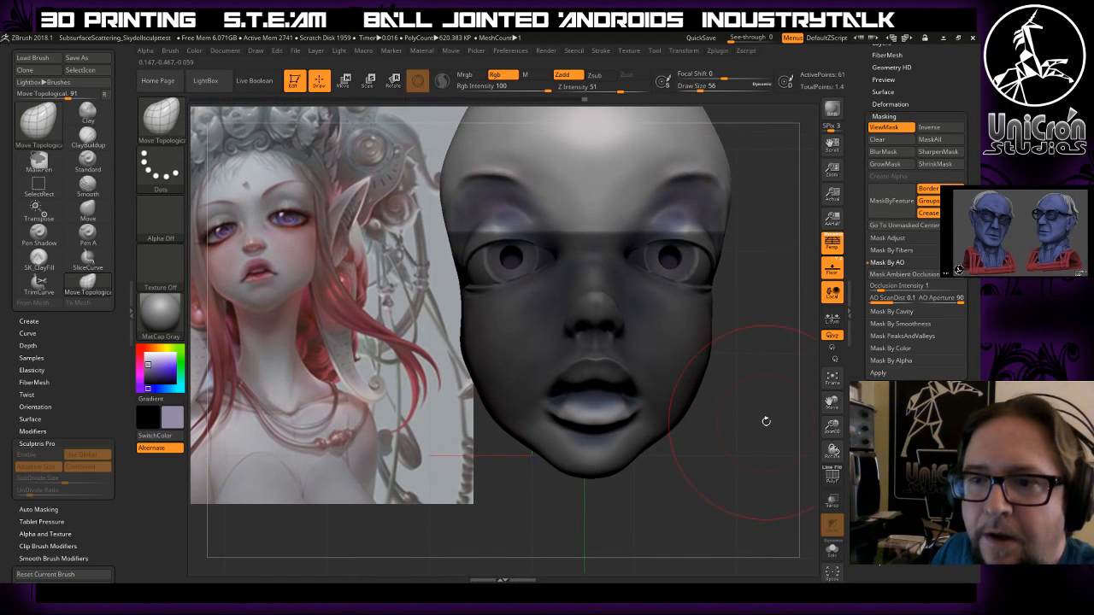
mouse_move(691, 471)
mouse_down()
mouse_move(562, 437)
mouse_move(564, 466)
mouse_move(584, 467)
mouse_move(583, 434)
mouse_move(584, 446)
mouse_up()
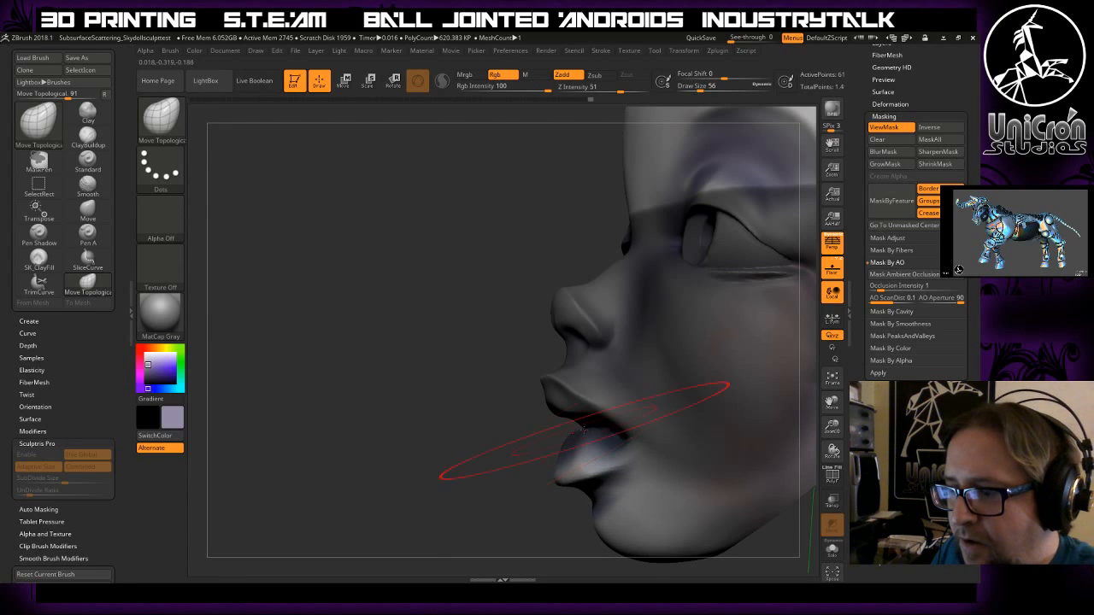
ctrl+right_drag(584, 415, 582, 437)
key(space)
drag(582, 404, 568, 404)
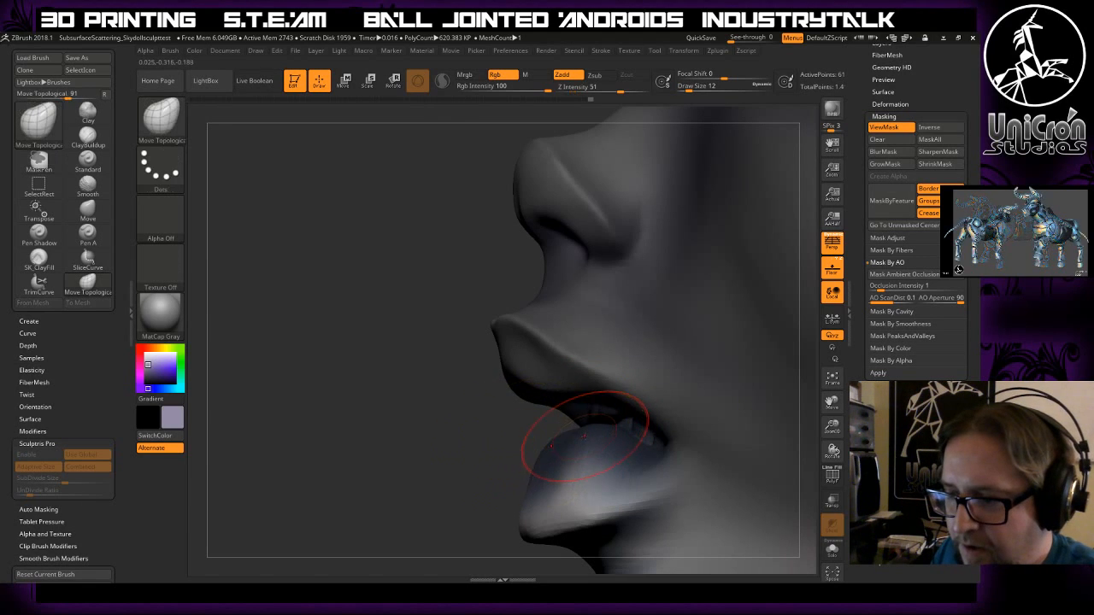
mouse_move(511, 435)
ctrl+mouse_down()
mouse_move(552, 441)
mouse_move(705, 556)
ctrl+mouse_up()
ctrl+click(711, 468)
ctrl+click(723, 449)
mouse_move(685, 382)
ctrl+mouse_down()
mouse_move(662, 406)
mouse_move(794, 420)
mouse_move(721, 423)
mouse_move(670, 372)
ctrl+mouse_up()
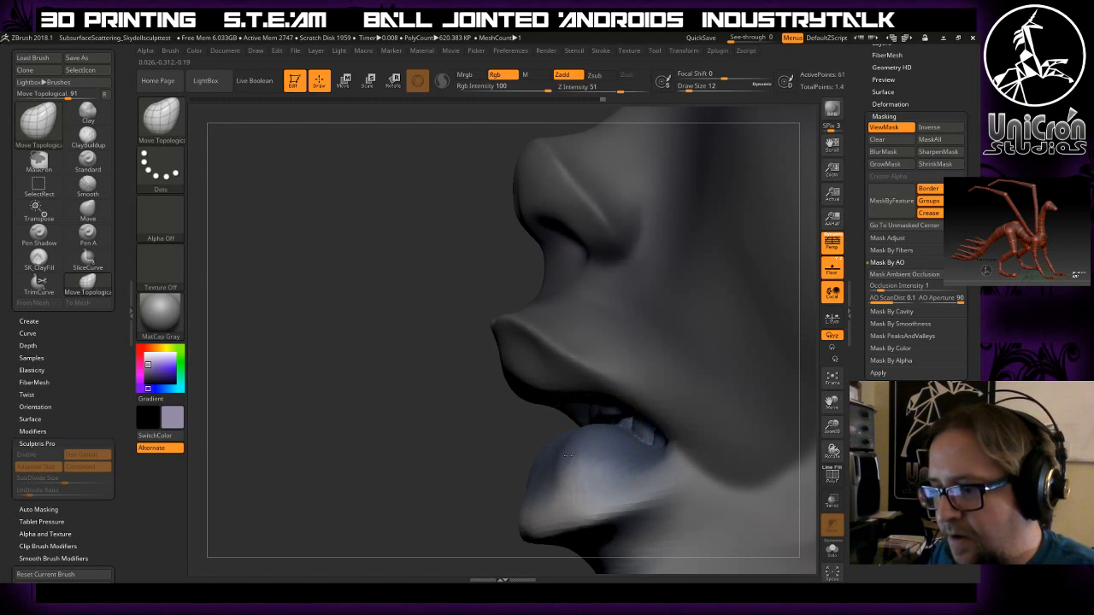
- Push the lower lip forward and down in profile with the Move Topological brush at draw size 24
drag(528, 473, 522, 484)
drag(562, 451, 557, 474)
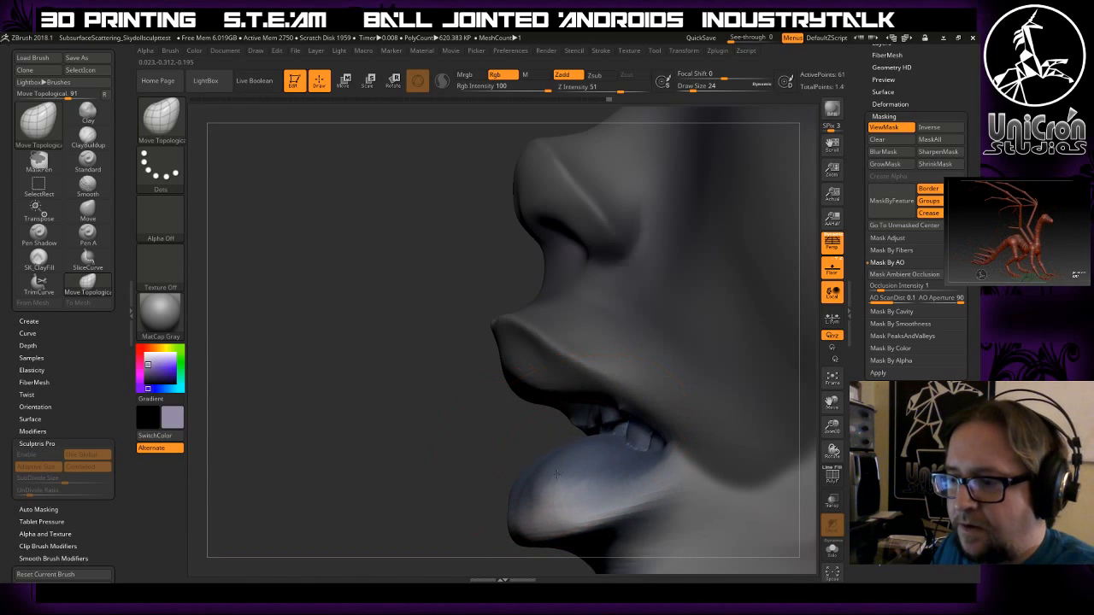
drag(475, 467, 519, 467)
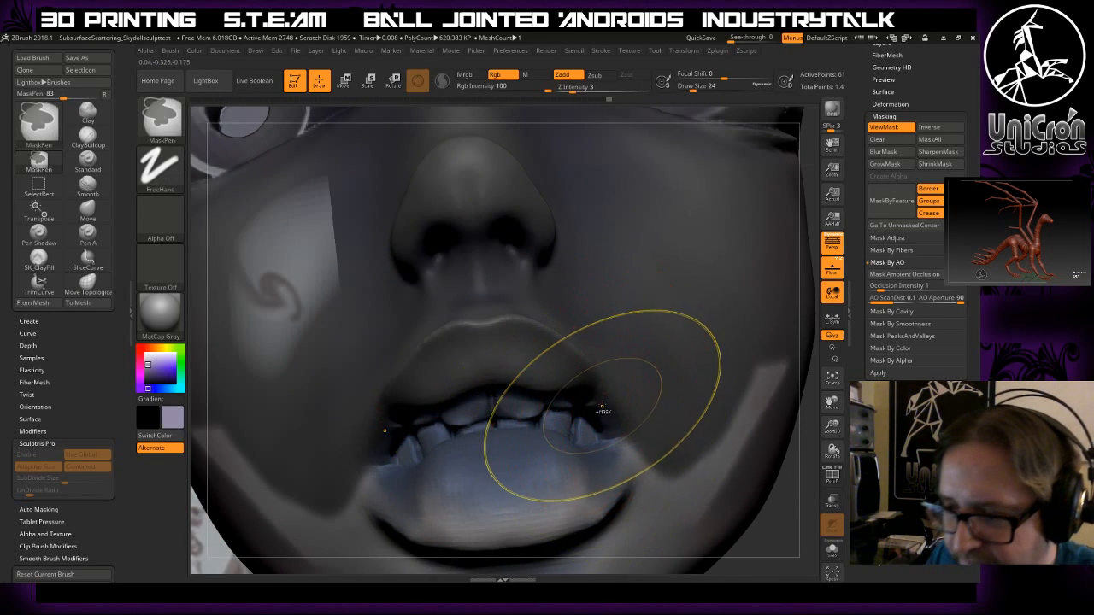
- Mask the upper front teeth with the draw size reduced to 3, and hide the floor with its reference image
drag(778, 477, 786, 408)
mouse_move(783, 341)
mouse_down()
mouse_move(726, 313)
mouse_move(739, 311)
mouse_move(760, 402)
mouse_move(733, 352)
mouse_up()
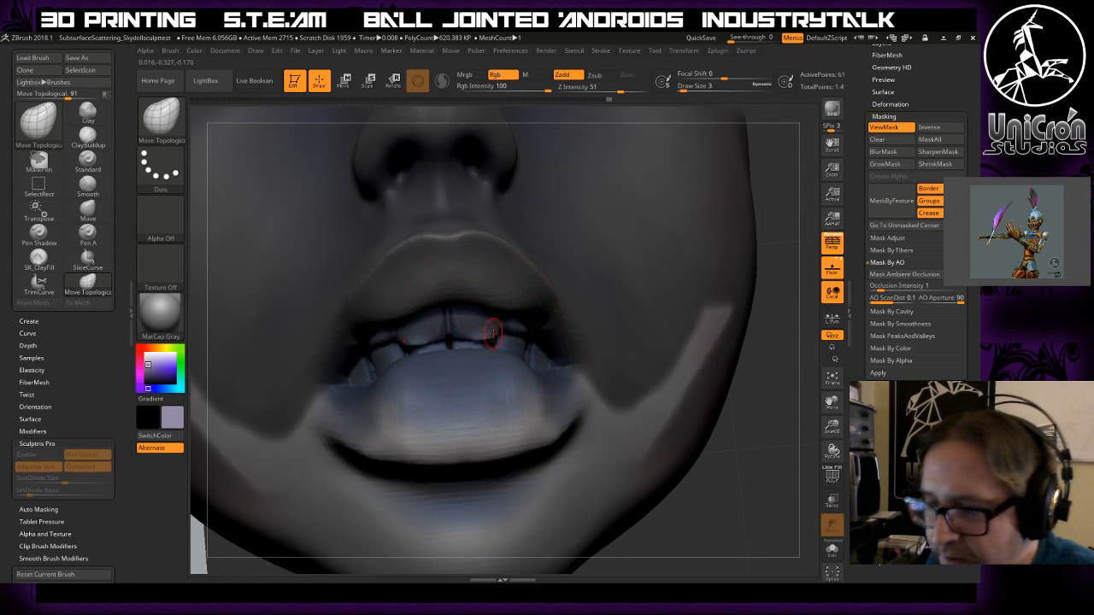
mouse_move(493, 333)
ctrl+mouse_down()
mouse_move(469, 341)
mouse_move(491, 328)
ctrl+mouse_up()
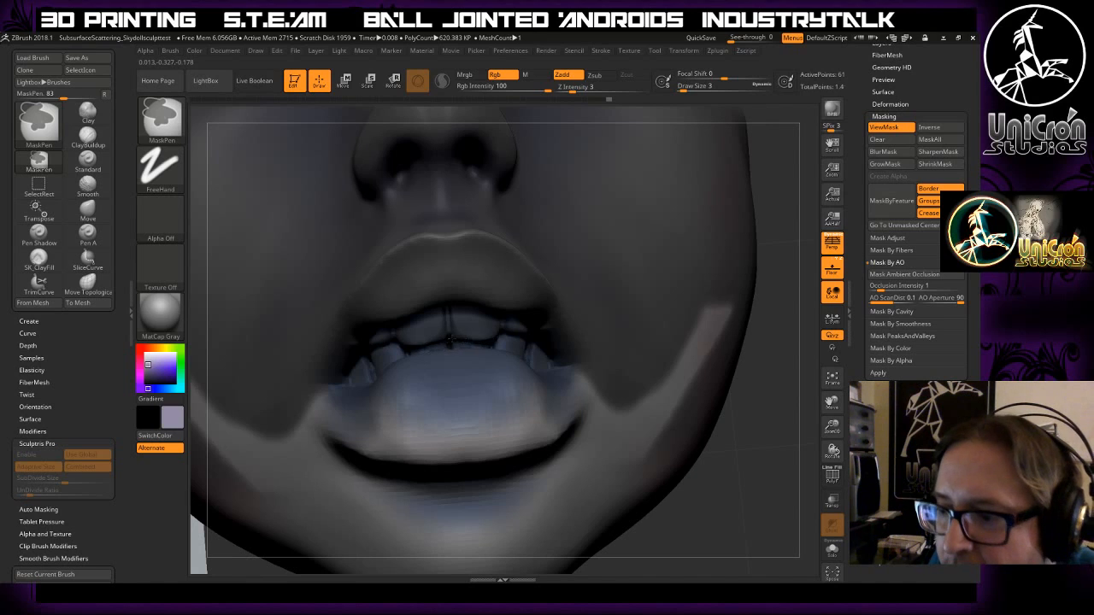
drag(750, 428, 702, 437)
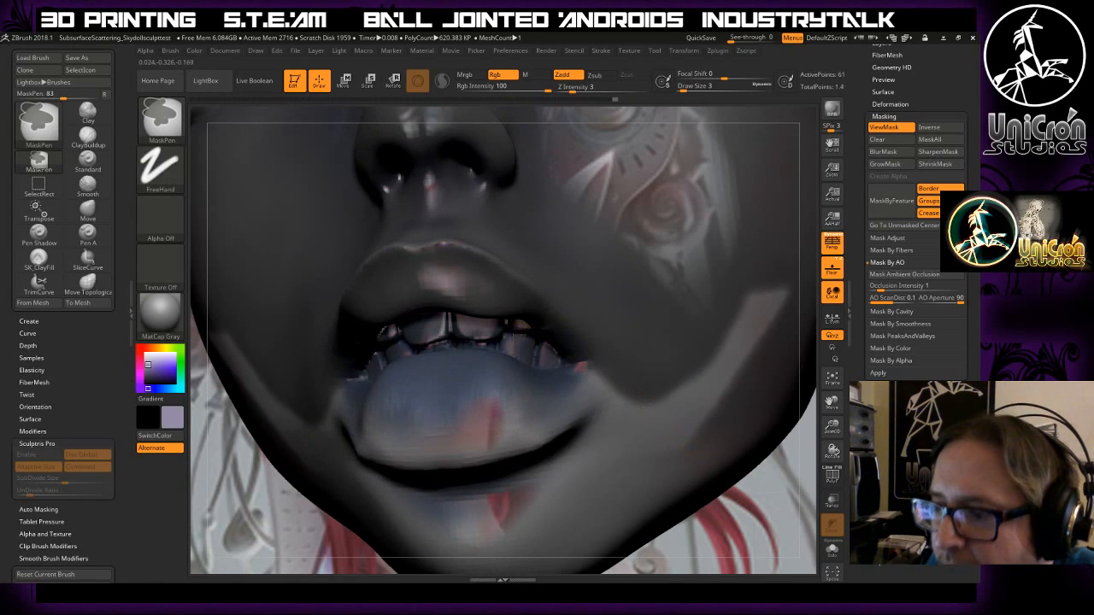
click(833, 270)
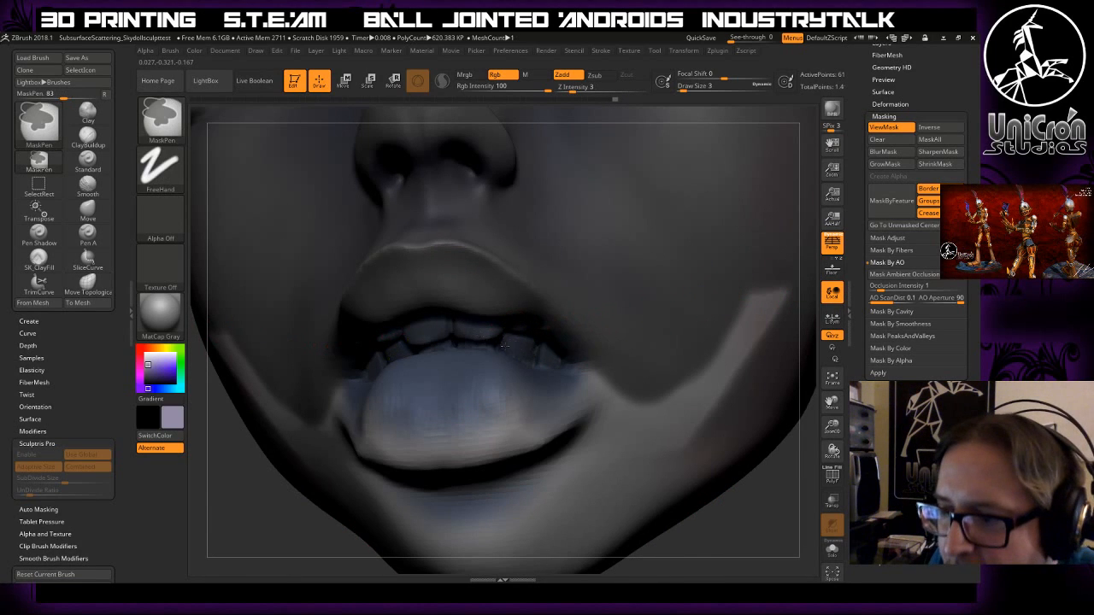
- Mask the teeth near the mouth corner and extend the cheek mask down toward the jaw
mouse_move(720, 442)
right_down()
mouse_move(646, 452)
mouse_move(704, 446)
right_up()
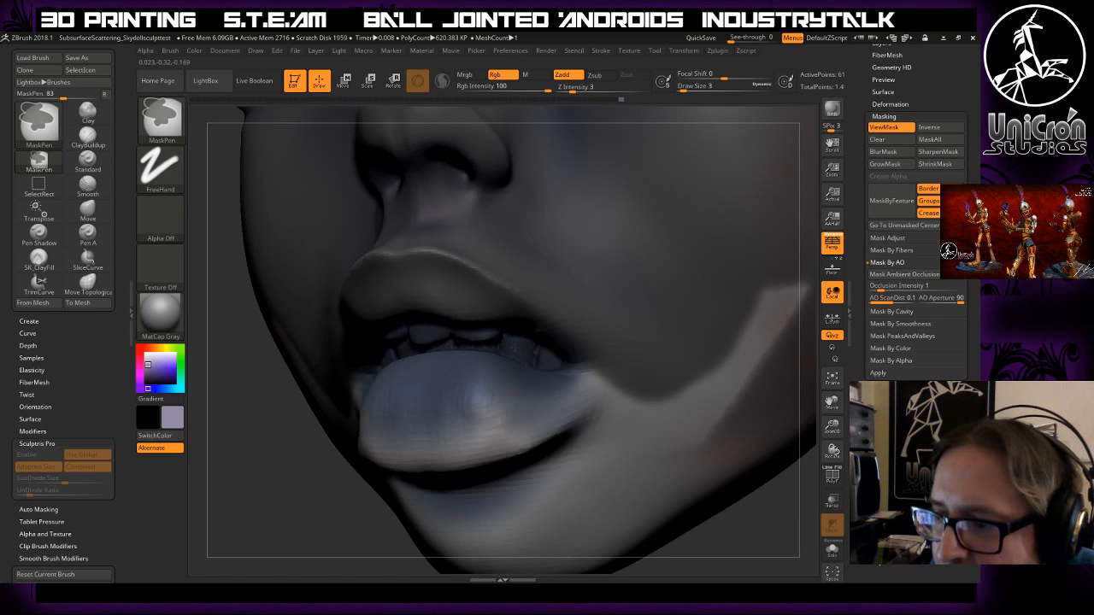
mouse_move(794, 505)
right_down()
mouse_move(756, 446)
mouse_move(783, 436)
mouse_move(743, 440)
mouse_move(670, 391)
right_up()
mouse_move(787, 339)
ctrl+mouse_down()
mouse_move(726, 427)
mouse_move(737, 446)
mouse_move(705, 469)
mouse_move(684, 431)
mouse_move(634, 424)
ctrl+mouse_up()
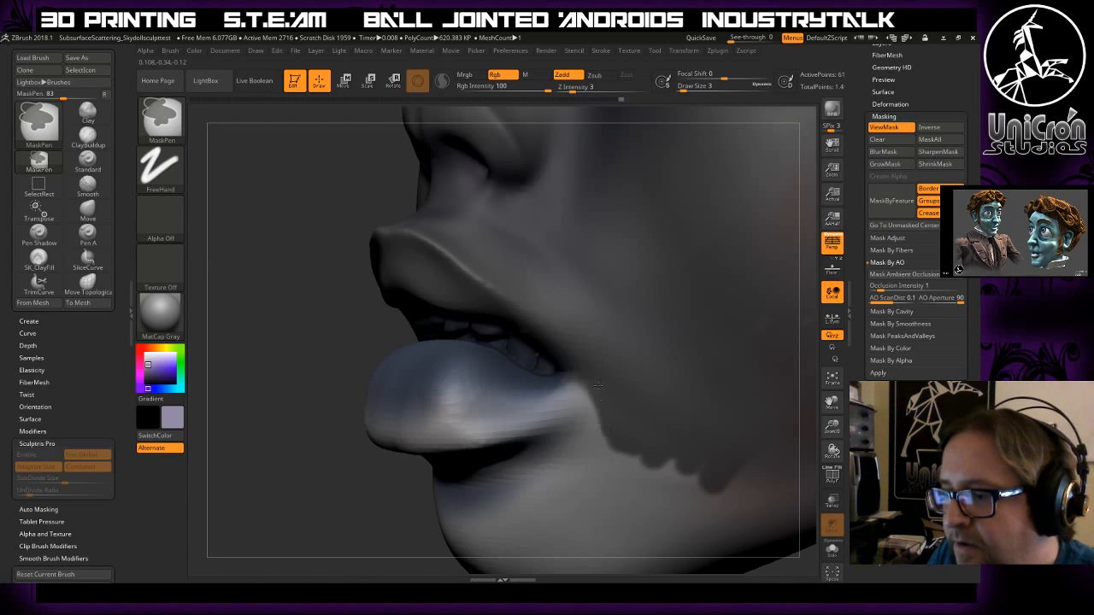
ctrl+drag(590, 371, 773, 476)
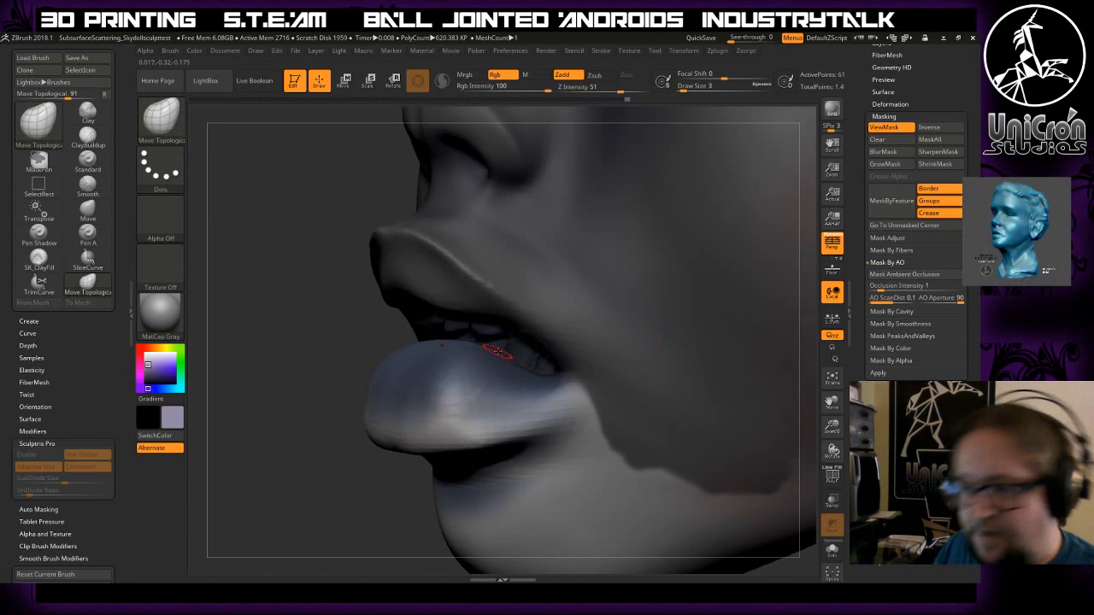
- Reshape the lower lip from the side and three-quarter views with the Move Topological brush at draw size 34, and clear the mask
key(bracketright)
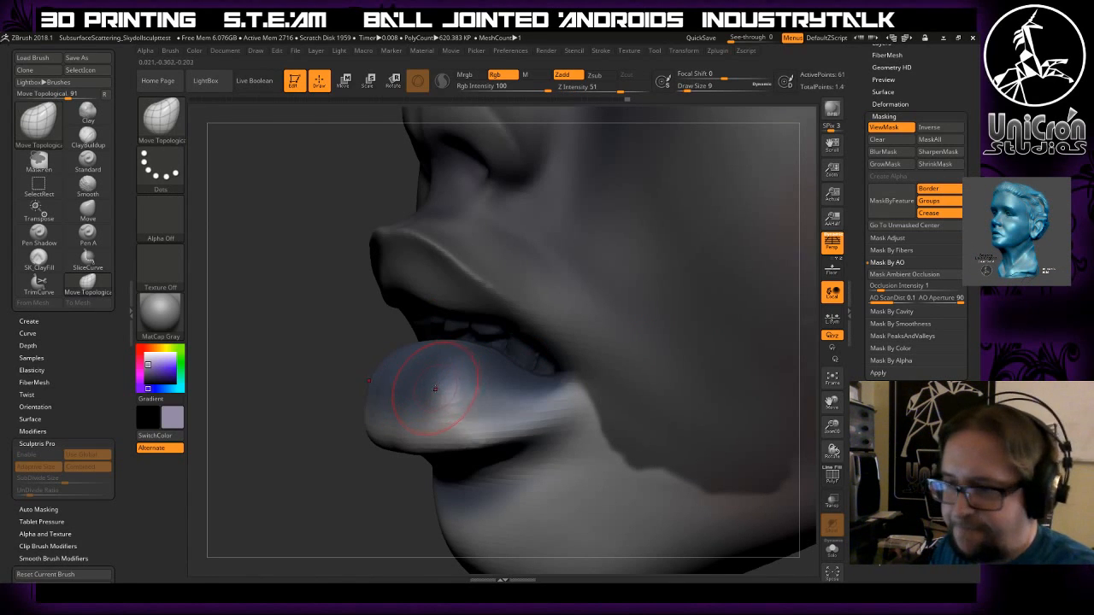
key(bracketright)
key(bracketright)
drag(339, 364, 536, 377)
mouse_move(420, 365)
mouse_down()
mouse_move(398, 371)
mouse_move(702, 463)
mouse_move(772, 460)
mouse_move(803, 443)
mouse_up()
key(f)
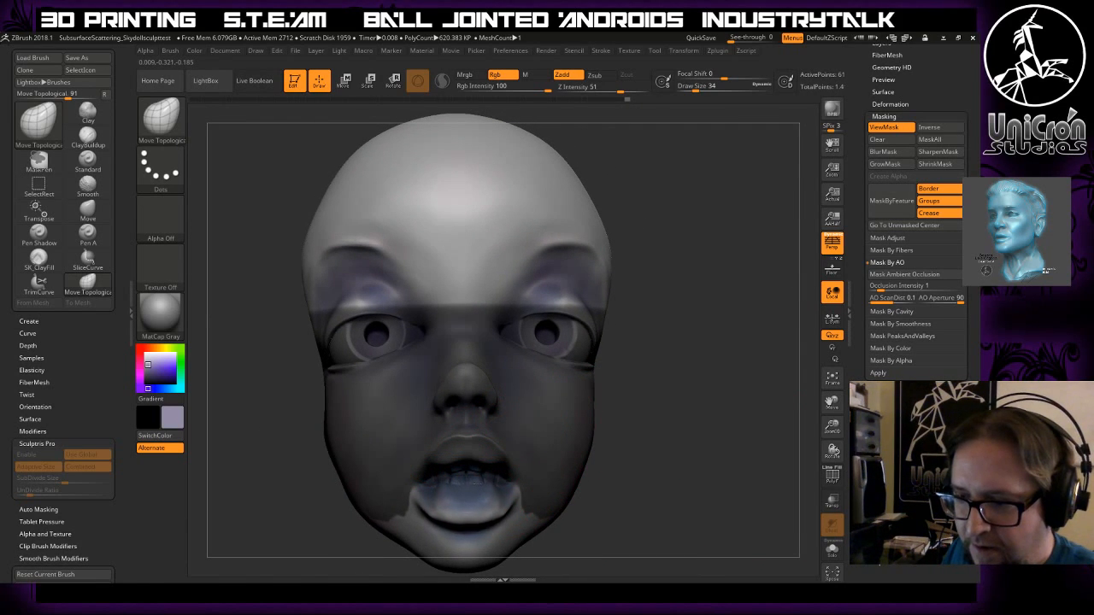
mouse_move(740, 453)
alt+mouse_down()
mouse_move(750, 484)
mouse_move(640, 485)
alt+mouse_up()
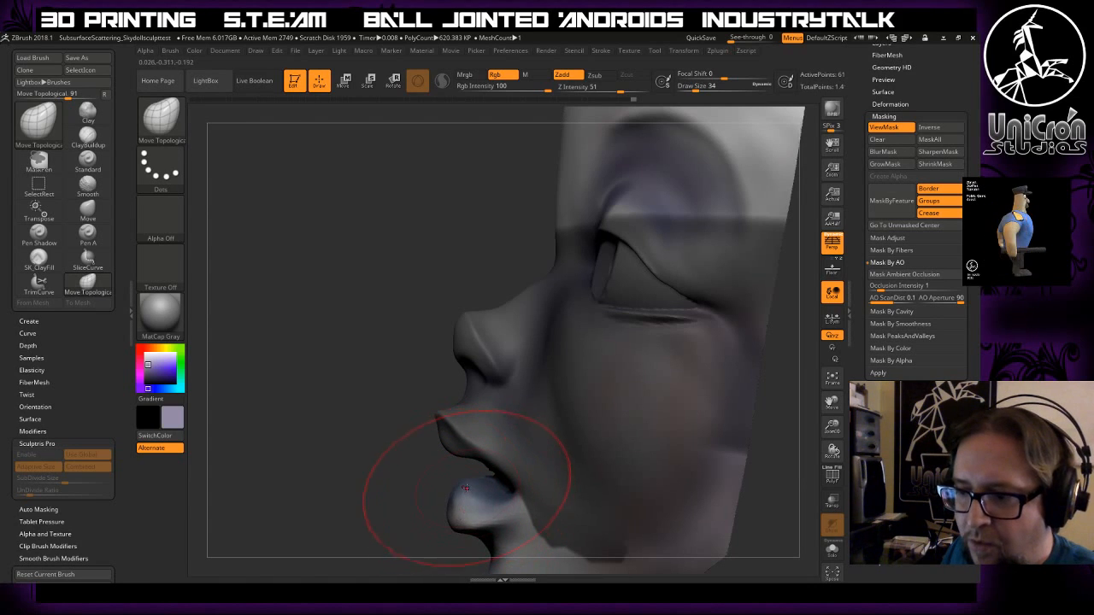
mouse_move(470, 480)
mouse_down()
mouse_move(467, 505)
mouse_move(481, 506)
mouse_up()
mouse_move(361, 493)
mouse_down()
mouse_move(470, 494)
mouse_move(468, 480)
mouse_up()
drag(686, 446, 611, 450)
drag(454, 488, 453, 498)
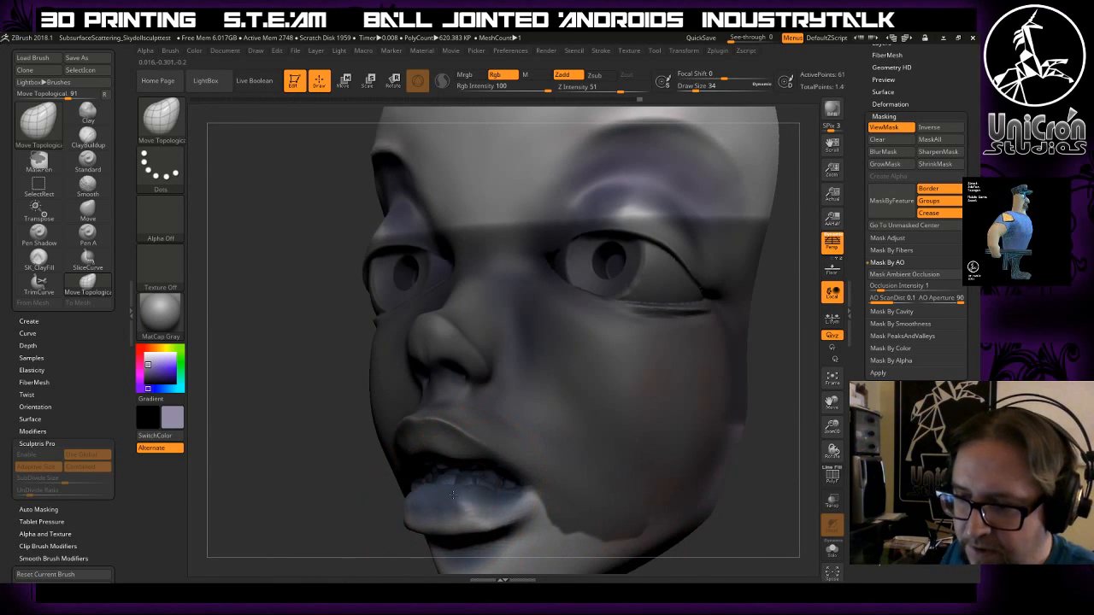
mouse_move(330, 501)
mouse_down()
mouse_move(286, 499)
mouse_move(639, 470)
mouse_move(682, 500)
mouse_up()
mouse_move(760, 464)
mouse_down()
mouse_move(691, 448)
mouse_move(518, 266)
mouse_up()
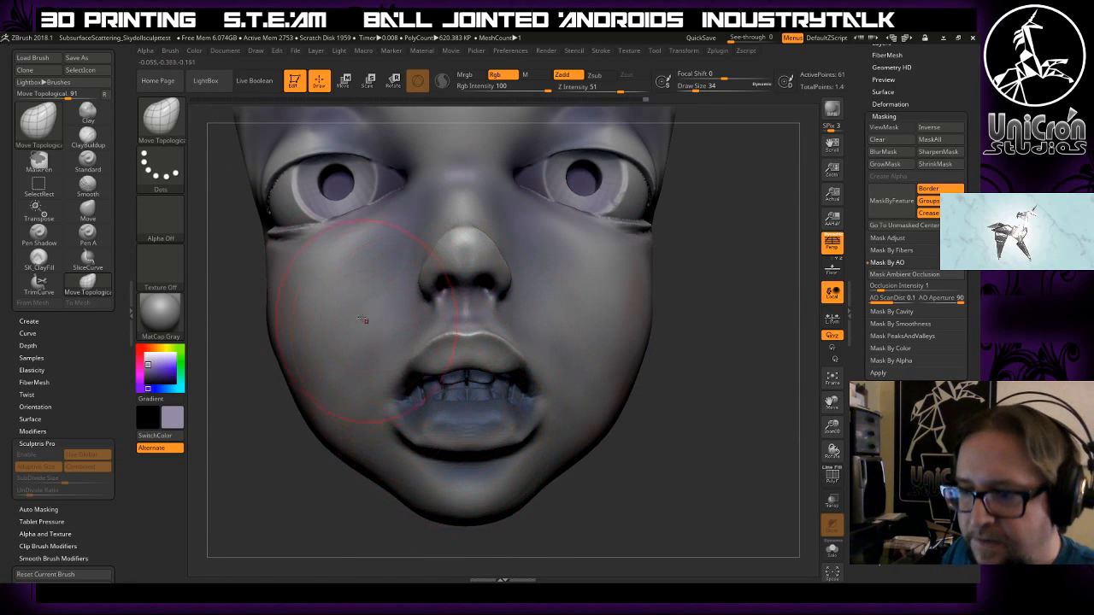
- Paint the blue lower lip with the Pen A brush at draw size 18, using the whitish colour sampled from the upper lip
key(bracketleft)
key(bracketleft)
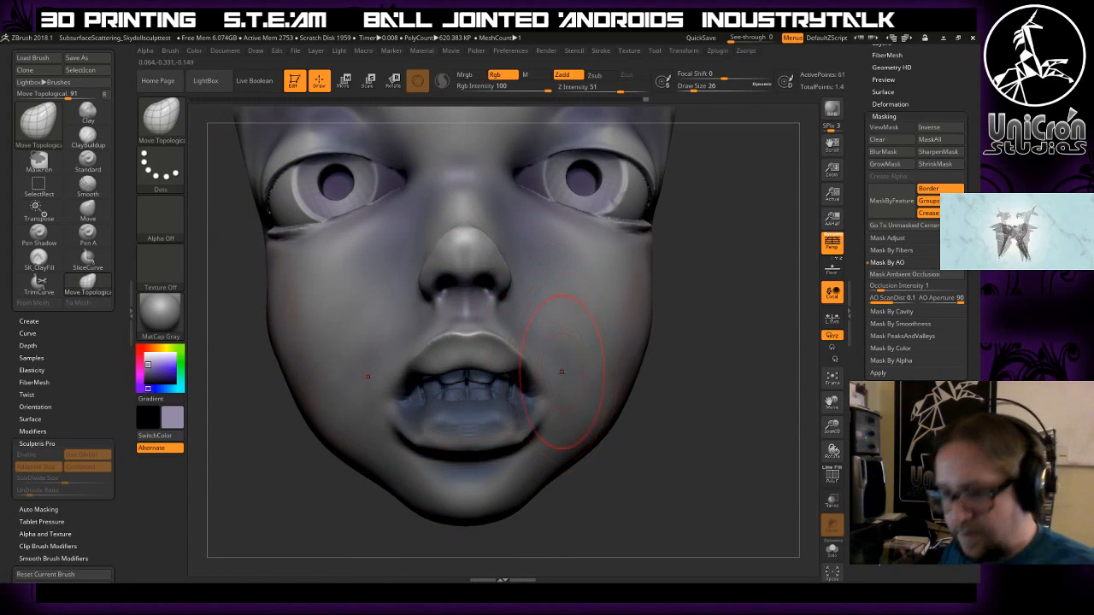
click(153, 127)
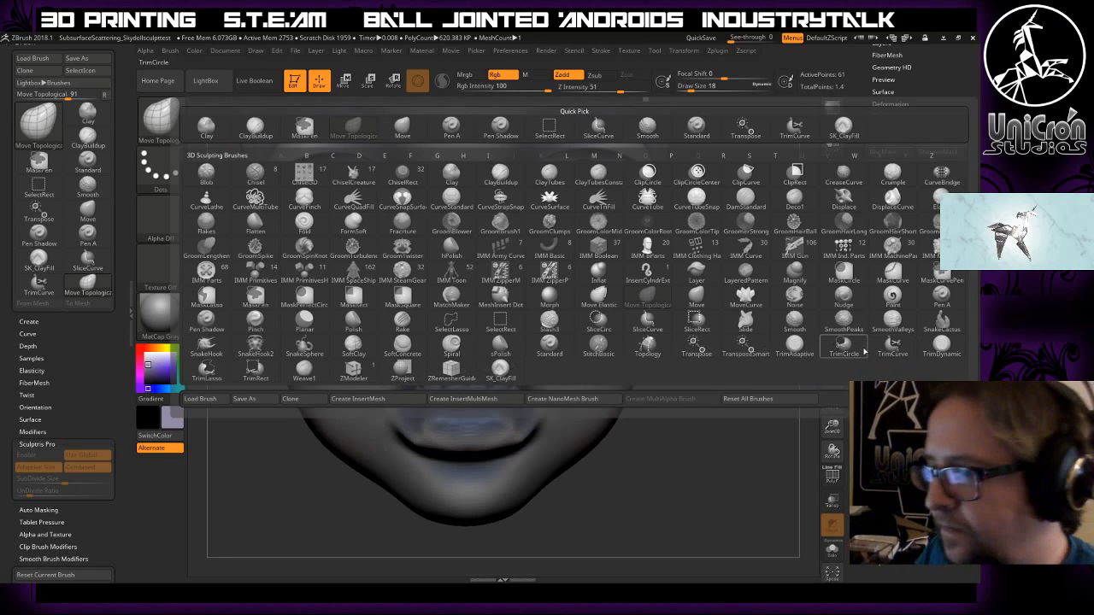
key(p)
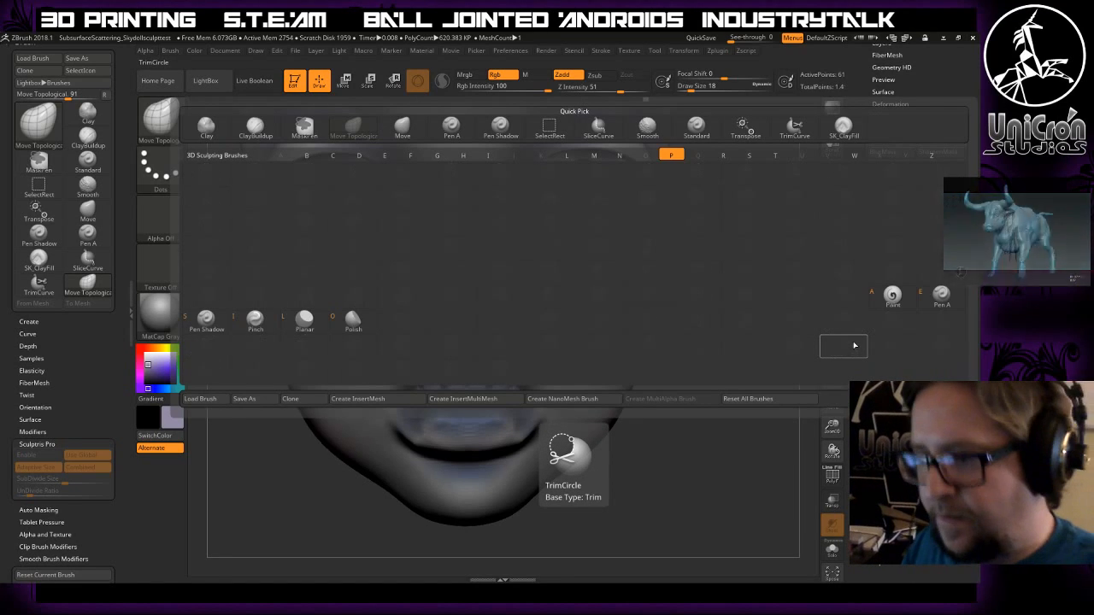
click(940, 296)
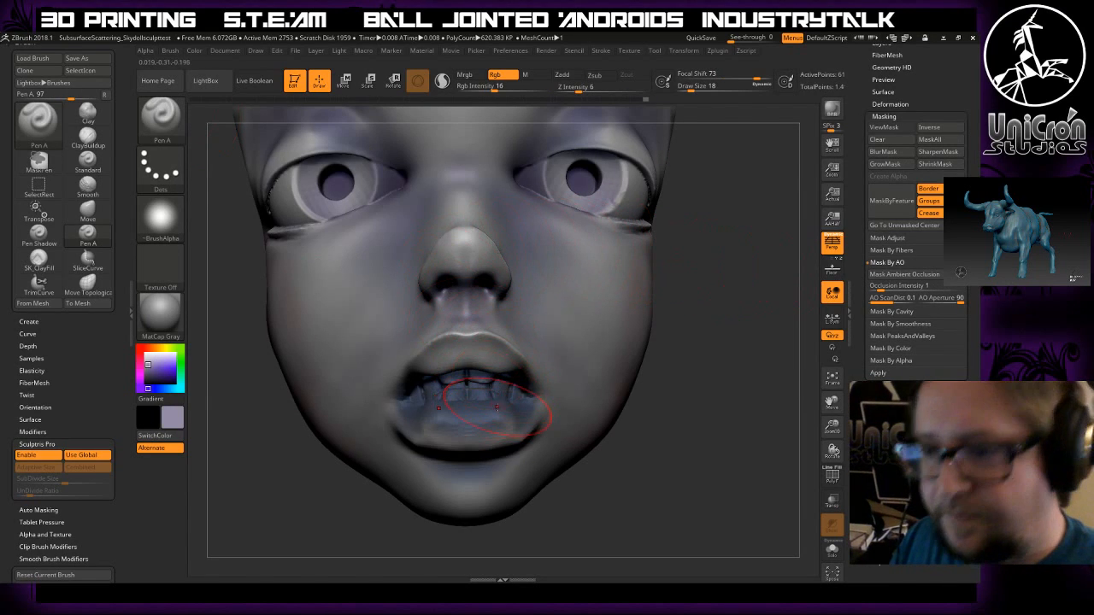
key(c)
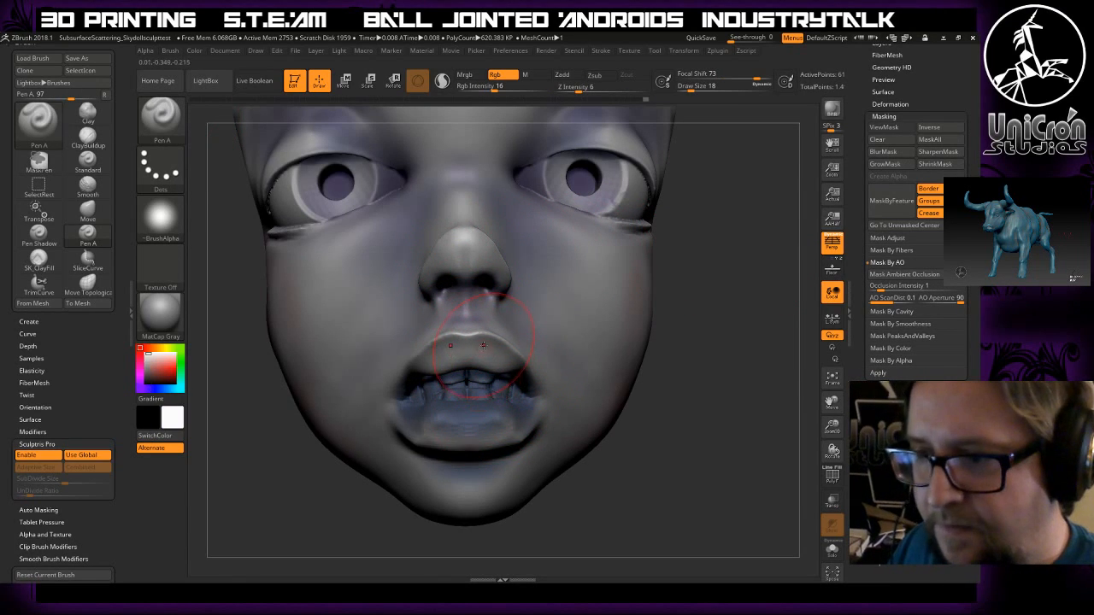
mouse_move(505, 421)
mouse_down()
mouse_move(427, 420)
mouse_move(522, 419)
mouse_move(491, 425)
mouse_up()
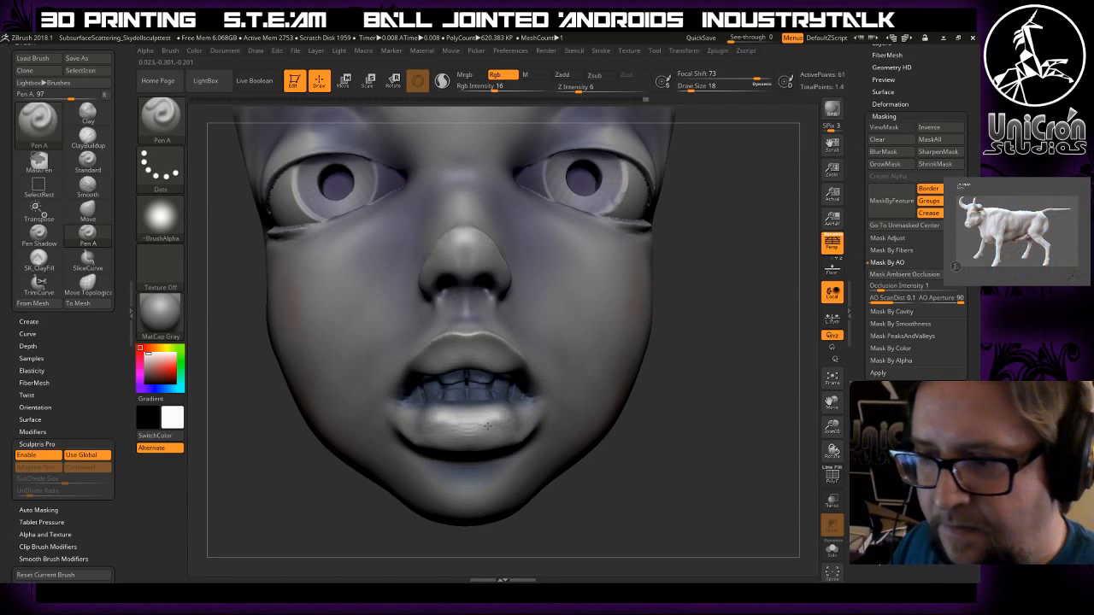
- Sample a light colour around the mouth and paint the outer part of the lower lip toward its corner
drag(670, 435, 605, 417)
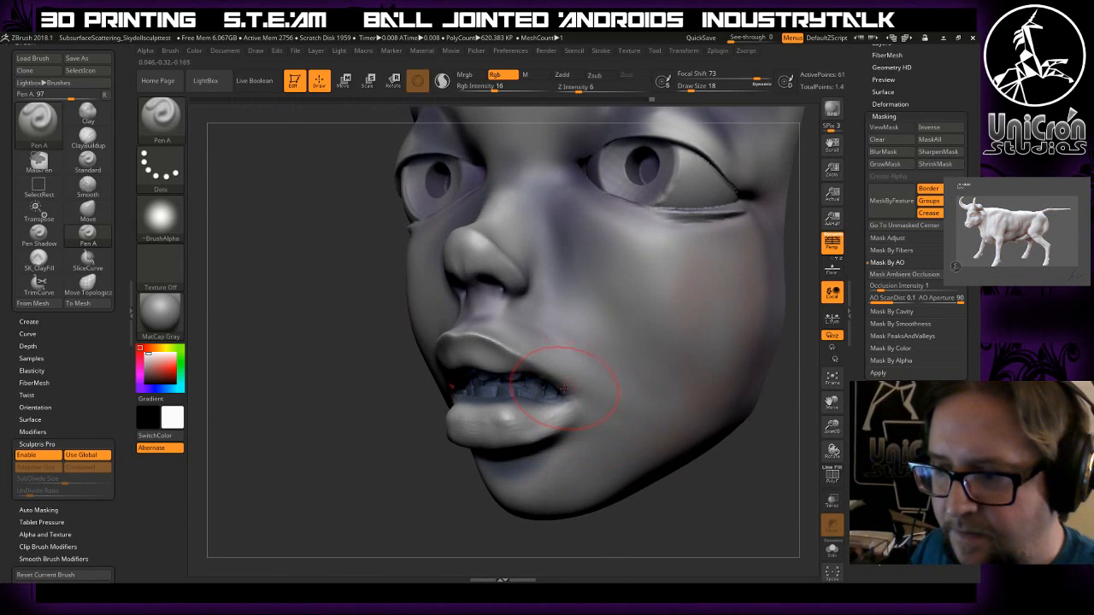
key(c)
drag(536, 408, 592, 414)
key(c)
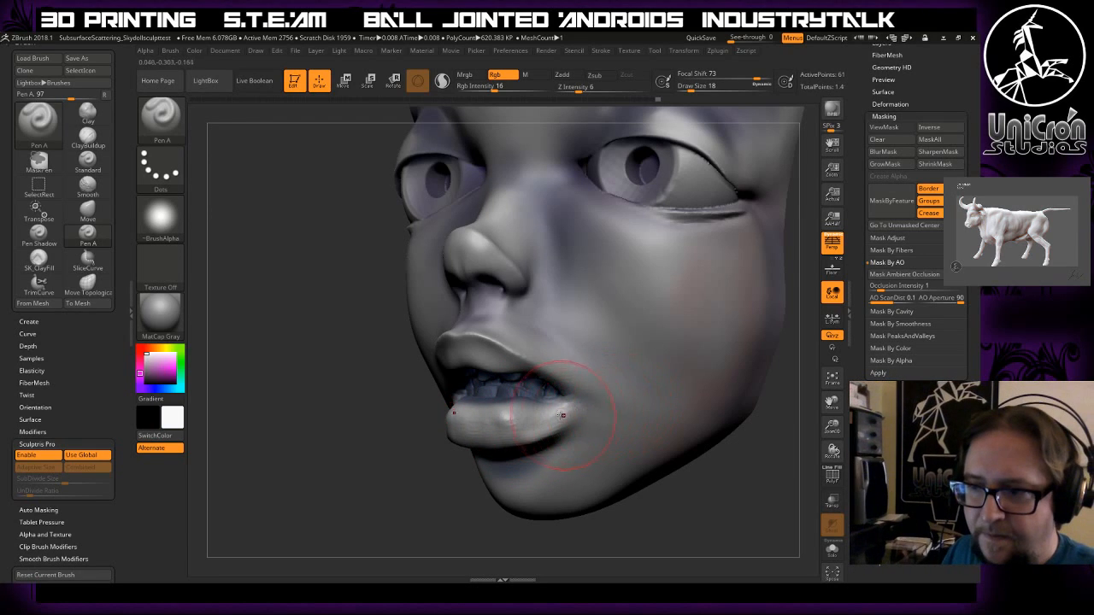
- Remesh the whole head
mouse_move(723, 498)
mouse_down()
mouse_move(789, 476)
mouse_move(713, 420)
mouse_move(715, 381)
mouse_move(709, 394)
mouse_up()
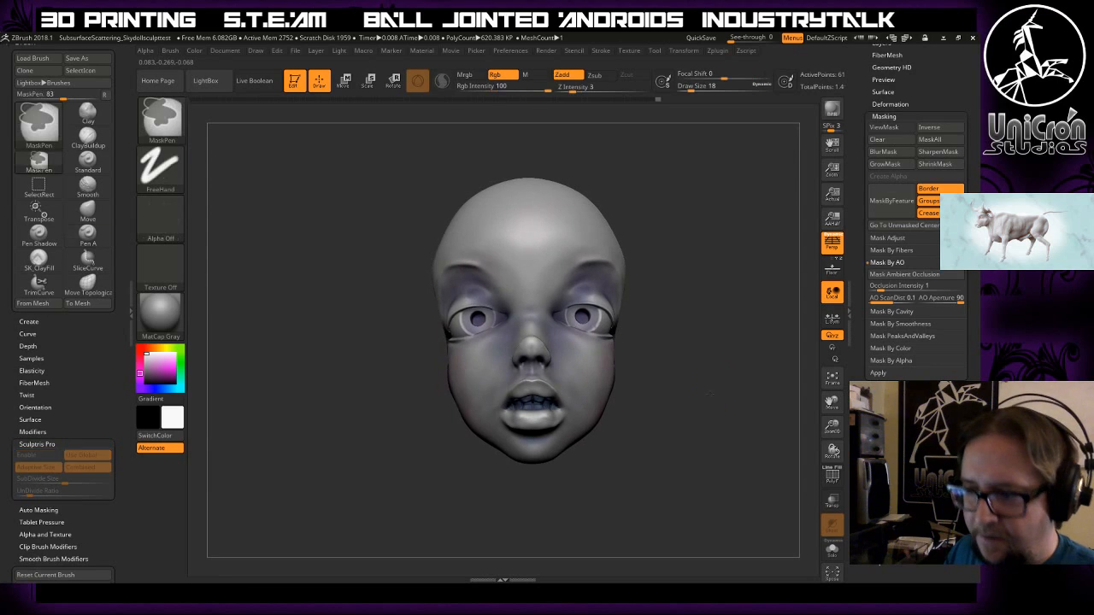
mouse_move(723, 350)
mouse_down()
mouse_move(696, 351)
mouse_move(728, 368)
mouse_up()
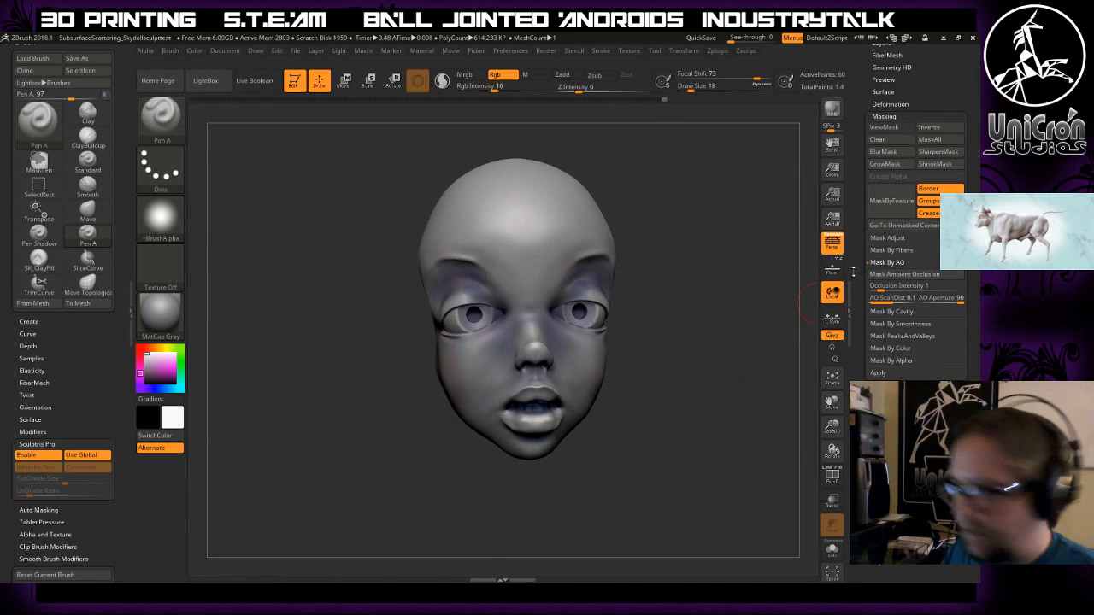
drag(749, 324, 704, 364)
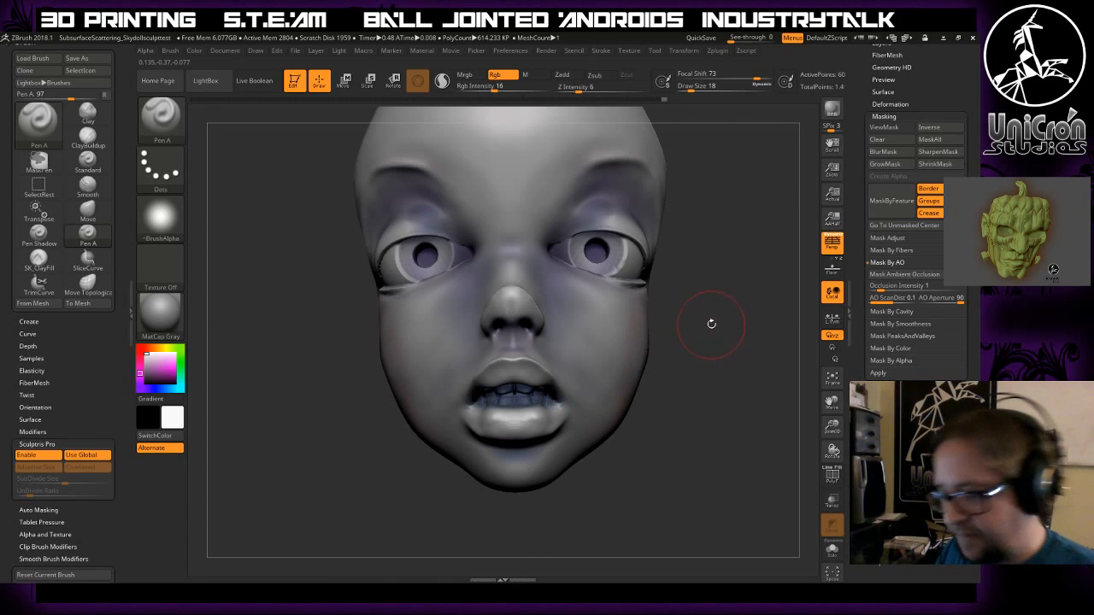
- Widen the mouth corners and adjust the inner eye area with the Move Topological brush at draw size 46
key(bracketright)
key(bracketright)
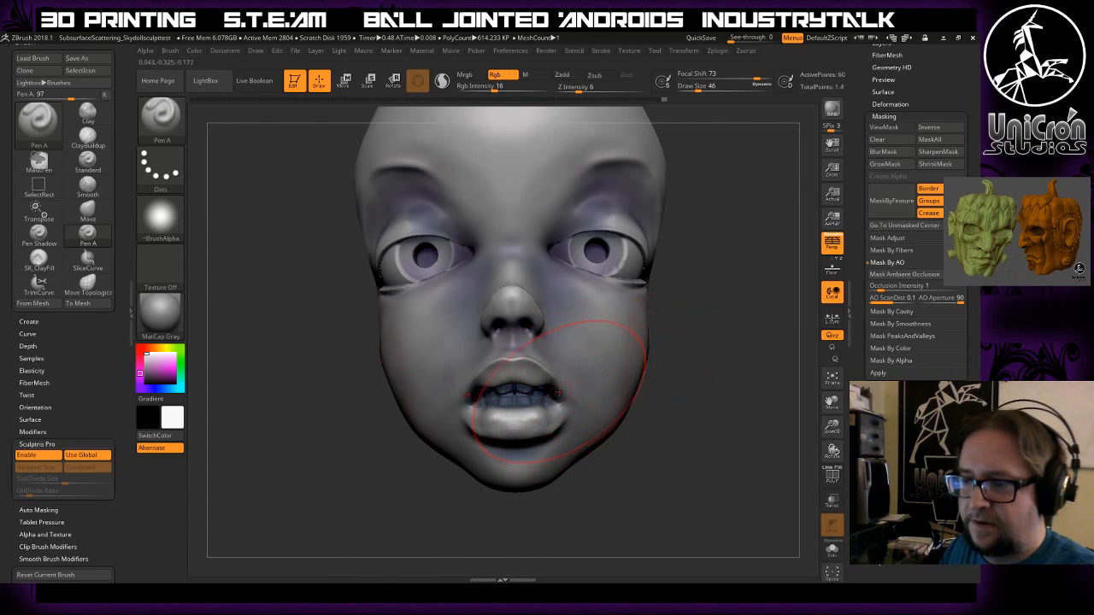
drag(565, 404, 545, 400)
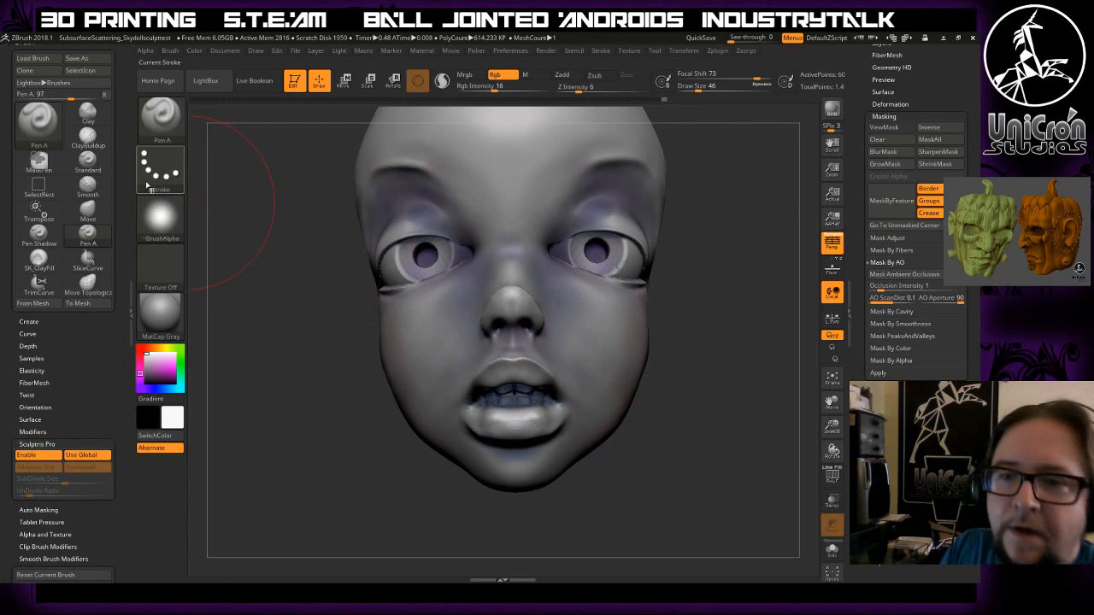
click(160, 117)
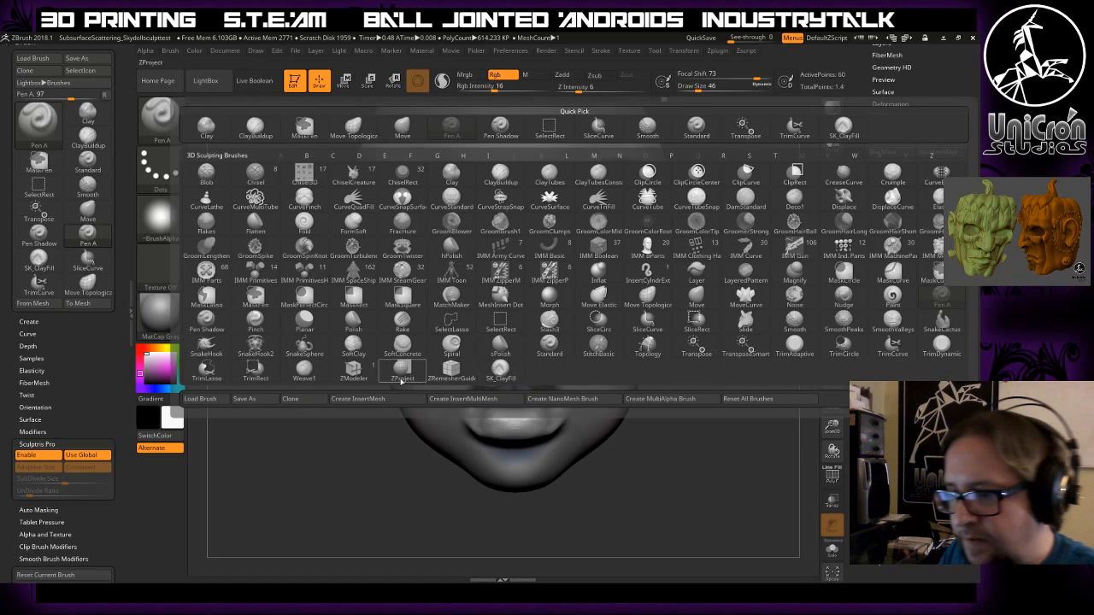
key(m)
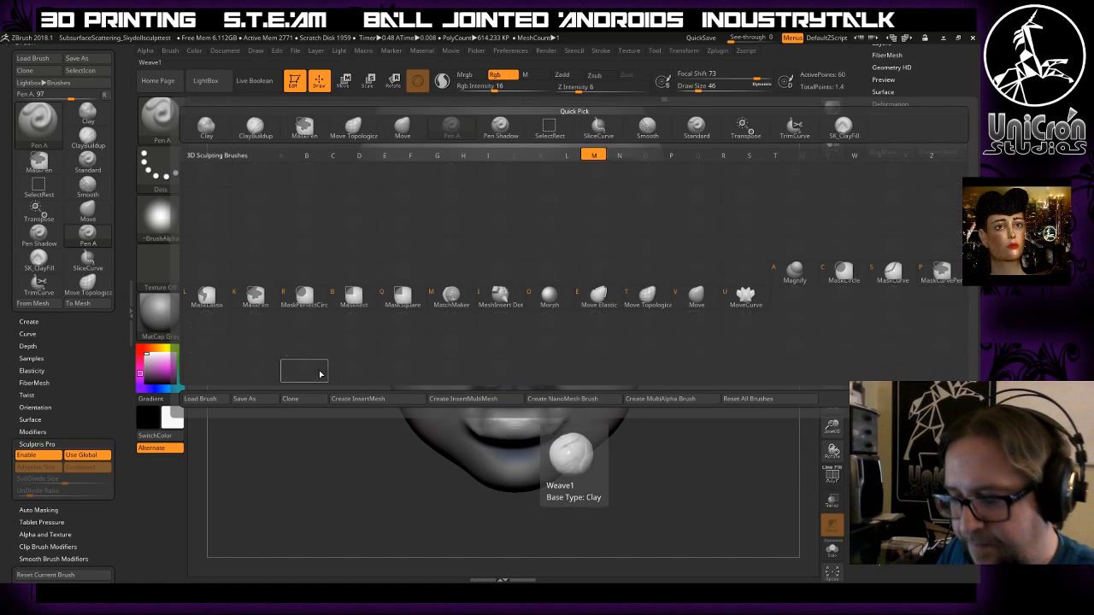
click(650, 316)
drag(565, 396, 582, 415)
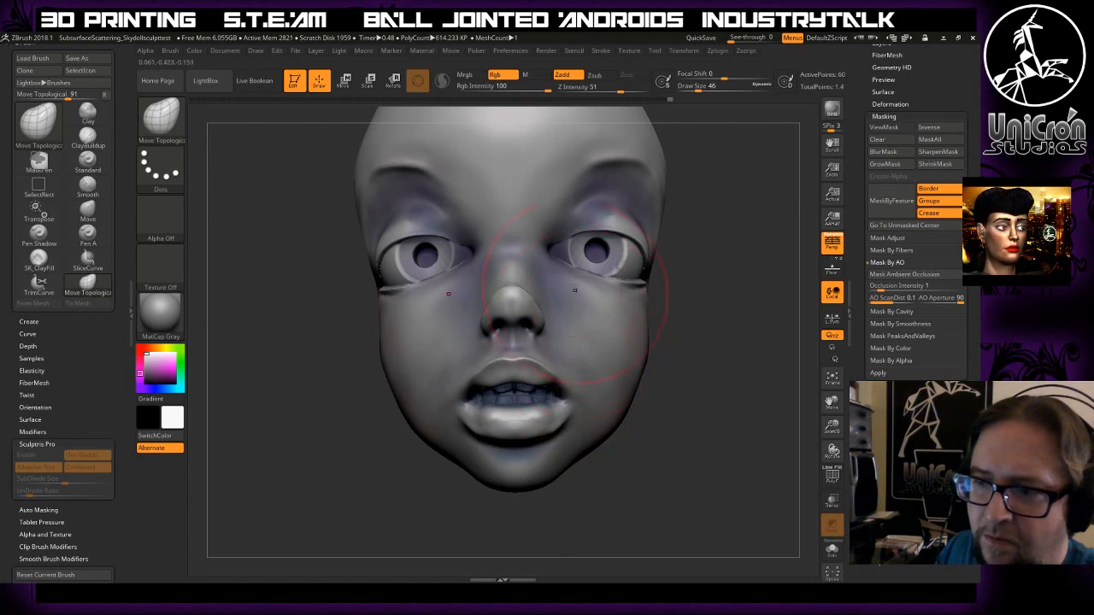
drag(552, 244, 551, 251)
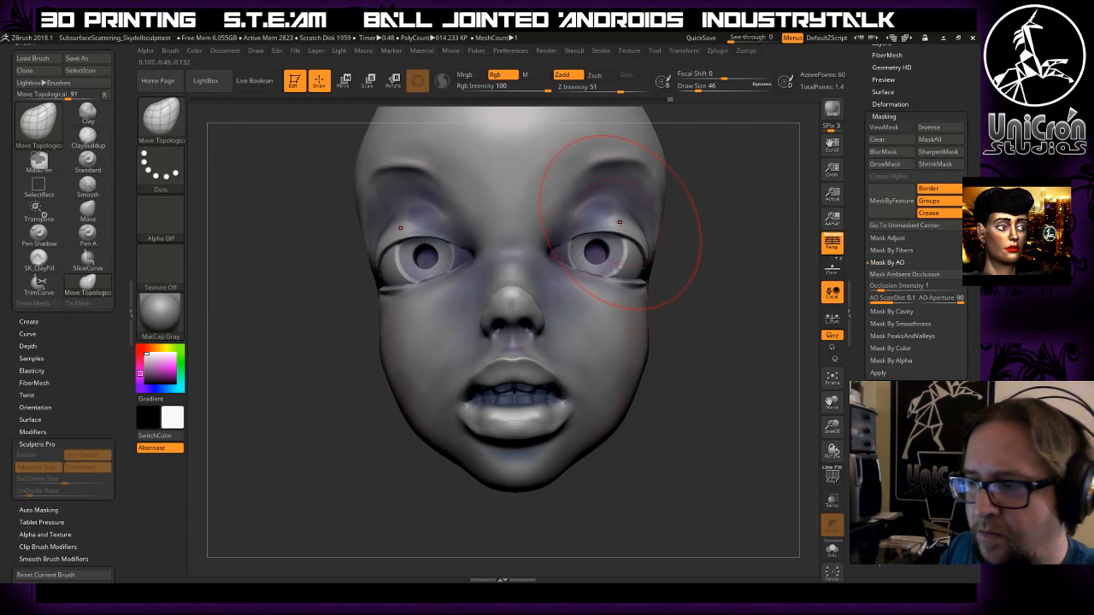
- Reshape the upper eyelids above the eyes with the Move Topological brush at draw size 20
key(space)
drag(619, 222, 610, 232)
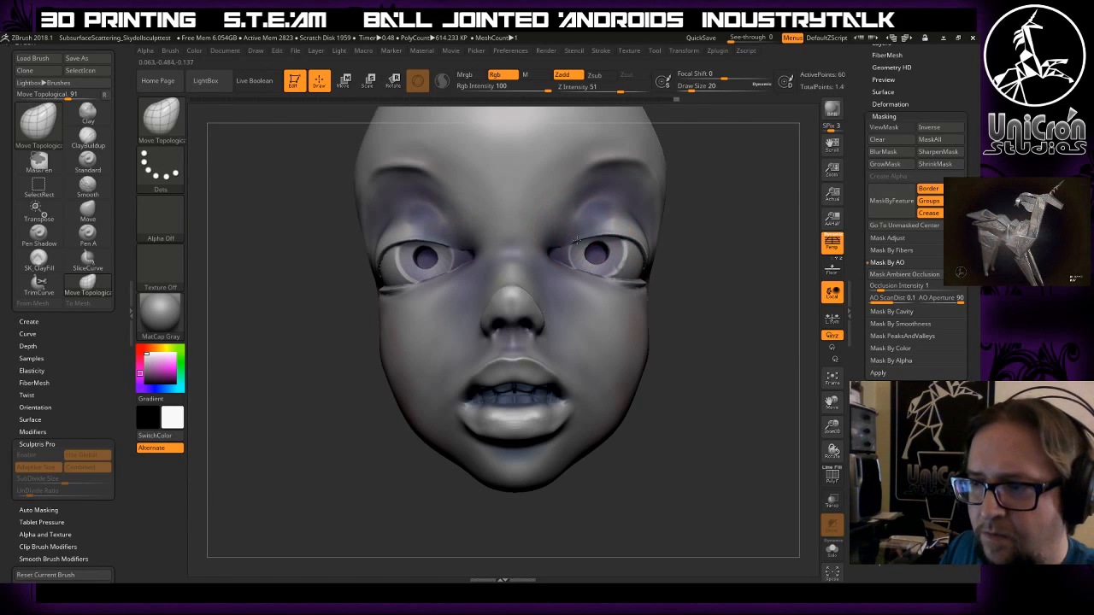
- Sample a light colour from the upper eyelid and paint the lid above the eye with the Paint brush at draw size 20
mouse_move(755, 290)
mouse_down()
mouse_move(701, 285)
mouse_move(751, 278)
mouse_up()
click(178, 130)
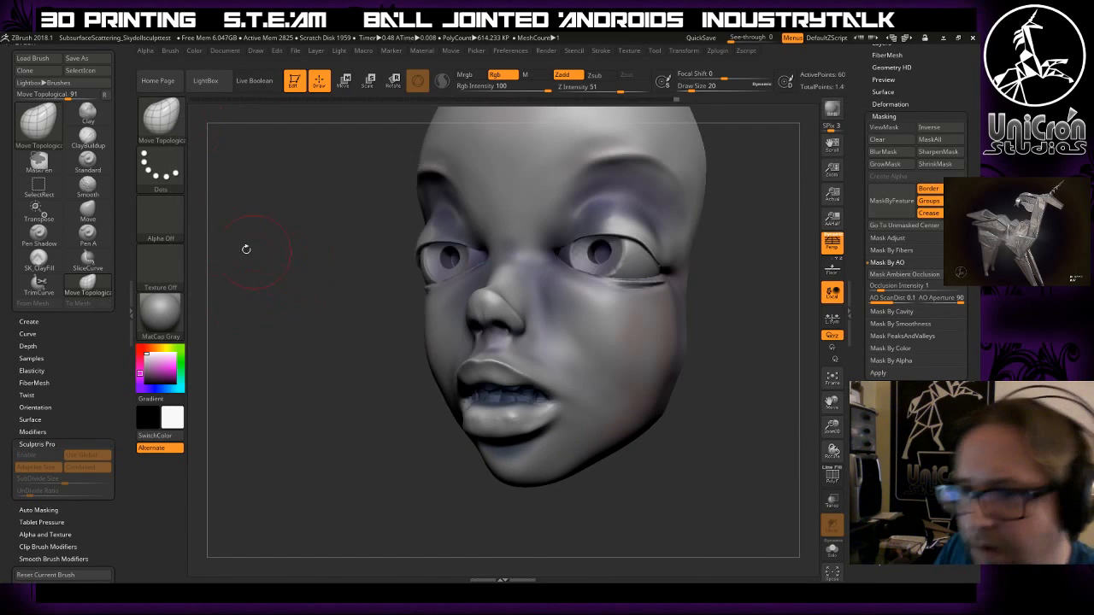
click(162, 120)
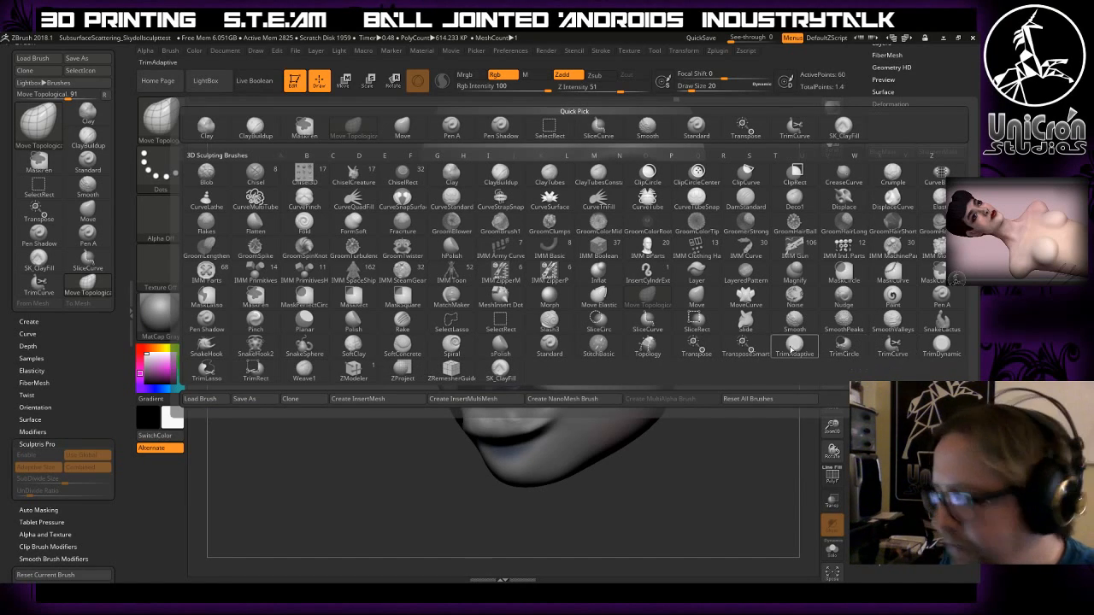
key(p)
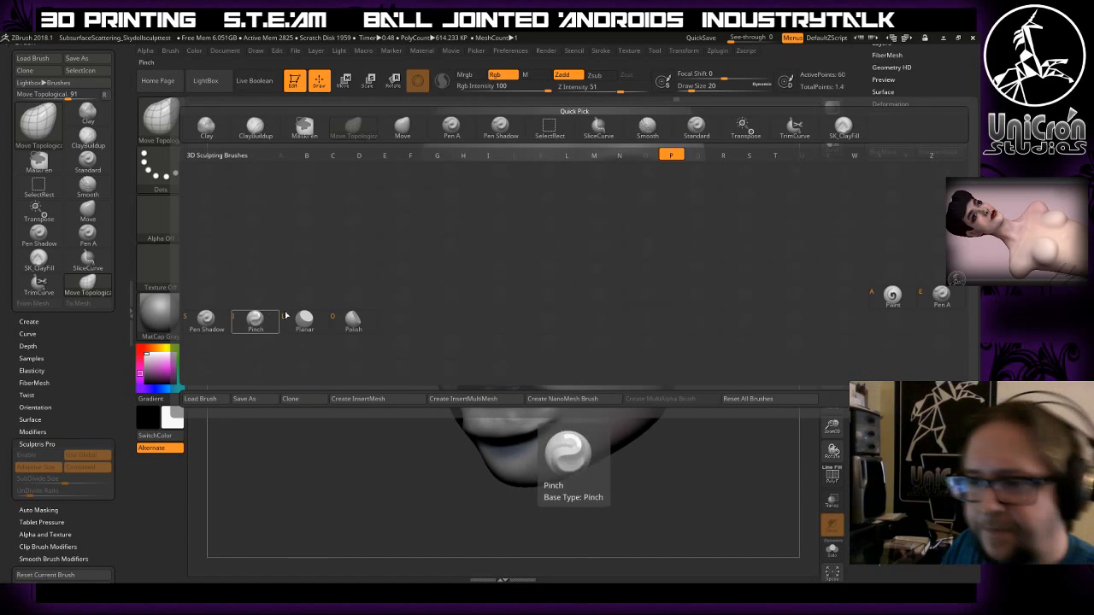
click(891, 294)
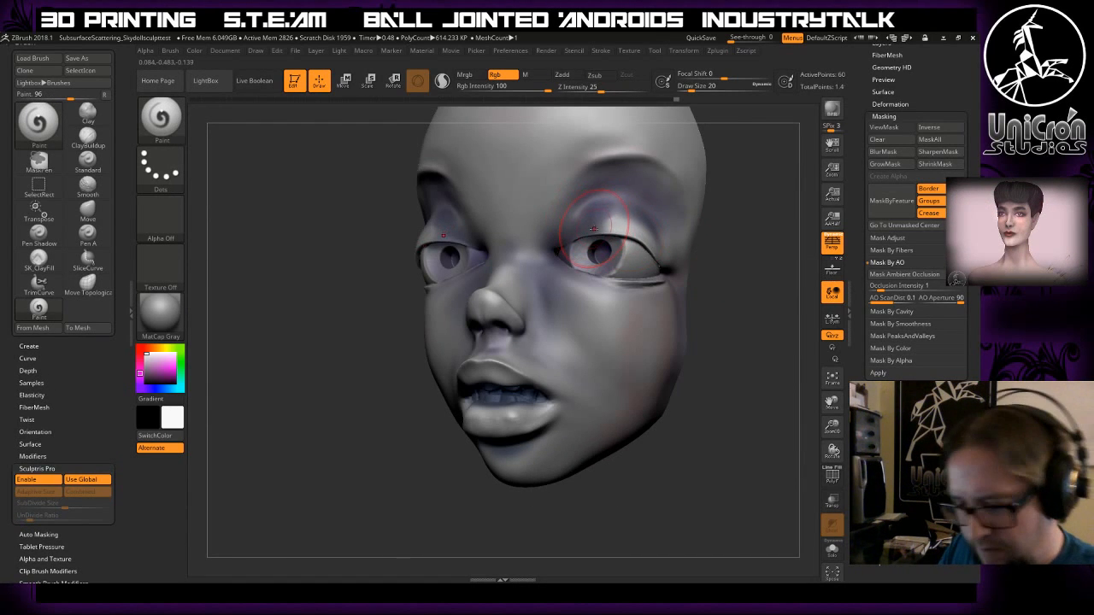
key(c)
key(c)
drag(622, 224, 589, 222)
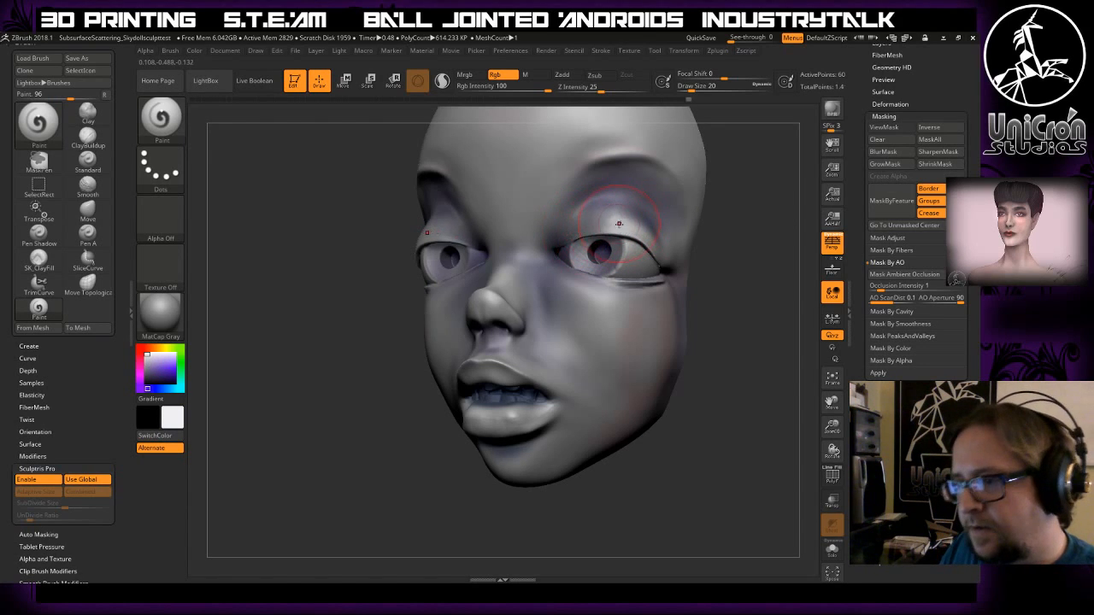
- Touch up the painted shading on the bridge of the nose between the eyes
mouse_move(781, 325)
mouse_down()
mouse_move(771, 257)
mouse_move(753, 277)
mouse_move(767, 275)
mouse_up()
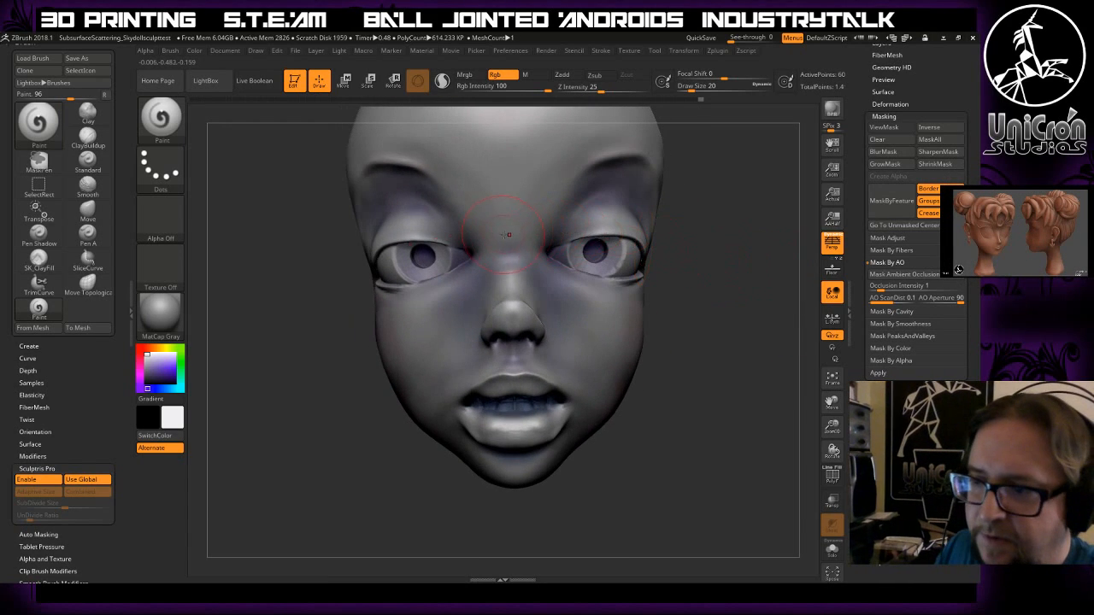
drag(506, 259, 513, 262)
mouse_move(738, 379)
mouse_down()
mouse_move(688, 359)
mouse_move(694, 344)
mouse_move(662, 323)
mouse_up()
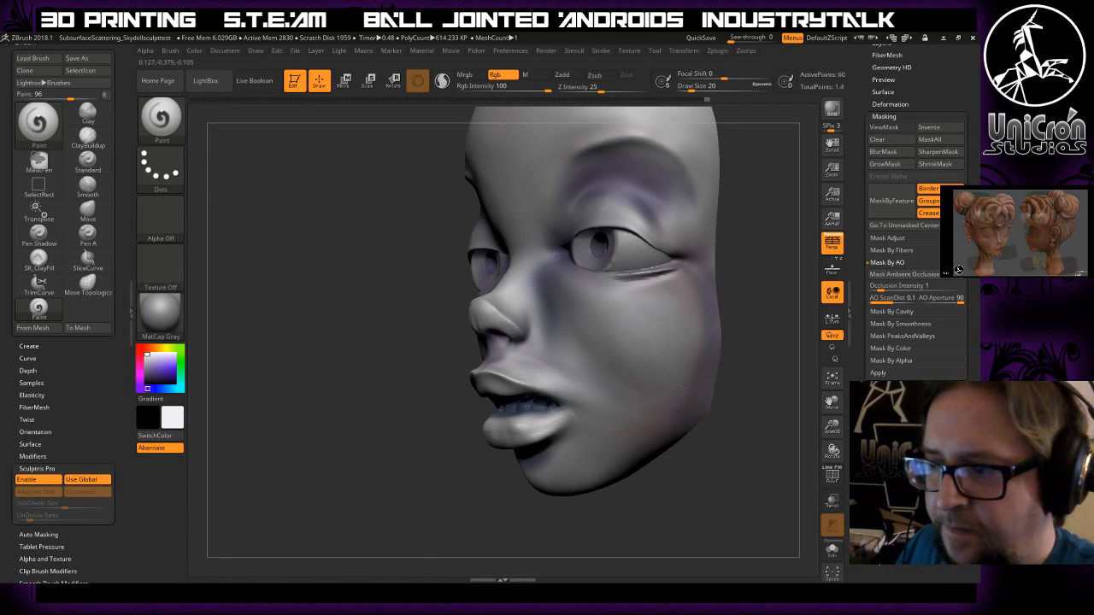
mouse_move(762, 450)
mouse_down()
mouse_move(775, 438)
mouse_move(764, 398)
mouse_move(719, 312)
mouse_move(768, 310)
mouse_move(720, 323)
mouse_up()
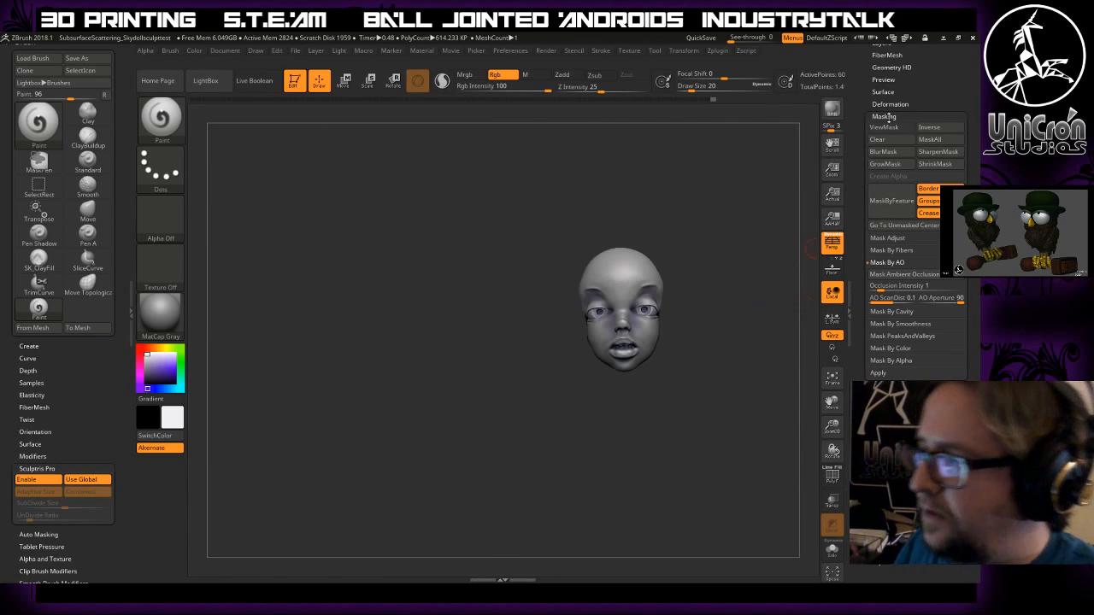
drag(777, 212, 636, 437)
drag(653, 334, 672, 292)
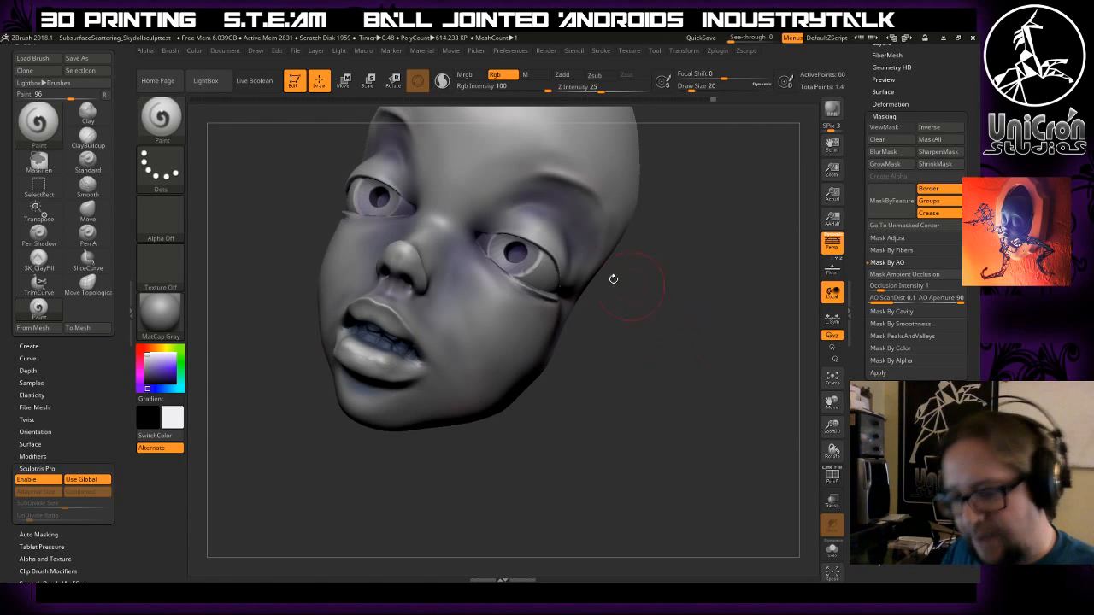
- Load the SK_Cloth brush from the LightBox brush library
click(159, 117)
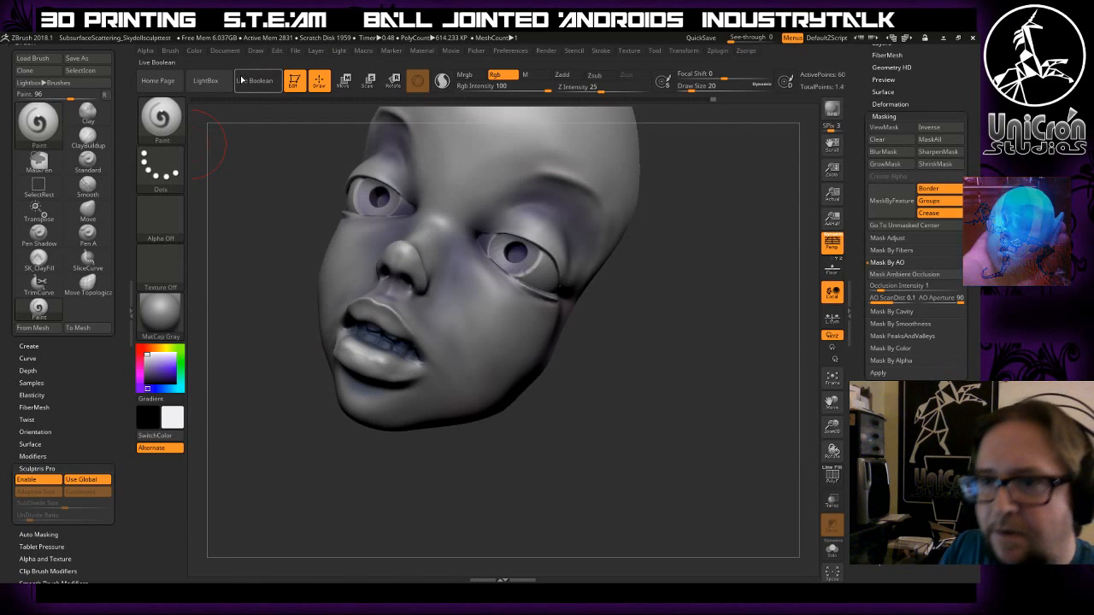
click(246, 81)
click(220, 83)
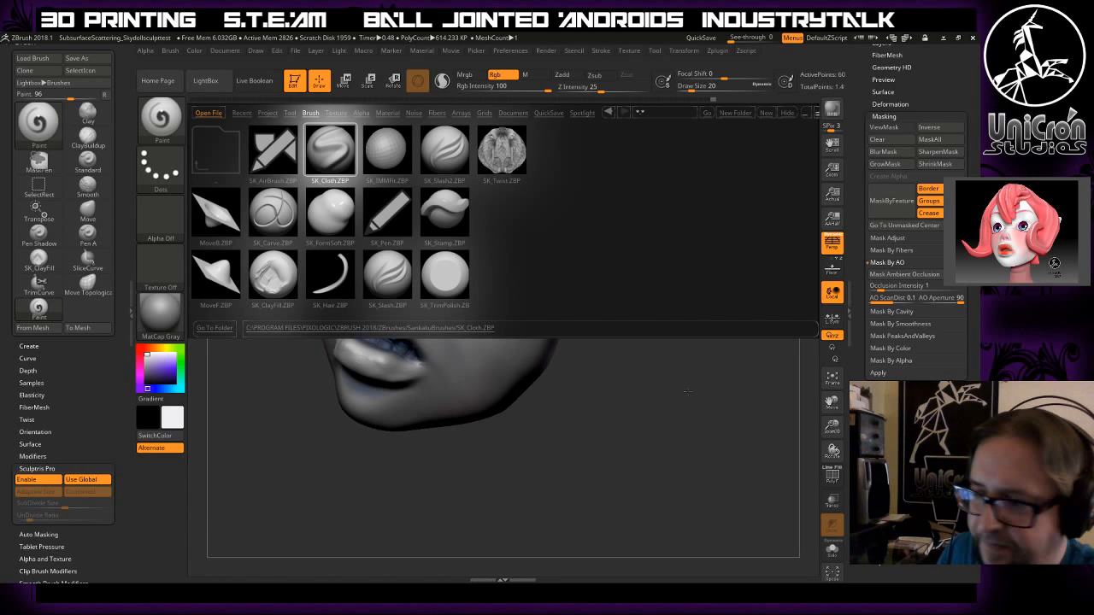
double_click(336, 175)
drag(701, 308, 727, 342)
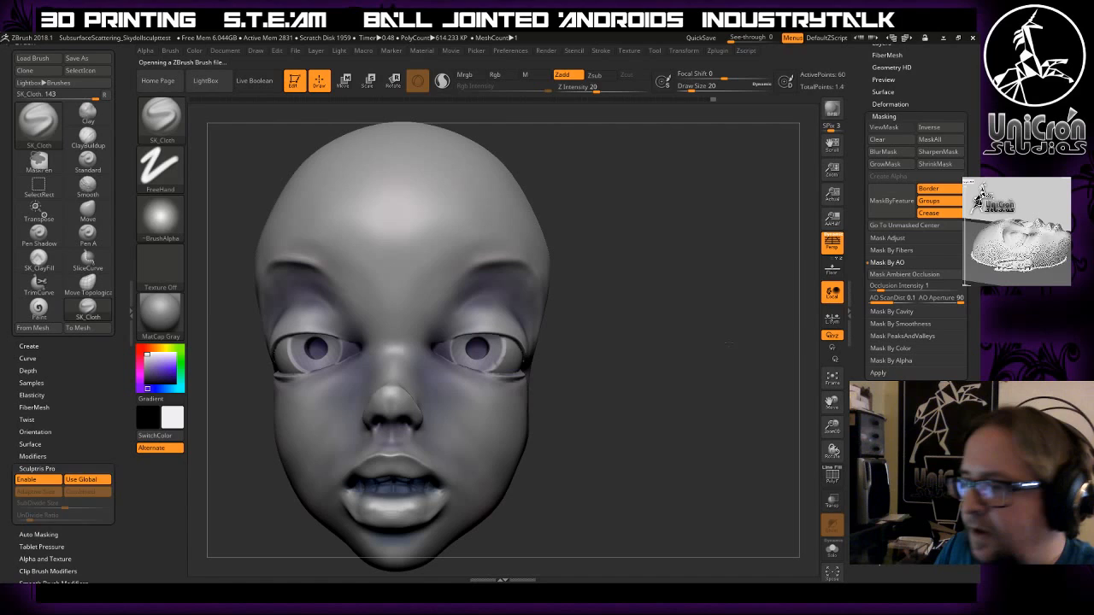
- Turn on the floor grid to show the character reference image behind the head, keeping perspective enabled
click(833, 251)
click(833, 252)
click(830, 271)
alt+drag(694, 352, 792, 444)
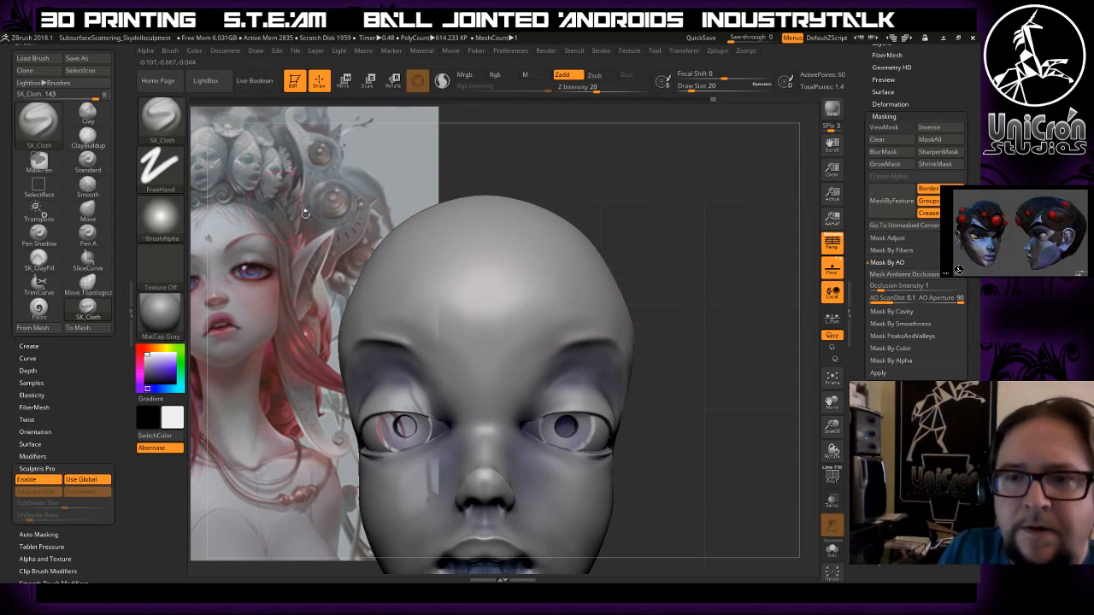
- Sketch thin hairline guide lines across the forehead using the Paint brush at draw size 1 and Z intensity 71
key(bracketleft)
key(bracketleft)
key(b)
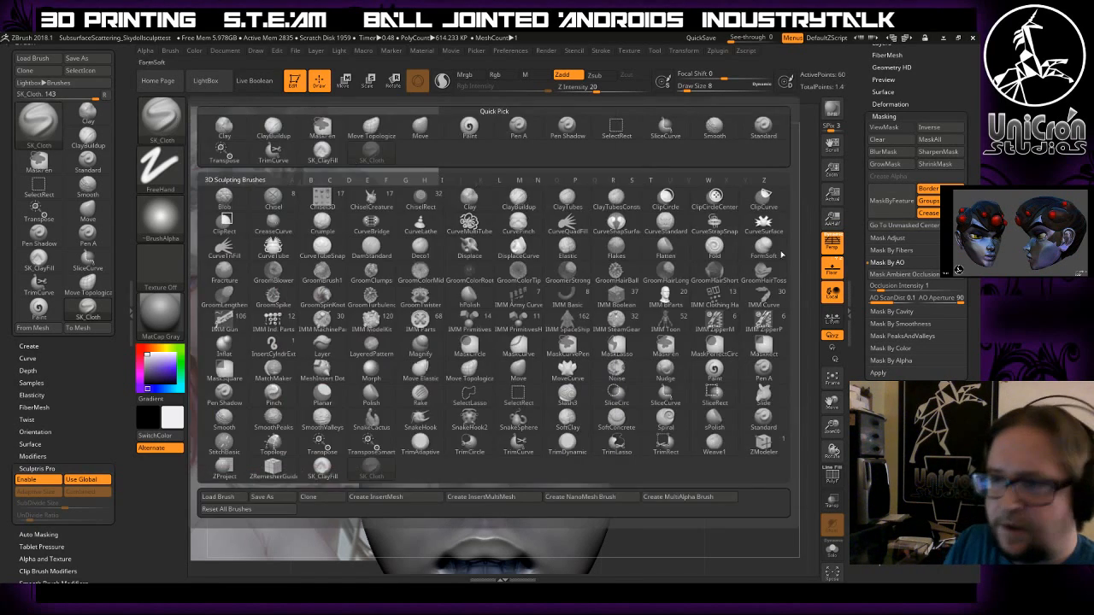
click(162, 116)
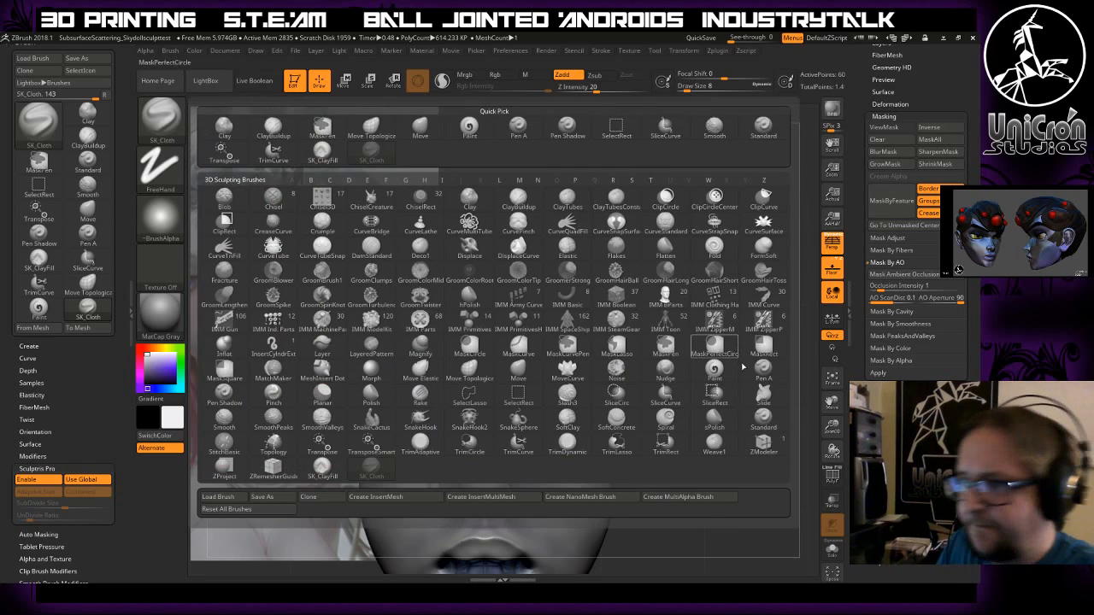
click(468, 126)
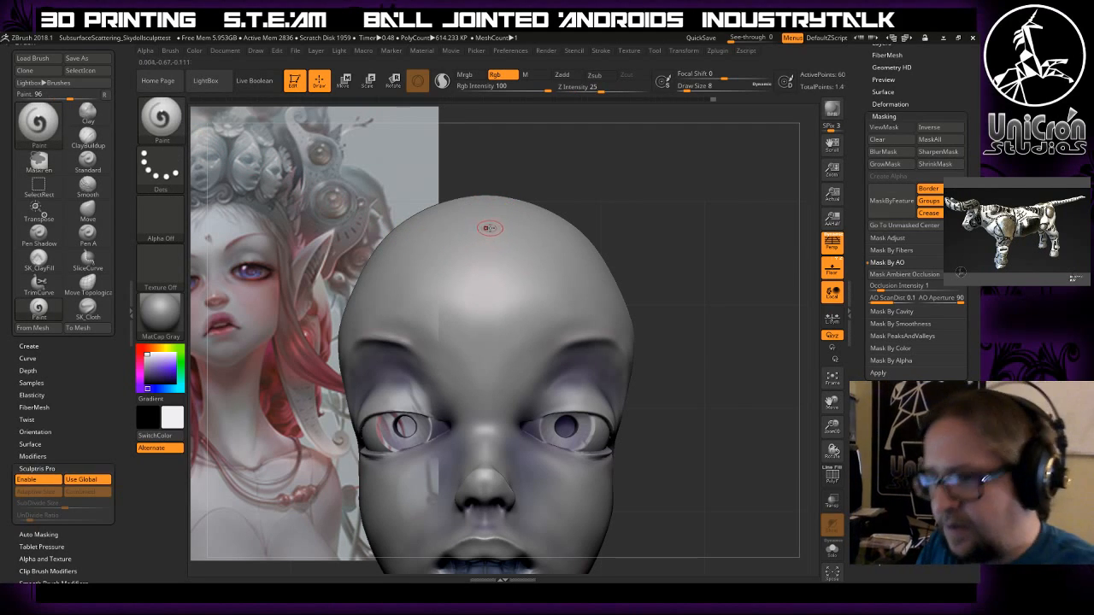
key(bracketleft)
click(632, 90)
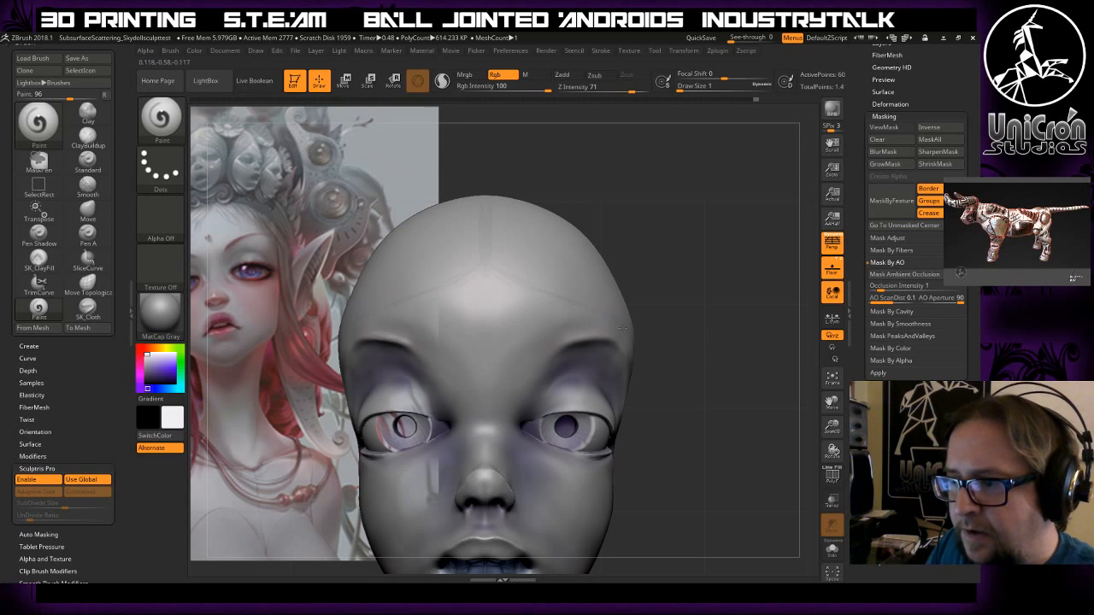
drag(654, 353, 609, 317)
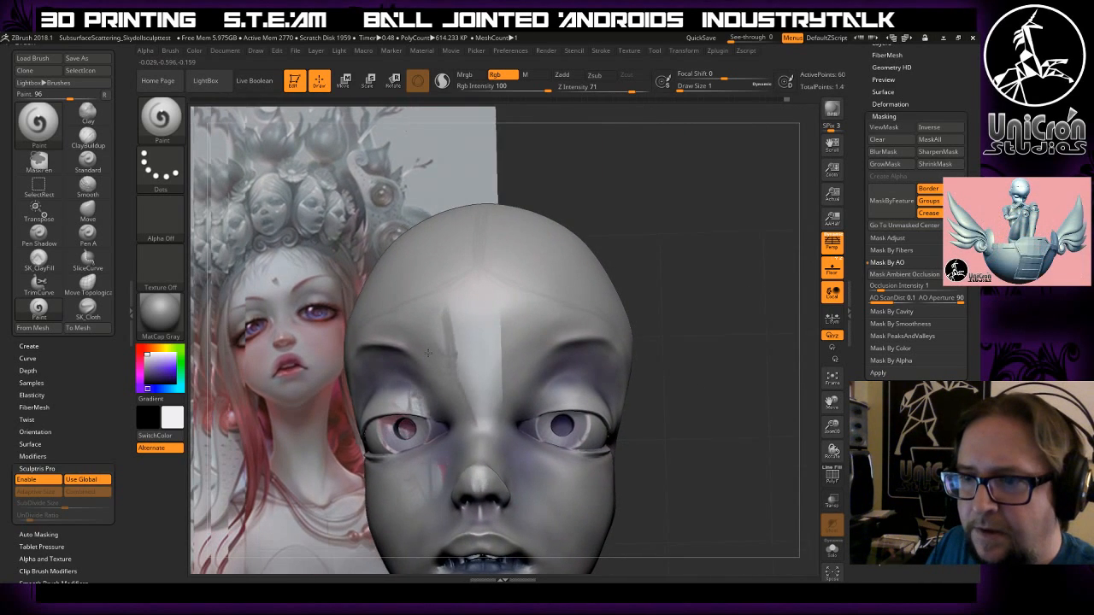
drag(675, 351, 404, 337)
drag(725, 346, 686, 325)
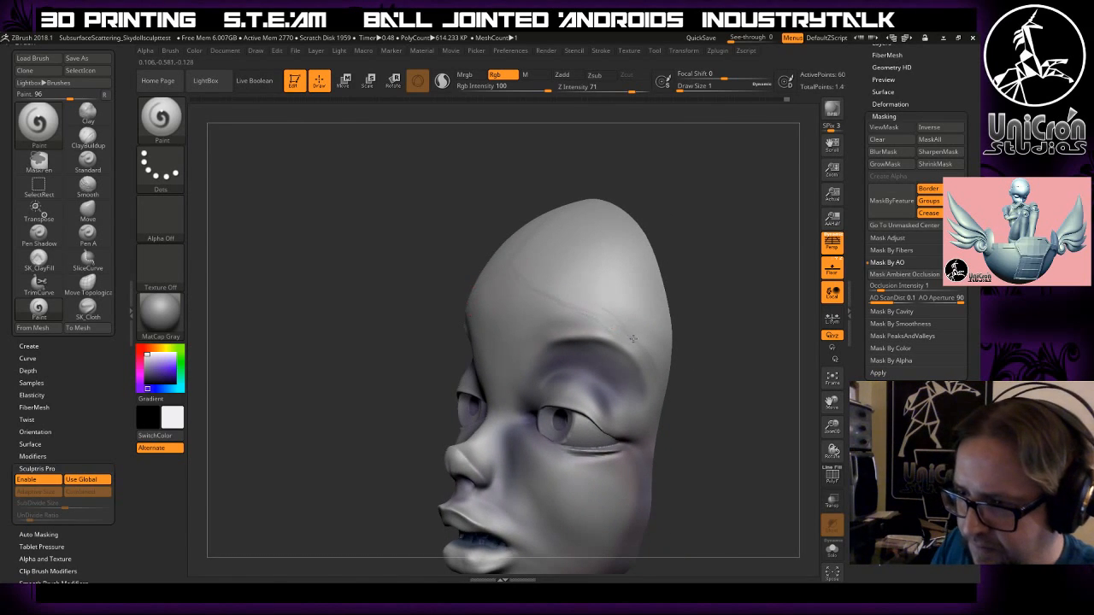
- Display the head's polyframe, turn off perspective and align the view to an exact side profile
drag(715, 392, 564, 363)
alt+drag(468, 305, 341, 270)
drag(462, 345, 429, 340)
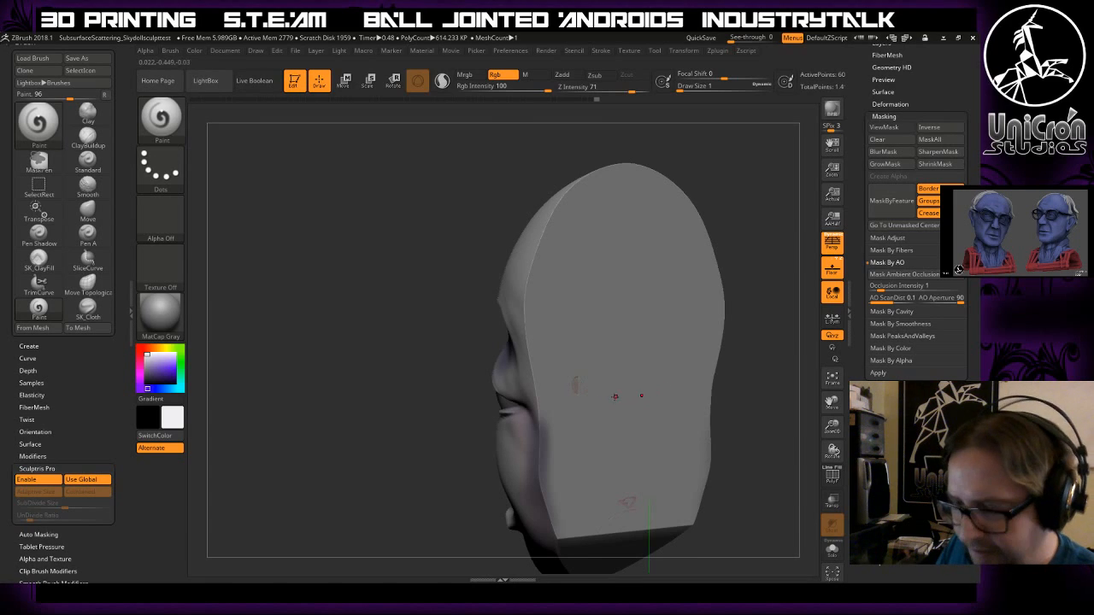
key(shift+f)
drag(632, 386, 628, 330)
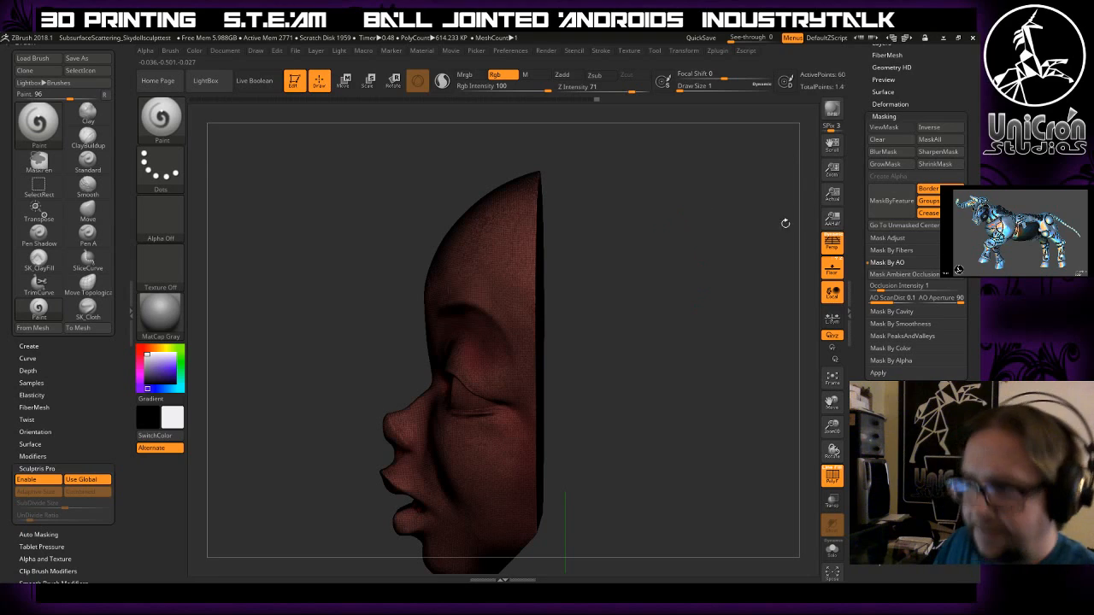
click(831, 244)
mouse_move(659, 258)
shift+mouse_down()
mouse_move(676, 213)
mouse_move(671, 310)
mouse_move(652, 303)
mouse_move(688, 295)
mouse_move(657, 284)
shift+mouse_up()
key(shift)
mouse_move(651, 332)
alt+mouse_down()
mouse_move(637, 277)
mouse_move(657, 362)
alt+mouse_up()
- Clip the back of the head flat with a straight vertical ClipCurve cut in the side profile
key(ctrl+shift)
click(167, 123)
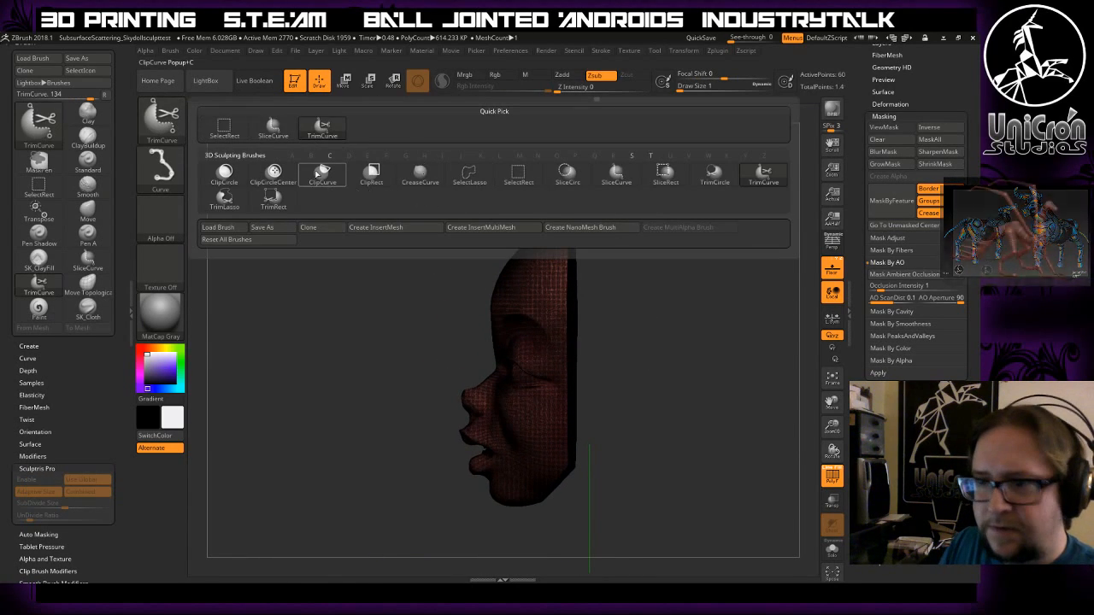
key(ctrl+shift)
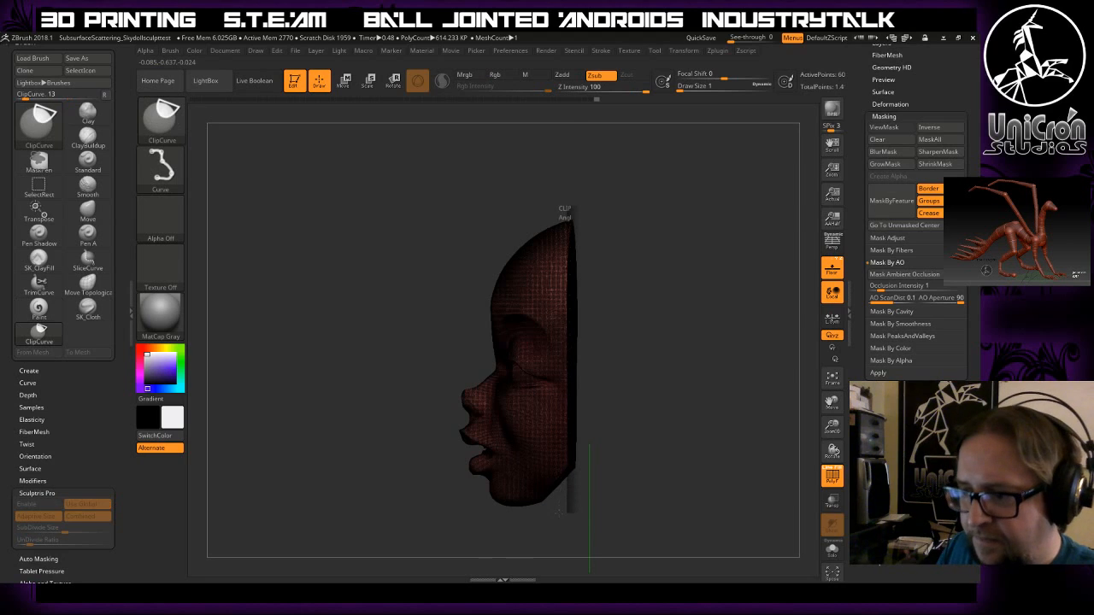
mouse_move(695, 273)
mouse_down()
mouse_move(740, 297)
mouse_move(608, 335)
mouse_move(581, 362)
mouse_up()
drag(489, 371, 611, 374)
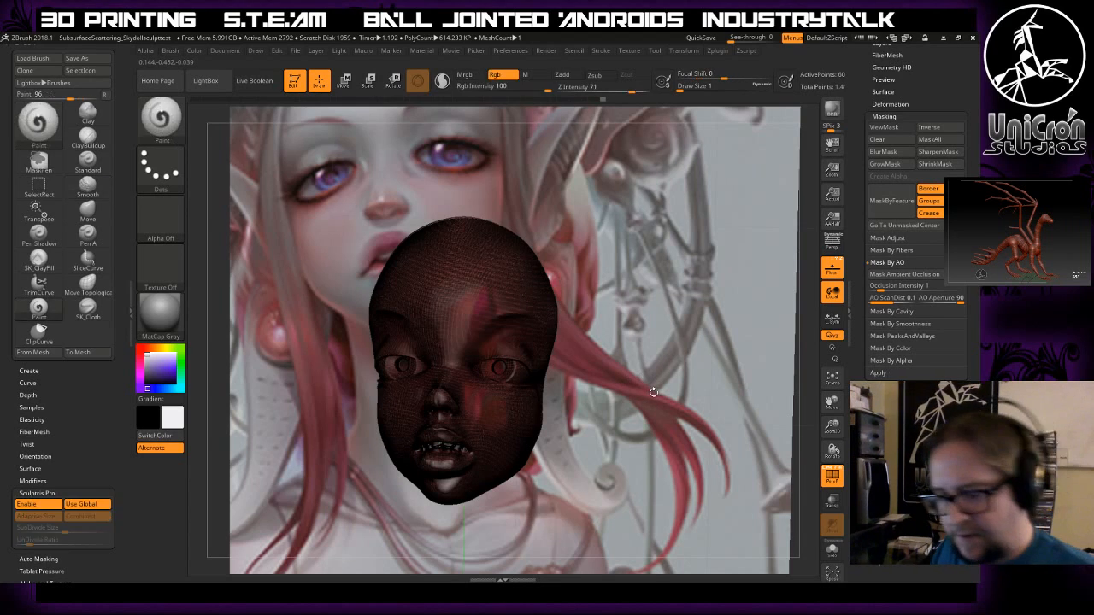
- Turn off the polyframe display and hide the floor grid with its reference image
key(shift+f)
alt+drag(667, 351, 678, 415)
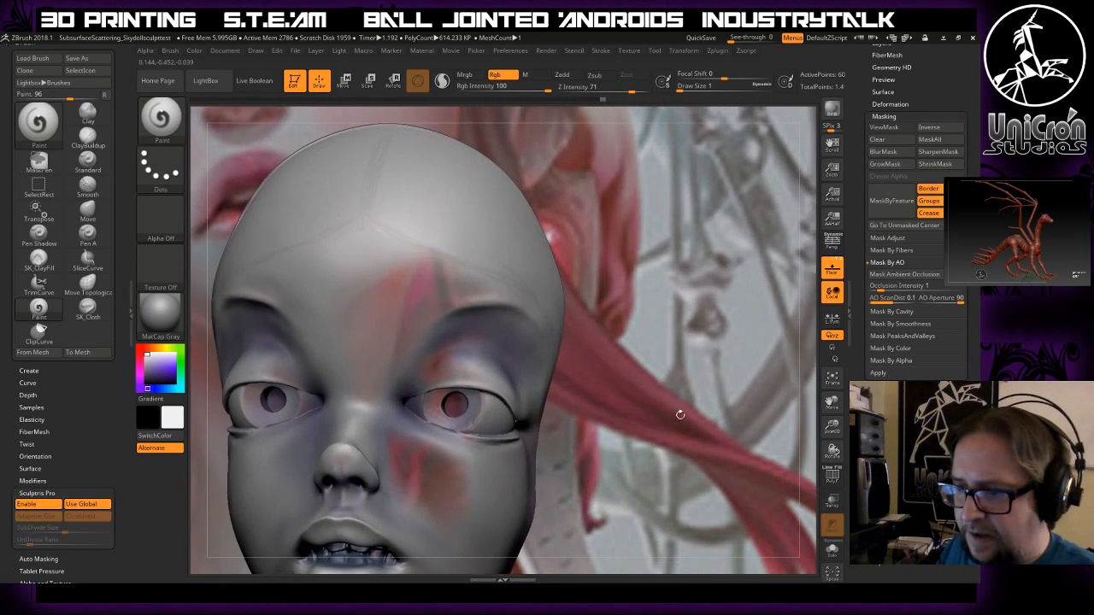
drag(639, 338, 596, 344)
click(833, 273)
mouse_move(730, 313)
alt+mouse_down()
mouse_move(776, 234)
mouse_move(718, 327)
alt+mouse_up()
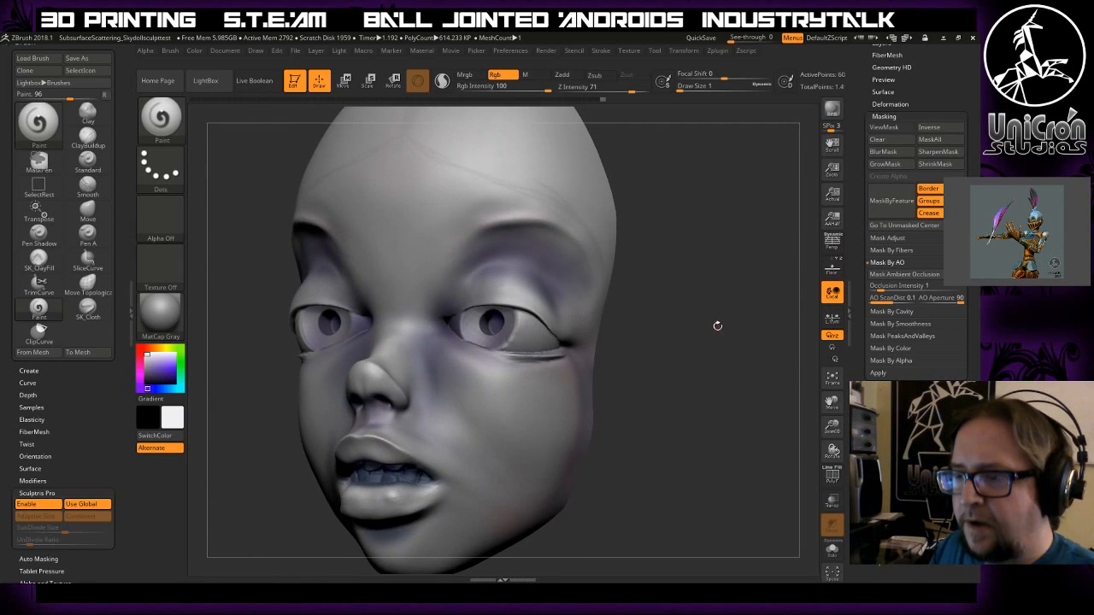
- Open the head's Geometry settings and remesh the model
key(ctrl)
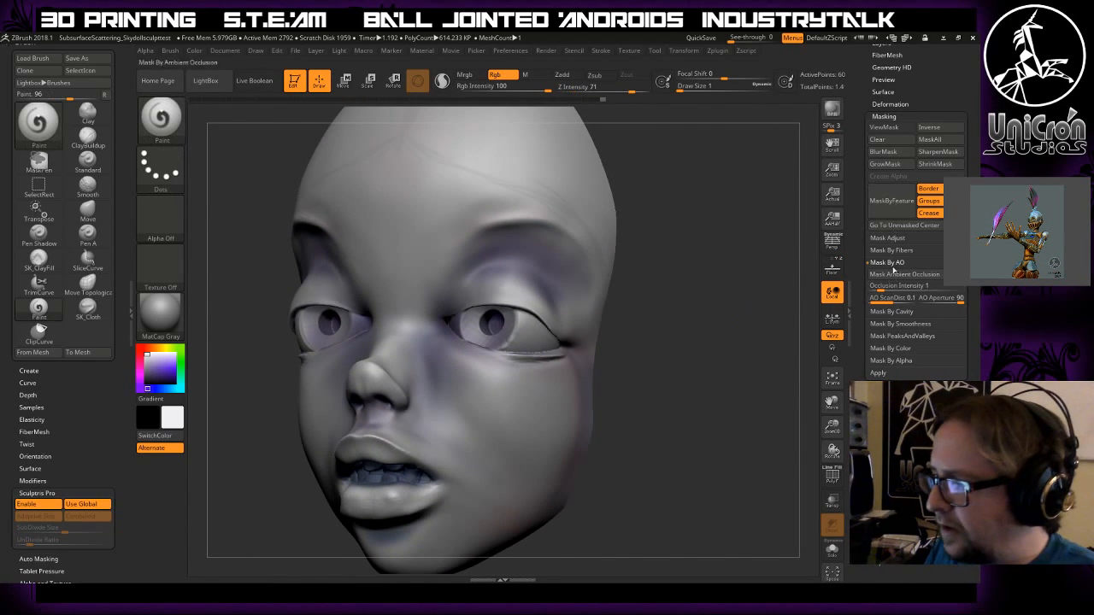
drag(919, 109, 930, 214)
click(882, 280)
click(886, 282)
click(886, 293)
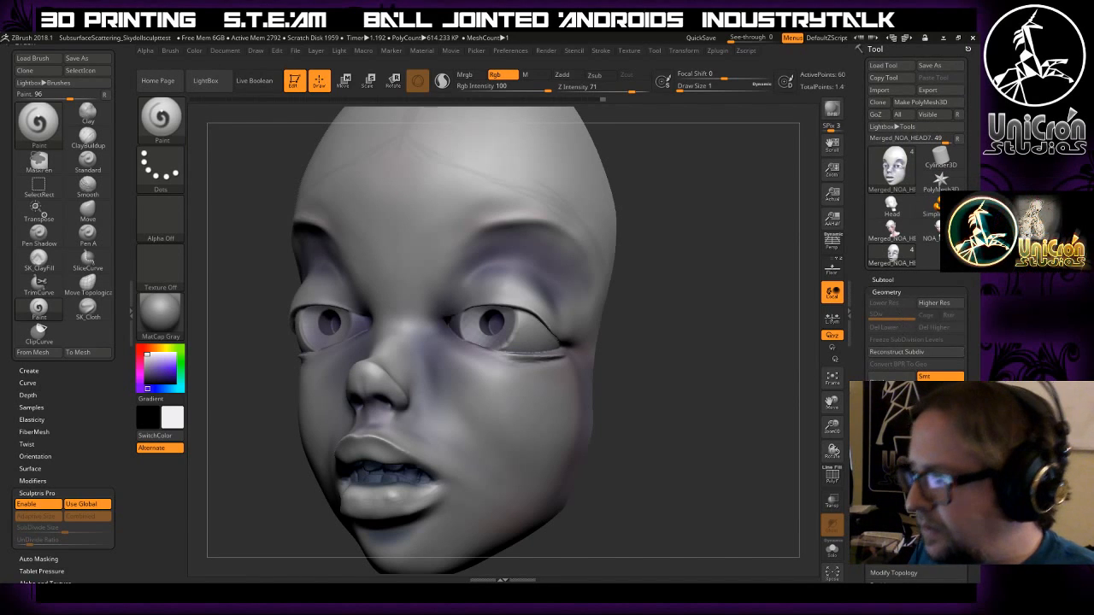
key(ctrl)
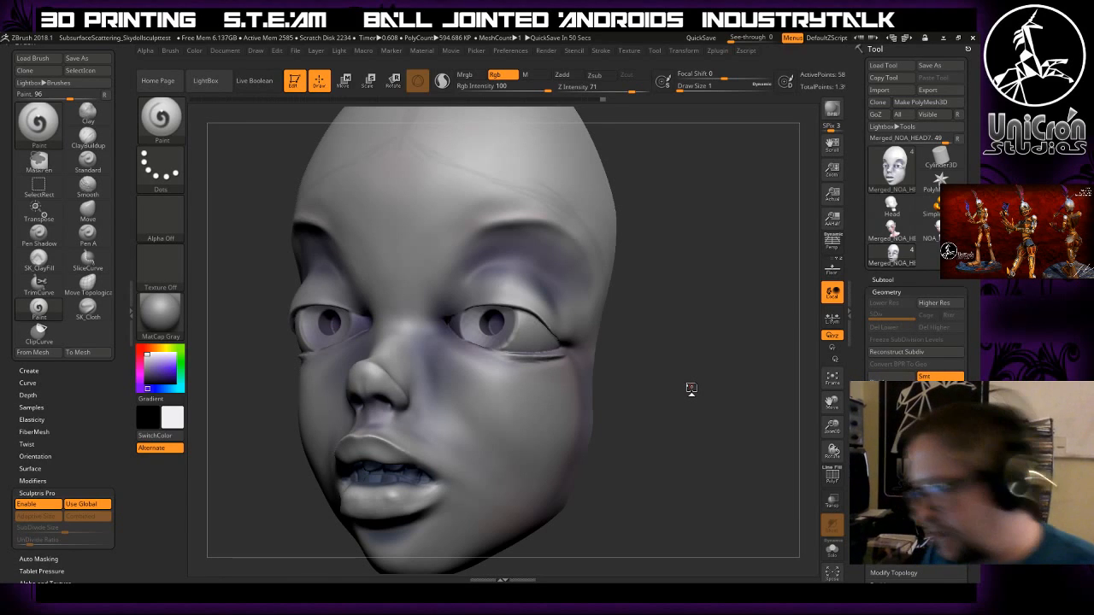
- Slice the head vertically along its flat back edge with SliceCurve in side view to separate the back surface
alt+drag(689, 299, 638, 285)
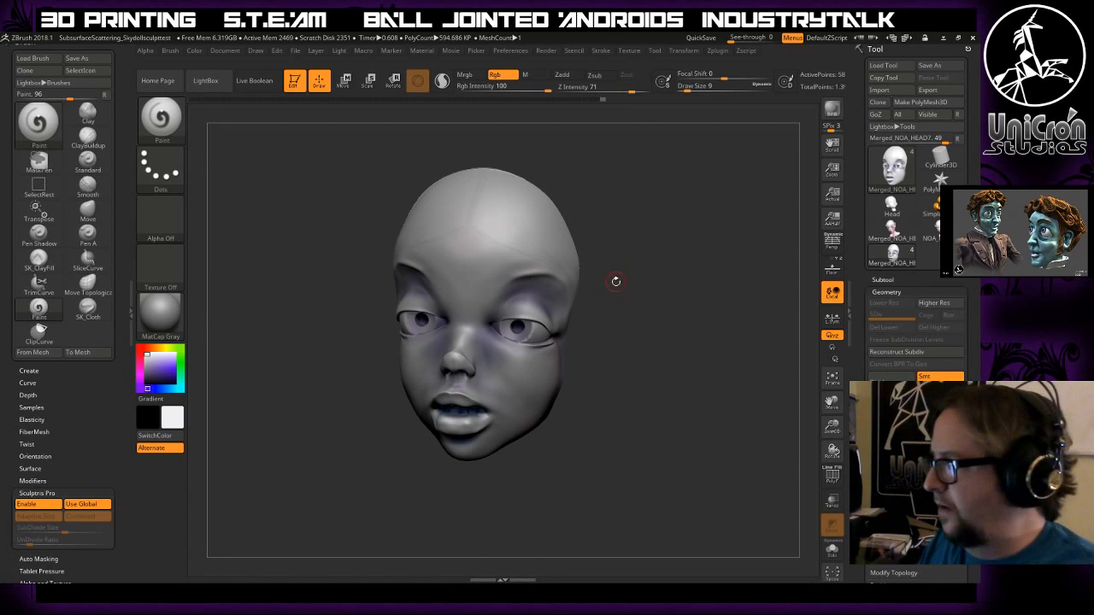
key(bracketright)
alt+drag(619, 237, 591, 275)
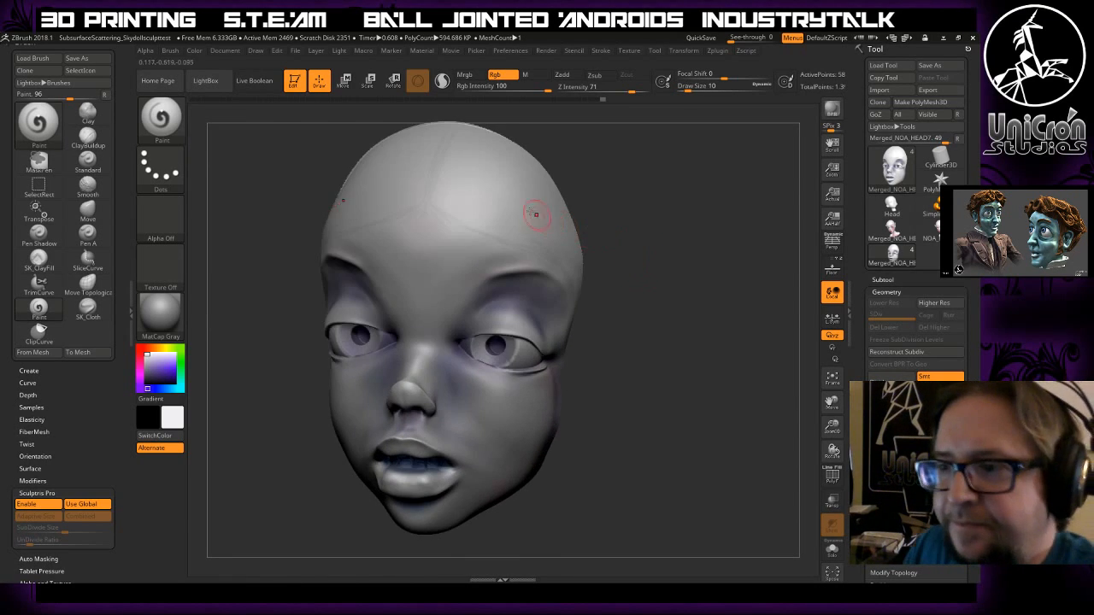
alt+drag(635, 214, 598, 256)
mouse_move(671, 340)
alt+mouse_down()
mouse_move(601, 211)
mouse_move(602, 231)
mouse_move(547, 220)
mouse_move(607, 212)
mouse_move(710, 277)
mouse_move(715, 262)
alt+mouse_up()
key(ctrl+shift)
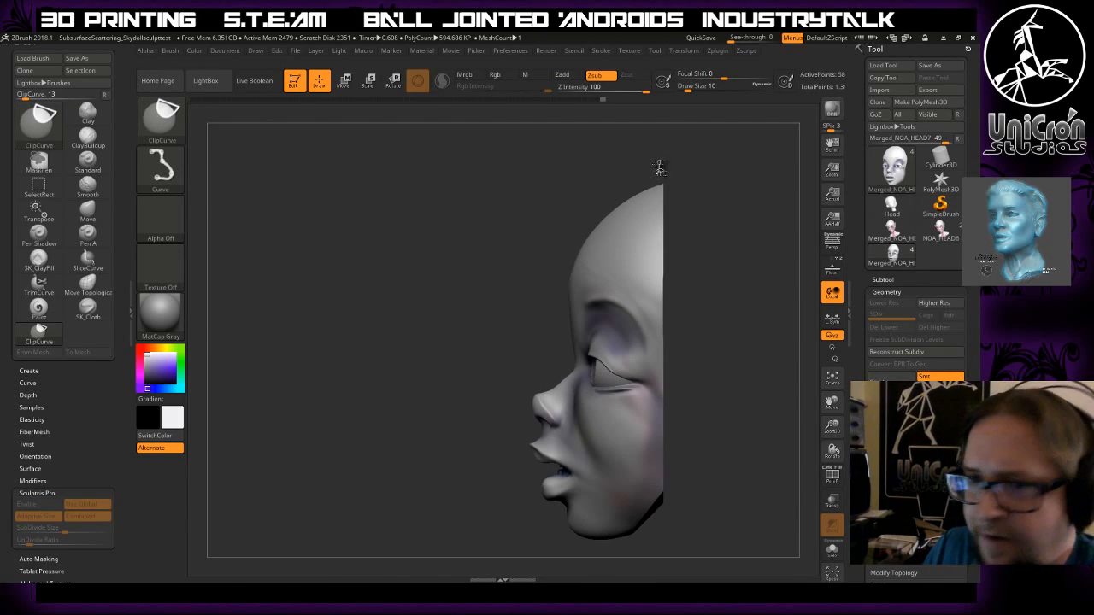
key(b)
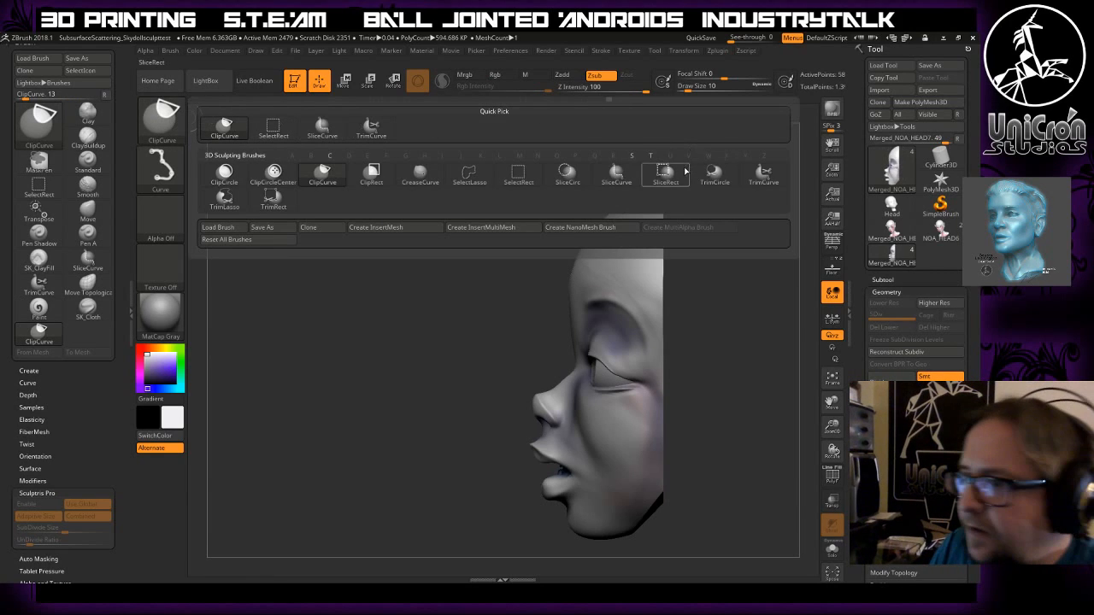
click(616, 174)
ctrl+shift+drag(661, 171, 663, 534)
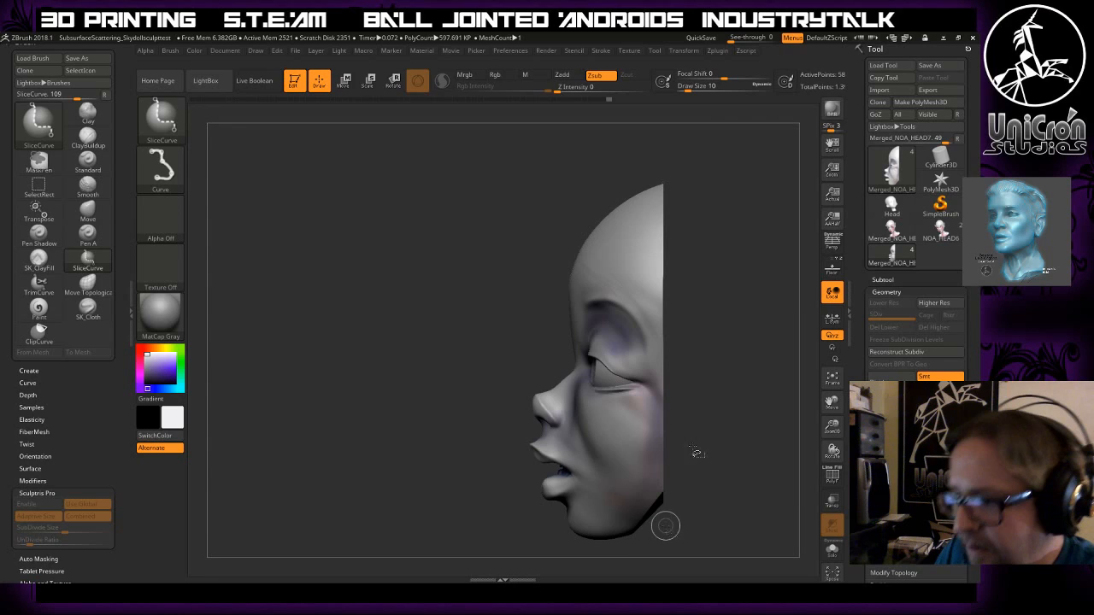
drag(726, 293, 661, 316)
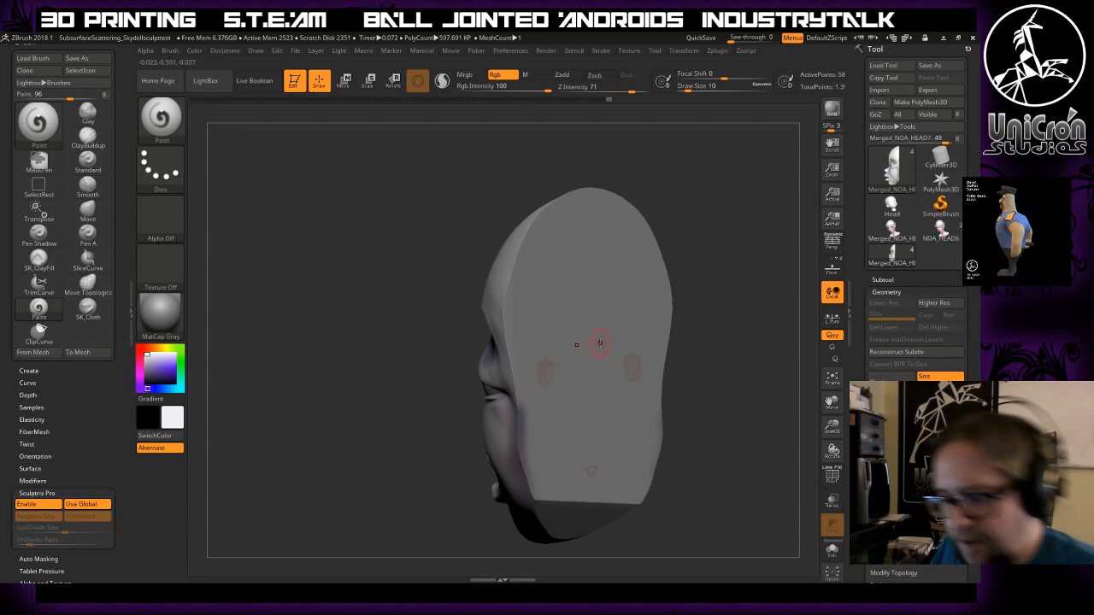
- Show the polyframe, isolate the back polygroup, and use mask inversion to leave only the face masked when everything is shown
key(shift+f)
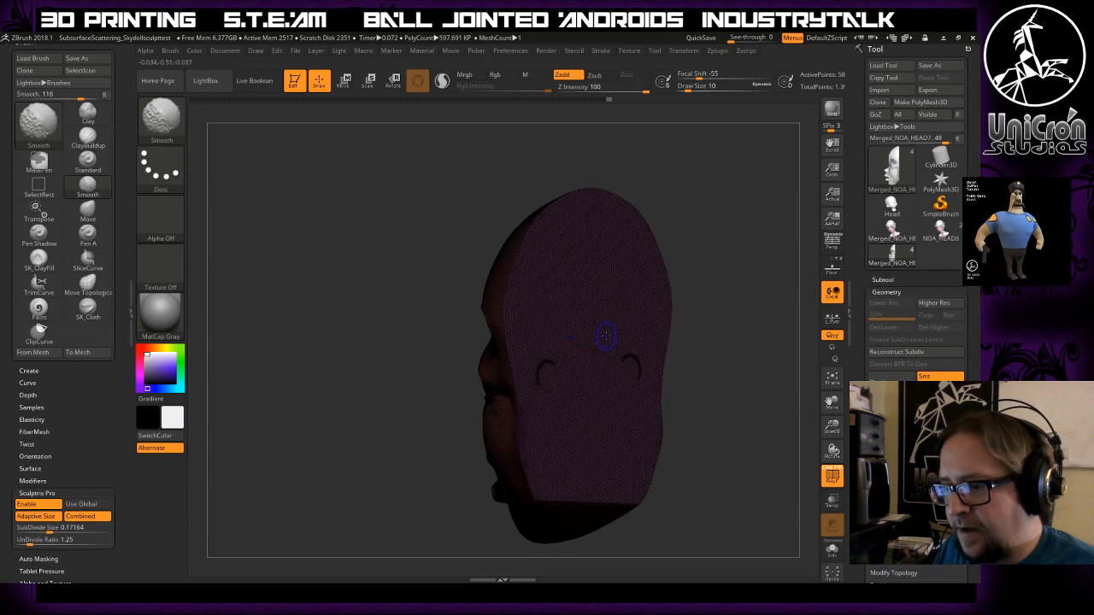
right_drag(603, 334, 627, 325)
ctrl+shift+click(573, 301)
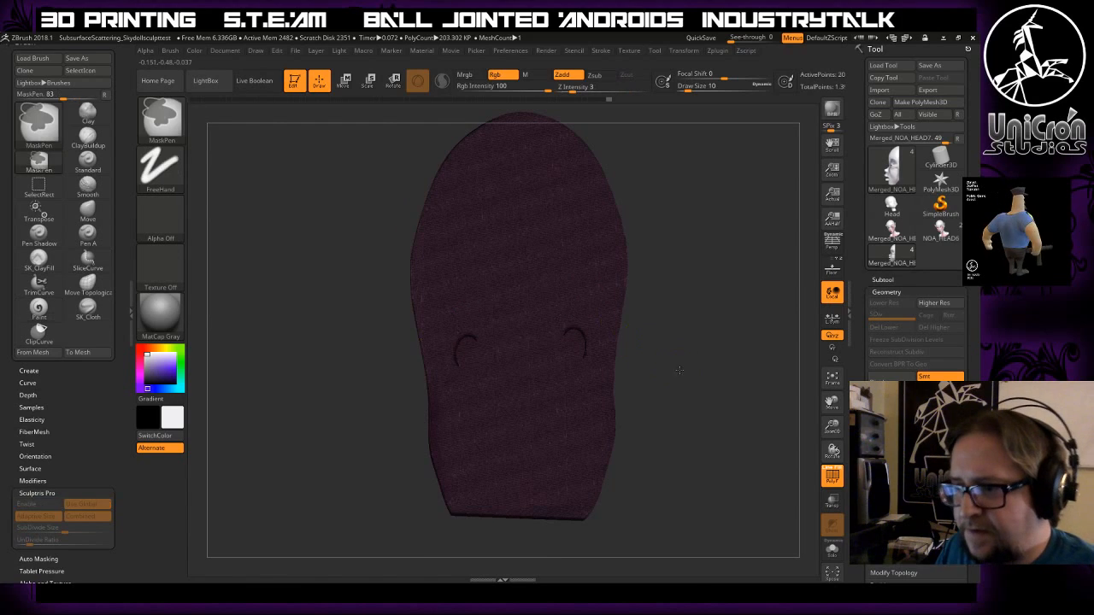
ctrl+click(681, 371)
ctrl+shift+click(713, 398)
ctrl+click(711, 396)
- Activate the Move transpose tool with the masked head in side profile
drag(711, 395, 693, 344)
click(342, 83)
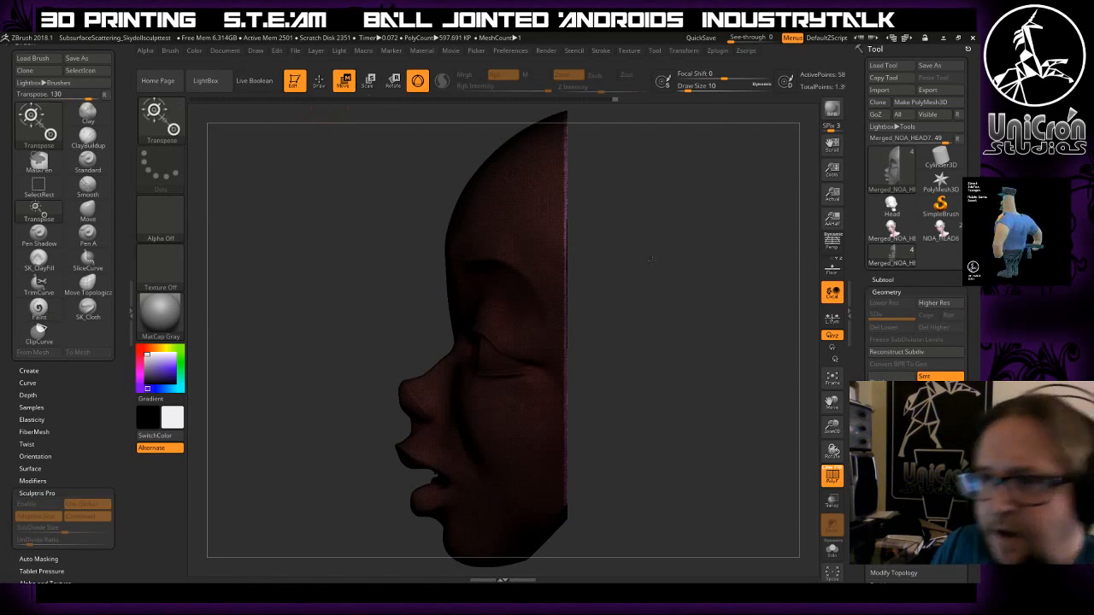
alt+drag(666, 209, 651, 223)
alt+drag(637, 316, 649, 231)
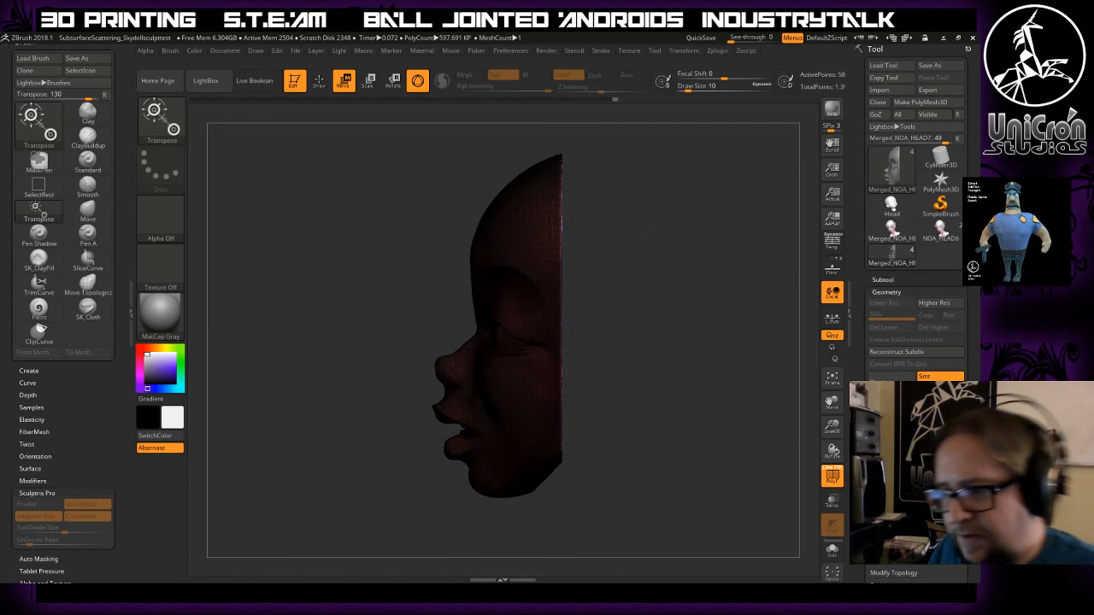
- Save the project as SubsurfaceScattering_Skydollsculpttest.ZPR, replacing the existing file
key(ctrl+s)
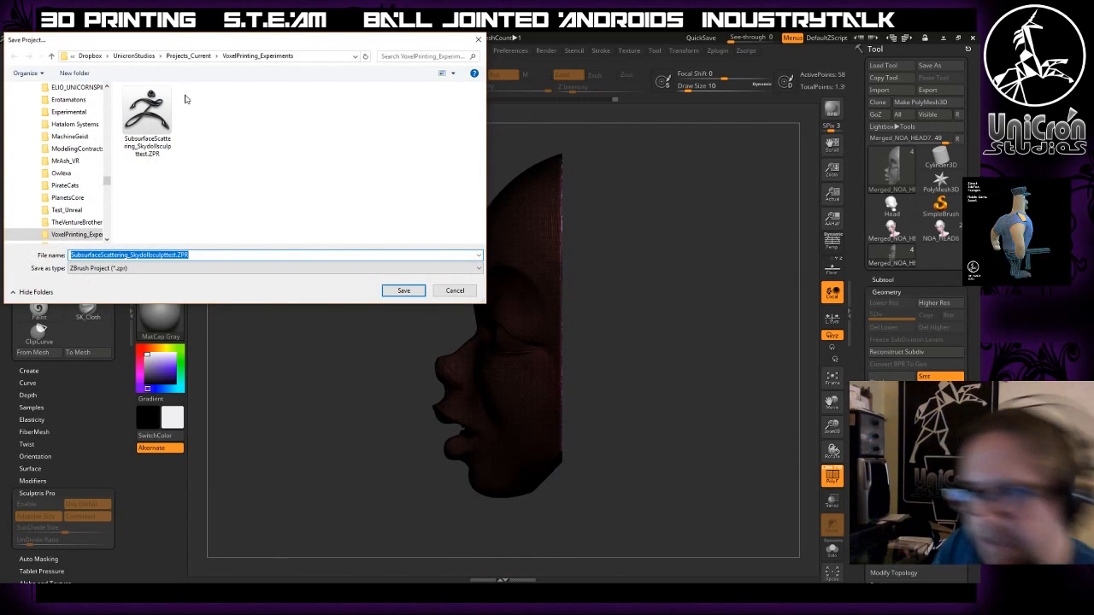
click(150, 108)
click(409, 290)
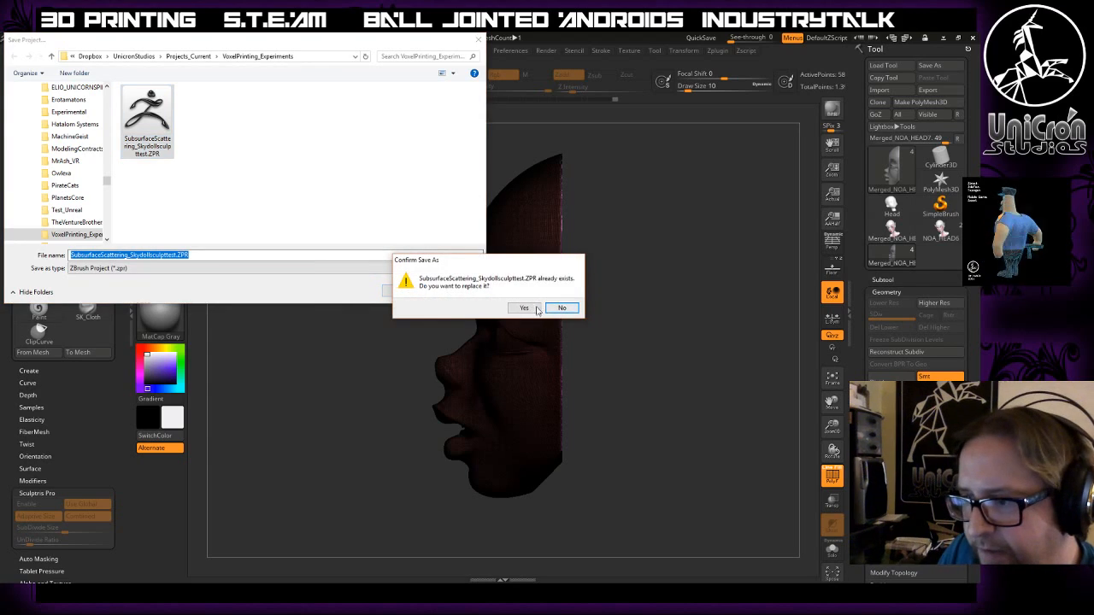
click(555, 309)
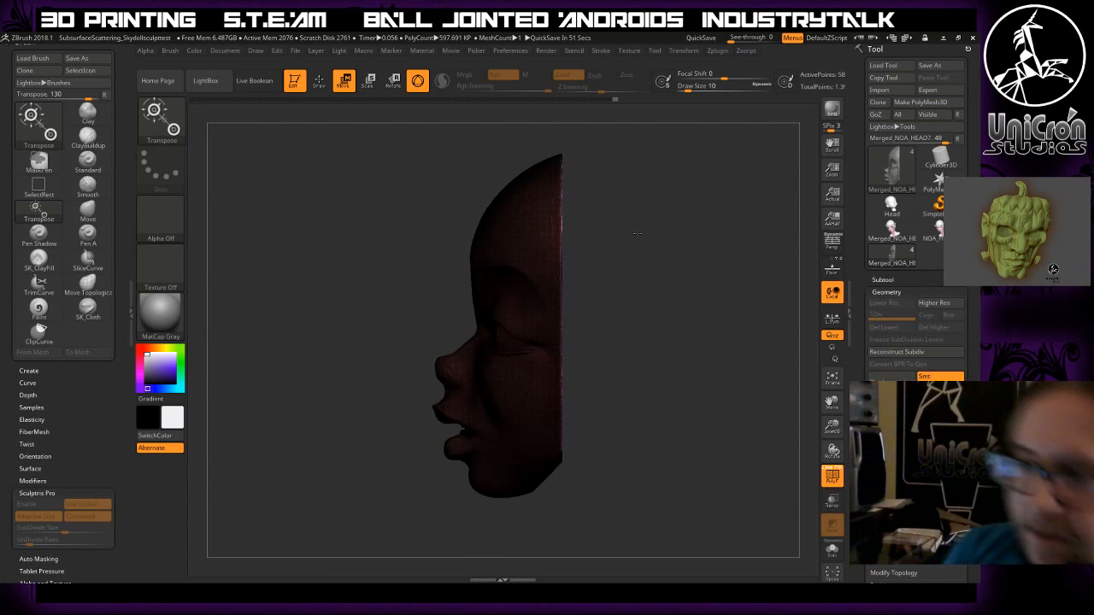
- Place the unlocked transform gizmo on the head's flat back surface and move that surface backward to extend the head
mouse_move(622, 300)
mouse_down()
mouse_move(642, 303)
mouse_move(605, 300)
mouse_up()
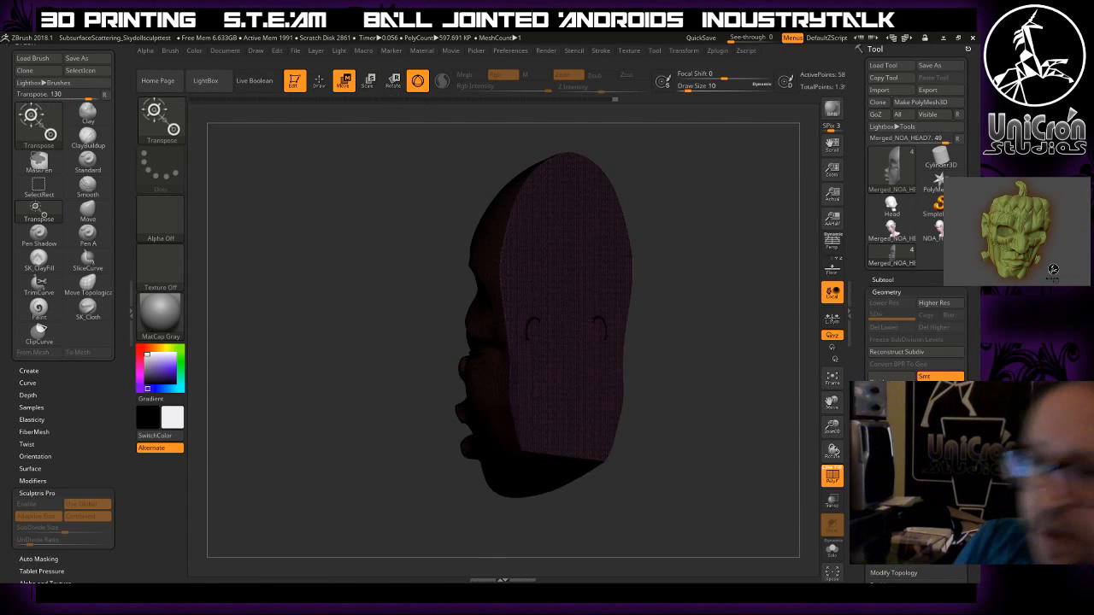
shift+drag(722, 286, 723, 282)
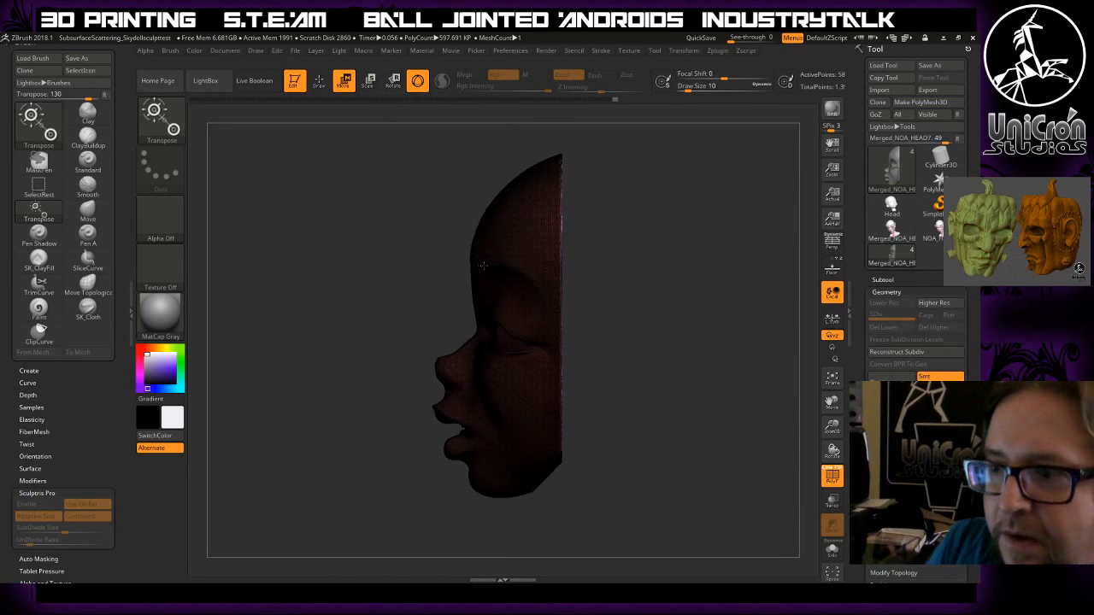
click(418, 82)
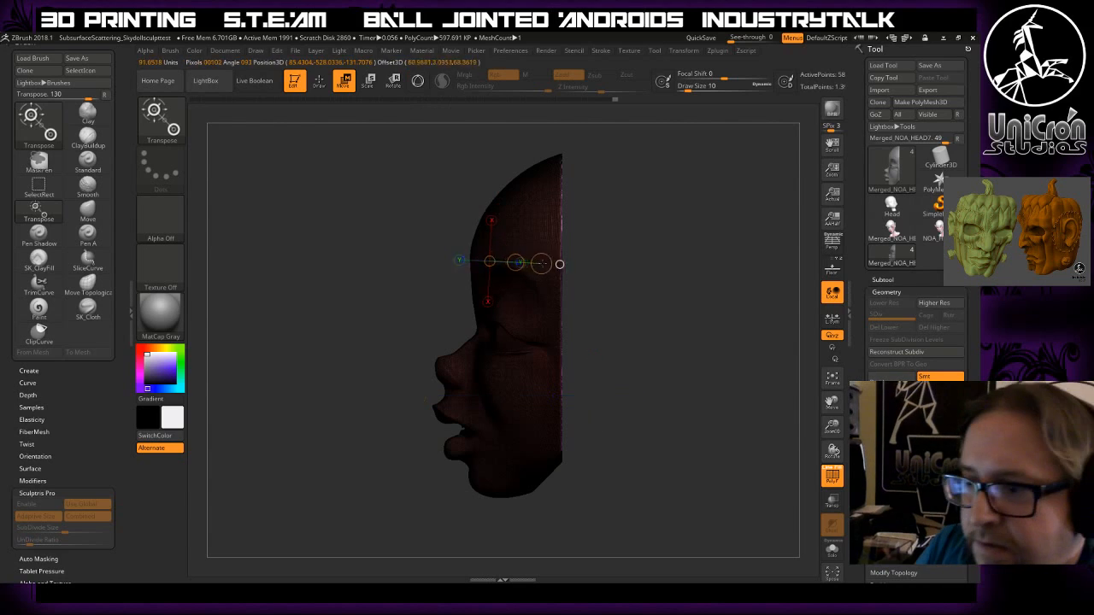
click(418, 82)
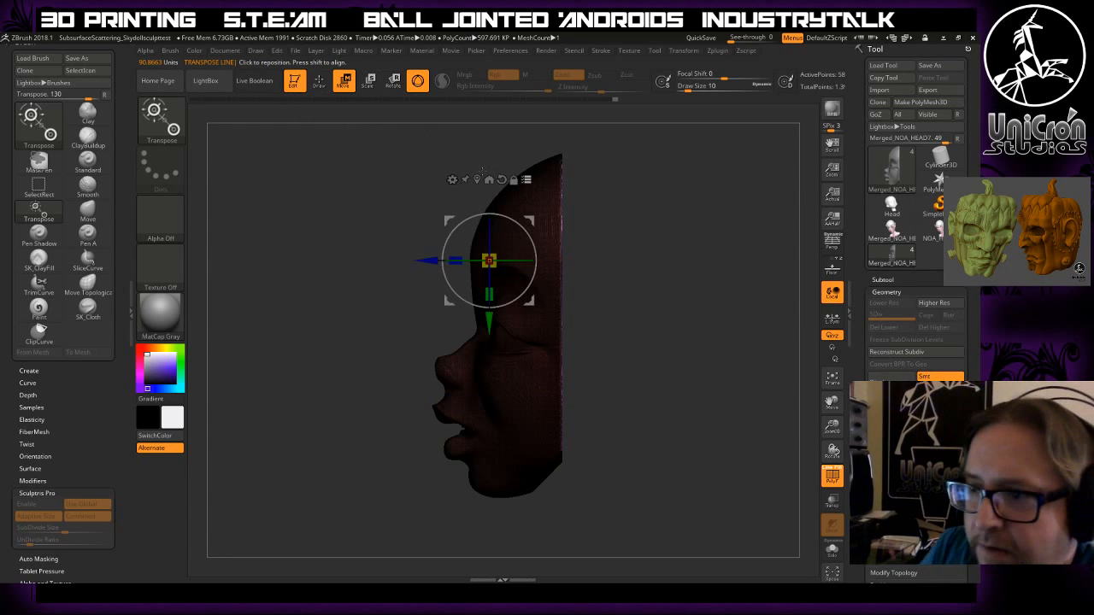
click(477, 180)
drag(657, 288, 694, 376)
click(578, 276)
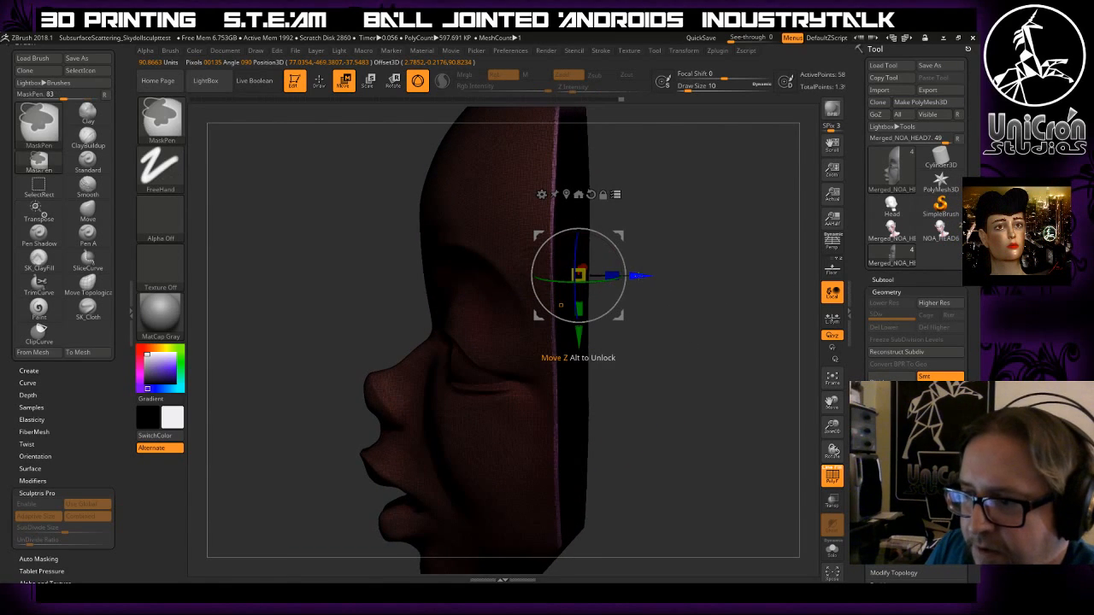
mouse_move(636, 275)
mouse_down()
mouse_move(744, 288)
mouse_move(701, 289)
mouse_move(745, 334)
mouse_move(736, 330)
mouse_up()
alt+drag(318, 302, 455, 342)
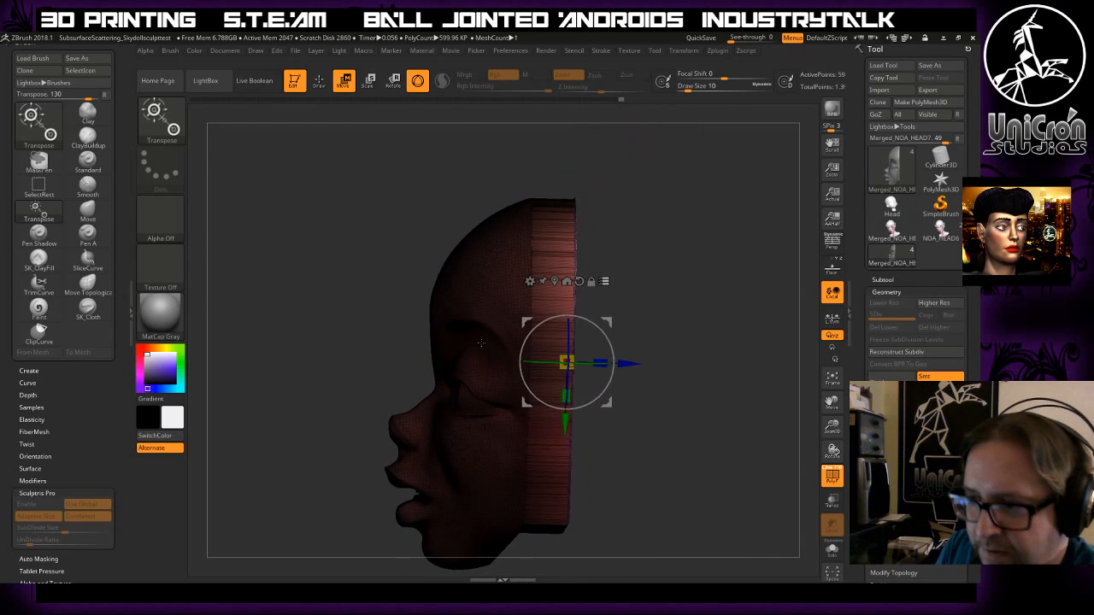
- Clear the mask and remesh the extended head with DynaMesh, then return to draw mode with the polyframe hidden
drag(697, 332, 705, 333)
ctrl+drag(702, 382, 710, 329)
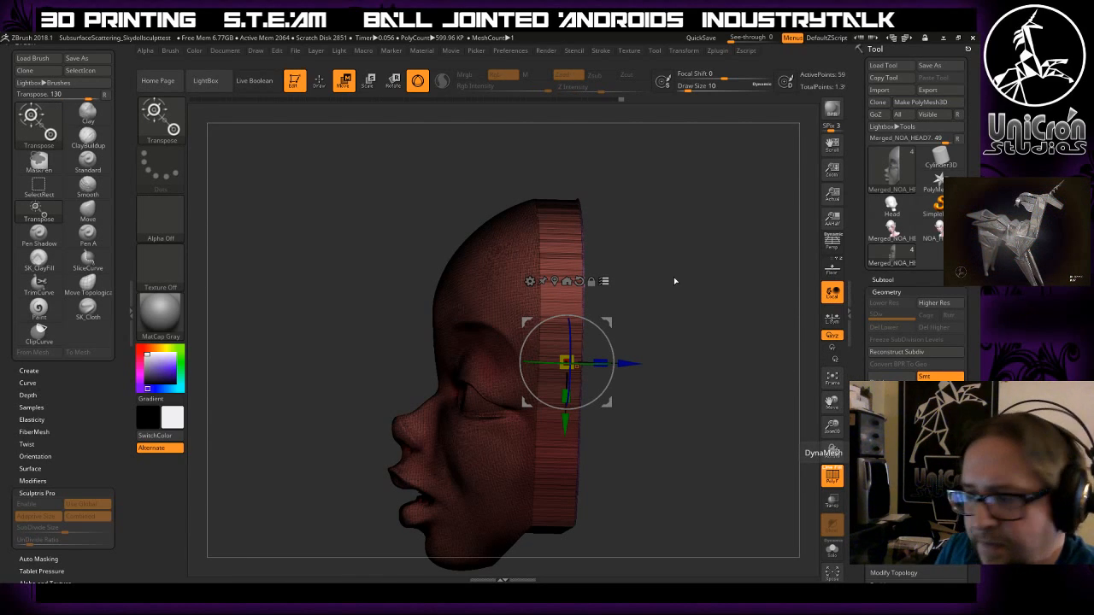
mouse_move(706, 337)
mouse_down()
mouse_move(765, 332)
mouse_move(717, 328)
mouse_move(710, 313)
mouse_up()
key(shift+f)
click(321, 84)
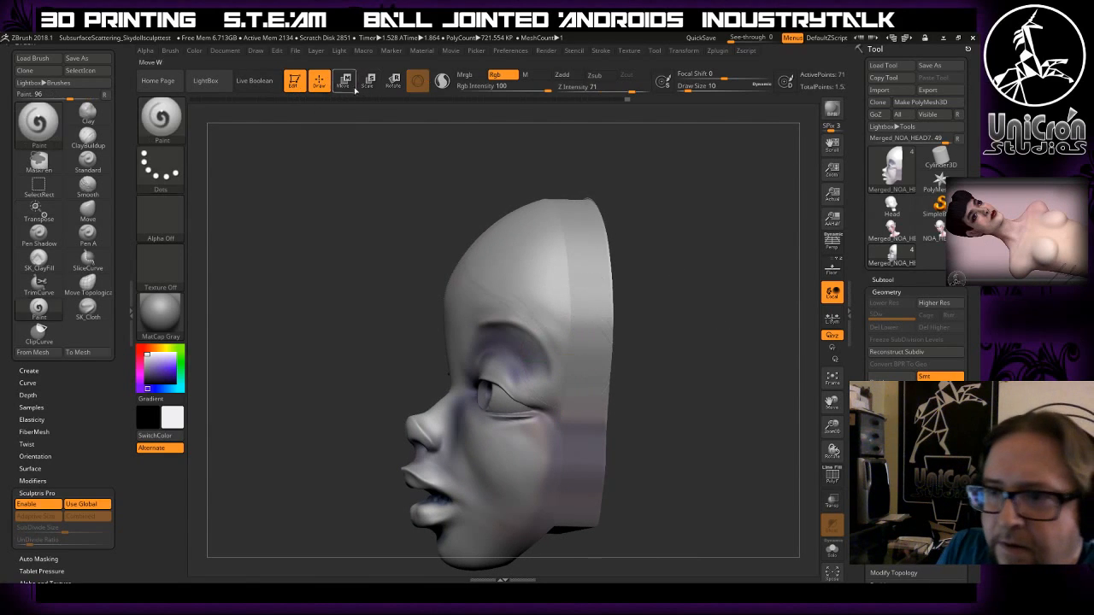
- Trim a thin vertical slice off the back edge of the extended head with TrimCurve in side view
mouse_move(660, 228)
mouse_down()
mouse_move(661, 257)
mouse_move(596, 218)
mouse_up()
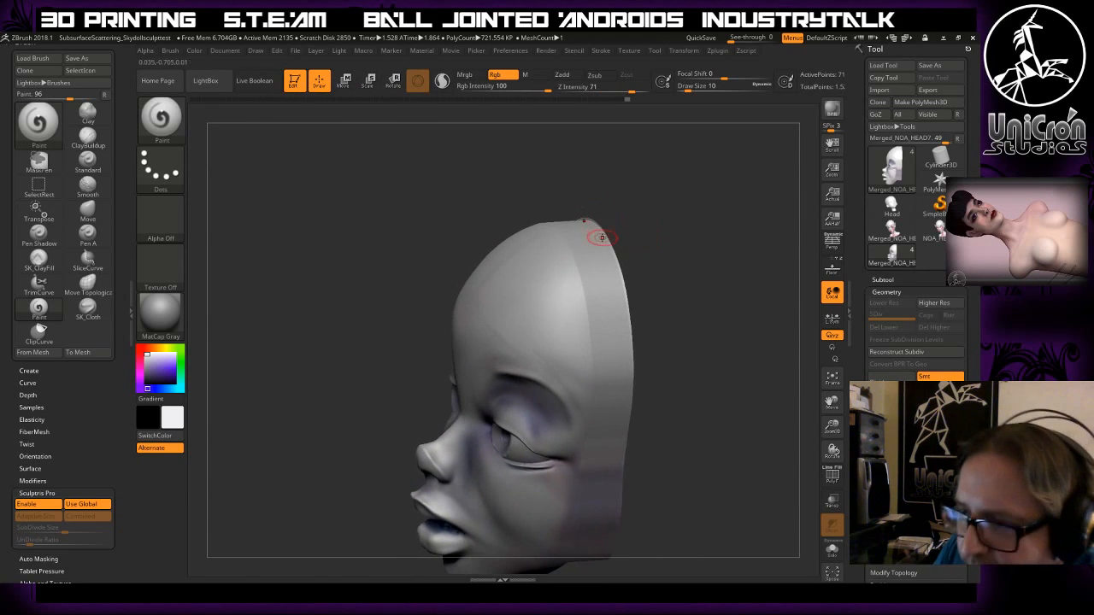
mouse_move(677, 245)
mouse_down()
mouse_move(609, 248)
mouse_move(670, 243)
mouse_move(657, 259)
mouse_move(640, 236)
mouse_up()
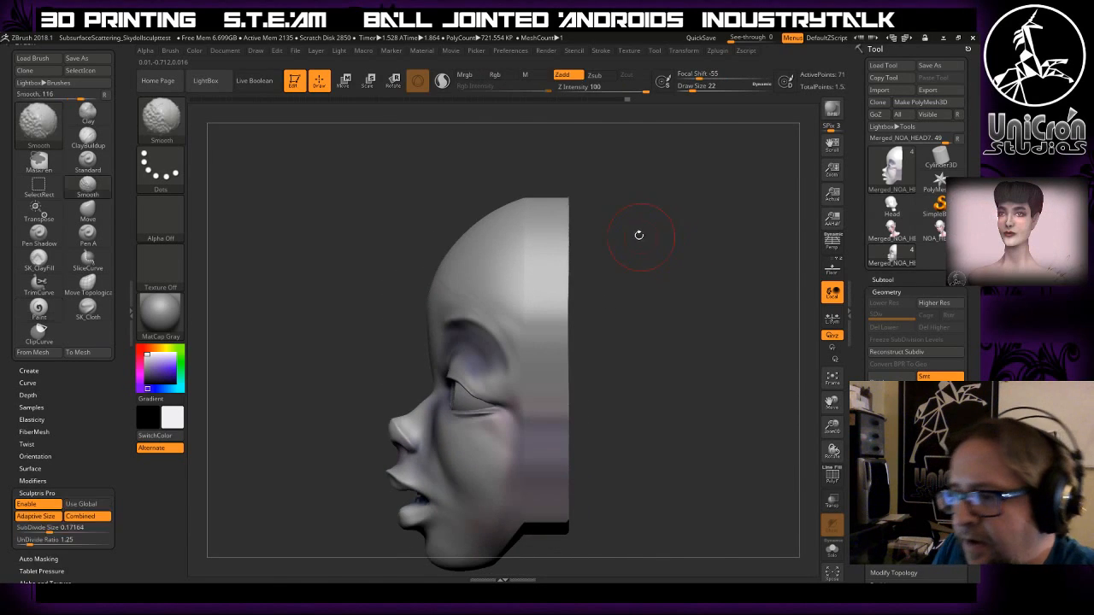
ctrl+shift+click(162, 122)
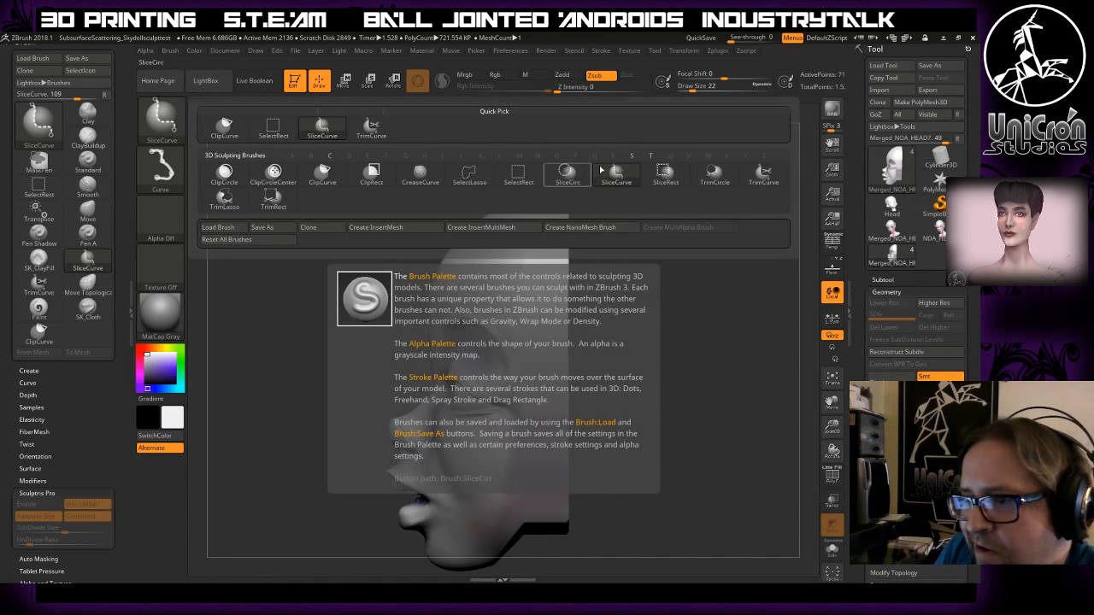
click(371, 128)
drag(557, 171, 559, 545)
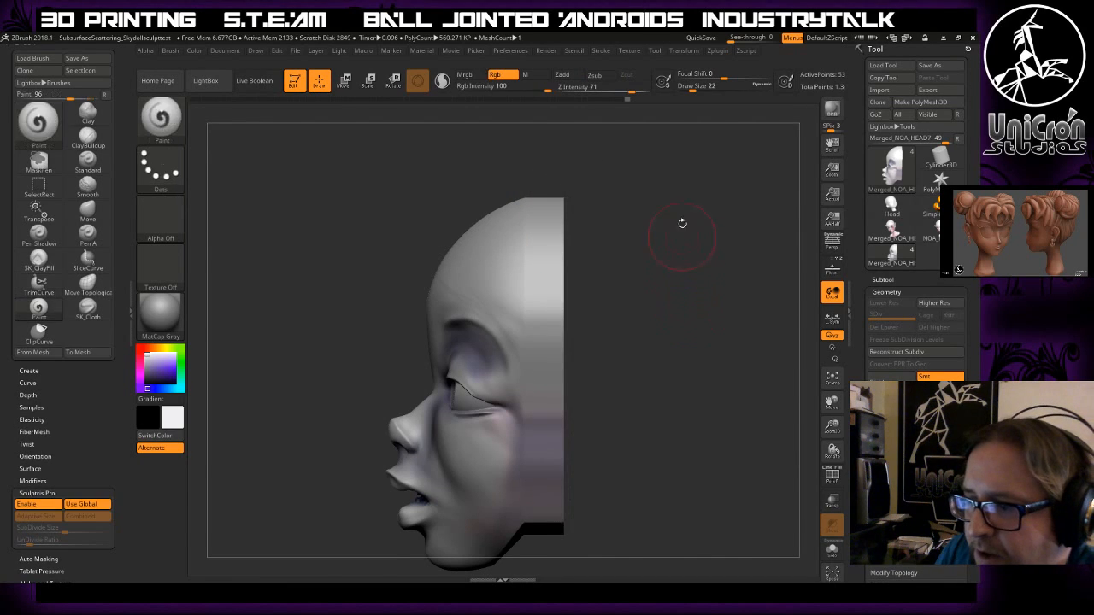
- Choose the SK_Cloth brush and try a stroke across the forehead in front view, undoing it
drag(682, 207, 625, 206)
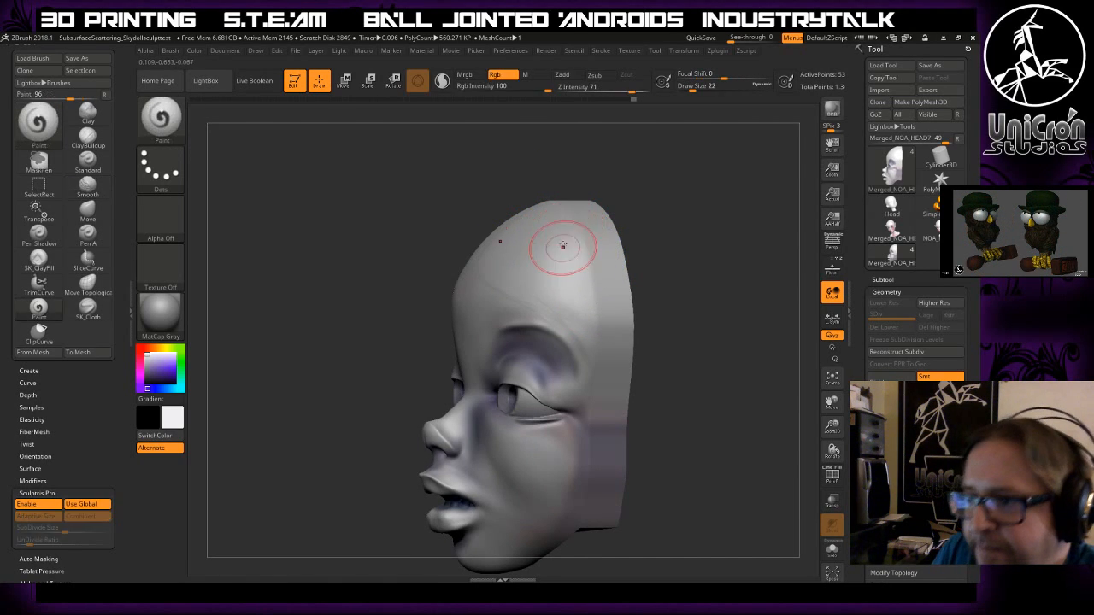
mouse_move(662, 238)
mouse_down()
mouse_move(711, 242)
mouse_move(713, 353)
mouse_move(669, 305)
mouse_up()
key(shift)
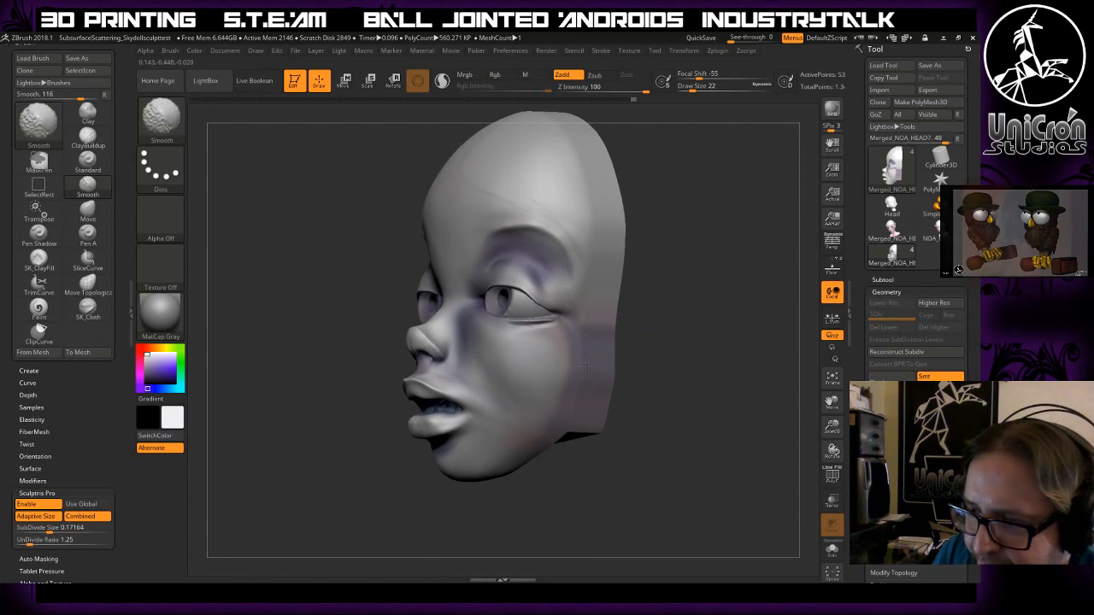
mouse_move(727, 322)
mouse_down()
mouse_move(740, 296)
mouse_move(735, 354)
mouse_up()
mouse_move(712, 279)
mouse_down()
mouse_move(706, 295)
mouse_move(707, 269)
mouse_up()
alt+drag(683, 214, 643, 213)
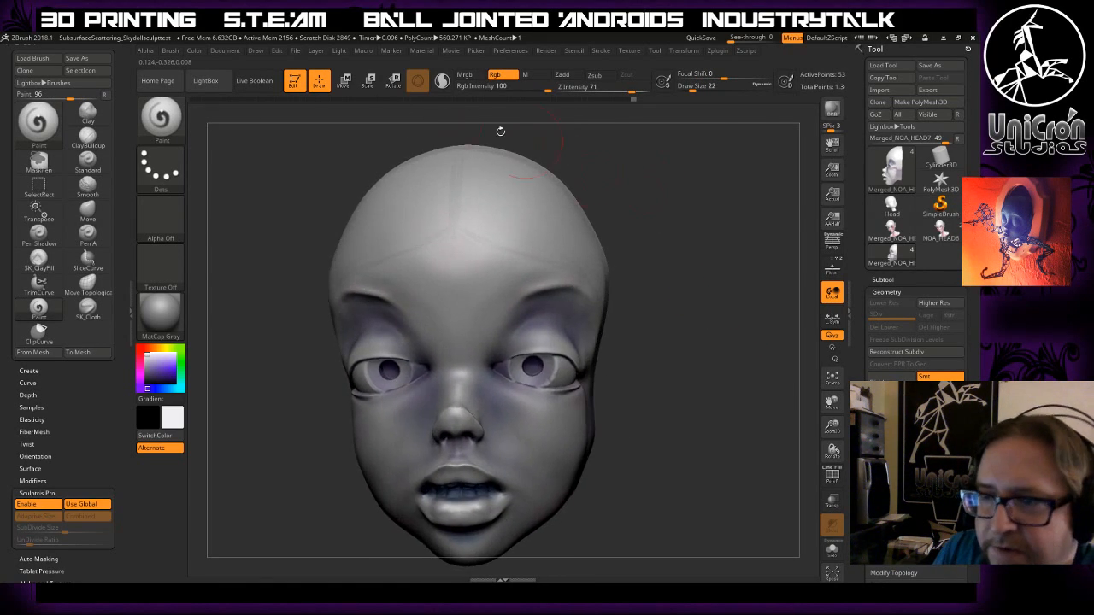
click(161, 118)
click(373, 471)
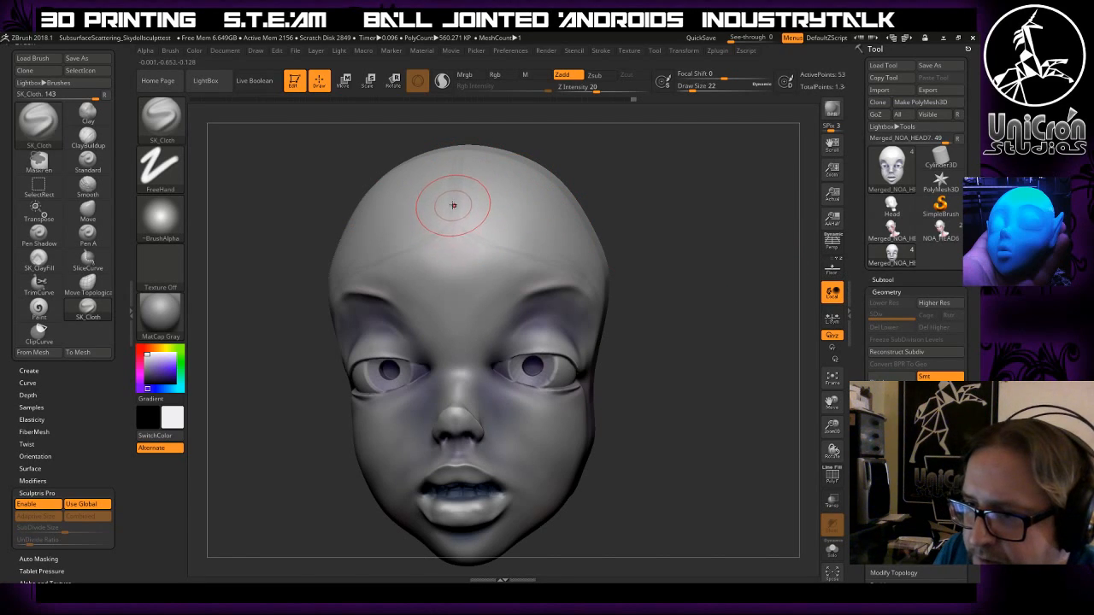
drag(457, 217, 531, 241)
key(ctrl+z)
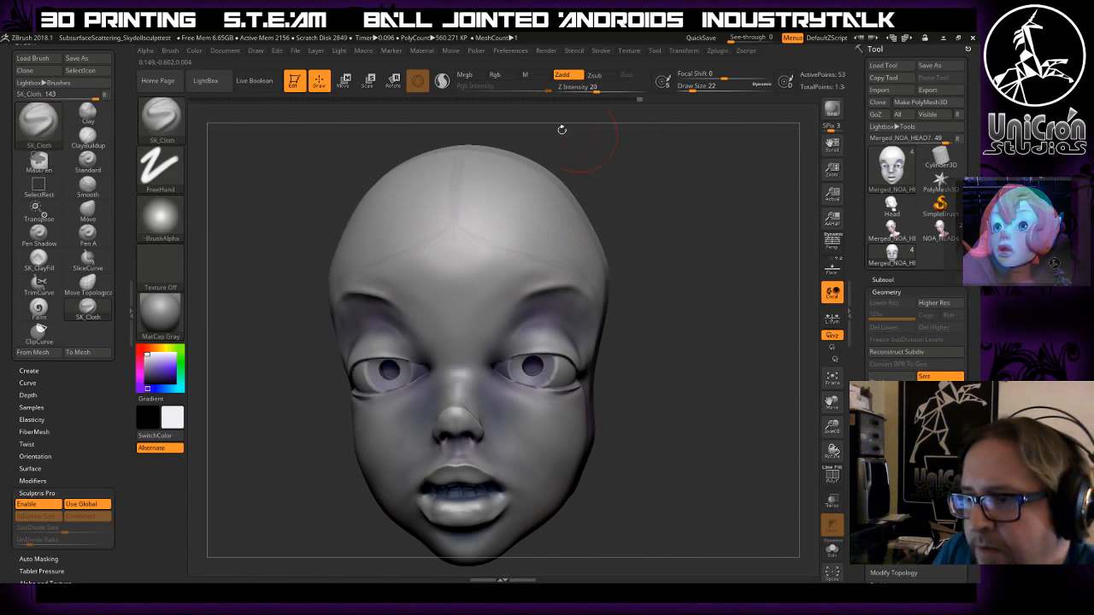
- Set the SK_Cloth draw size to 7 and enable Sculptris Pro, undoing the trial hairline stroke
right_click(474, 184)
drag(477, 160, 470, 160)
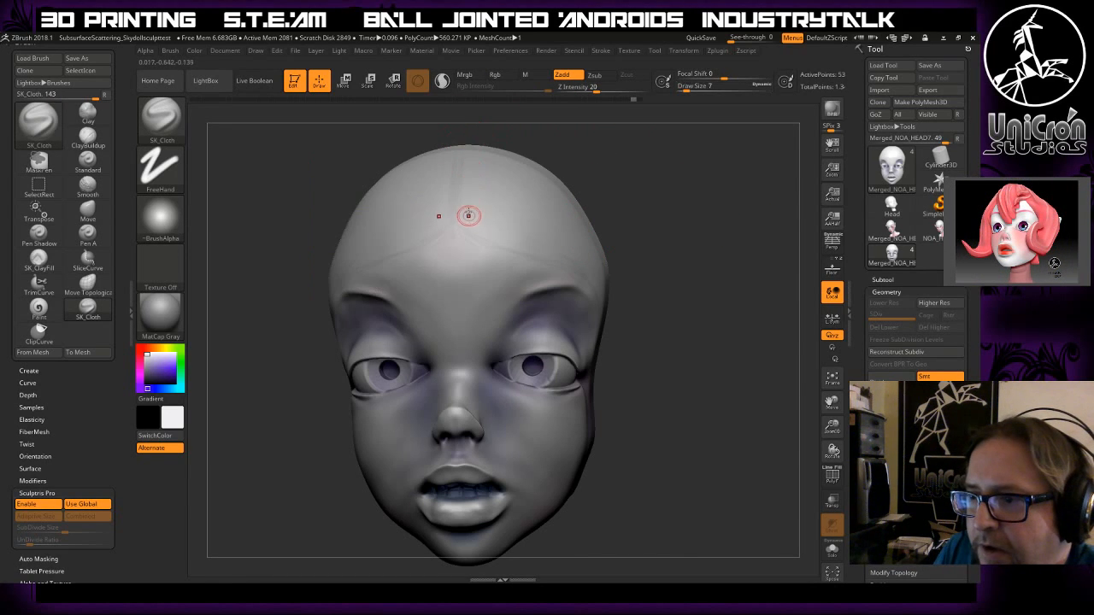
mouse_move(457, 199)
mouse_down()
mouse_move(501, 246)
mouse_move(593, 259)
mouse_up()
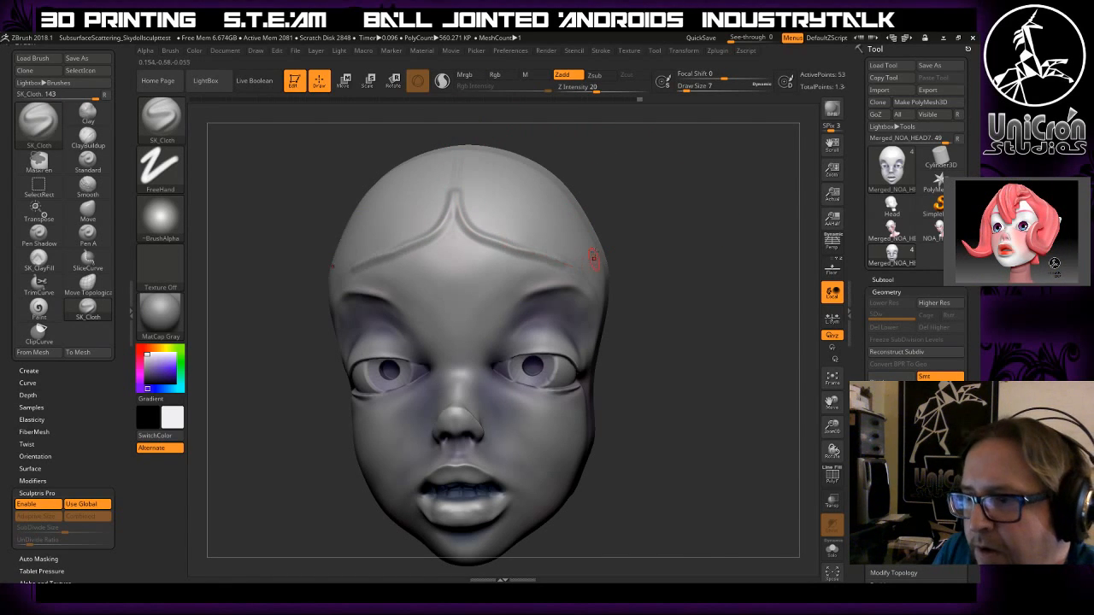
key(ctrl+z)
click(442, 81)
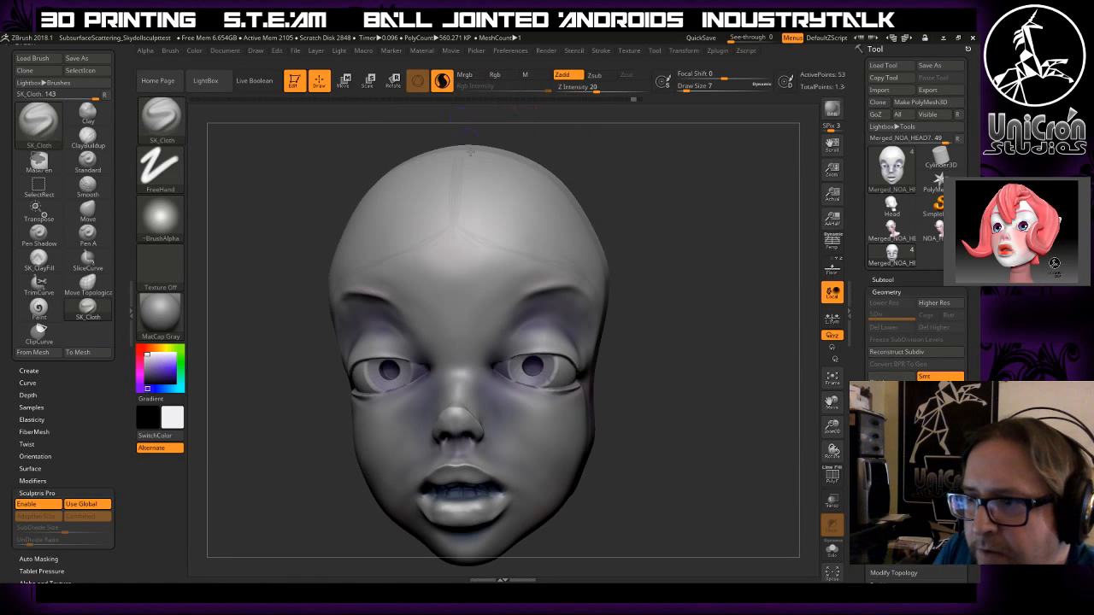
- Sculpt symmetrical hairline strands sweeping from the central parting across the forehead toward the temples
mouse_move(454, 181)
mouse_down()
mouse_move(518, 257)
mouse_move(598, 261)
mouse_up()
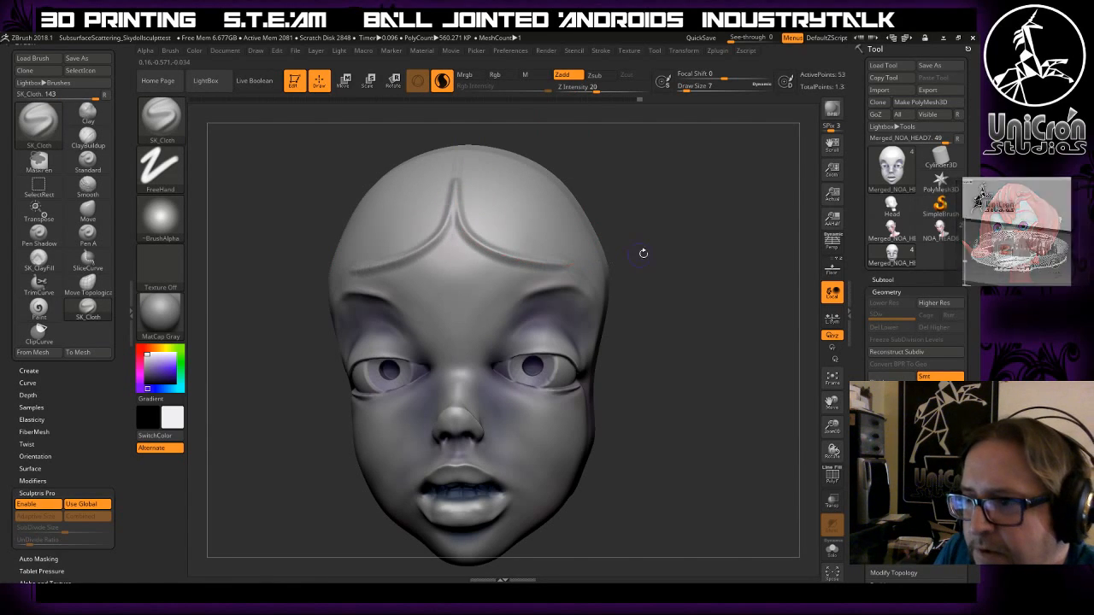
drag(673, 265, 651, 243)
drag(591, 163, 462, 179)
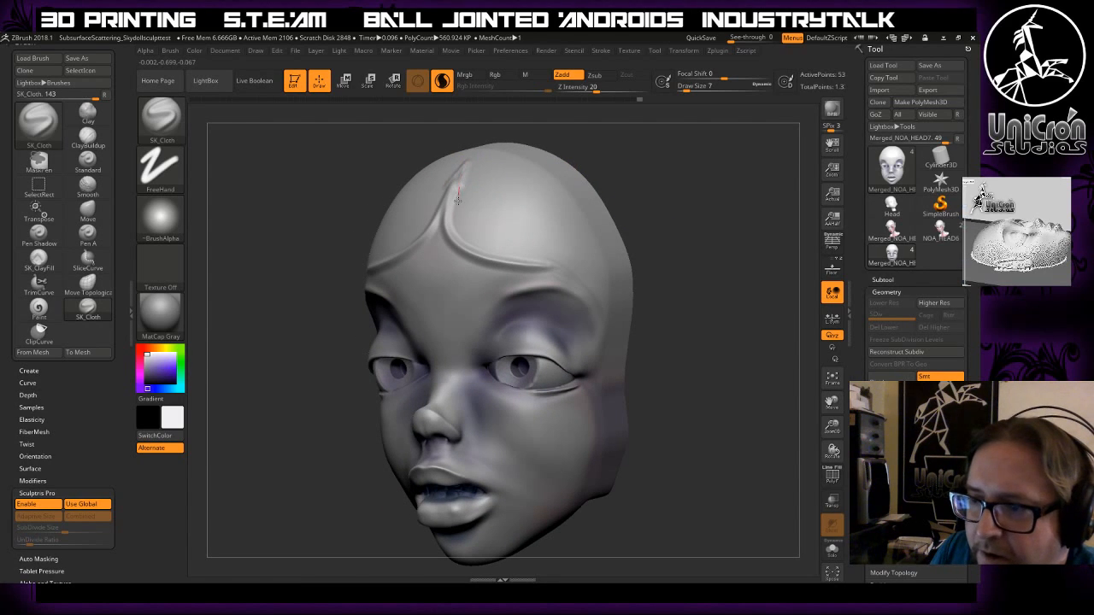
drag(480, 238, 594, 286)
- Add more hair strands above the hairline, running from the parting toward the sides and down past the temples
drag(656, 205, 696, 201)
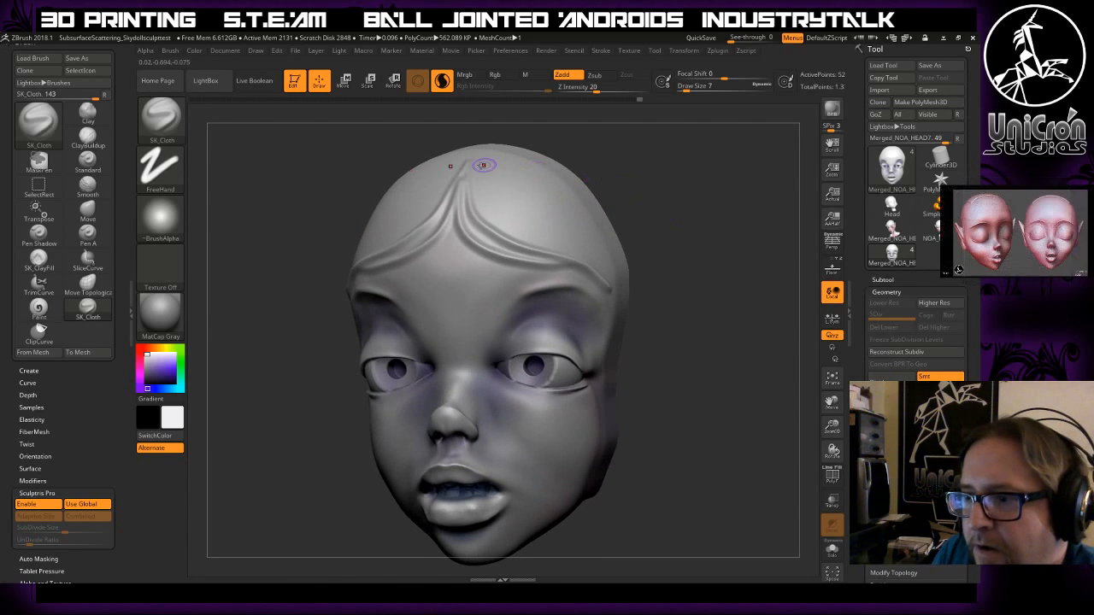
drag(471, 195, 541, 236)
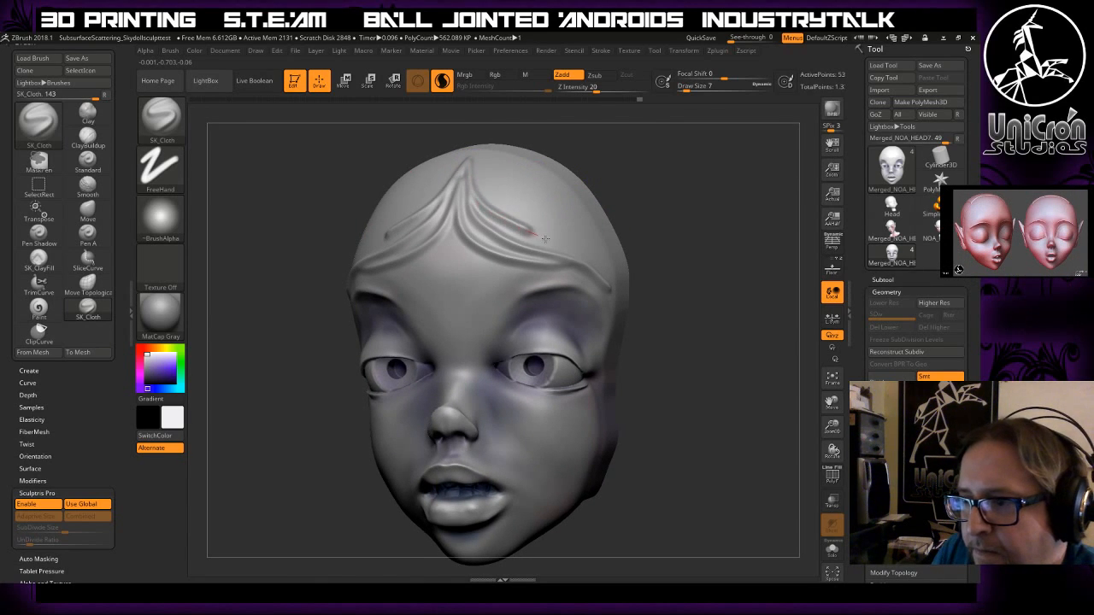
mouse_move(478, 177)
mouse_down()
mouse_move(503, 205)
mouse_move(562, 233)
mouse_up()
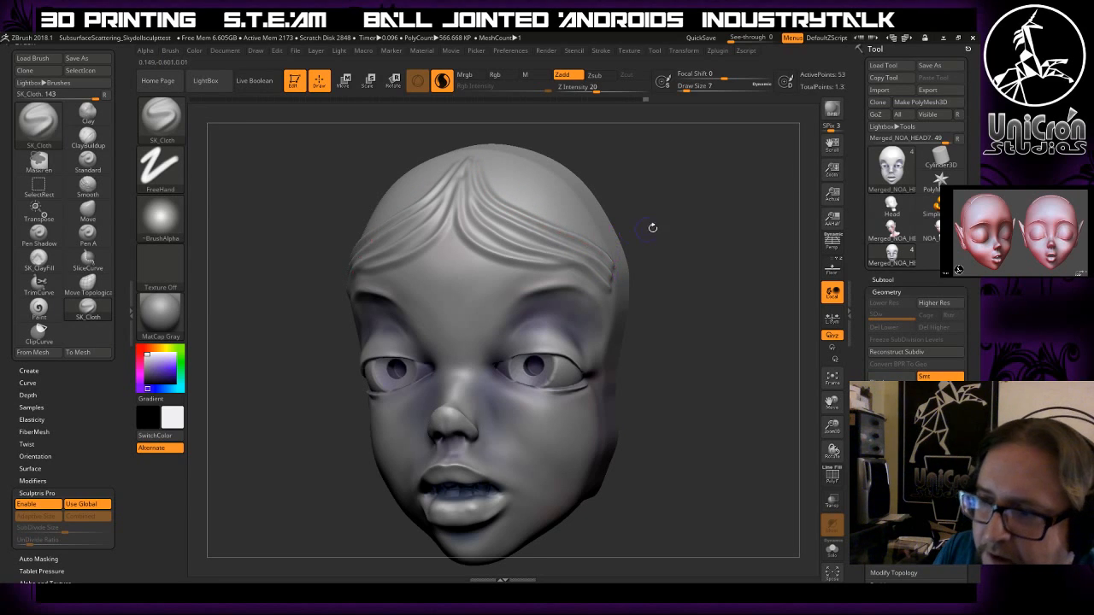
drag(638, 232, 589, 235)
drag(506, 222, 590, 259)
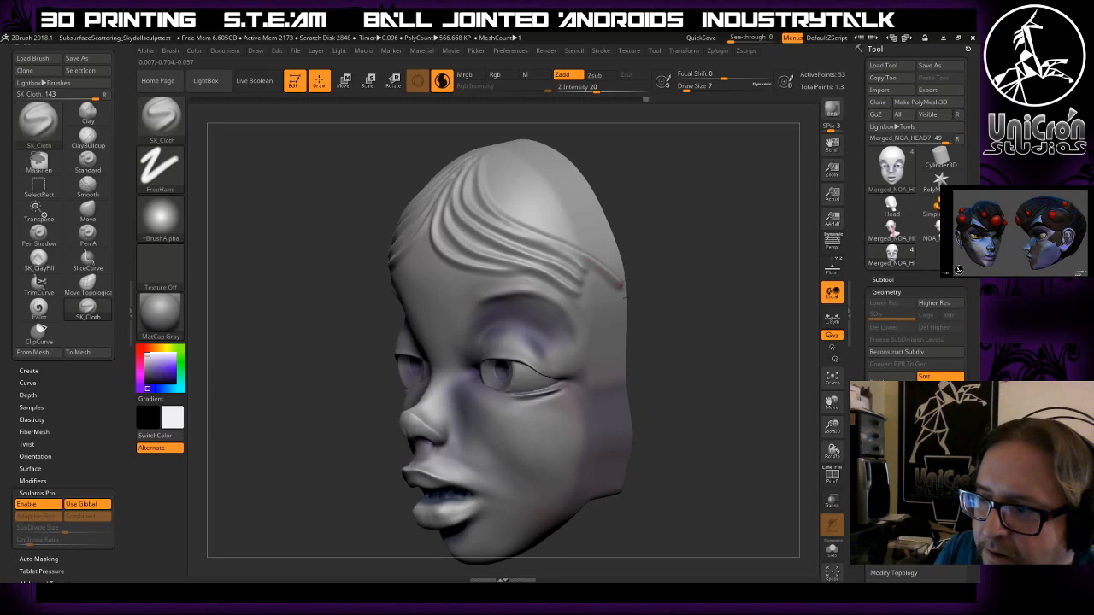
drag(628, 323, 597, 326)
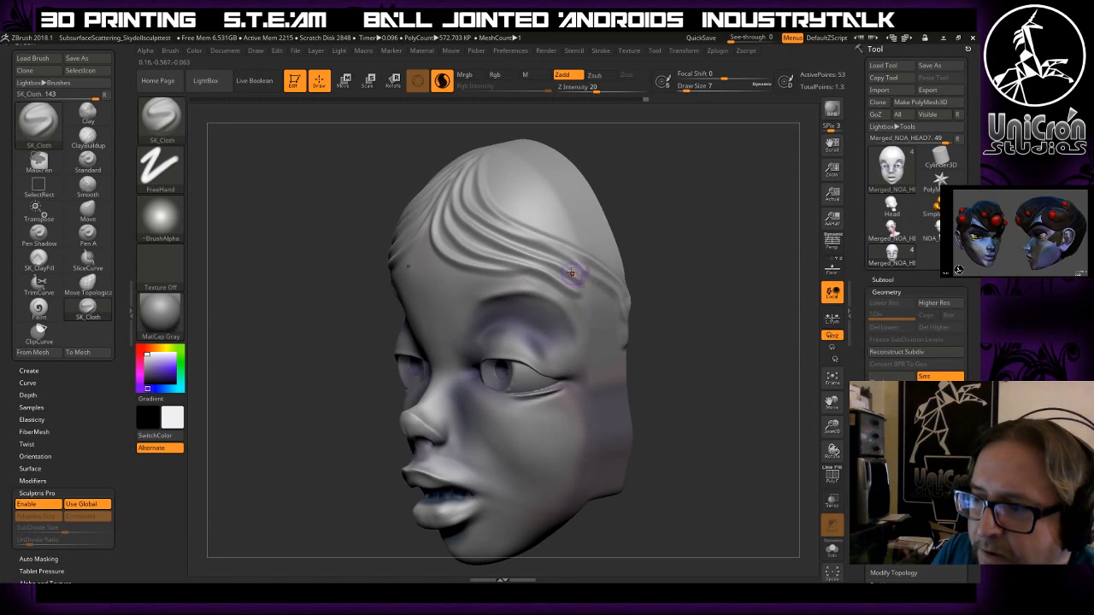
- Try to remesh the head with DynaMesh, and undo it along with the latest hair strand strokes
mouse_move(648, 276)
mouse_down()
mouse_move(693, 239)
mouse_move(659, 299)
mouse_move(642, 276)
mouse_move(666, 273)
mouse_up()
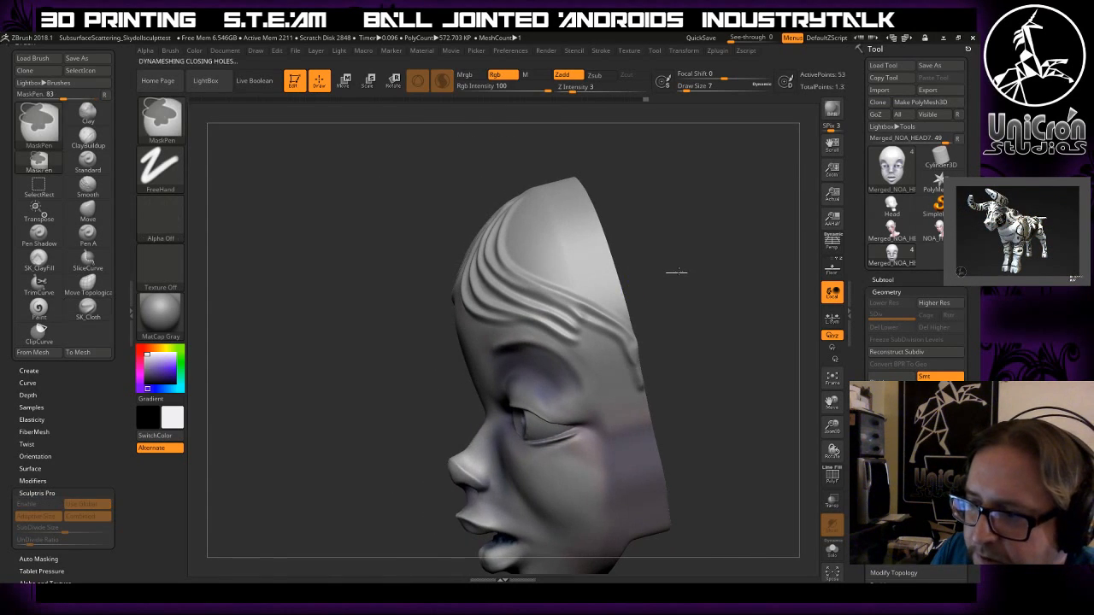
key(ctrl+z)
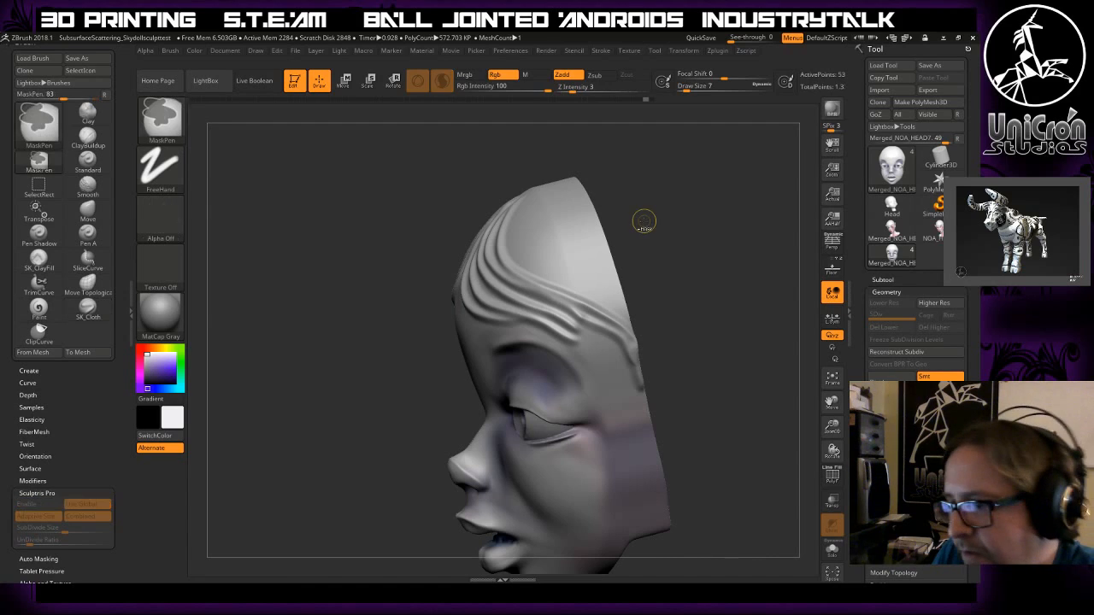
key(ctrl+z)
key(ctrl+z)
key(ctrl+z)
- Undo the remaining hairline strands, along with a retried set sculpted from high on the crown down to the temples
drag(652, 243, 689, 248)
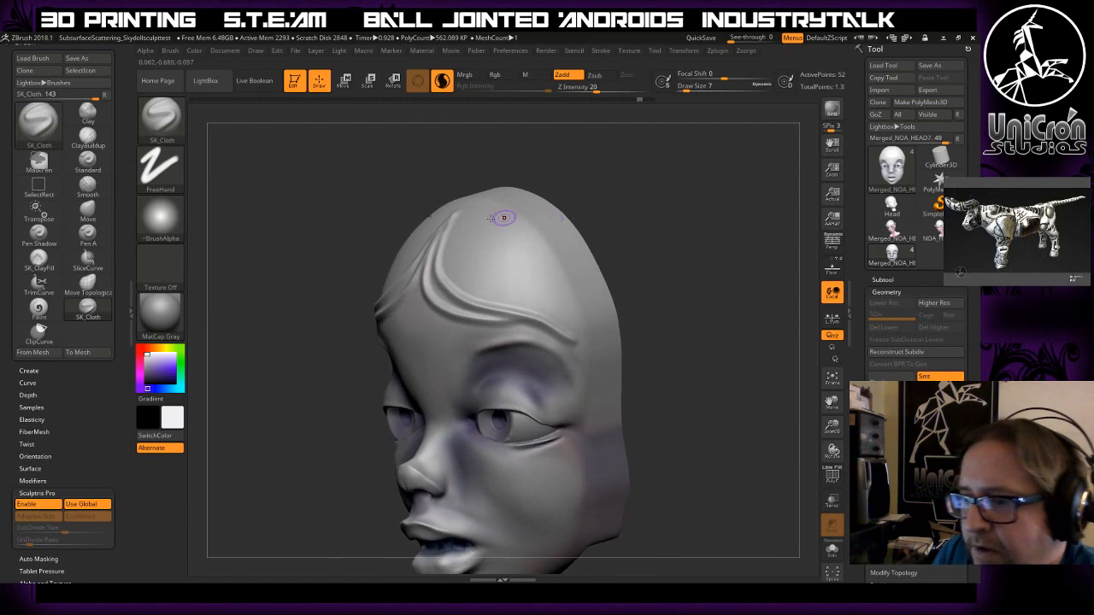
key(ctrl+z)
key(ctrl+z)
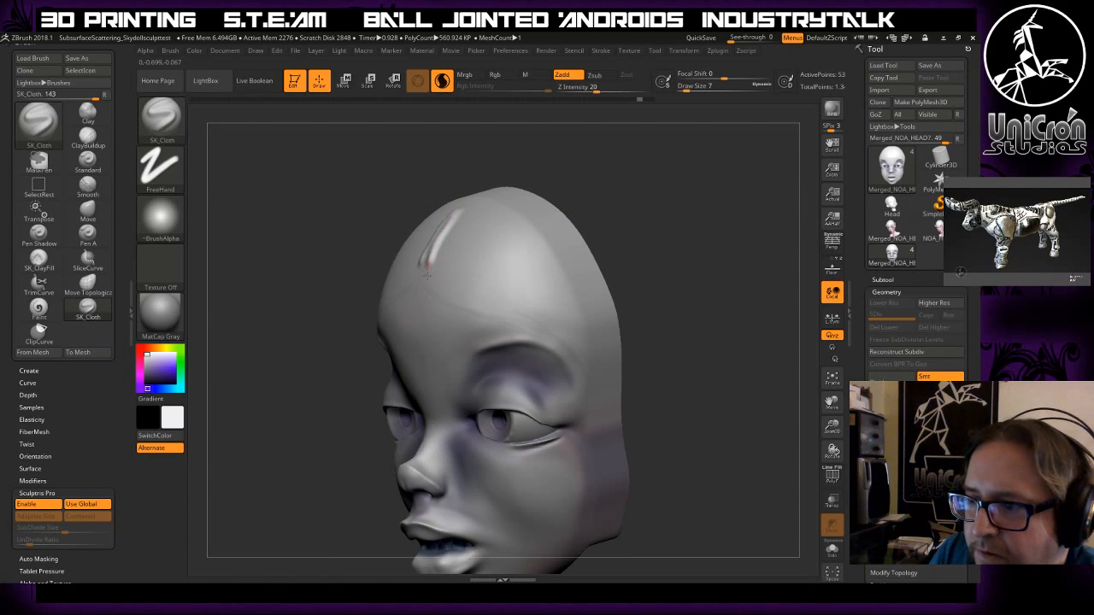
drag(454, 308, 550, 321)
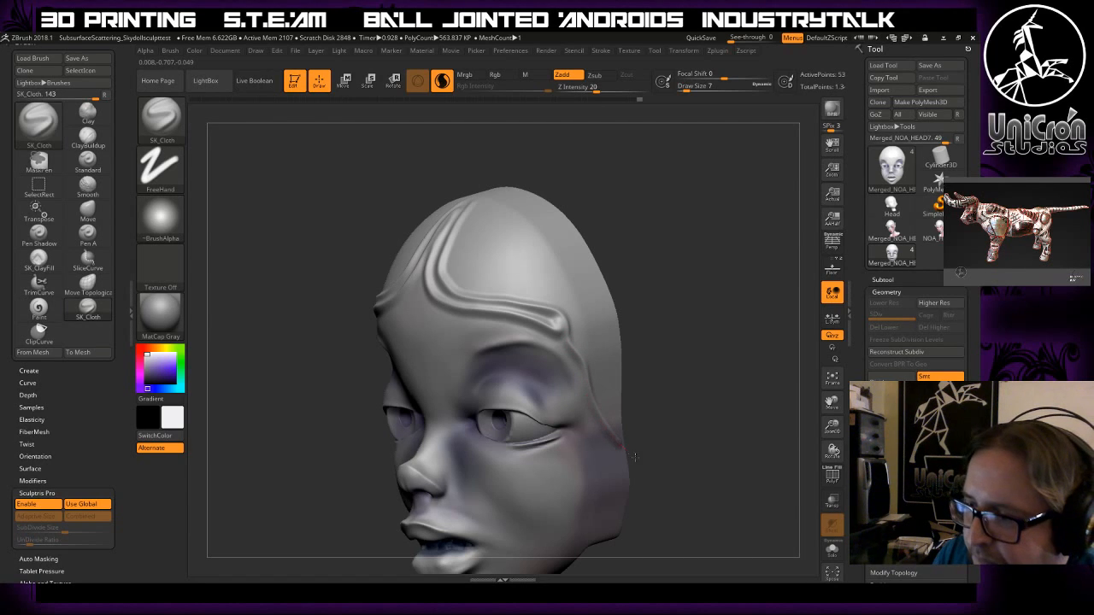
drag(647, 383, 697, 325)
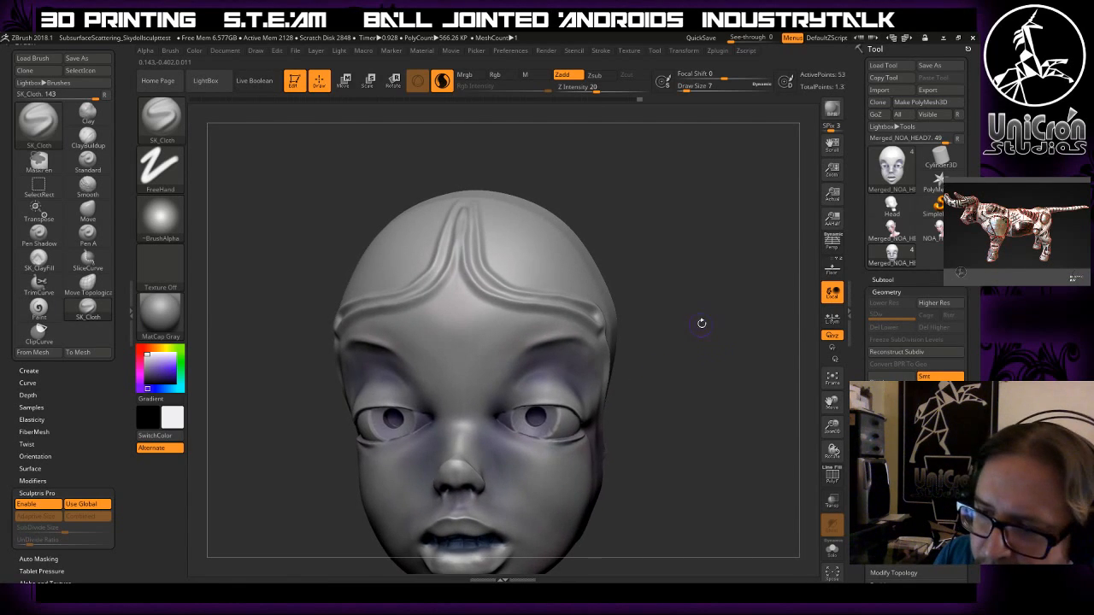
key(ctrl+z)
key(ctrl+z)
- Sculpt fresh symmetrical strands that start lower on the parting and sweep along the hairline past the temples
drag(660, 268, 614, 258)
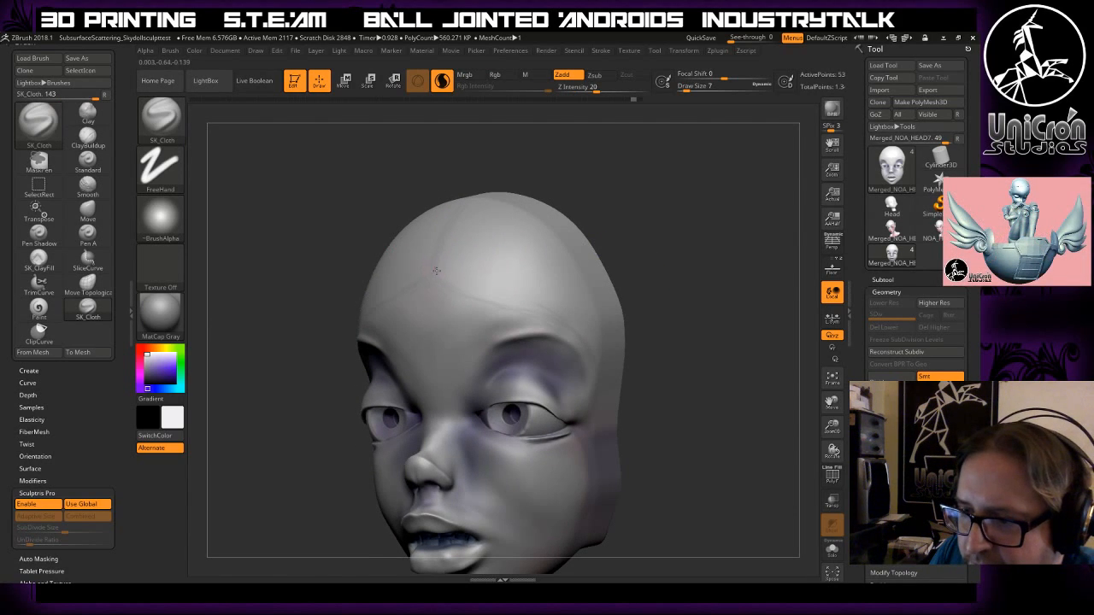
drag(448, 287, 552, 315)
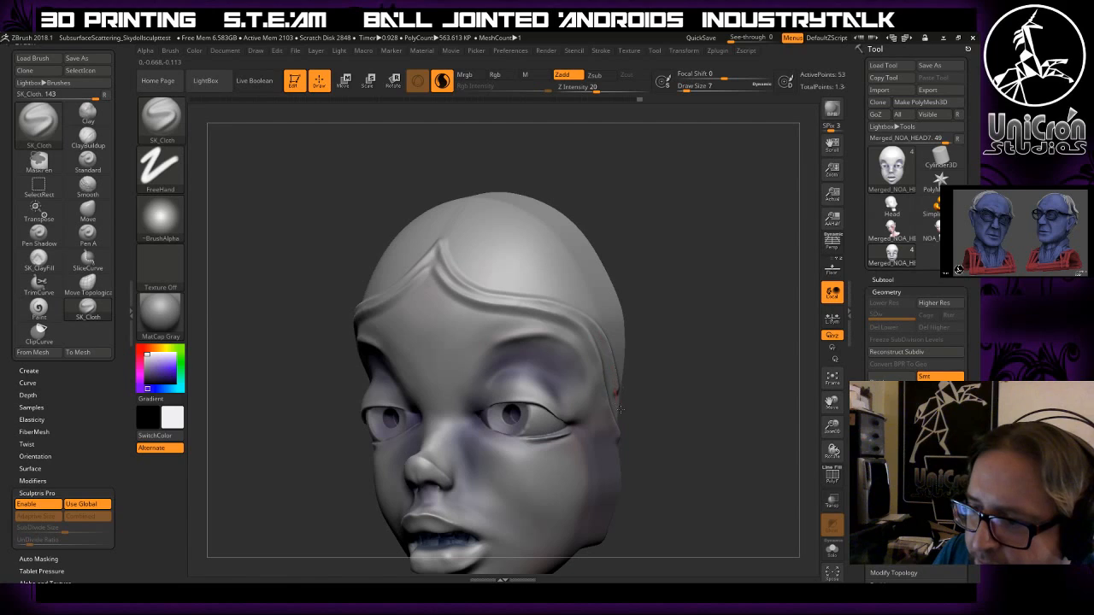
mouse_move(447, 232)
mouse_down()
mouse_move(477, 273)
mouse_move(525, 290)
mouse_up()
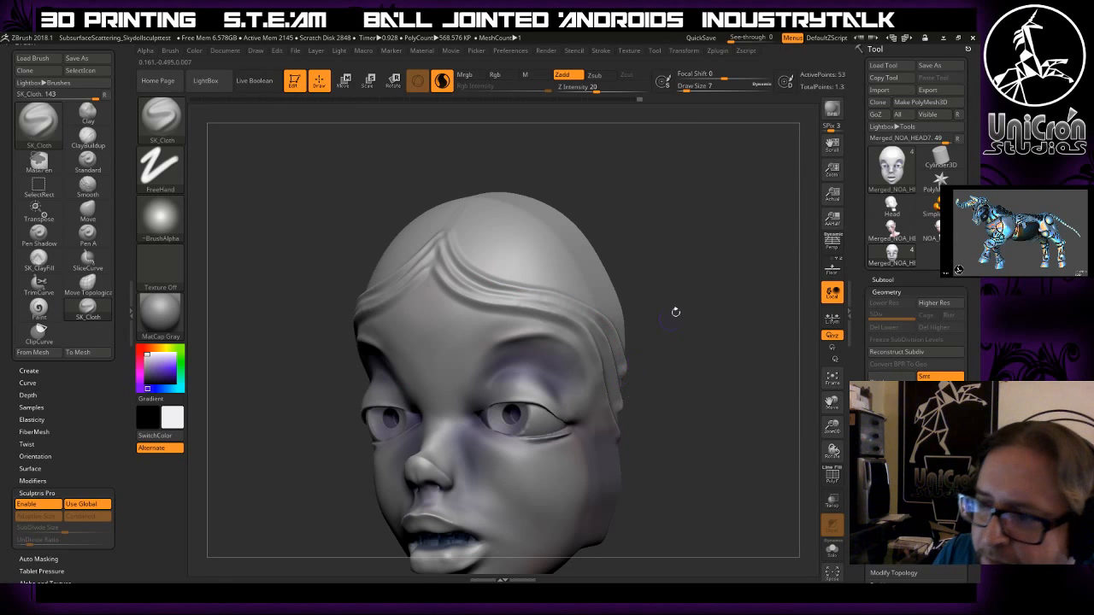
- Add the next symmetrical strand above the hairline from the parting to the temple, undoing the misplaced attempts
drag(691, 282, 633, 294)
drag(597, 233, 569, 273)
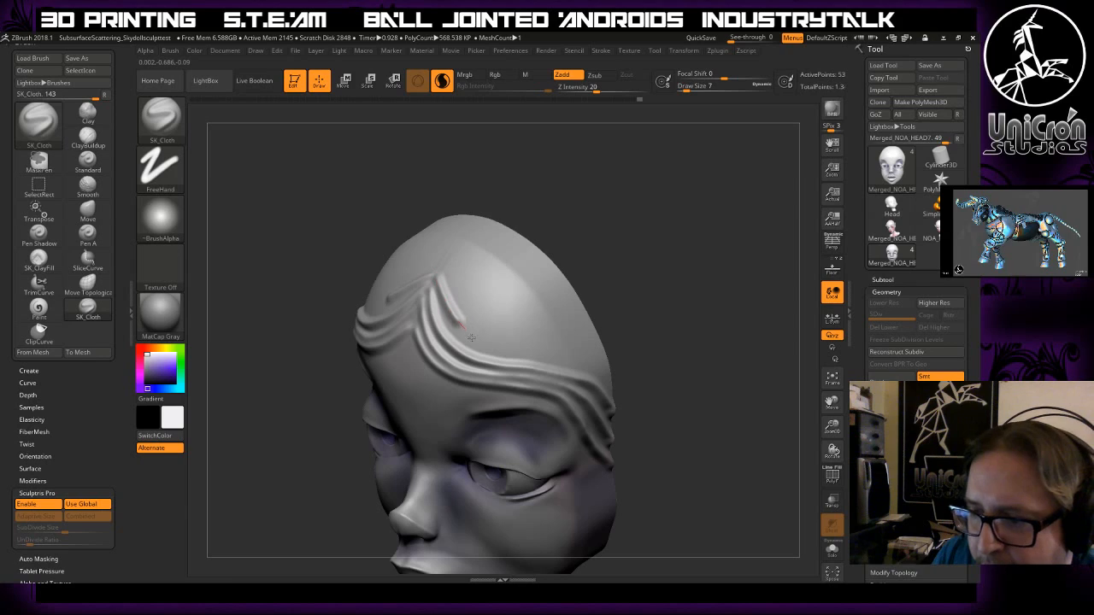
key(ctrl)
key(ctrl+z)
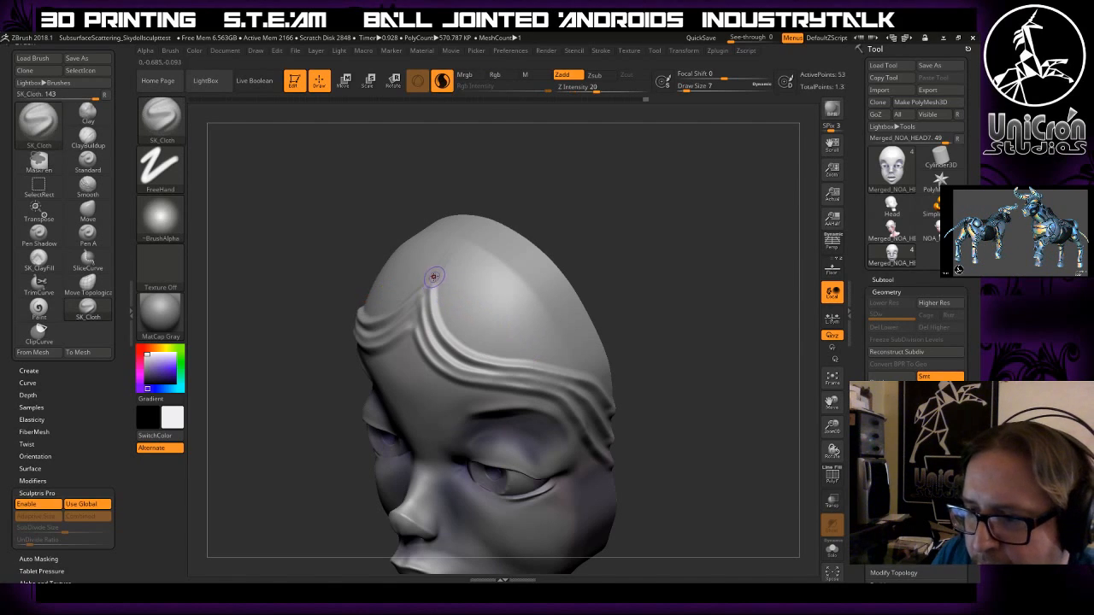
mouse_move(442, 306)
mouse_down()
mouse_move(496, 350)
mouse_move(587, 365)
mouse_up()
key(ctrl+z)
mouse_move(436, 278)
mouse_down()
mouse_move(444, 316)
mouse_move(497, 353)
mouse_move(586, 370)
mouse_up()
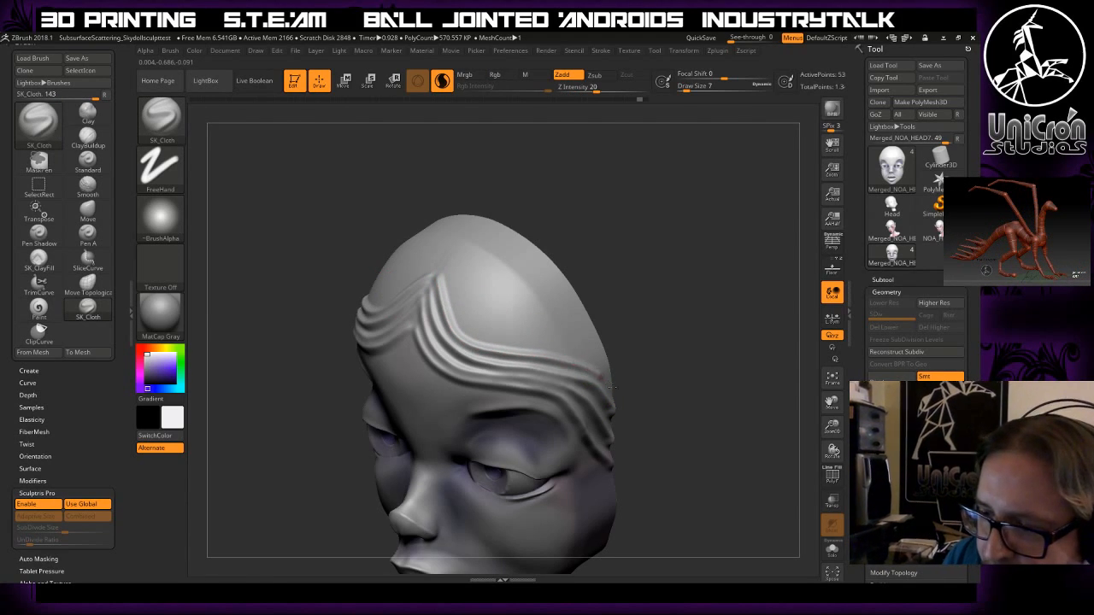
- Fill the scalp with further parallel strands from the central parting toward the sides, working up to the crown
mouse_move(452, 285)
mouse_down()
mouse_move(475, 326)
mouse_move(506, 343)
mouse_up()
drag(545, 345, 592, 361)
mouse_move(453, 249)
mouse_down()
mouse_move(480, 304)
mouse_move(506, 323)
mouse_move(589, 347)
mouse_up()
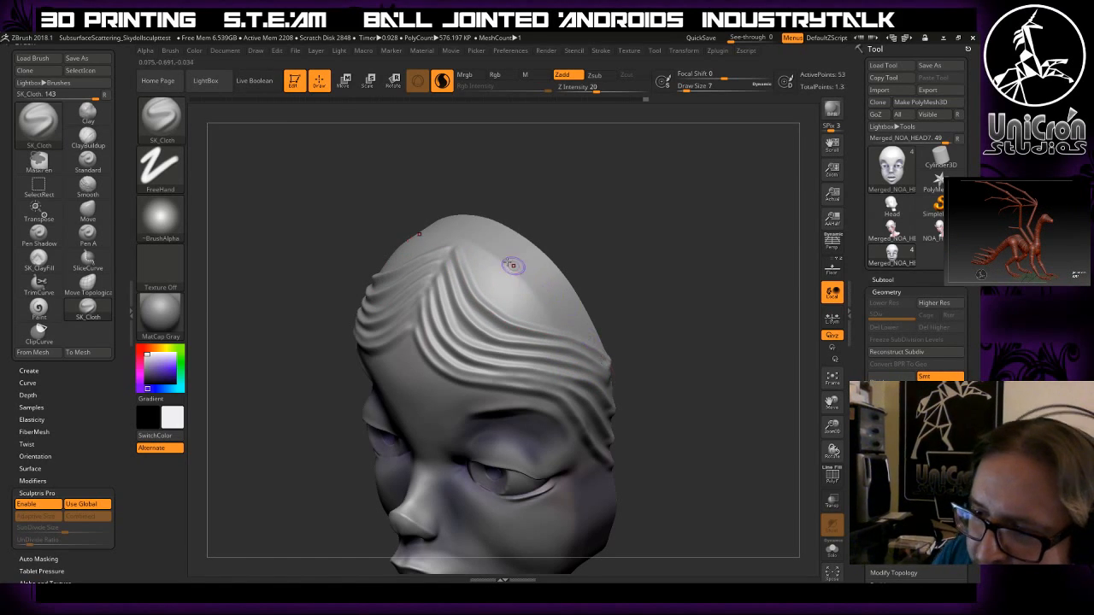
drag(478, 274, 497, 294)
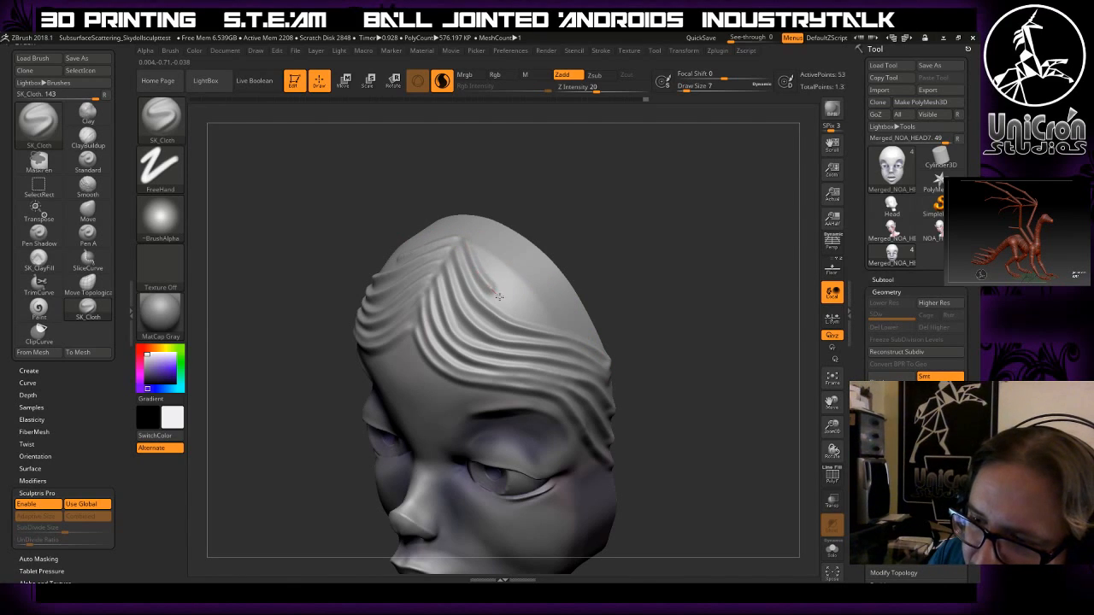
drag(568, 324, 603, 342)
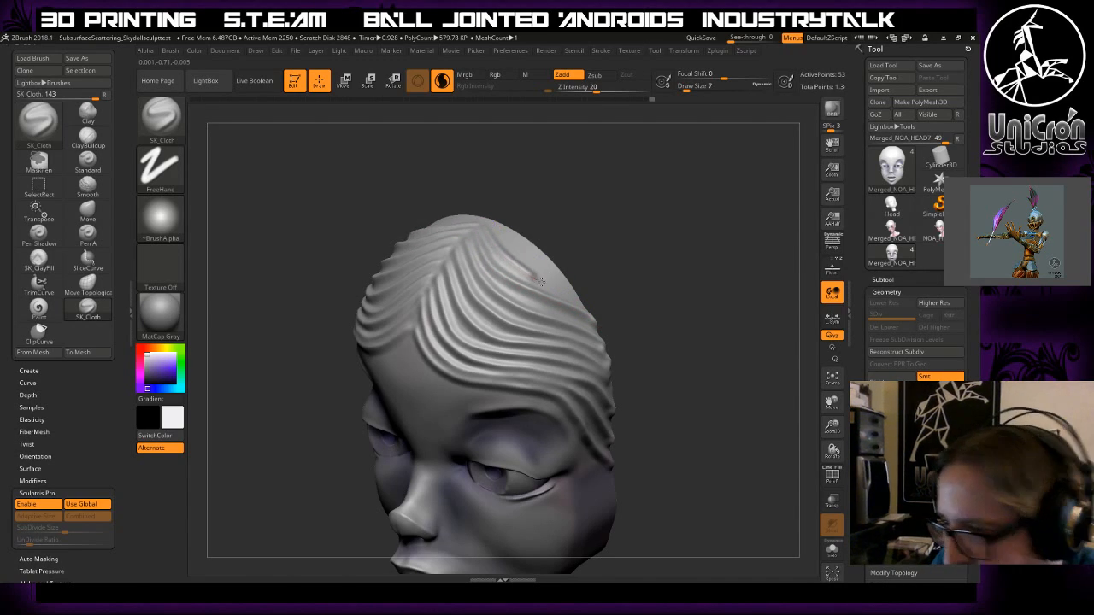
drag(487, 224, 573, 282)
drag(497, 227, 574, 264)
- Switch to the sPolish brush and enlarge its draw size to 38 for the hair
drag(649, 292, 681, 231)
drag(630, 205, 247, 161)
click(160, 115)
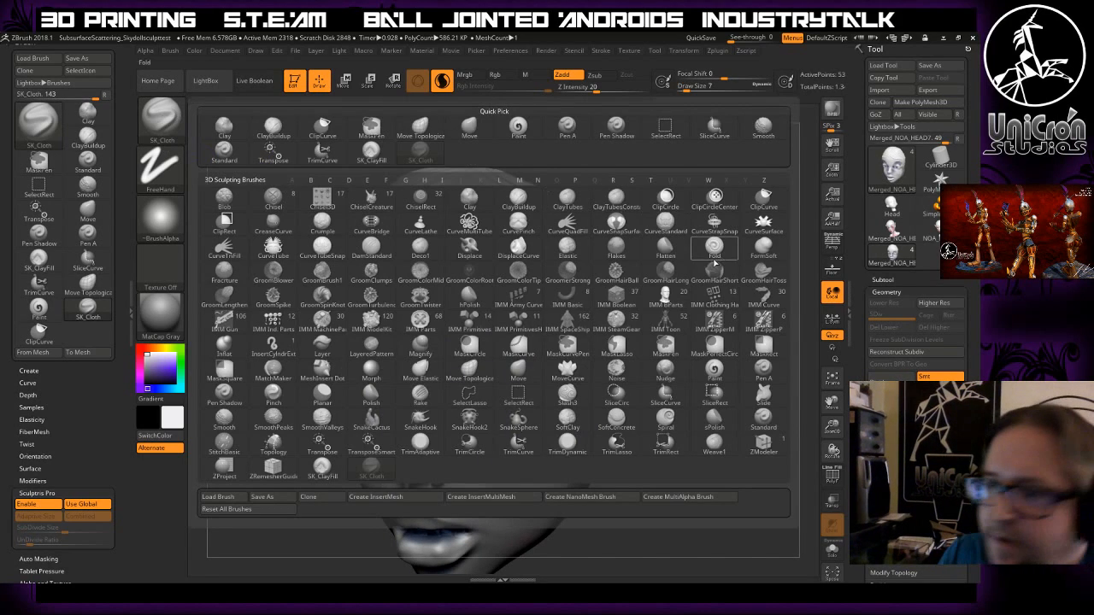
click(714, 419)
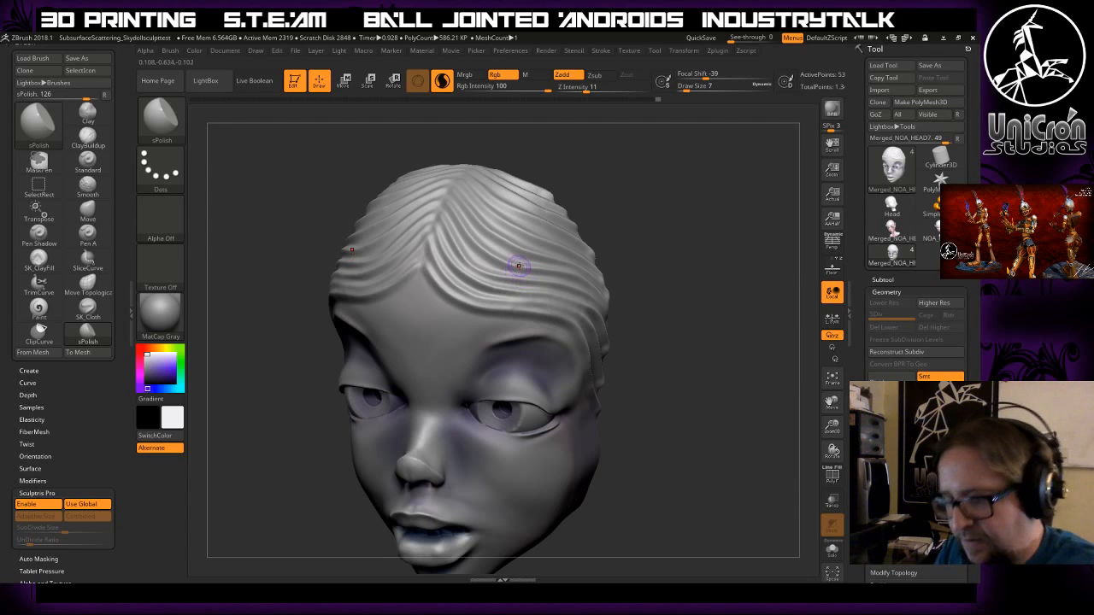
key(bracketright)
key(bracketright)
key(bracketright)
key(bracketright)
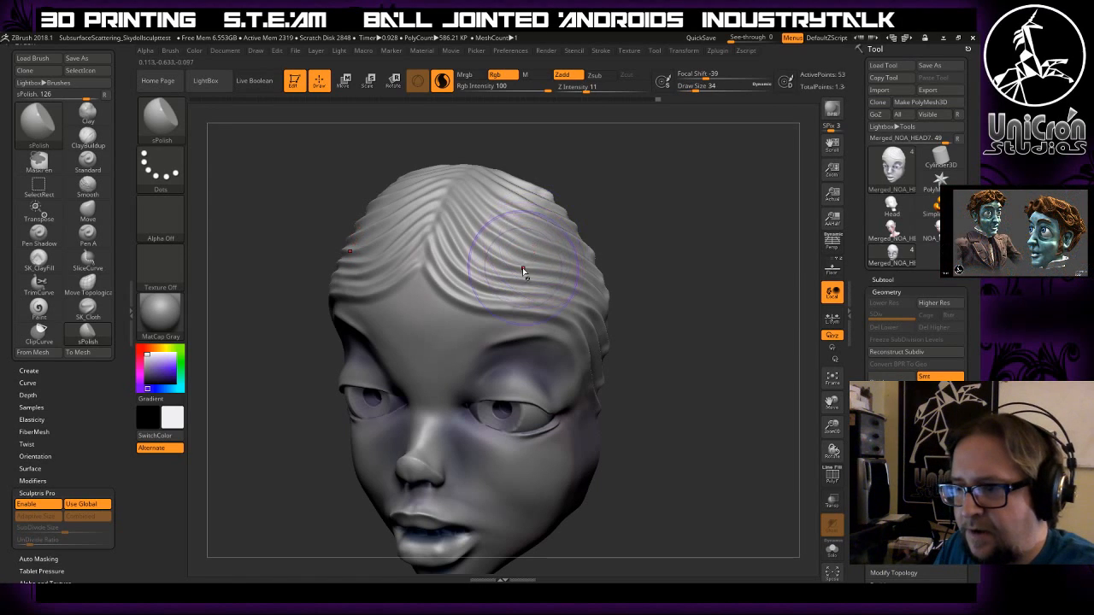
- Undo the trial polish stroke and polish the hair strands on both sides of the parting with Sculptris Pro off
mouse_move(534, 213)
mouse_down()
mouse_move(484, 282)
mouse_move(529, 263)
mouse_up()
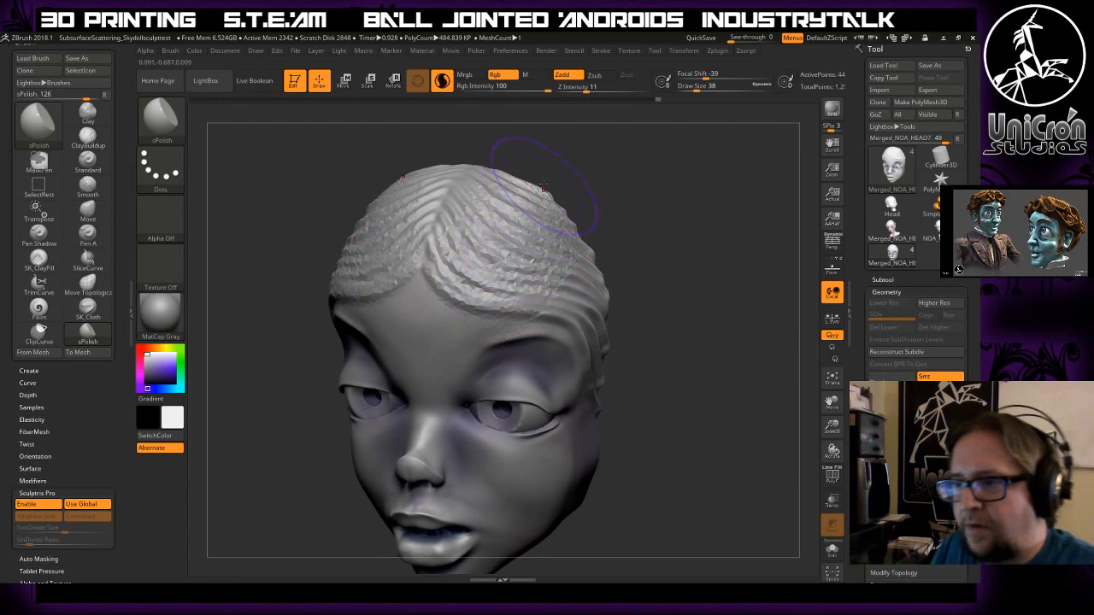
key(ctrl+z)
click(442, 81)
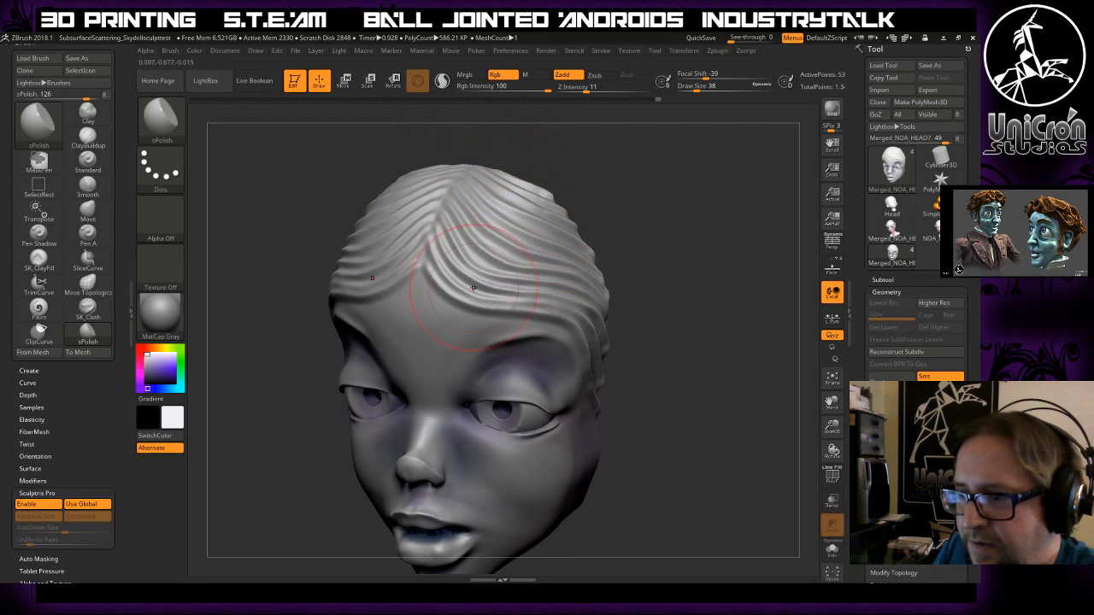
drag(507, 254, 485, 235)
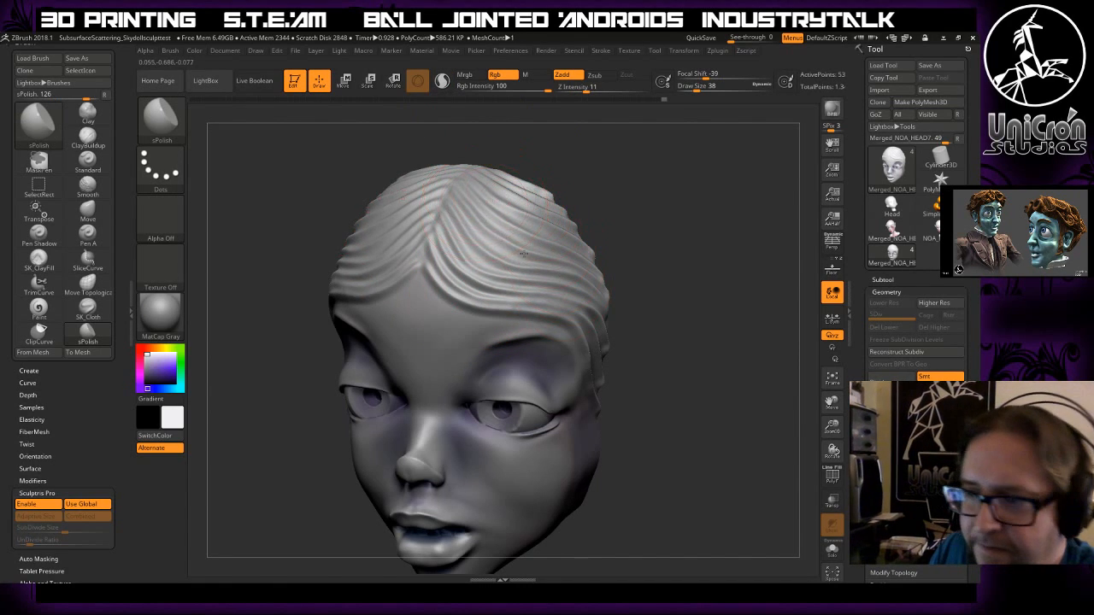
drag(481, 180, 540, 203)
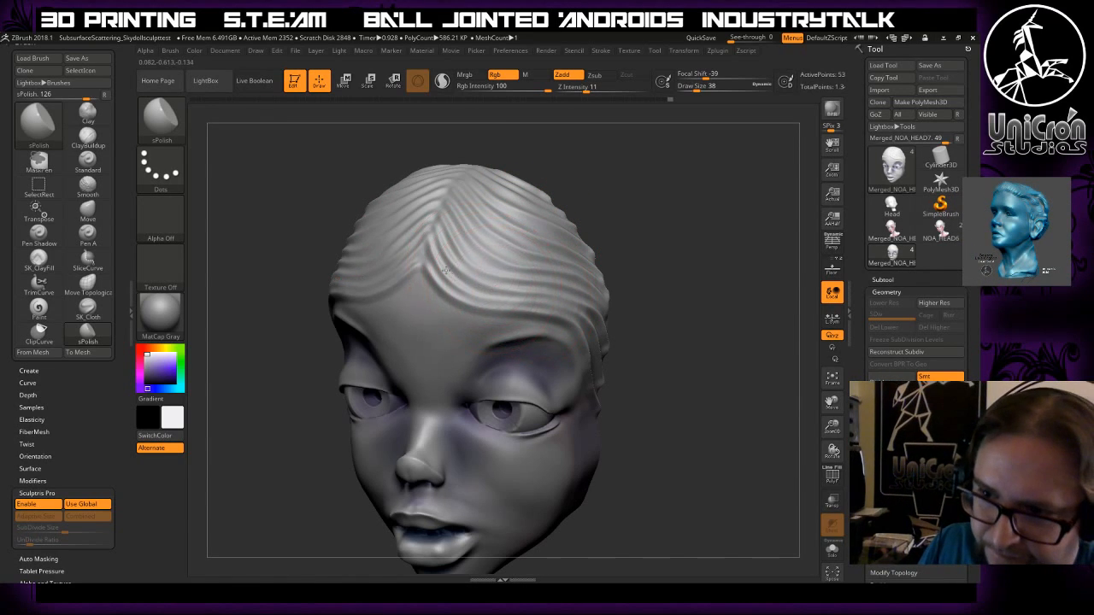
- Inspect the polished hair from several angles and show the floor grid with the reference artwork beside the head
mouse_move(651, 241)
mouse_down()
mouse_move(615, 247)
mouse_move(680, 240)
mouse_move(675, 274)
mouse_move(688, 278)
mouse_move(671, 298)
mouse_move(737, 378)
mouse_move(740, 269)
mouse_move(684, 293)
mouse_up()
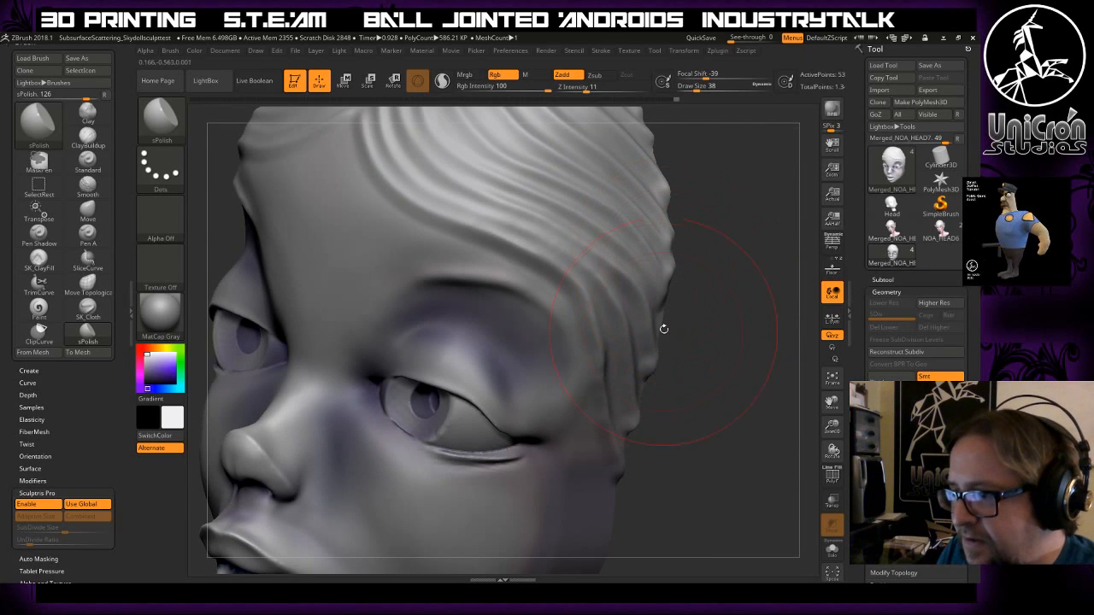
mouse_move(651, 374)
mouse_down()
mouse_move(716, 389)
mouse_move(720, 296)
mouse_up()
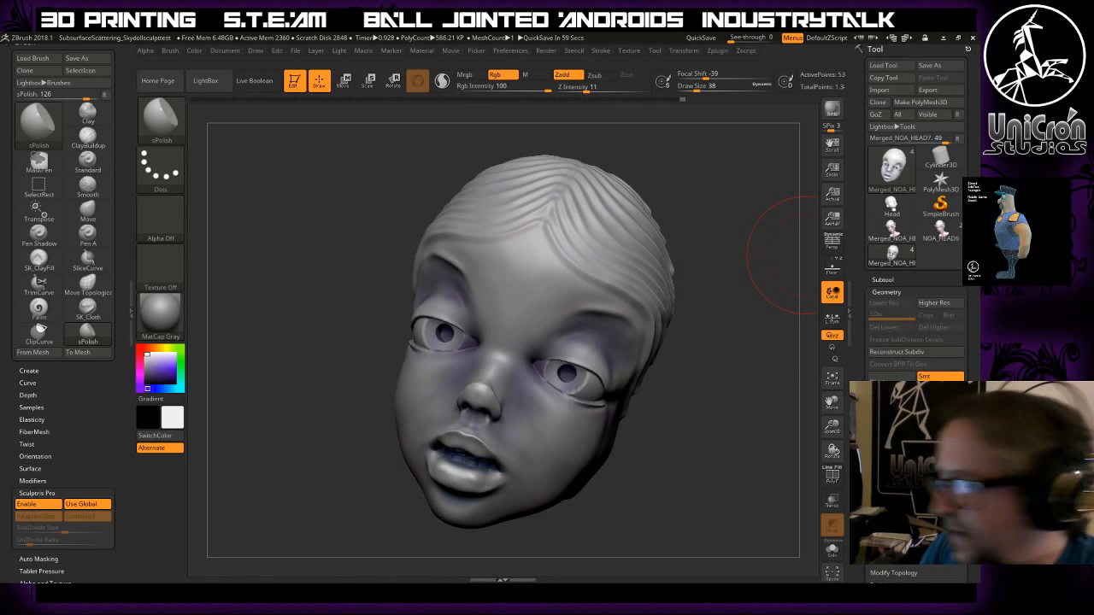
shift+drag(718, 292, 732, 273)
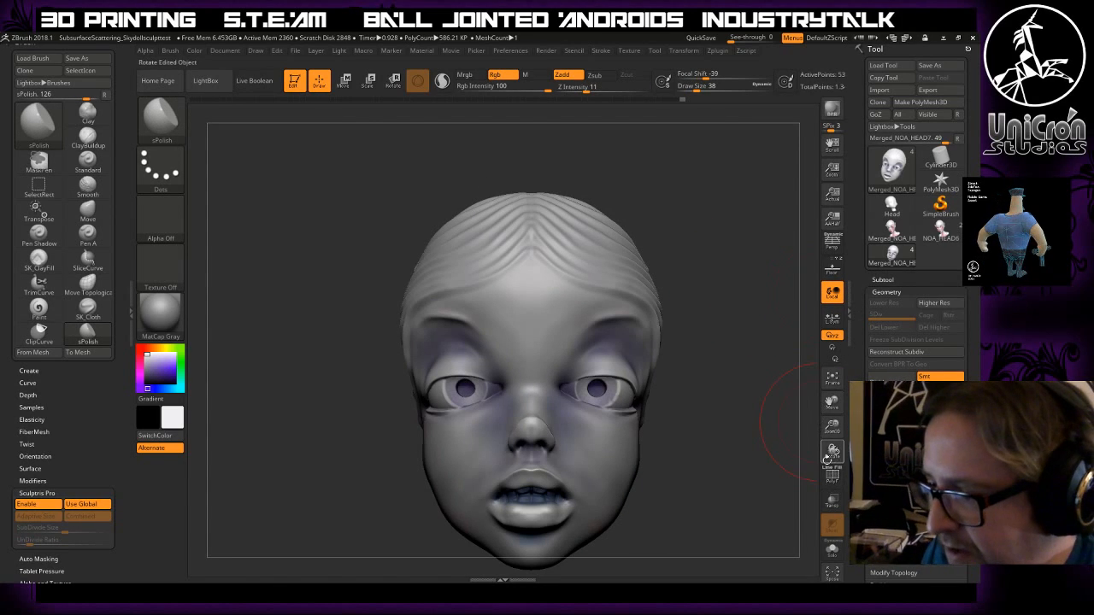
click(833, 270)
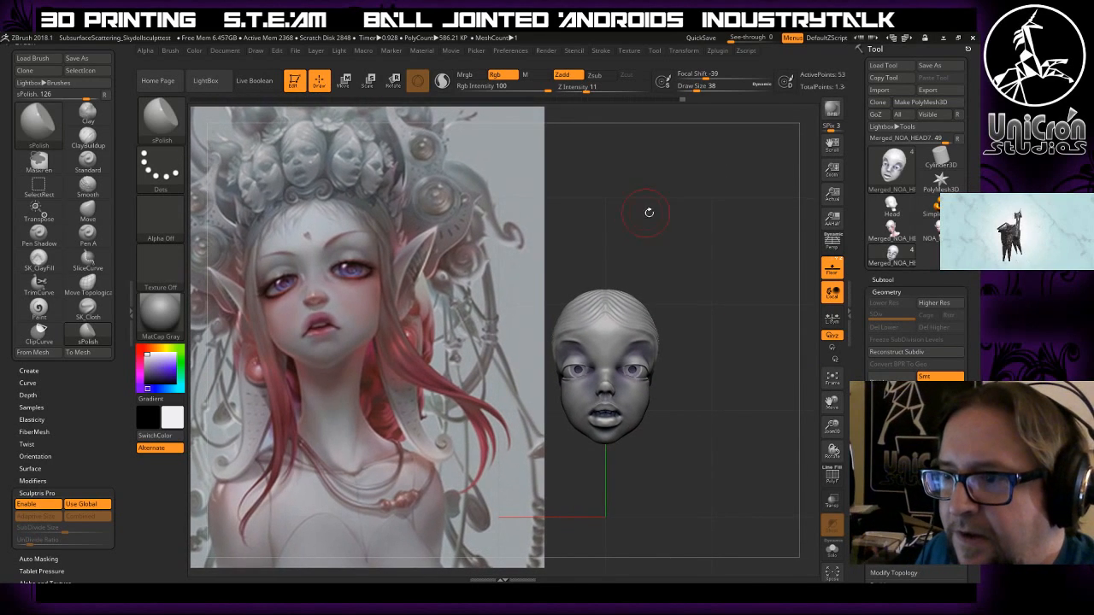
drag(697, 242, 737, 266)
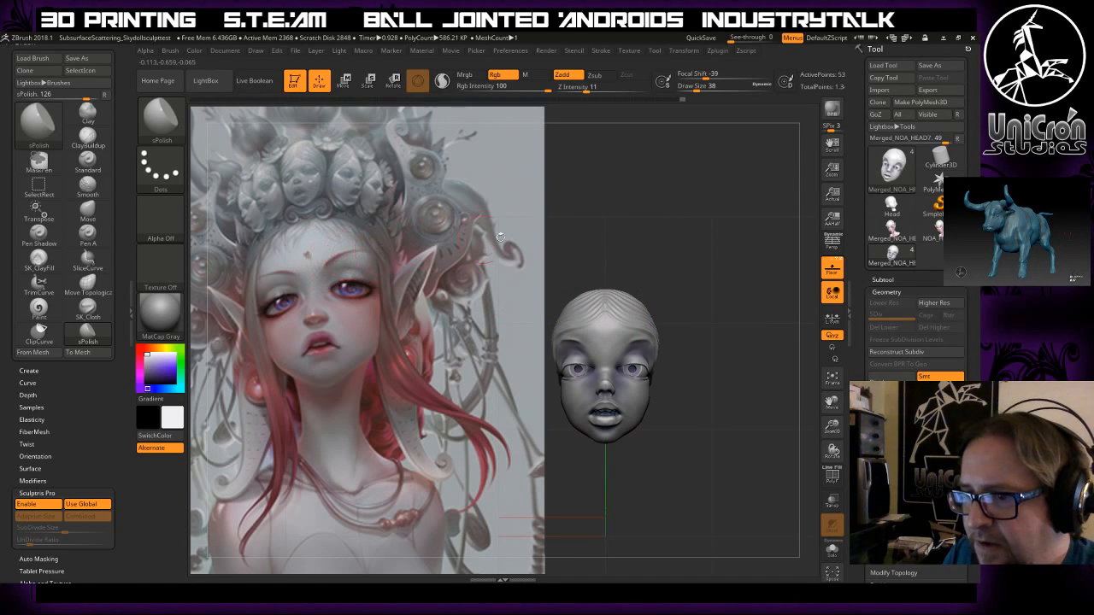
alt+drag(703, 326, 677, 389)
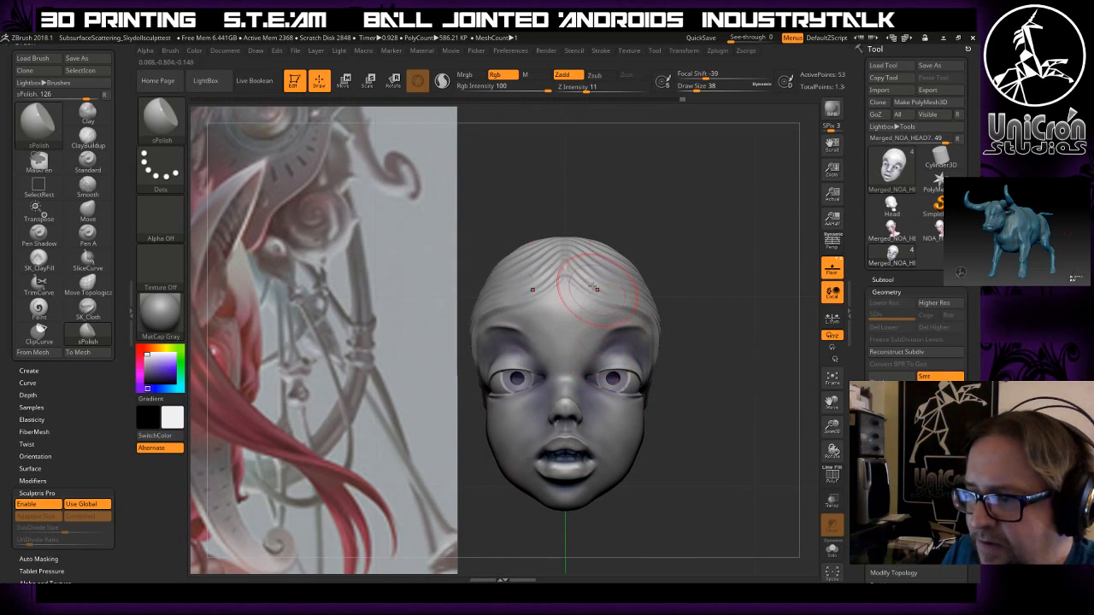
- Switch to the Move brush and set its draw size to 38 over the face
click(160, 120)
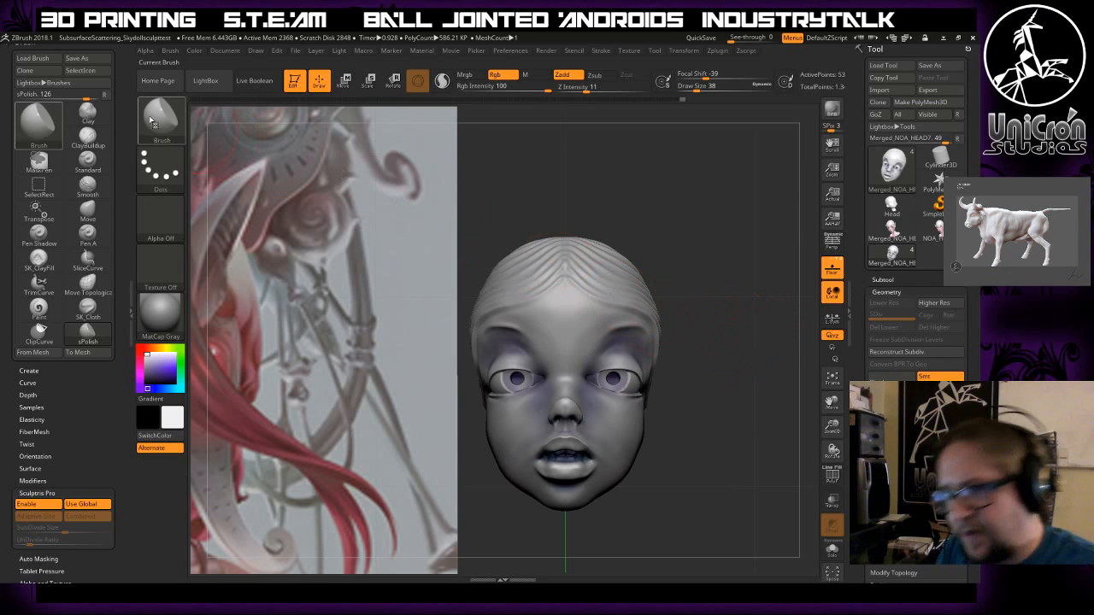
key(b)
key(m)
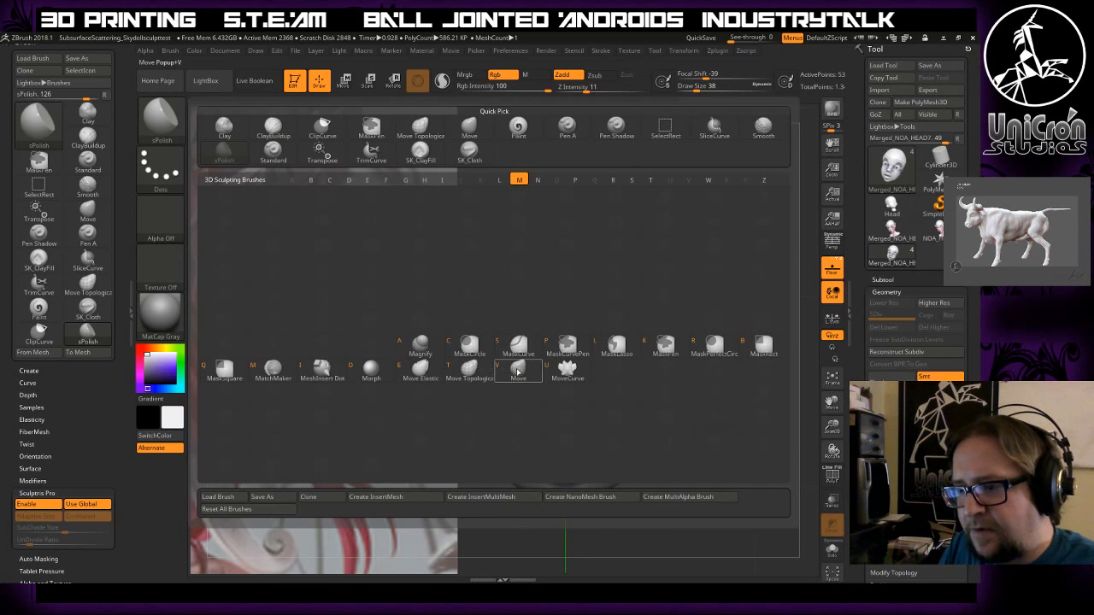
click(518, 369)
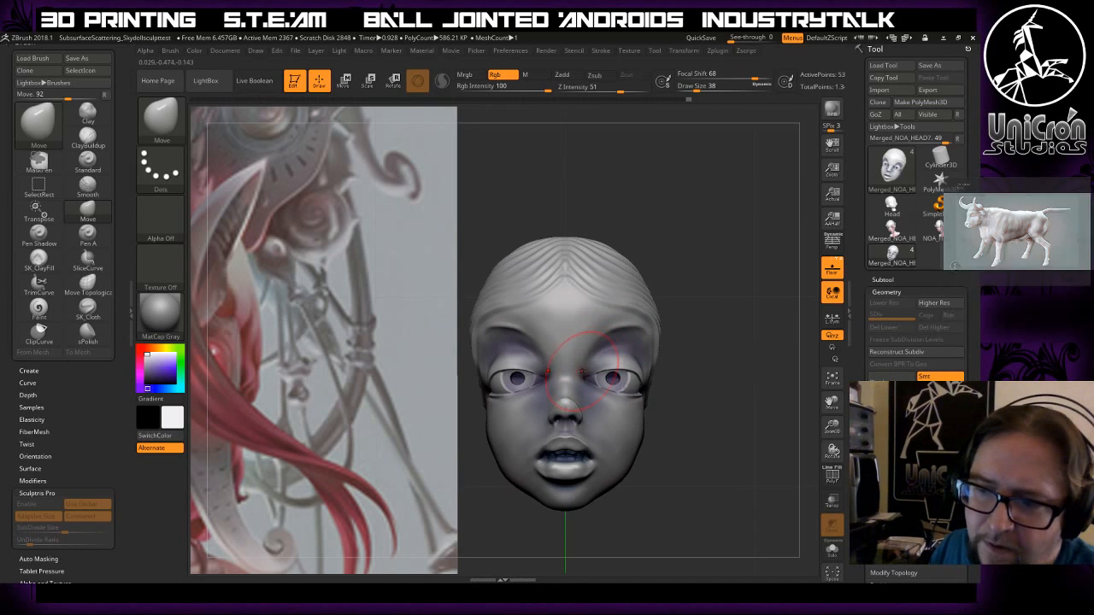
key([)
key([)
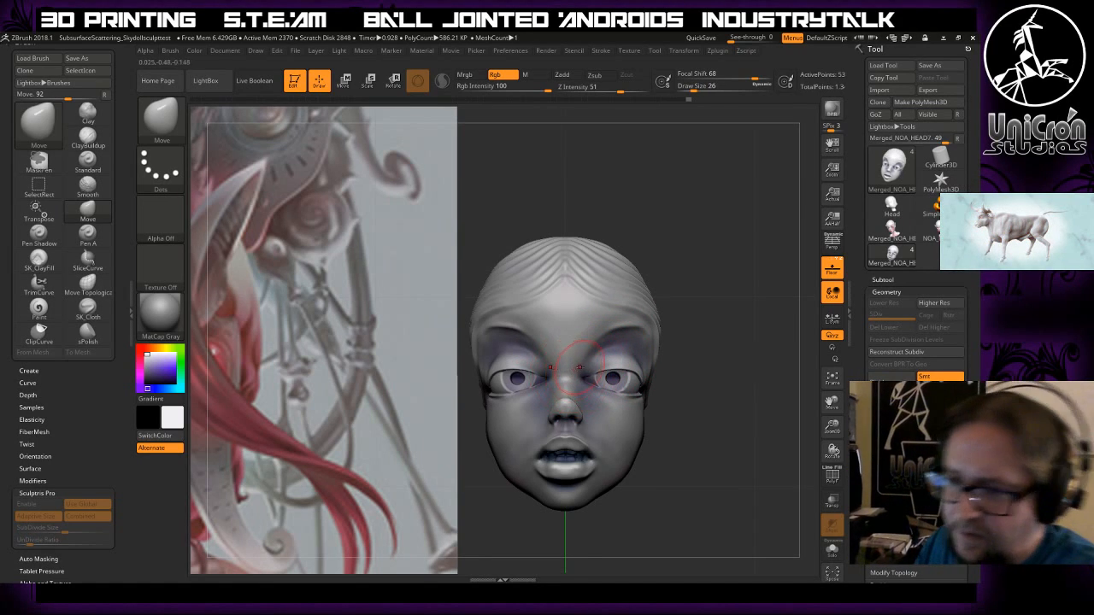
key(bracketright)
key(bracketright)
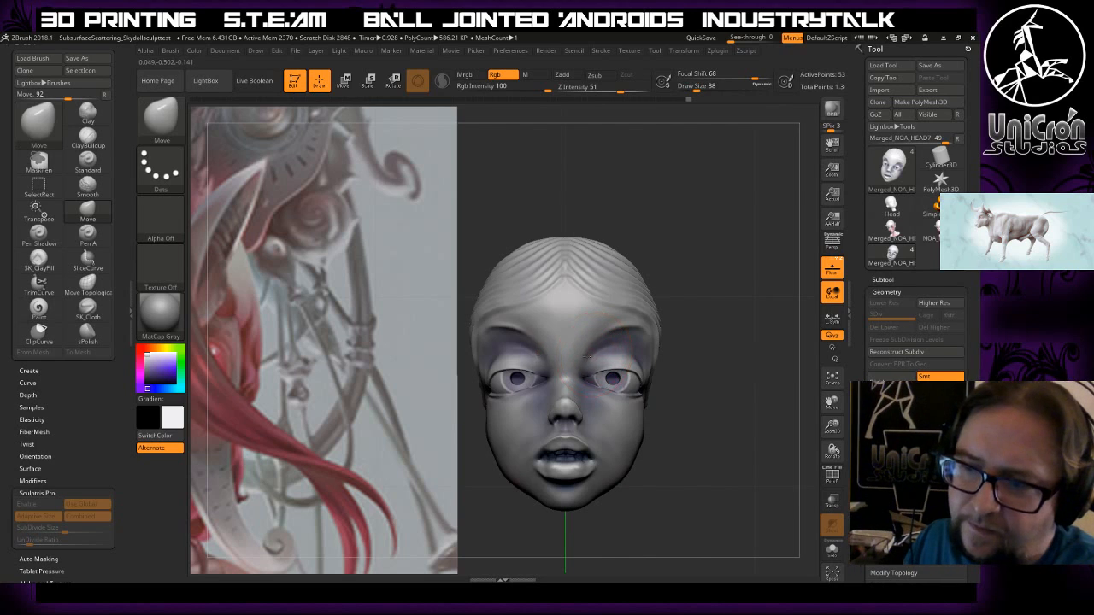
- Enlarge the Move brush to draw size 78 and adjust the side of the forehead above the eye
mouse_move(747, 341)
mouse_down()
mouse_move(711, 354)
mouse_move(708, 309)
mouse_move(724, 321)
mouse_move(714, 322)
mouse_up()
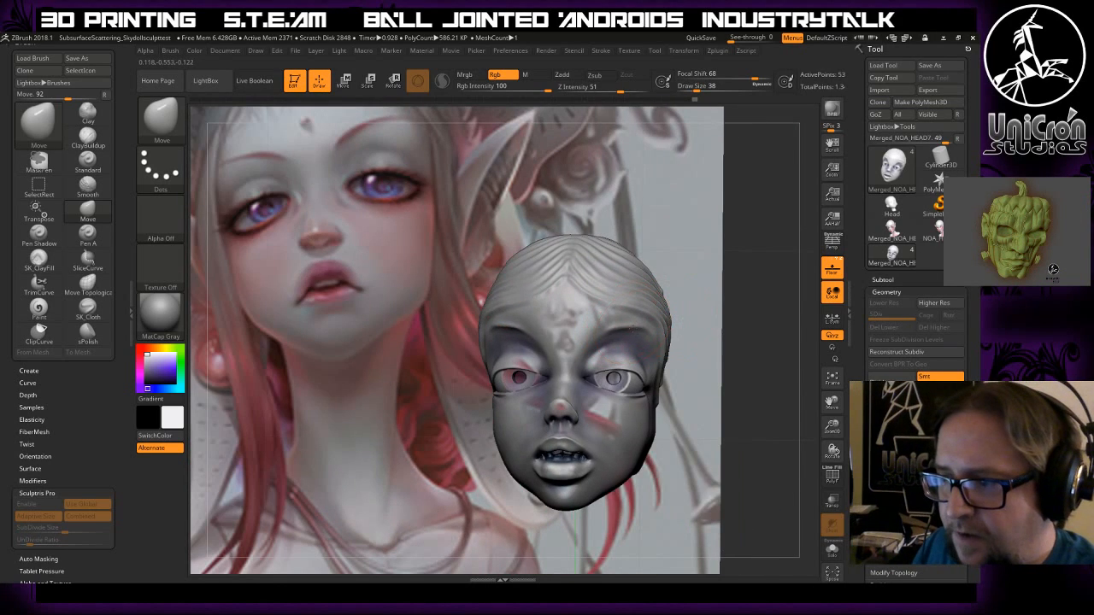
key(bracketright)
key(bracketright)
key(bracketright)
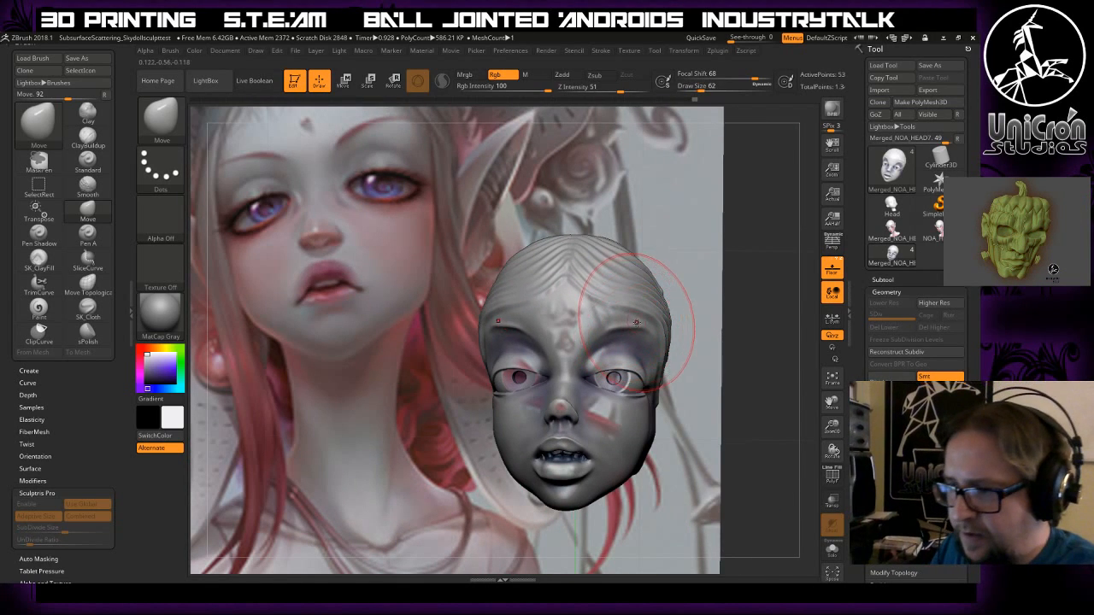
drag(641, 322, 641, 332)
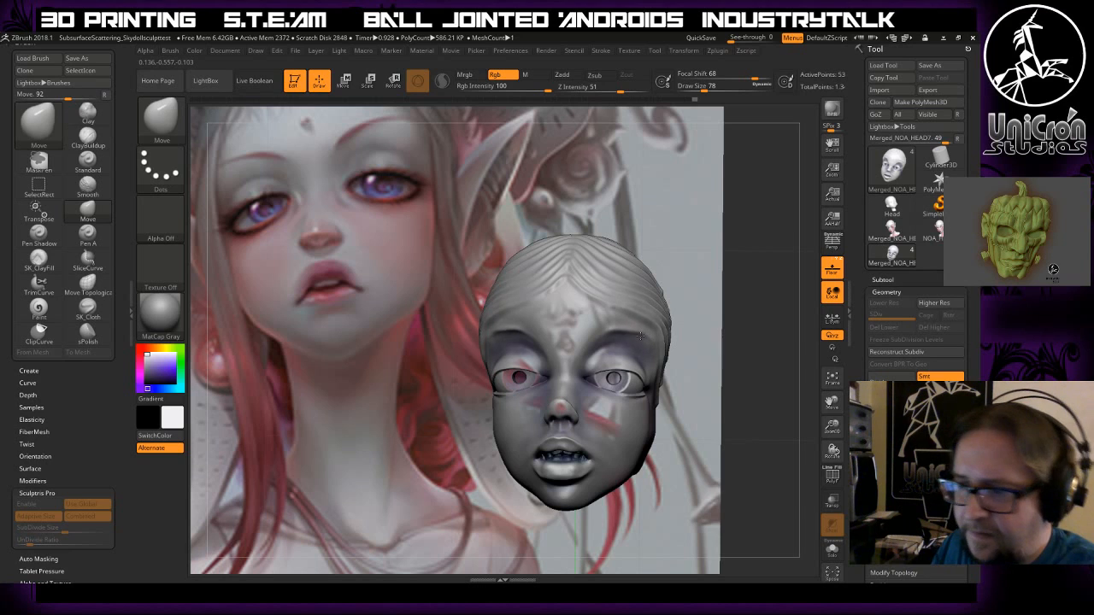
mouse_move(723, 287)
mouse_down()
mouse_move(645, 247)
mouse_move(694, 246)
mouse_move(675, 281)
mouse_up()
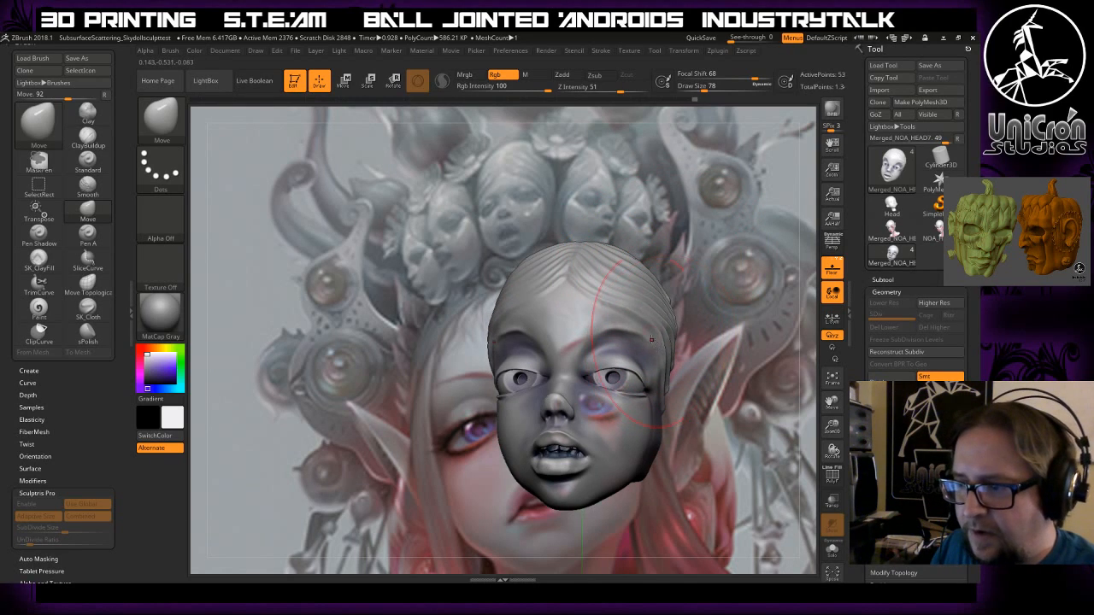
- Reshape the side of the head and the forehead above the eye with the Move brush at draw size 78
drag(647, 341, 661, 352)
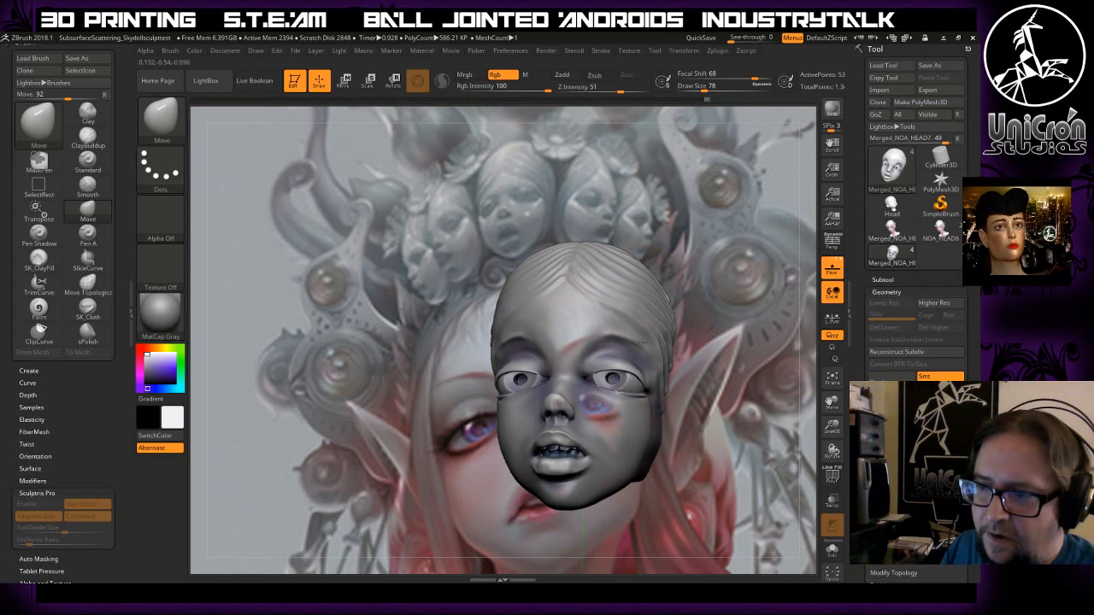
drag(655, 351, 652, 356)
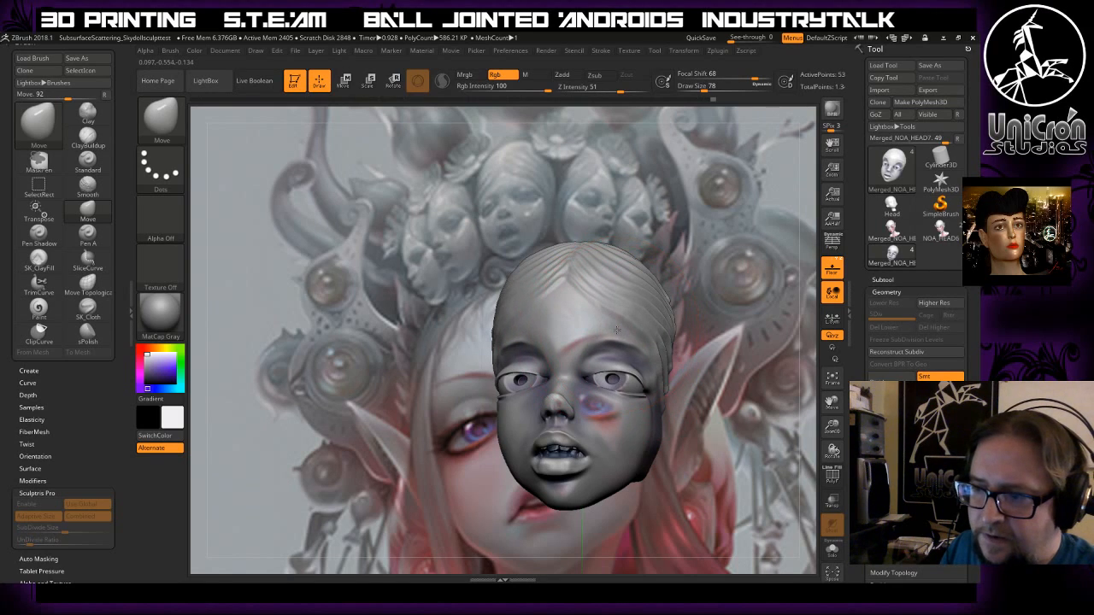
drag(610, 329, 609, 335)
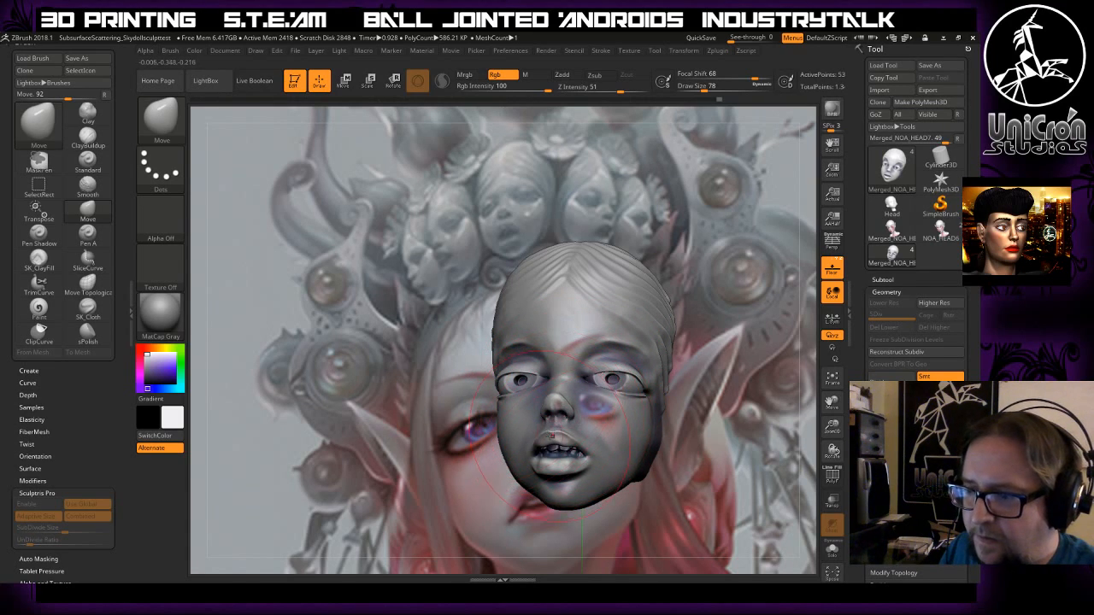
- Switch to the Pen A brush at draw size 8 and enable Zadd for work on the upper lip
mouse_move(288, 483)
mouse_down()
mouse_move(344, 451)
mouse_move(352, 521)
mouse_up()
drag(192, 176, 191, 146)
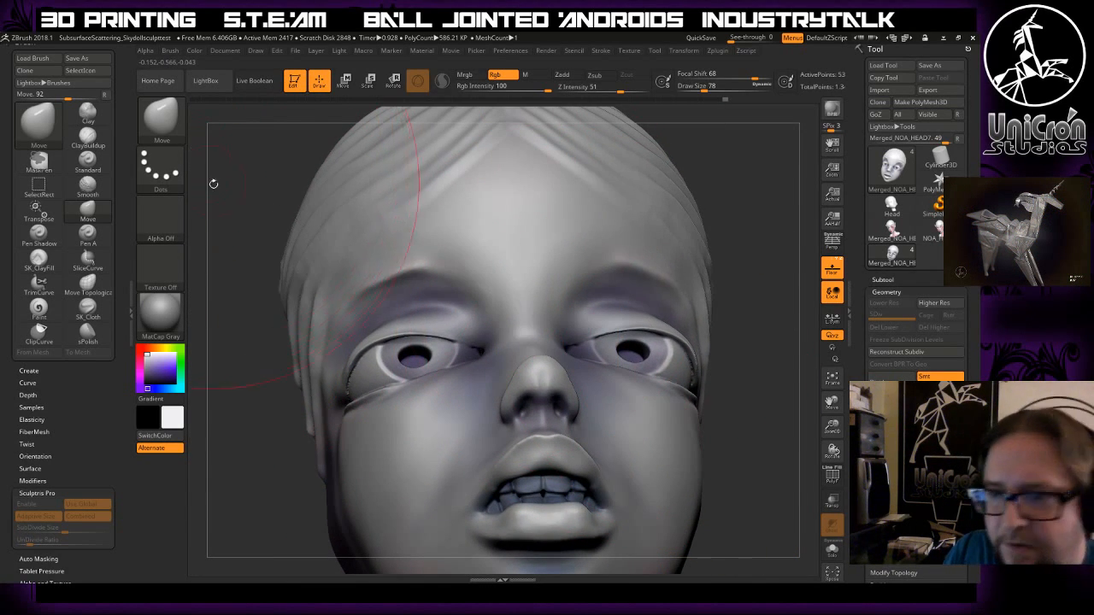
key(b)
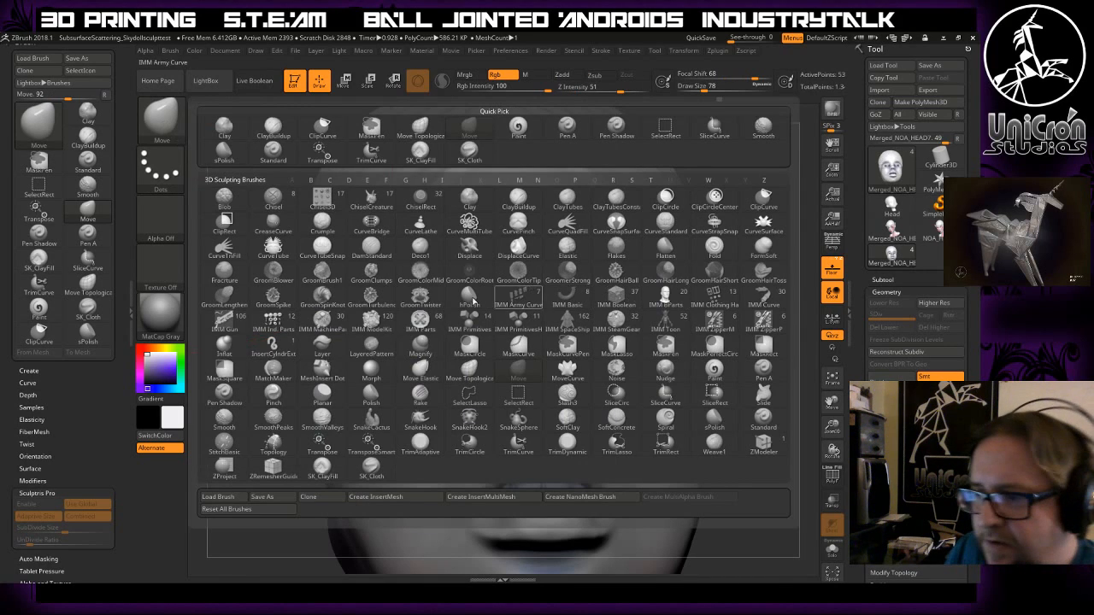
key(p)
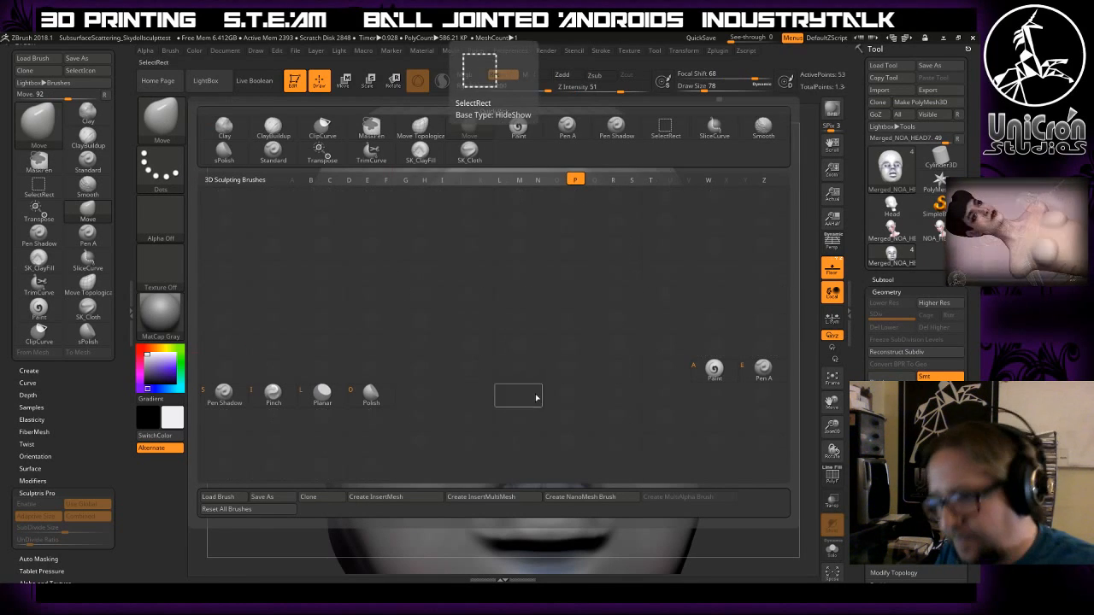
click(768, 370)
key(bracketleft)
key(bracketleft)
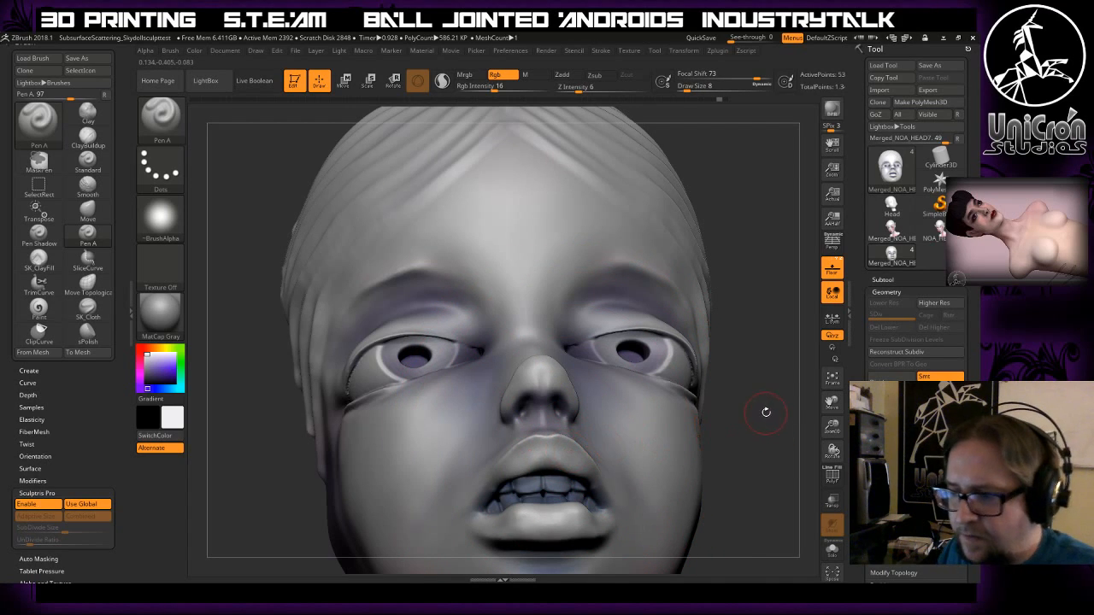
drag(764, 381, 761, 329)
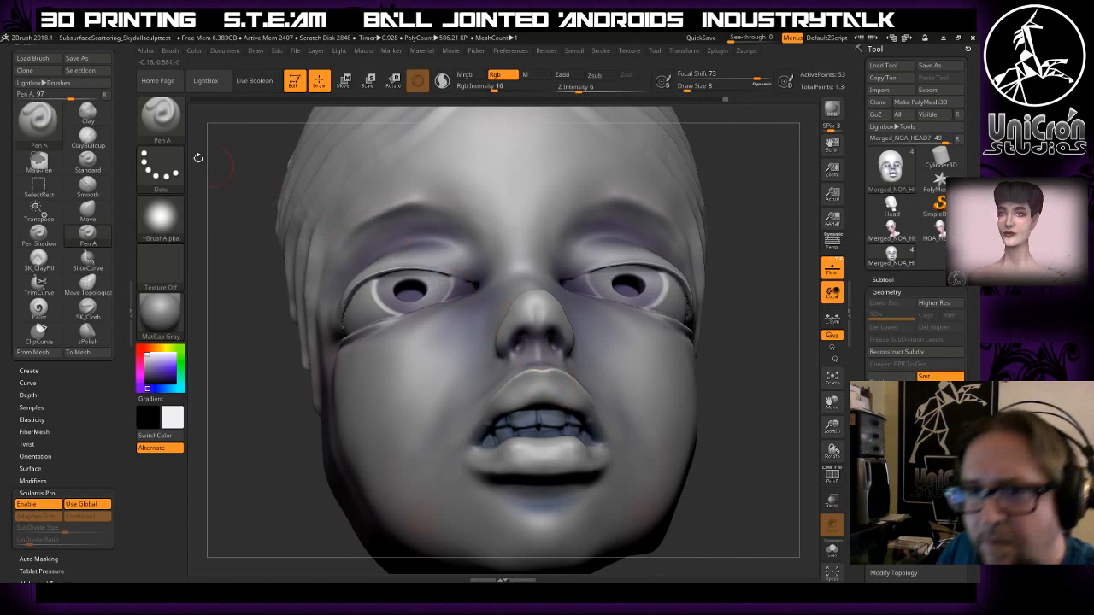
click(567, 75)
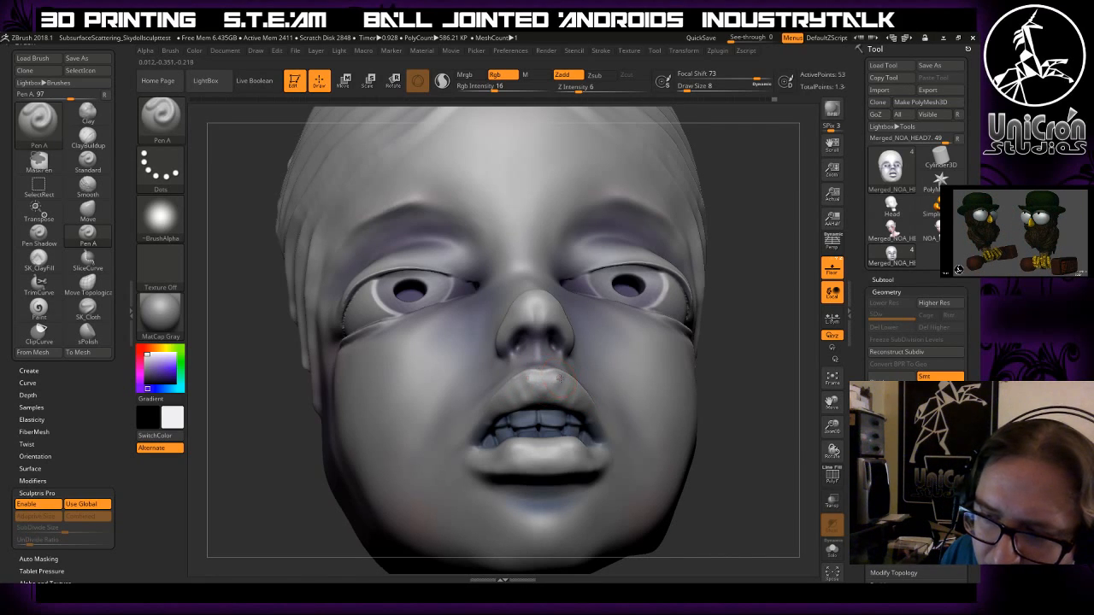
key(shift)
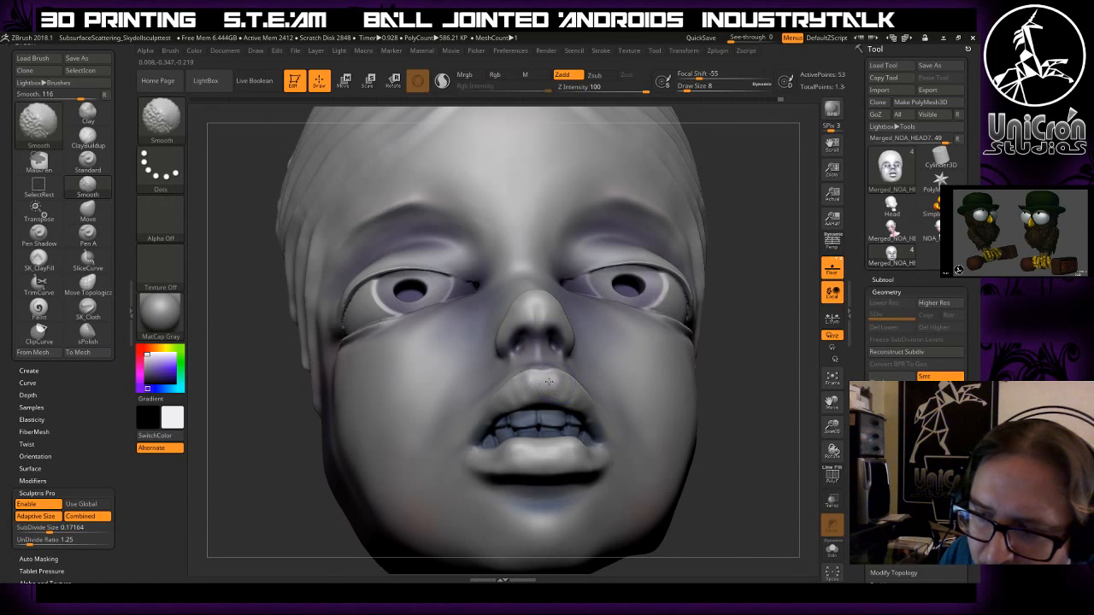
- Hide the floor grid with the reference artwork and frame the whole head from the front
mouse_move(782, 363)
mouse_down()
mouse_move(697, 387)
mouse_move(762, 472)
mouse_move(748, 425)
mouse_up()
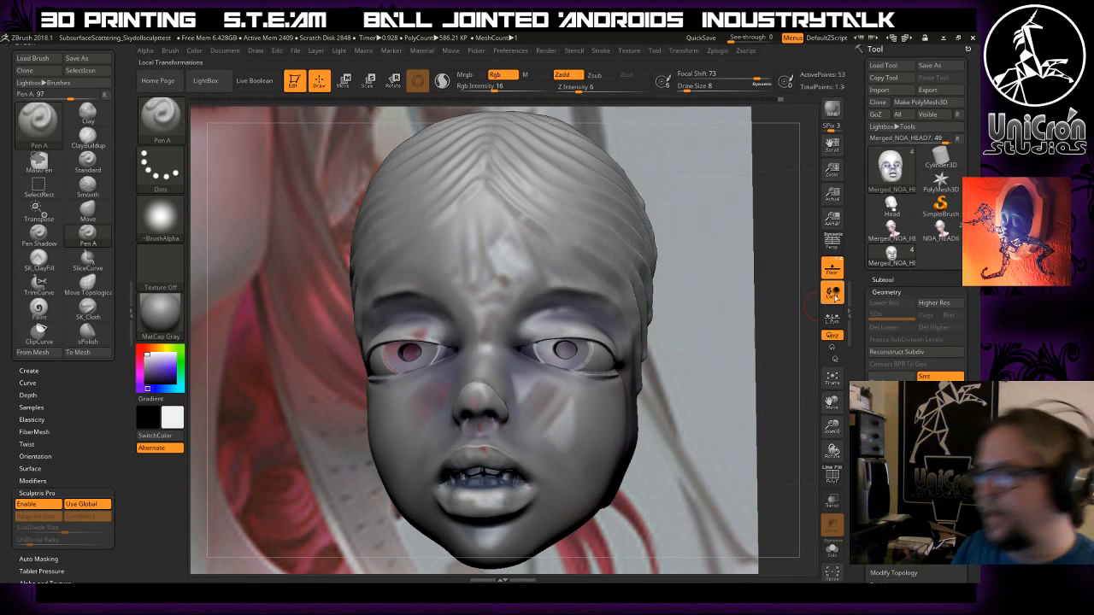
click(832, 268)
drag(790, 301, 676, 195)
drag(659, 311, 631, 336)
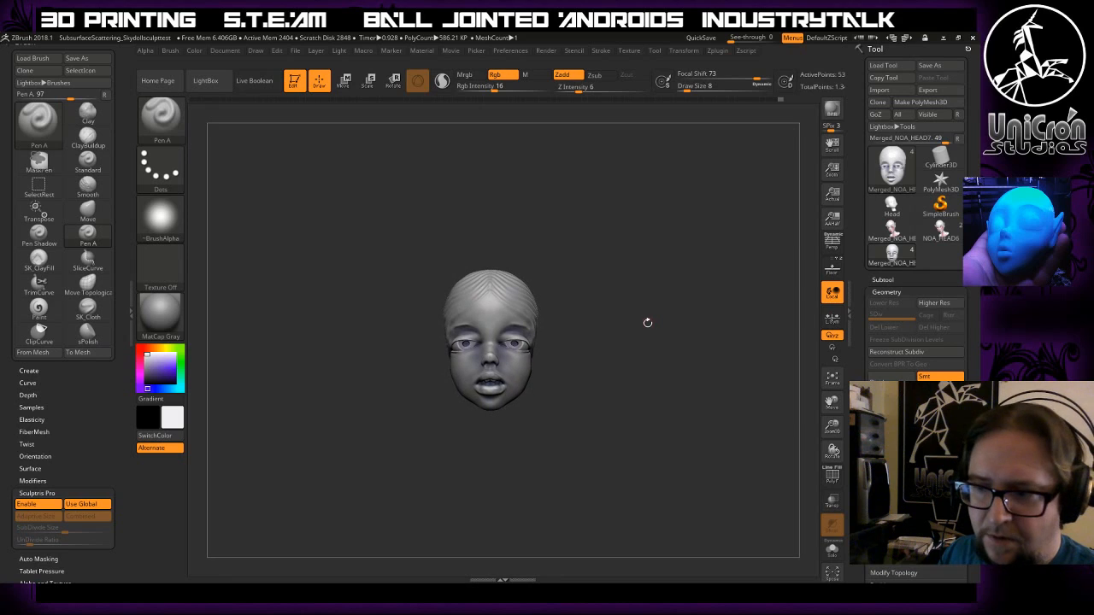
alt+drag(642, 325, 654, 463)
drag(681, 415, 676, 382)
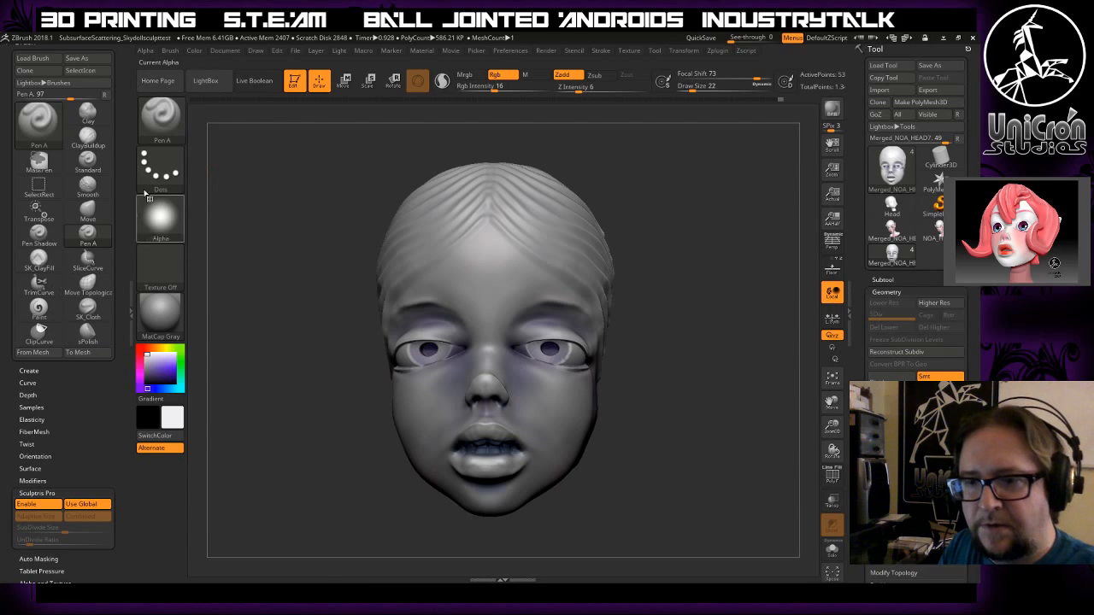
- Switch back to the Move brush at draw size 50 and raise the upper eyelids of both eyes
click(162, 123)
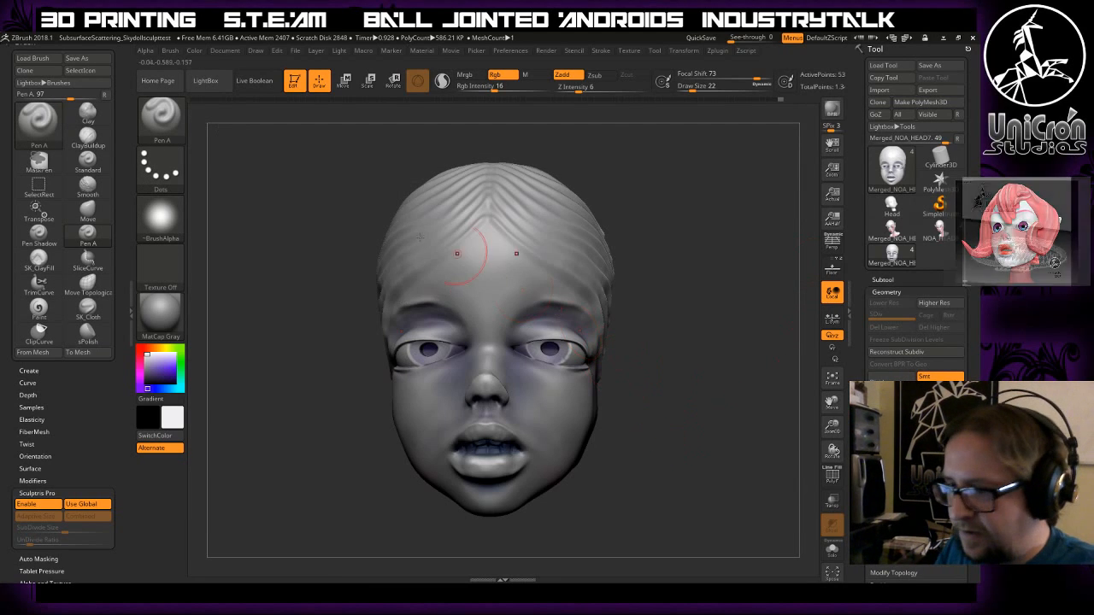
click(165, 114)
key(m)
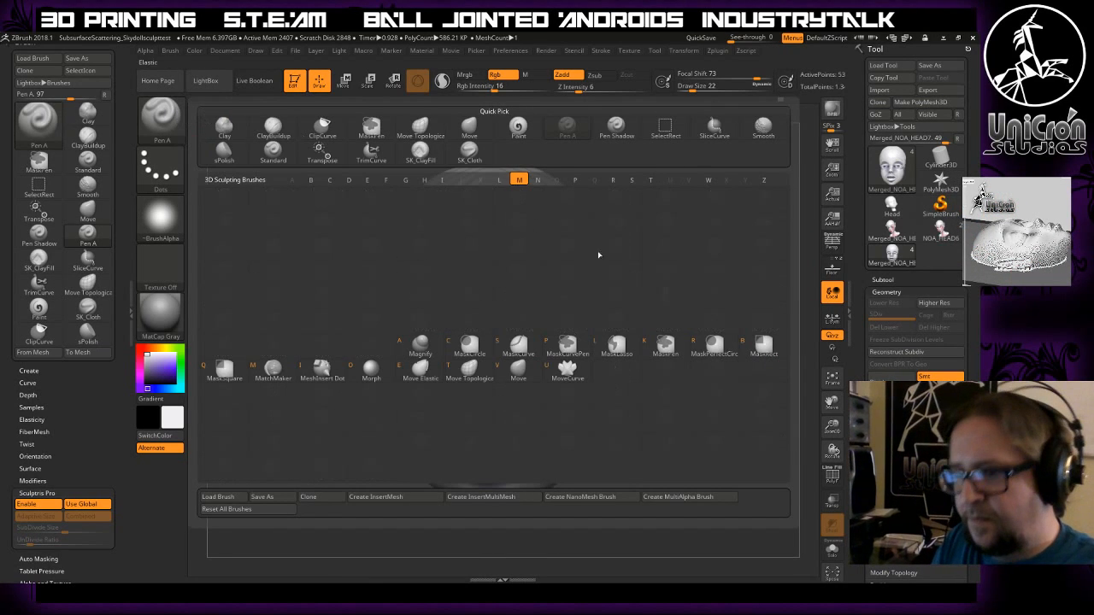
click(518, 367)
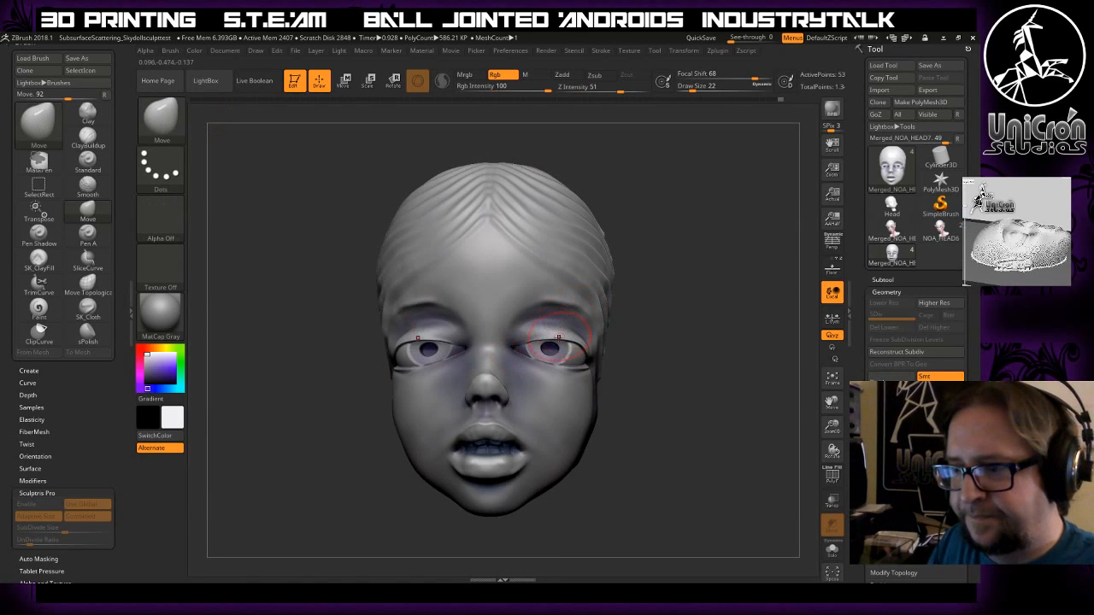
key(bracketright)
drag(549, 331, 557, 315)
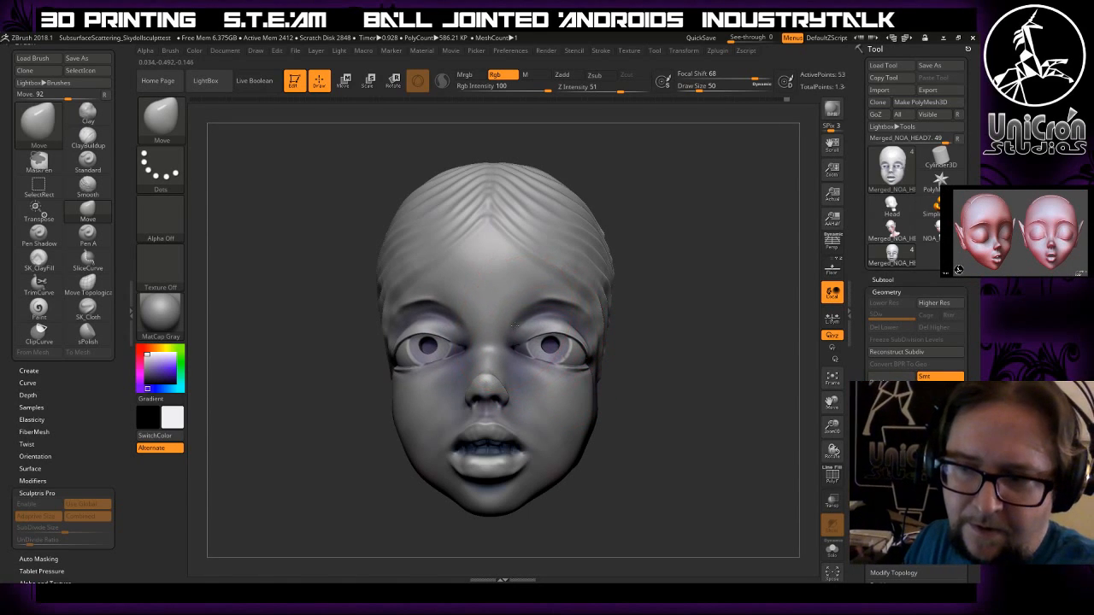
drag(552, 300, 523, 313)
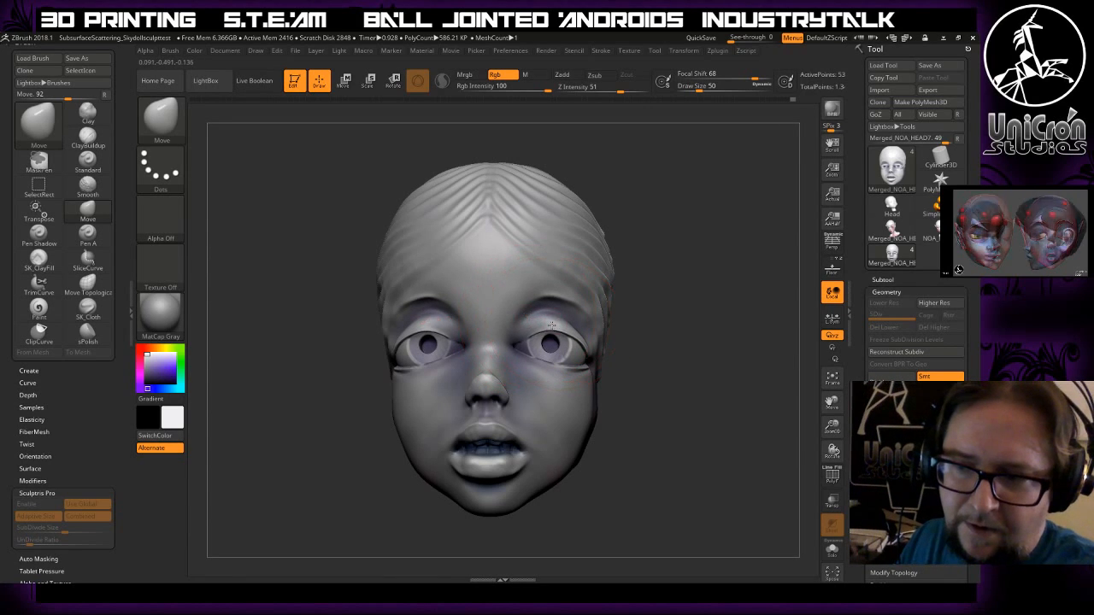
drag(617, 324, 591, 340)
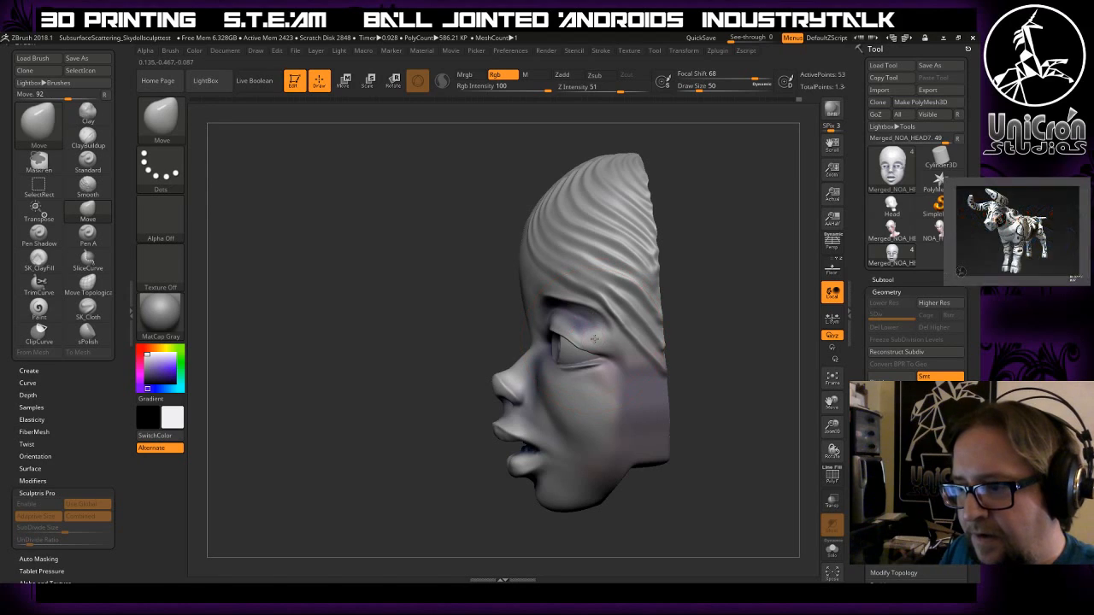
- Mask the eye and upper cheek area from the side with the MaskLasso brush
drag(423, 364, 526, 333)
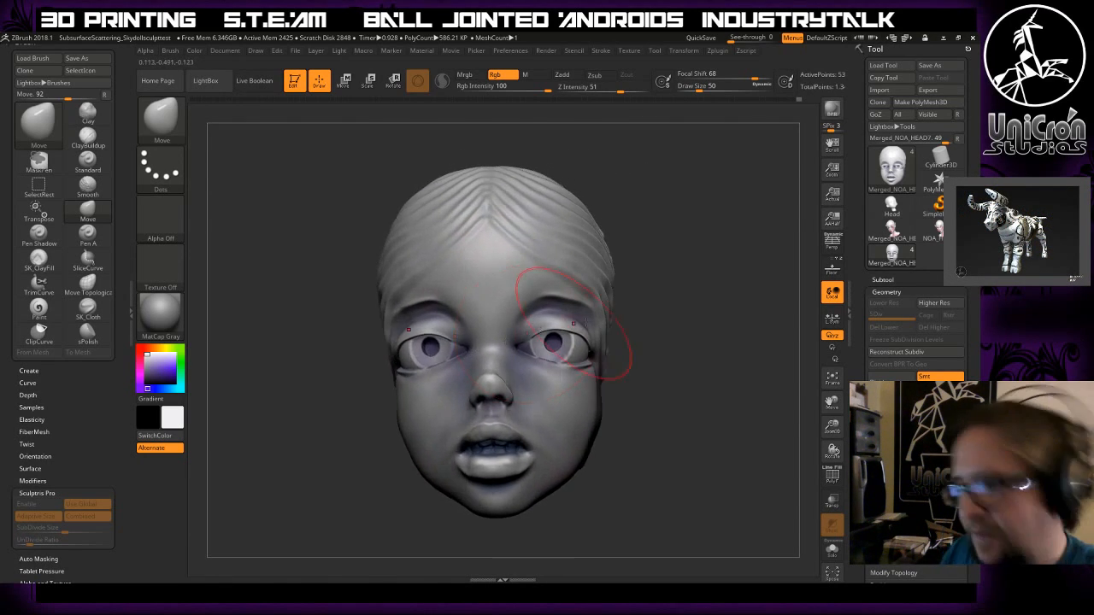
mouse_move(711, 336)
mouse_down()
mouse_move(769, 339)
mouse_move(644, 340)
mouse_move(714, 339)
mouse_up()
drag(746, 295, 756, 339)
drag(460, 314, 516, 311)
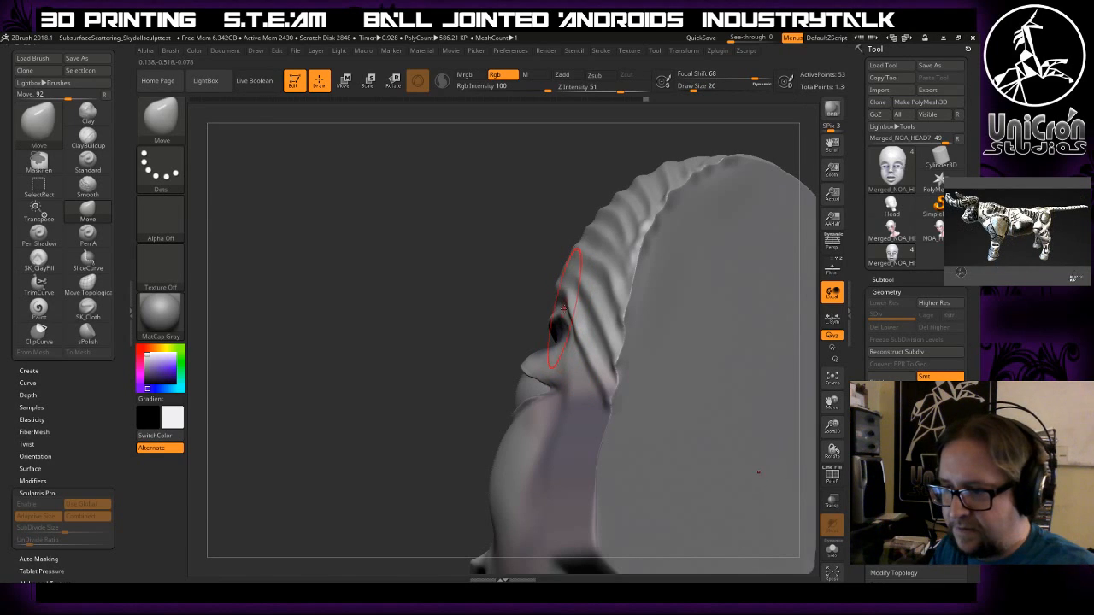
mouse_move(487, 322)
mouse_down()
mouse_move(530, 329)
mouse_move(479, 338)
mouse_move(521, 340)
mouse_move(567, 427)
mouse_move(566, 417)
mouse_up()
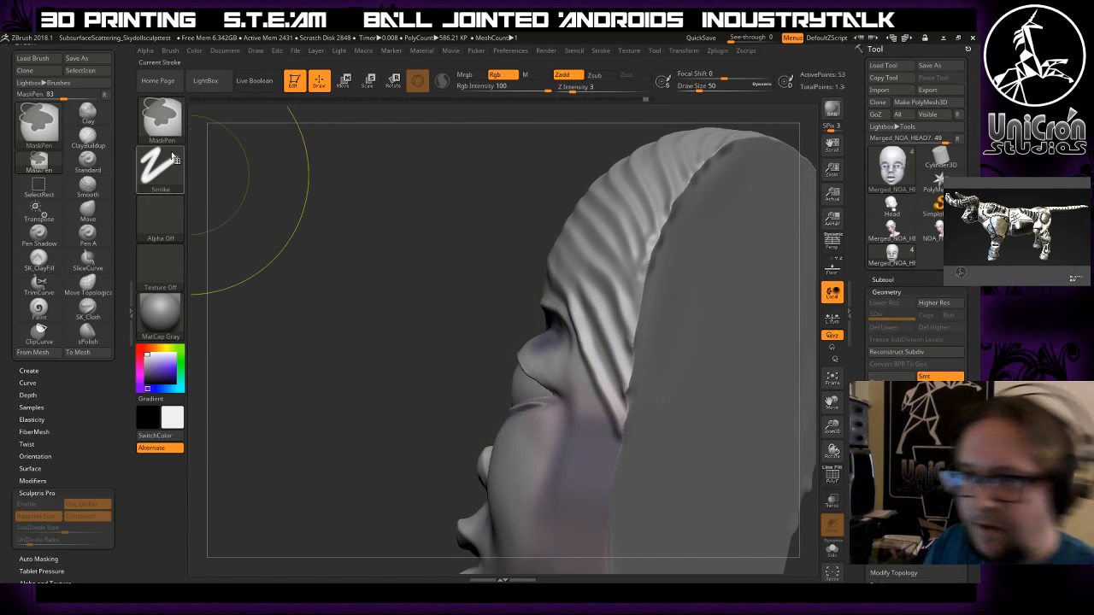
ctrl+click(161, 121)
ctrl+click(469, 172)
mouse_move(429, 346)
ctrl+mouse_down()
mouse_move(519, 345)
mouse_move(564, 453)
ctrl+mouse_up()
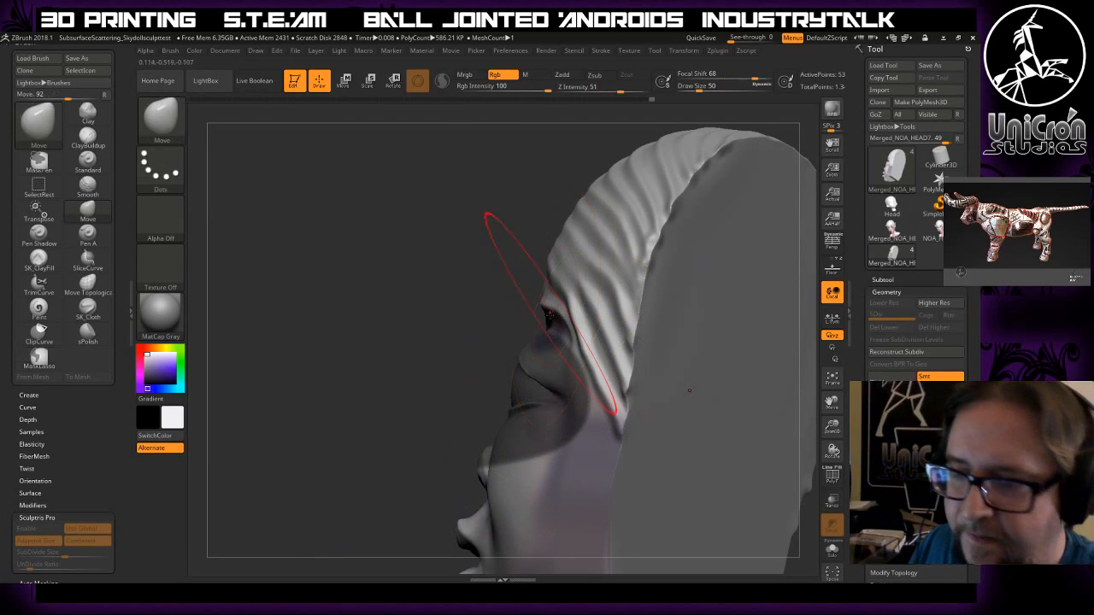
- Pull the brow outward above the masked eye with the Move brush and clear the mask
mouse_move(384, 329)
mouse_down()
mouse_move(498, 330)
mouse_move(408, 332)
mouse_up()
drag(542, 300, 527, 298)
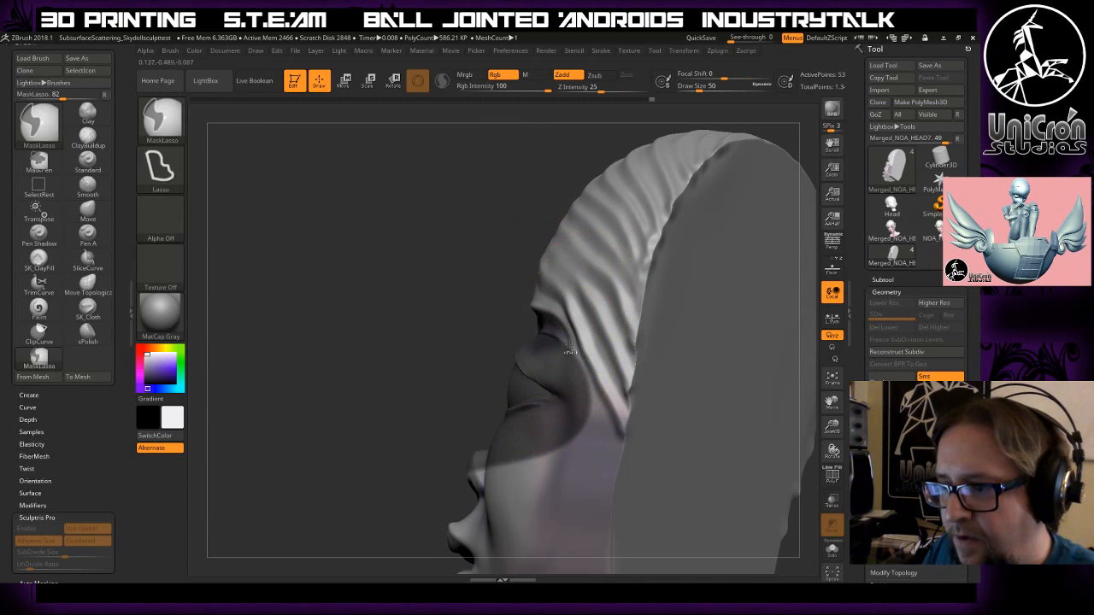
drag(479, 323, 499, 311)
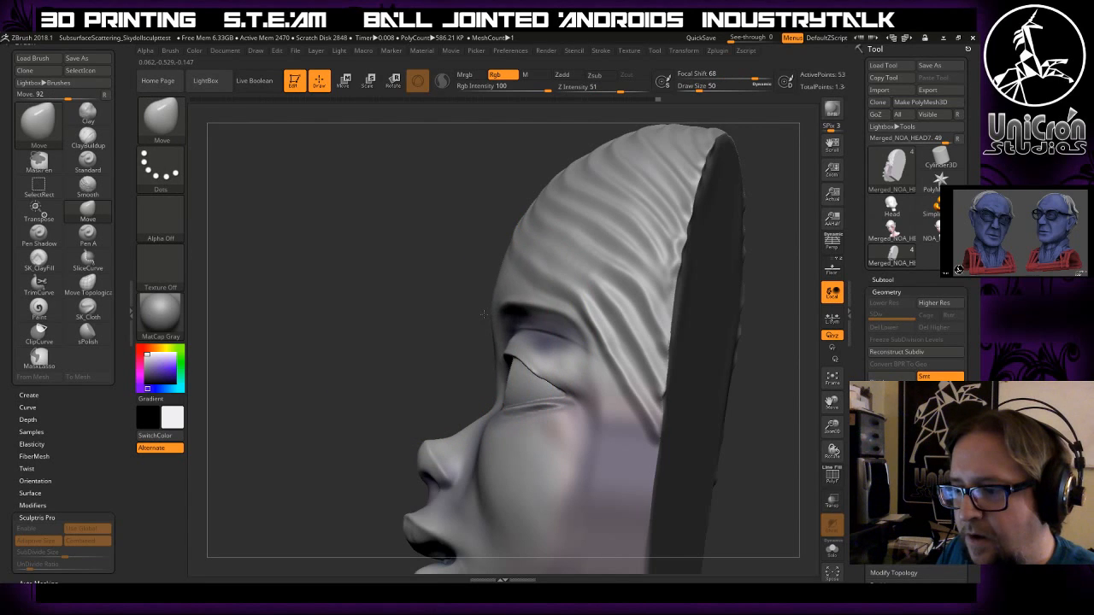
- Lift the outer part of the brows slightly with the Move brush at draw size 50
drag(488, 237, 462, 386)
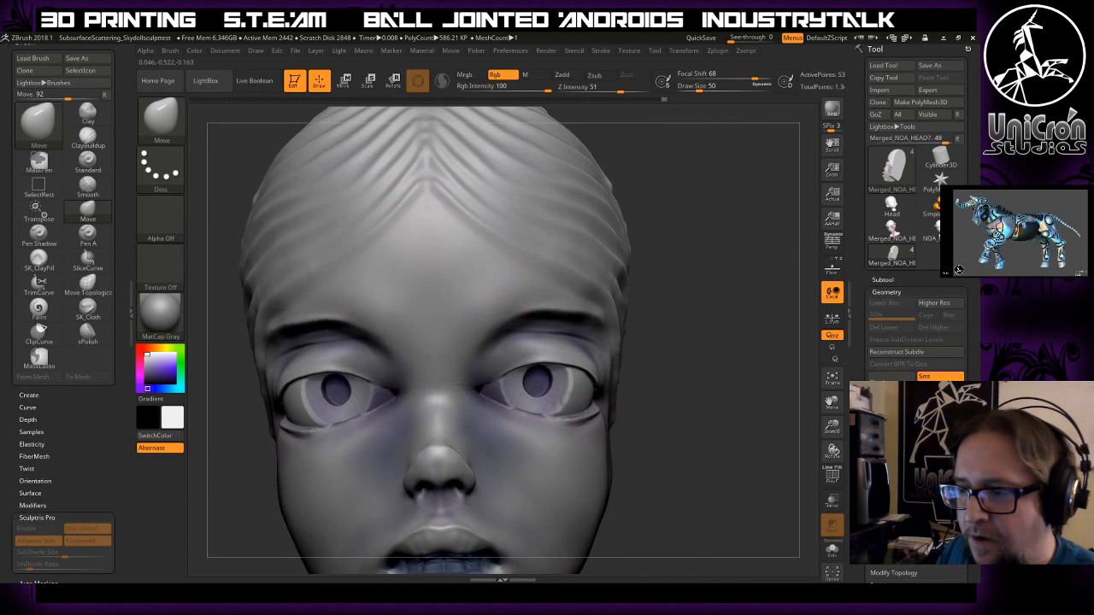
mouse_move(682, 335)
mouse_down()
mouse_move(714, 335)
mouse_move(716, 309)
mouse_move(677, 317)
mouse_up()
drag(564, 314, 567, 302)
mouse_move(637, 314)
mouse_down()
mouse_move(491, 317)
mouse_move(598, 408)
mouse_move(687, 446)
mouse_move(701, 334)
mouse_move(586, 317)
mouse_move(593, 263)
mouse_up()
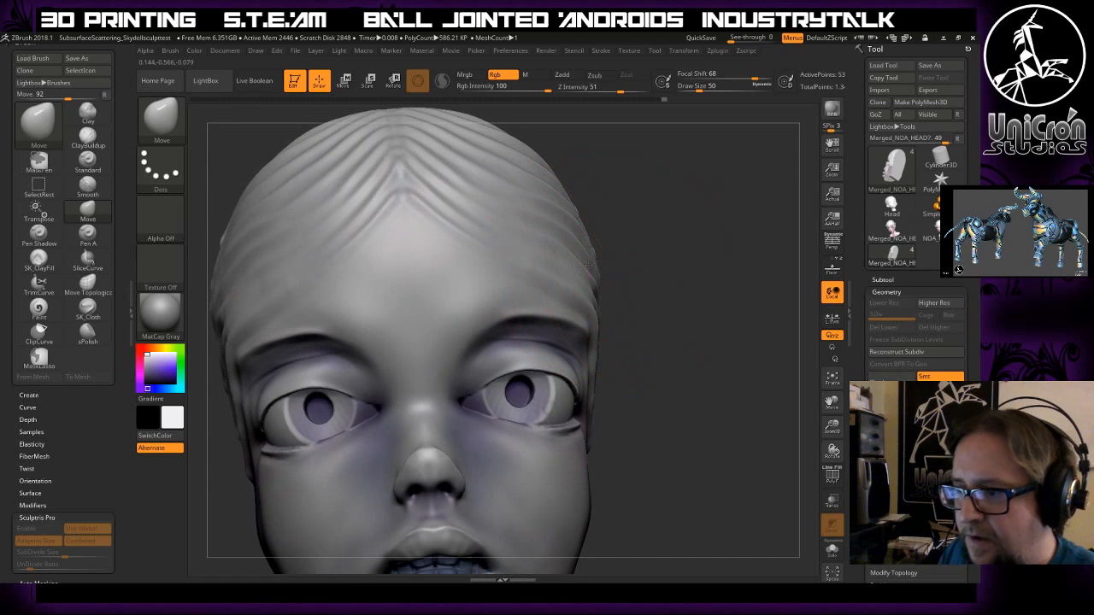
- Enlarge the Move brush to draw size 74 and pull the hair at the front of the crown outward
drag(660, 260, 503, 205)
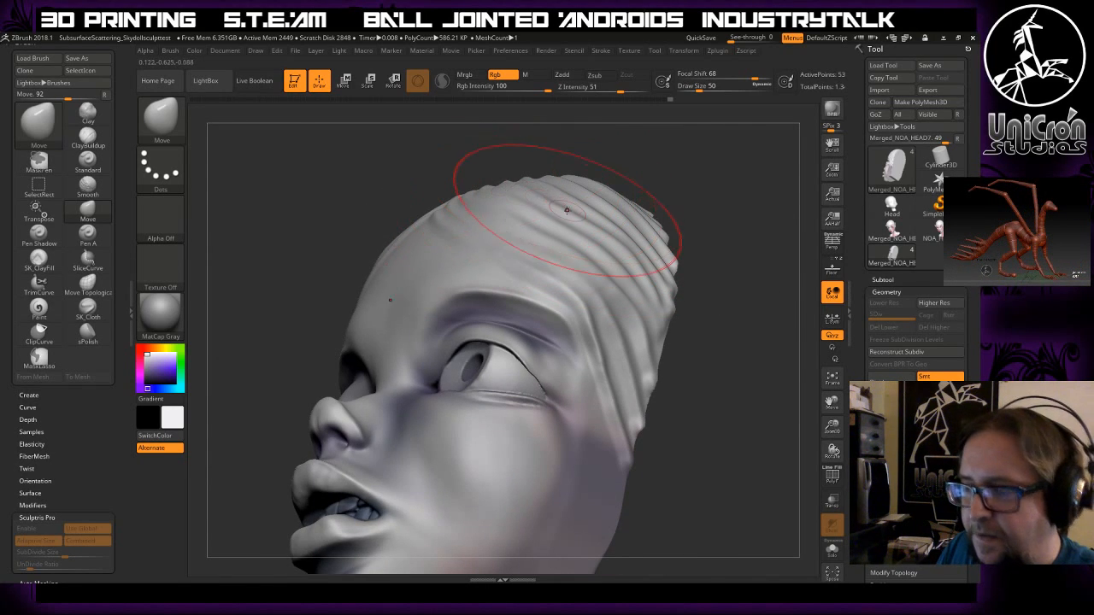
key(bracketright)
key(bracketright)
key(bracketright)
key(bracketright)
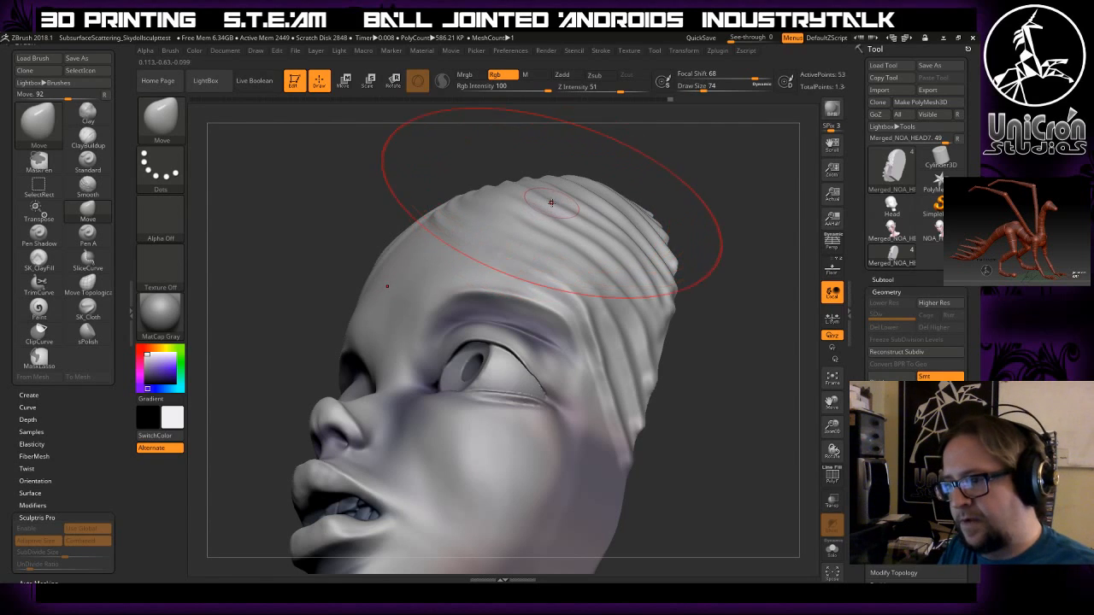
mouse_move(549, 199)
mouse_down()
mouse_move(511, 169)
mouse_move(464, 182)
mouse_up()
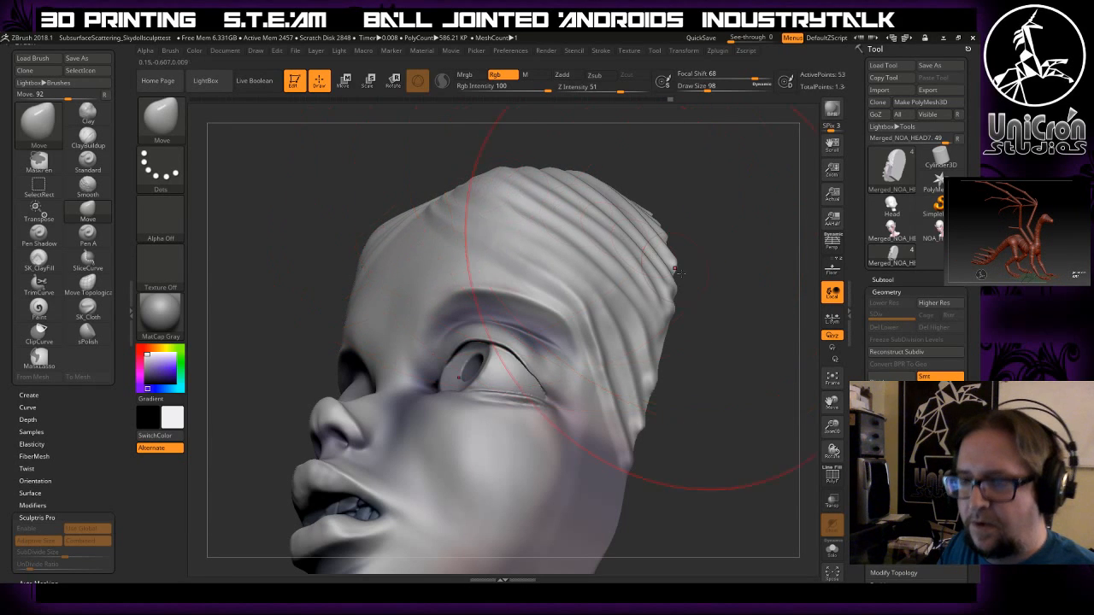
click(159, 120)
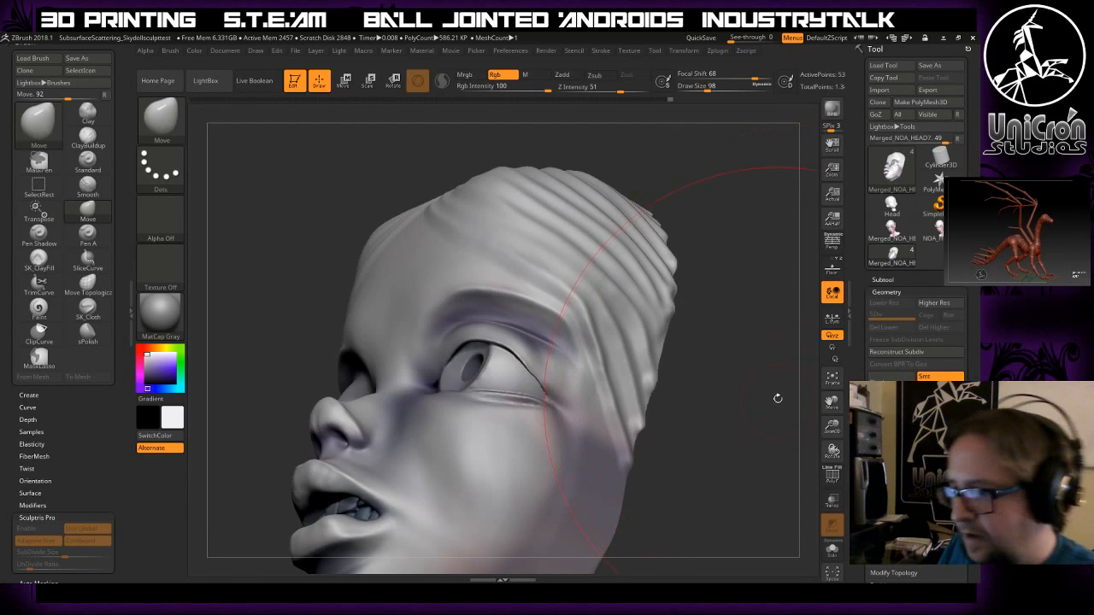
click(159, 120)
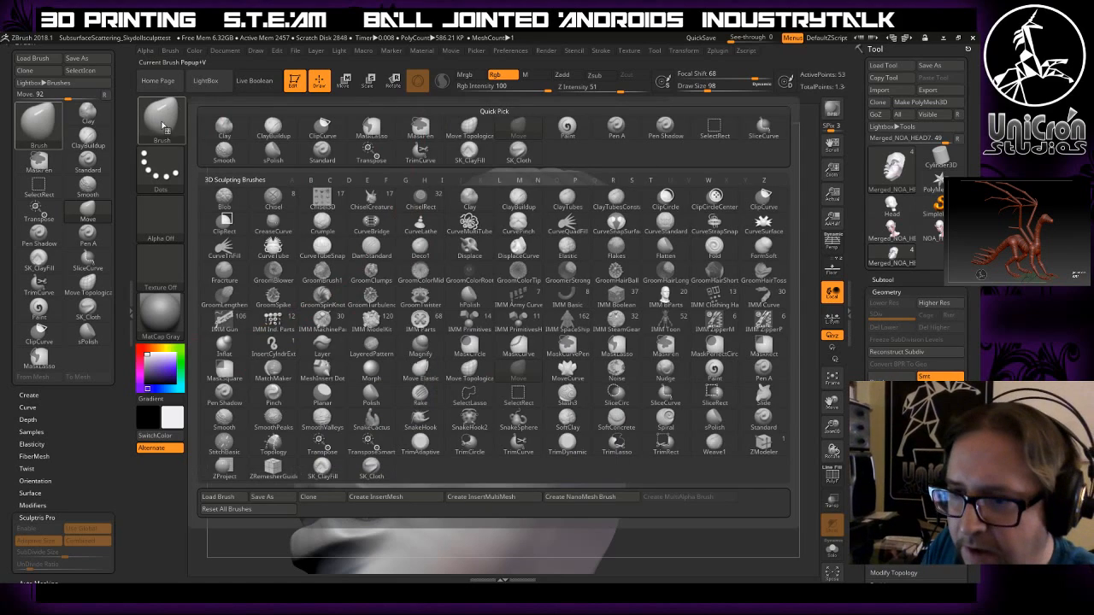
click(242, 82)
click(243, 82)
click(205, 80)
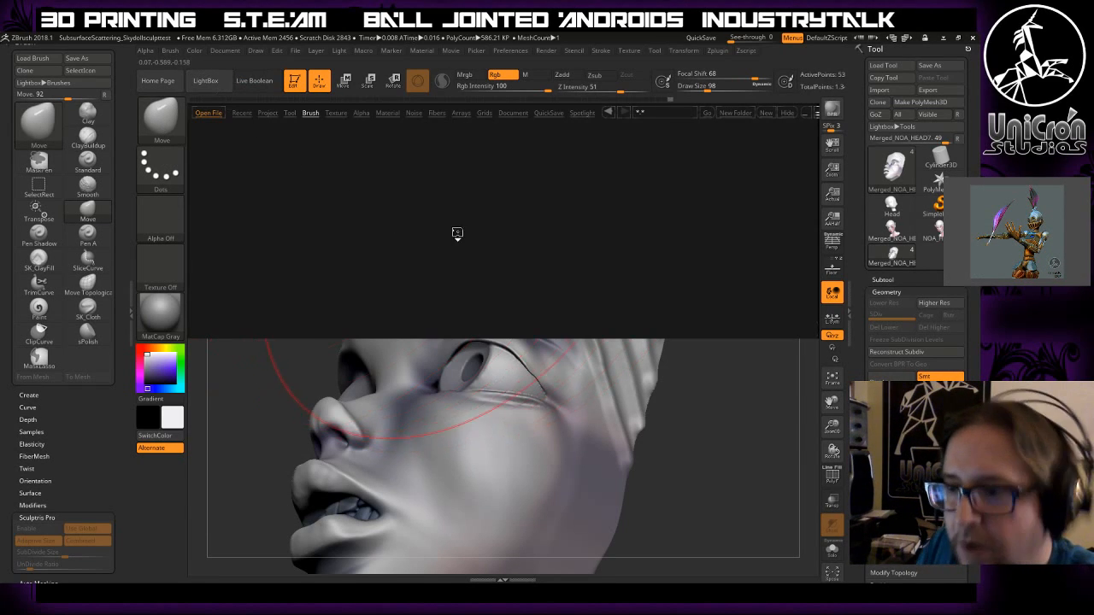
click(395, 275)
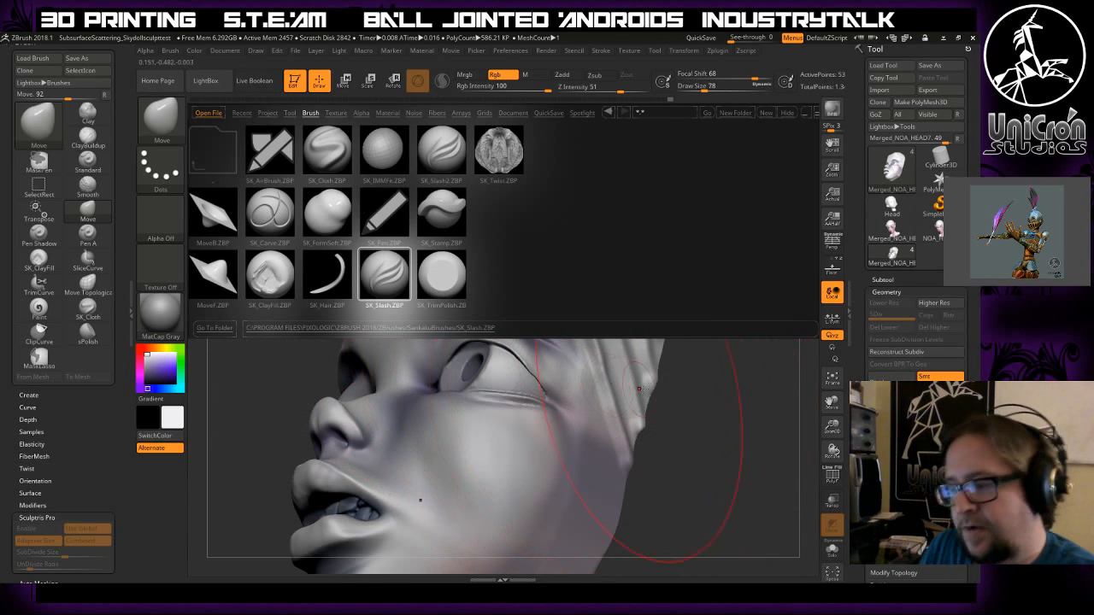
mouse_move(740, 417)
mouse_down()
mouse_move(735, 376)
mouse_move(755, 423)
mouse_up()
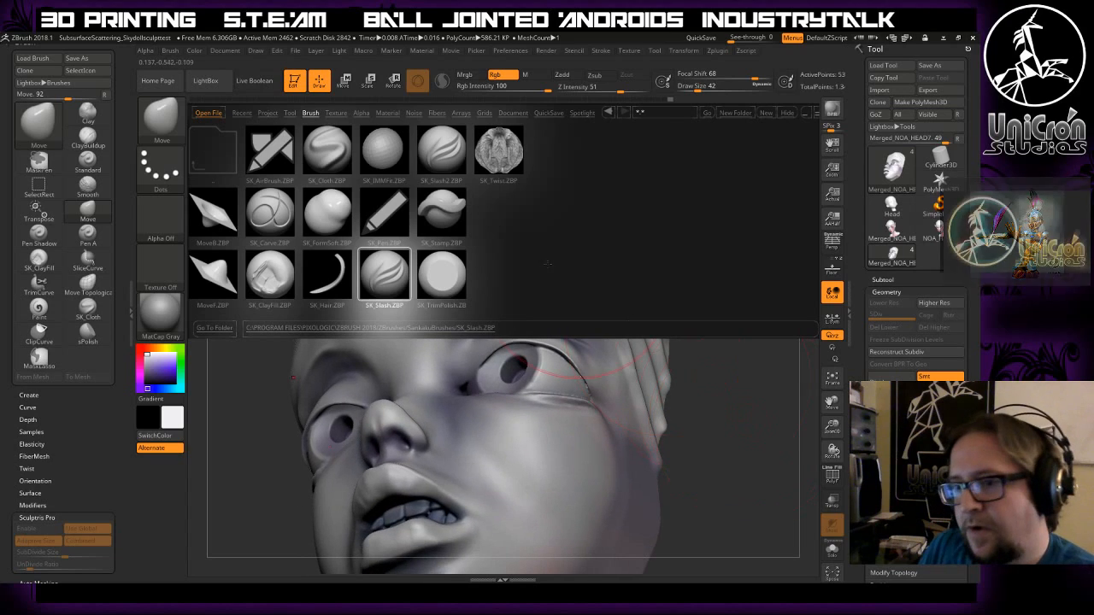
click(220, 85)
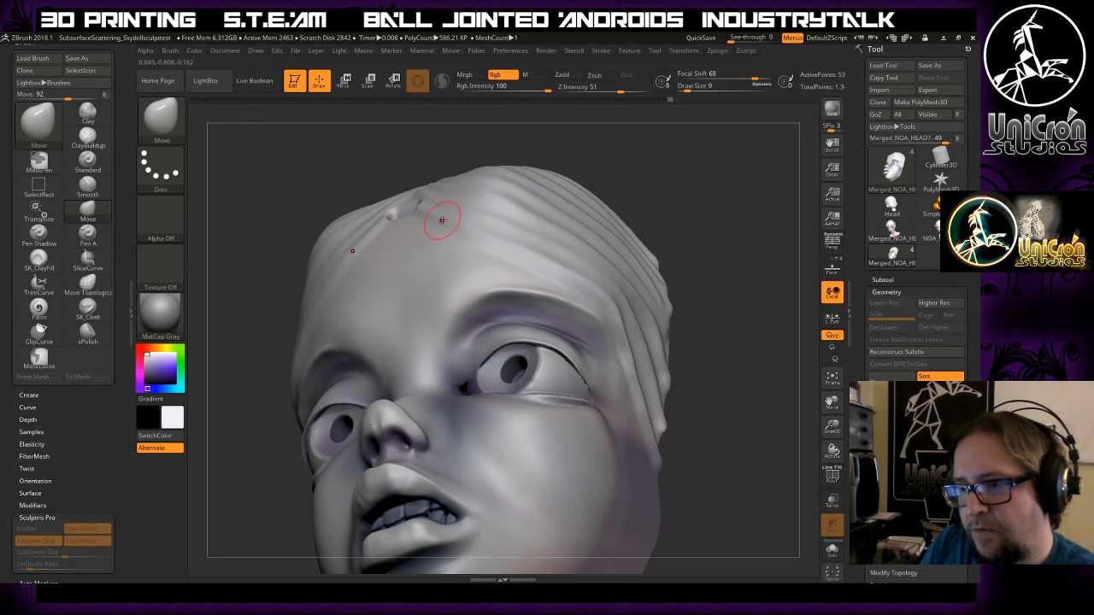
key(ctrl+z)
- Load the SK_Slash brush and carve strand grooves from the centre part down along the front hairline
click(162, 119)
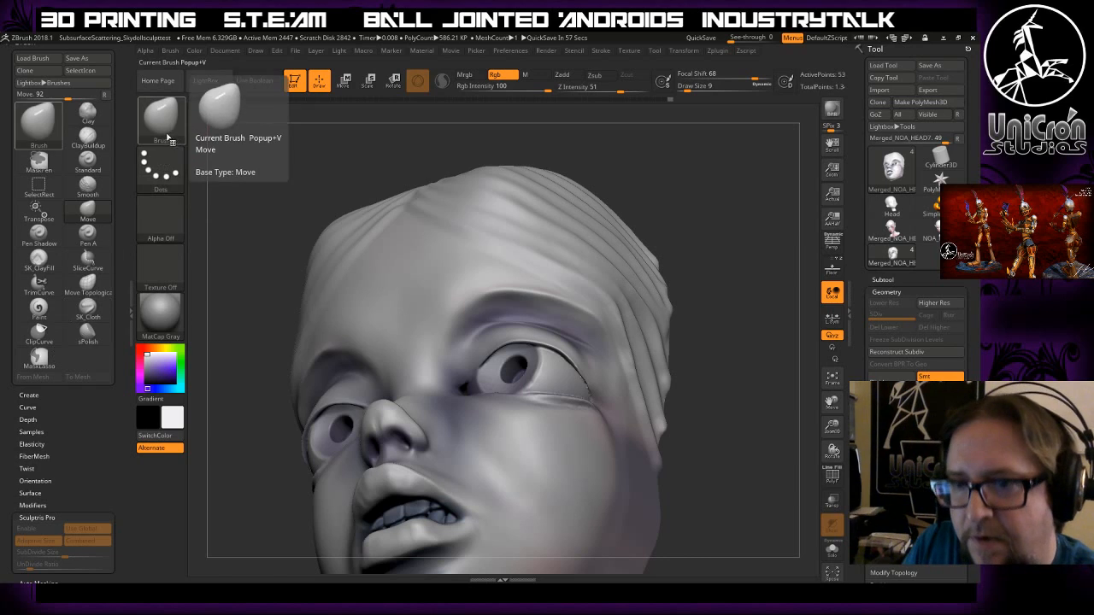
click(205, 81)
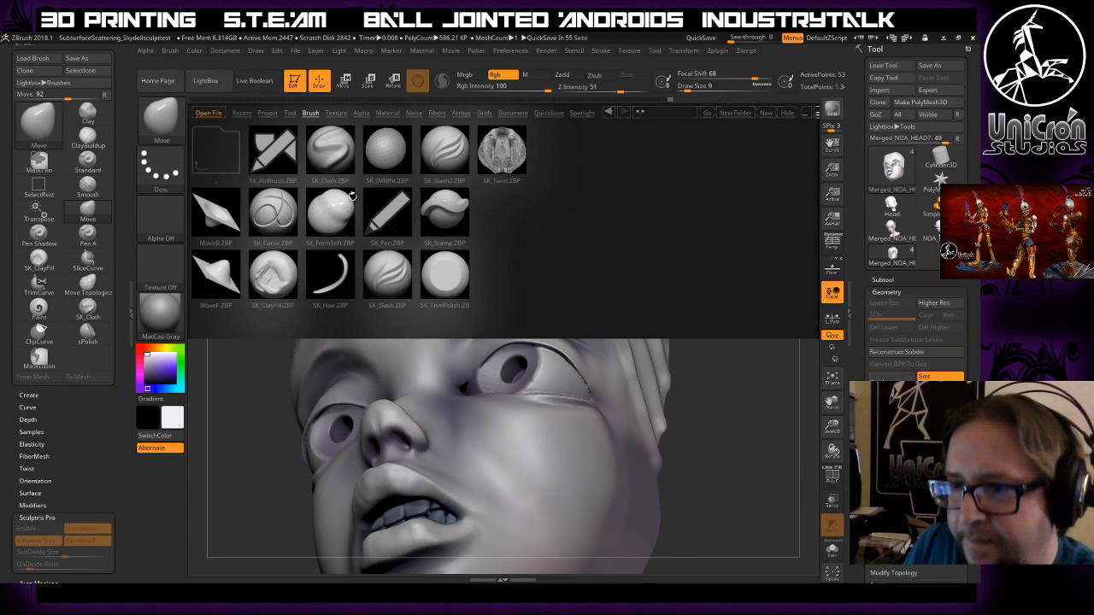
double_click(387, 272)
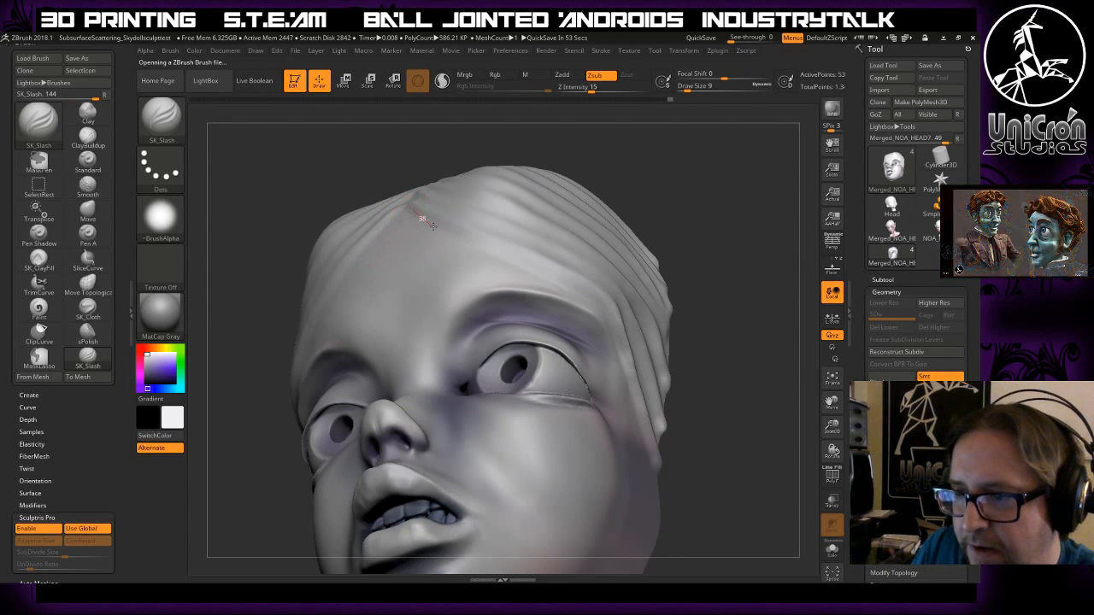
drag(457, 234, 601, 305)
drag(758, 293, 618, 185)
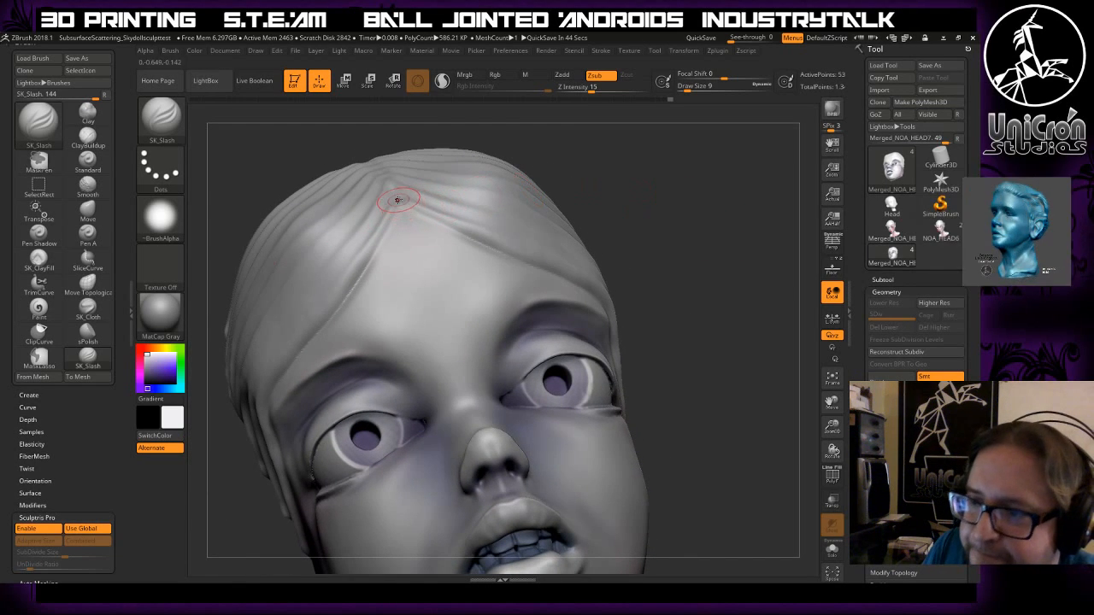
- Carve more flowing strand grooves with SK_Slash from the part across the front hair towards the temples
drag(670, 262, 713, 166)
drag(713, 282, 697, 251)
alt+drag(678, 214, 671, 267)
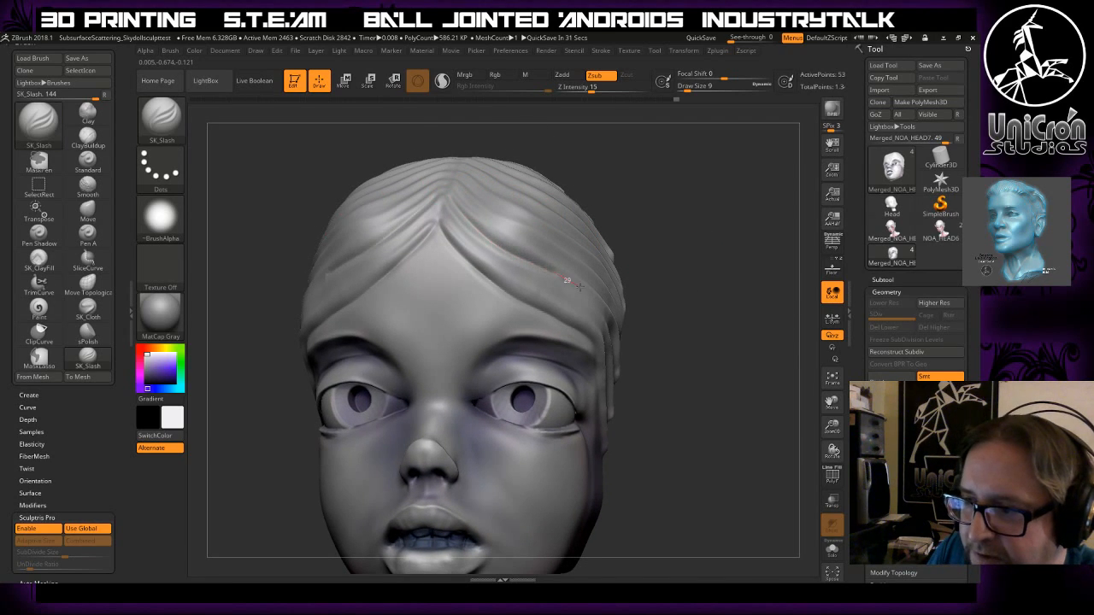
drag(714, 274, 607, 248)
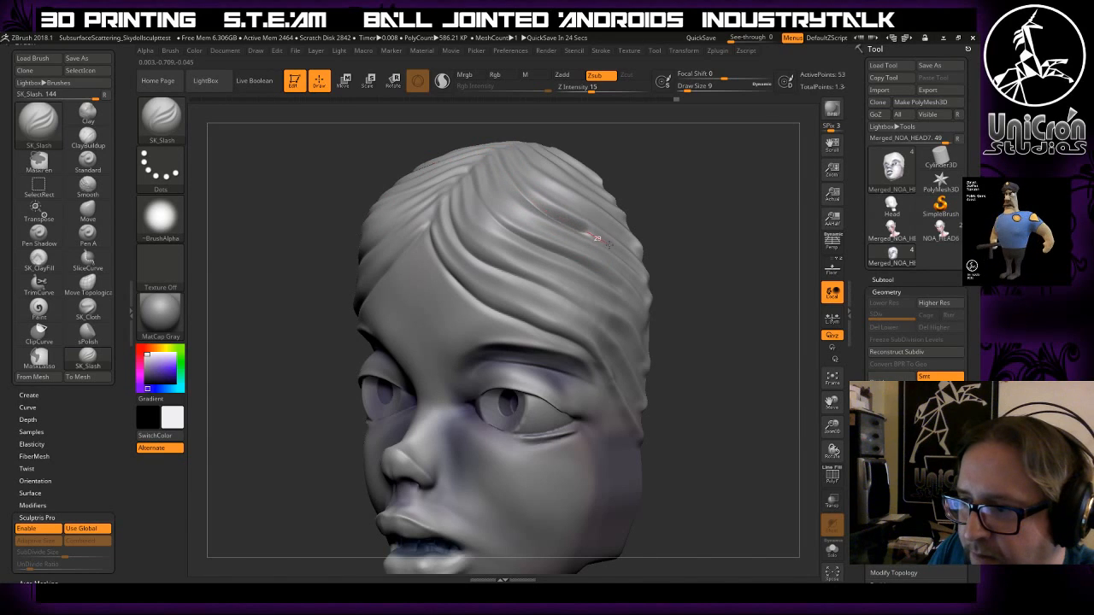
- Deepen the strand grooves along the centre part and over the crown with the SK_Slash brush
drag(698, 316, 697, 281)
drag(682, 352, 703, 324)
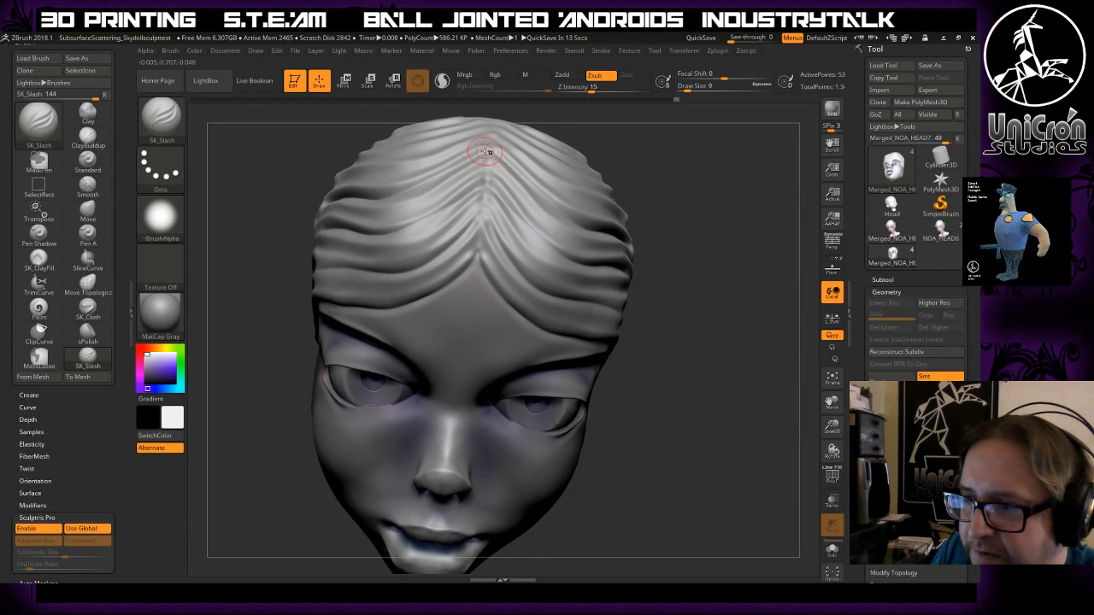
drag(707, 314, 663, 267)
drag(672, 312, 672, 301)
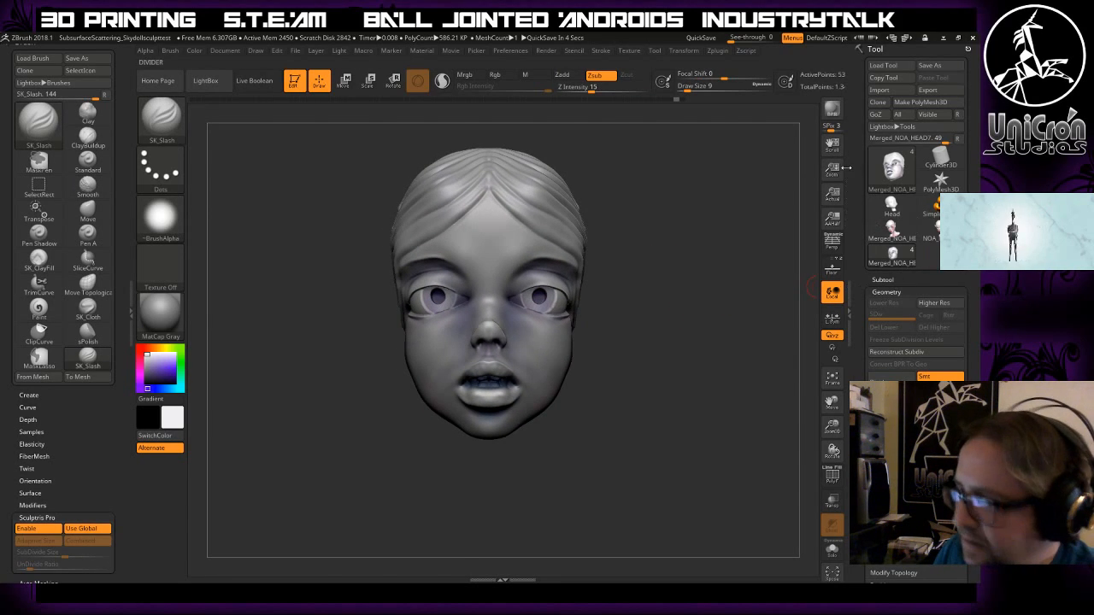
drag(689, 324, 697, 363)
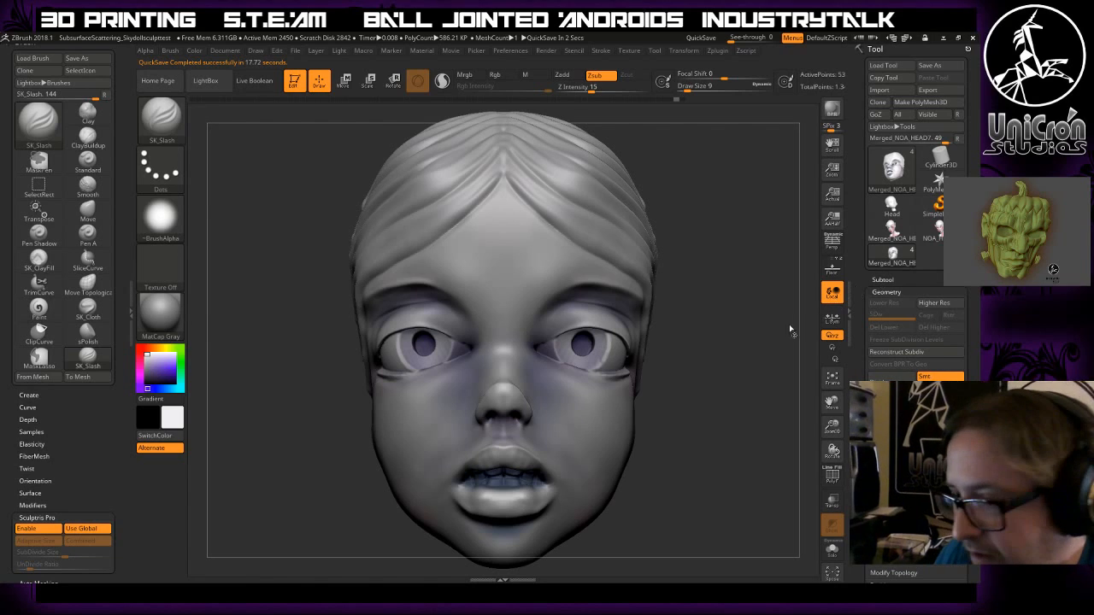
key(g)
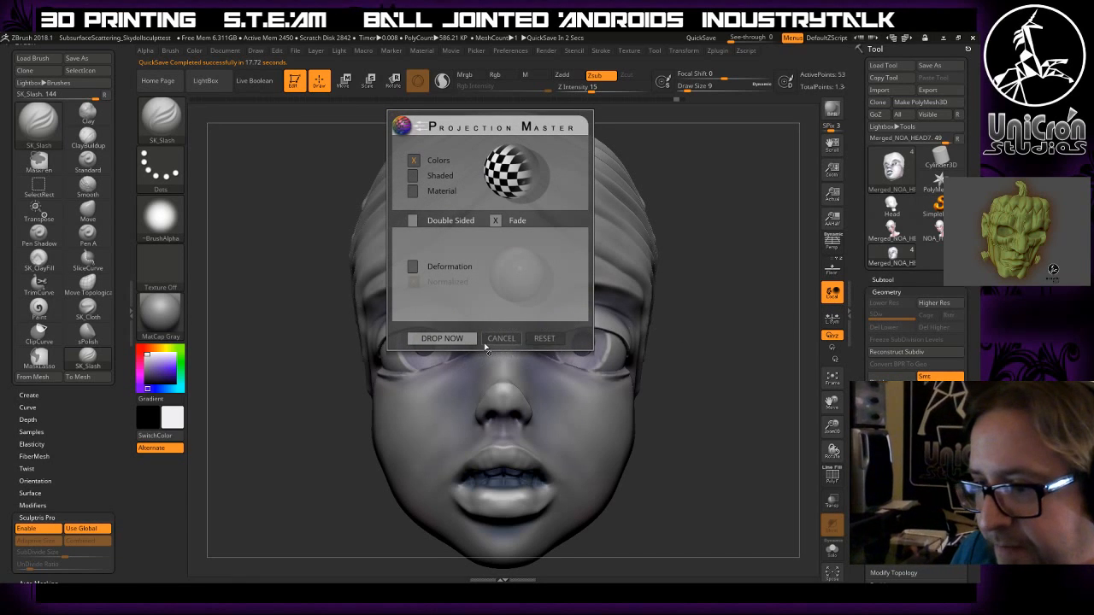
click(501, 338)
- Reshape the upper eyelid's edge near the outer eye corner with the Move Topological brush at draw size 22
mouse_move(701, 333)
mouse_down()
mouse_move(720, 308)
mouse_move(666, 368)
mouse_move(694, 318)
mouse_up()
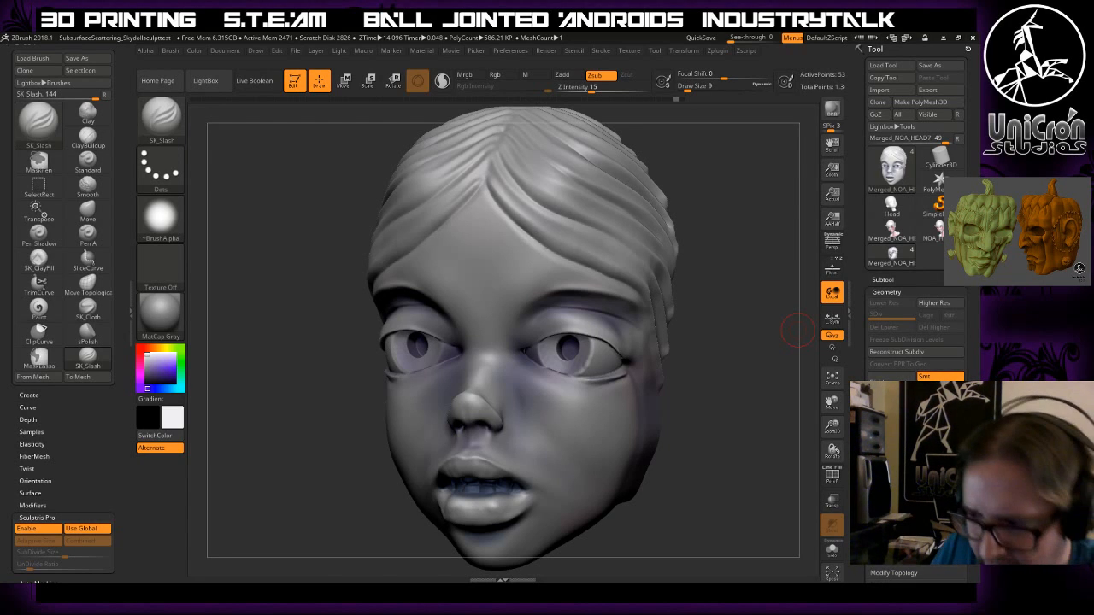
drag(740, 402, 507, 257)
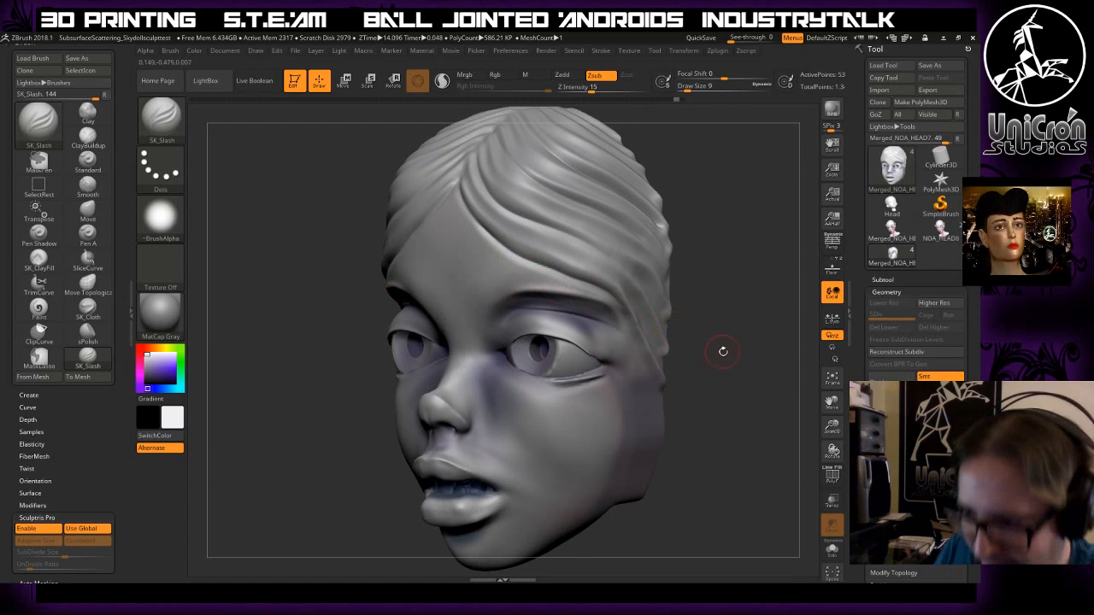
mouse_move(746, 352)
mouse_down()
mouse_move(744, 342)
mouse_move(764, 381)
mouse_move(716, 241)
mouse_move(553, 366)
mouse_up()
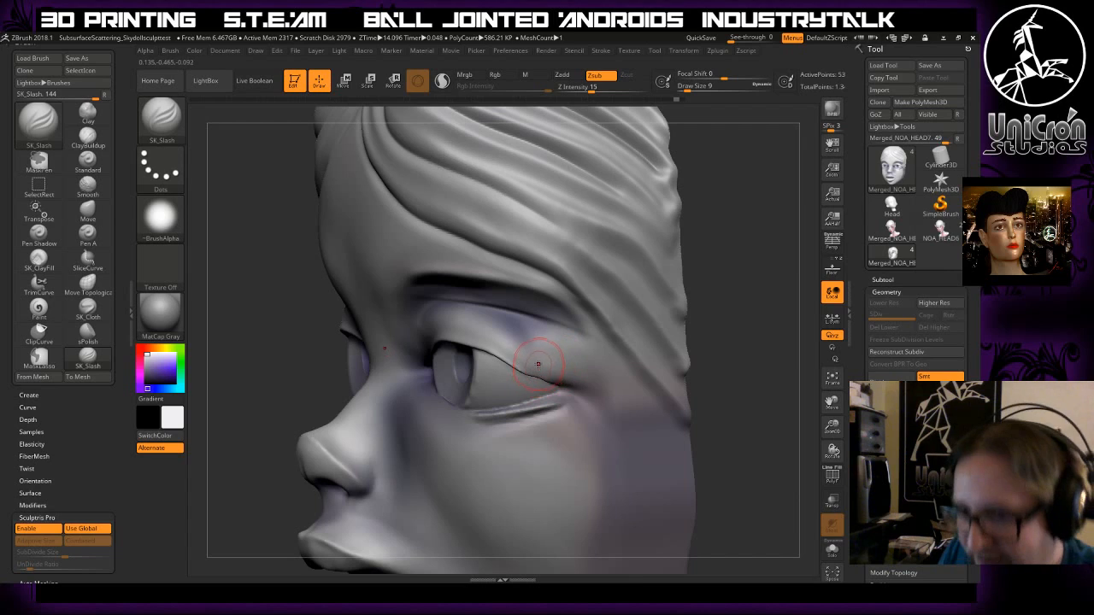
click(160, 120)
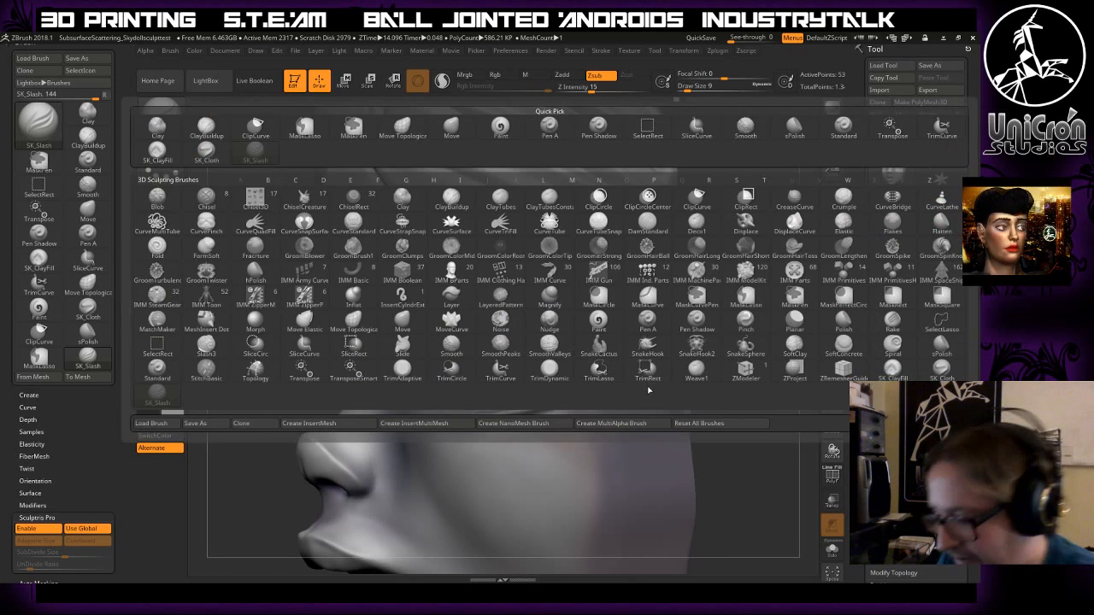
key(m)
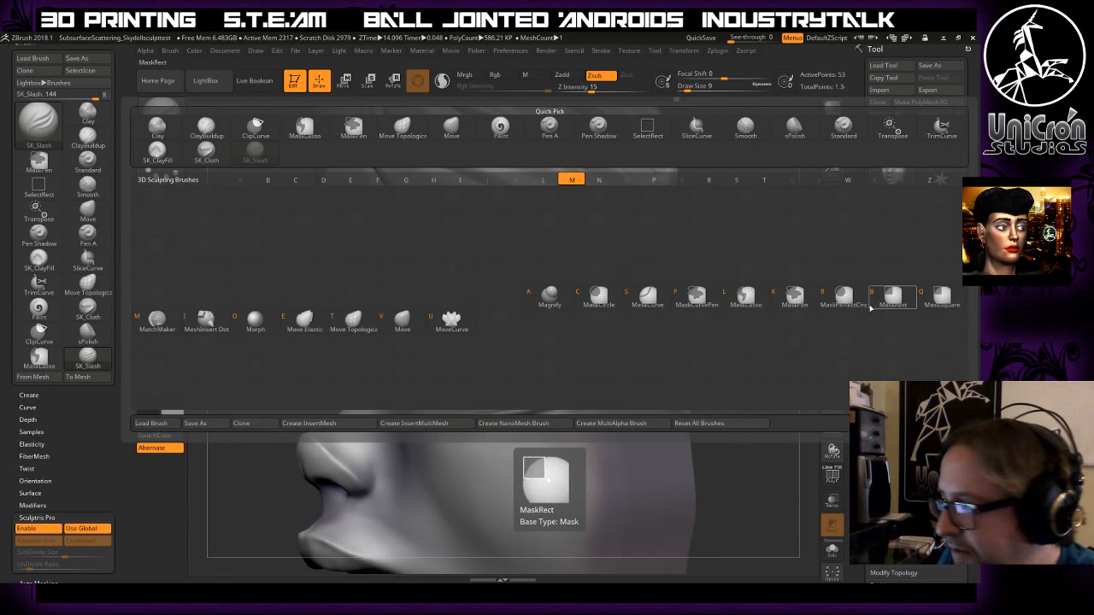
click(353, 323)
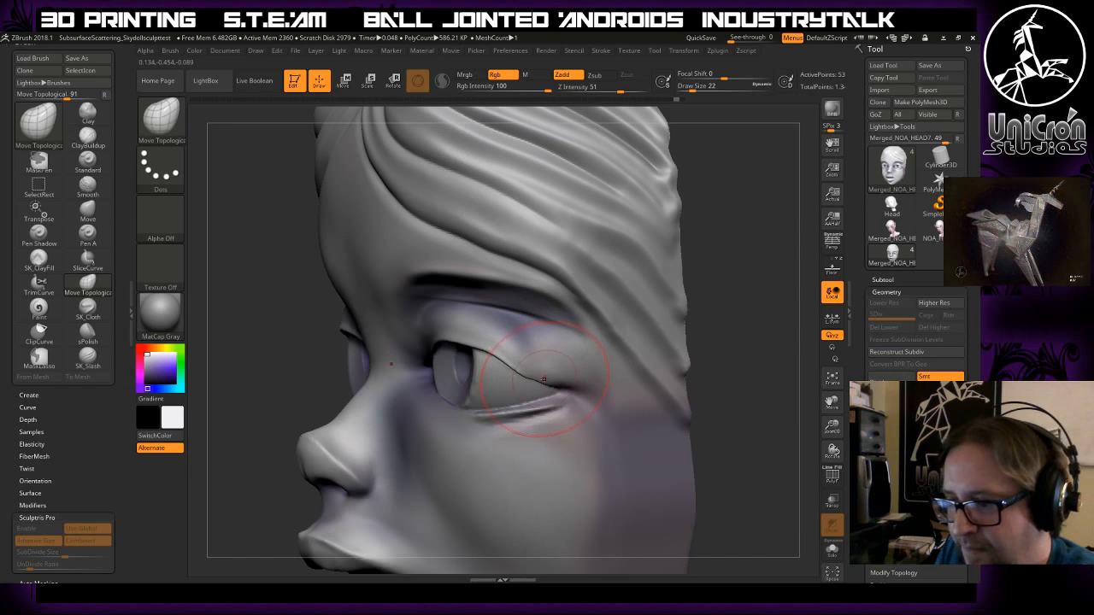
drag(541, 379, 524, 364)
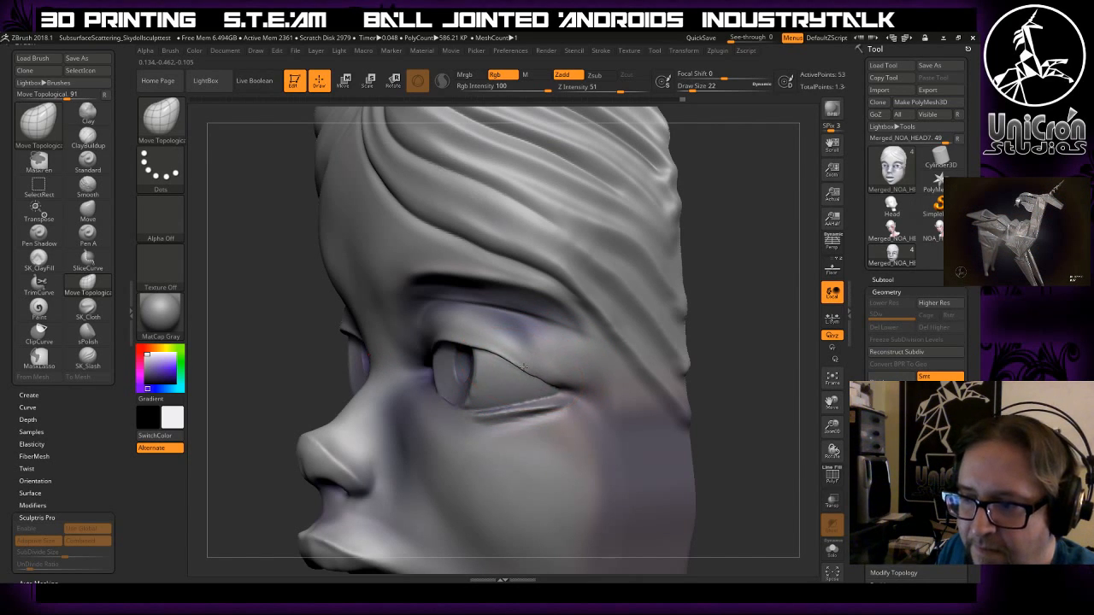
- Refine the outer edge of the upper eyelid at draw size 2 and smooth its rough spots
mouse_move(797, 382)
mouse_down()
mouse_move(809, 377)
mouse_move(812, 351)
mouse_up()
alt+drag(679, 361, 581, 392)
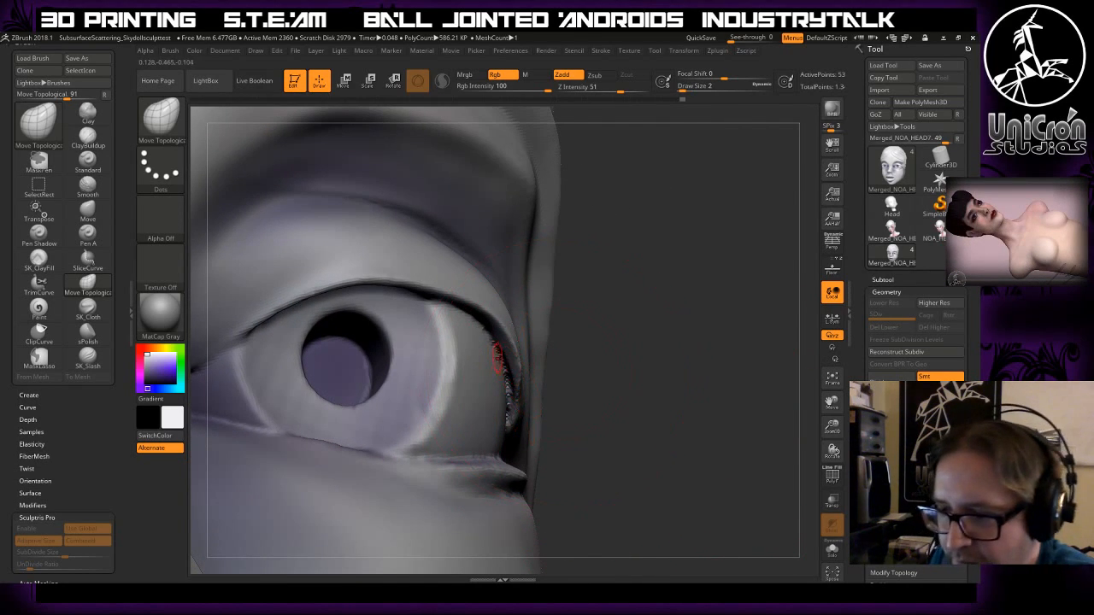
key(shift)
shift+drag(441, 112, 460, 122)
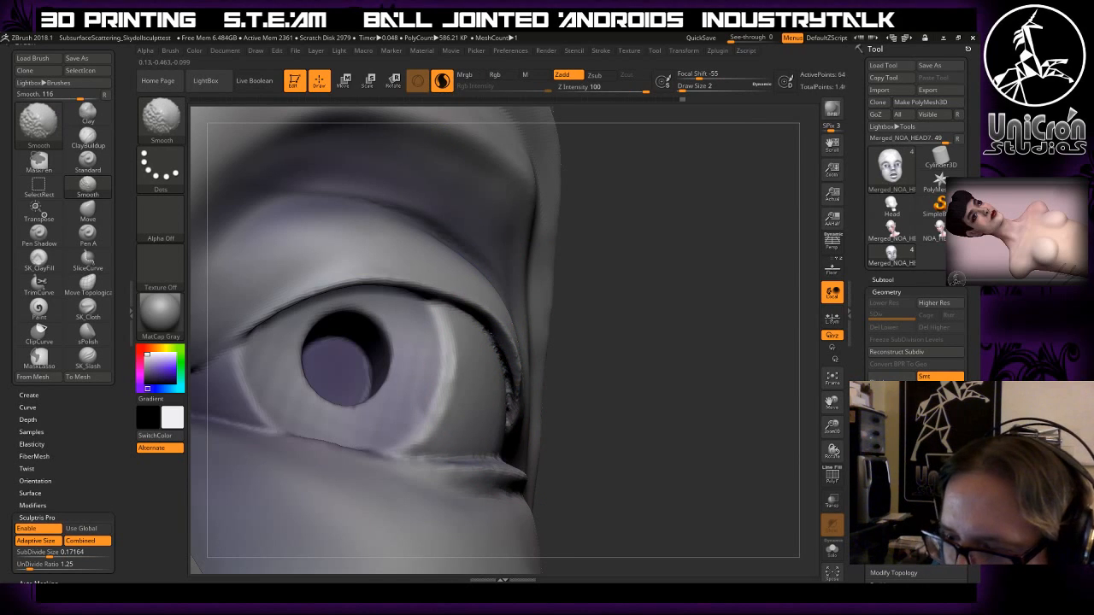
drag(647, 350, 669, 134)
alt+drag(675, 416, 731, 412)
mouse_move(673, 361)
alt+mouse_down()
mouse_move(705, 354)
mouse_move(673, 312)
mouse_move(716, 359)
mouse_move(726, 339)
mouse_move(727, 385)
mouse_move(719, 326)
alt+mouse_up()
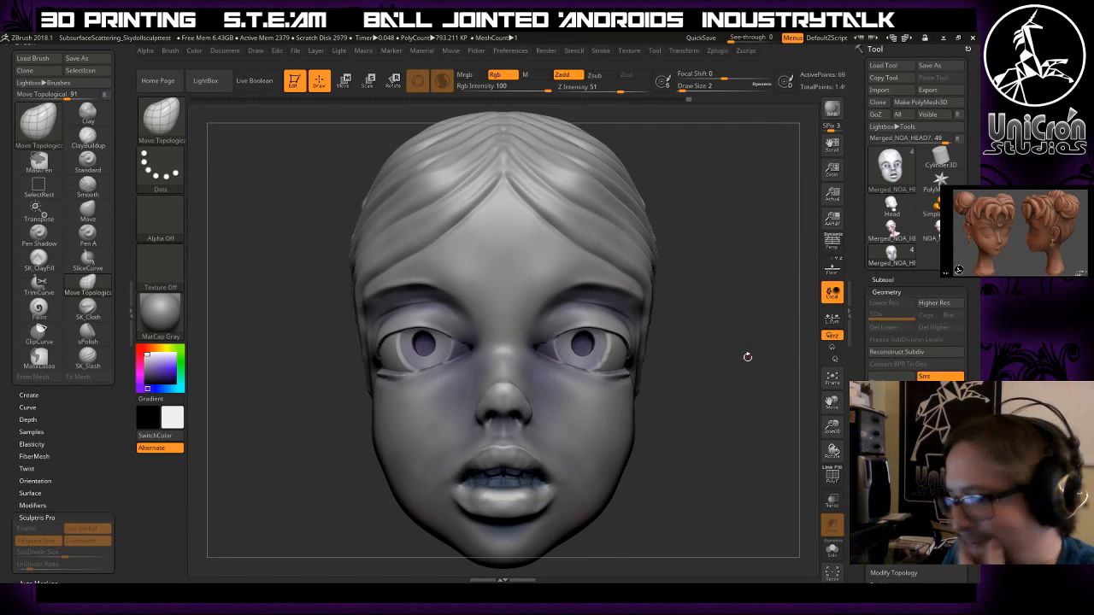
- Work over the jaw's lower rear edge with the Inflat brush at draw size 46 and undo the last stroke
drag(749, 373, 683, 281)
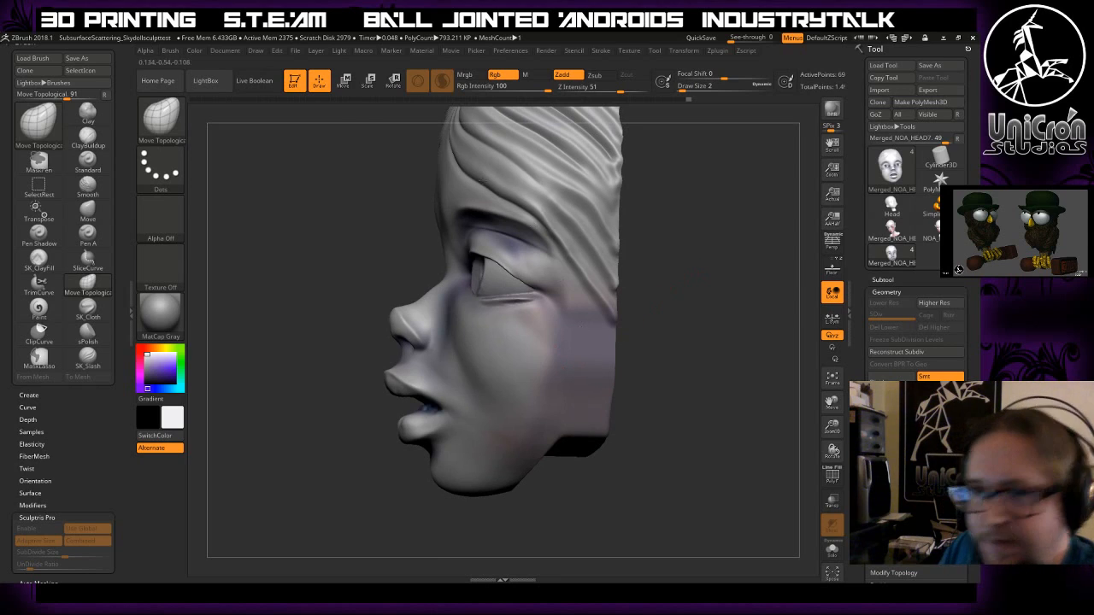
click(160, 118)
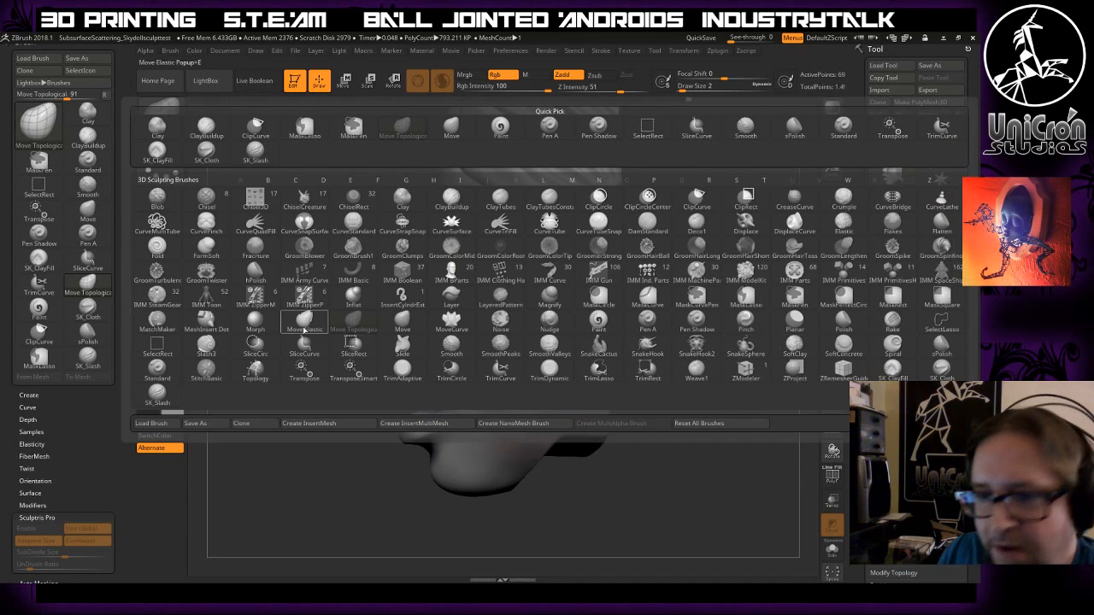
click(353, 296)
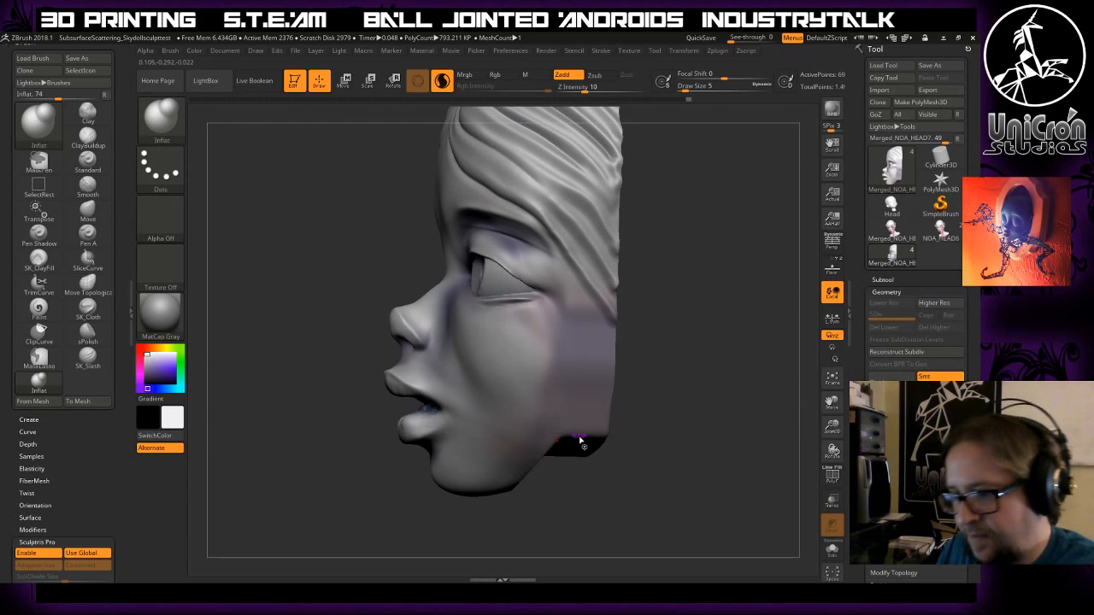
key(bracketright)
key(bracketright)
key(bracketright)
key(bracketright)
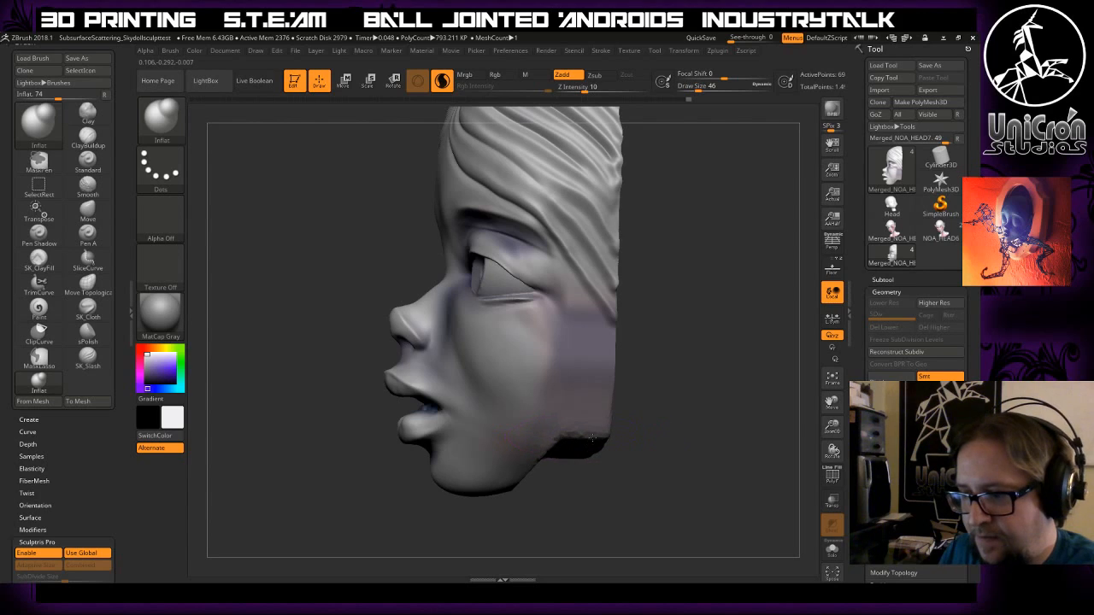
key(shift)
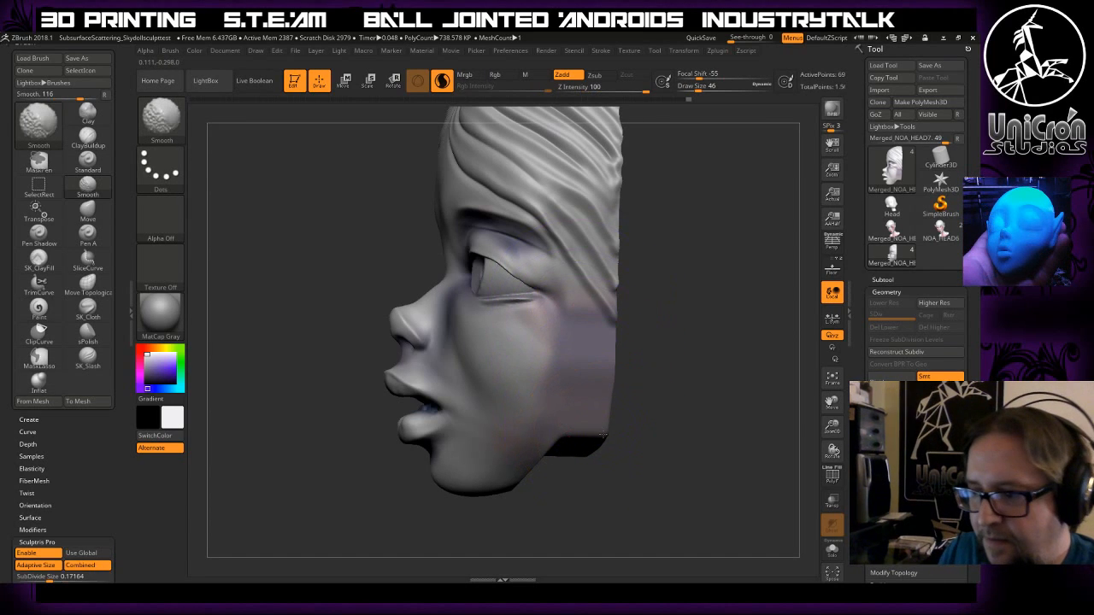
key(ctrl)
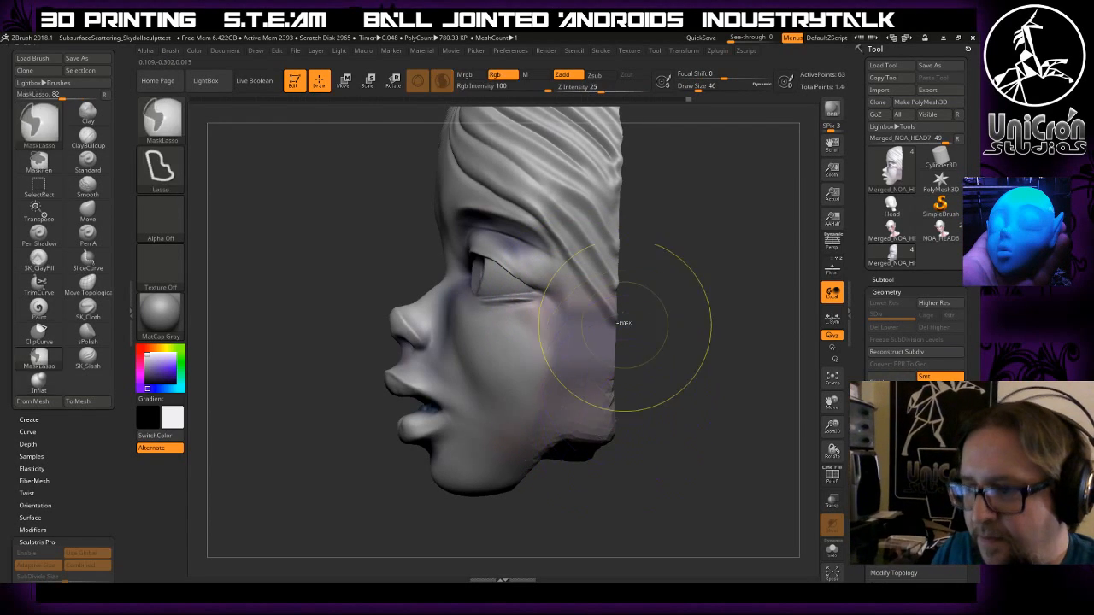
key(ctrl+z)
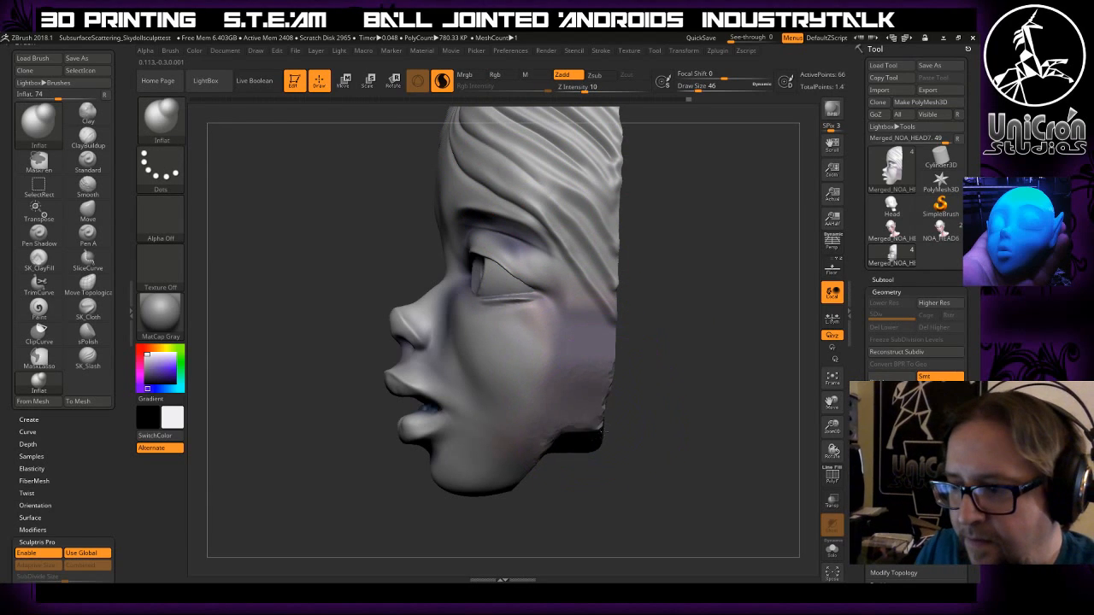
- Reshape the rear corner of the jaw with the Inflat brush and smooth it into a rounded edge
mouse_move(599, 434)
mouse_down()
mouse_move(714, 412)
mouse_move(605, 368)
mouse_move(589, 419)
mouse_up()
mouse_move(604, 381)
mouse_down()
mouse_move(583, 425)
mouse_move(591, 412)
mouse_move(598, 434)
mouse_up()
mouse_move(689, 417)
mouse_down()
mouse_move(598, 415)
mouse_move(669, 428)
mouse_up()
shift+drag(599, 434, 590, 391)
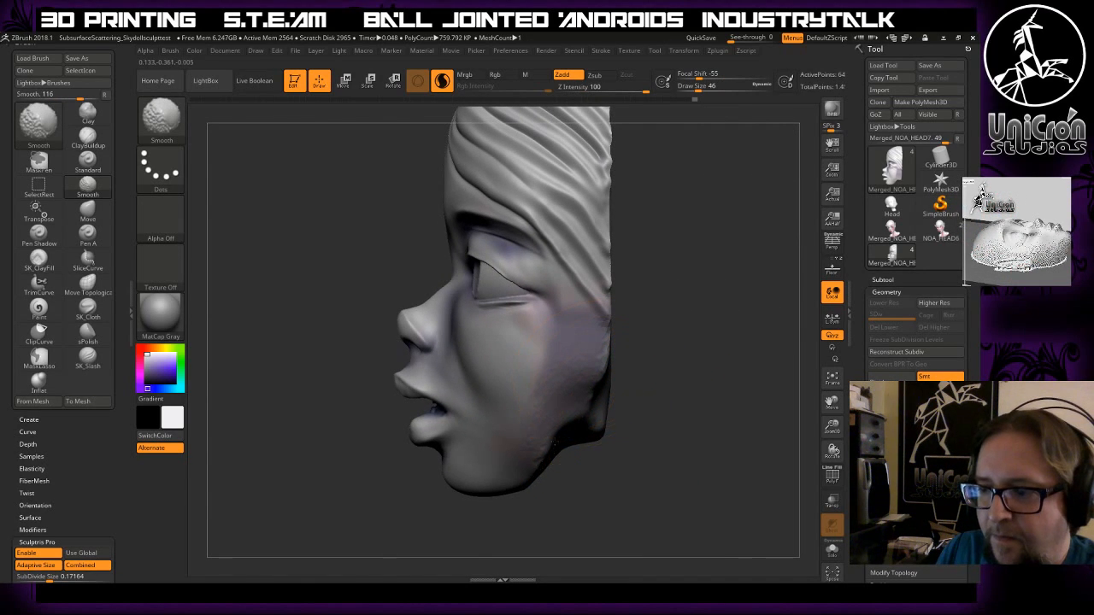
shift+drag(540, 464, 549, 468)
mouse_move(690, 384)
mouse_down()
mouse_move(726, 392)
mouse_move(678, 337)
mouse_move(639, 333)
mouse_up()
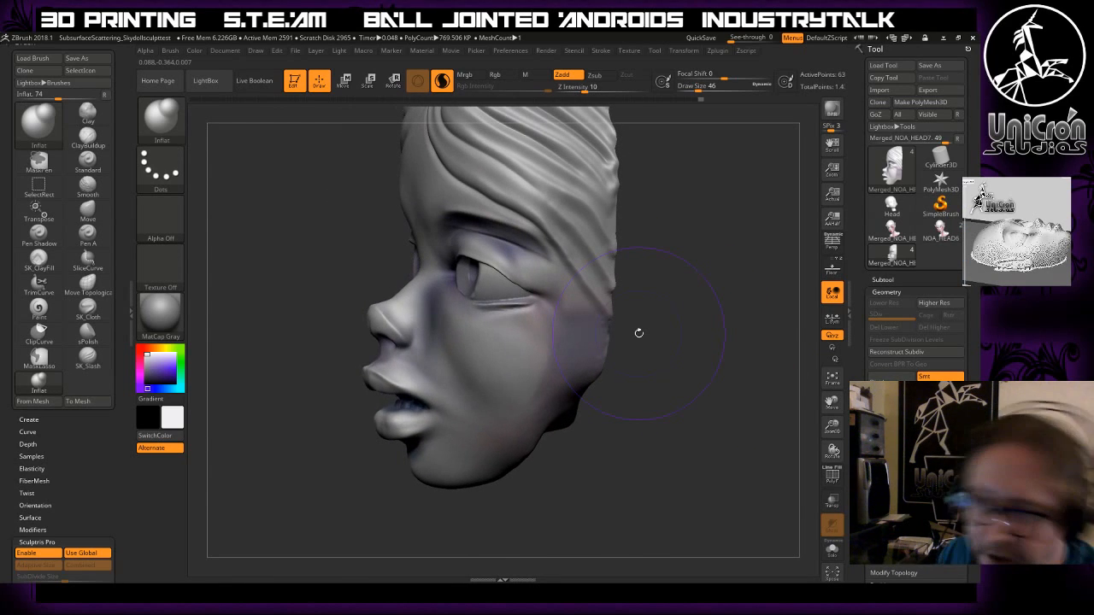
- Switch to the FormSoft brush with draw size 26 and Z intensity 19 for building up the rear jaw edge
click(160, 117)
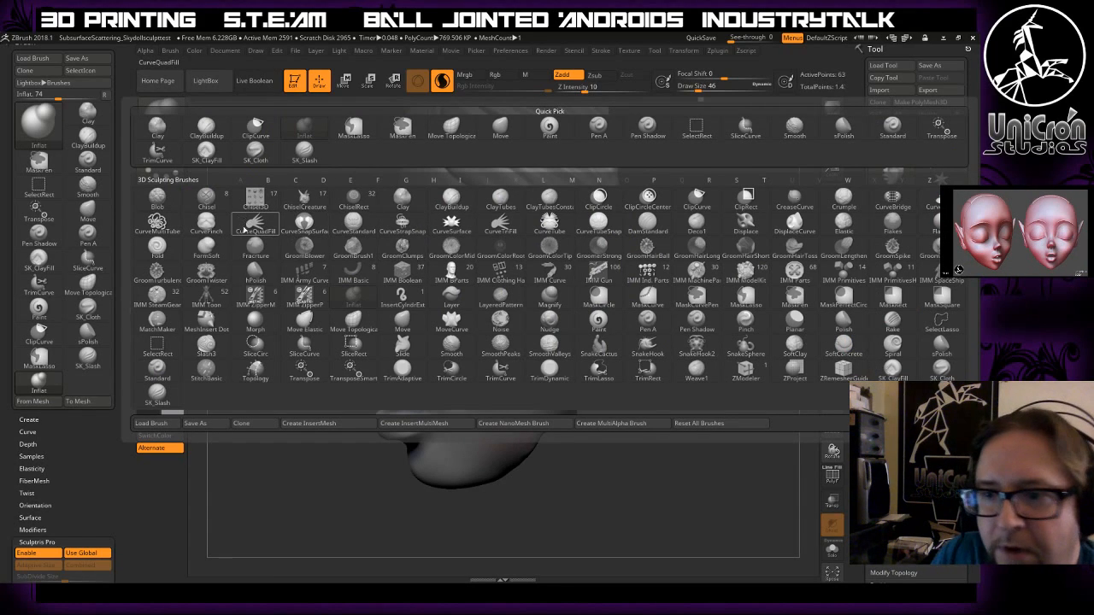
click(206, 249)
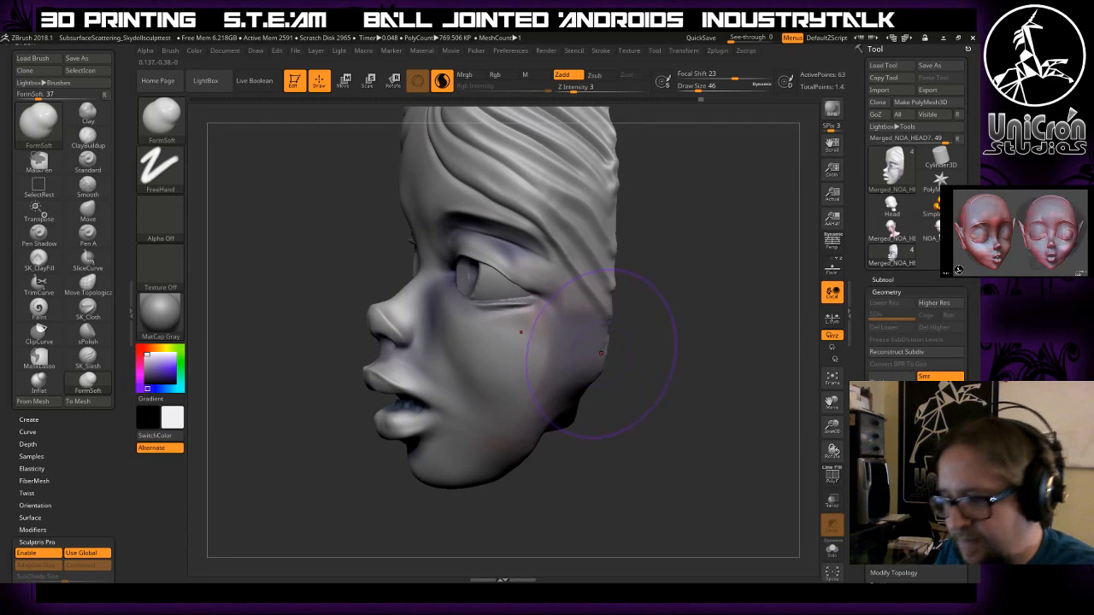
key(bracketleft)
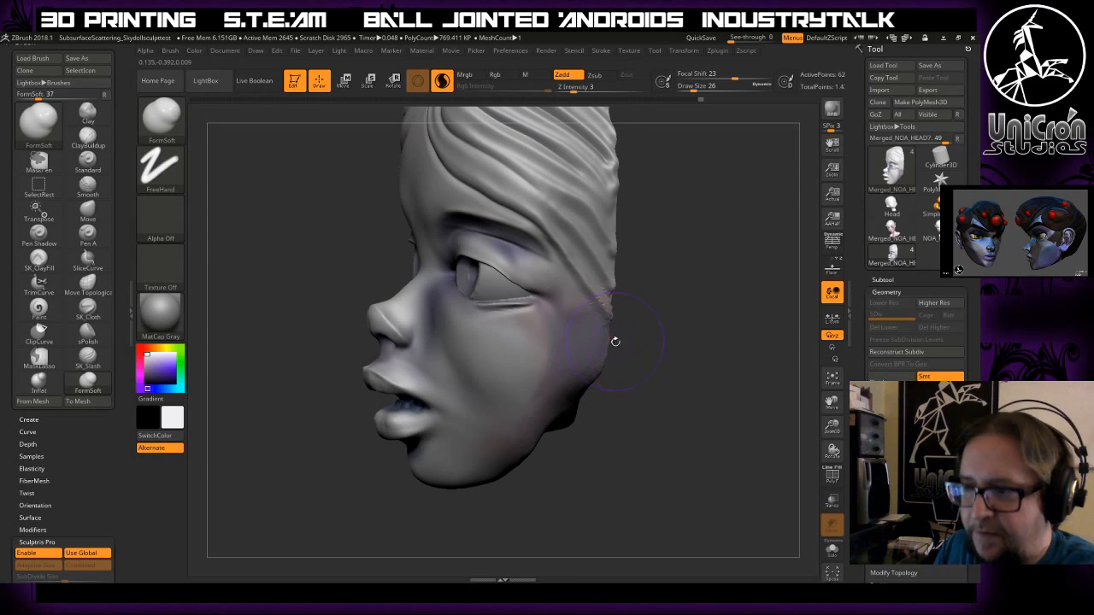
click(595, 88)
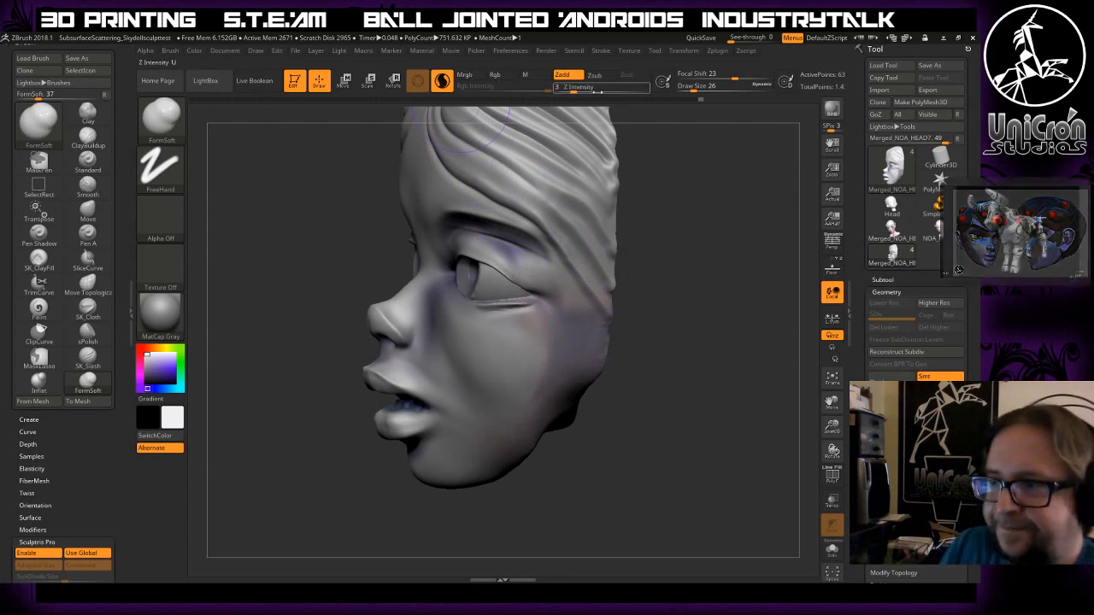
drag(624, 363, 662, 349)
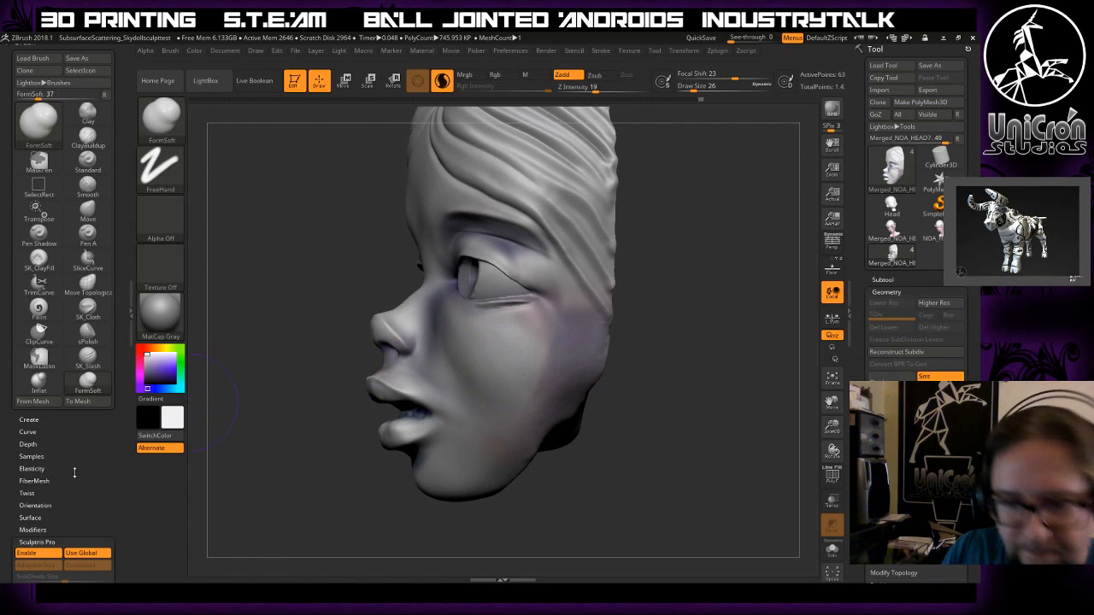
- Turn off the global Sculptris Pro settings for FormSoft and set its subdivide size to 0.15267
scroll(72, 482, down, 3)
click(82, 409)
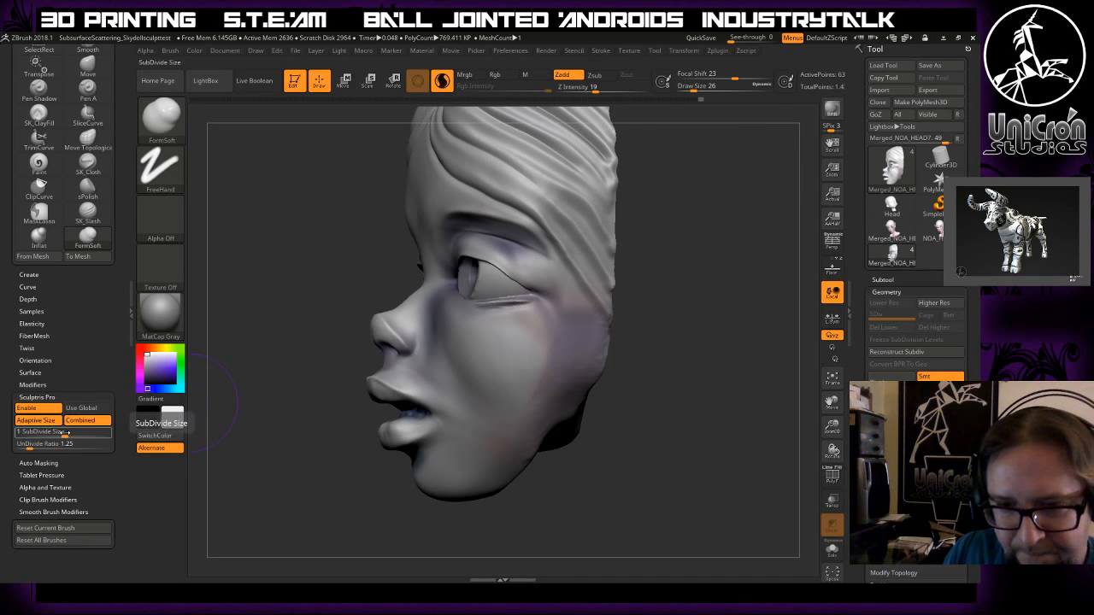
drag(591, 336, 599, 346)
drag(97, 436, 109, 434)
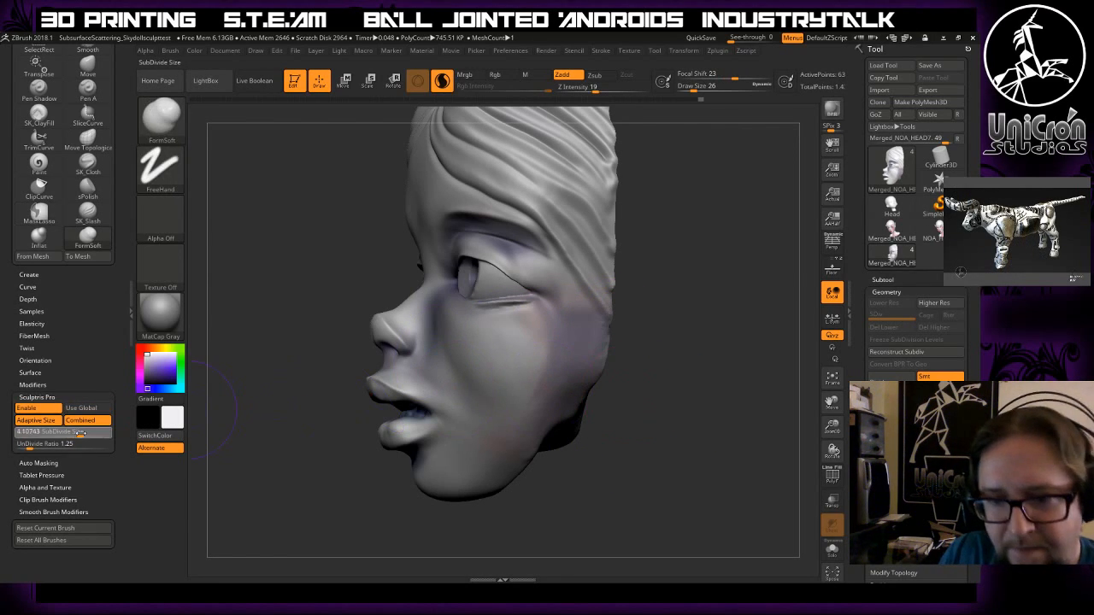
drag(604, 336, 603, 345)
key(ctrl+z)
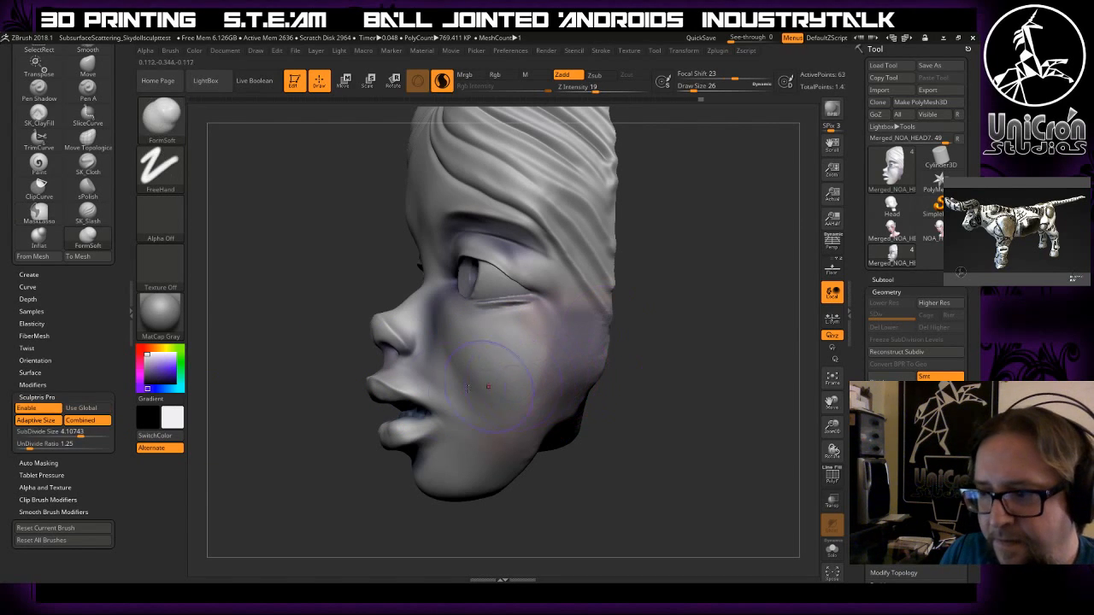
drag(81, 434, 49, 434)
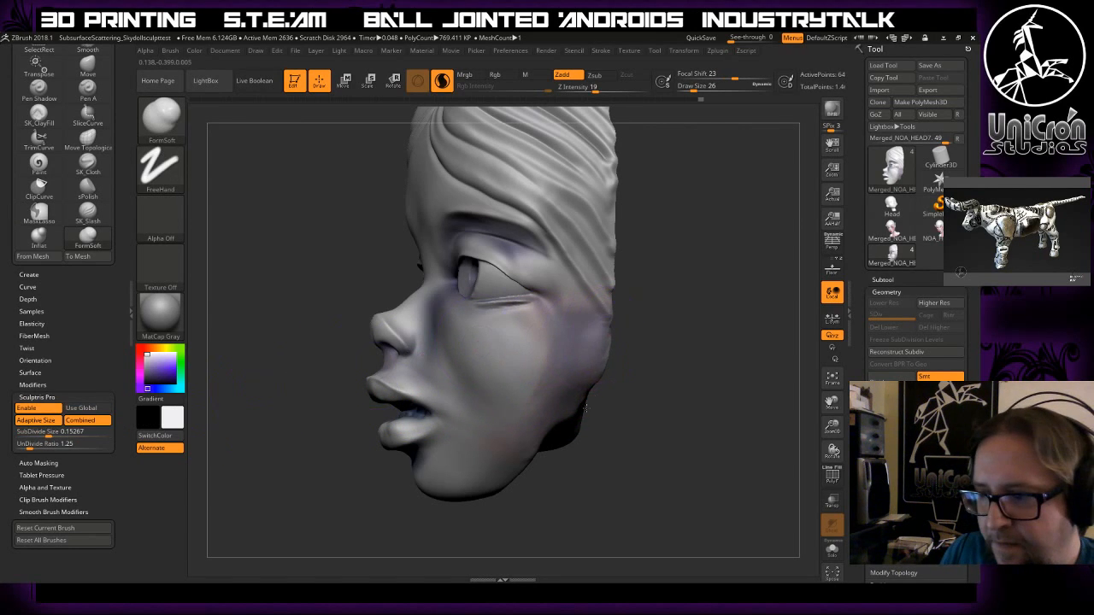
- Build up the rear edge of the cheek and jaw below the hair with the FormSoft brush
drag(698, 387, 631, 421)
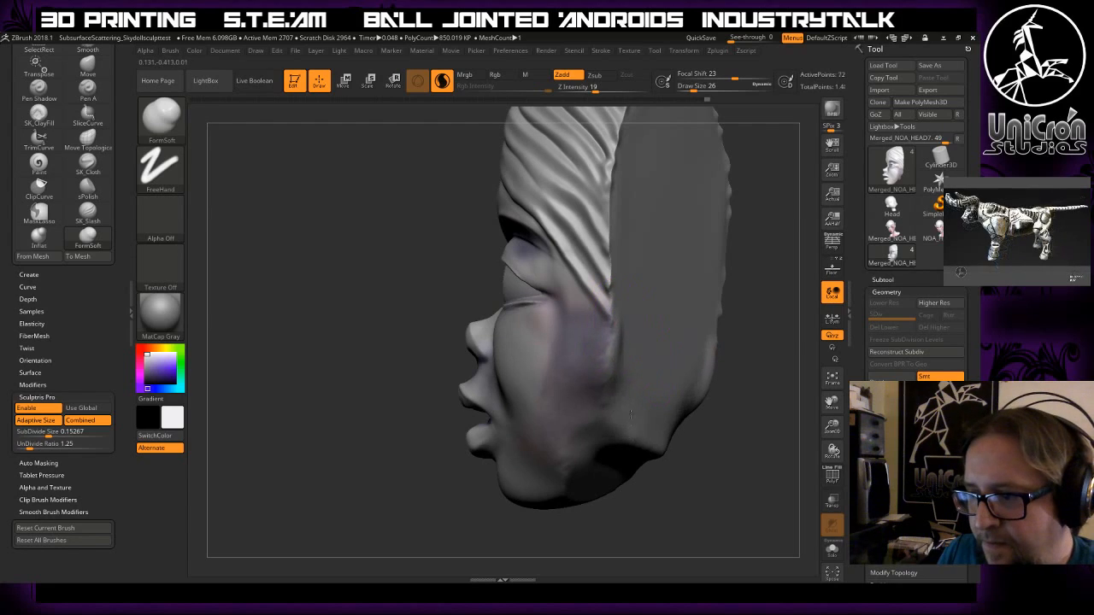
drag(620, 355, 609, 342)
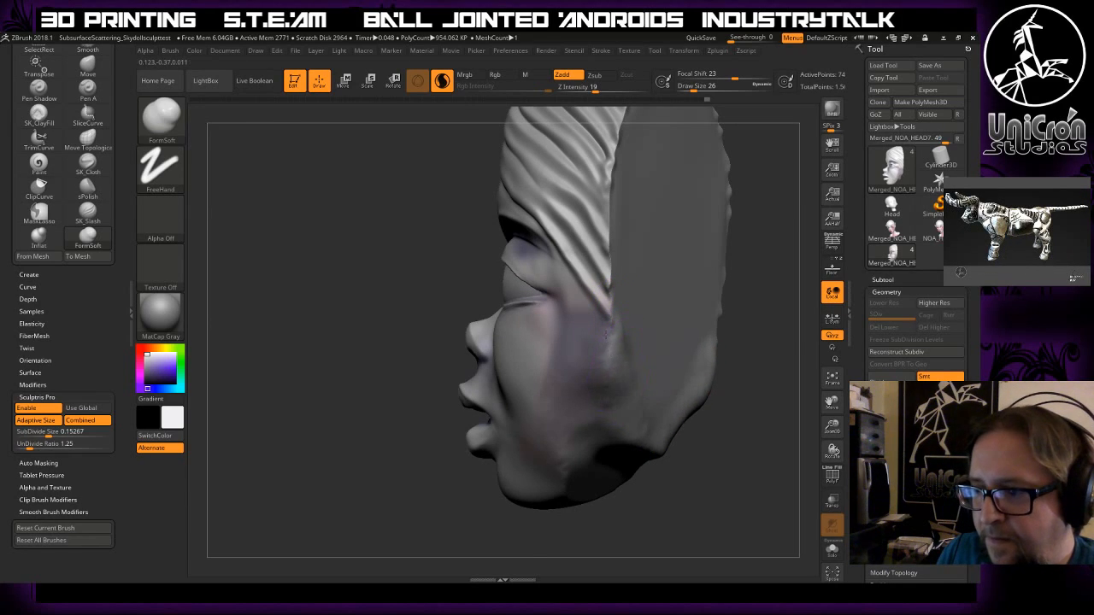
drag(601, 303, 606, 315)
drag(600, 395, 591, 438)
mouse_move(757, 415)
mouse_down()
mouse_move(743, 414)
mouse_move(763, 408)
mouse_move(689, 318)
mouse_up()
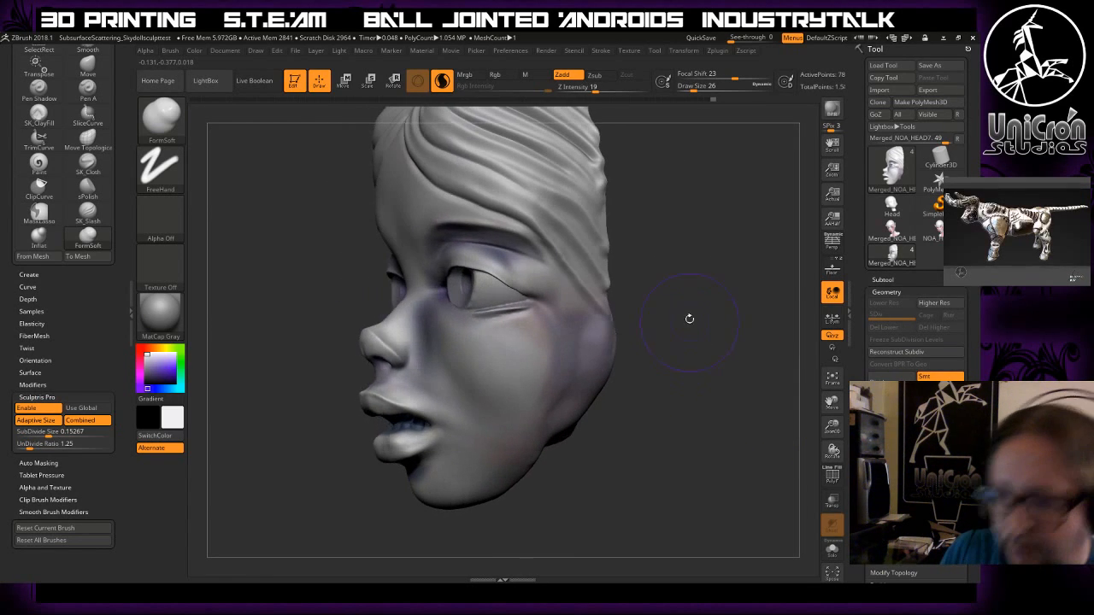
- Sculpt a raised hair lock down the rear jaw with SK_Cloth at draw size 8 and smooth the hair's back edge
click(87, 164)
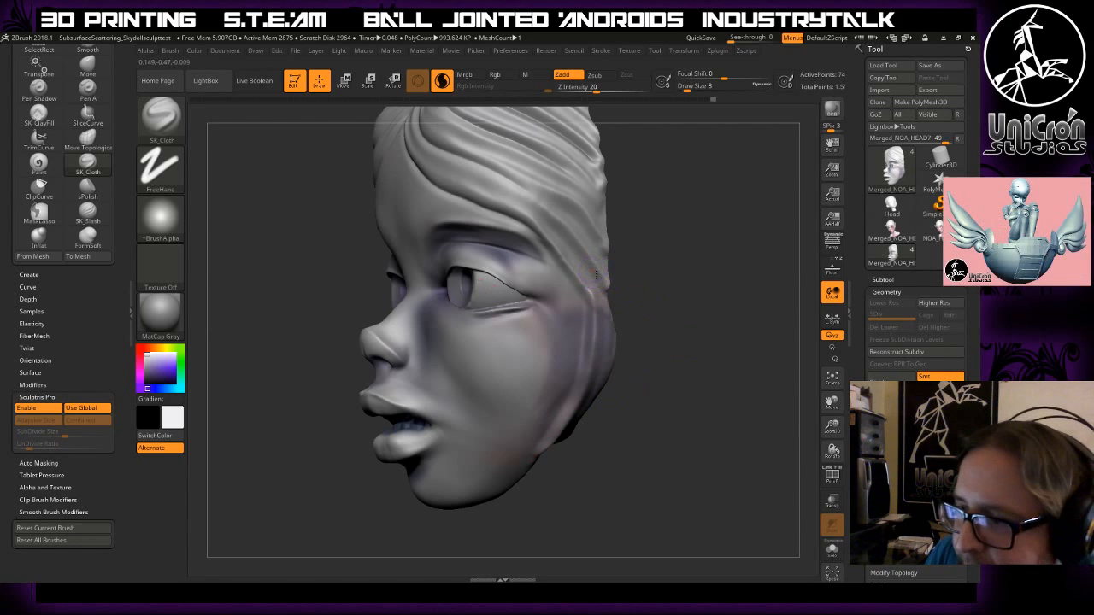
drag(600, 297, 591, 398)
mouse_move(688, 385)
mouse_down()
mouse_move(718, 427)
mouse_move(681, 361)
mouse_move(603, 332)
mouse_move(538, 329)
mouse_up()
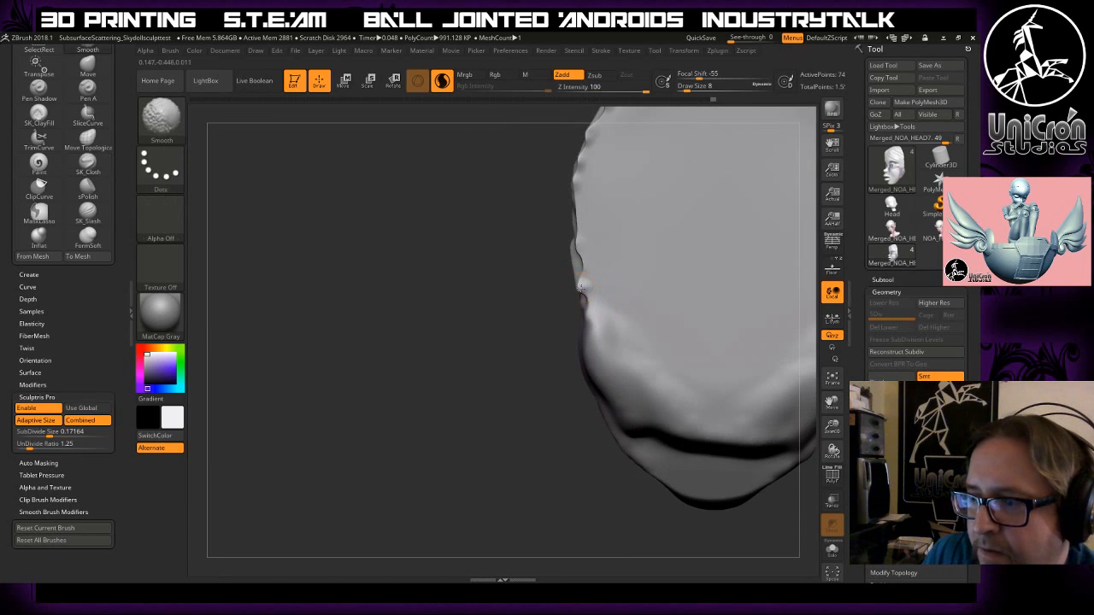
shift+drag(583, 286, 647, 323)
drag(581, 256, 634, 305)
mouse_move(515, 360)
mouse_down()
mouse_move(690, 355)
mouse_move(706, 371)
mouse_move(701, 312)
mouse_move(665, 280)
mouse_move(661, 307)
mouse_up()
- Flatten the back of the head with a vertical ClipCurve cut in side view
ctrl+shift+click(164, 128)
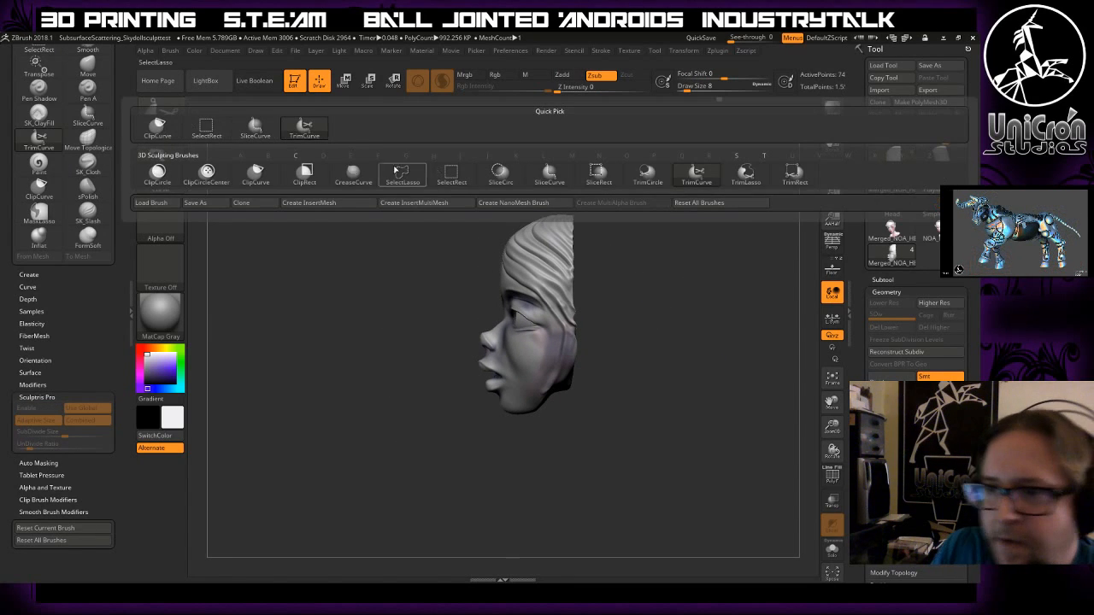
click(255, 175)
ctrl+shift+drag(570, 282, 579, 462)
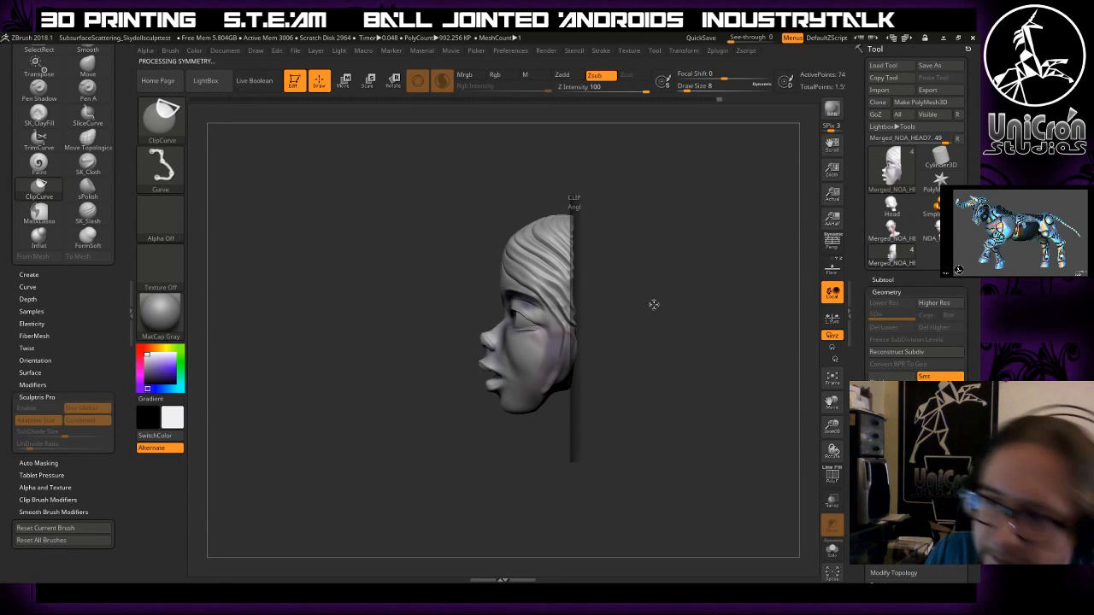
mouse_move(655, 268)
mouse_down()
mouse_move(708, 275)
mouse_move(671, 268)
mouse_up()
key(f)
alt+drag(686, 389, 681, 262)
ctrl+shift+click(681, 273)
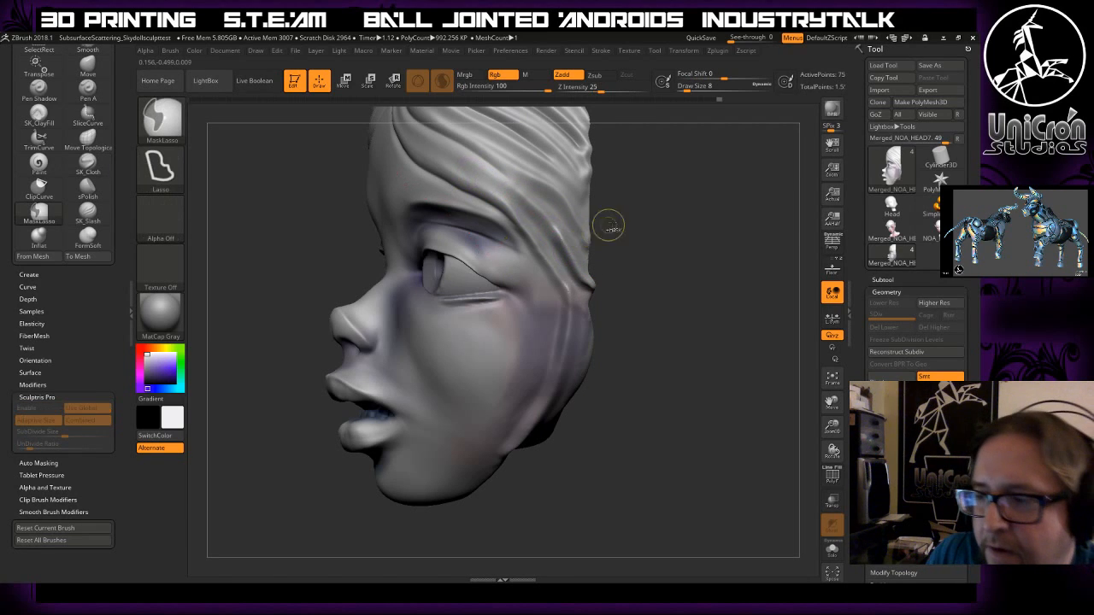
- Extend the rear jaw lock with SK_Cloth at Z intensity 27 and curl its lower end
mouse_move(675, 240)
mouse_down()
mouse_move(702, 278)
mouse_move(671, 280)
mouse_up()
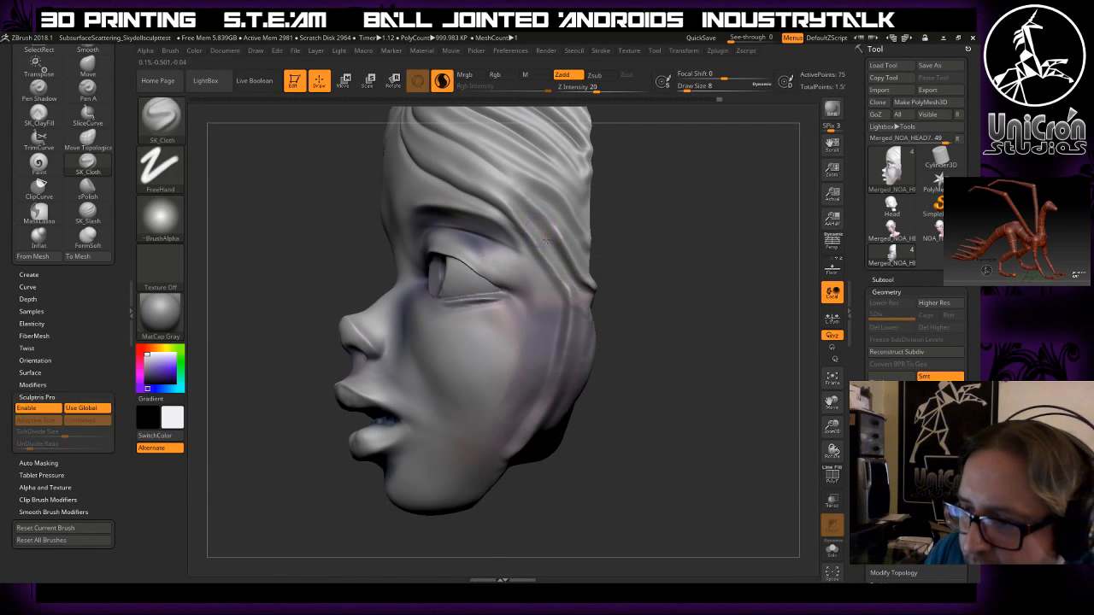
drag(586, 89, 603, 89)
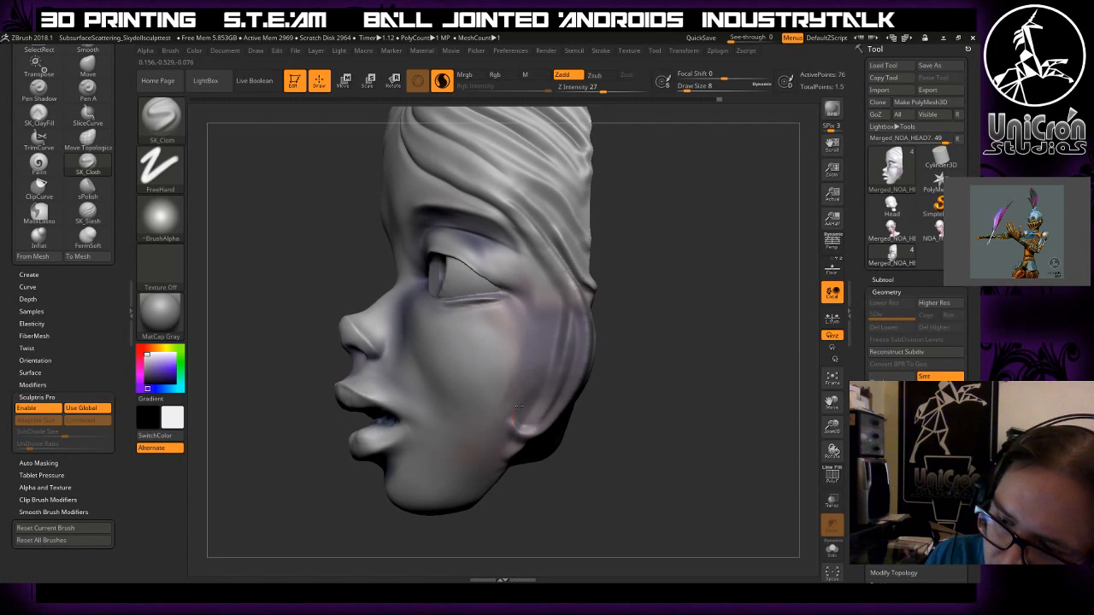
drag(532, 413, 552, 410)
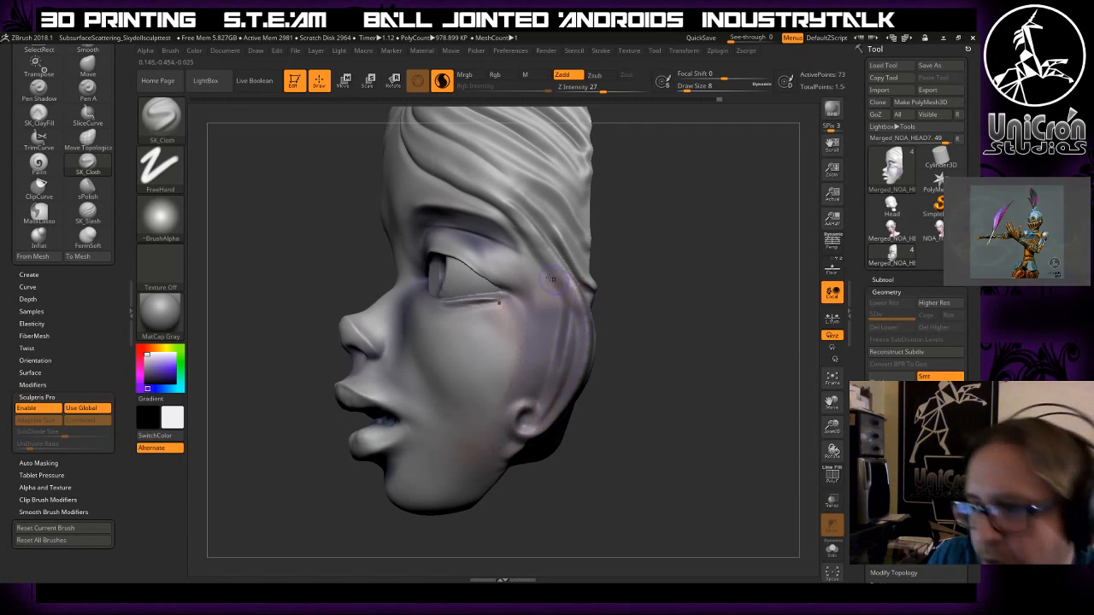
drag(589, 444, 505, 419)
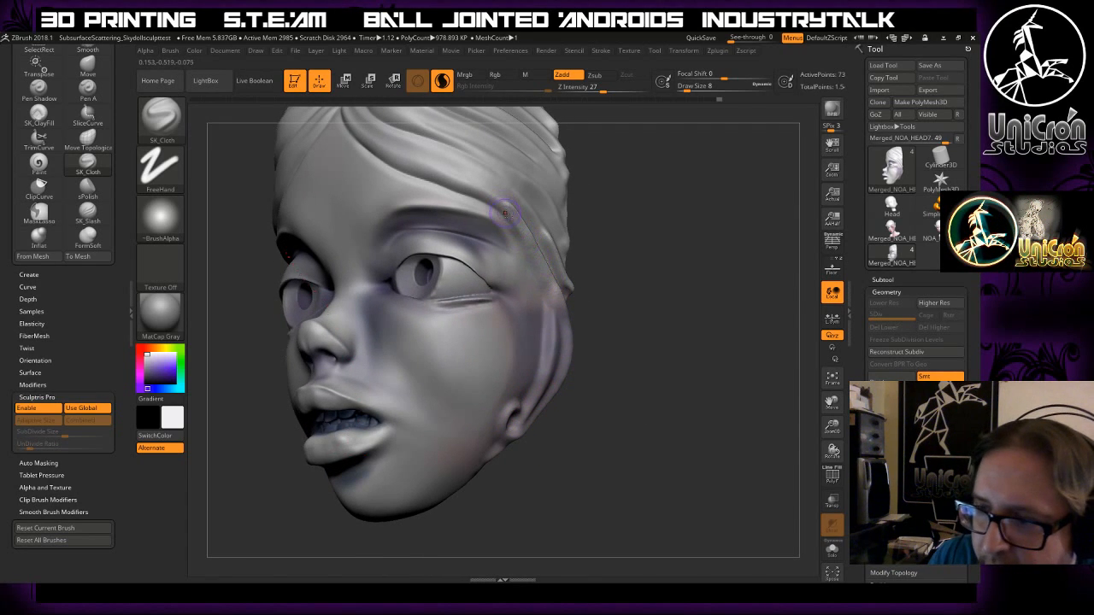
drag(565, 324, 565, 364)
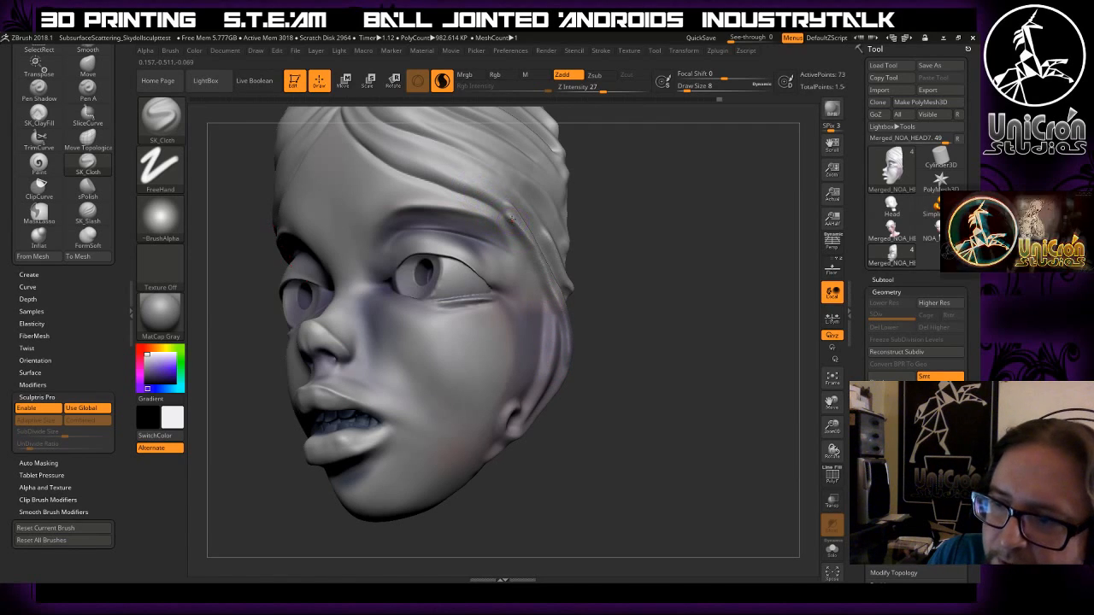
- Carve grooves with SK_Slash from the hair at the temple down along the front of the rear jaw lock
click(88, 207)
drag(600, 255, 519, 229)
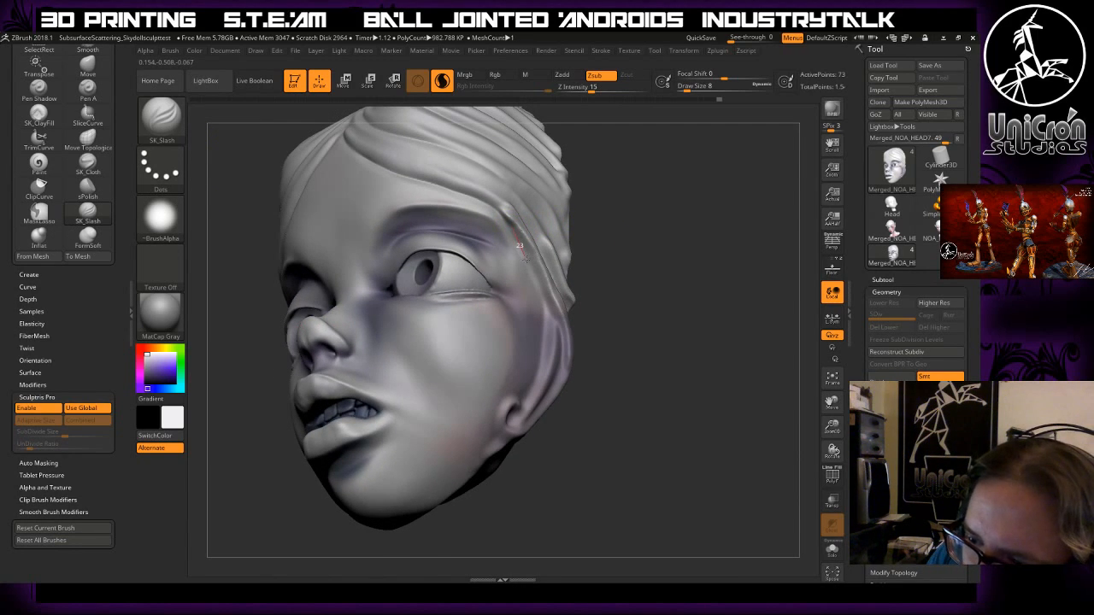
drag(540, 291, 547, 321)
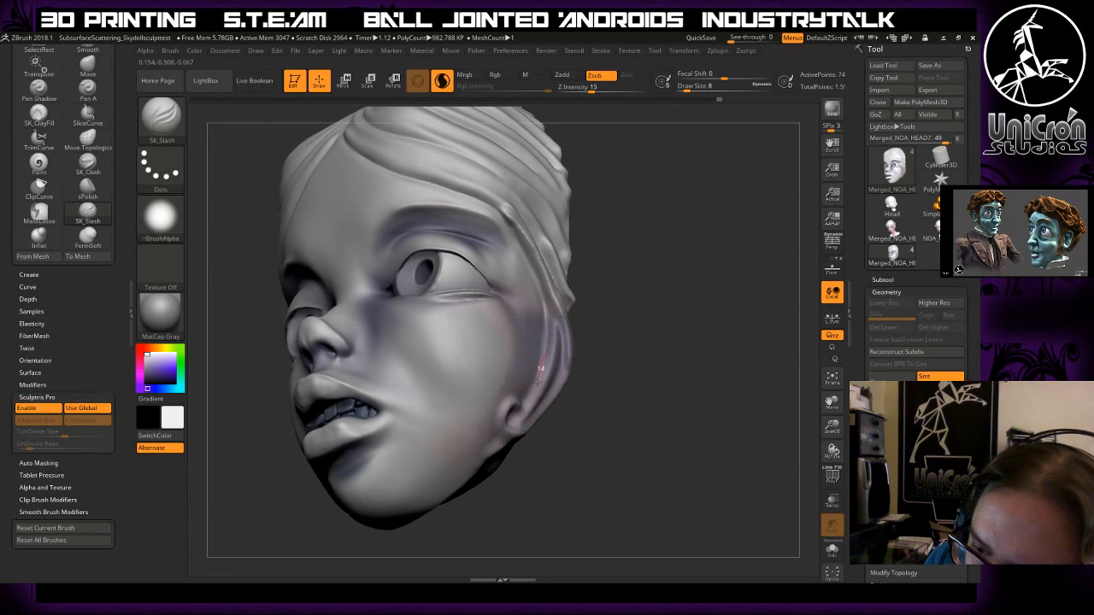
drag(628, 313, 651, 223)
drag(657, 277, 598, 256)
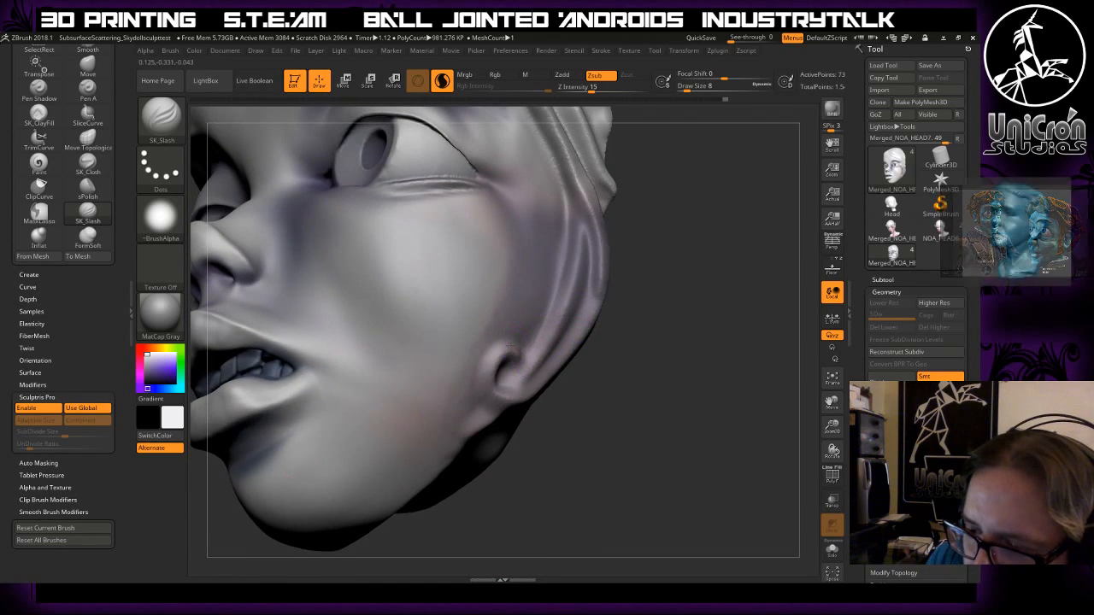
- Carve a groove around the curl's underside and along the rear edge of the lock with SK_Slash
drag(468, 383, 497, 424)
mouse_move(686, 374)
mouse_down()
mouse_move(659, 303)
mouse_move(573, 335)
mouse_up()
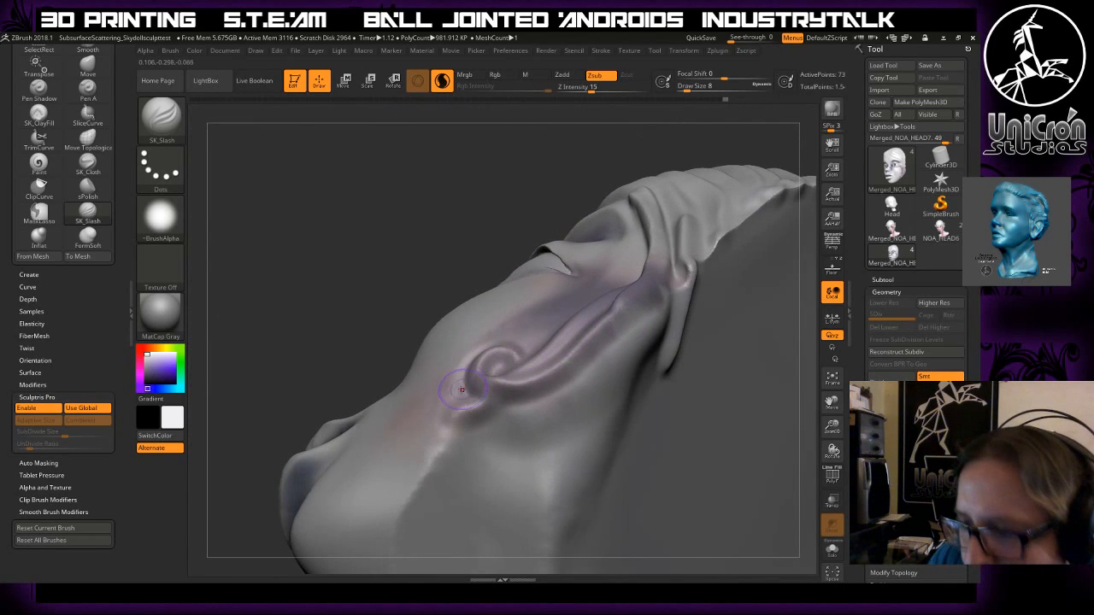
mouse_move(494, 406)
mouse_down()
mouse_move(564, 387)
mouse_move(638, 313)
mouse_up()
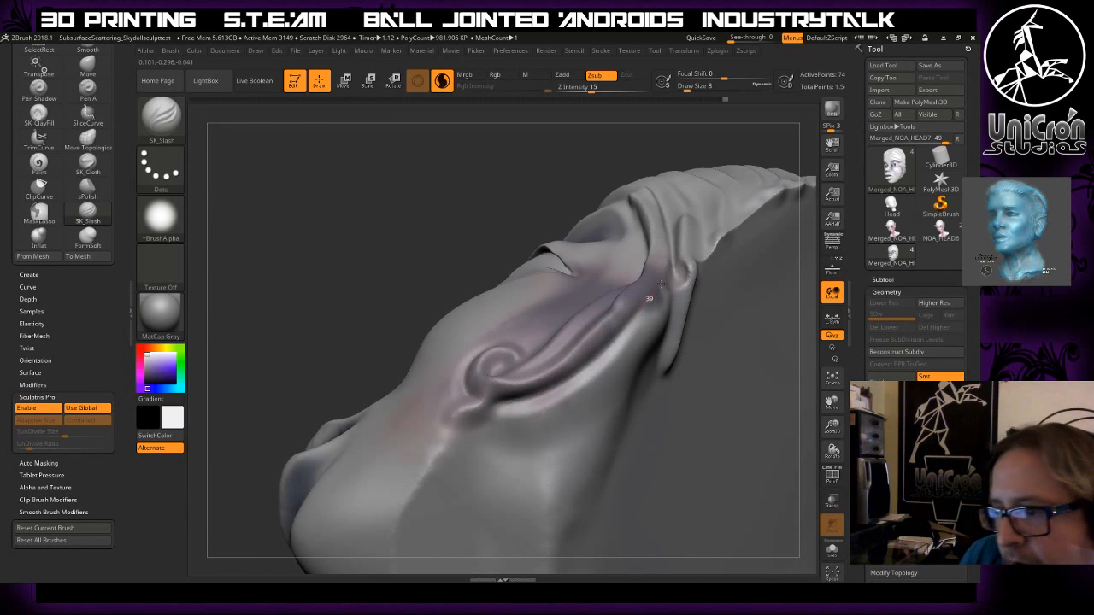
- Sculpt a raised strand behind and beneath the curl with SK_Cloth and undo the last stroke
click(161, 118)
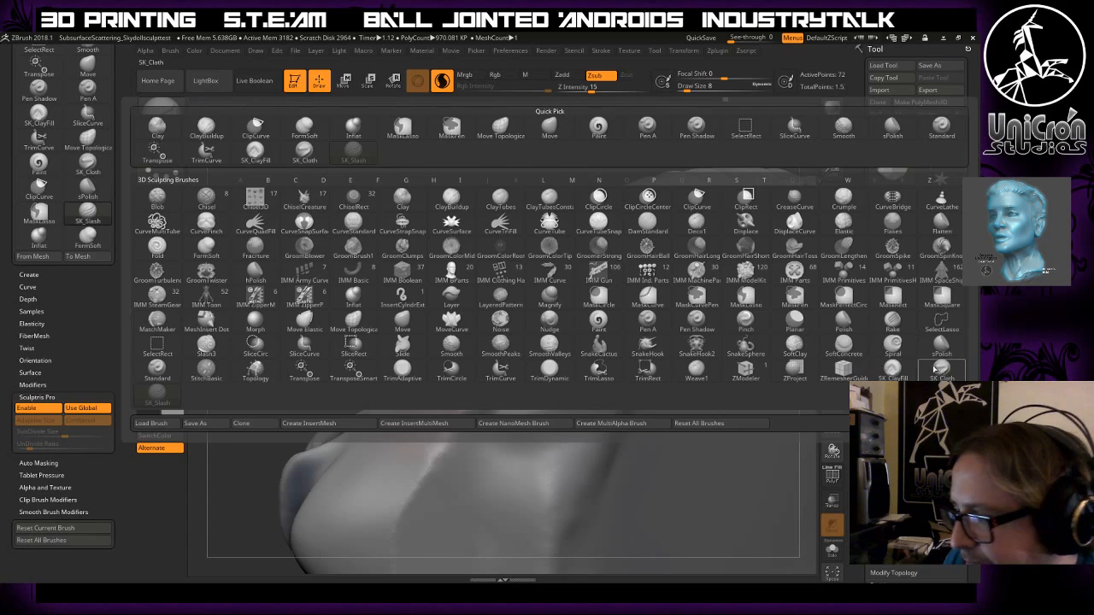
click(892, 369)
mouse_move(667, 286)
mouse_down()
mouse_move(598, 388)
mouse_move(484, 425)
mouse_move(441, 417)
mouse_up()
mouse_move(639, 369)
mouse_down()
mouse_move(614, 401)
mouse_move(547, 432)
mouse_move(444, 449)
mouse_move(416, 427)
mouse_up()
mouse_move(428, 254)
mouse_down()
mouse_move(700, 416)
mouse_move(704, 365)
mouse_move(721, 419)
mouse_move(642, 419)
mouse_move(636, 432)
mouse_up()
mouse_move(688, 395)
mouse_down()
mouse_move(631, 366)
mouse_move(527, 440)
mouse_up()
key(ctrl+z)
drag(747, 454, 683, 402)
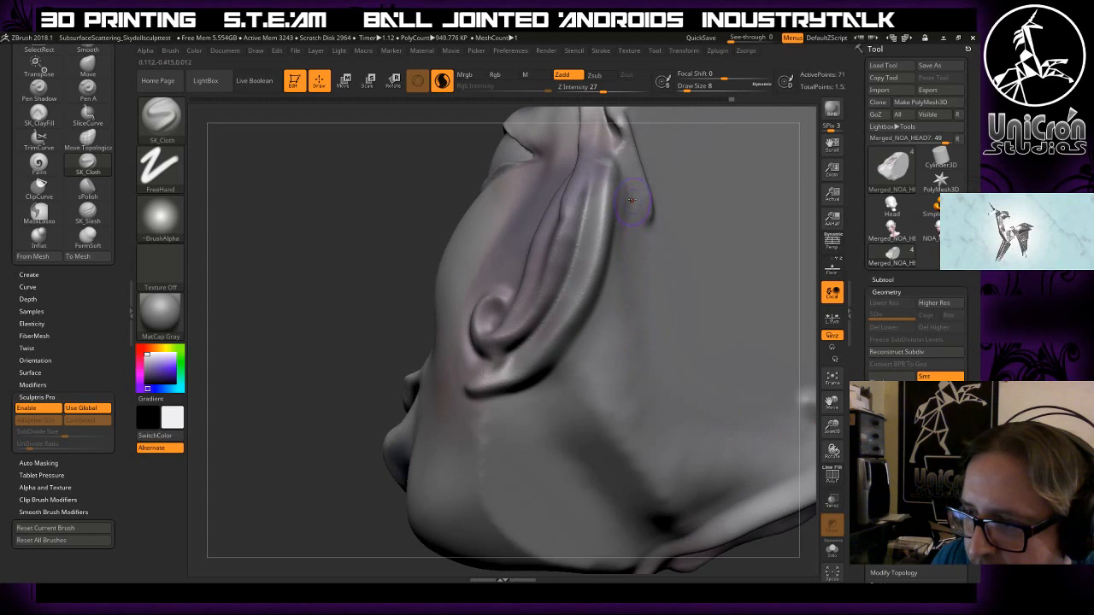
- Sculpt further flowing hair strands with SK_Cloth from behind the curl down around the rim under the jaw
mouse_move(628, 155)
mouse_down()
mouse_move(634, 261)
mouse_move(568, 359)
mouse_move(484, 435)
mouse_move(489, 525)
mouse_move(534, 564)
mouse_up()
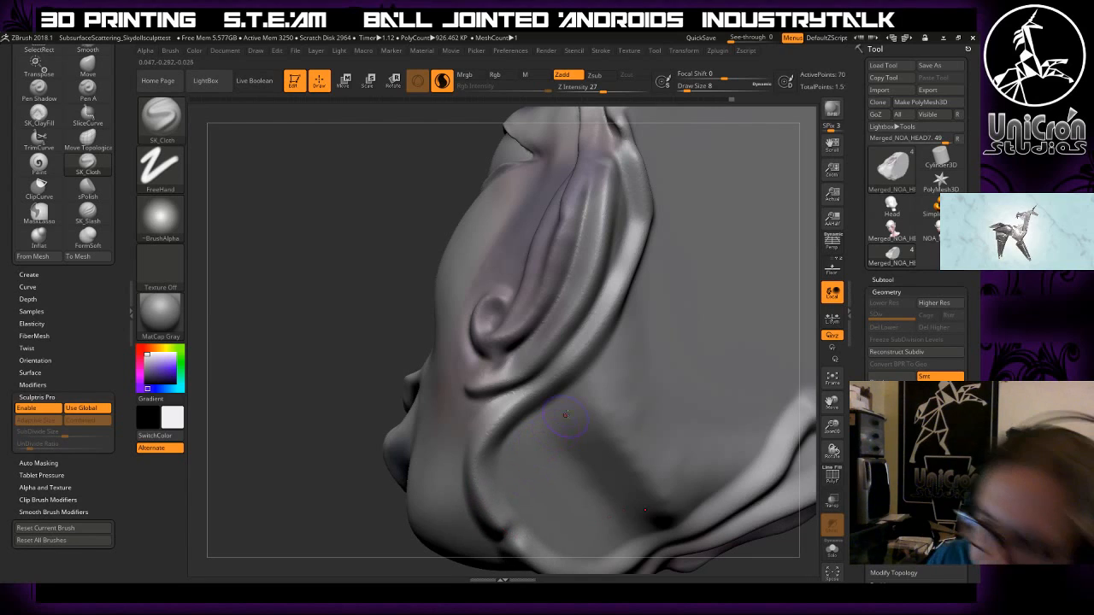
mouse_move(649, 218)
mouse_down()
mouse_move(587, 366)
mouse_move(519, 423)
mouse_move(494, 479)
mouse_move(530, 546)
mouse_move(551, 538)
mouse_up()
mouse_move(556, 384)
mouse_down()
mouse_move(530, 430)
mouse_move(527, 500)
mouse_move(550, 535)
mouse_move(631, 530)
mouse_up()
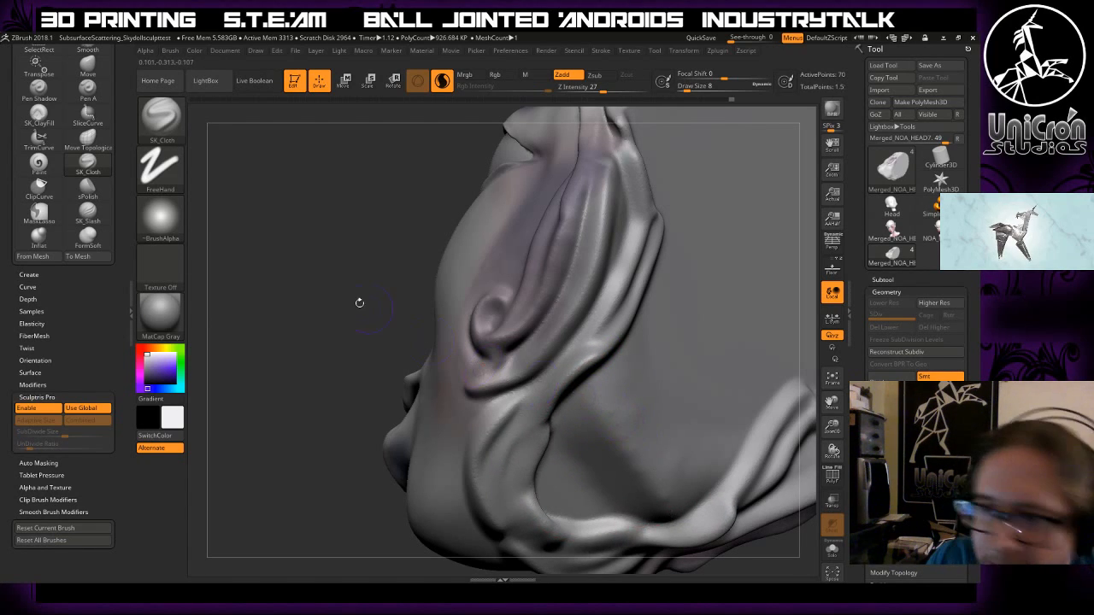
- Deepen the grooves between the new strands behind the curl and under the jaw with SK_Slash
click(88, 222)
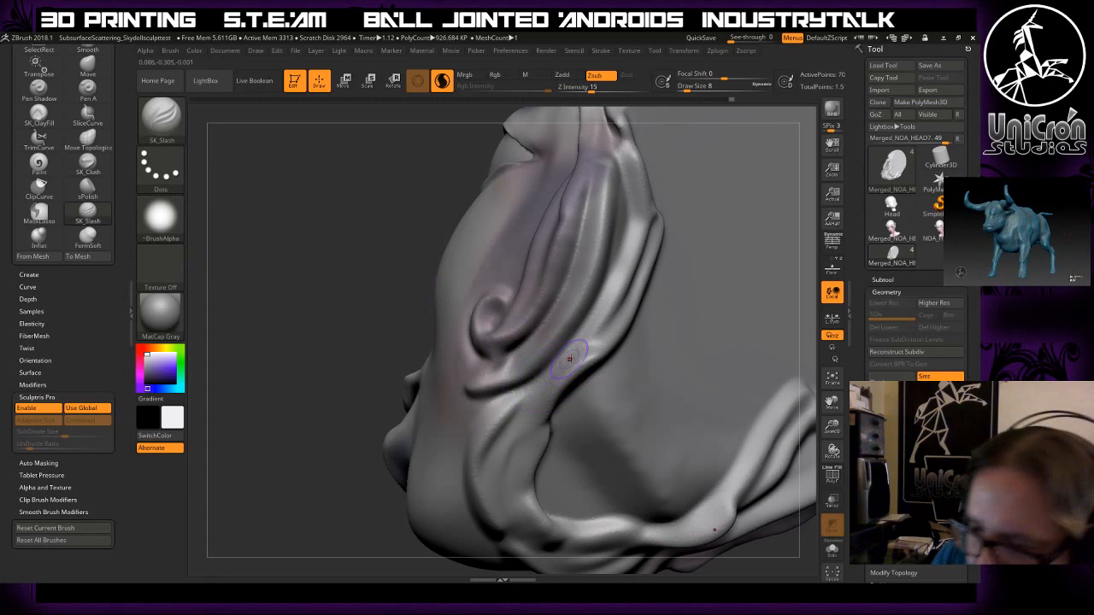
mouse_move(561, 362)
mouse_down()
mouse_move(523, 422)
mouse_move(508, 489)
mouse_move(531, 544)
mouse_up()
mouse_move(611, 274)
mouse_down()
mouse_move(560, 353)
mouse_move(512, 387)
mouse_move(465, 396)
mouse_move(477, 391)
mouse_up()
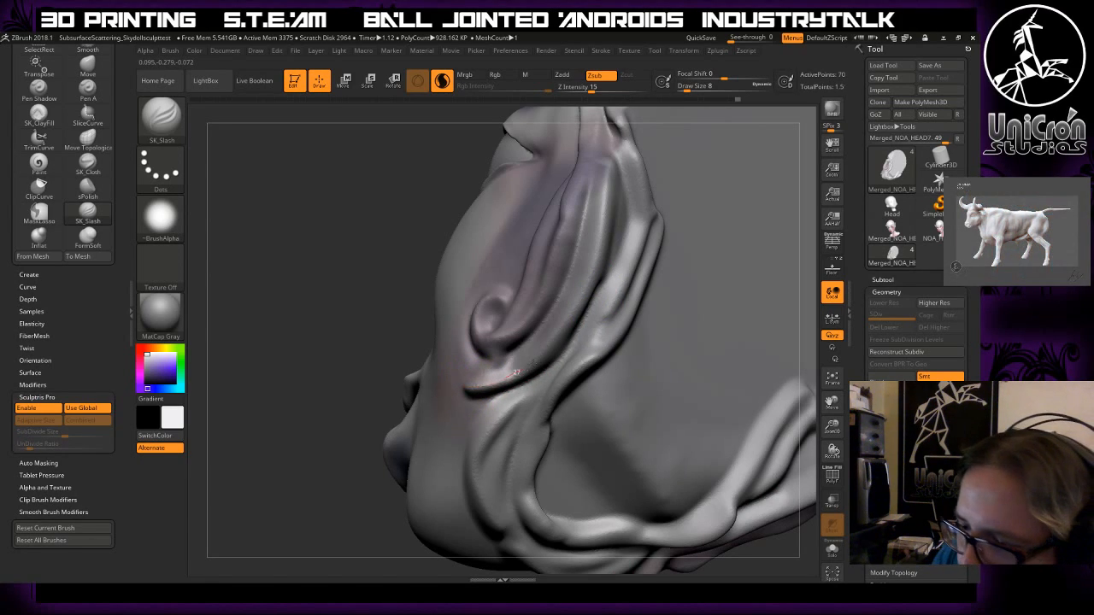
mouse_move(531, 362)
mouse_down()
mouse_move(573, 312)
mouse_move(597, 243)
mouse_move(605, 181)
mouse_move(572, 157)
mouse_up()
- Deepen the groove where the strand beneath the curl meets the jaw with SK_Slash at draw size 8
mouse_move(367, 236)
mouse_down()
mouse_move(407, 257)
mouse_move(646, 271)
mouse_move(640, 300)
mouse_move(671, 320)
mouse_move(666, 301)
mouse_move(647, 297)
mouse_up()
mouse_move(488, 379)
mouse_down()
mouse_move(489, 366)
mouse_move(468, 376)
mouse_up()
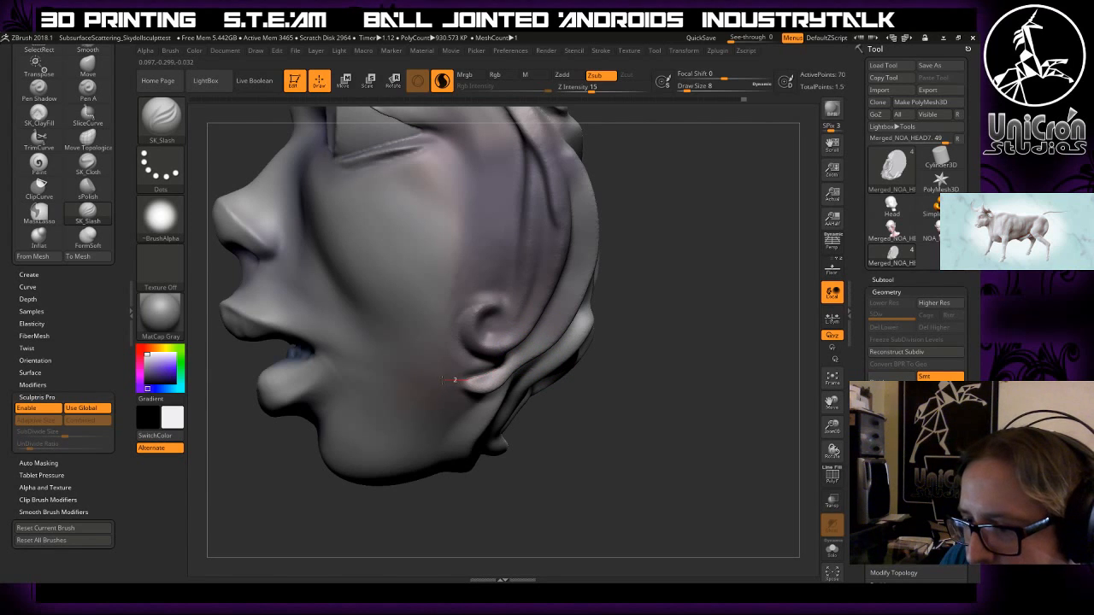
mouse_move(447, 383)
mouse_down()
mouse_move(564, 345)
mouse_move(439, 367)
mouse_up()
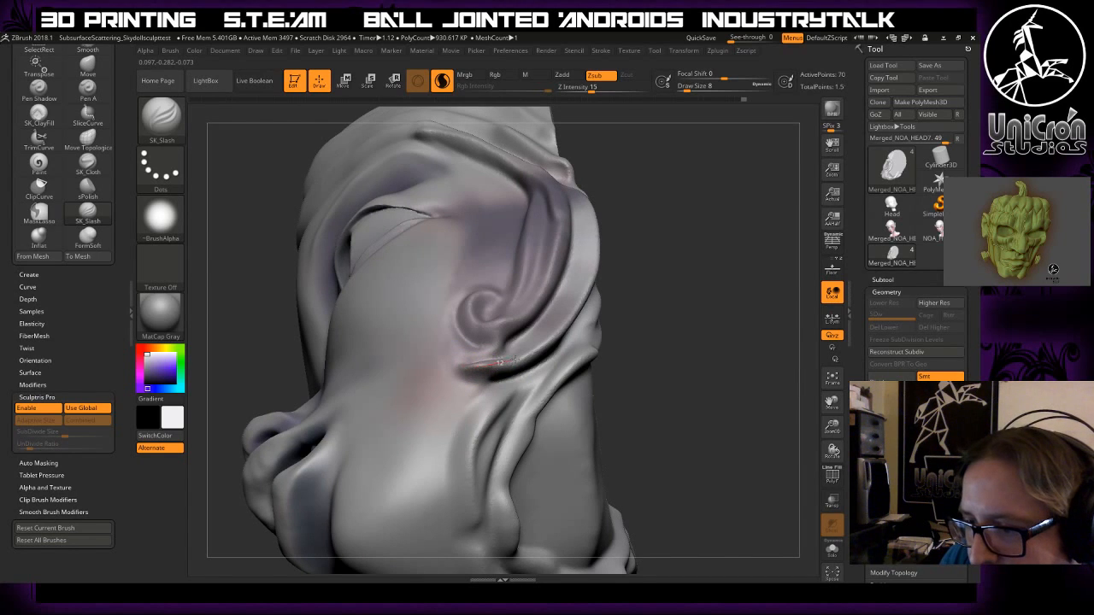
drag(706, 305, 467, 367)
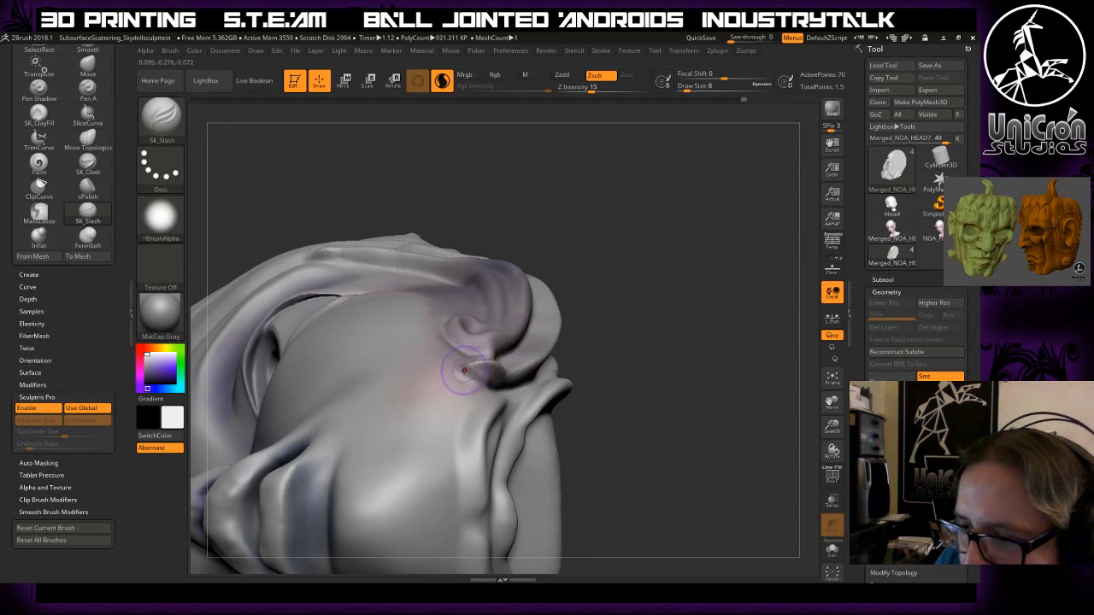
mouse_move(717, 229)
mouse_down()
mouse_move(700, 323)
mouse_move(662, 283)
mouse_move(694, 319)
mouse_move(569, 384)
mouse_up()
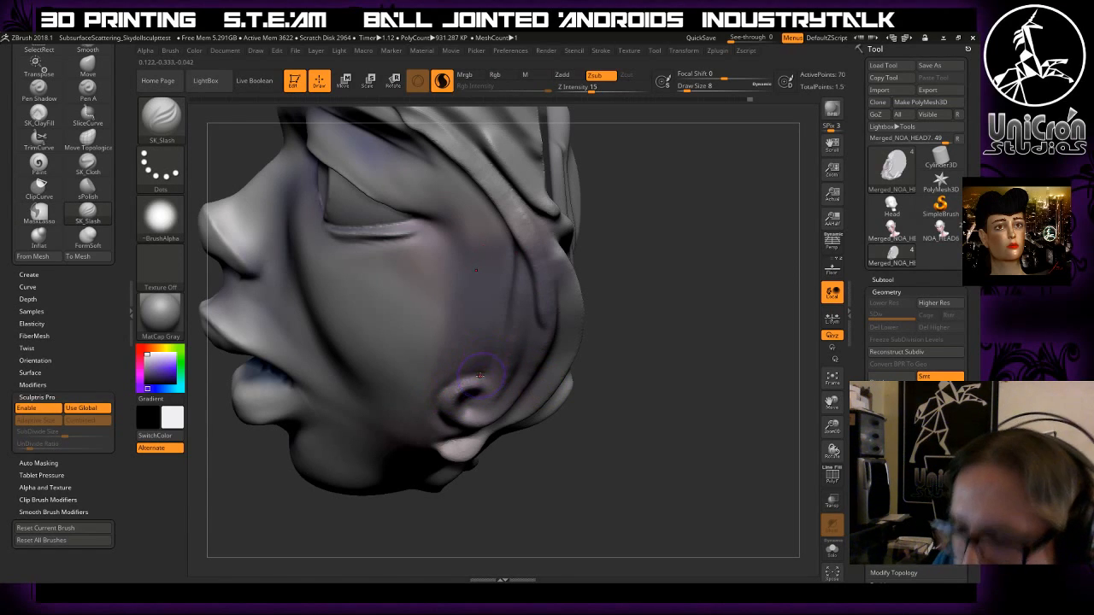
- Set the SK_Slash draw size to 4 and carve finer grooves around the curl and along the lock above it
key(space)
drag(483, 378, 464, 379)
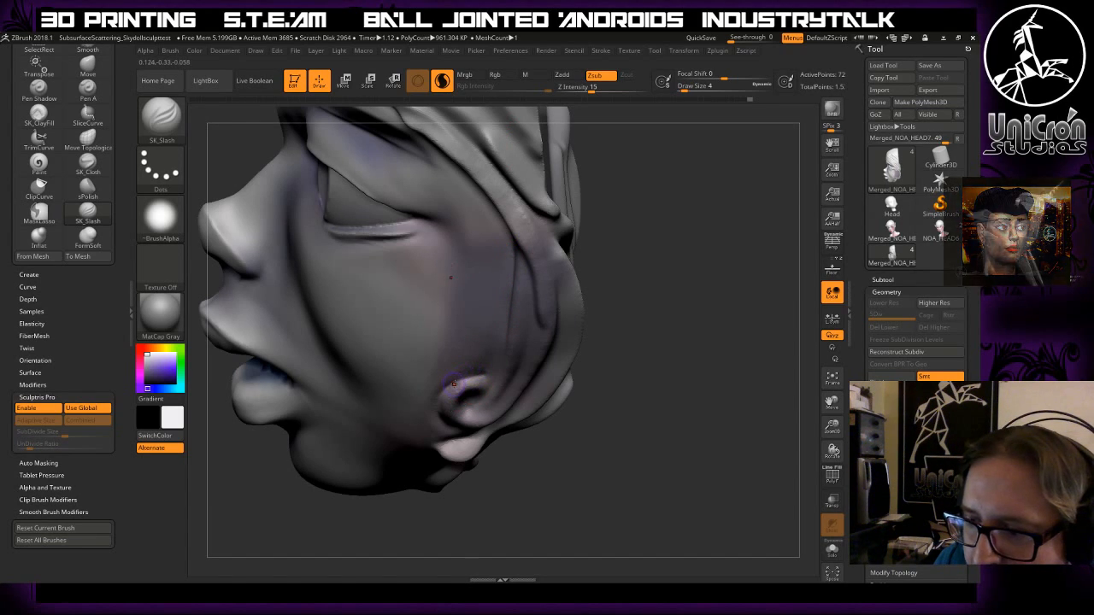
drag(619, 410, 478, 401)
drag(376, 445, 547, 419)
drag(613, 285, 634, 292)
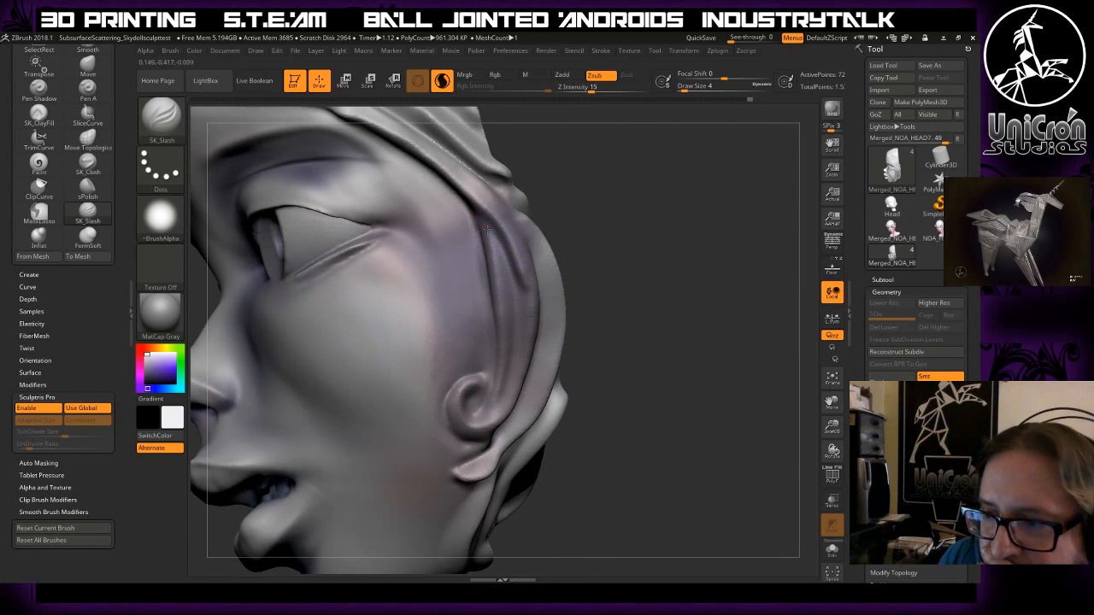
drag(513, 375, 499, 414)
drag(576, 262, 620, 452)
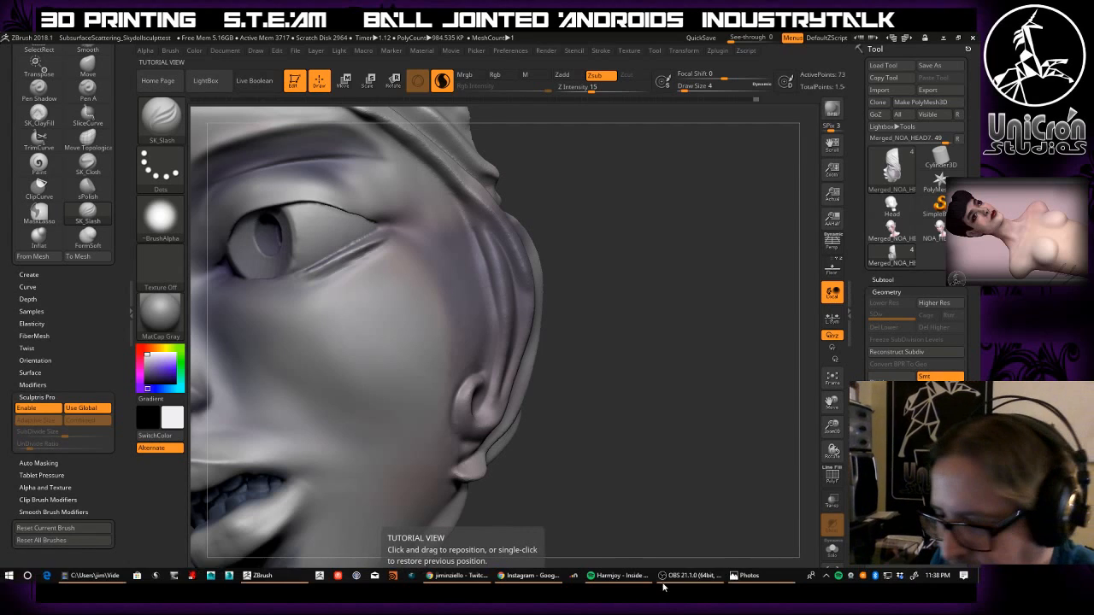
key(super)
key(Escape)
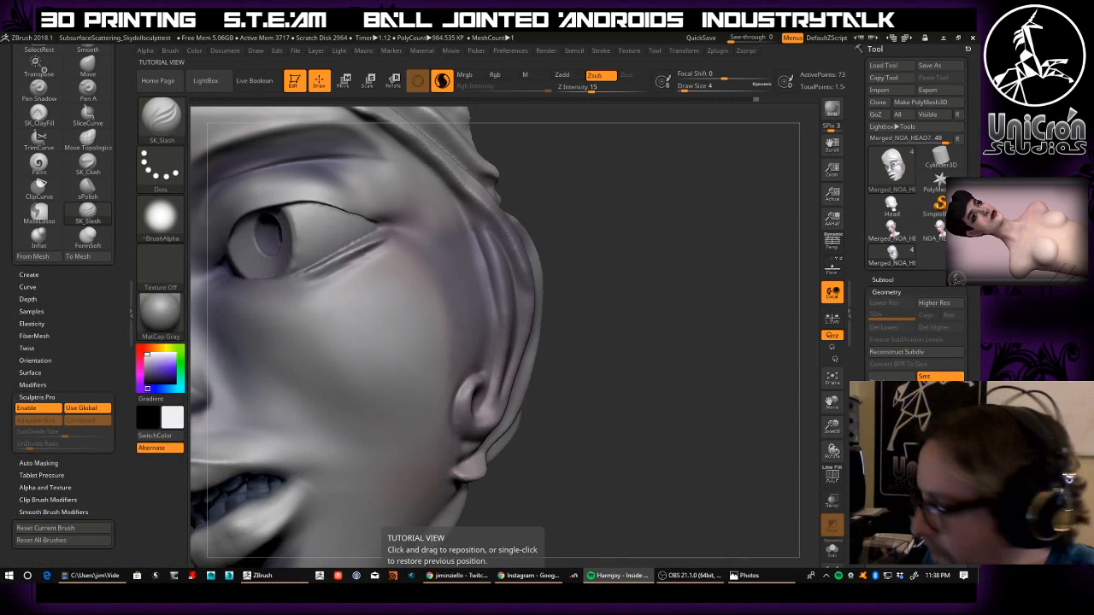
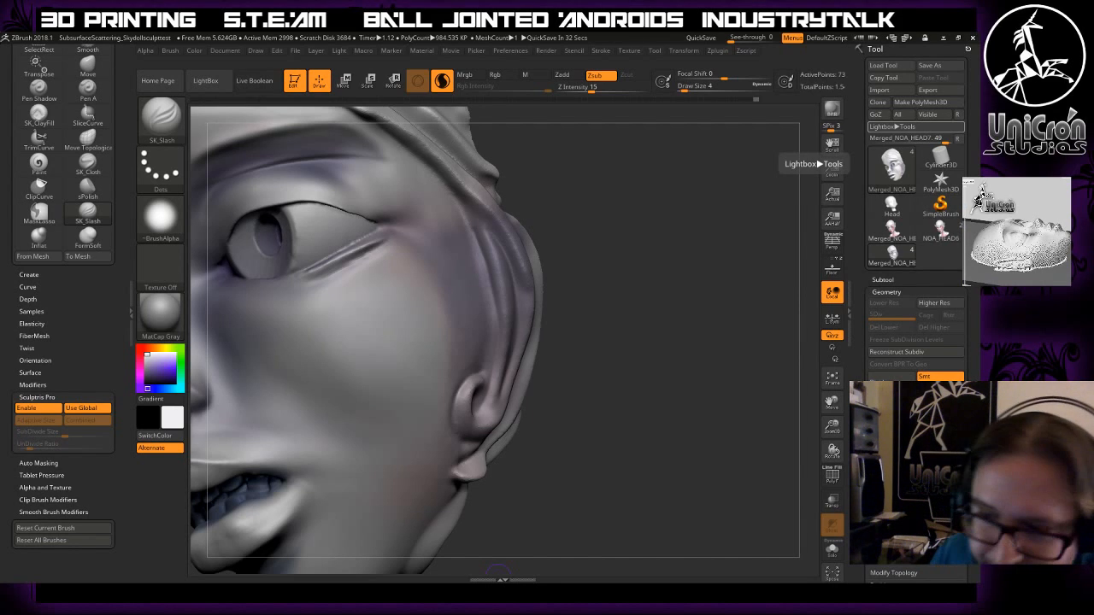
- Carve fine hair grooves with SK_Slash along the swept strands above the forehead and over the crown
mouse_move(640, 234)
mouse_down()
mouse_move(630, 237)
mouse_move(690, 261)
mouse_move(687, 216)
mouse_move(523, 222)
mouse_up()
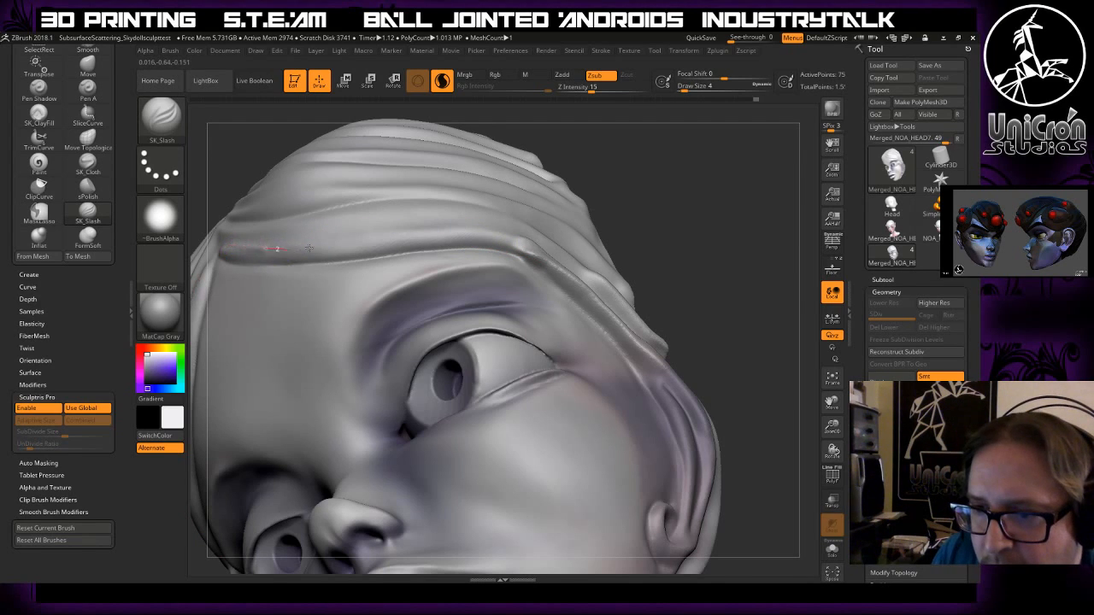
mouse_move(365, 244)
mouse_down()
mouse_move(494, 231)
mouse_move(541, 244)
mouse_up()
drag(675, 190, 624, 227)
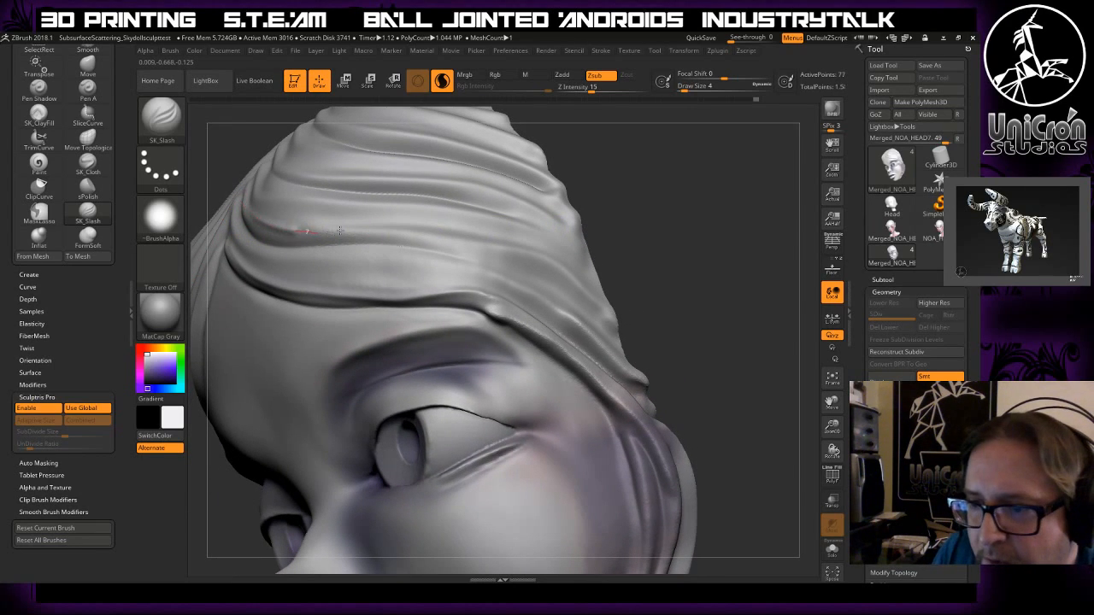
drag(443, 238, 500, 250)
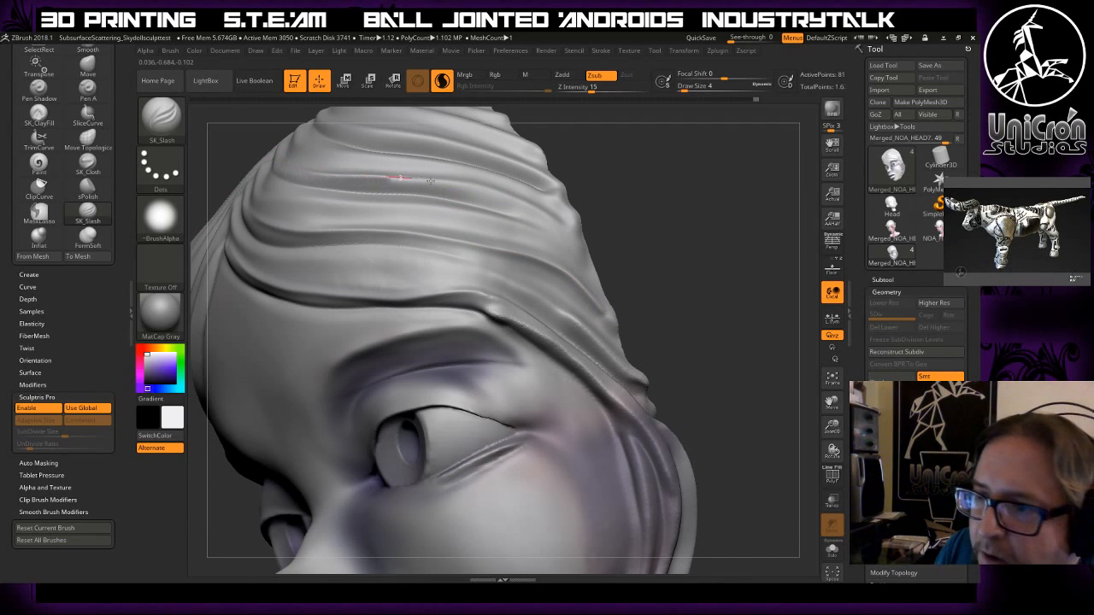
- Carve fine SK_Slash lines into the strands under the jaw and just below the curl
mouse_move(646, 257)
mouse_down()
mouse_move(723, 319)
mouse_move(686, 269)
mouse_move(695, 265)
mouse_up()
mouse_move(568, 266)
alt+mouse_down()
mouse_move(695, 271)
mouse_move(627, 277)
mouse_move(670, 269)
mouse_move(651, 266)
mouse_move(652, 287)
mouse_move(512, 278)
alt+mouse_up()
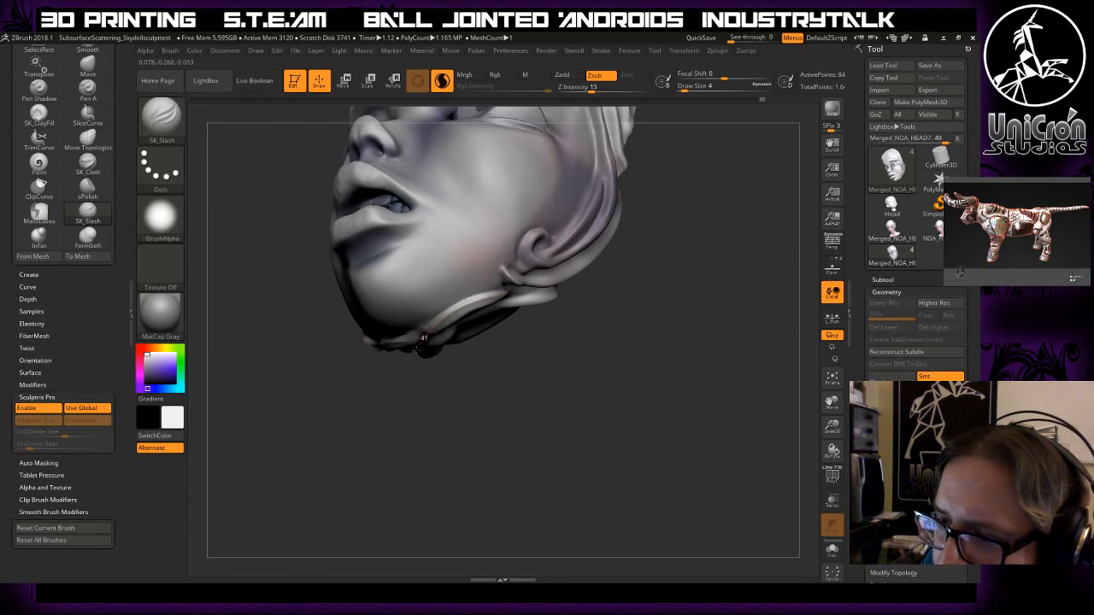
drag(569, 337, 504, 278)
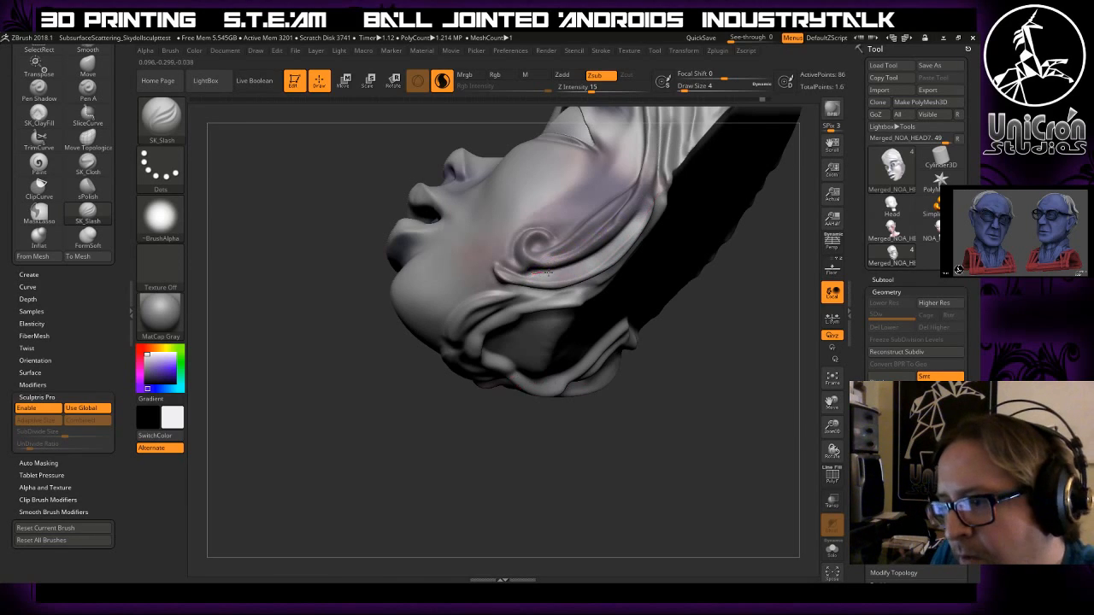
drag(639, 219, 651, 197)
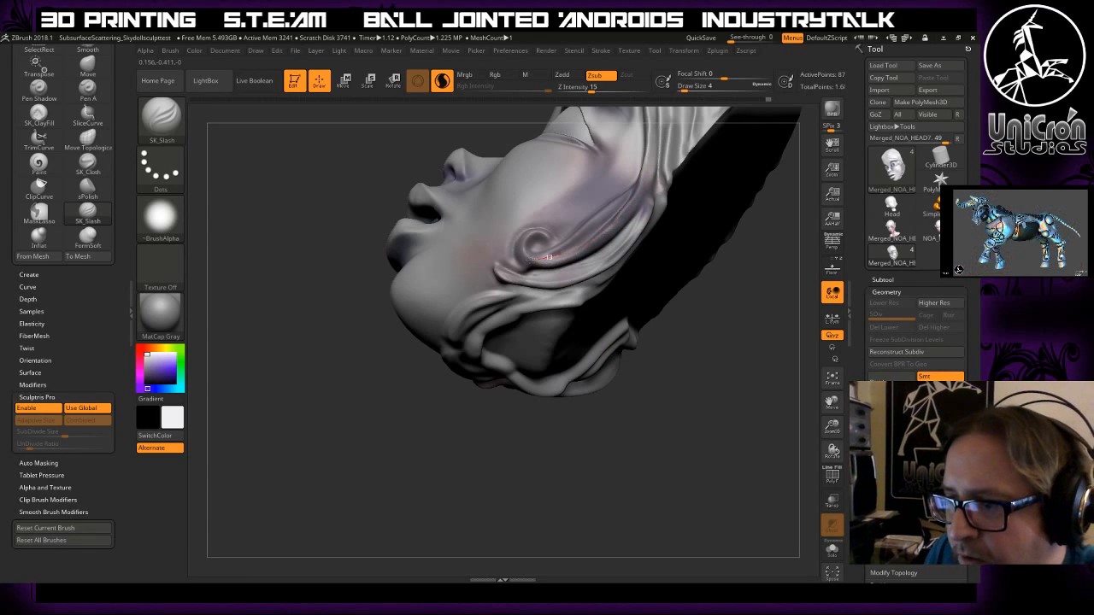
drag(511, 250, 523, 237)
- Sharpen the curl's outer edge and extend fine grooves along the lock sweeping up behind it with SK_Slash
mouse_move(675, 368)
mouse_down()
mouse_move(723, 307)
mouse_move(714, 425)
mouse_up()
mouse_move(506, 280)
mouse_down()
mouse_move(468, 269)
mouse_move(447, 320)
mouse_move(484, 338)
mouse_up()
drag(487, 265, 462, 270)
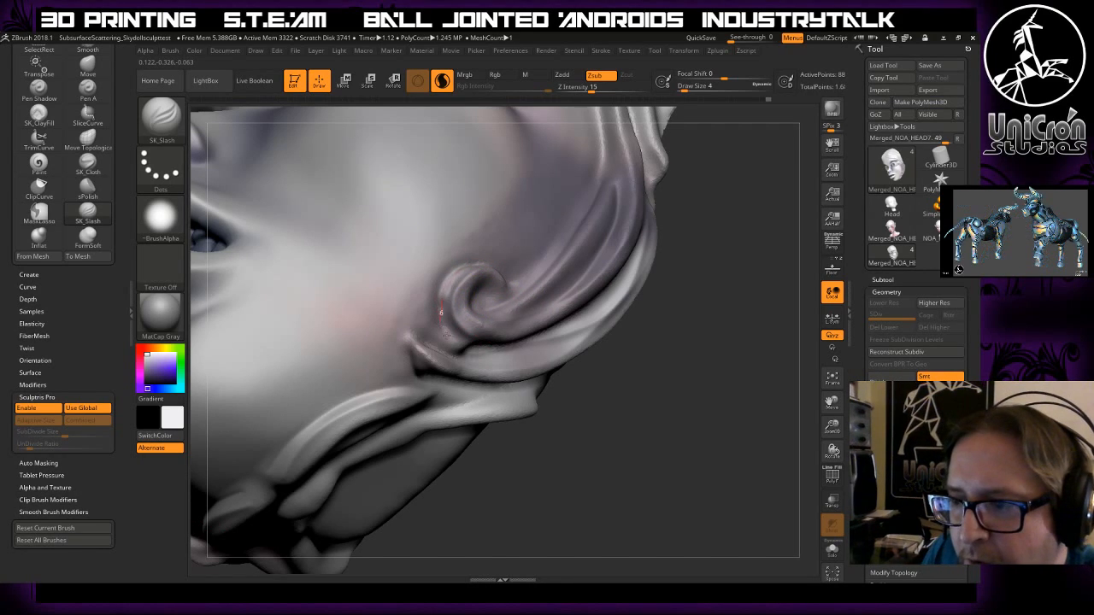
drag(462, 349, 517, 337)
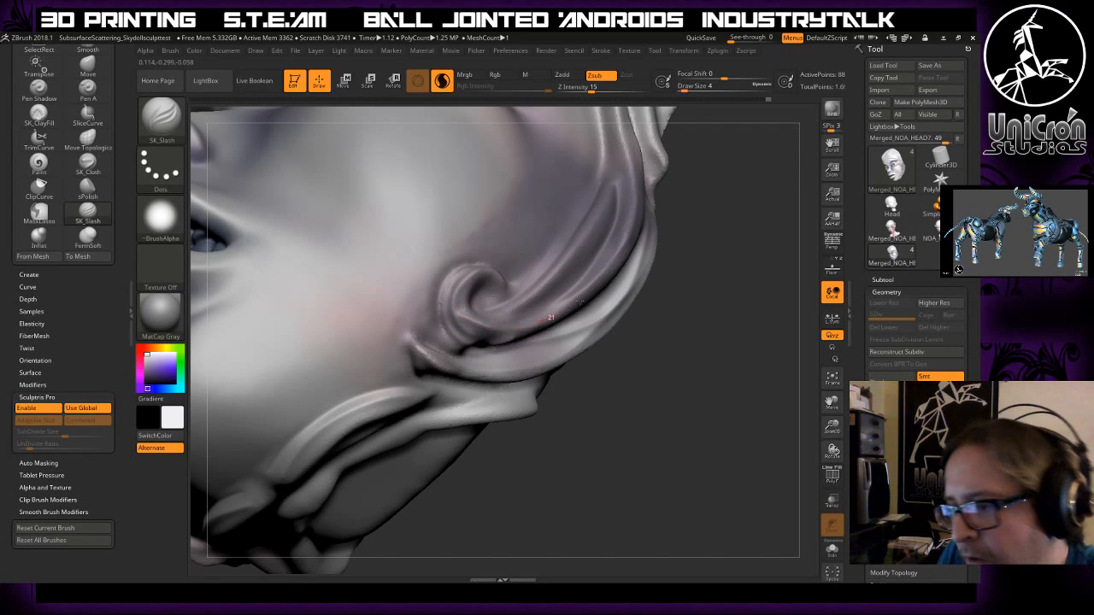
drag(602, 275, 632, 243)
alt+drag(709, 361, 671, 335)
mouse_move(594, 287)
mouse_down()
mouse_move(659, 320)
mouse_move(582, 300)
mouse_move(584, 260)
mouse_move(615, 284)
mouse_move(561, 295)
mouse_move(581, 281)
mouse_up()
- Switch to the TrimDynamic brush, turn off Sculptris Pro mode and flatten the hair strands beside the temple at draw size 9
alt+drag(585, 224, 637, 366)
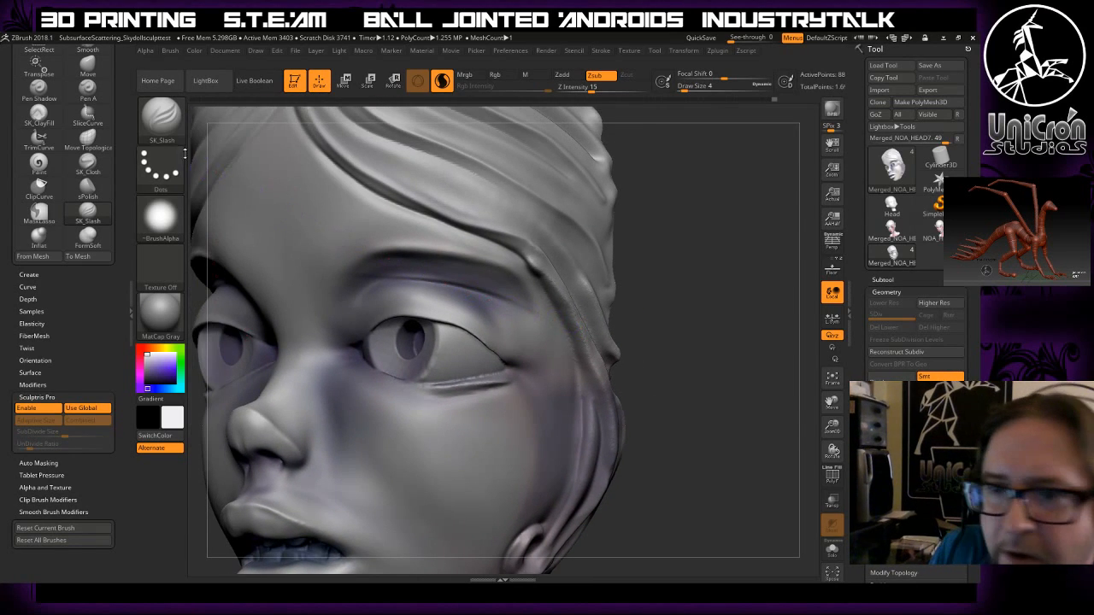
click(167, 125)
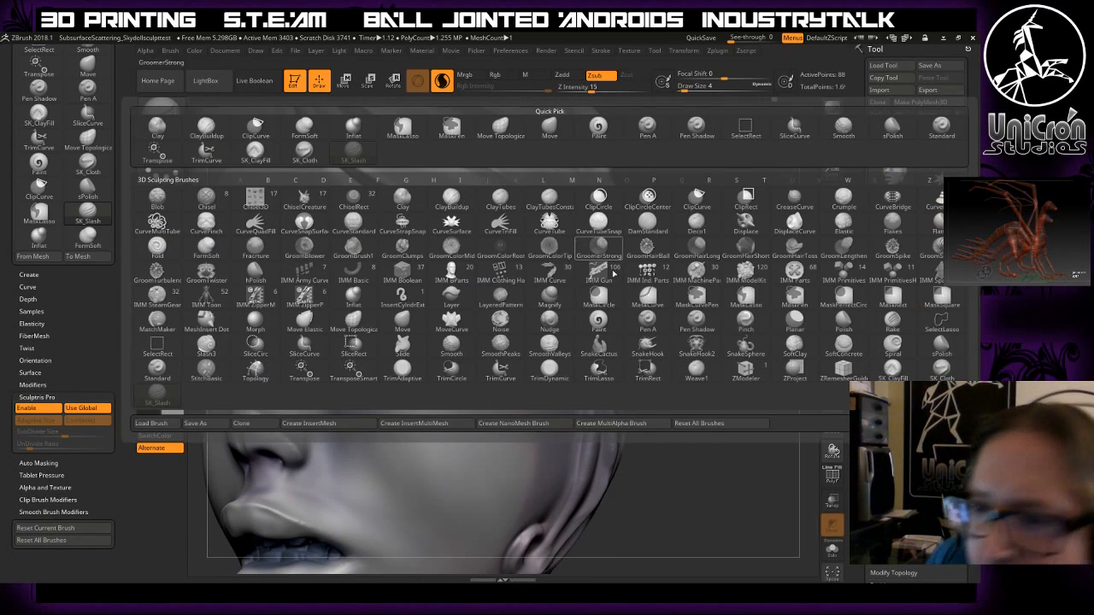
click(549, 369)
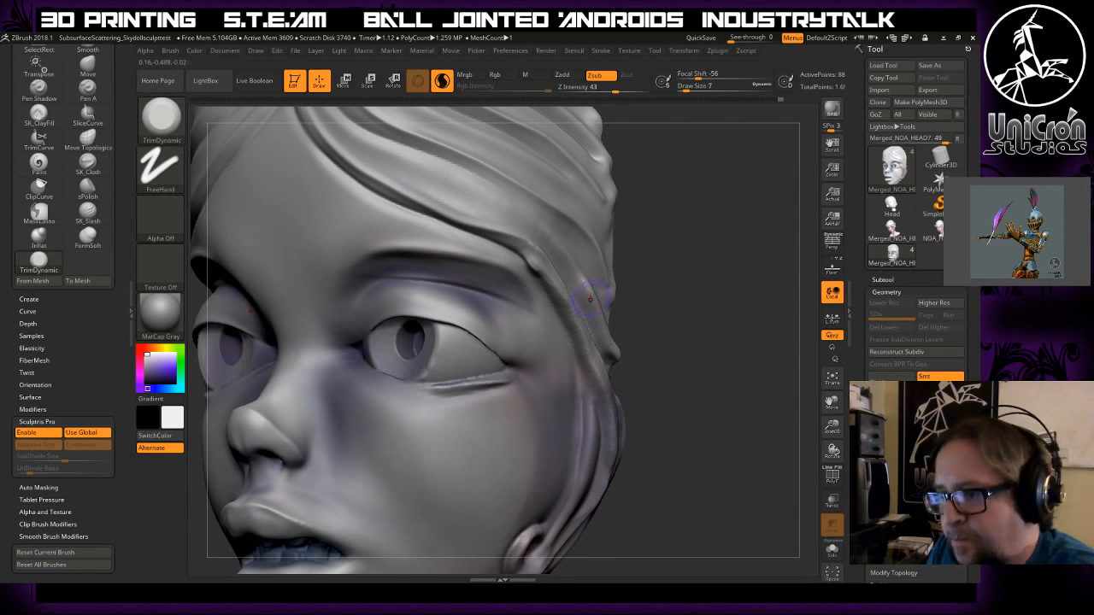
click(443, 82)
drag(666, 303, 590, 282)
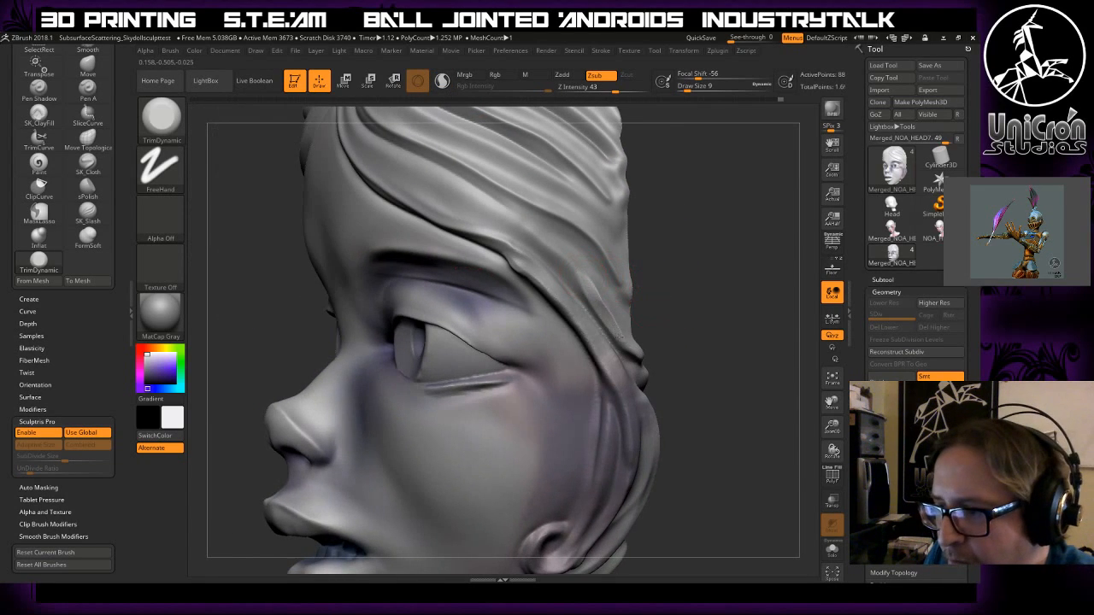
drag(699, 321, 732, 298)
drag(605, 340, 642, 266)
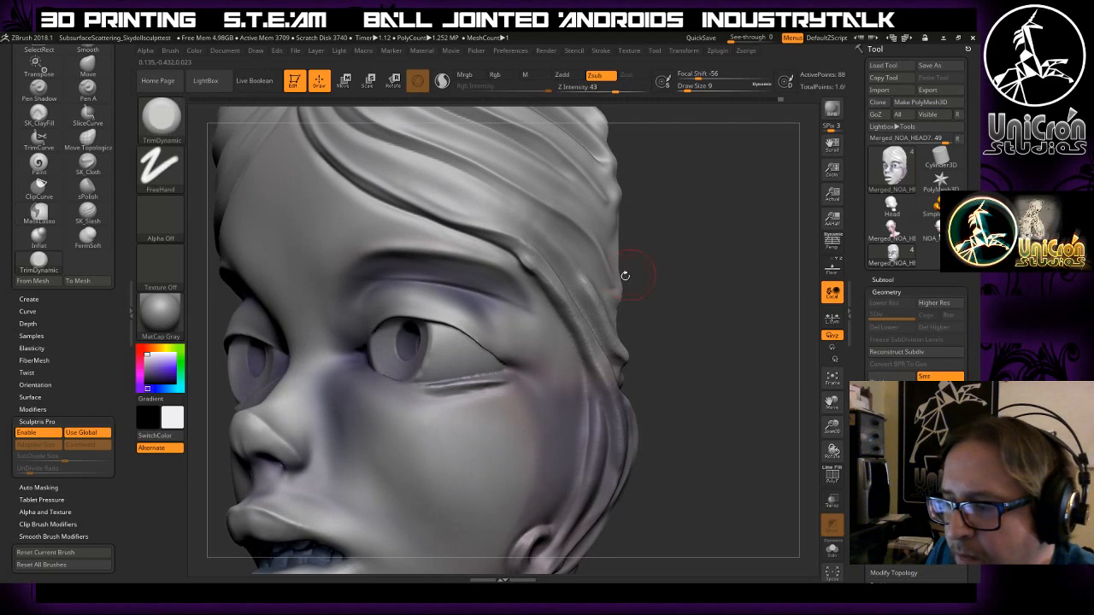
- Flatten the raised hair strands over the crown and down to the temple with TrimDynamic, and frame the whole head
mouse_move(683, 303)
mouse_down()
mouse_move(701, 237)
mouse_move(683, 283)
mouse_up()
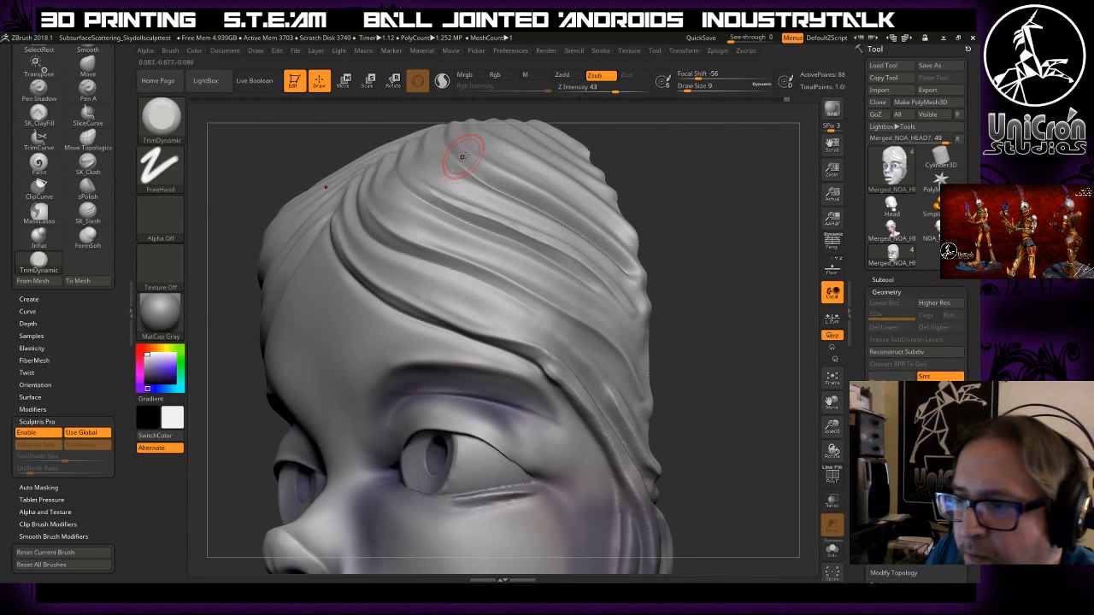
mouse_move(628, 133)
mouse_down()
mouse_move(730, 170)
mouse_move(505, 173)
mouse_up()
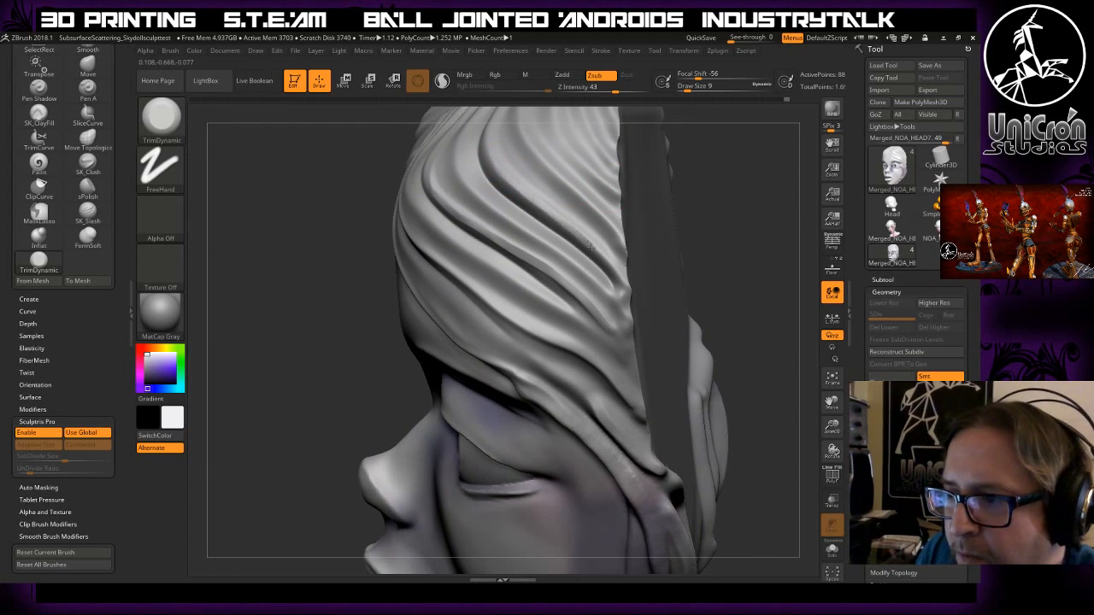
mouse_move(642, 181)
mouse_down()
mouse_move(806, 220)
mouse_move(782, 210)
mouse_up()
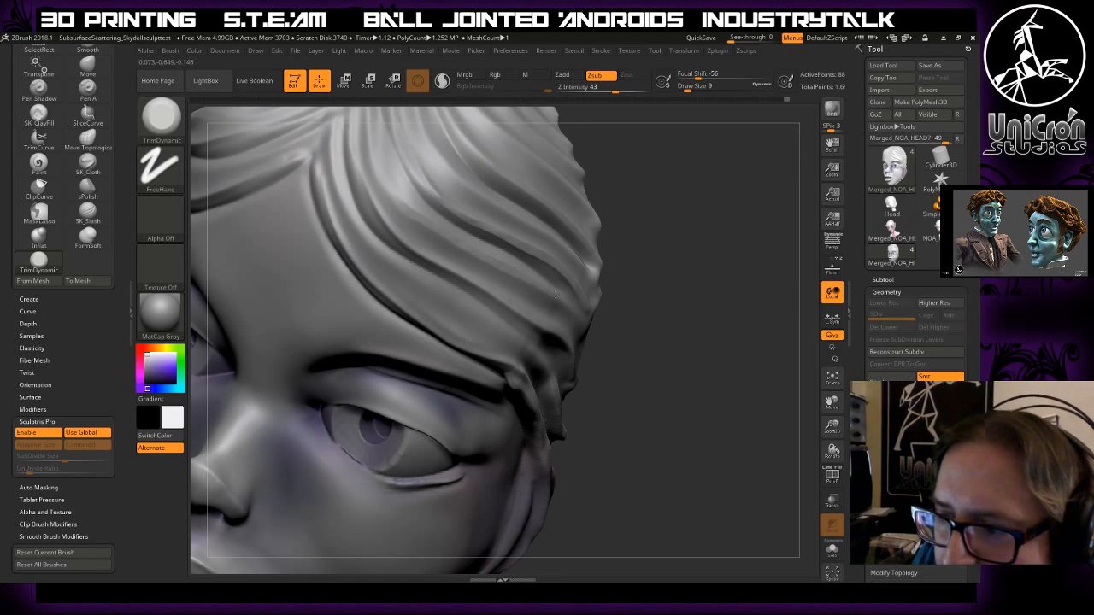
mouse_move(681, 313)
mouse_down()
mouse_move(706, 250)
mouse_move(704, 214)
mouse_move(733, 207)
mouse_up()
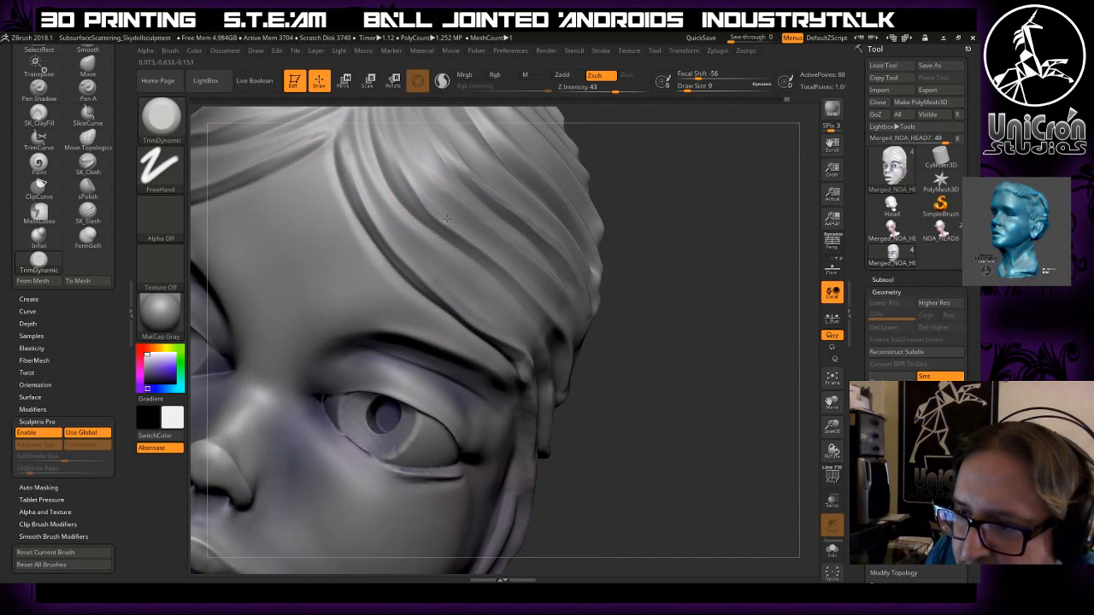
mouse_move(641, 310)
mouse_down()
mouse_move(710, 231)
mouse_move(696, 224)
mouse_up()
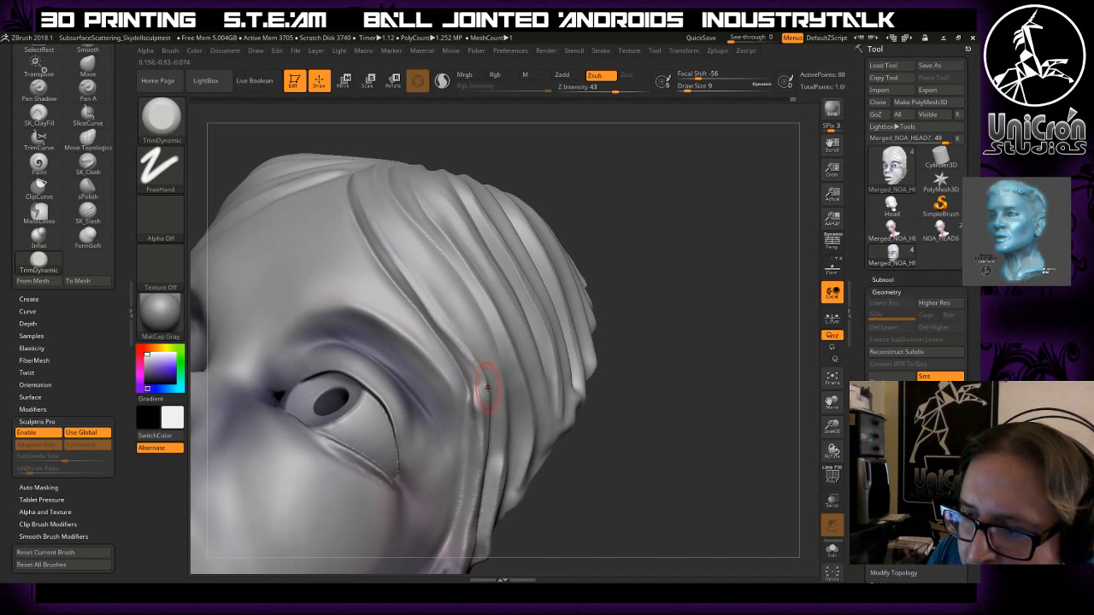
drag(716, 339, 617, 269)
alt+drag(642, 315, 664, 324)
key(f)
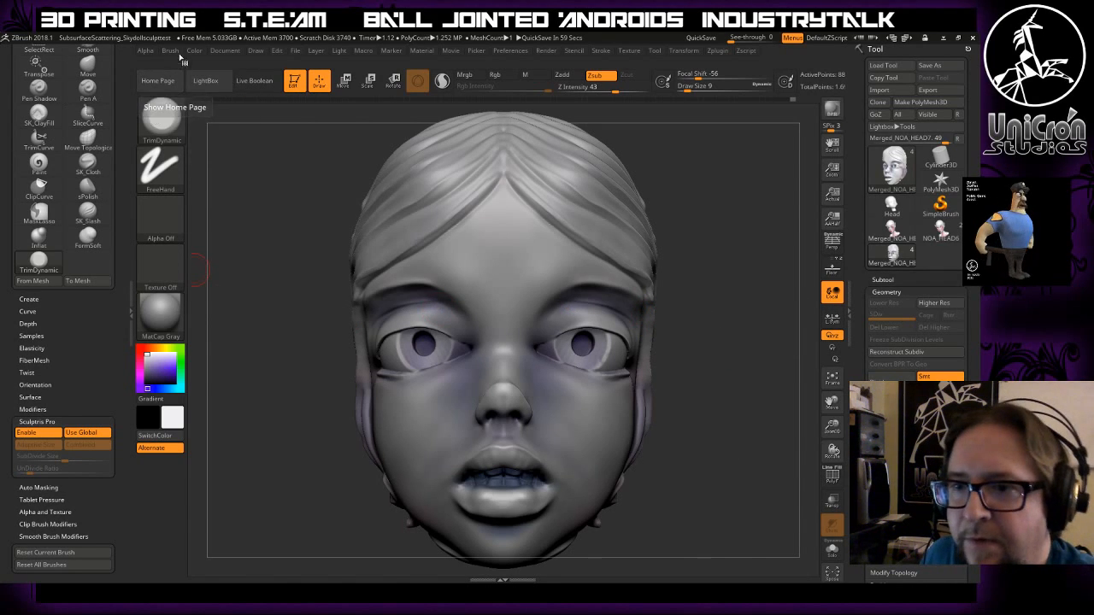
- Create a new InsertMesh brush from the active head mesh
click(158, 125)
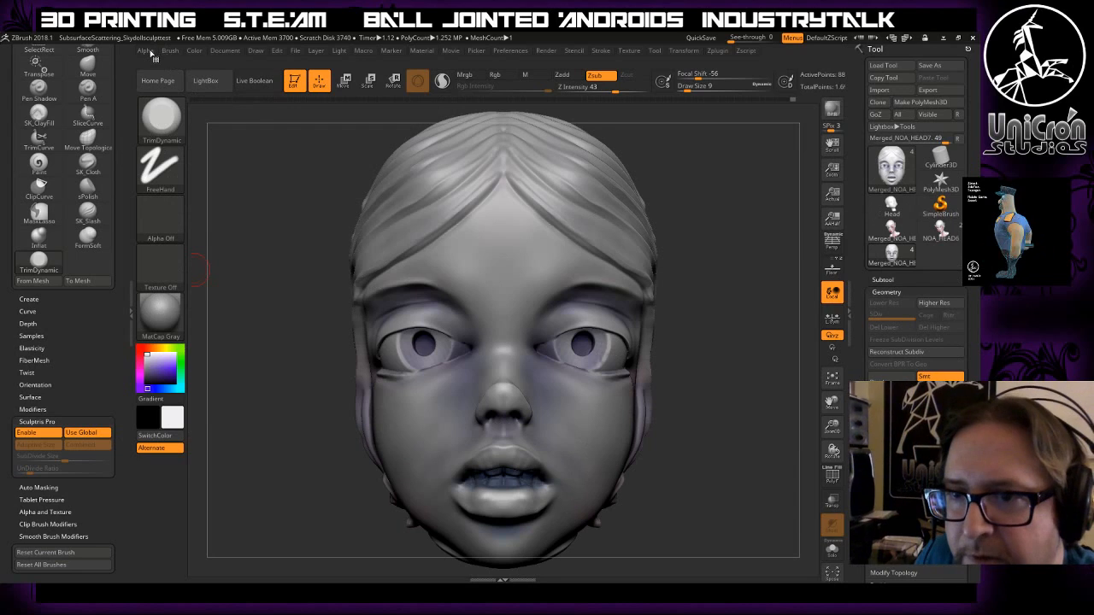
click(170, 51)
click(191, 457)
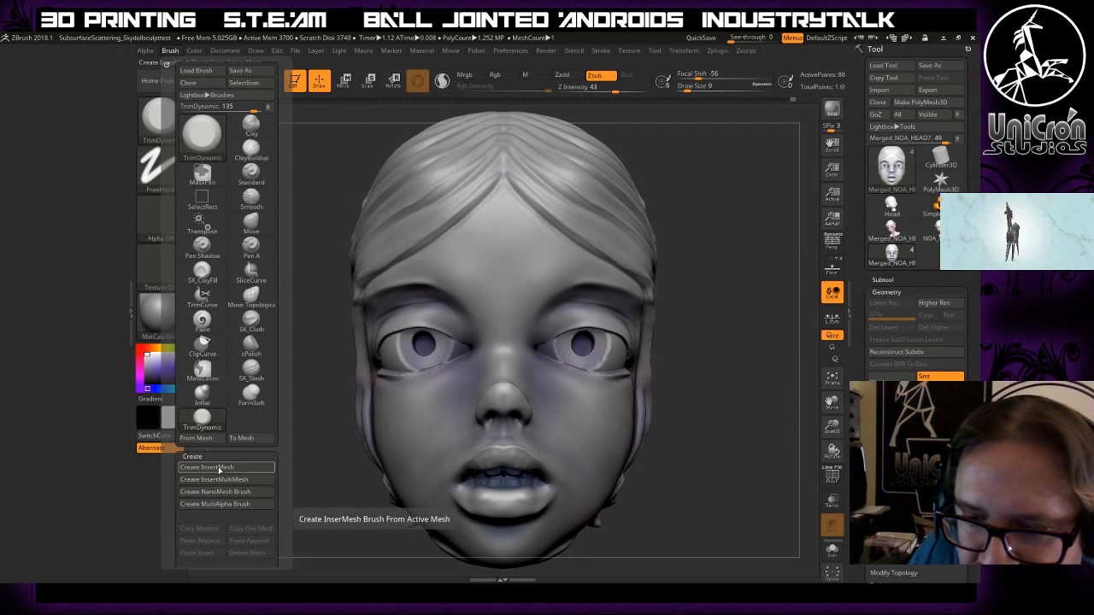
click(220, 468)
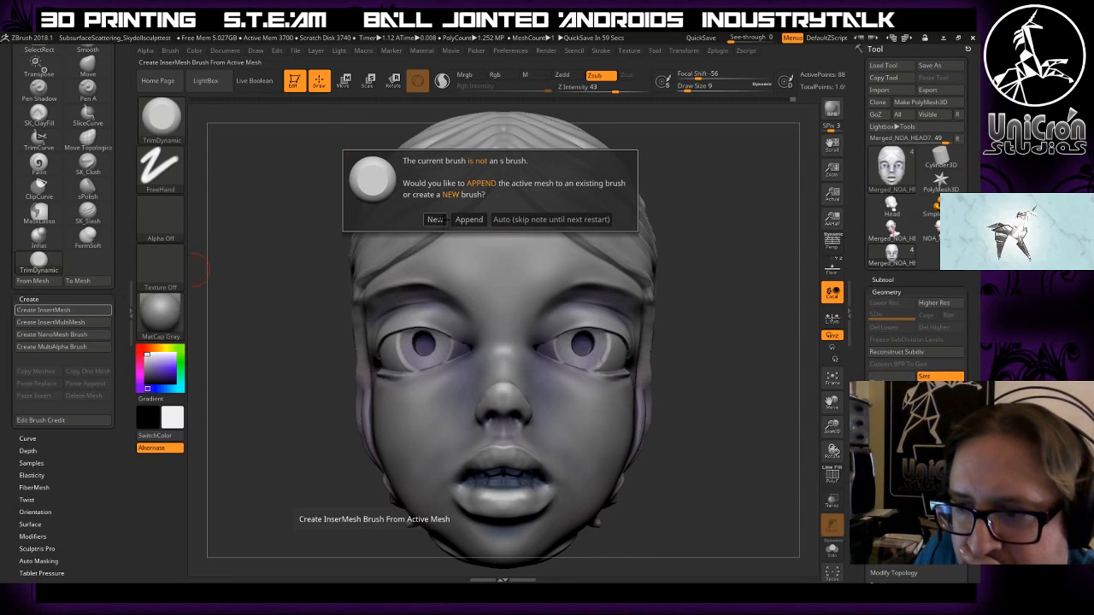
click(435, 220)
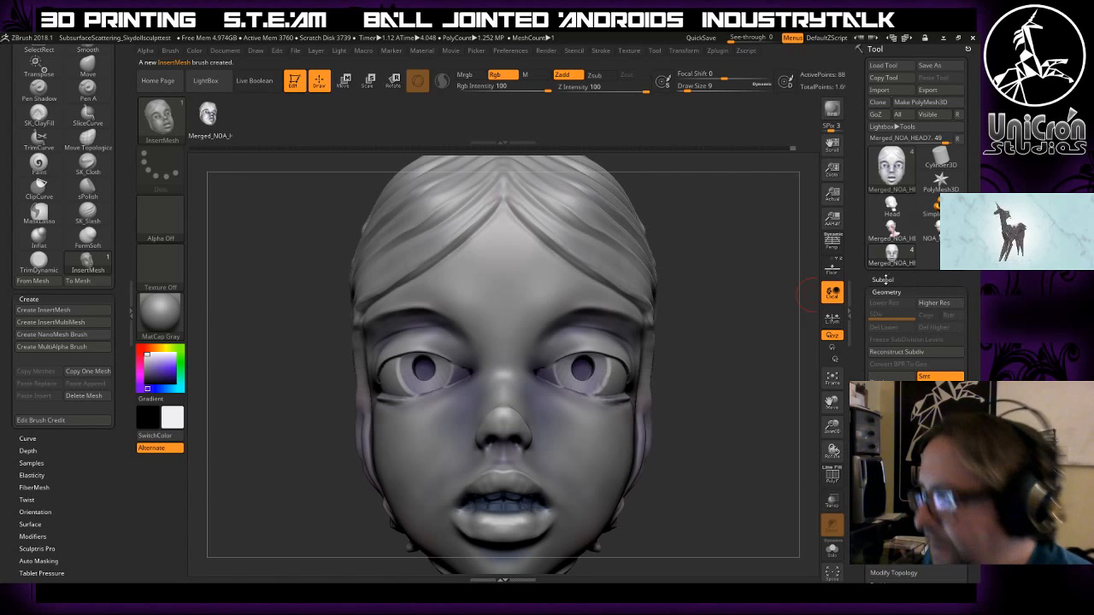
- Save the head InsertMesh brush as a brush preset named IMSingNoaGodFac in the VoxelPrinting_Experiments folder
click(883, 279)
mouse_move(888, 342)
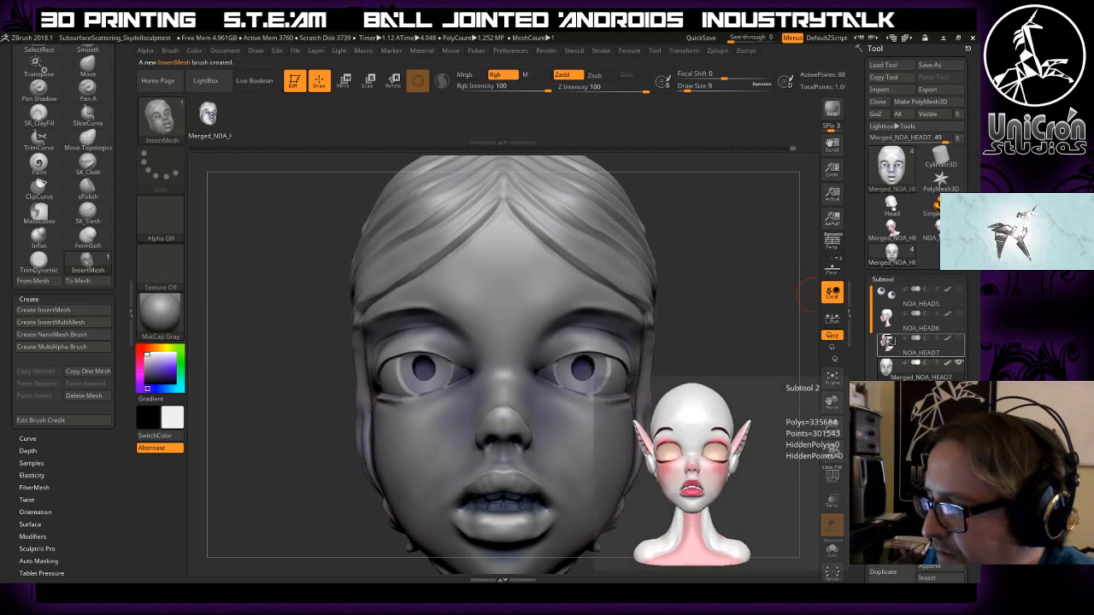
click(171, 51)
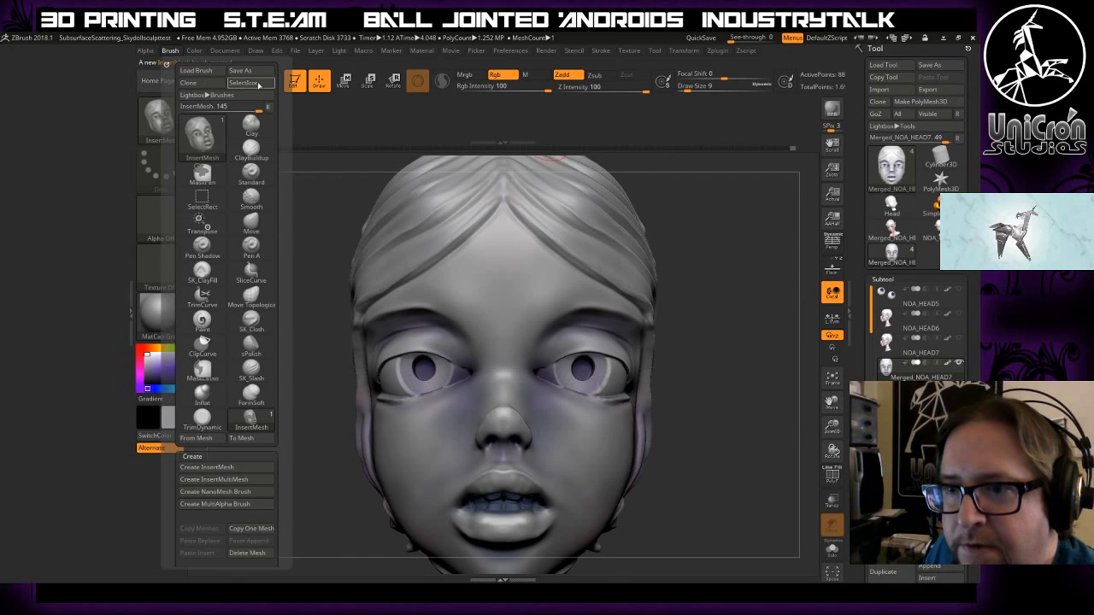
click(240, 70)
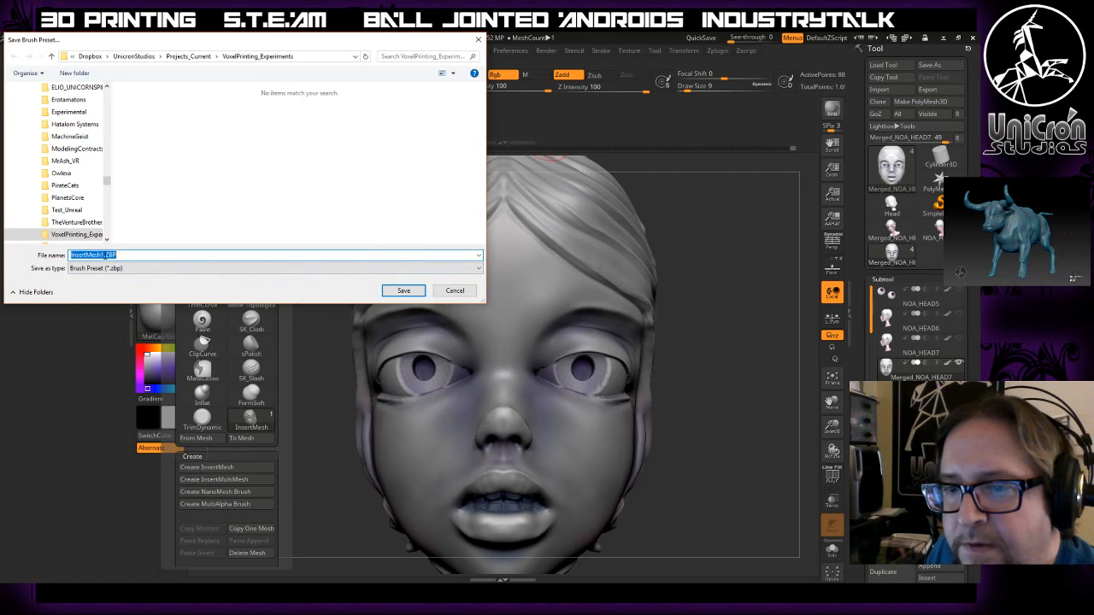
drag(104, 255, 51, 258)
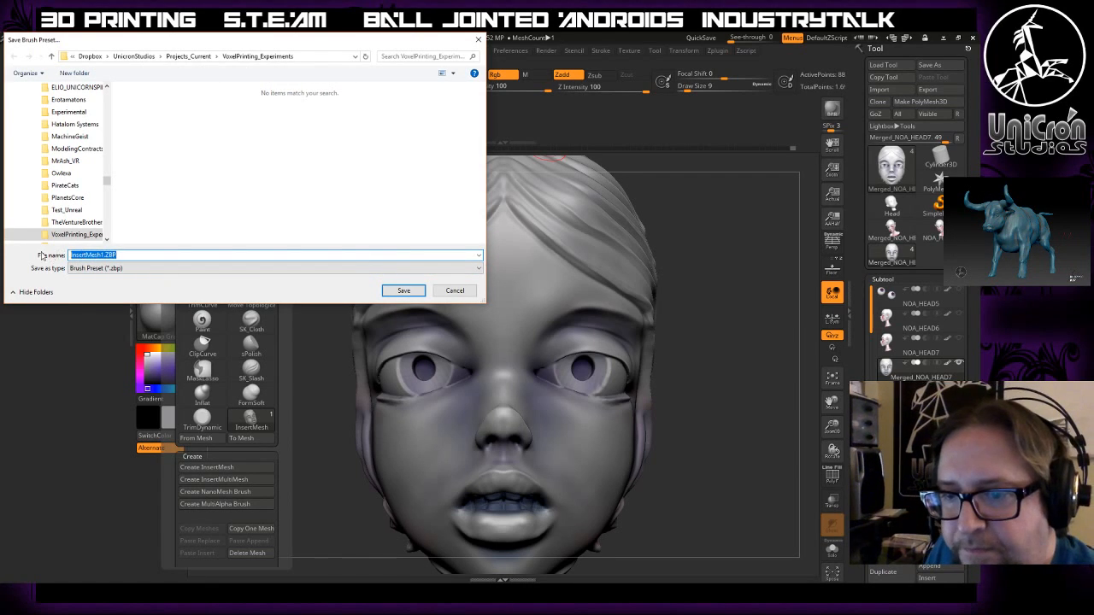
key(Left)
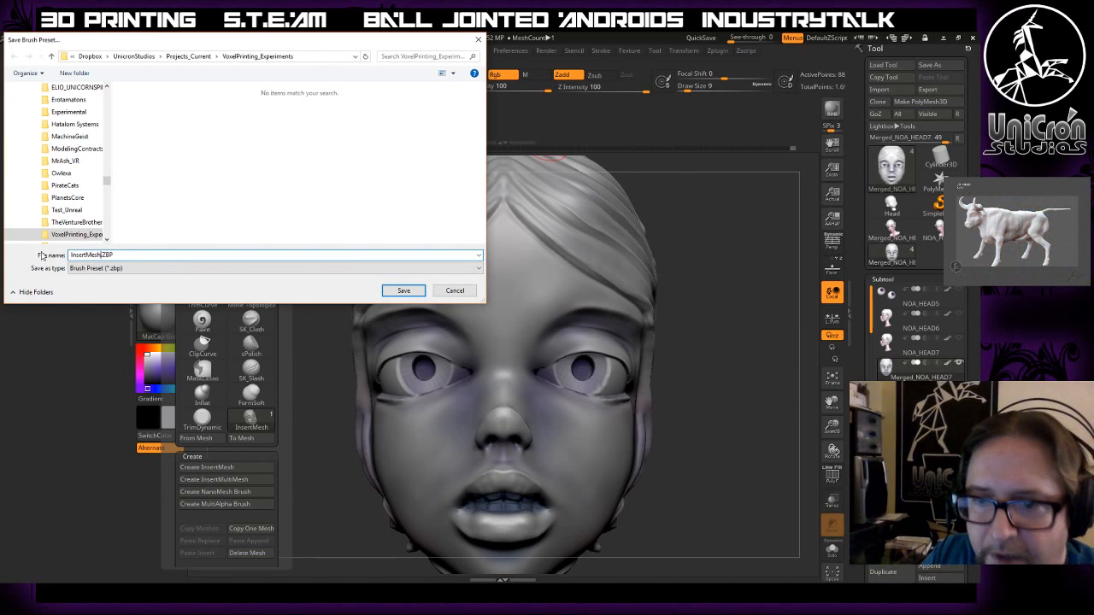
key(BackSpace)
key(BackSpace)
key(BackSpace)
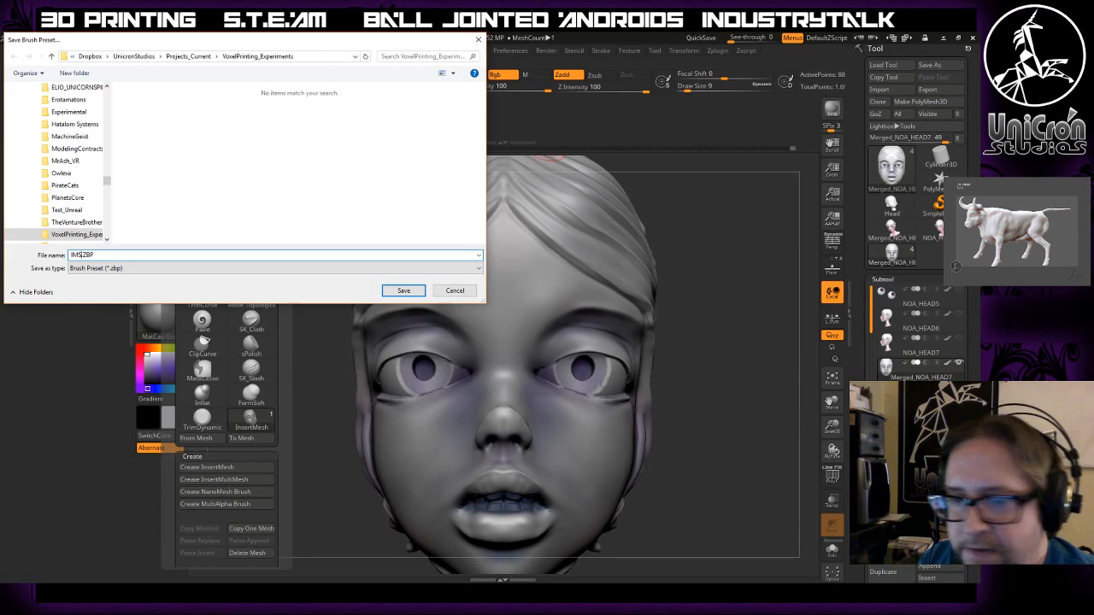
text(gNoaGodFac)
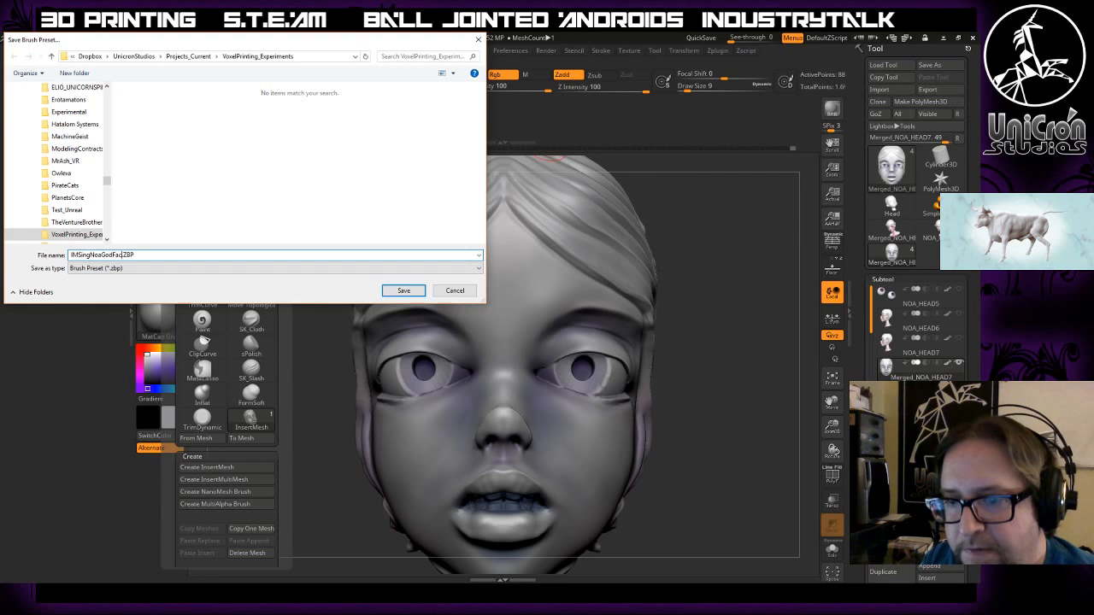
key(Return)
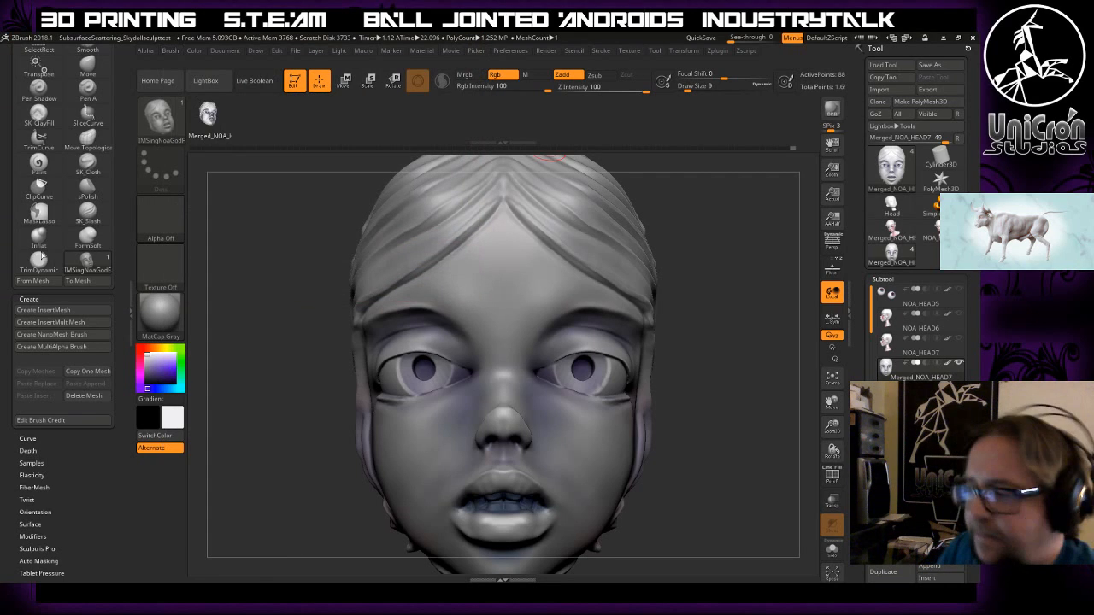
- Hide the merged head, show the NOA_HEAD5 and NOA_HEAD6 subtools, and make the NOA_HEAD6 bust active
mouse_move(733, 334)
mouse_down()
mouse_move(716, 342)
mouse_move(737, 374)
mouse_move(781, 383)
mouse_up()
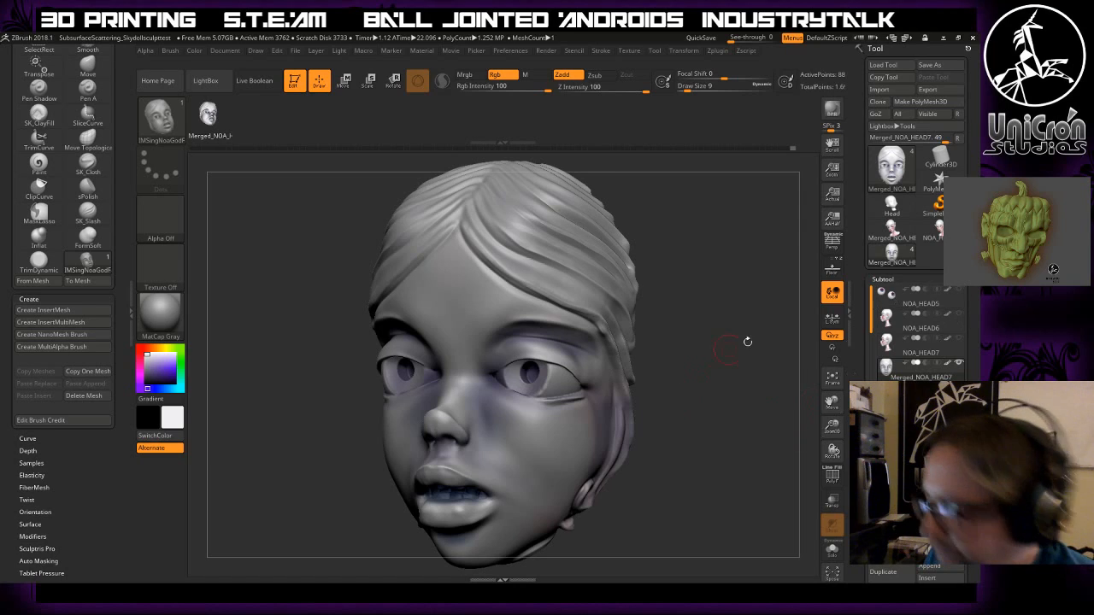
drag(300, 190, 338, 180)
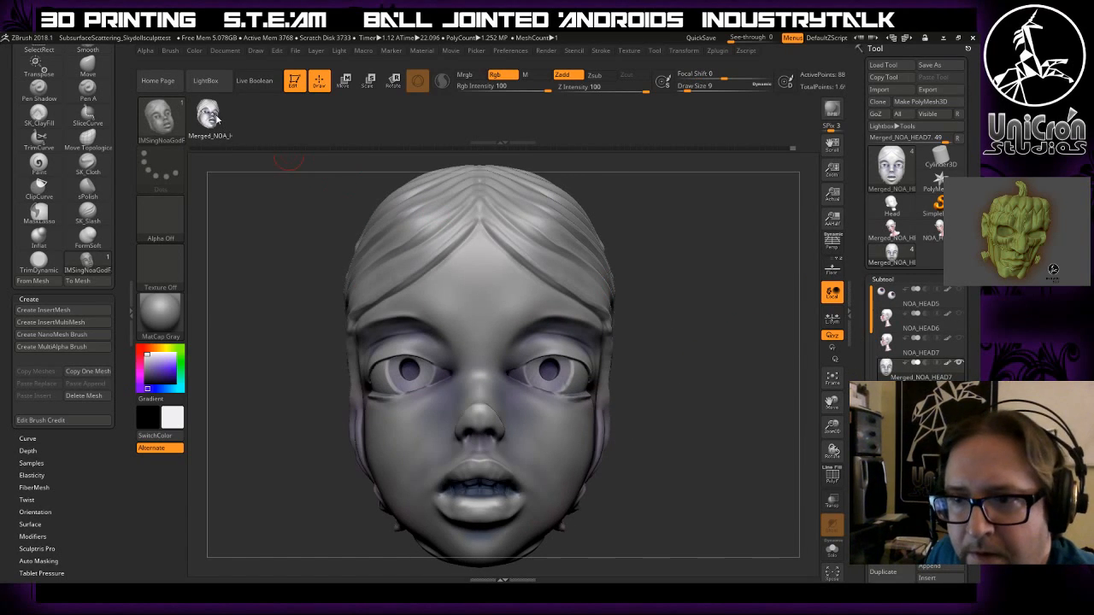
click(887, 346)
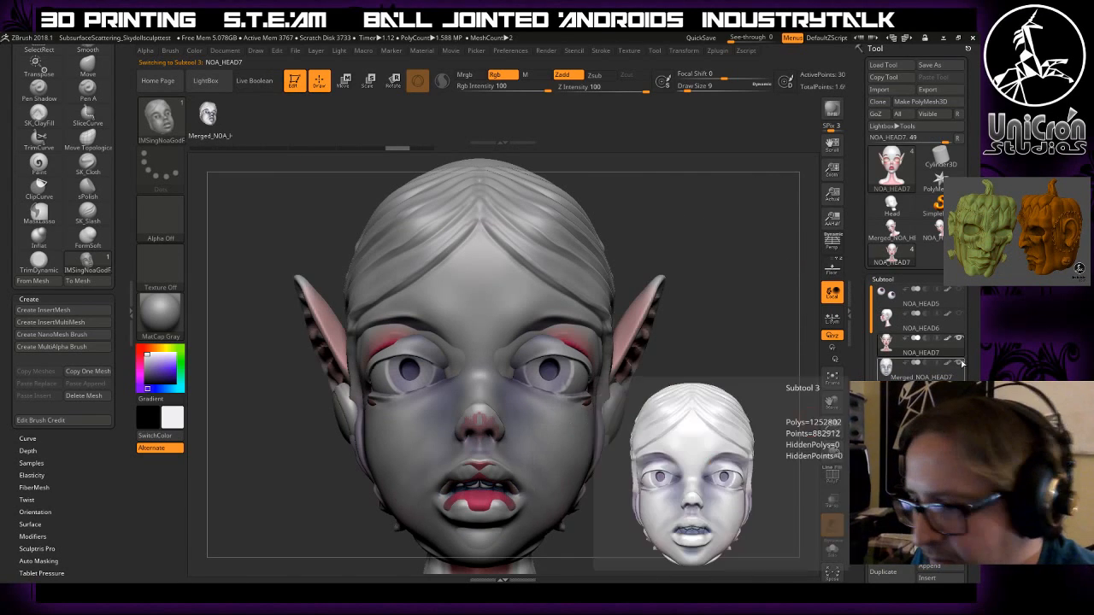
click(922, 318)
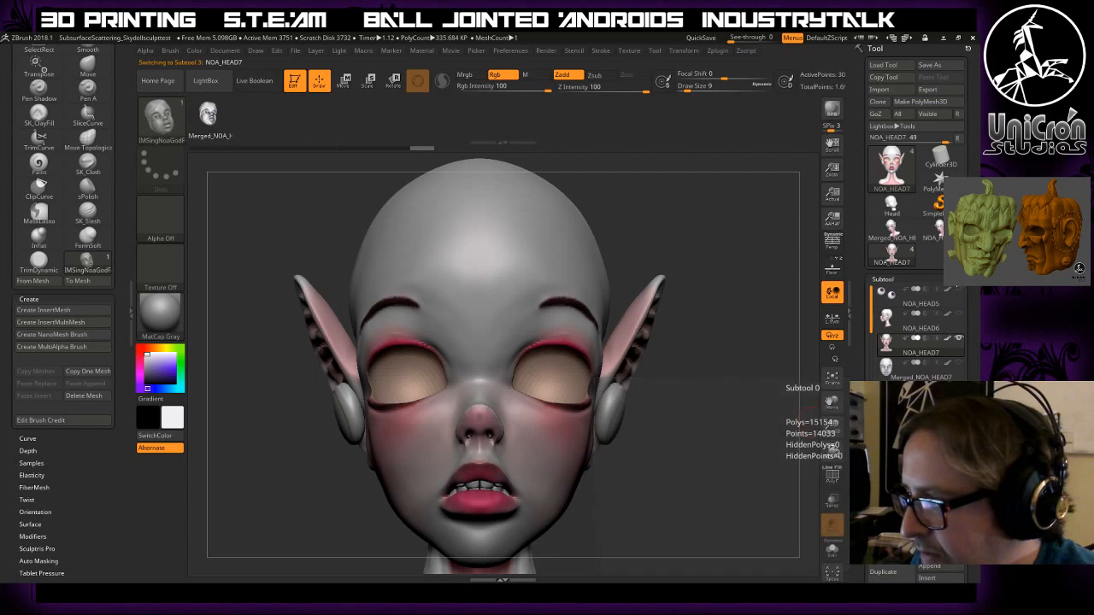
click(958, 290)
click(959, 316)
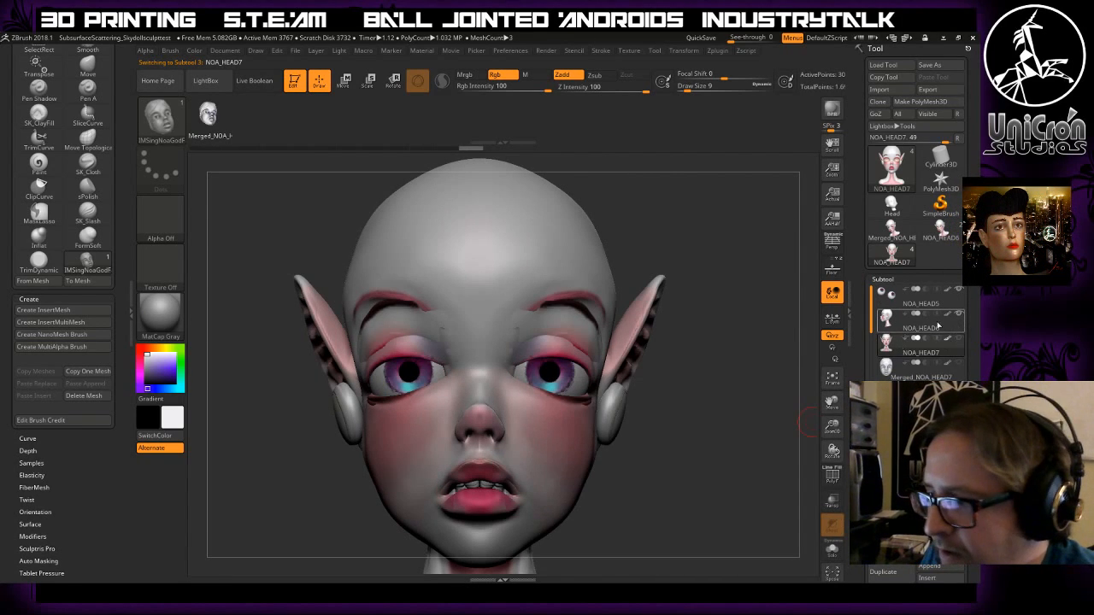
click(895, 327)
drag(721, 358, 715, 360)
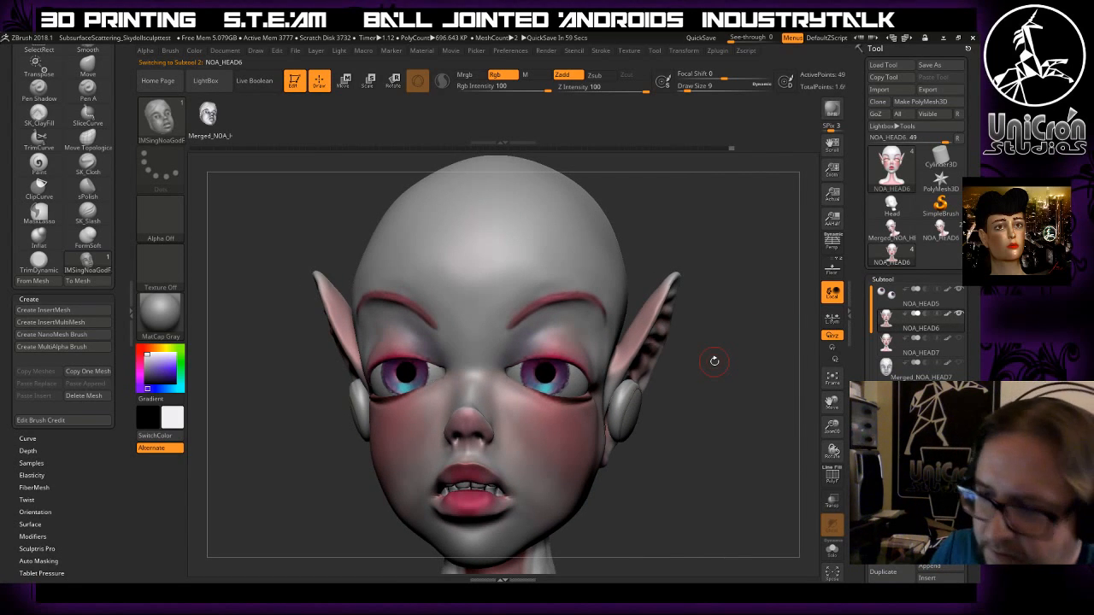
alt+drag(716, 296, 648, 266)
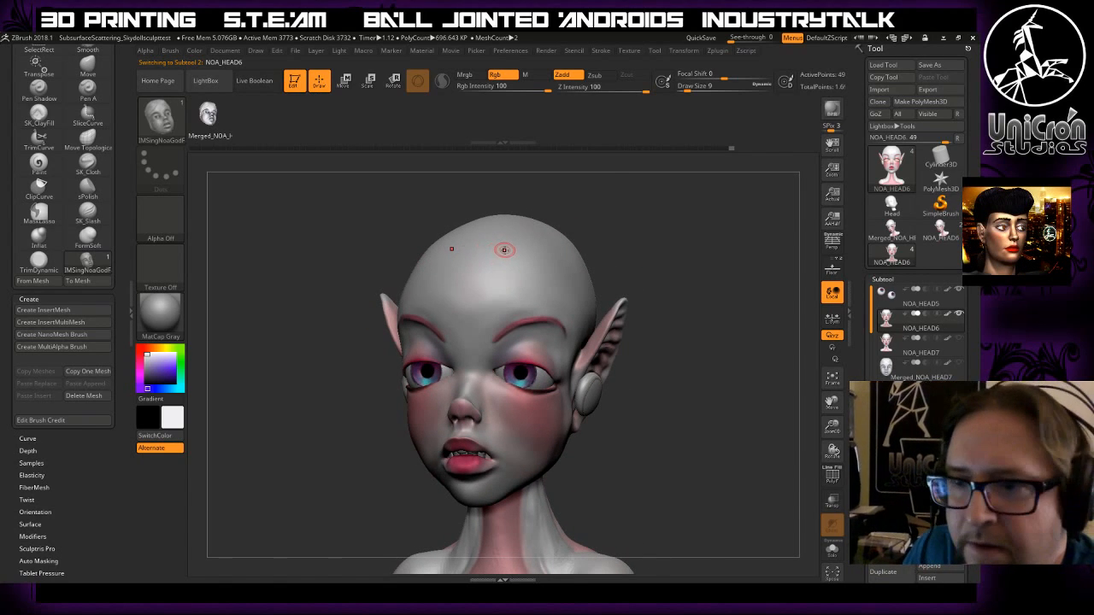
- Try inserting the head mesh on the NOA_HEAD6 bust's forehead with the new InsertMesh brush, and undo the insertions
drag(537, 239, 498, 298)
key(ctrl+z)
drag(503, 259, 501, 327)
mouse_move(618, 211)
mouse_down()
mouse_move(640, 224)
mouse_move(663, 282)
mouse_move(649, 228)
mouse_move(590, 247)
mouse_move(646, 243)
mouse_move(652, 311)
mouse_move(658, 226)
mouse_up()
key(ctrl)
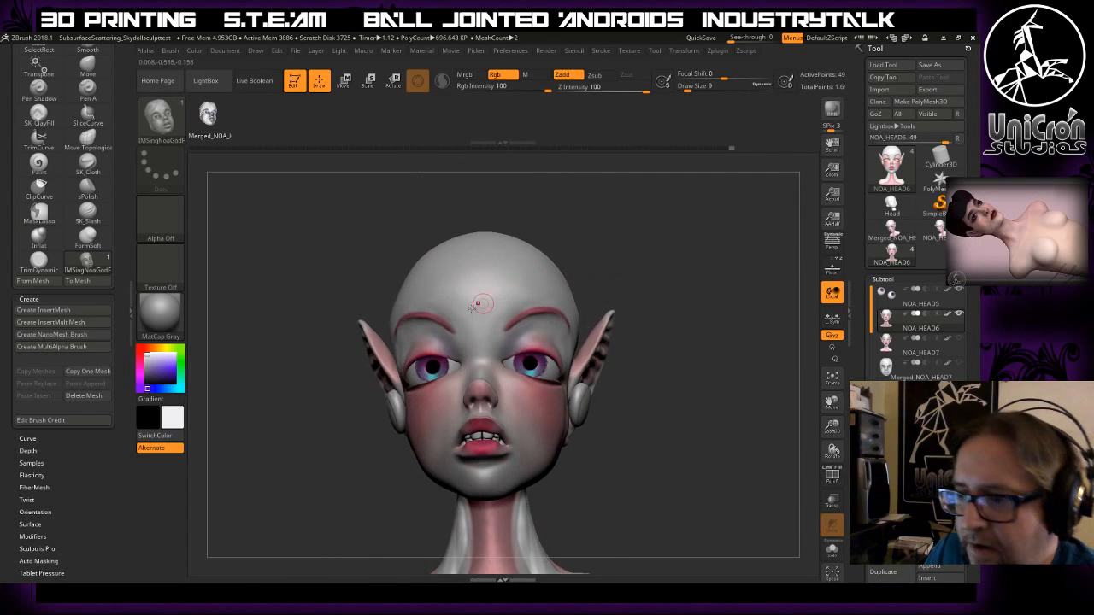
drag(483, 317, 484, 326)
mouse_move(723, 403)
mouse_down()
mouse_move(694, 407)
mouse_move(740, 402)
mouse_up()
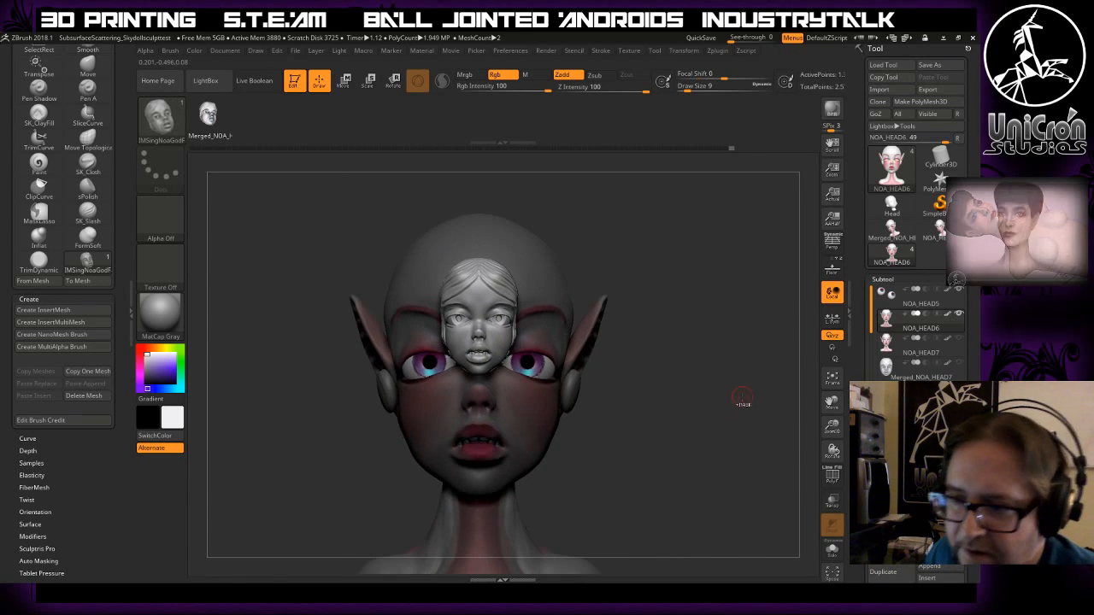
key(ctrl+z)
drag(722, 292, 807, 311)
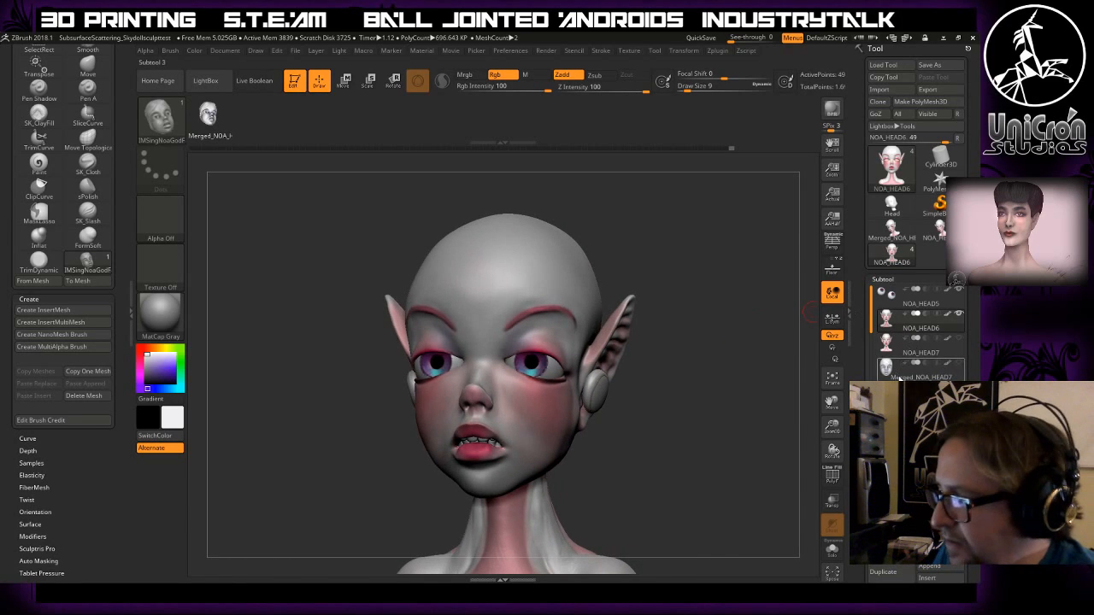
- Save the project over the existing SubsurfaceScattering_Skydollsculpttest.ZPR file
alt+drag(667, 315, 623, 263)
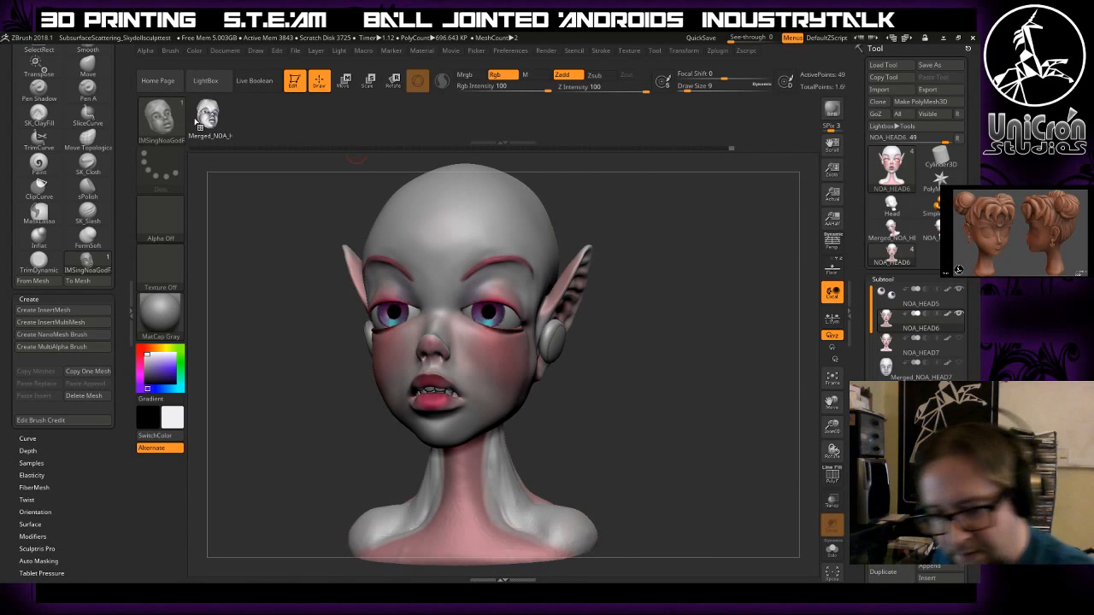
key(ctrl+s)
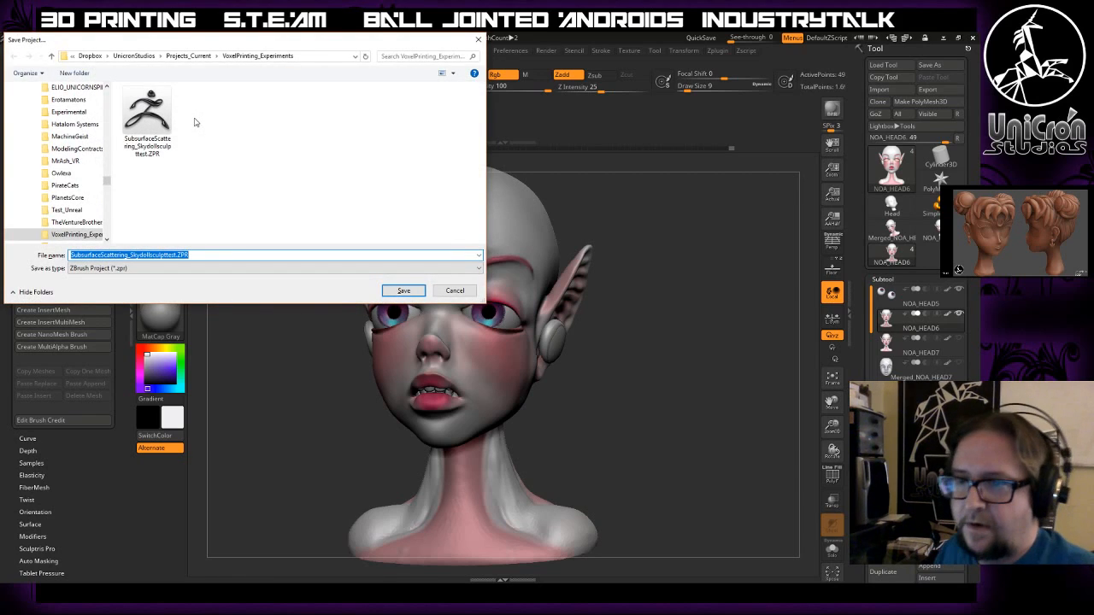
click(106, 105)
click(152, 129)
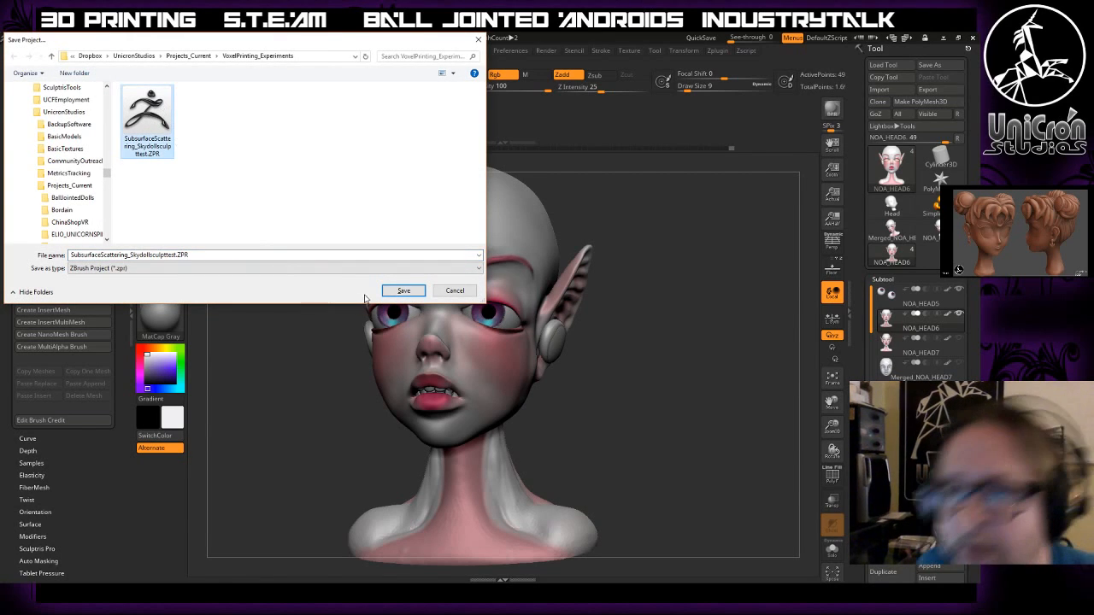
click(399, 291)
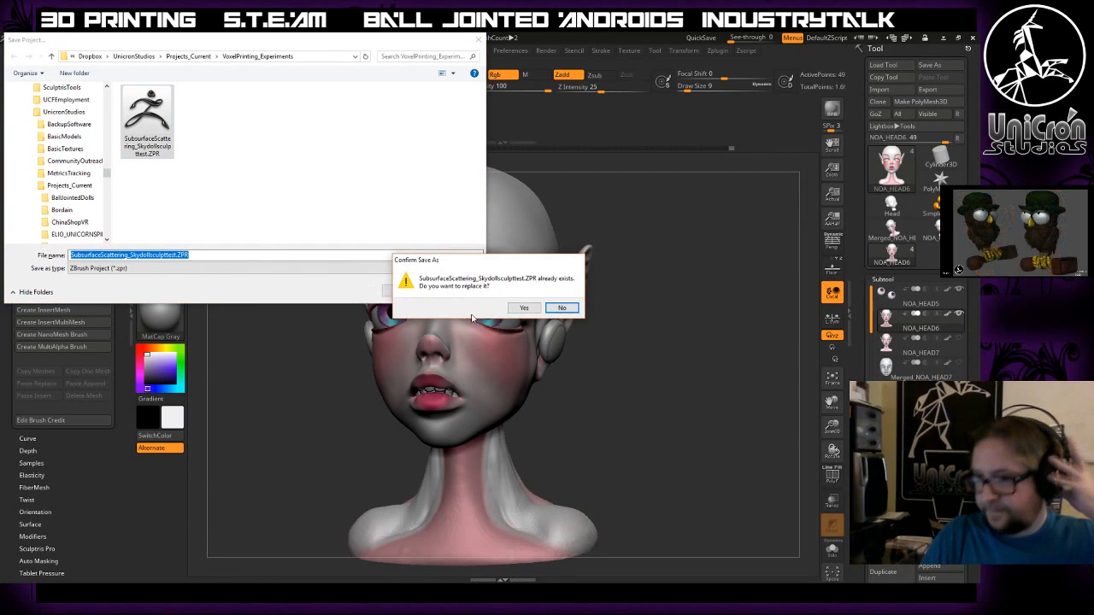
click(525, 310)
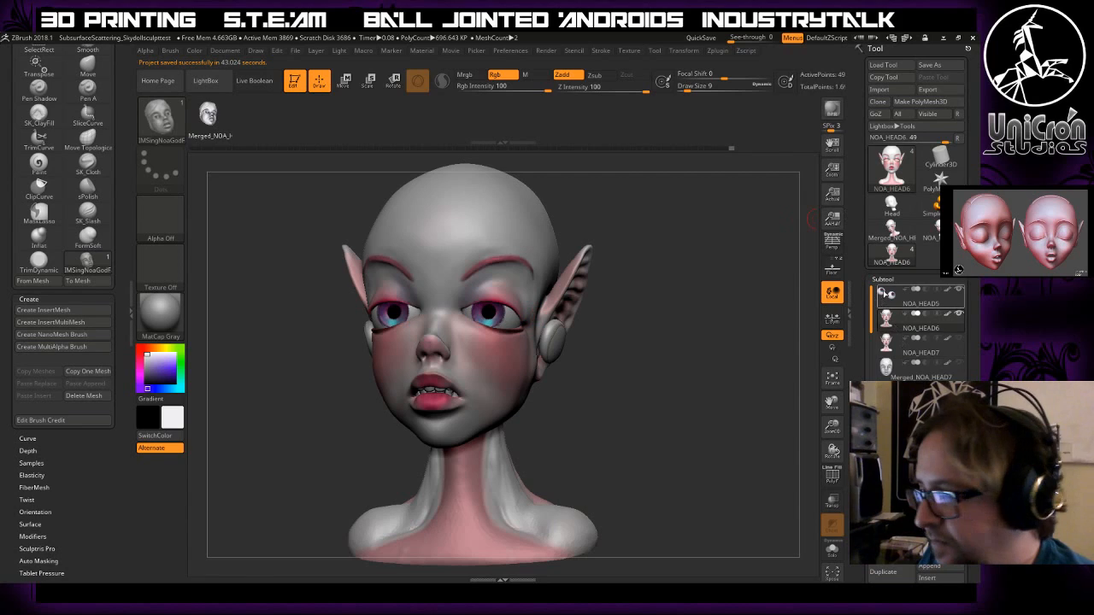
- Show the Merged_NOA_HEAD7 subtool together with the NOA_HEAD6 bust and duplicate the merged head
click(906, 367)
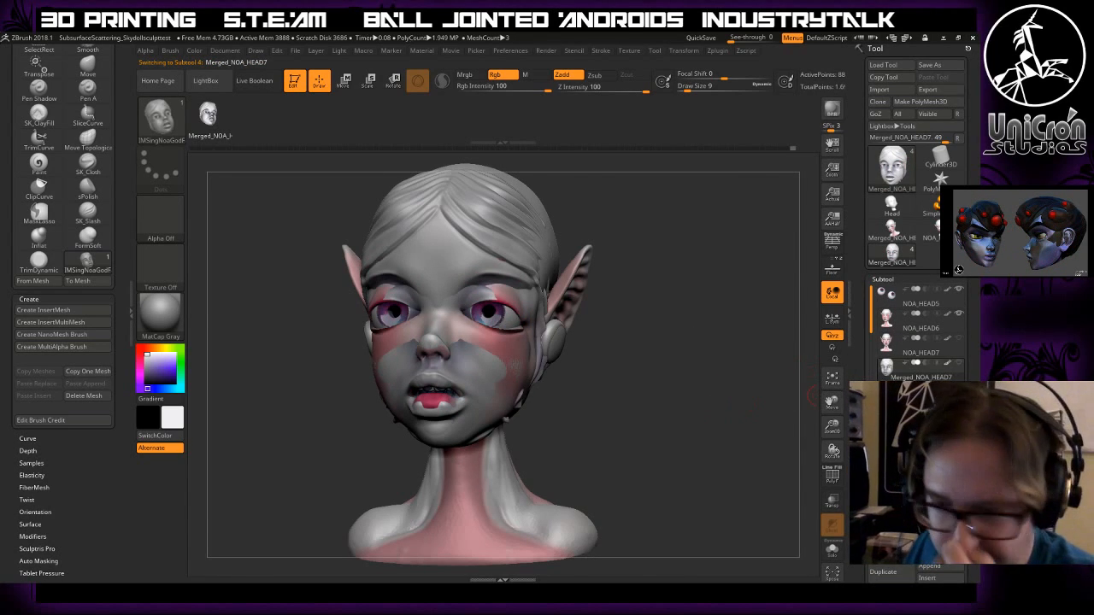
mouse_move(886, 345)
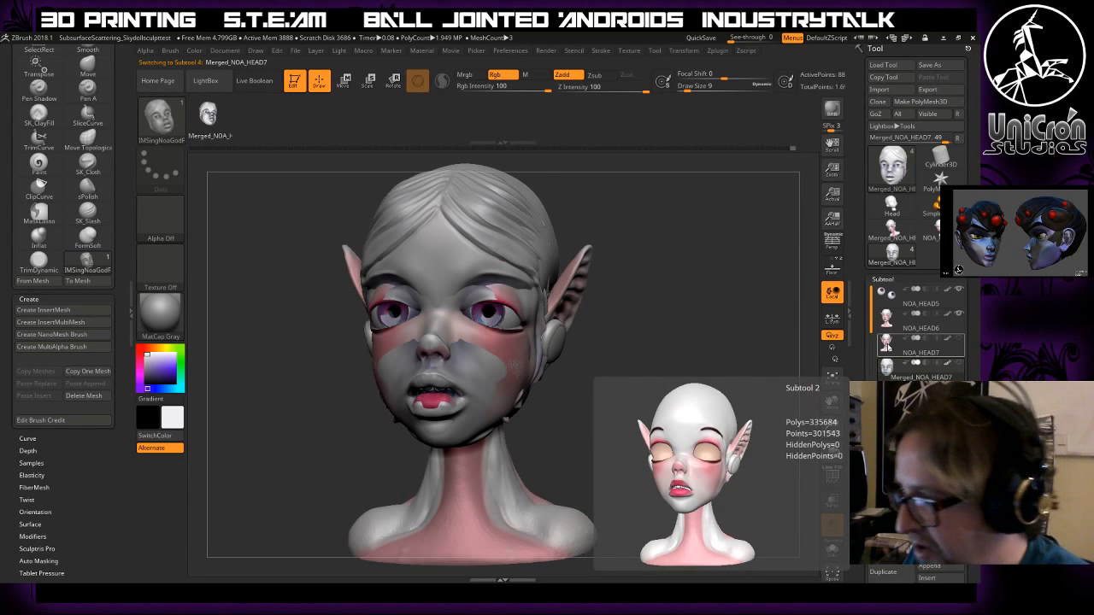
click(889, 344)
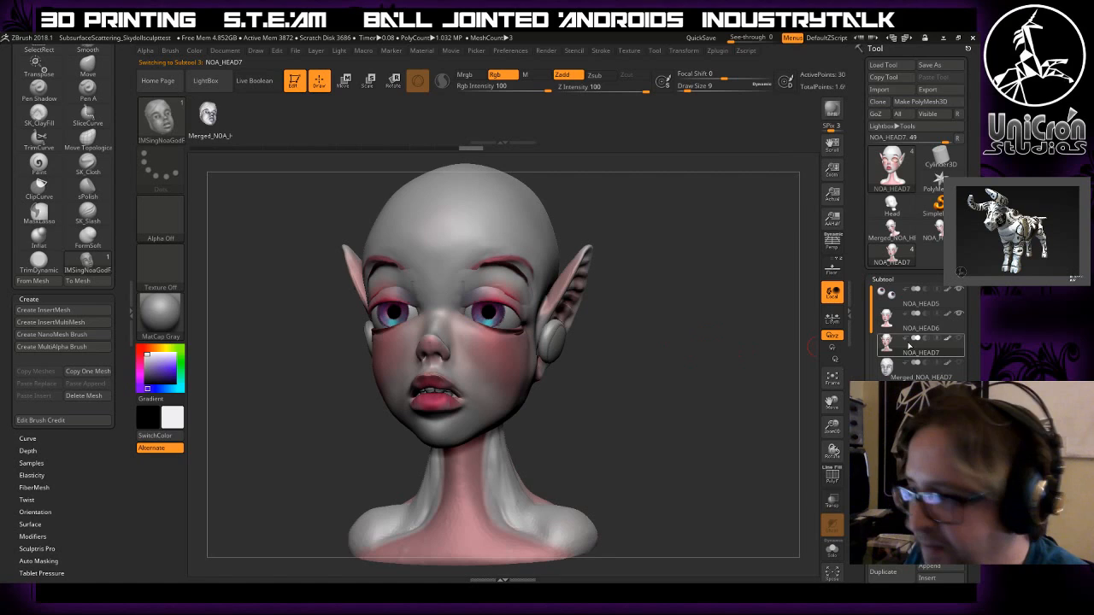
click(886, 318)
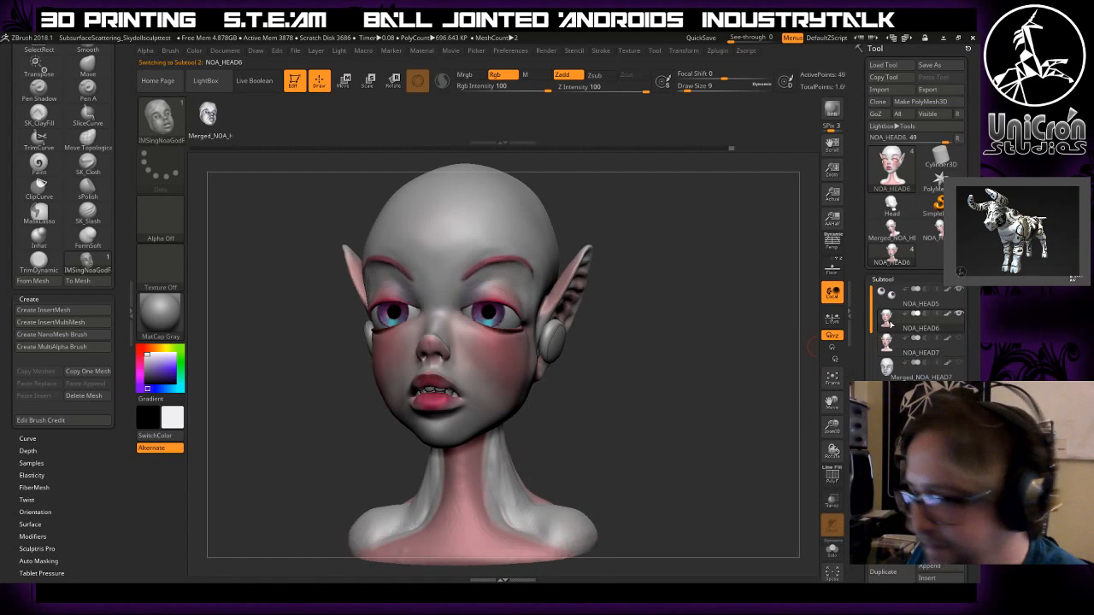
drag(706, 344, 712, 347)
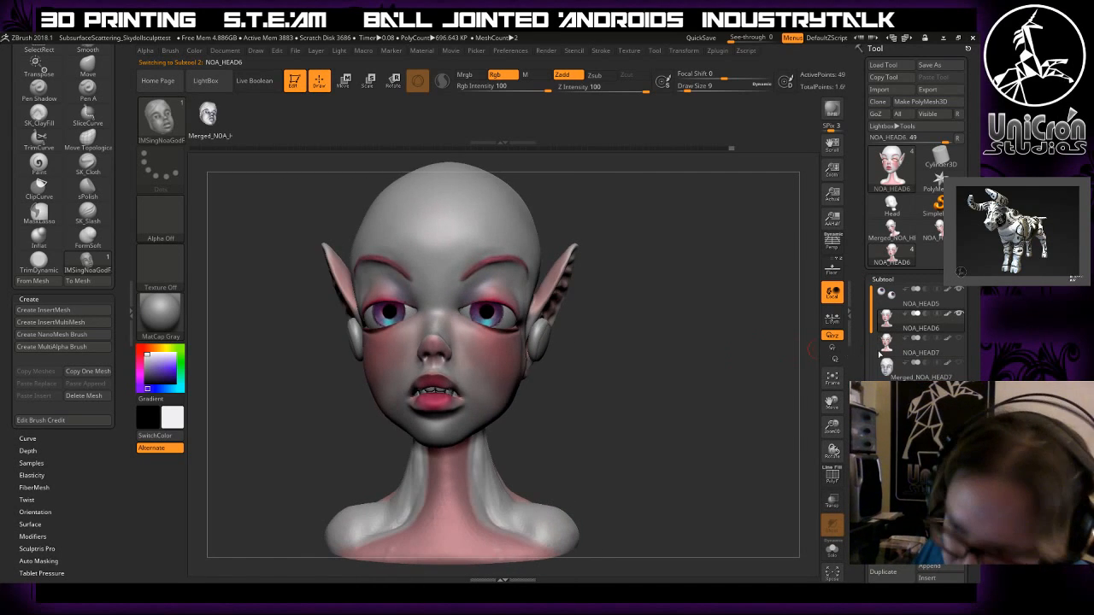
click(961, 364)
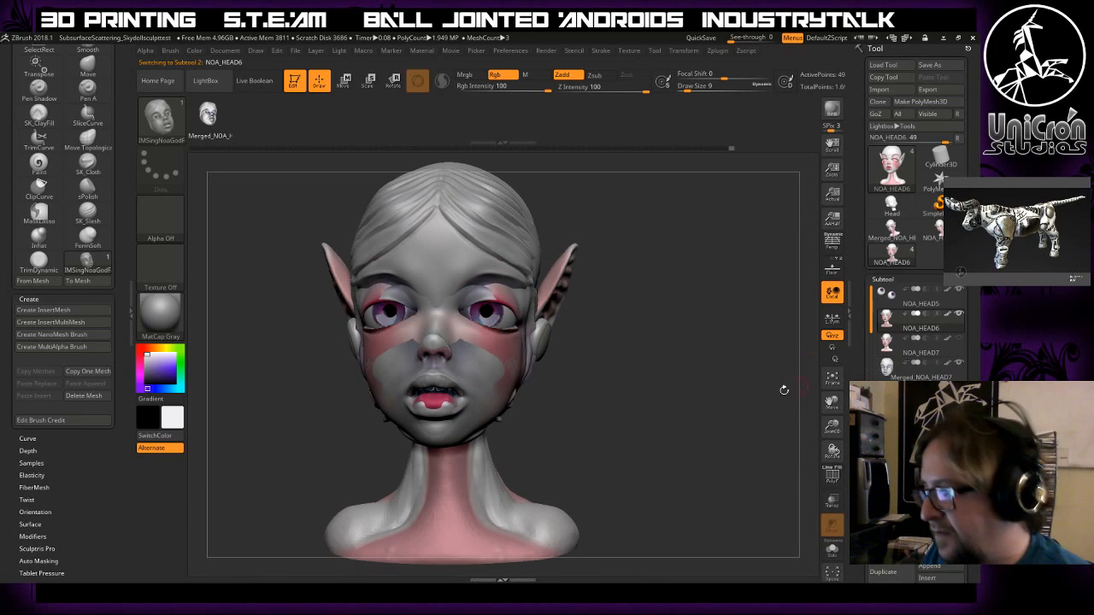
click(889, 367)
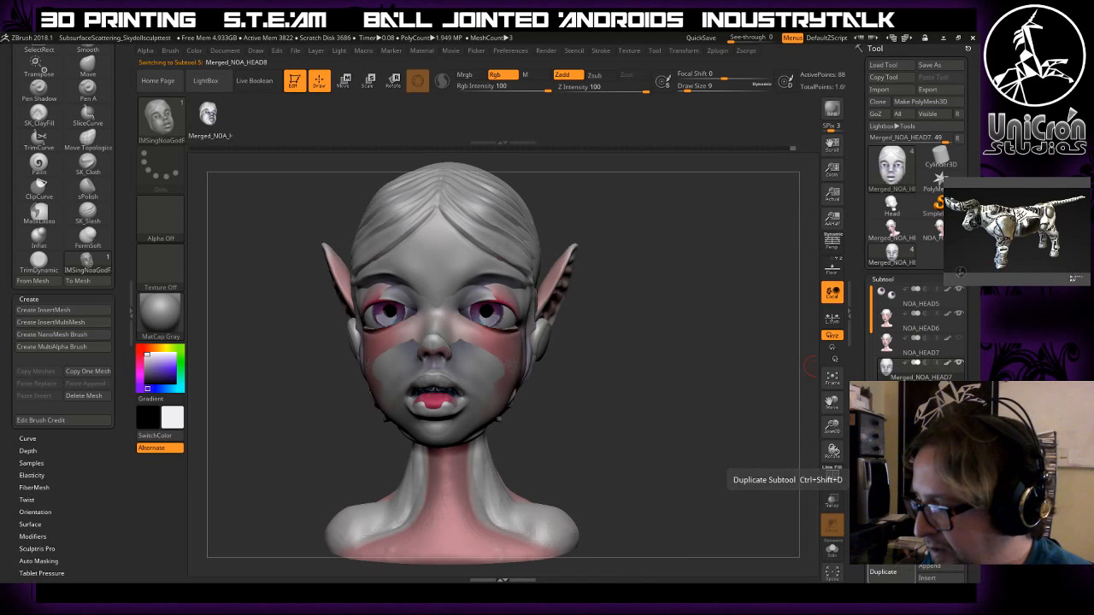
click(883, 572)
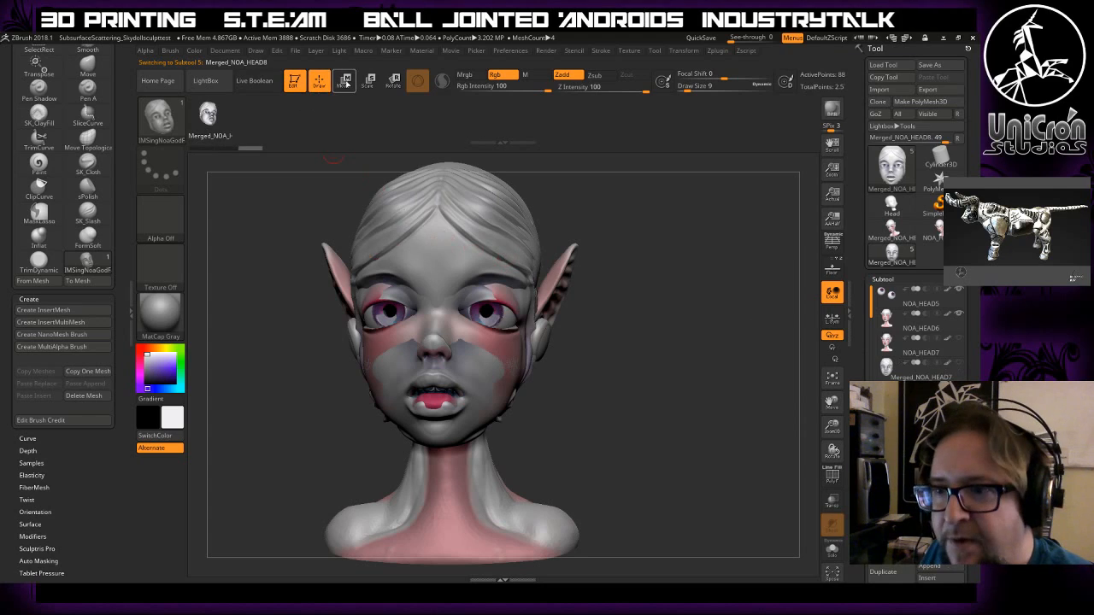
- Move the duplicated merged head straight up with the gizmo until it sits clear above the elf-eared bust
click(344, 81)
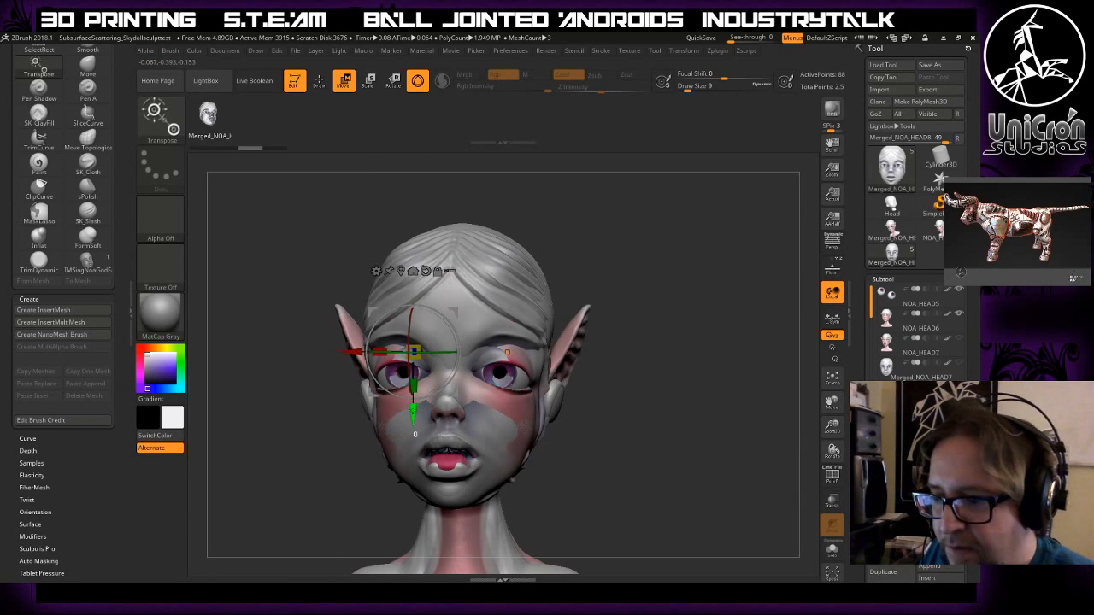
drag(414, 412, 414, 271)
alt+drag(675, 206, 626, 282)
click(396, 222)
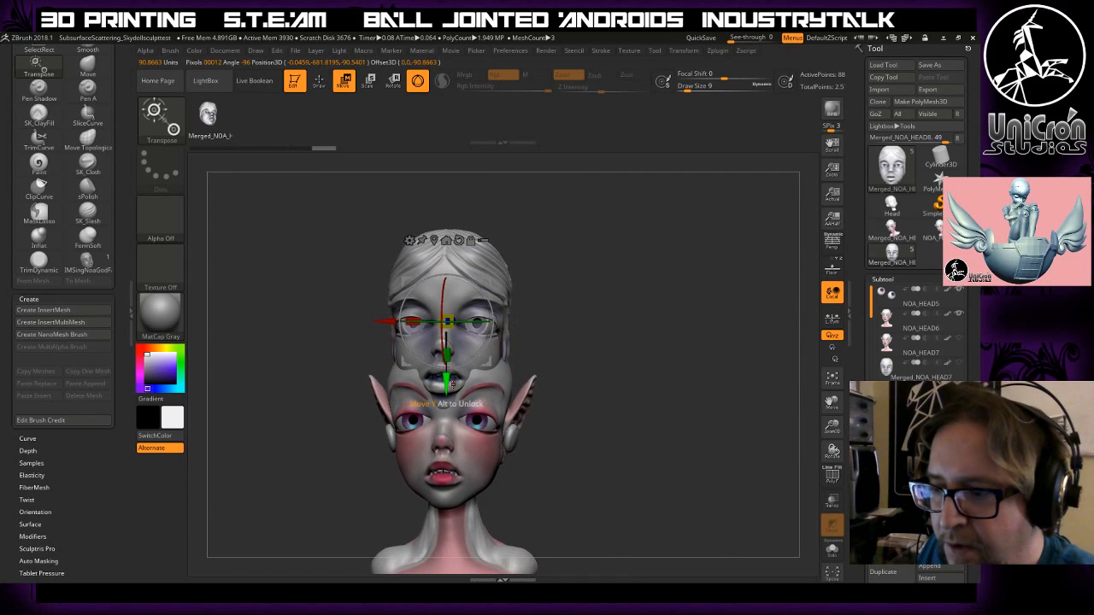
drag(448, 382, 446, 318)
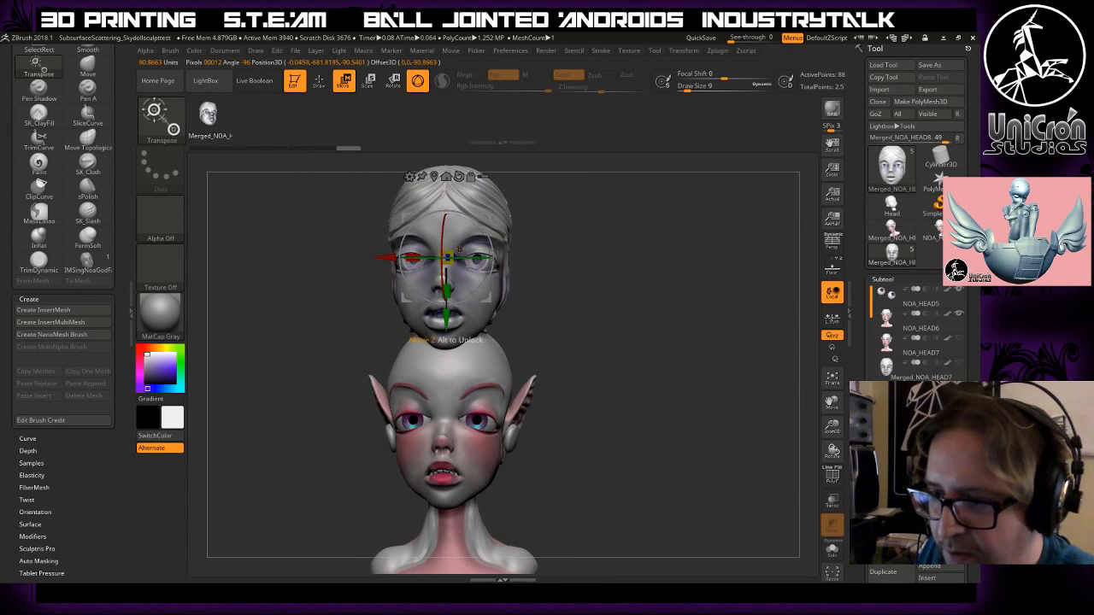
drag(447, 257, 446, 282)
alt+drag(578, 296, 683, 230)
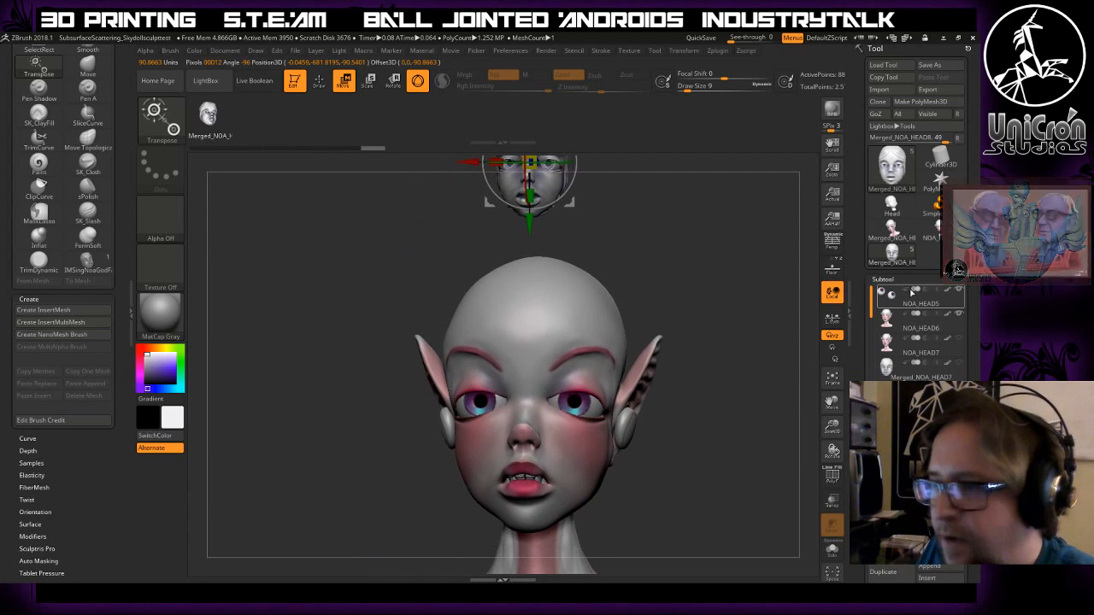
- Turn on the floor grid to reveal the reference painting, and lower the small head about 0.09 units onto the bust's crown
click(832, 270)
mouse_move(680, 264)
alt+mouse_down()
mouse_move(642, 213)
mouse_move(665, 343)
mouse_move(636, 340)
mouse_move(667, 343)
alt+mouse_up()
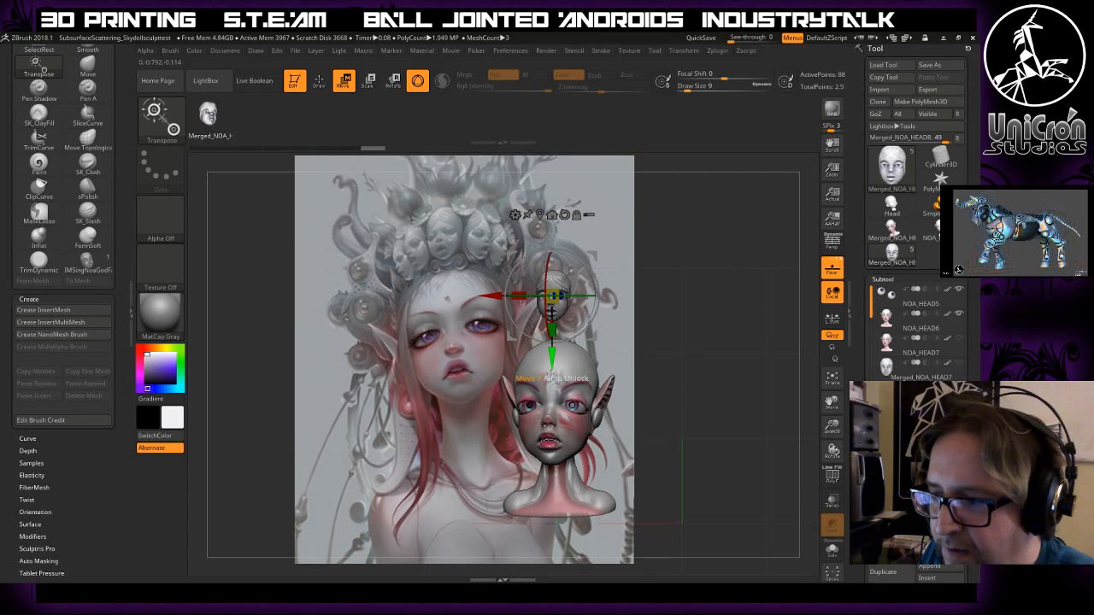
drag(553, 369, 553, 393)
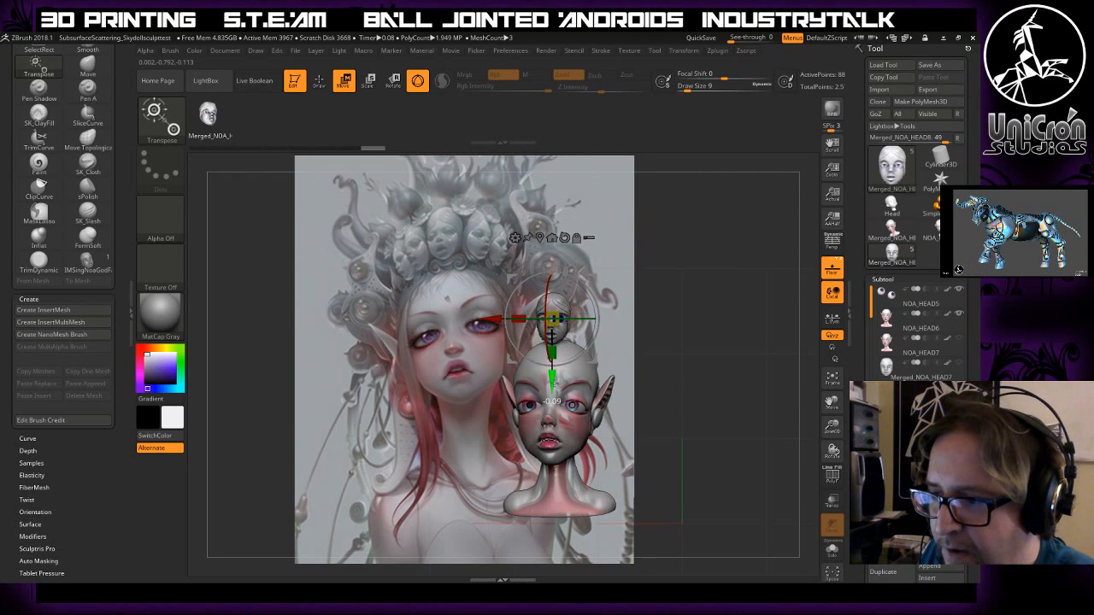
- Tilt the small head about 4 degrees around its X axis with the gizmo
mouse_move(706, 372)
mouse_down()
mouse_move(642, 371)
mouse_move(706, 374)
mouse_up()
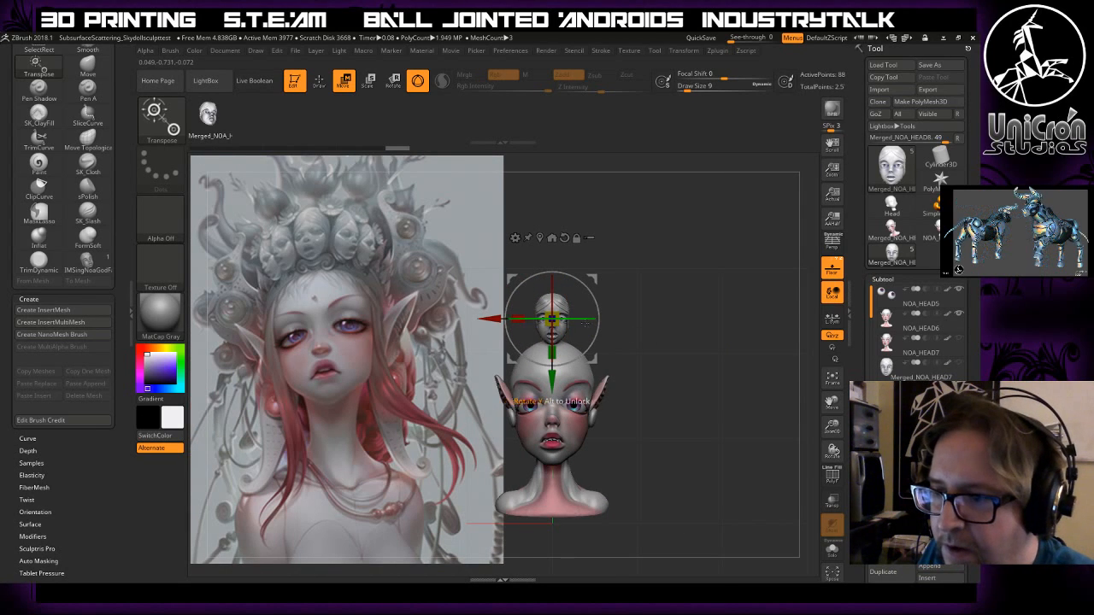
drag(552, 279, 556, 276)
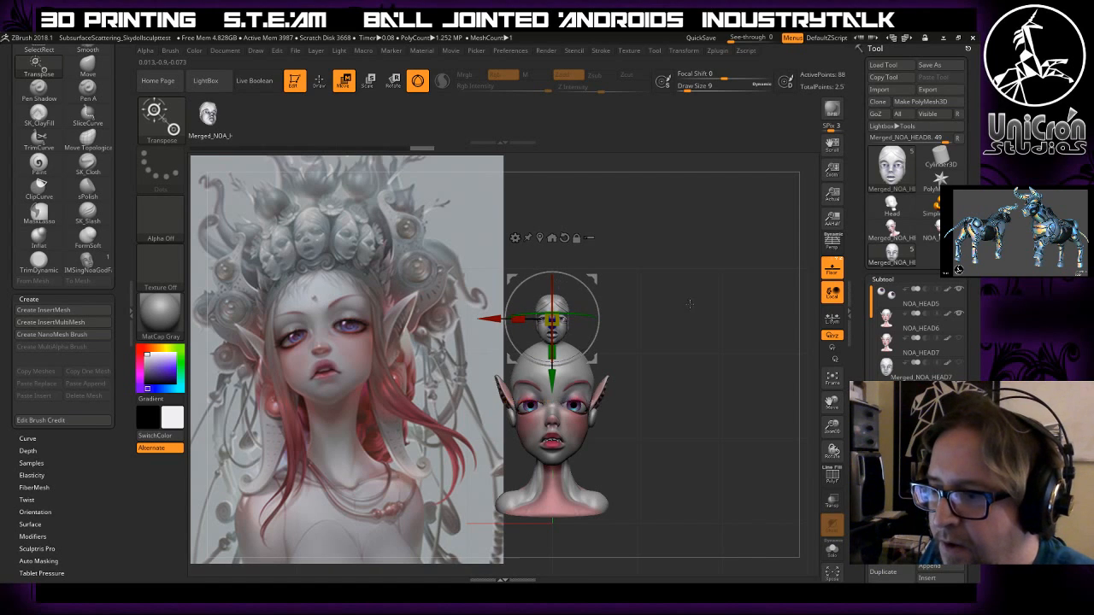
mouse_move(735, 366)
mouse_down()
mouse_move(670, 366)
mouse_move(712, 366)
mouse_up()
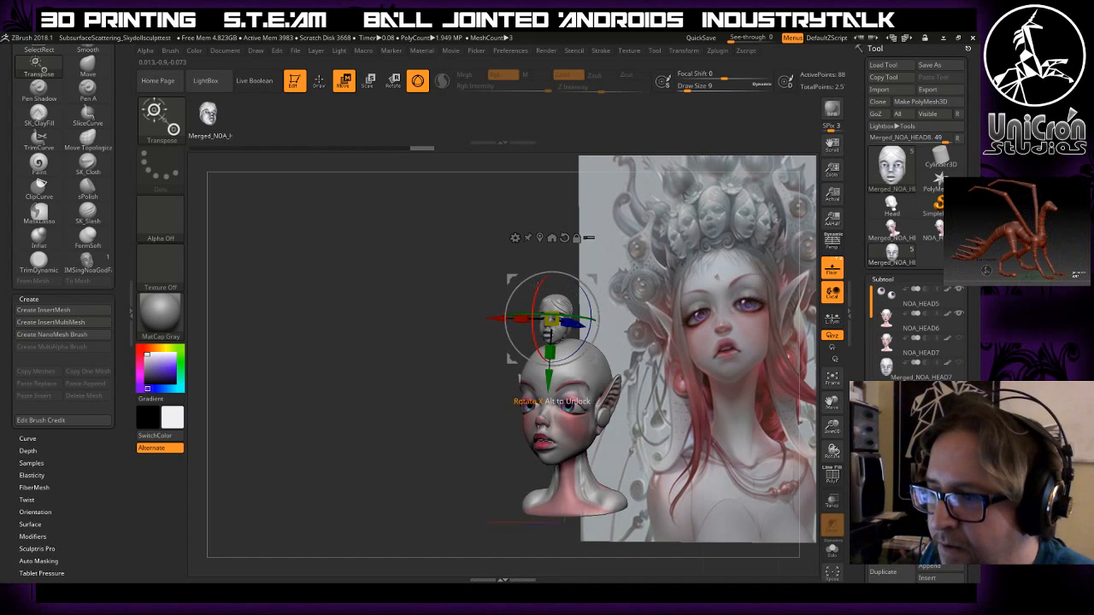
drag(538, 288, 536, 291)
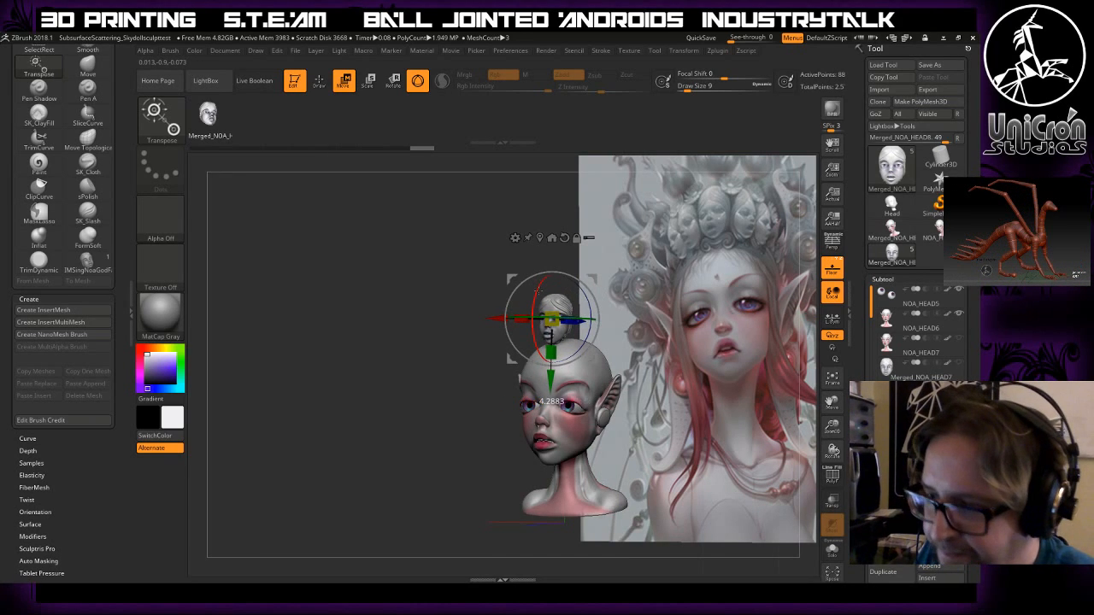
mouse_move(654, 367)
mouse_down()
mouse_move(697, 368)
mouse_move(686, 444)
mouse_up()
- Return to Draw mode and reshape the crown and back of the small head with the Move brush
click(318, 80)
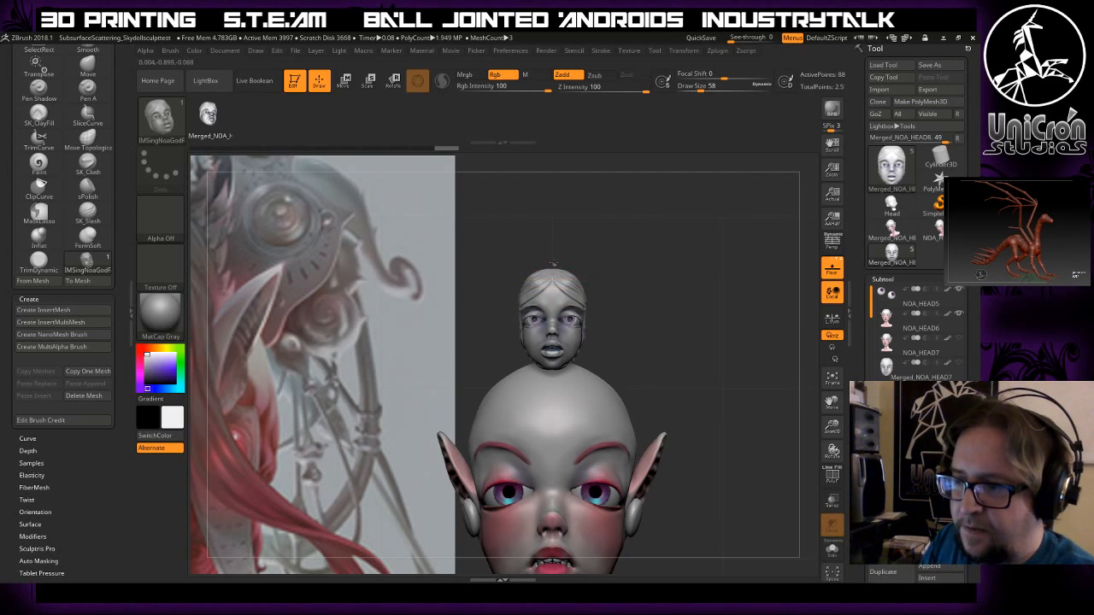
drag(561, 258, 624, 292)
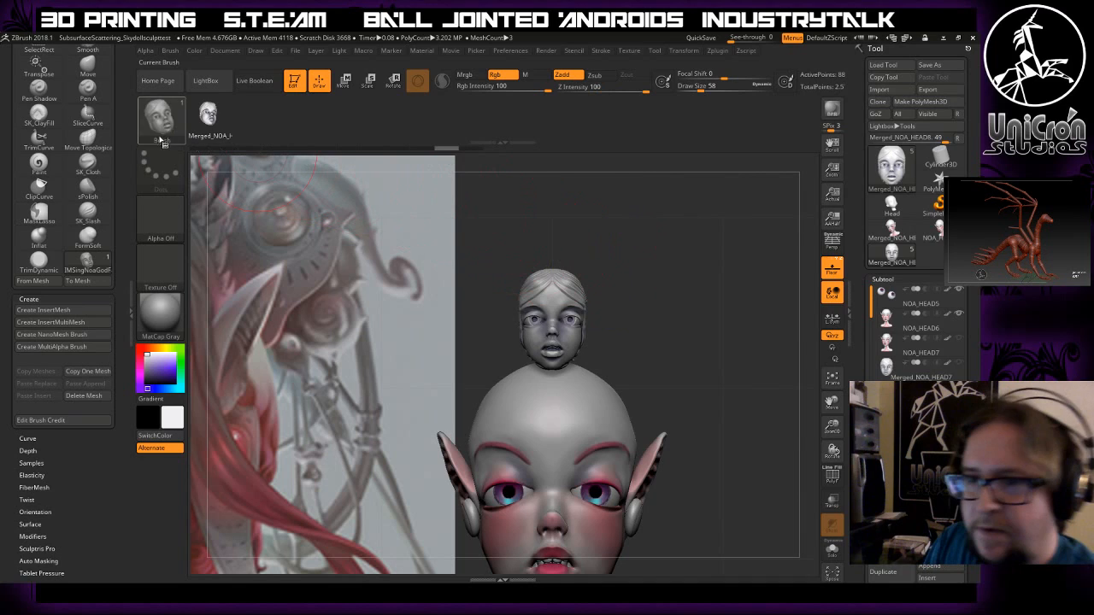
click(162, 135)
key(m)
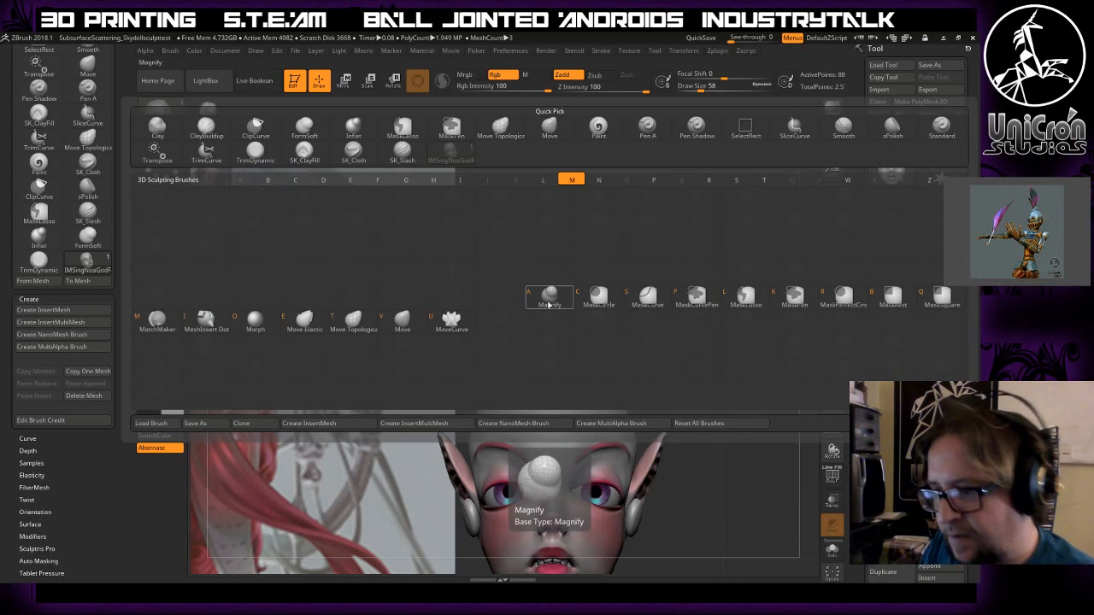
click(409, 320)
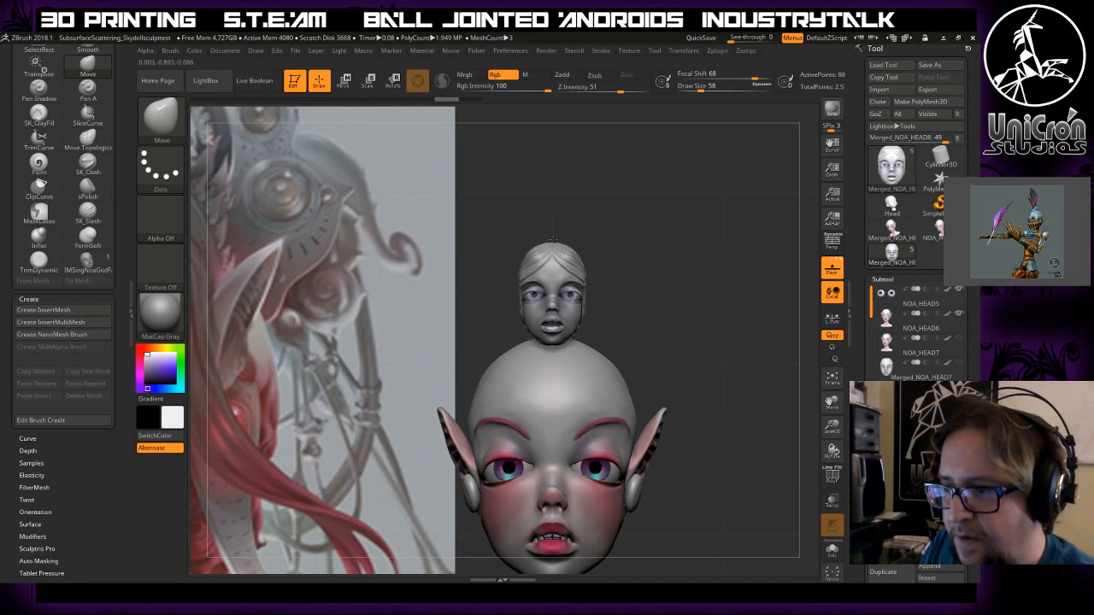
drag(664, 266, 613, 269)
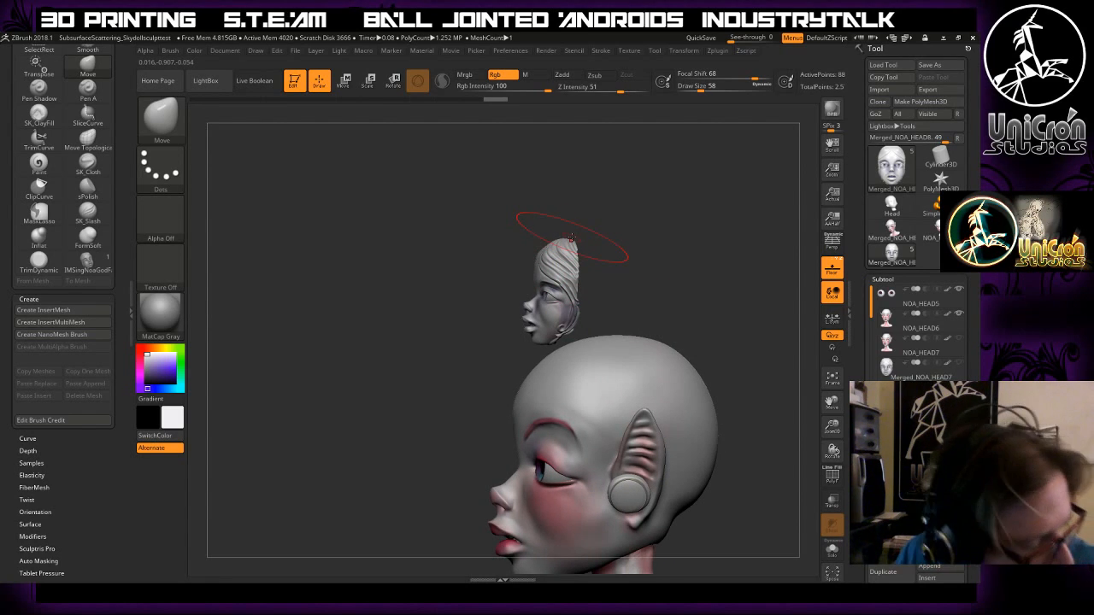
mouse_move(659, 283)
mouse_down()
mouse_move(708, 285)
mouse_move(708, 226)
mouse_move(715, 336)
mouse_move(671, 310)
mouse_move(674, 343)
mouse_move(569, 399)
mouse_up()
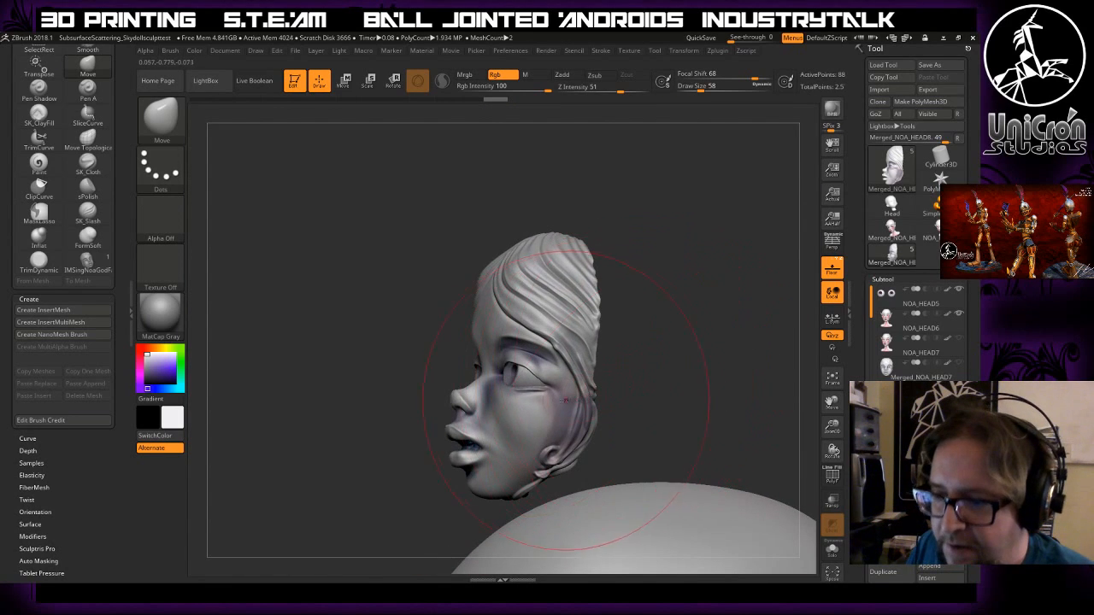
drag(411, 438, 452, 384)
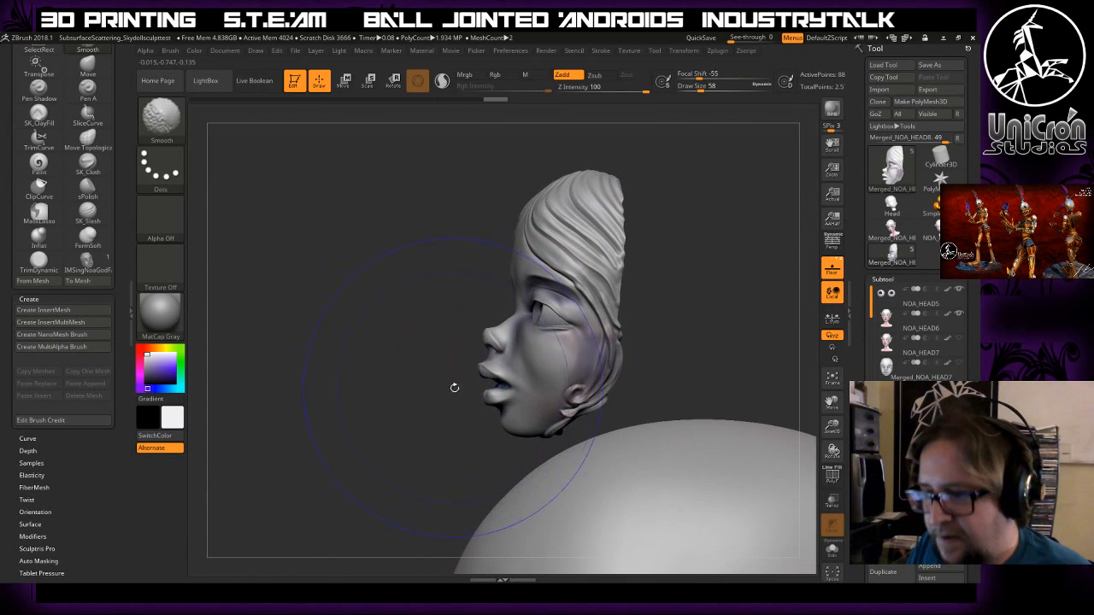
- Lasso-mask the lower face of the small head in profile and invert the mask so only the jaw stays editable
drag(475, 435, 479, 447)
ctrl+drag(586, 439, 477, 429)
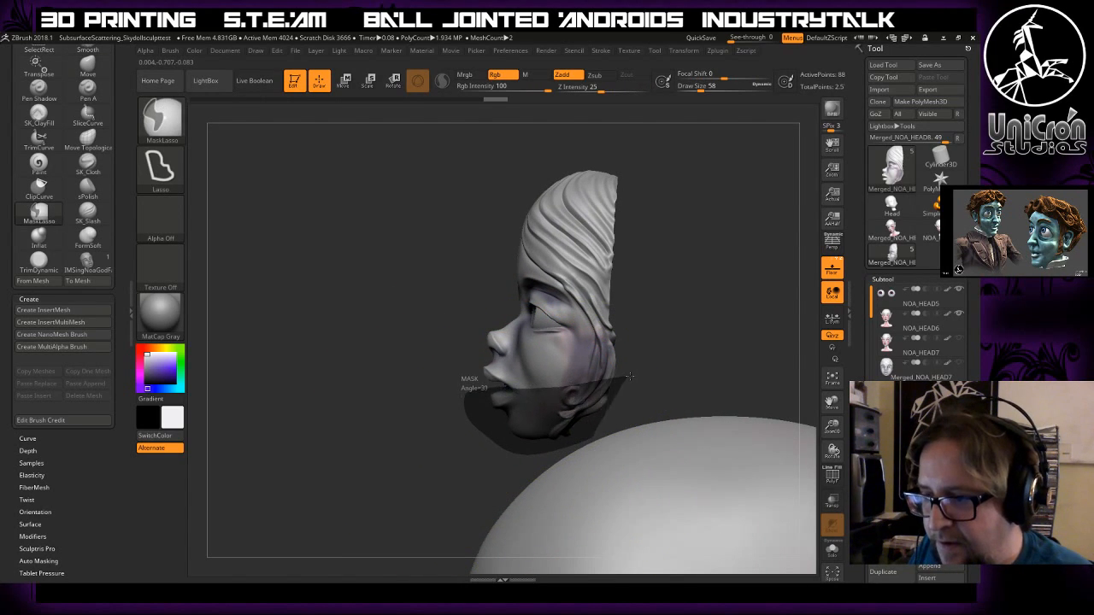
ctrl+drag(628, 376, 627, 377)
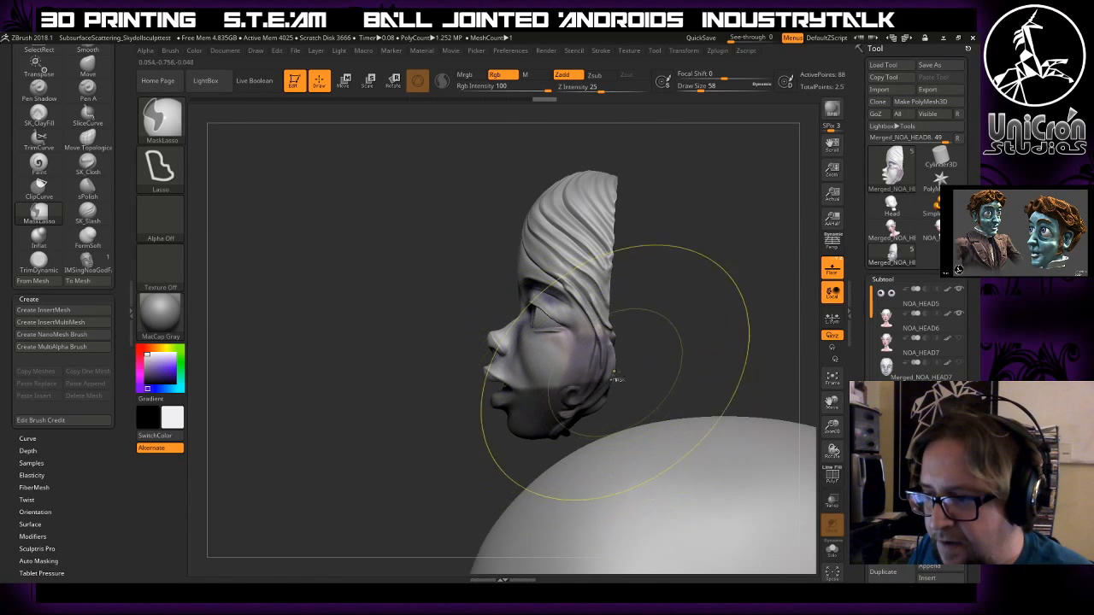
ctrl+click(679, 351)
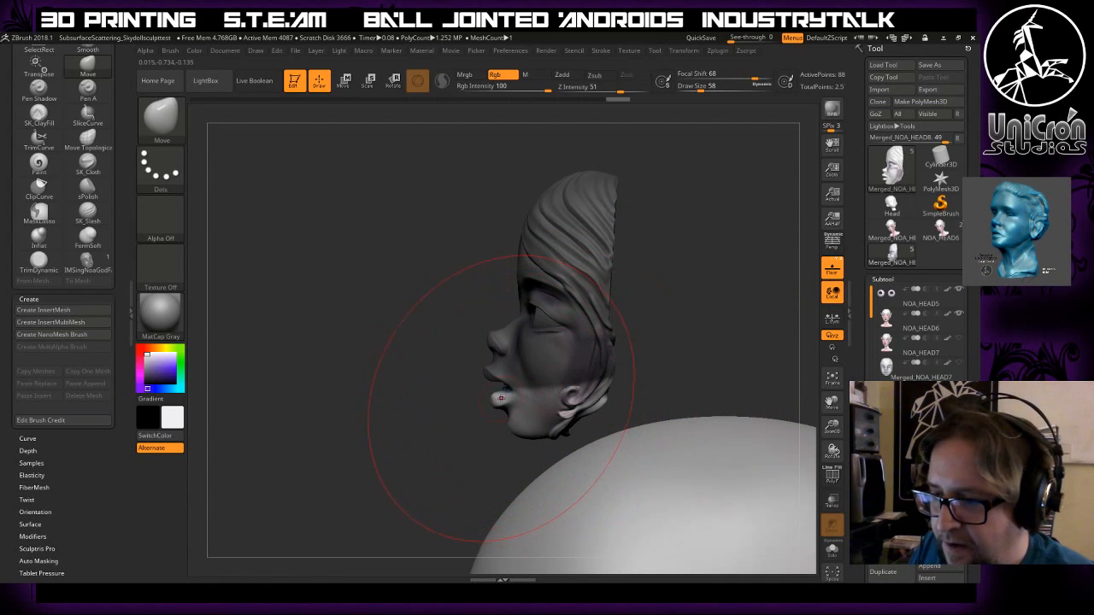
- Pull the lower lip and chin down with the Move brush and refine the mouth opening from the front
drag(508, 417, 508, 420)
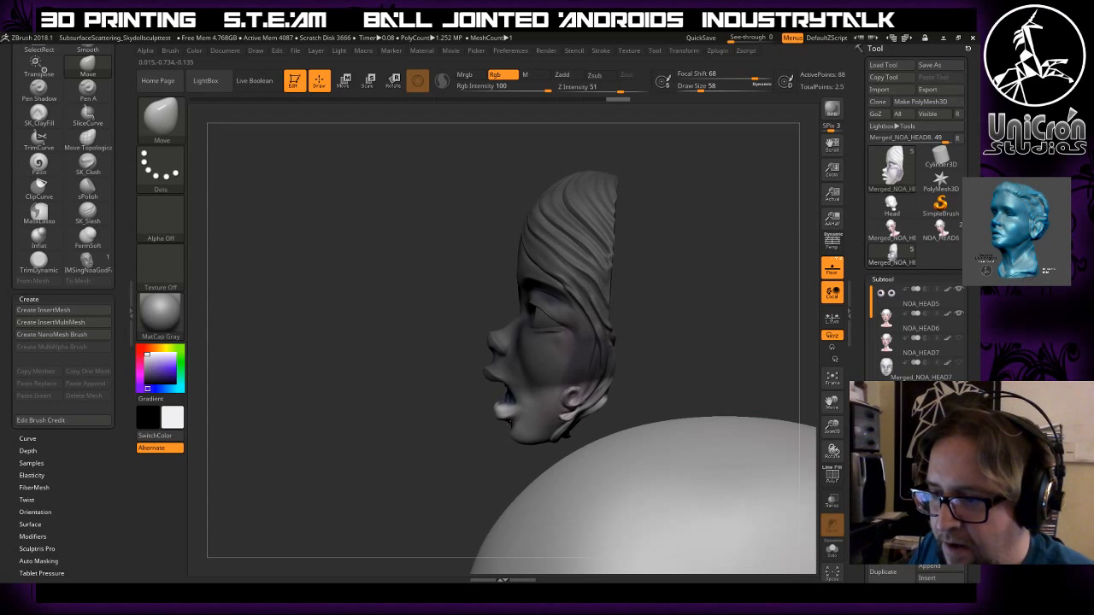
drag(351, 444, 507, 450)
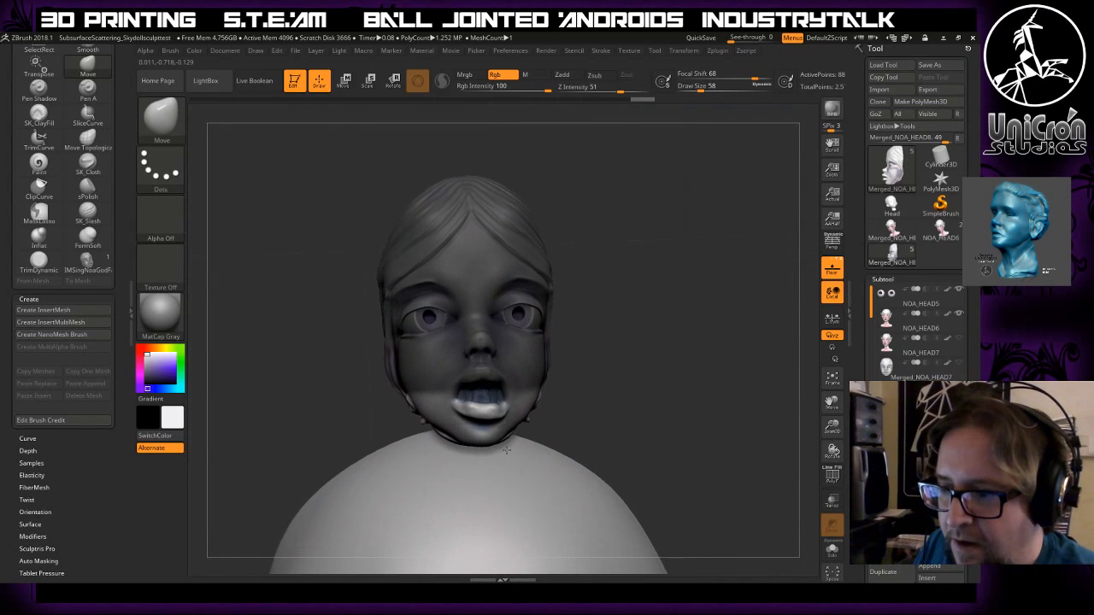
mouse_move(593, 402)
mouse_down()
mouse_move(625, 383)
mouse_move(673, 383)
mouse_move(657, 381)
mouse_up()
key(ctrl+z)
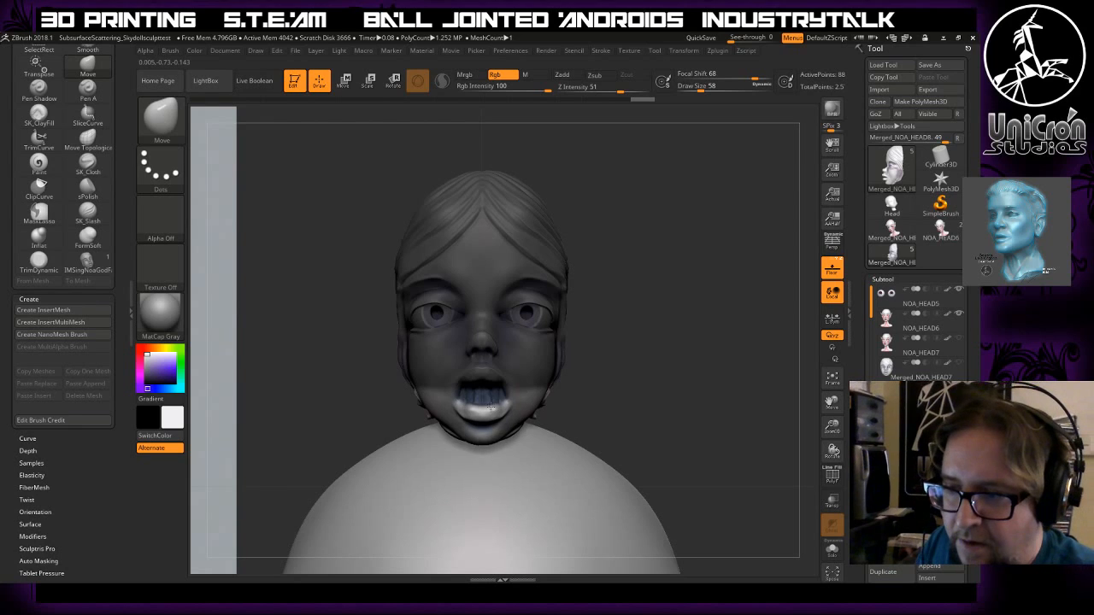
drag(566, 384, 756, 400)
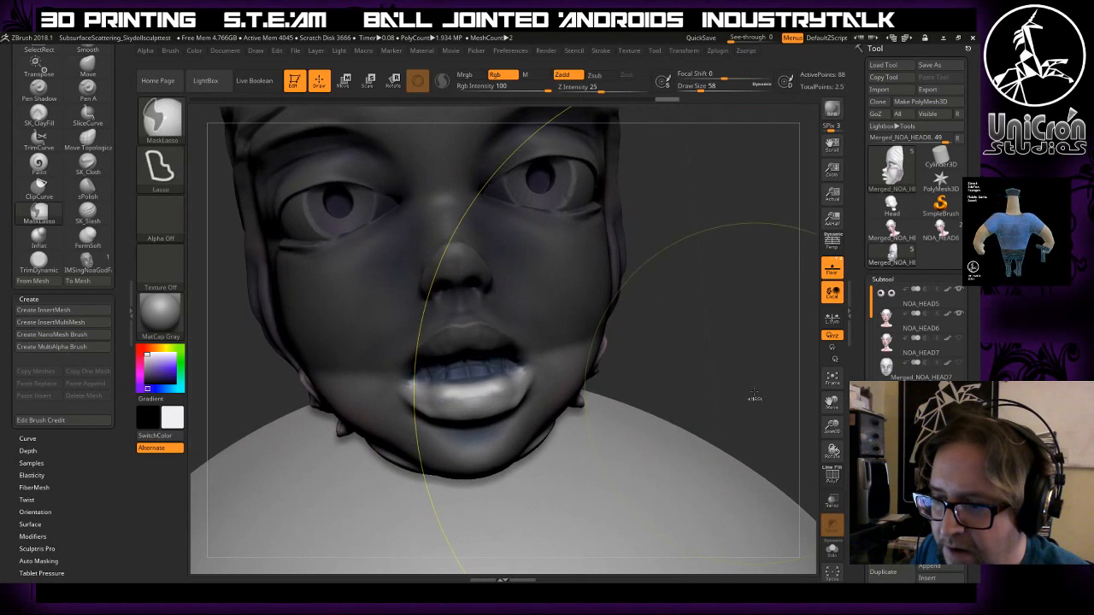
- Invert the mask on the small head's face and clear it
ctrl+click(723, 362)
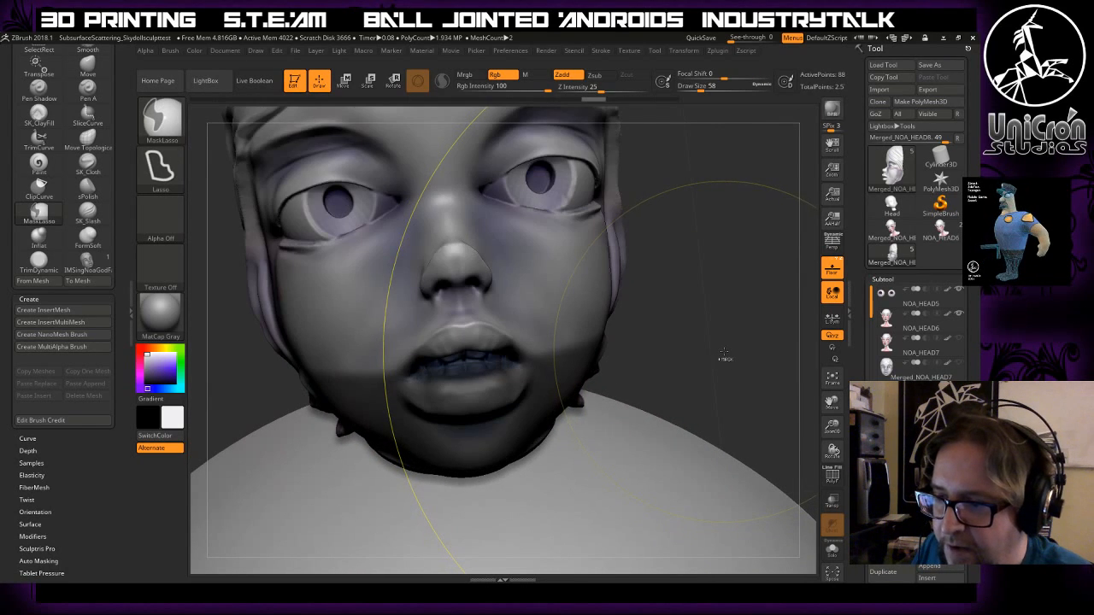
mouse_move(723, 357)
mouse_down()
mouse_move(727, 341)
mouse_move(700, 357)
mouse_move(681, 346)
mouse_up()
ctrl+drag(407, 461, 310, 306)
drag(385, 374, 652, 191)
- Try lowering the small head's eyes with the Move brush, and undo the strokes
alt+drag(648, 318, 686, 235)
mouse_move(678, 274)
mouse_down()
mouse_move(634, 276)
mouse_move(672, 275)
mouse_up()
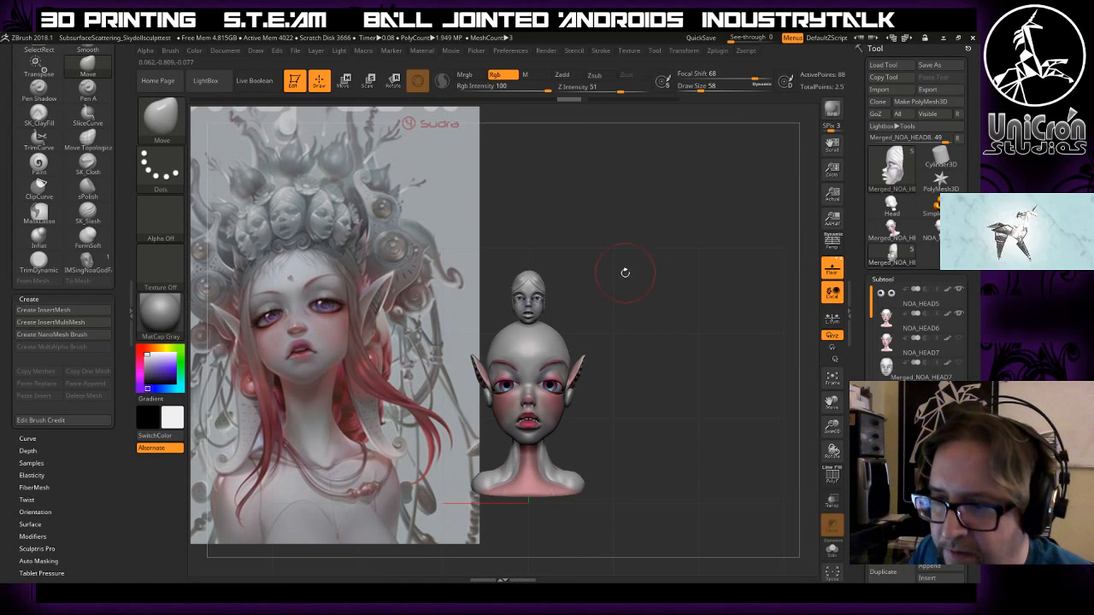
alt+drag(616, 276, 632, 360)
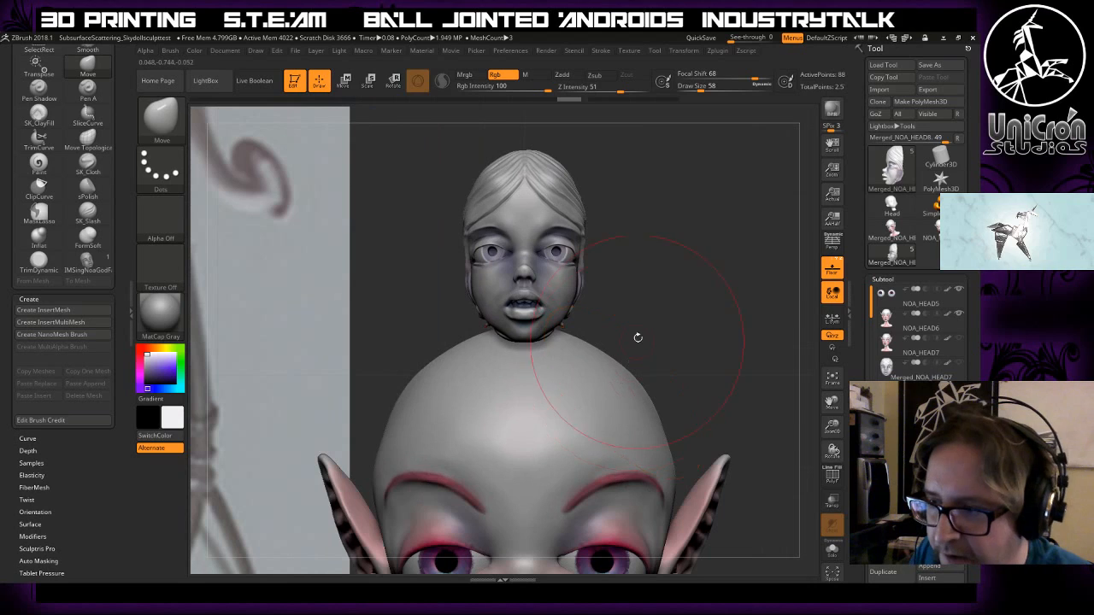
alt+drag(653, 305, 657, 403)
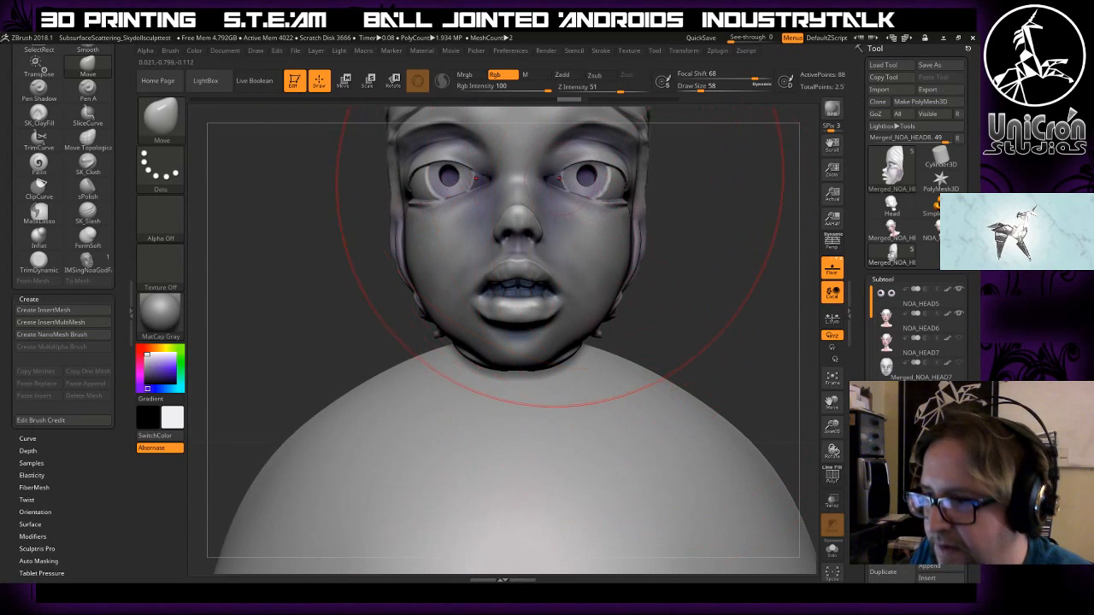
drag(556, 160, 557, 174)
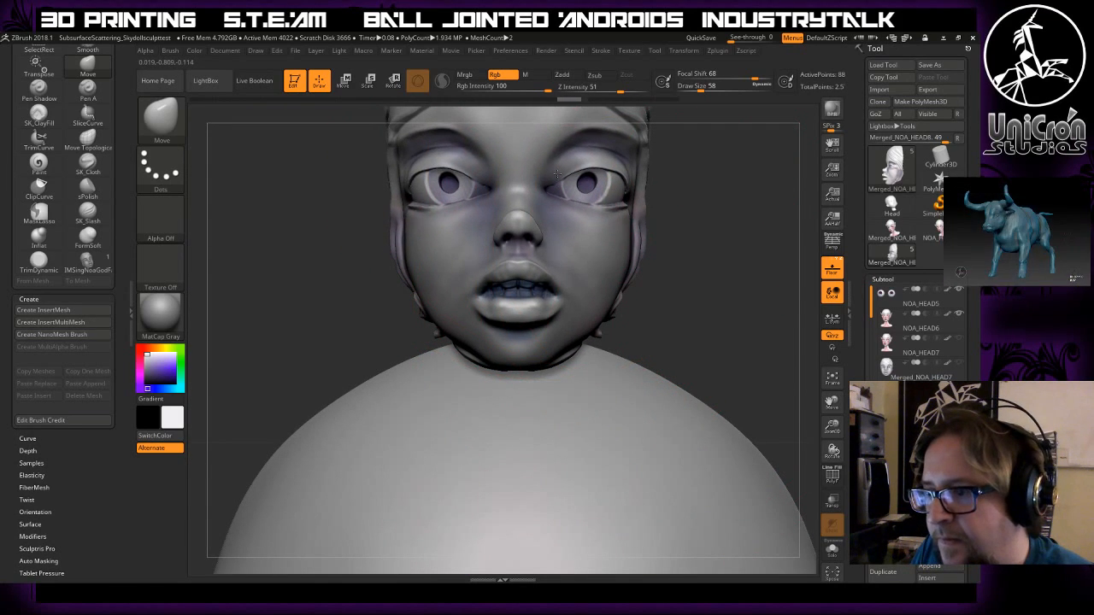
drag(605, 213, 593, 208)
key(ctrl+z)
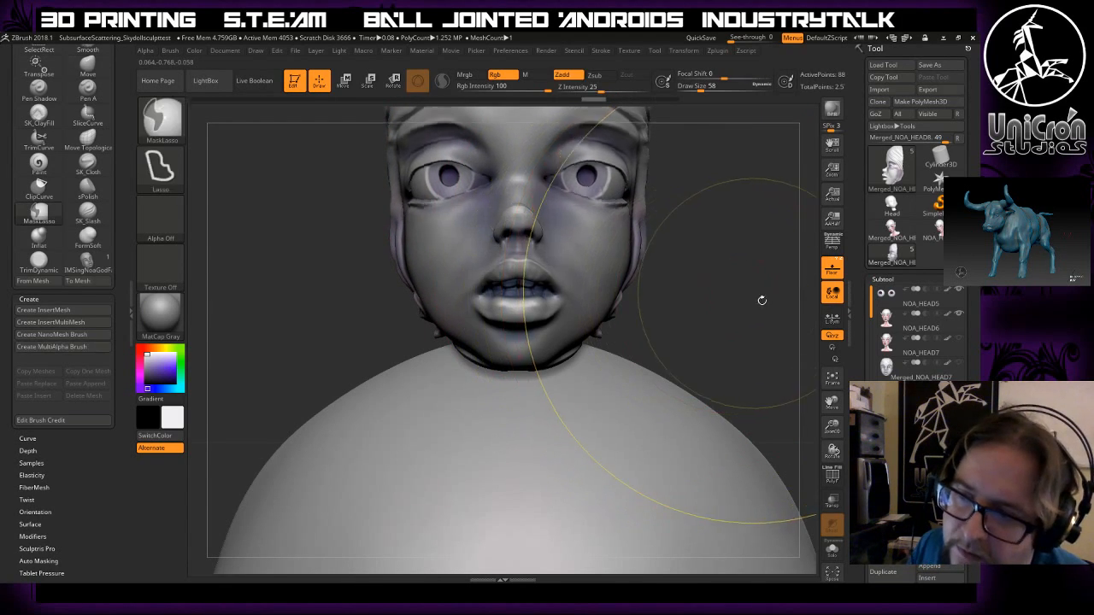
key(ctrl+z)
key(ctrl+z)
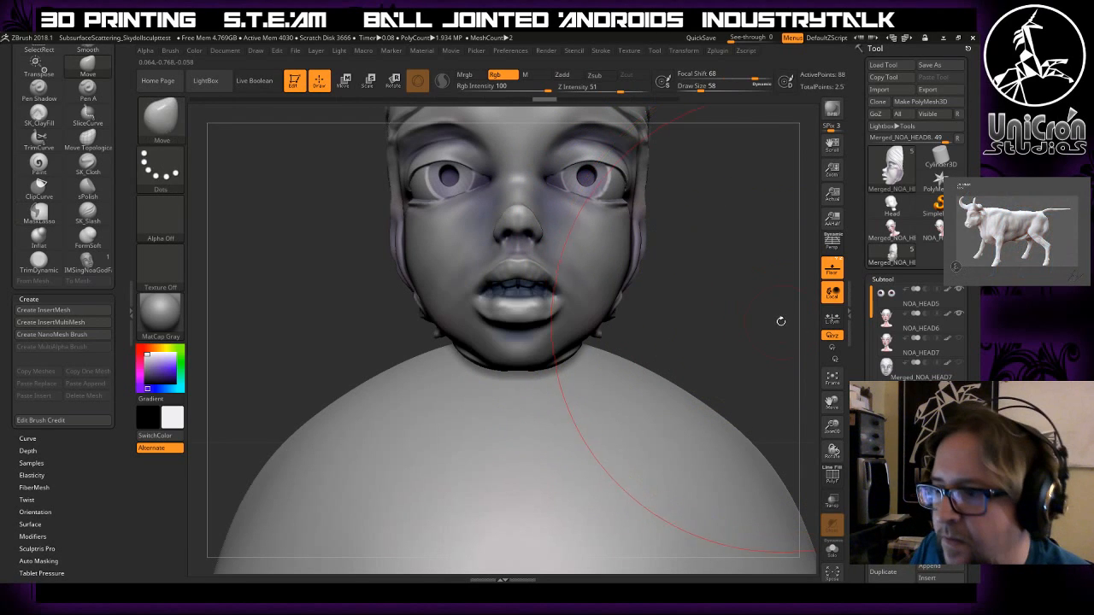
key(ctrl+z)
- Save the project over the existing SubsurfaceScattering_Skydollsculpttest.ZPR file
alt+drag(779, 320, 723, 229)
drag(740, 283, 742, 260)
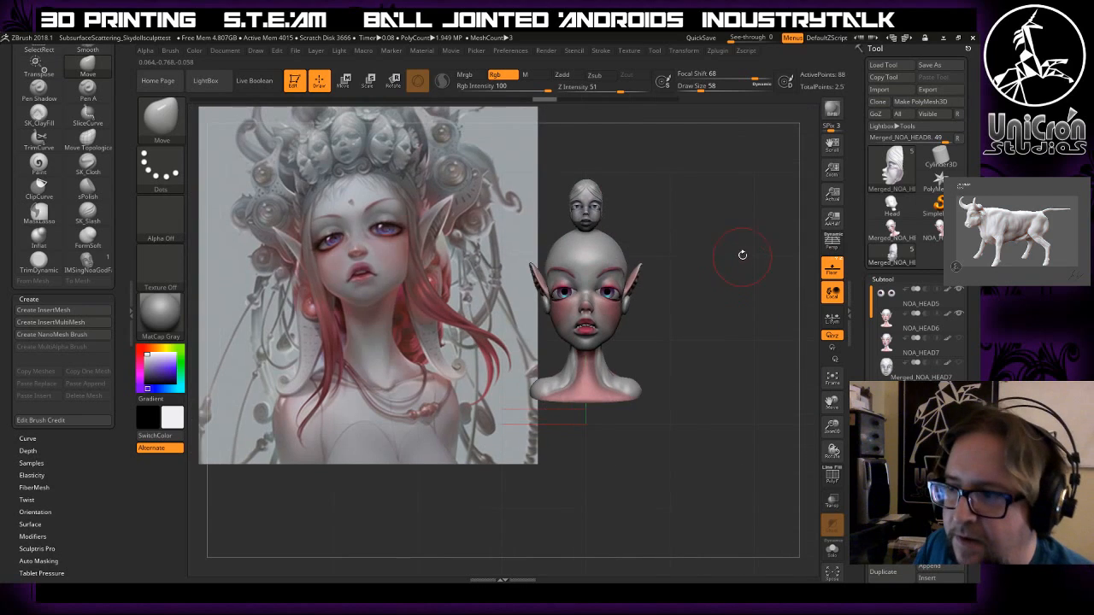
key(ctrl+s)
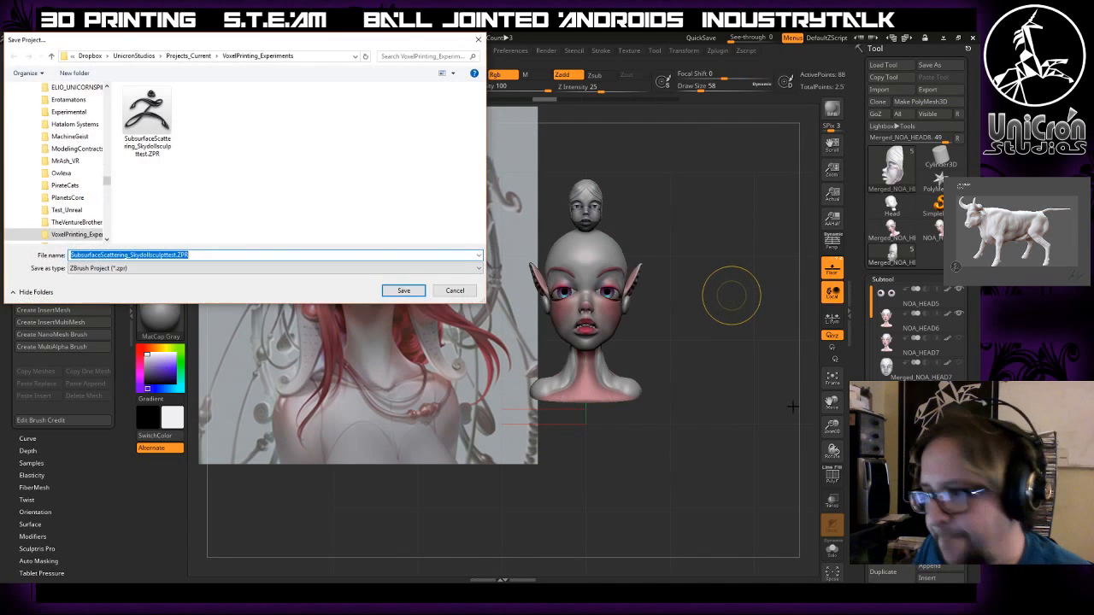
click(403, 290)
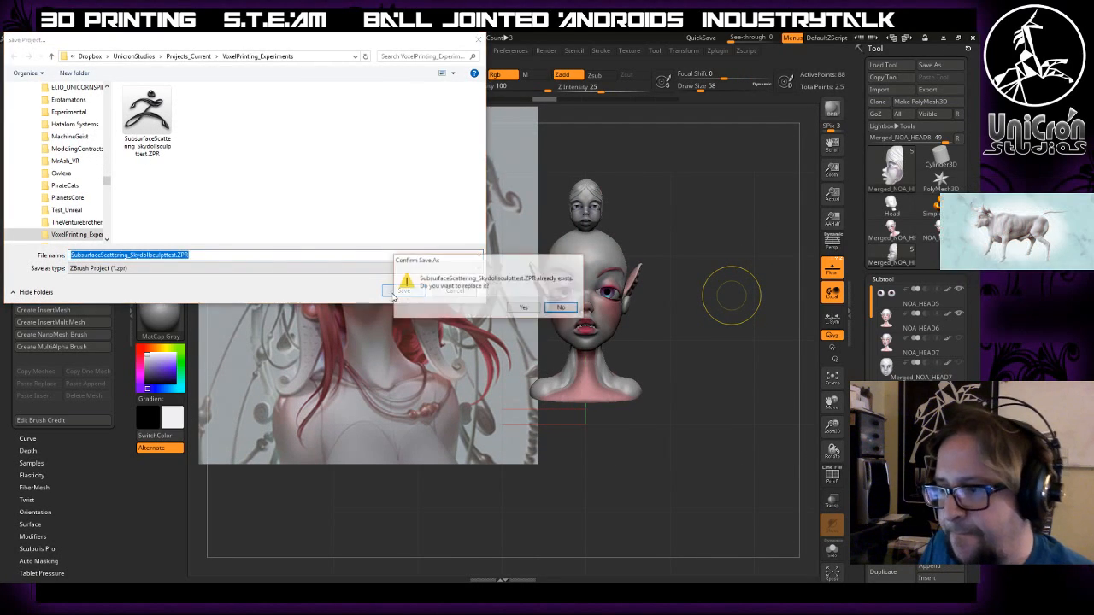
click(528, 309)
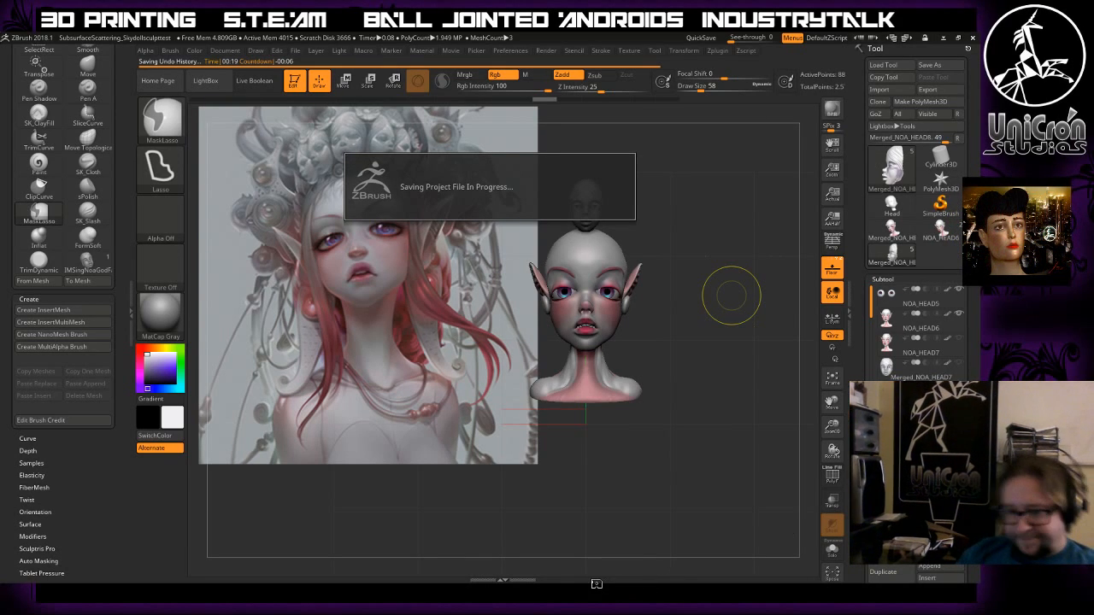
- Switch to the OBS window while the project is saving
key(super)
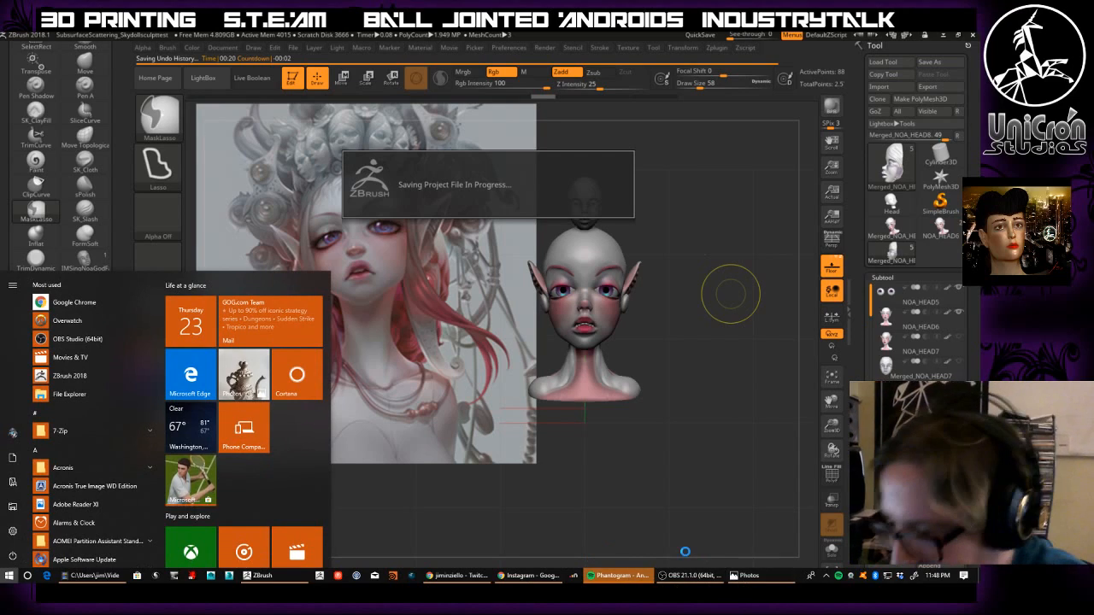
click(696, 581)
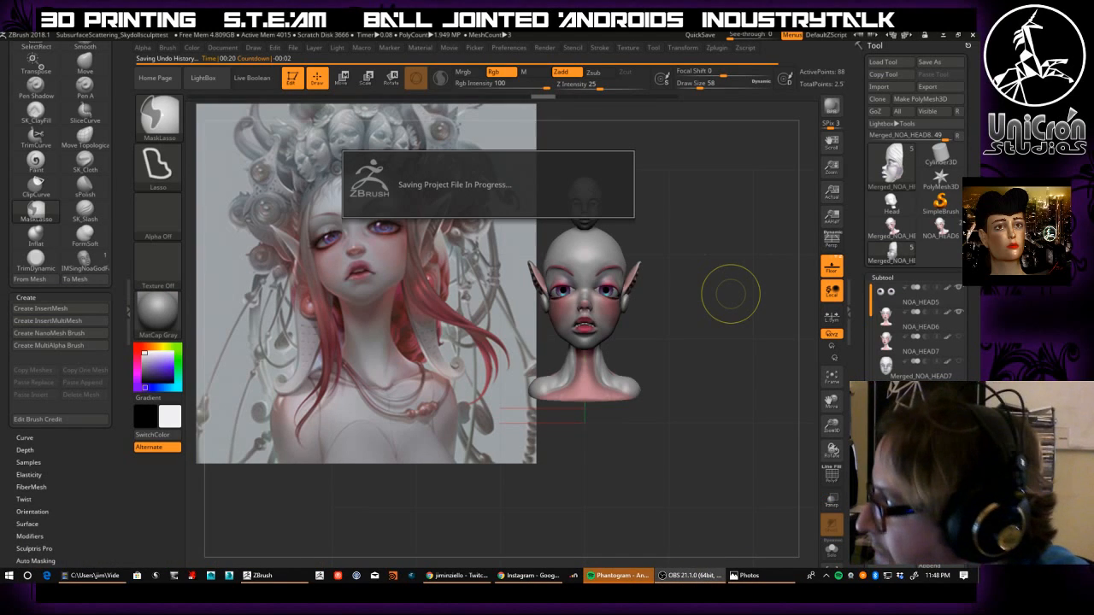